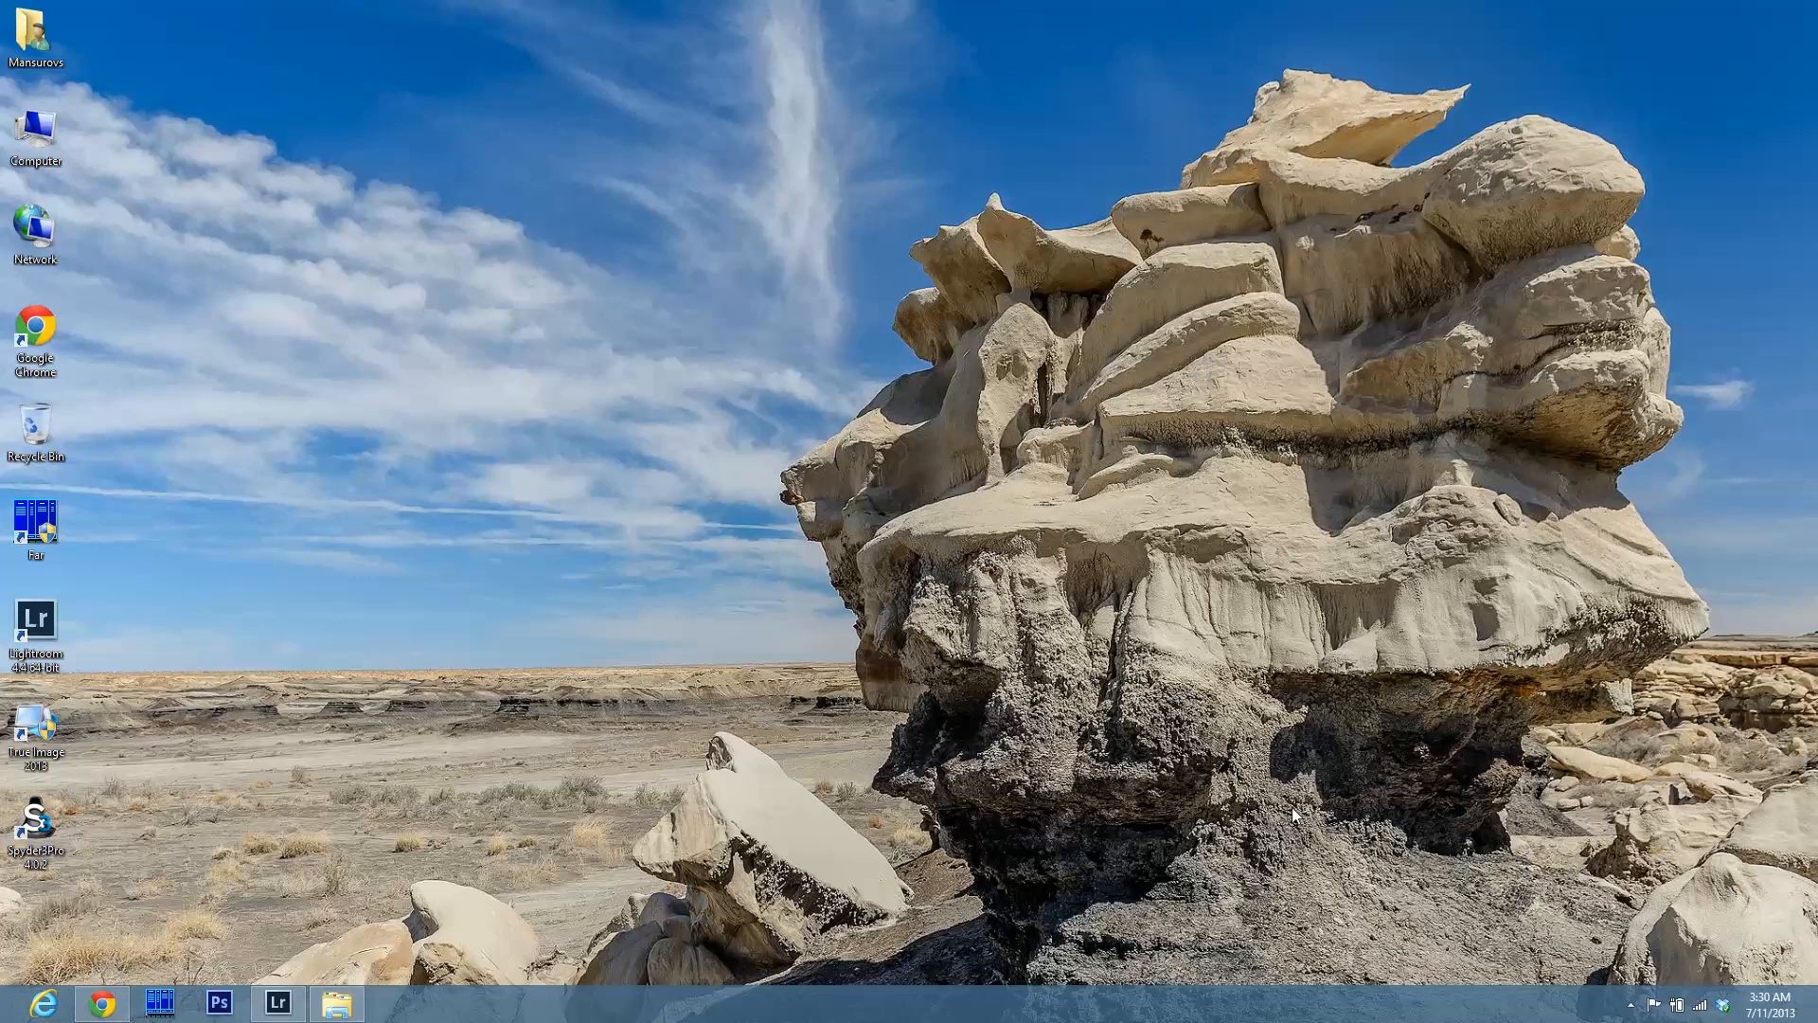
- Open File Explorer on the Storage (E:) drive and browse through Photos and 2013 to the Photoshoot 3 folder
{"action": "left_click", "coordinate": [337, 1004]}
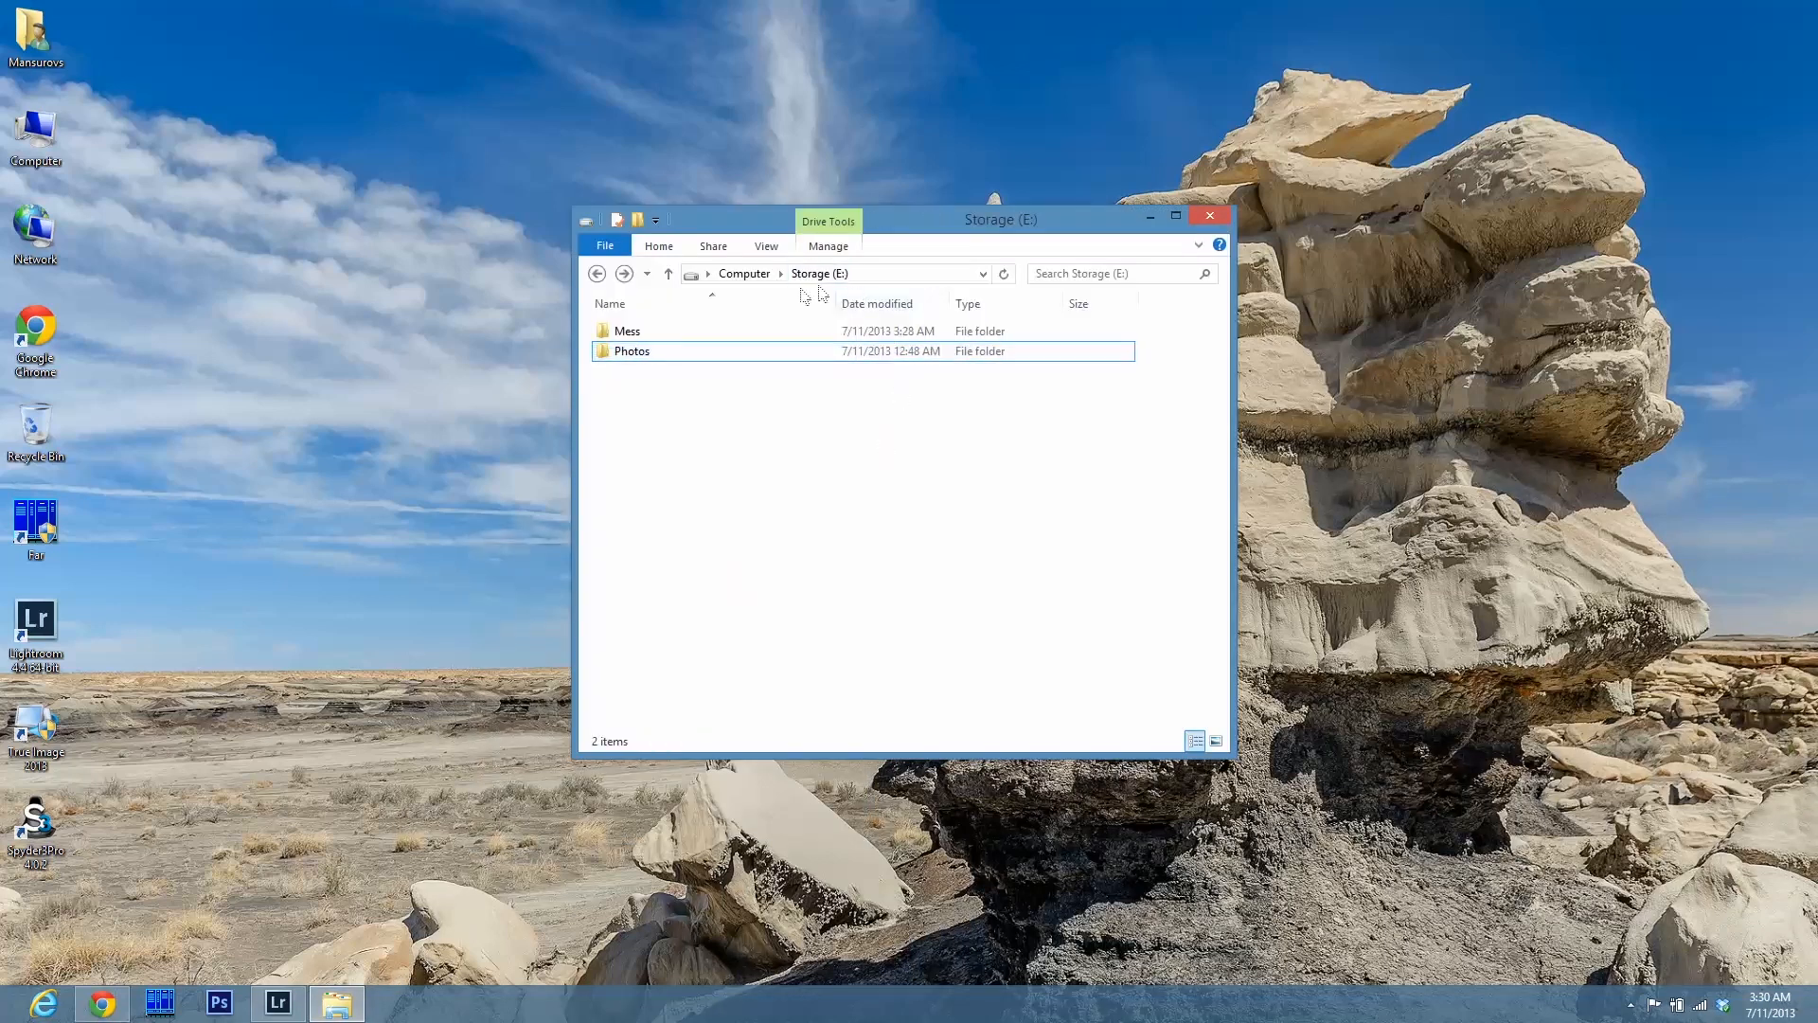
{"action": "left_click", "coordinate": [650, 357]}
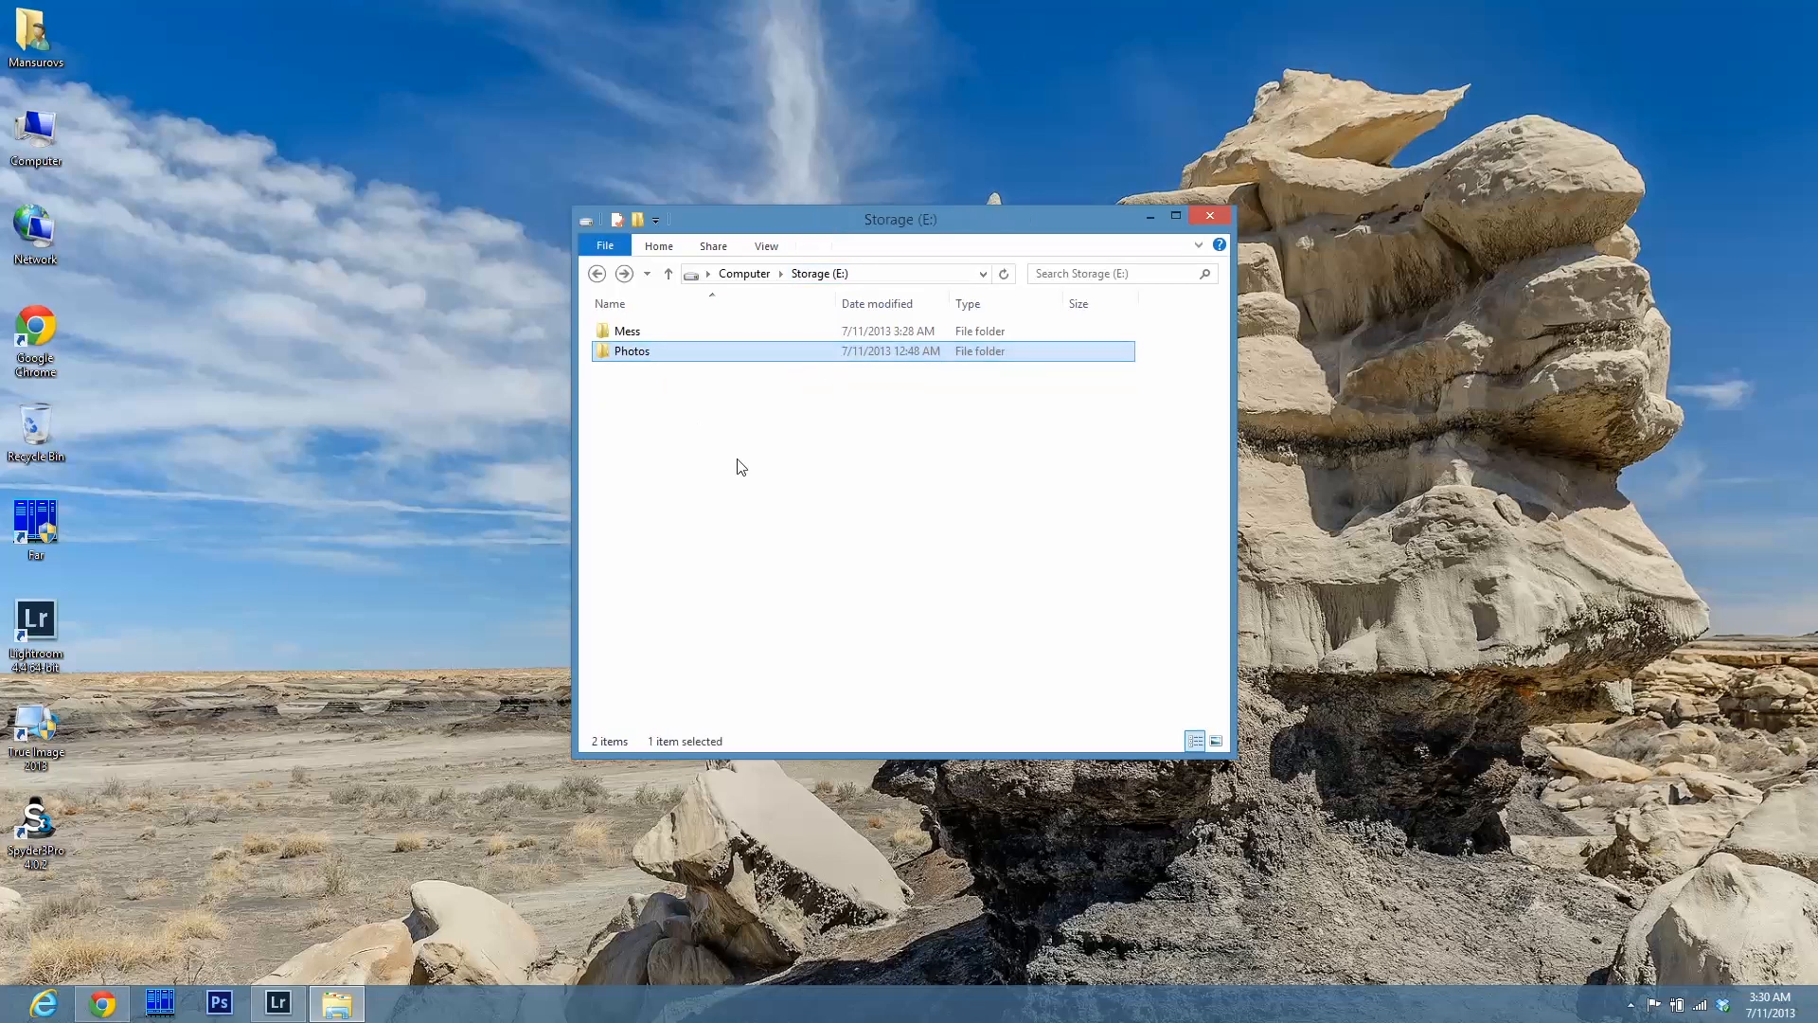
{"action": "double_click", "coordinate": [641, 354]}
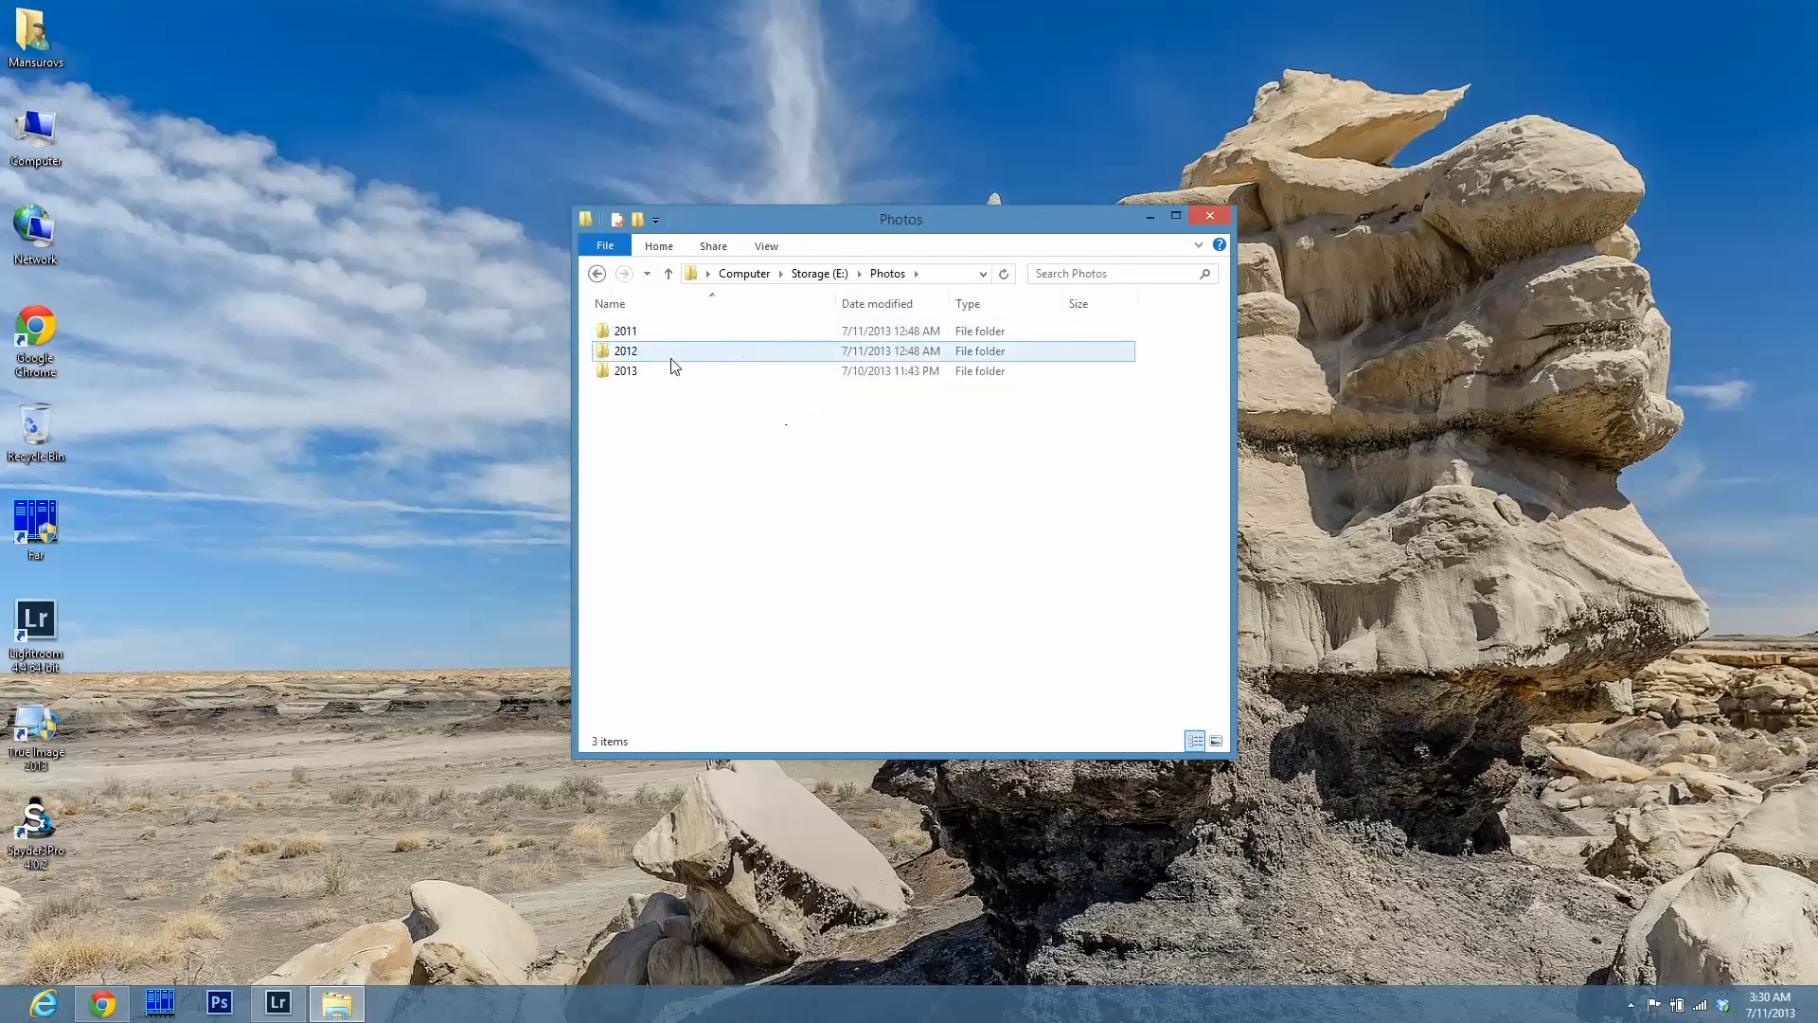
{"action": "left_click", "coordinate": [642, 331]}
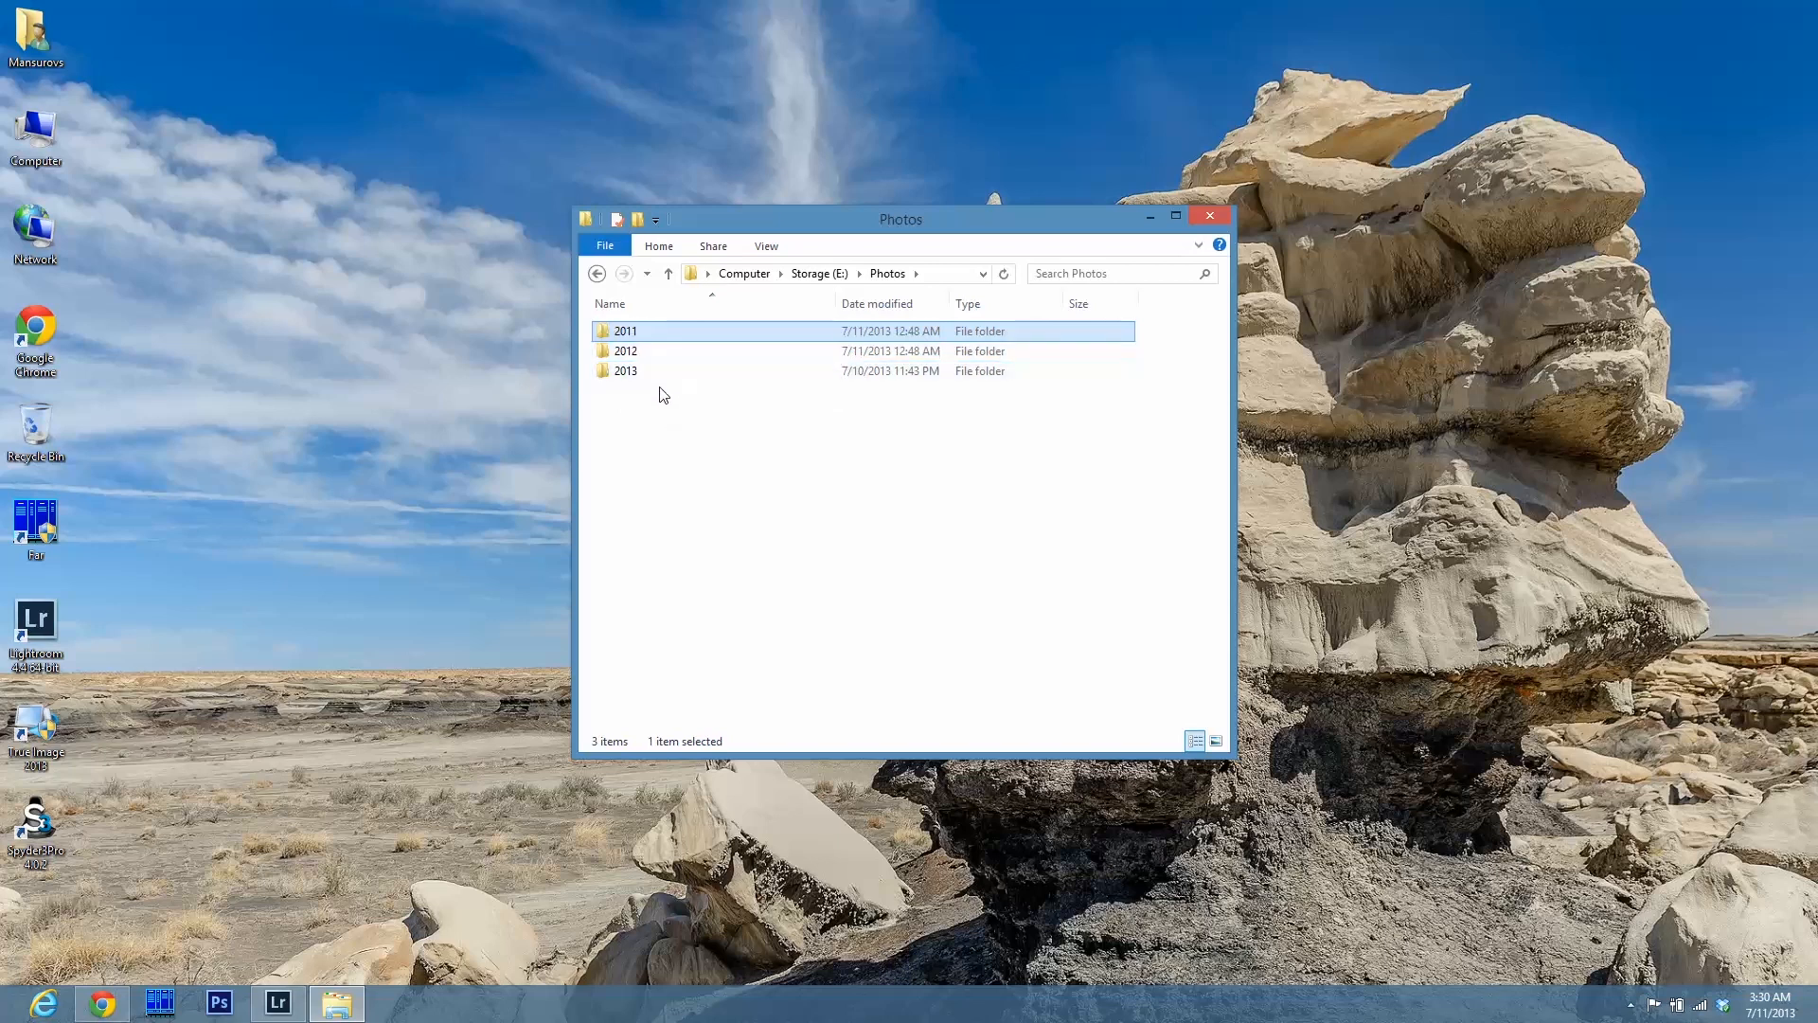
{"action": "double_click", "coordinate": [661, 371]}
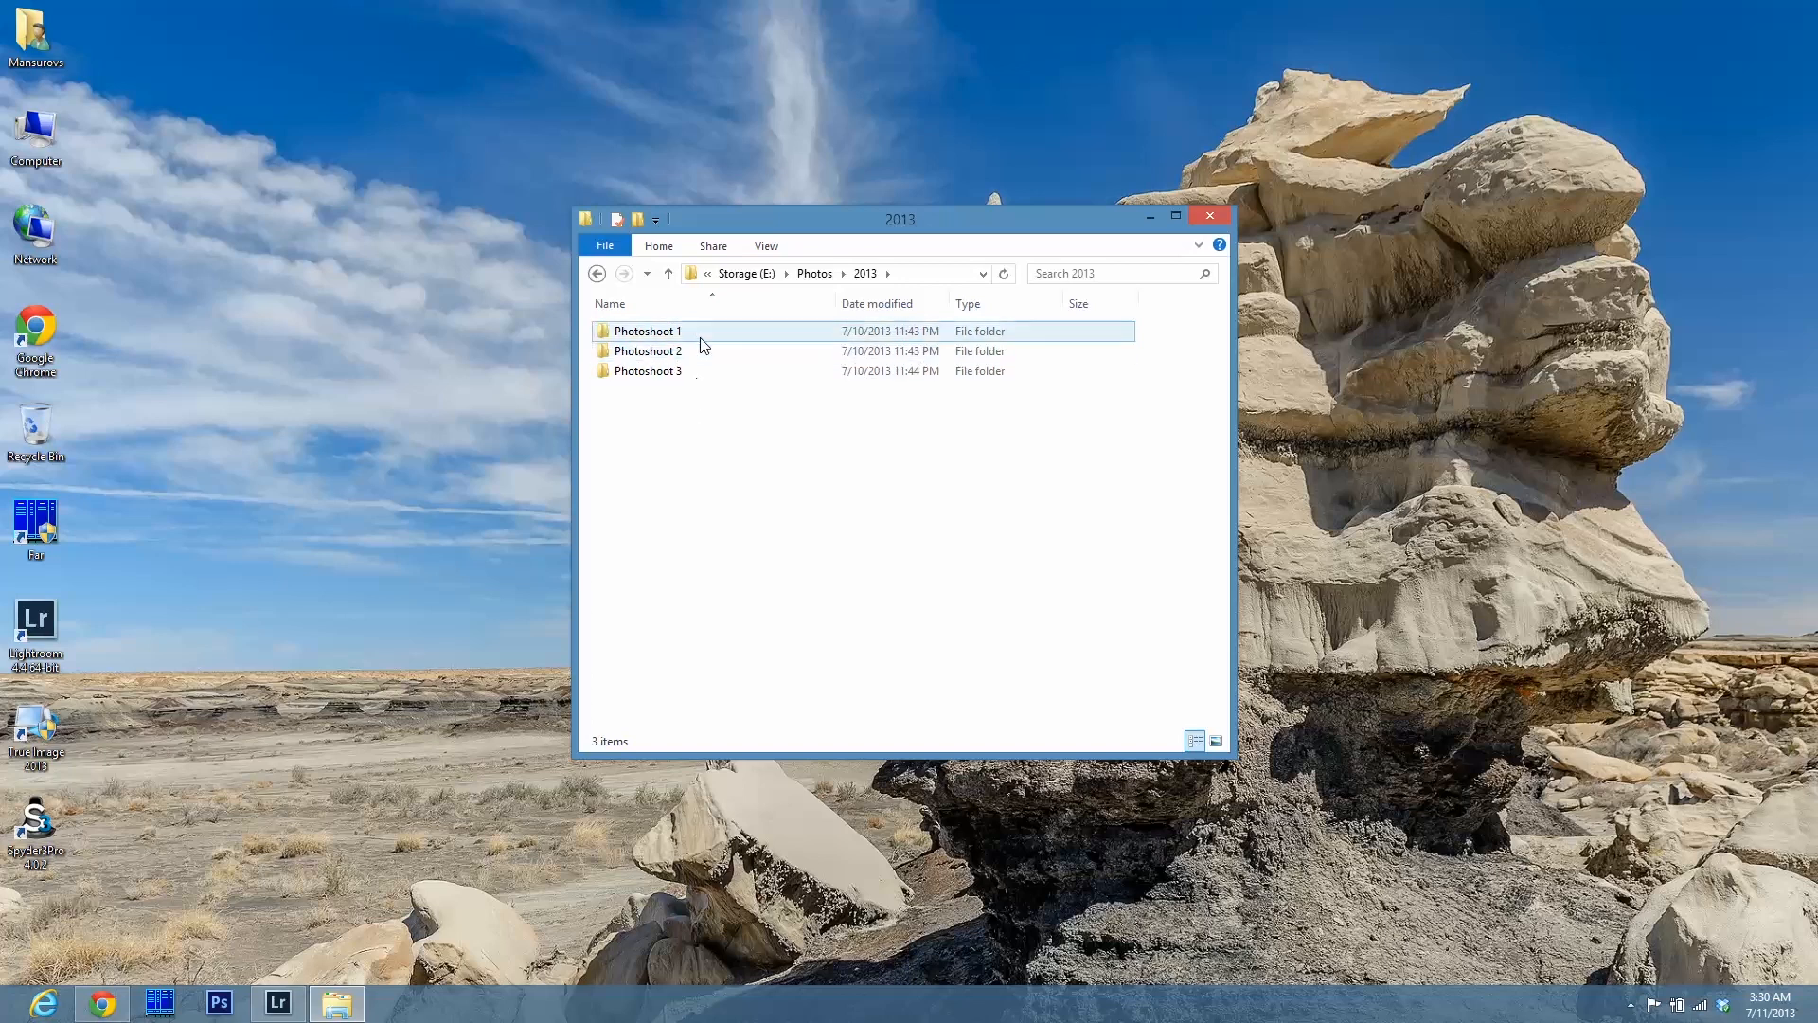
{"action": "double_click", "coordinate": [690, 371]}
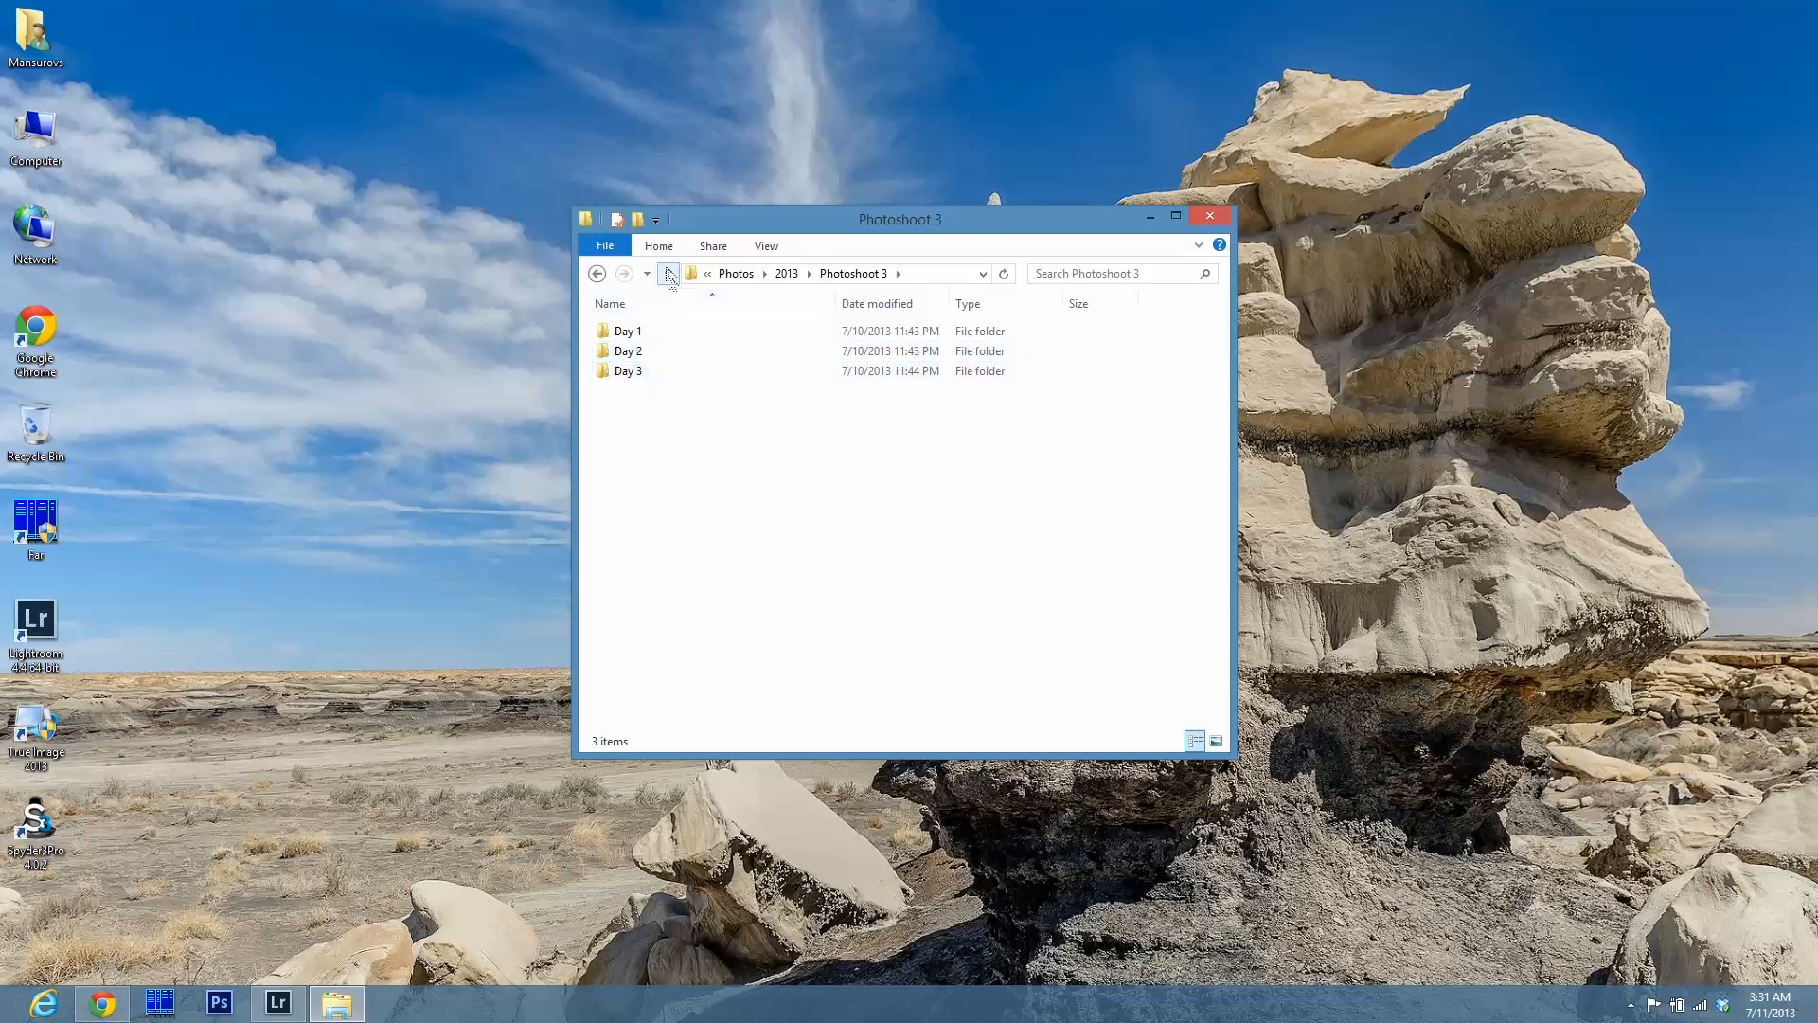
- Go back up from Photoshoot 3 to the root of the Storage (E:) drive
{"action": "left_click", "coordinate": [668, 273]}
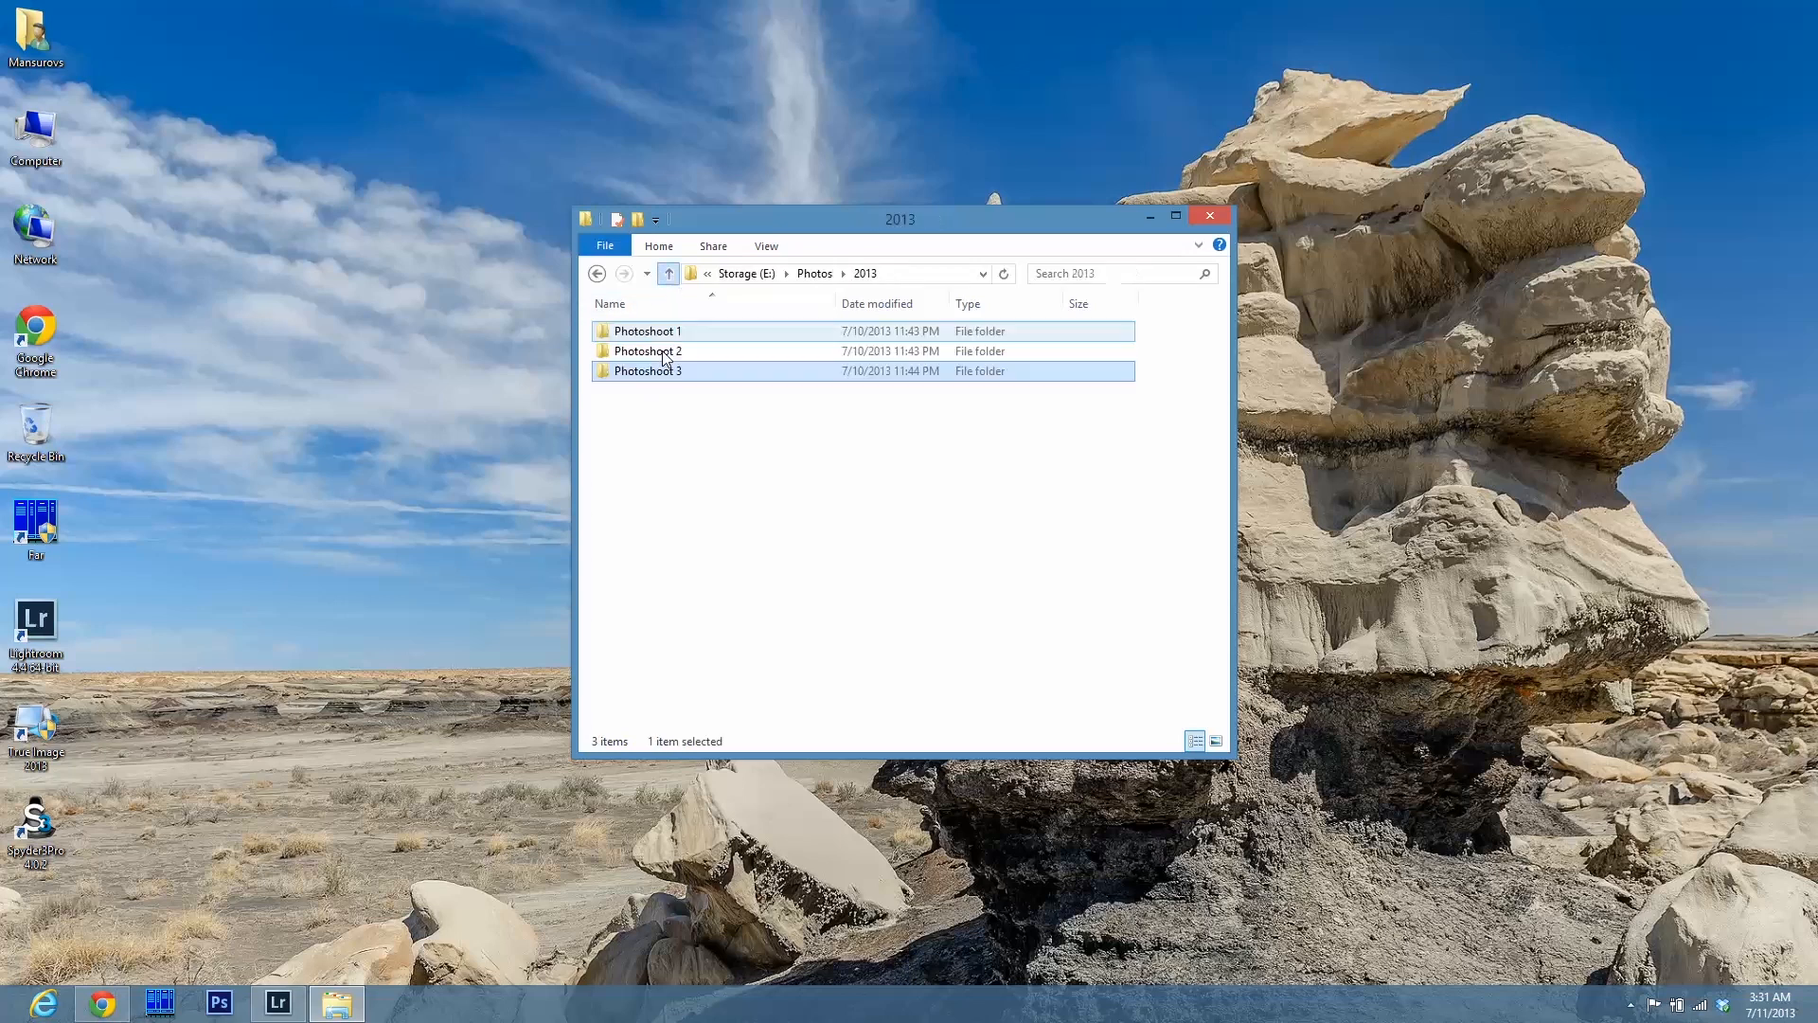
{"action": "left_click", "coordinate": [671, 276]}
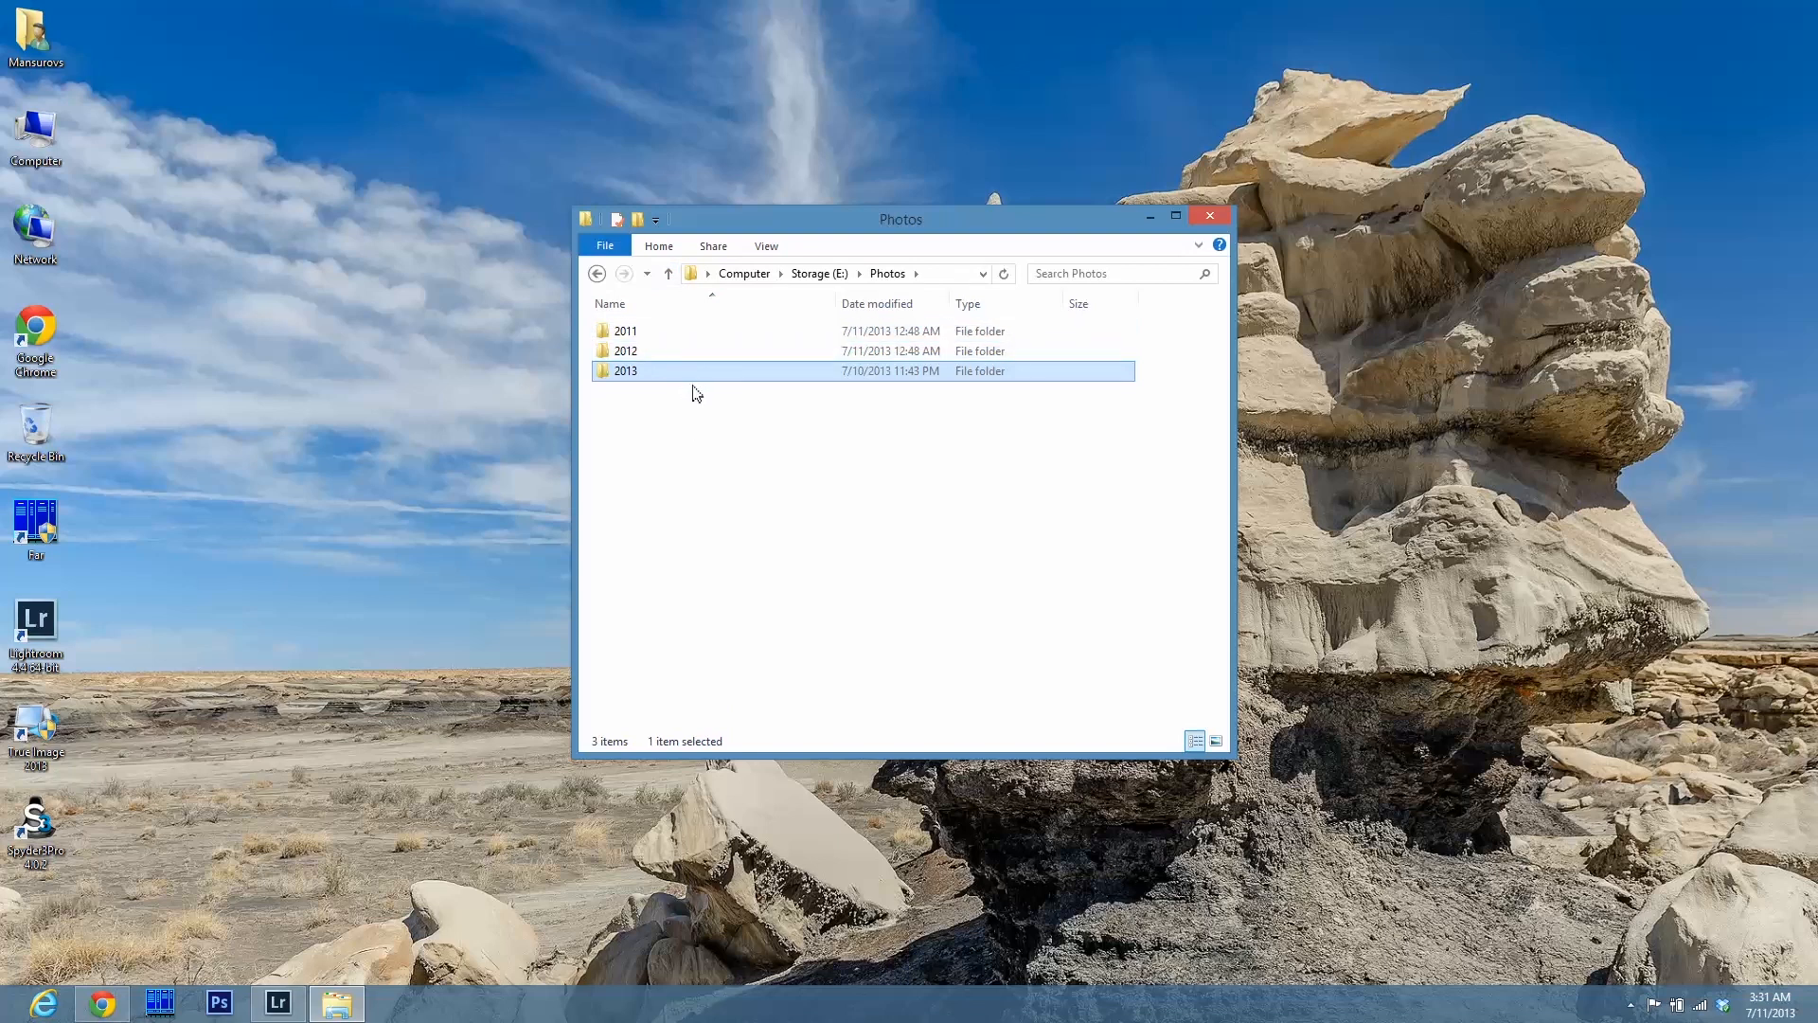
{"action": "left_click", "coordinate": [668, 275]}
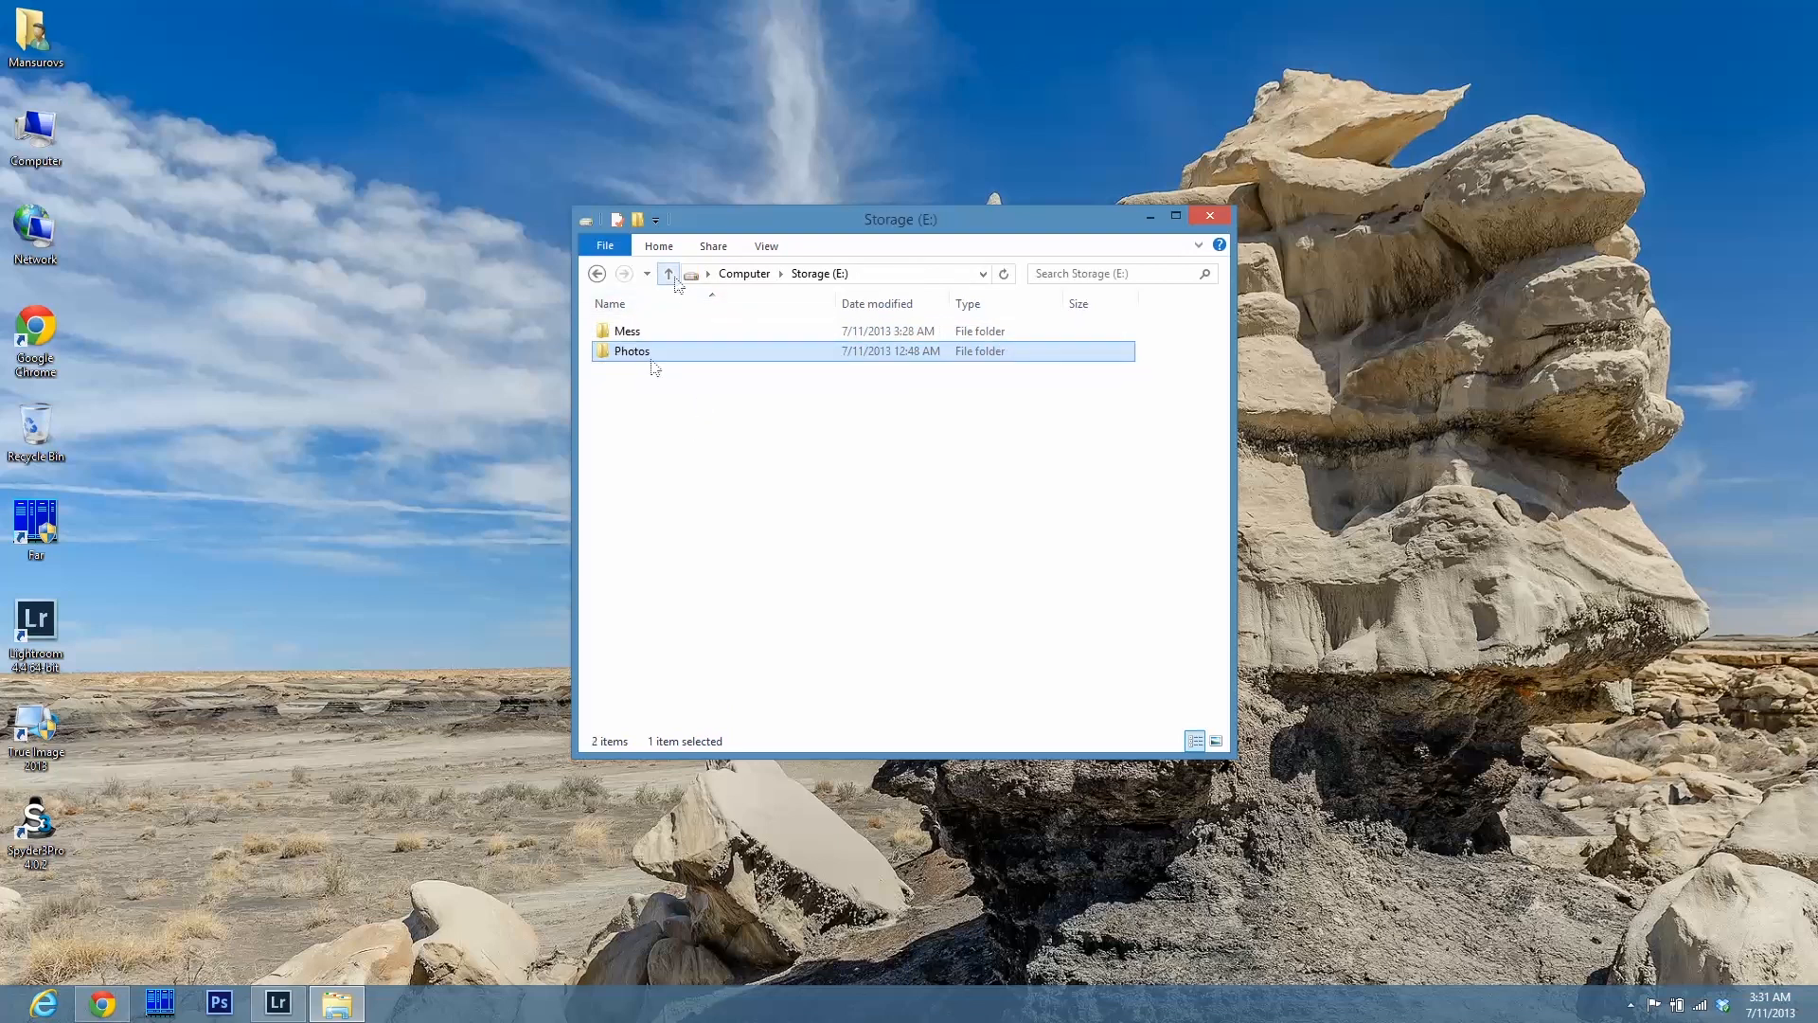
- Reopen the Photos folder and examine its 2011, 2012 and 2013 year folders
{"action": "mouse_move", "coordinate": [651, 357]}
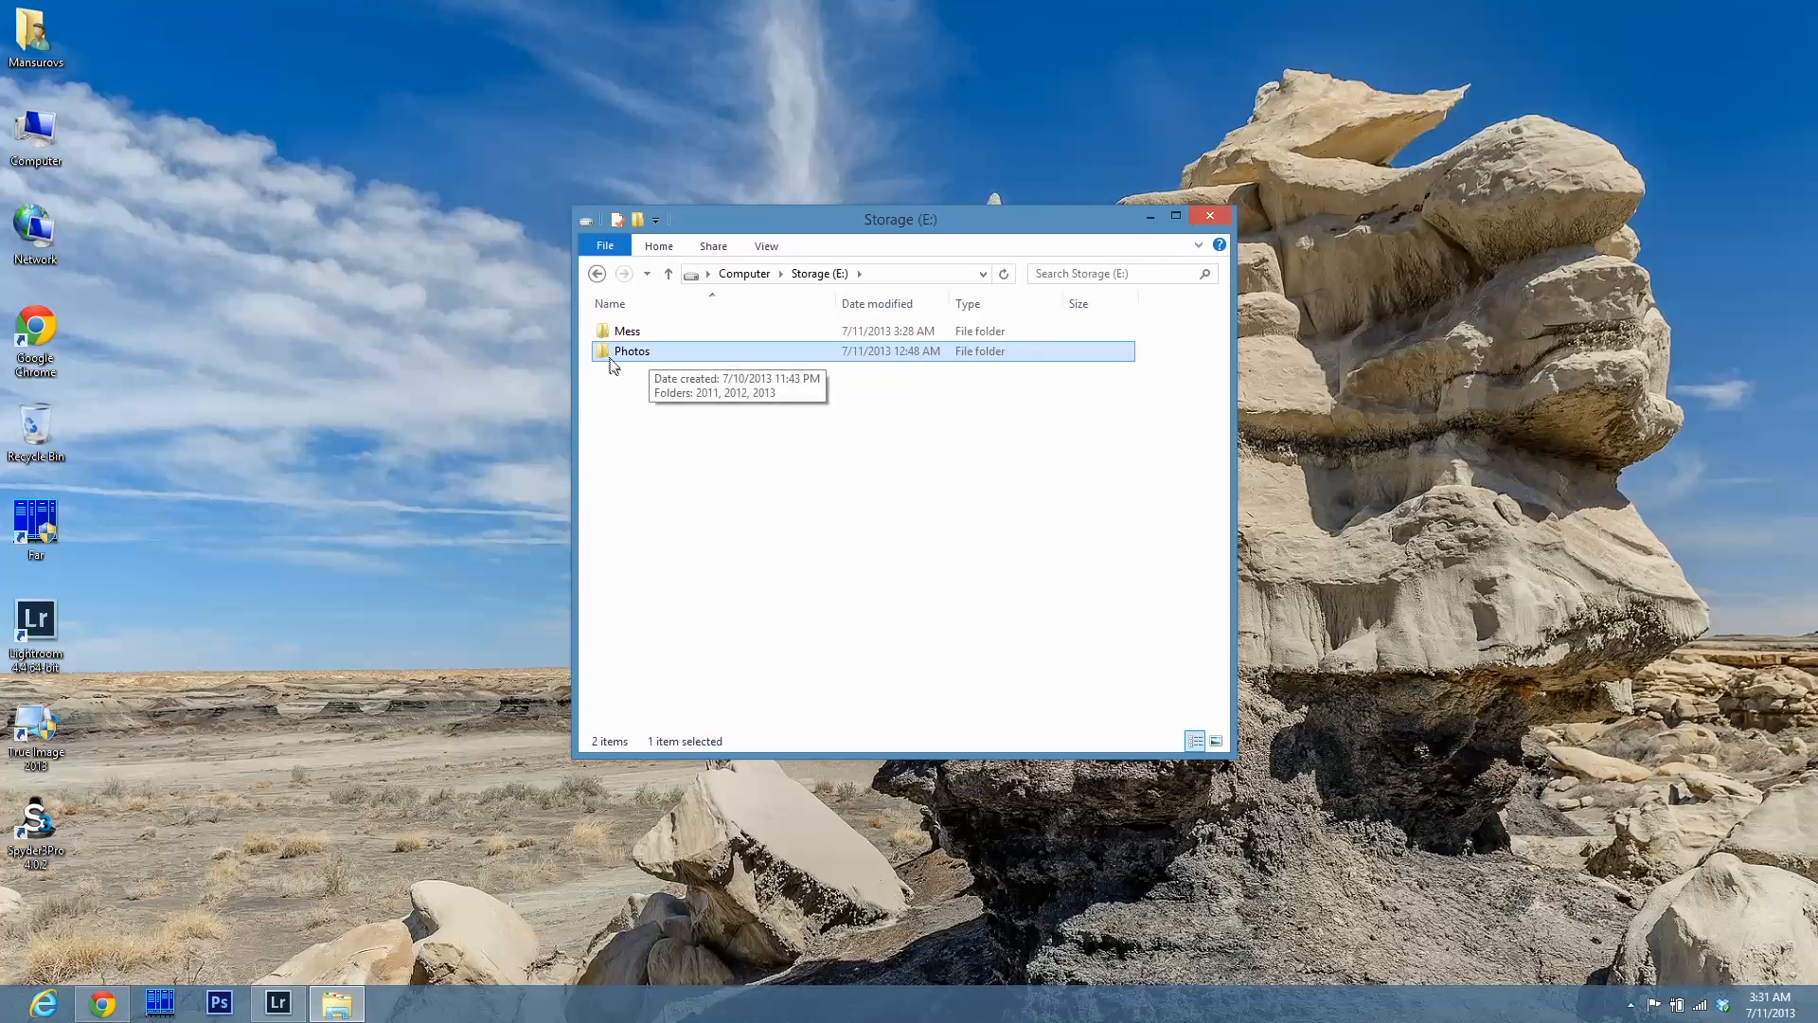
{"action": "double_click", "coordinate": [653, 358]}
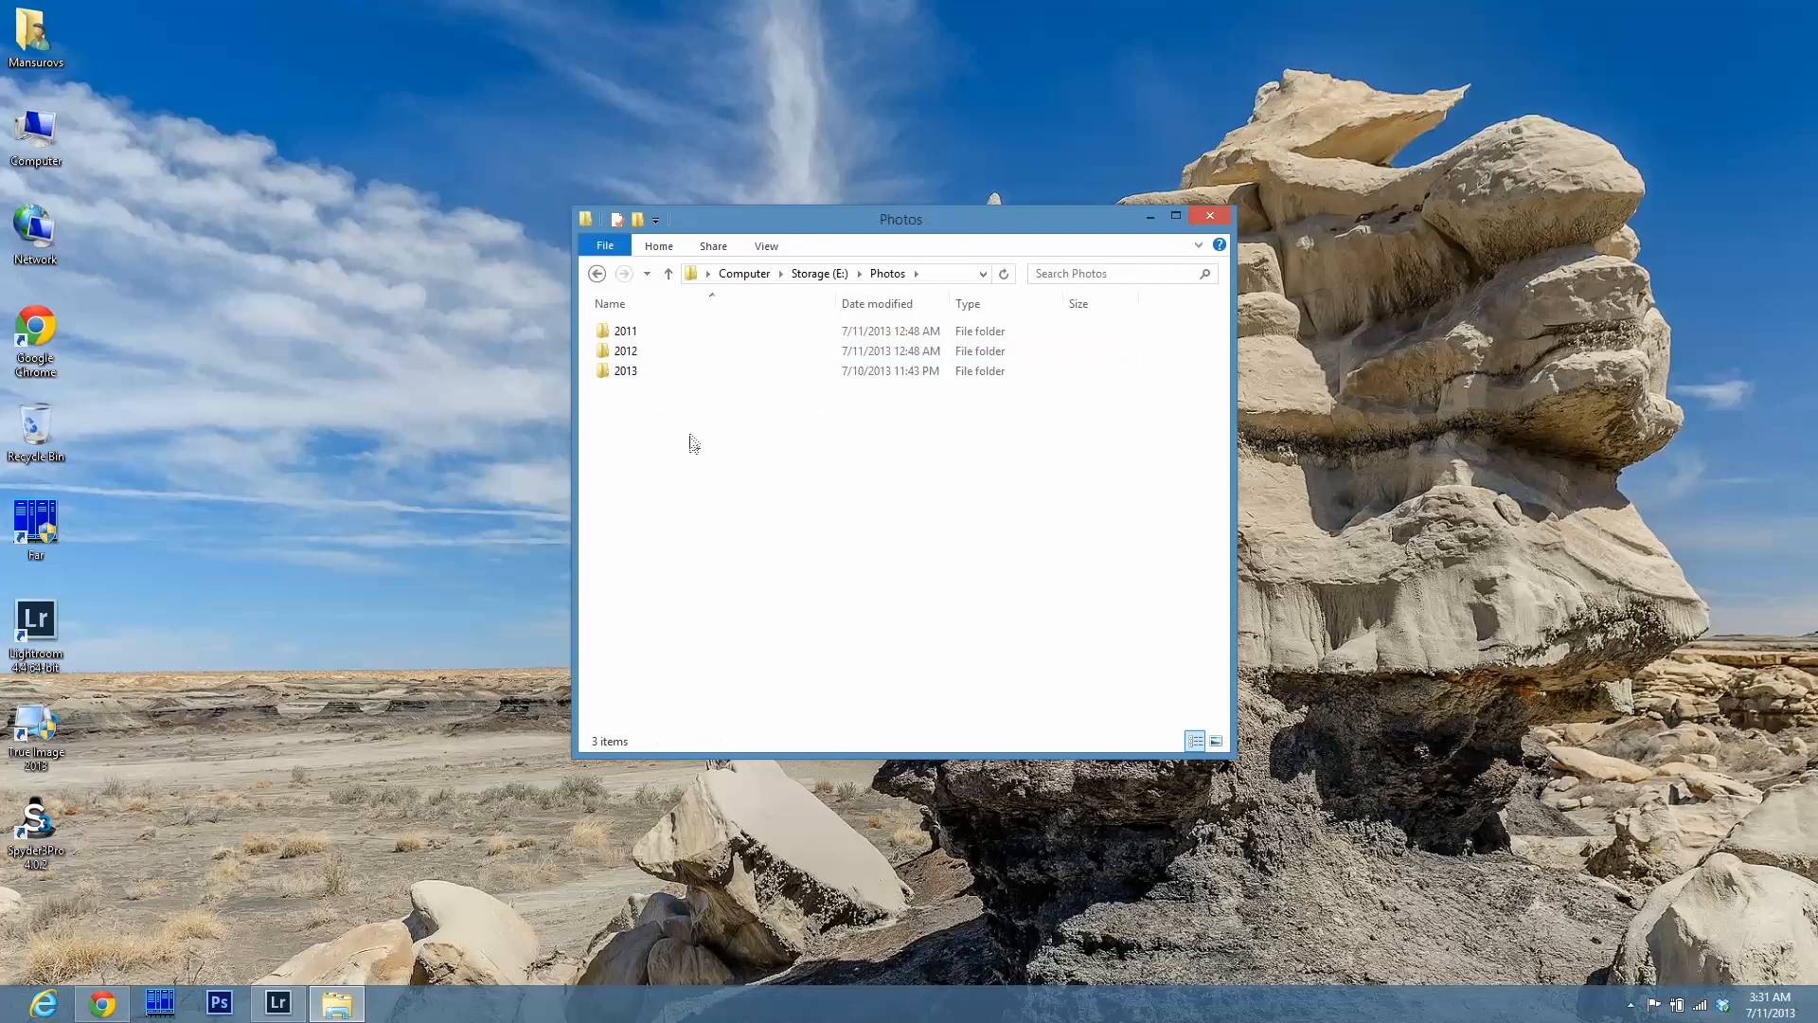
{"action": "left_click", "coordinate": [661, 334]}
{"action": "left_click", "coordinate": [658, 357]}
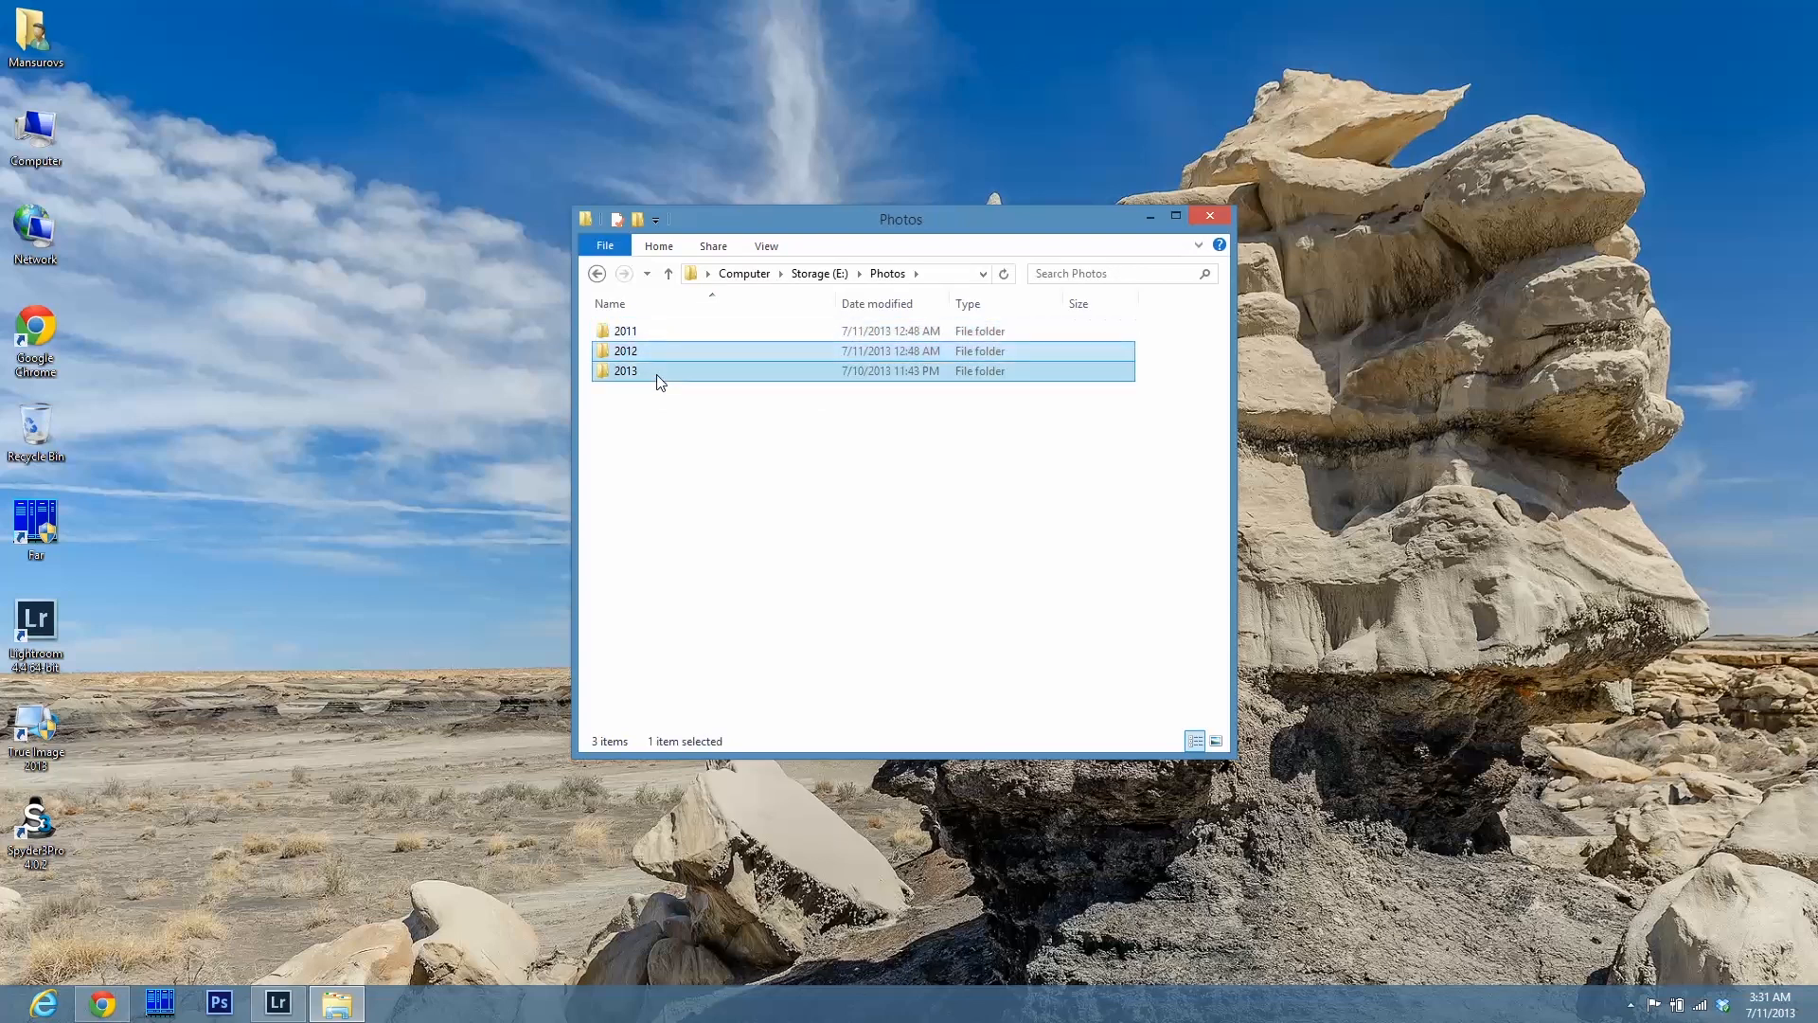
{"action": "left_click", "coordinate": [658, 374]}
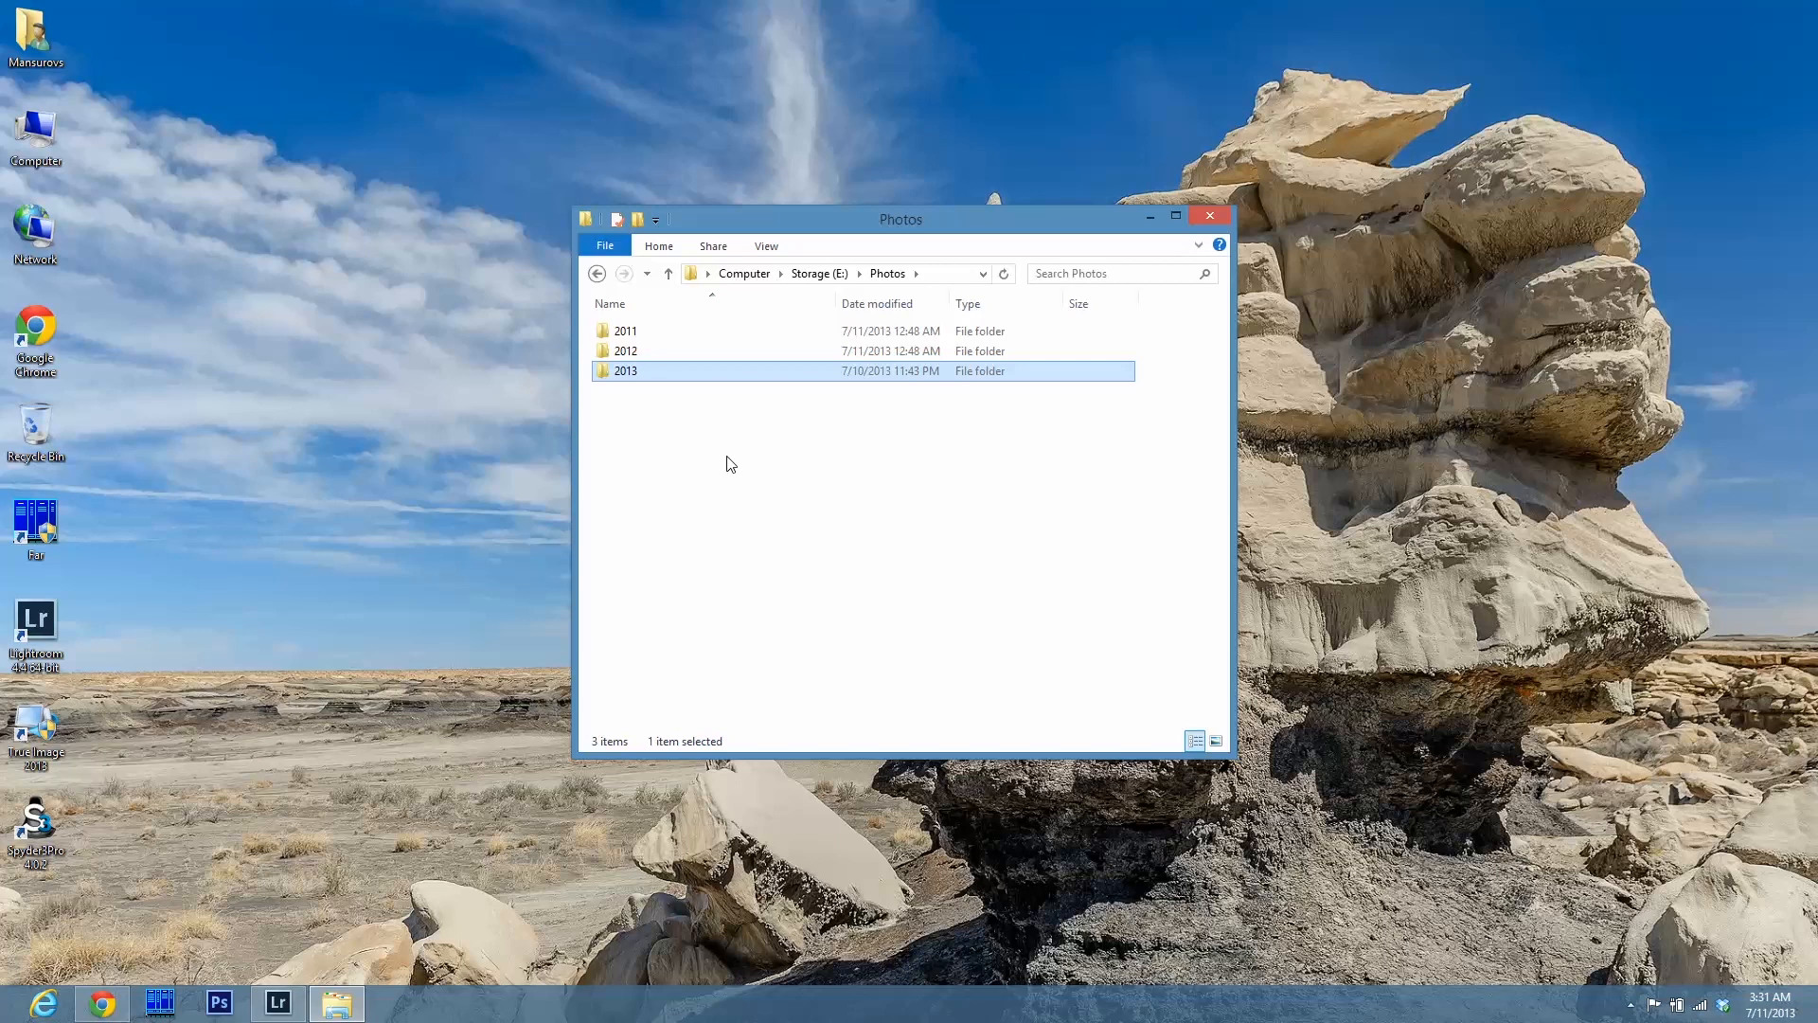
{"action": "left_click", "coordinate": [668, 332]}
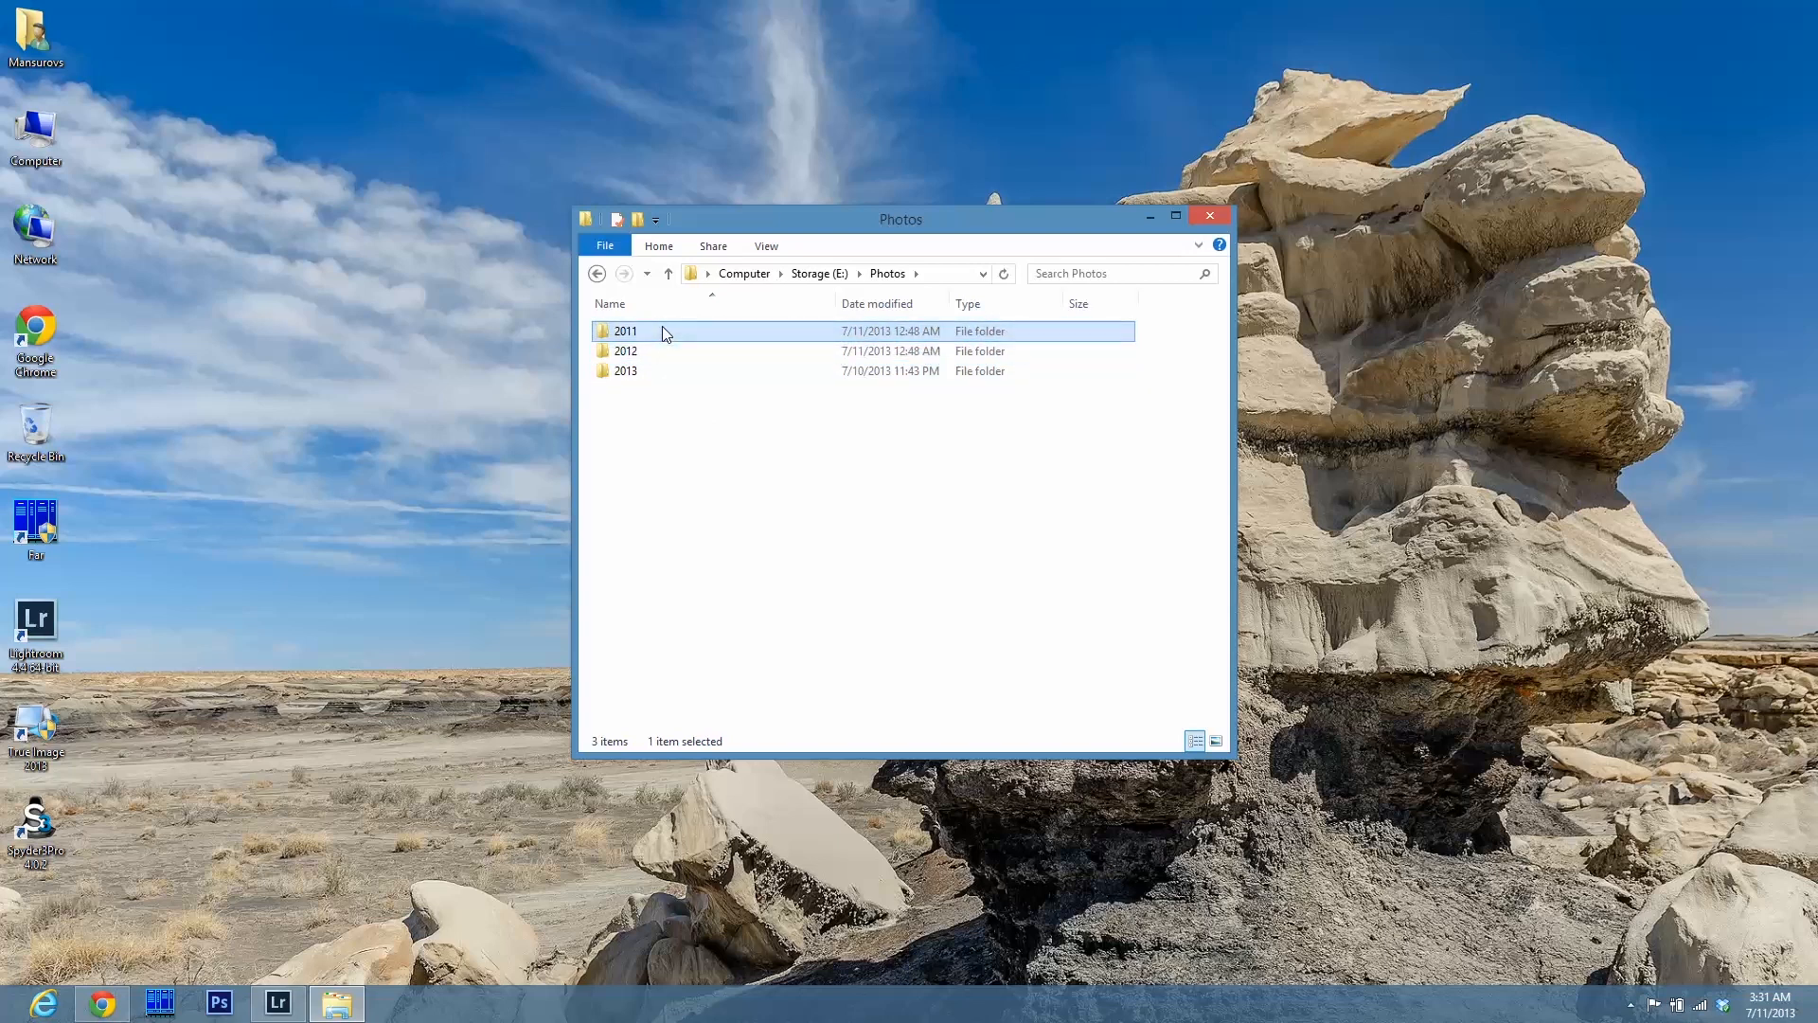
{"action": "left_click", "coordinate": [652, 351]}
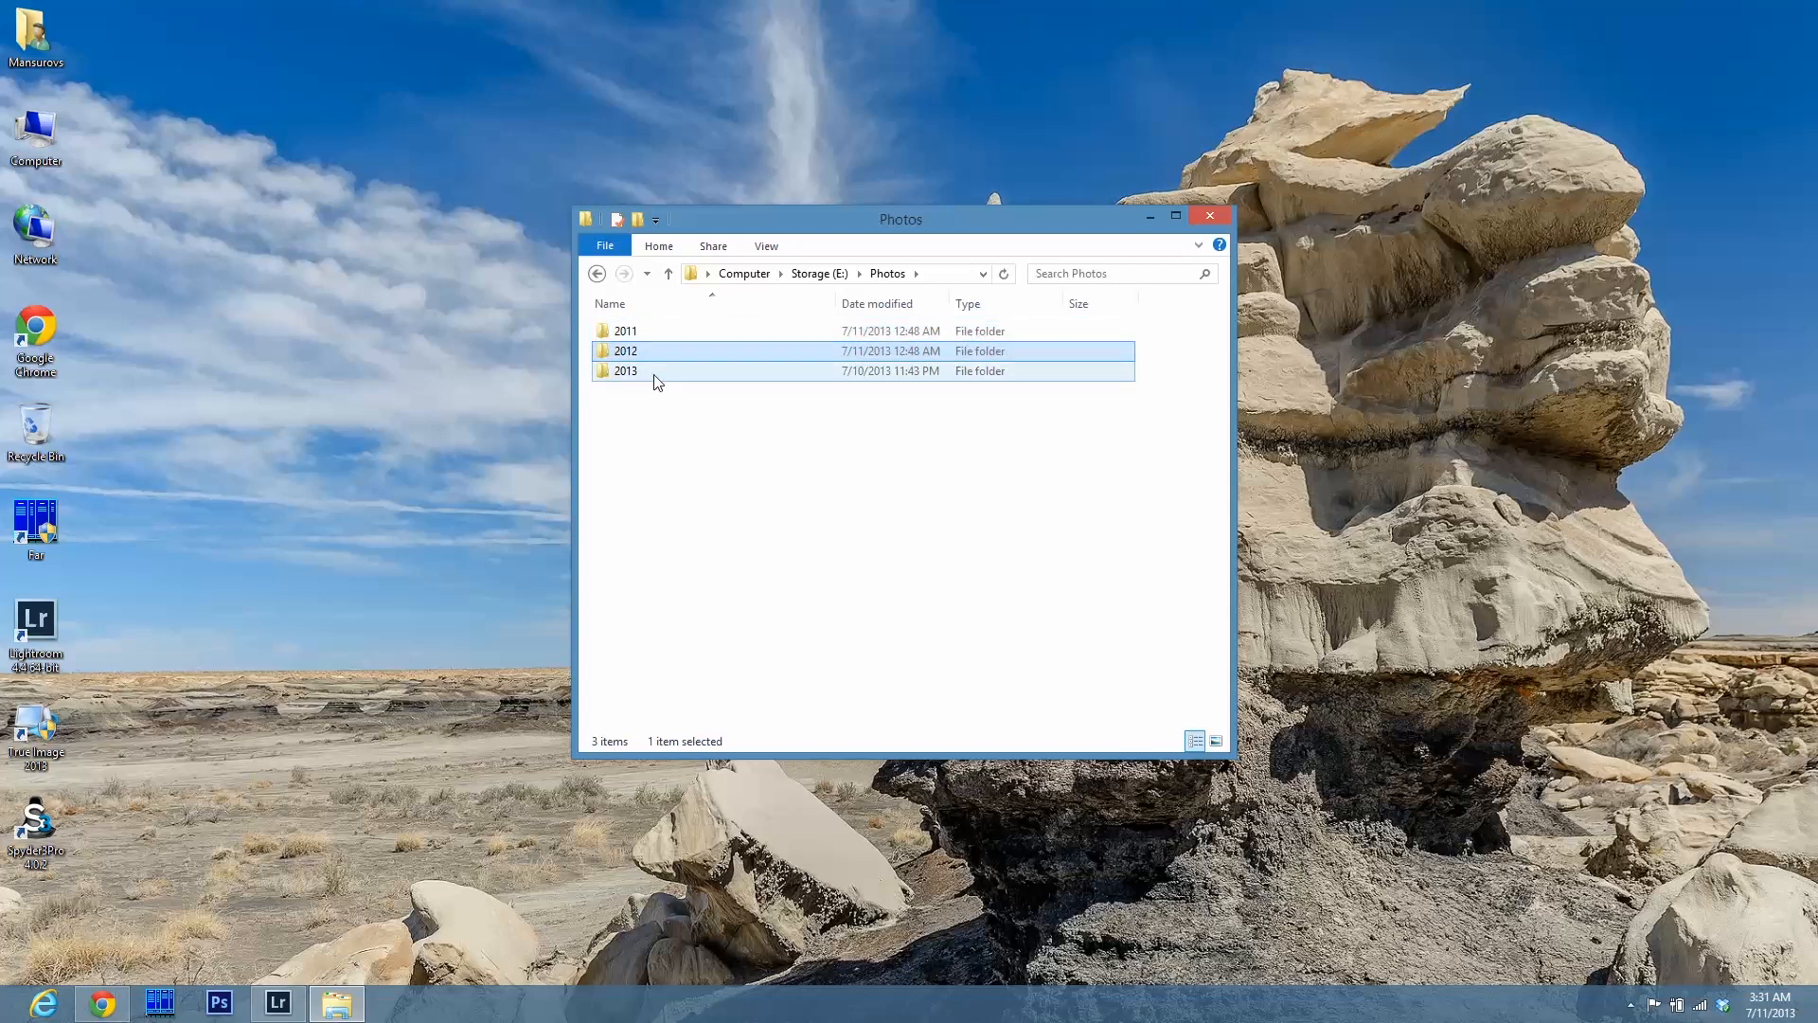
{"action": "left_click", "coordinate": [658, 375]}
{"action": "left_click", "coordinate": [691, 479]}
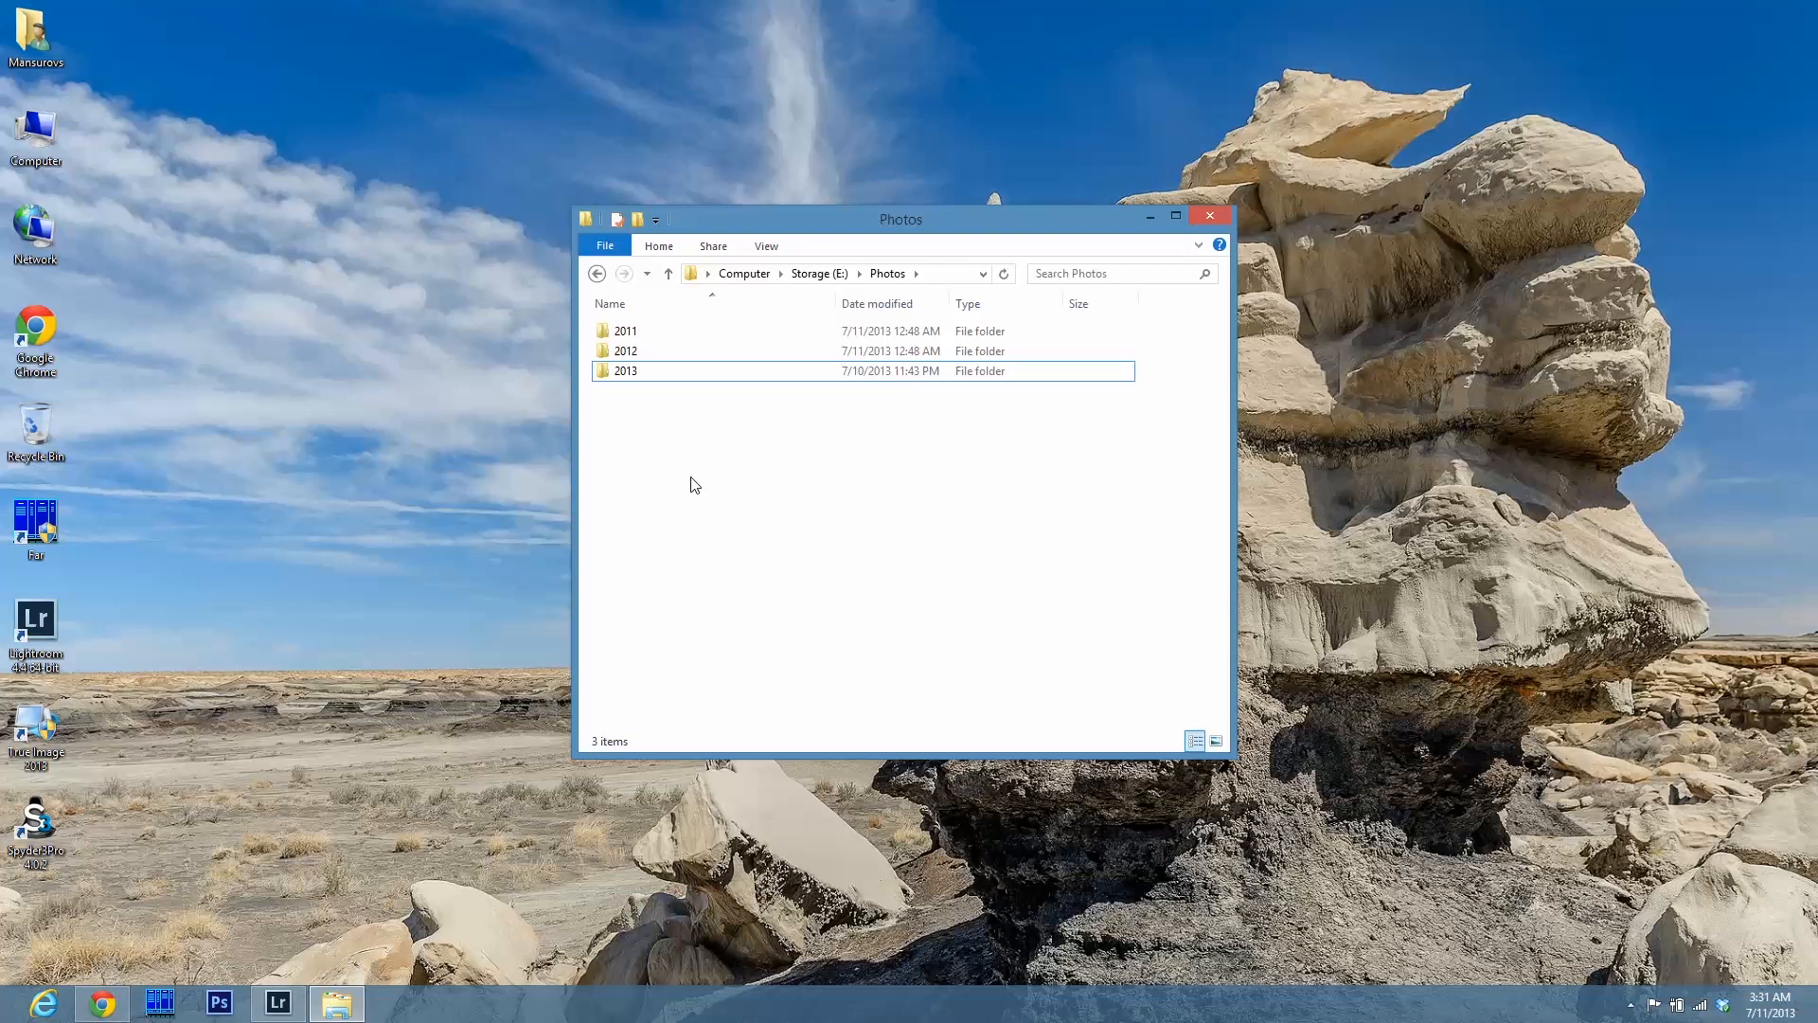
{"action": "left_click", "coordinate": [644, 331]}
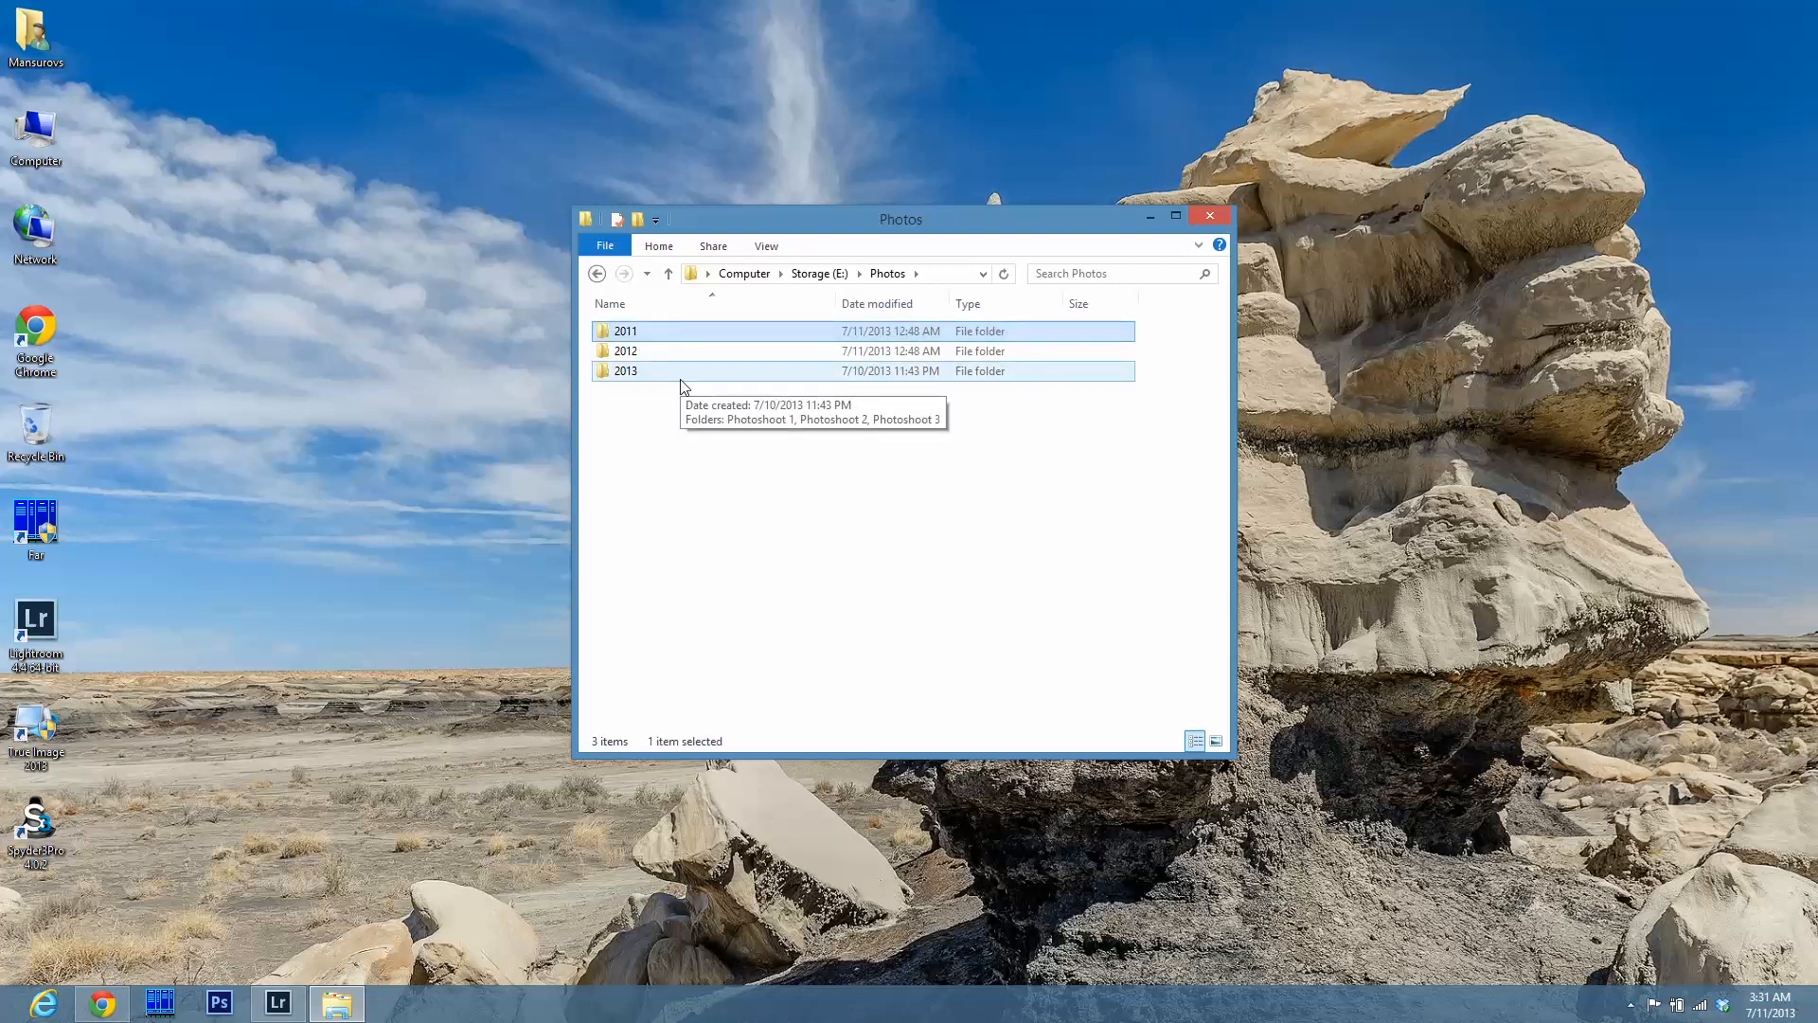
{"action": "key", "text": "shift+Down"}
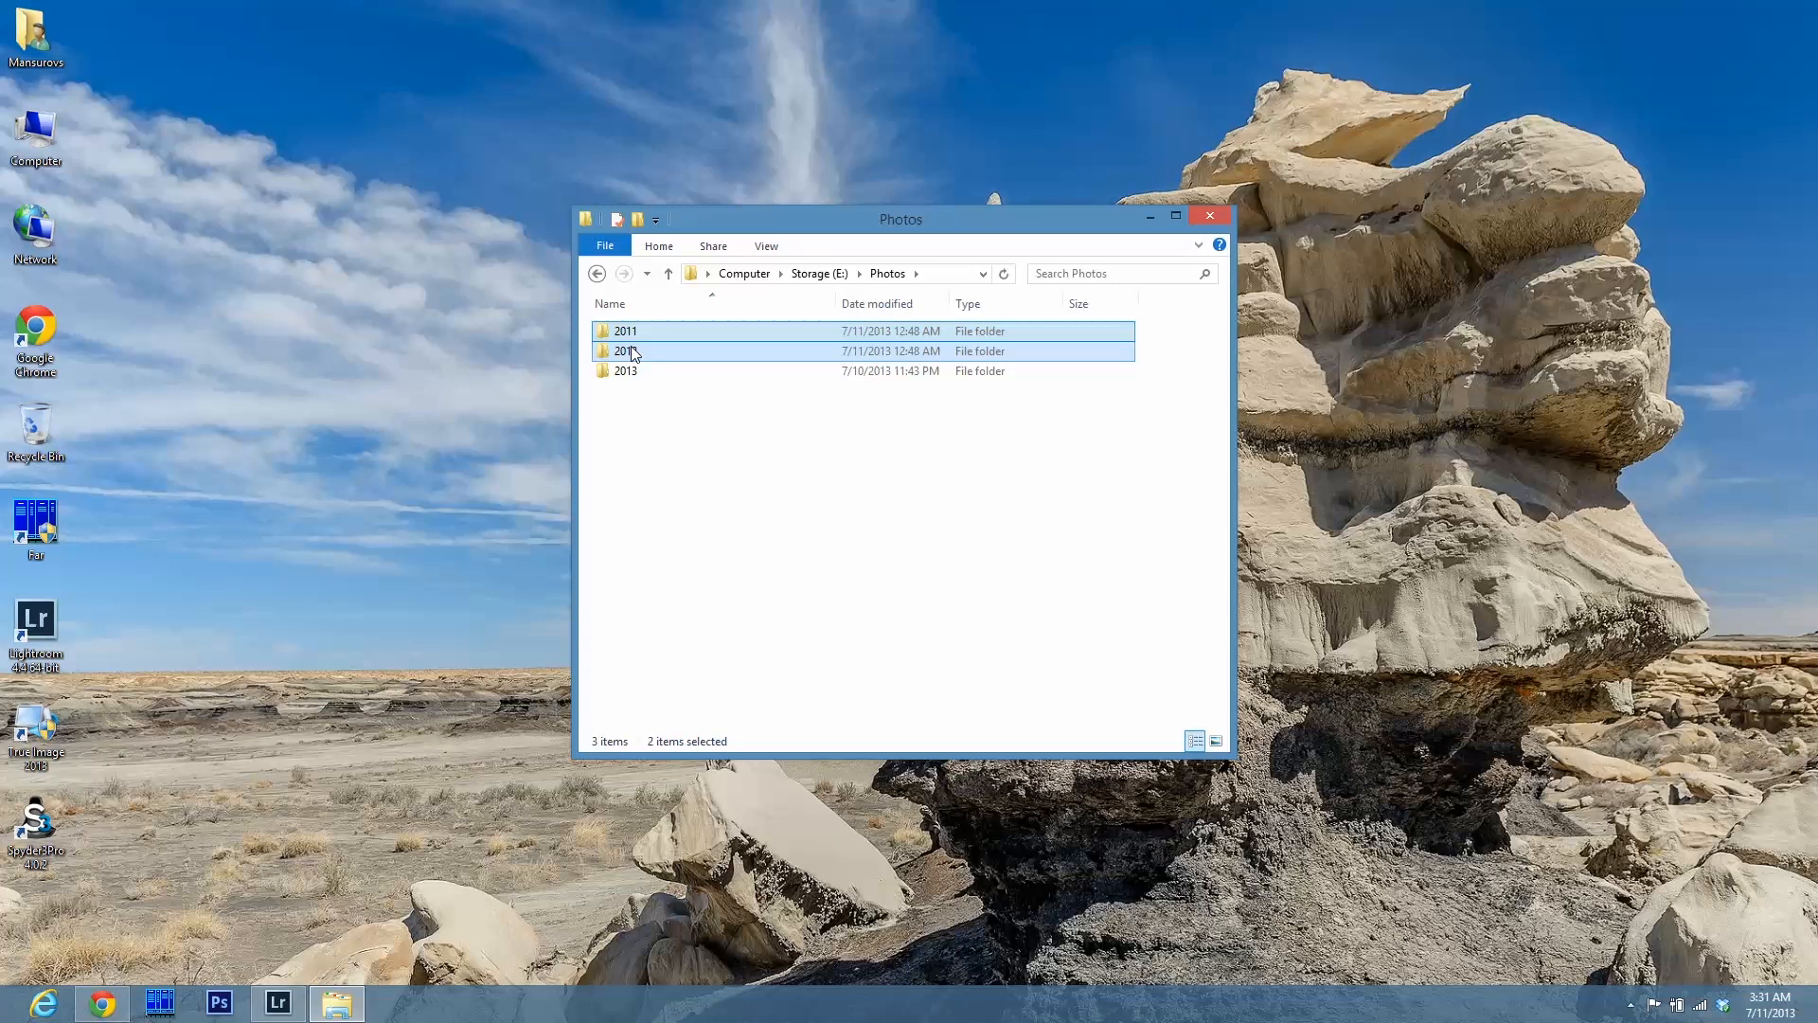
{"action": "left_click", "coordinate": [667, 415]}
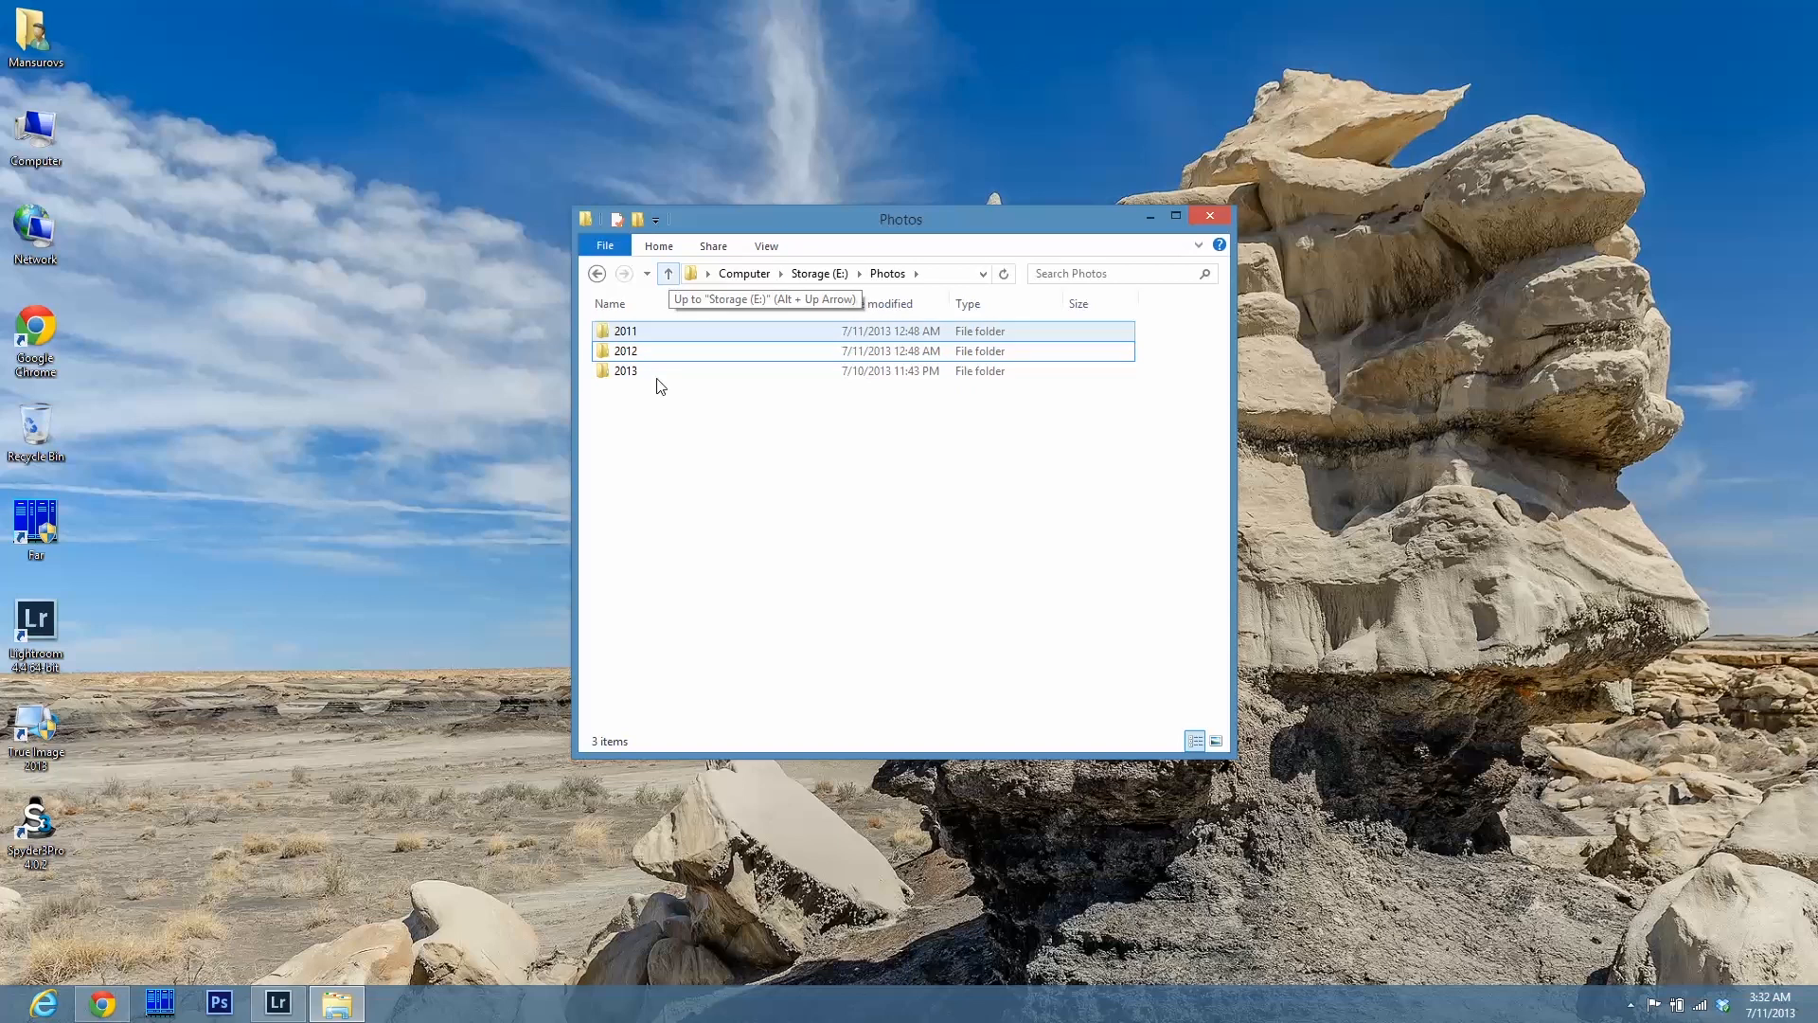
- Return to the root of Storage (E:) and look through the unsorted image files in the Mess folder
{"action": "left_click", "coordinate": [669, 275]}
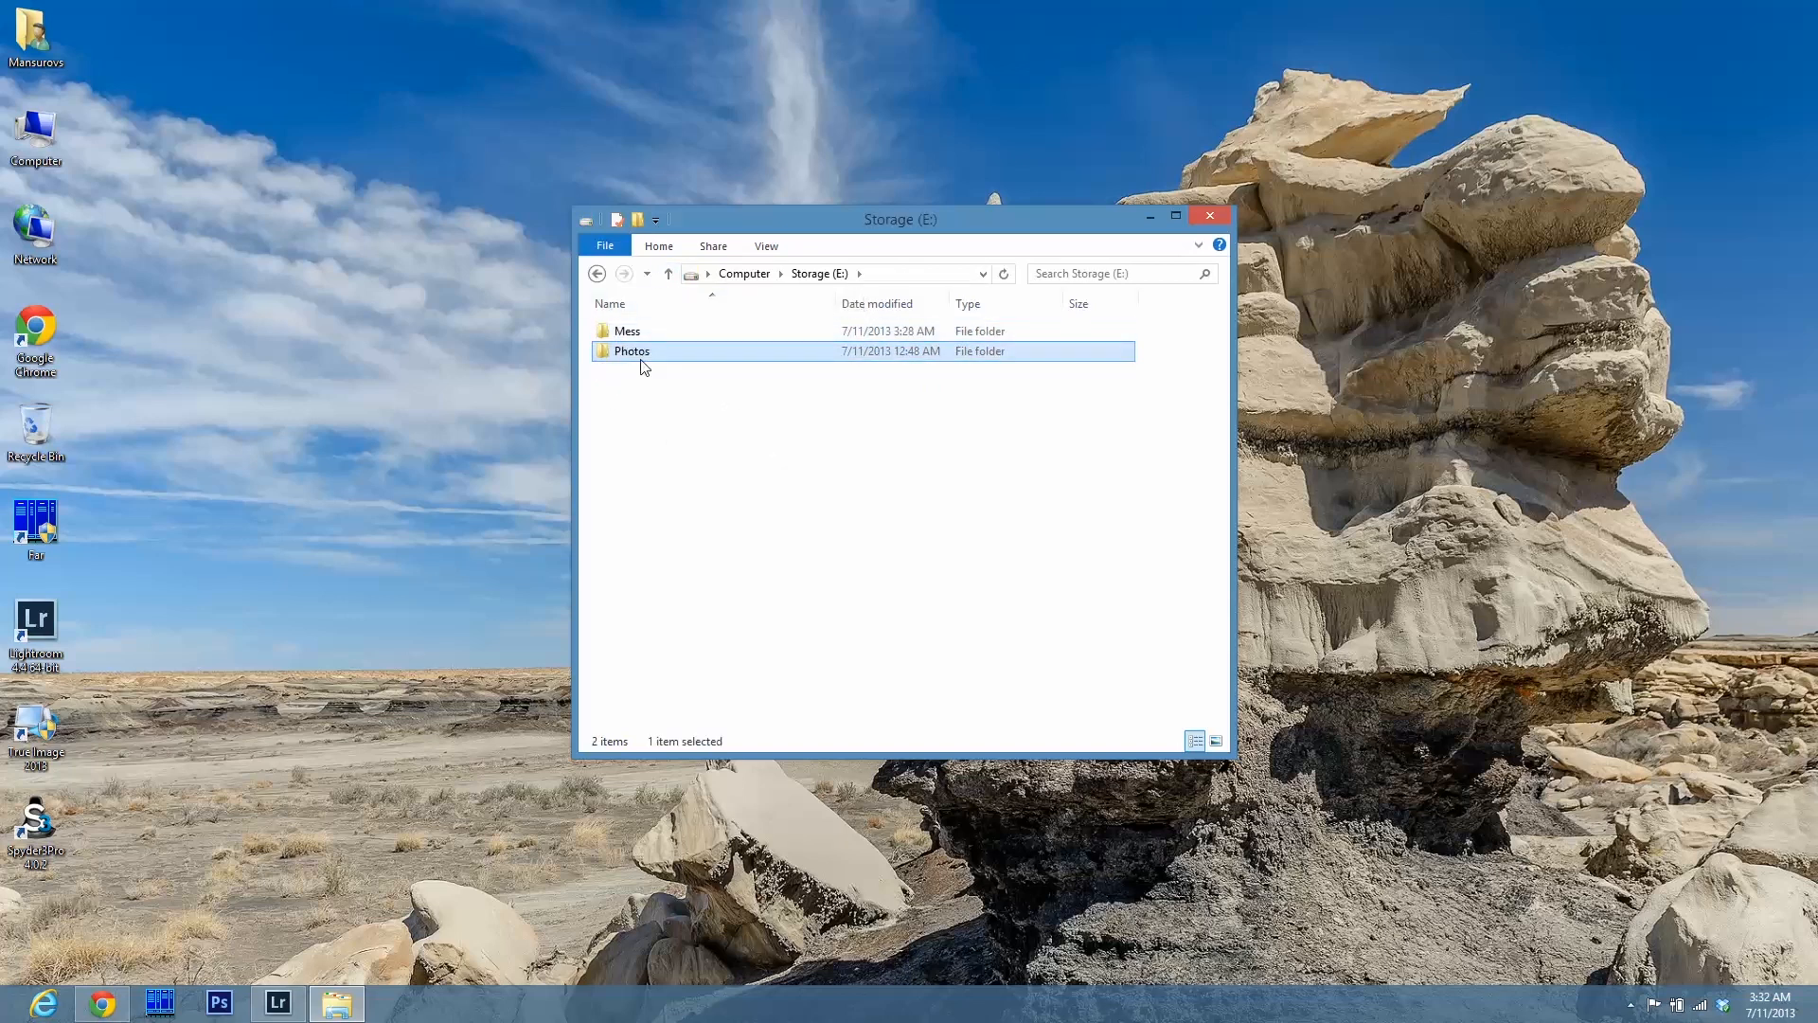
{"action": "left_click", "coordinate": [278, 1002]}
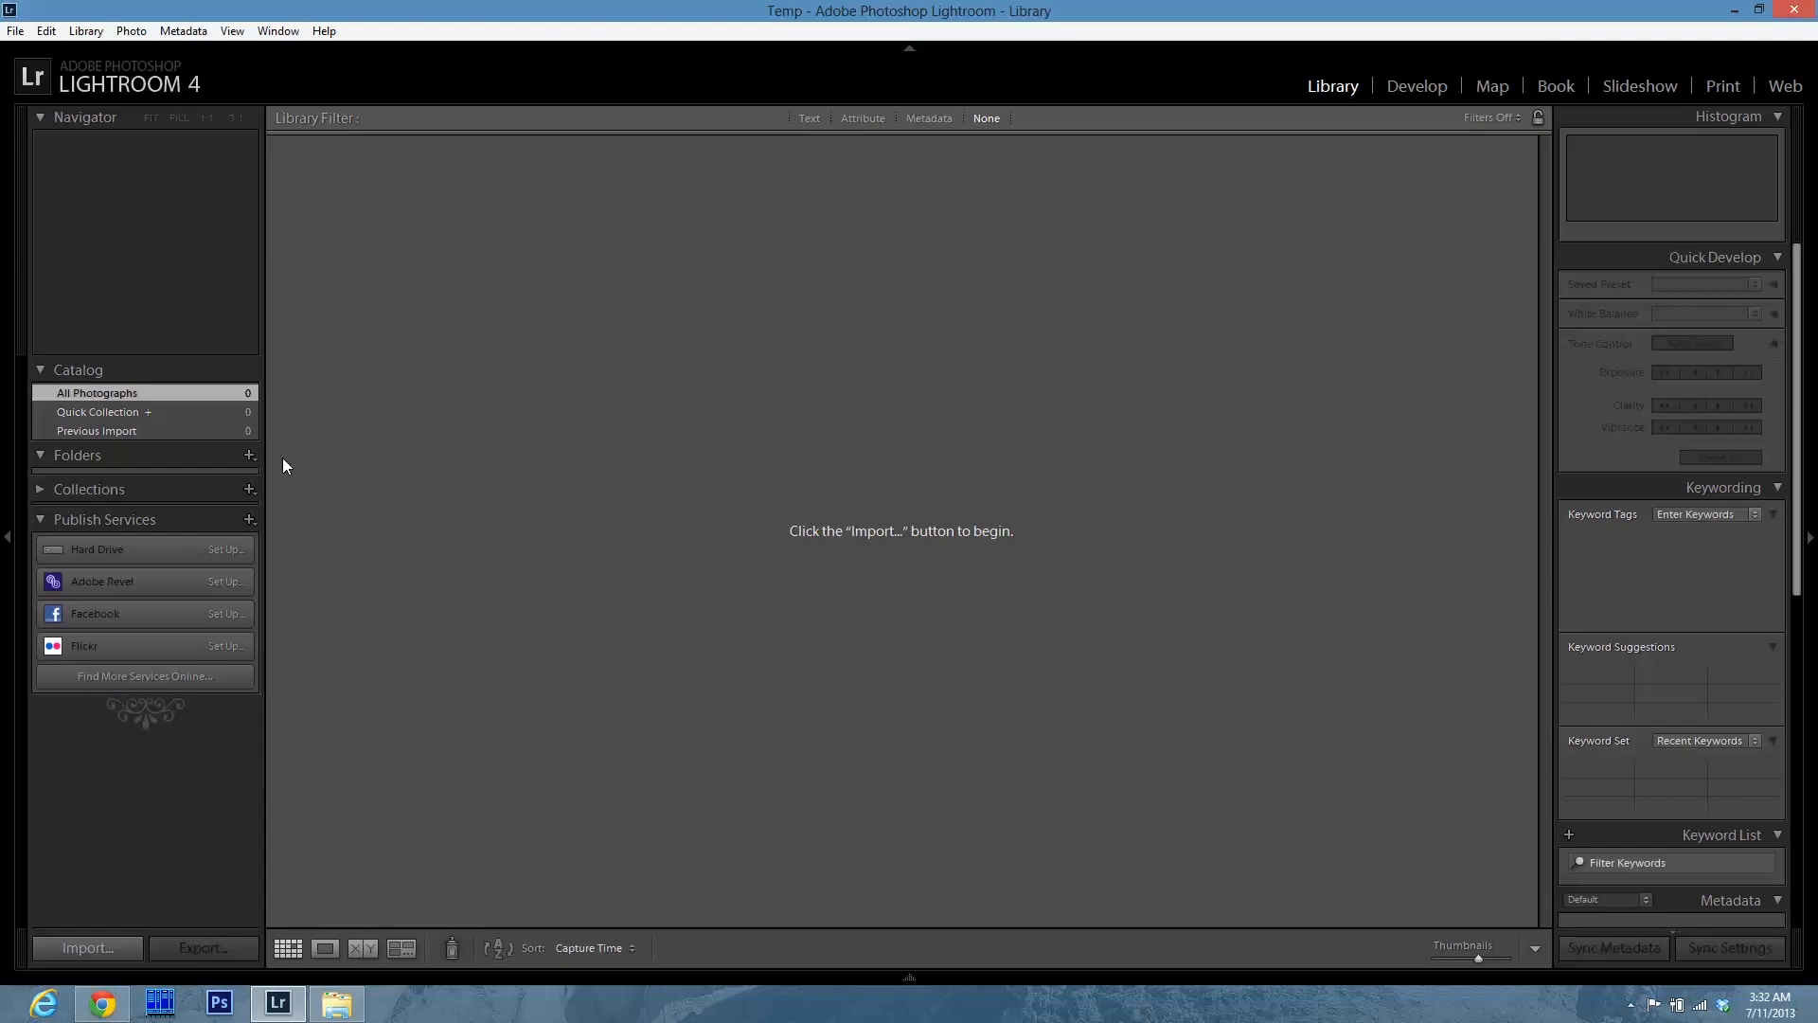
{"action": "left_click", "coordinate": [337, 1004]}
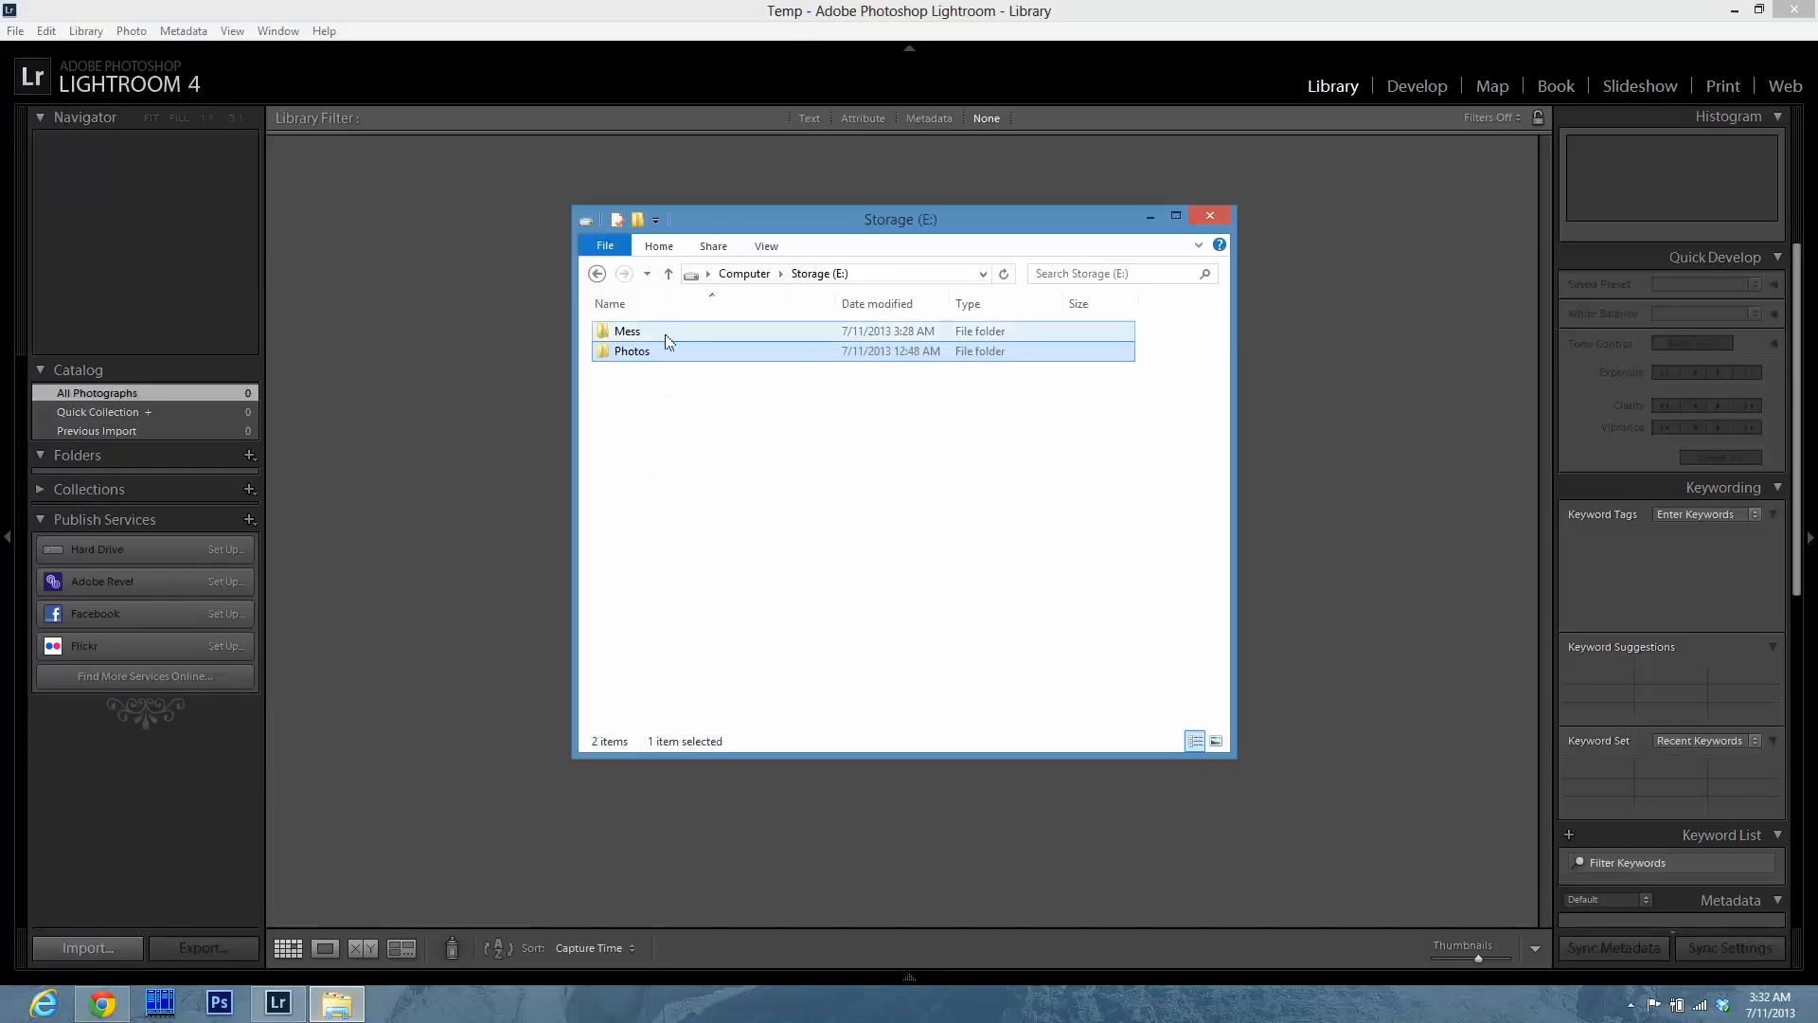
{"action": "left_click", "coordinate": [665, 333]}
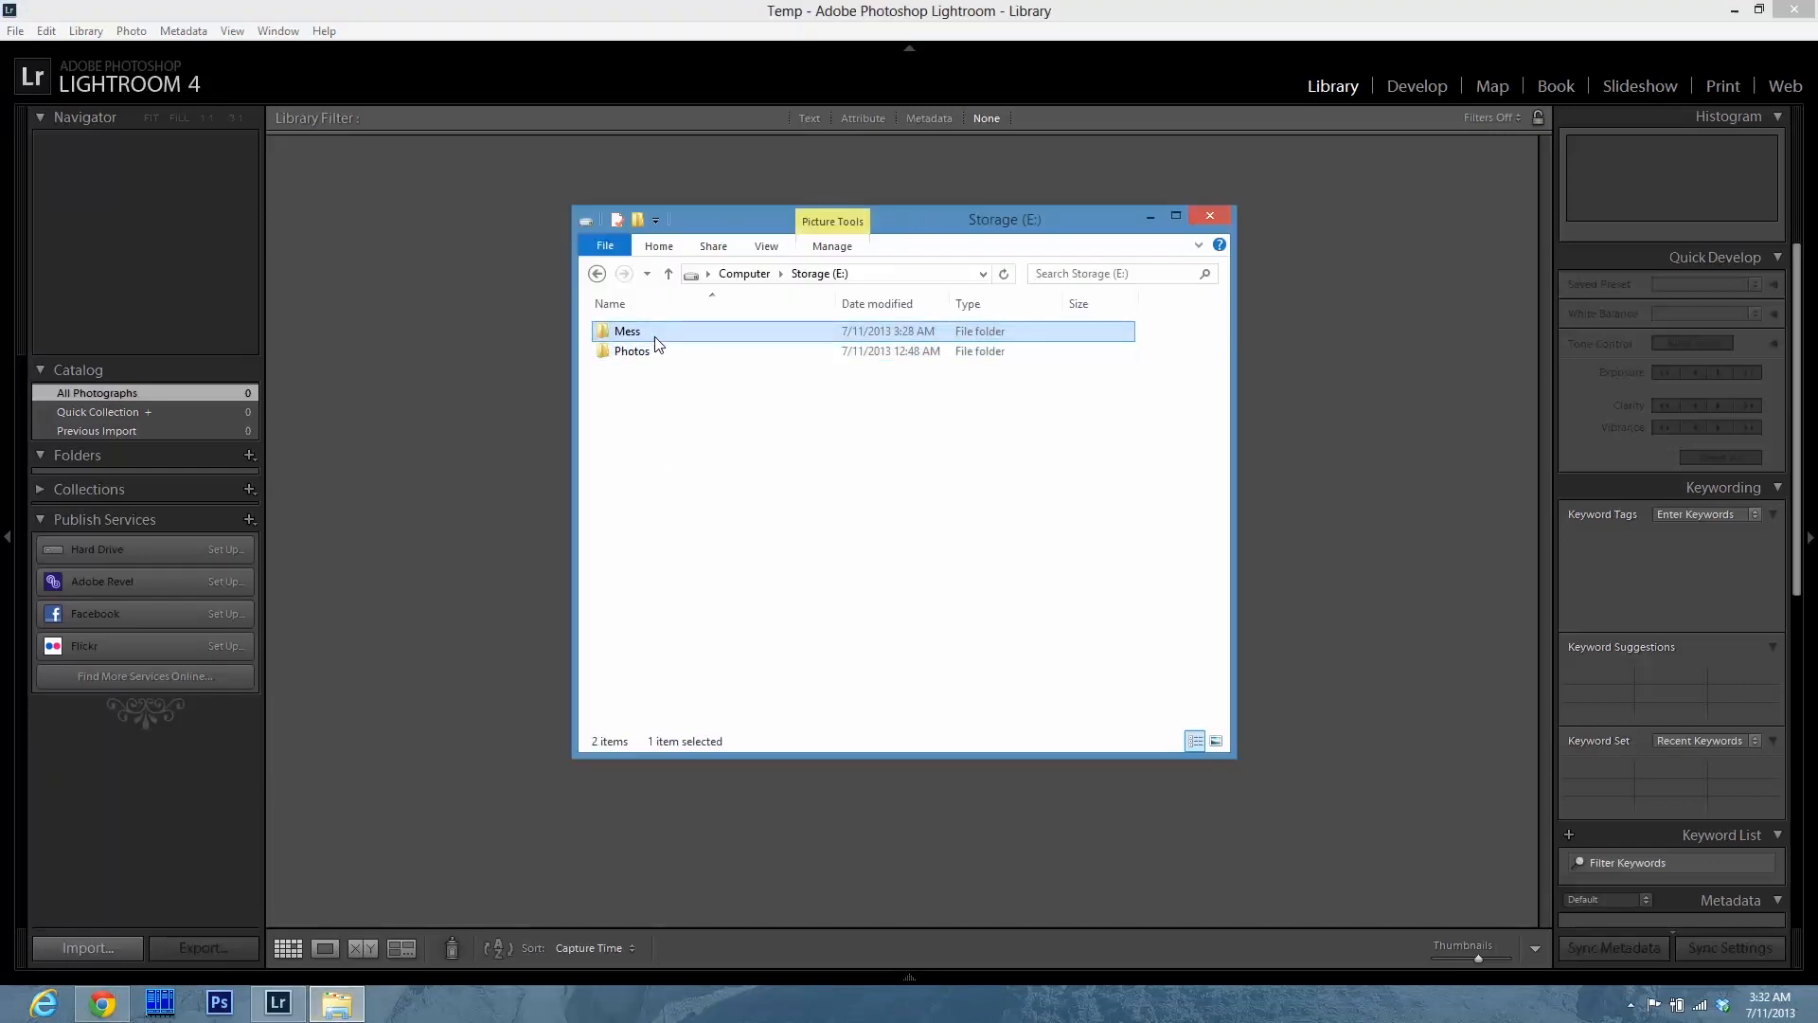
{"action": "double_click", "coordinate": [656, 333]}
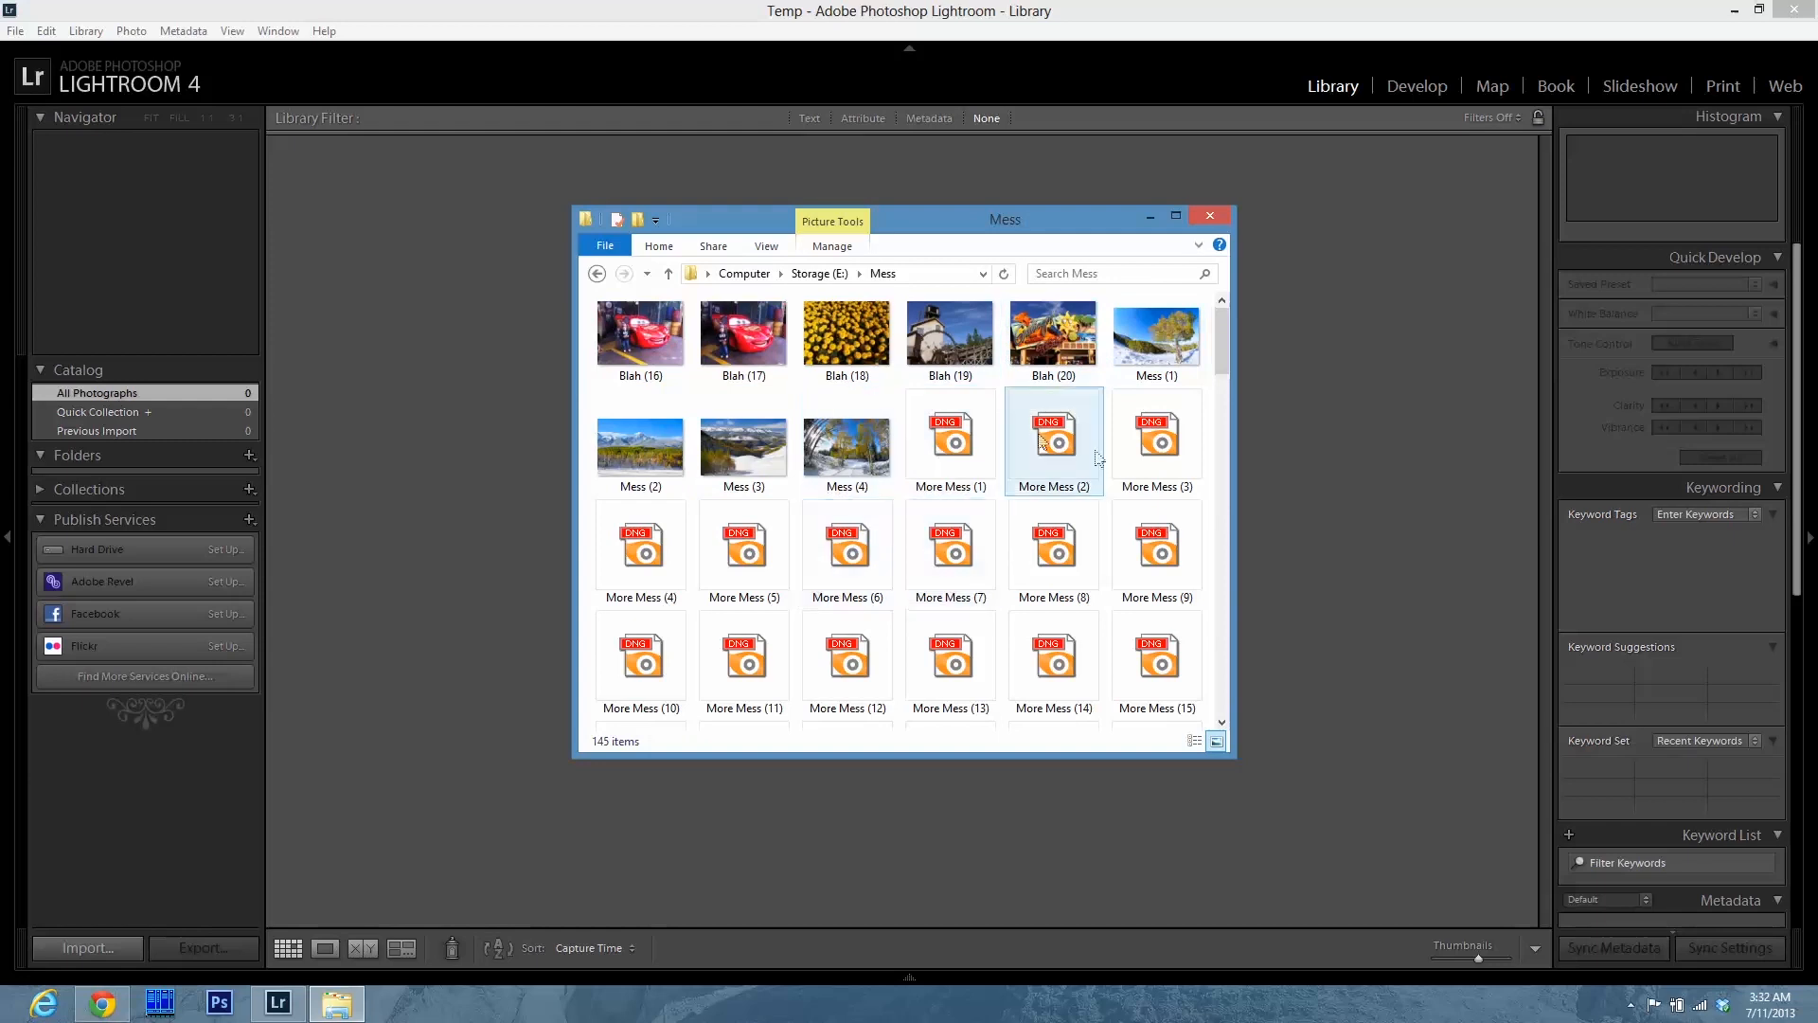
{"action": "scroll", "coordinate": [852, 568], "scroll_direction": "down", "scroll_amount": 10}
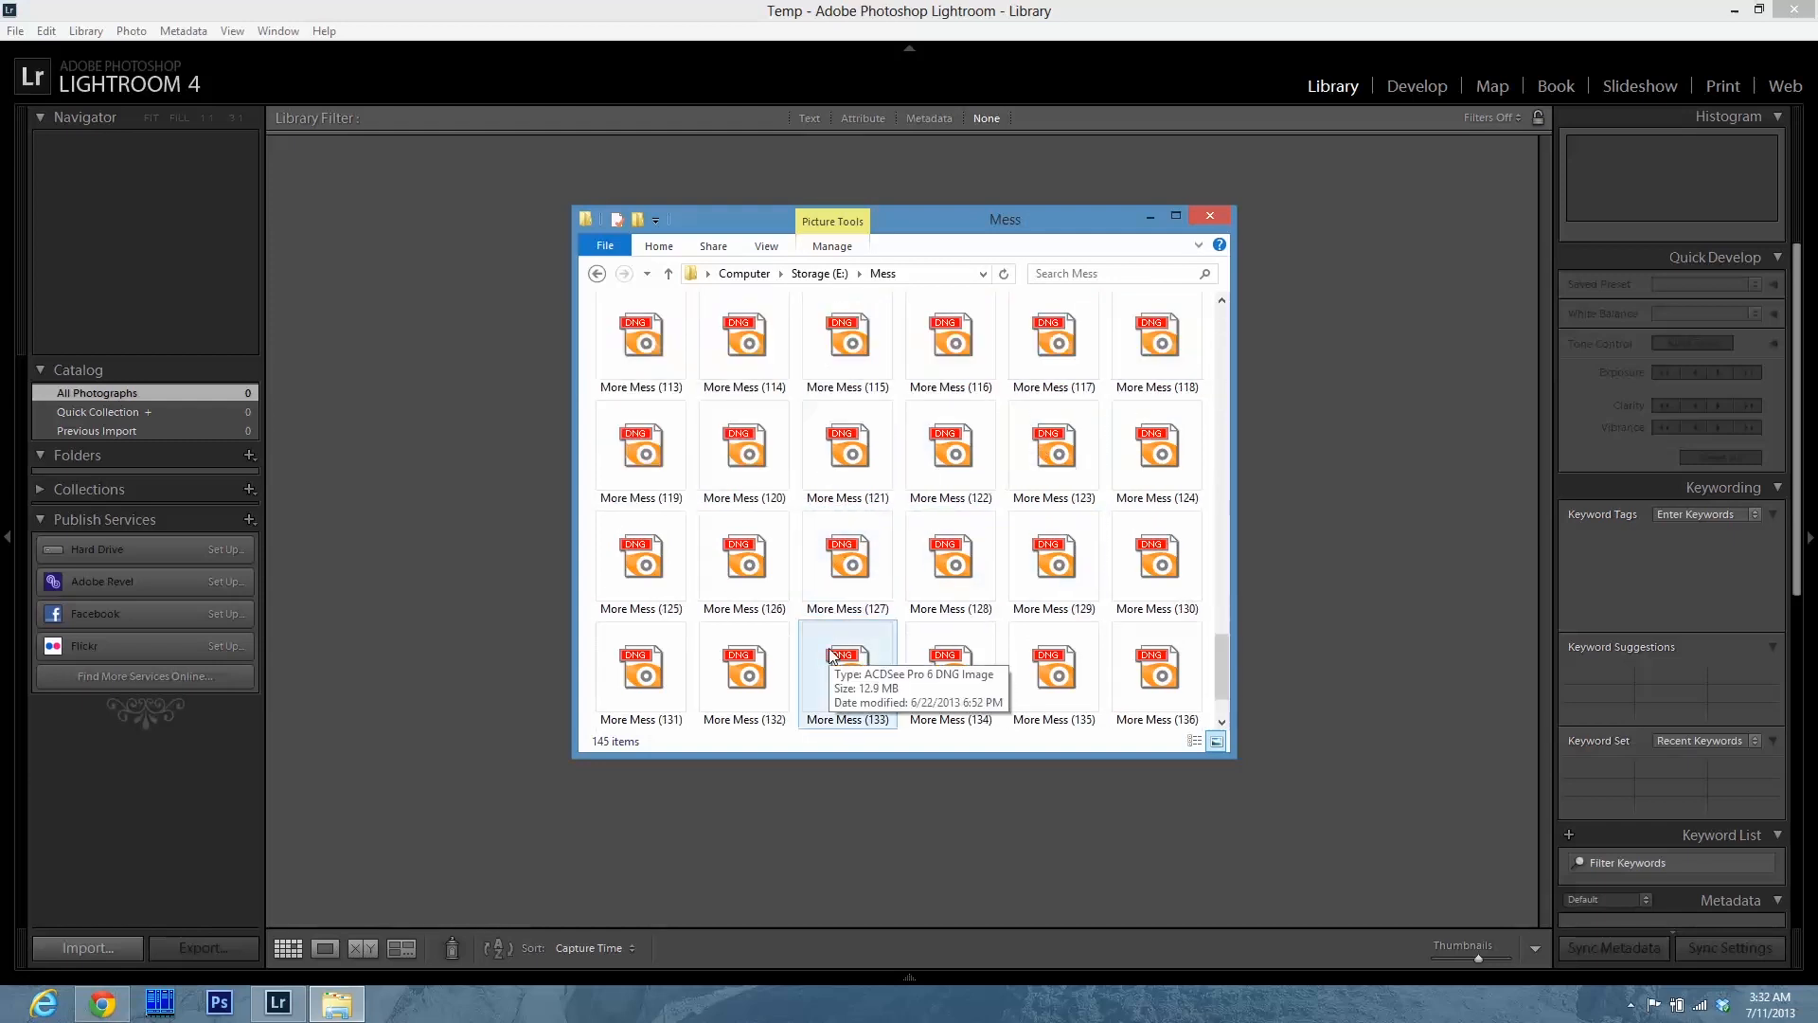
{"action": "scroll", "coordinate": [833, 653], "scroll_direction": "up", "scroll_amount": 10}
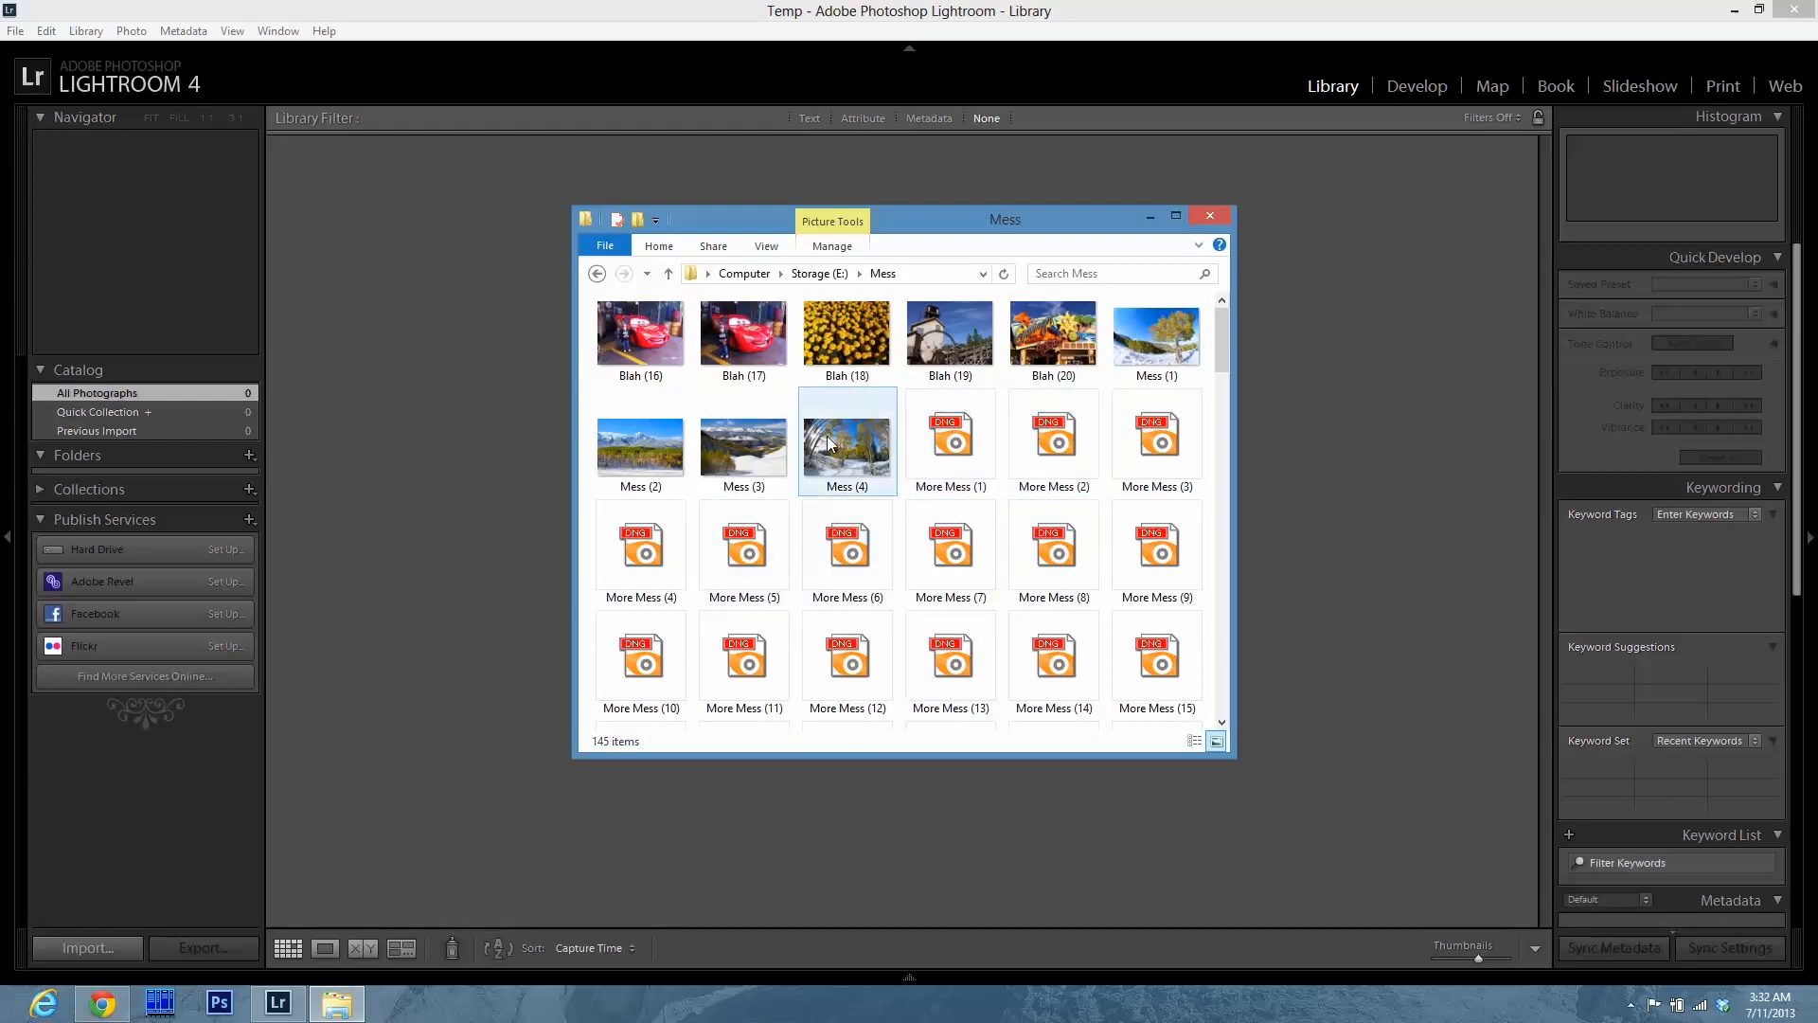
{"action": "left_click", "coordinate": [858, 464]}
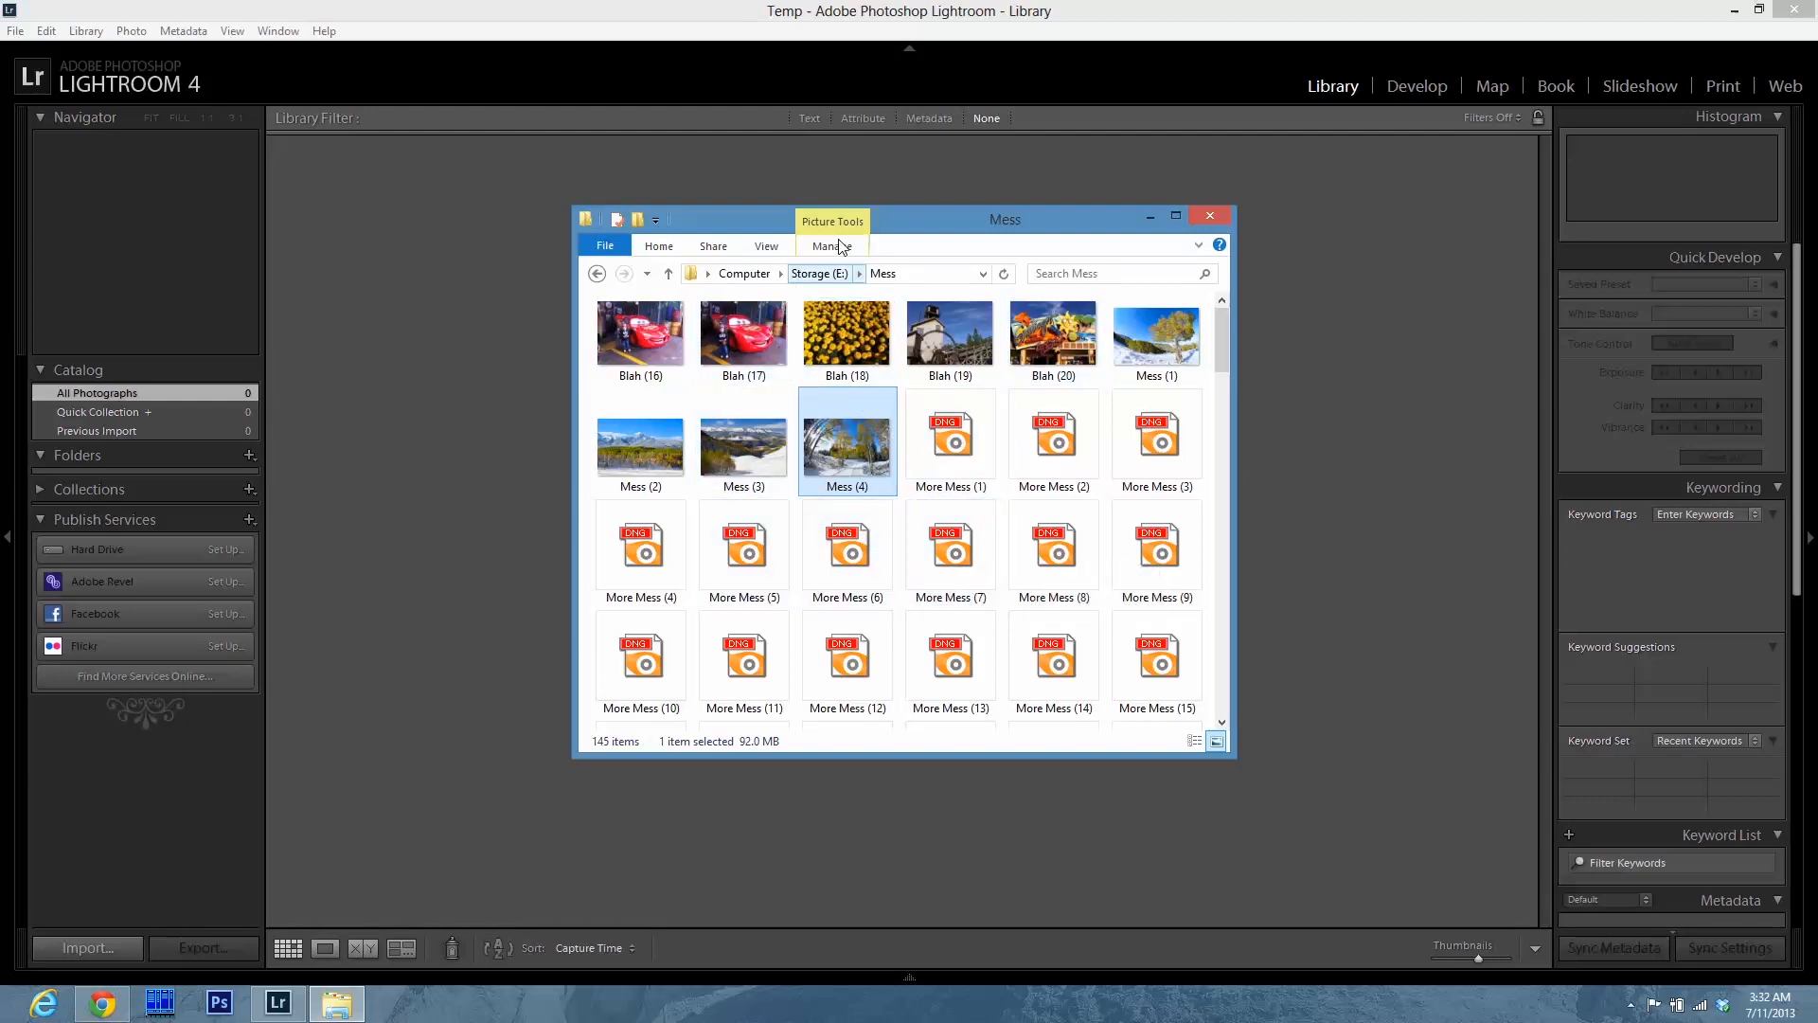
{"action": "left_click", "coordinate": [667, 273]}
{"action": "double_click", "coordinate": [637, 340]}
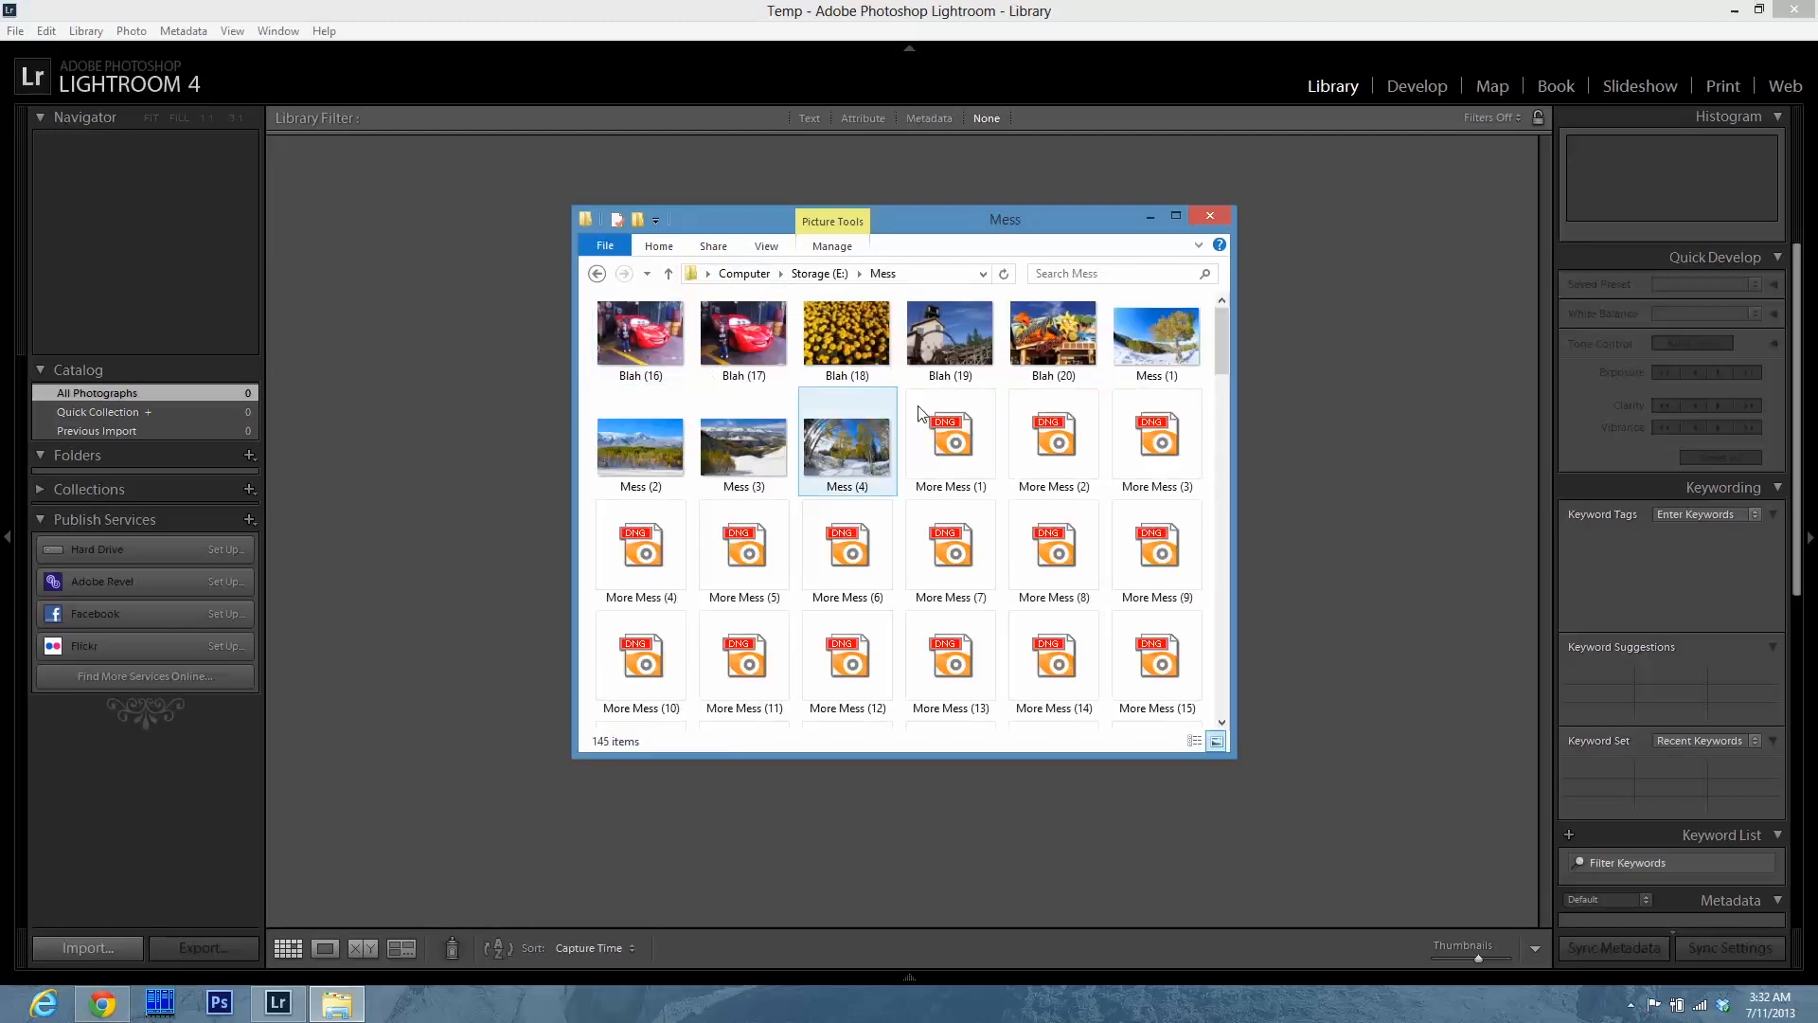
{"action": "scroll", "coordinate": [917, 606], "scroll_direction": "down", "scroll_amount": 5}
{"action": "scroll", "coordinate": [917, 606], "scroll_direction": "up", "scroll_amount": 5}
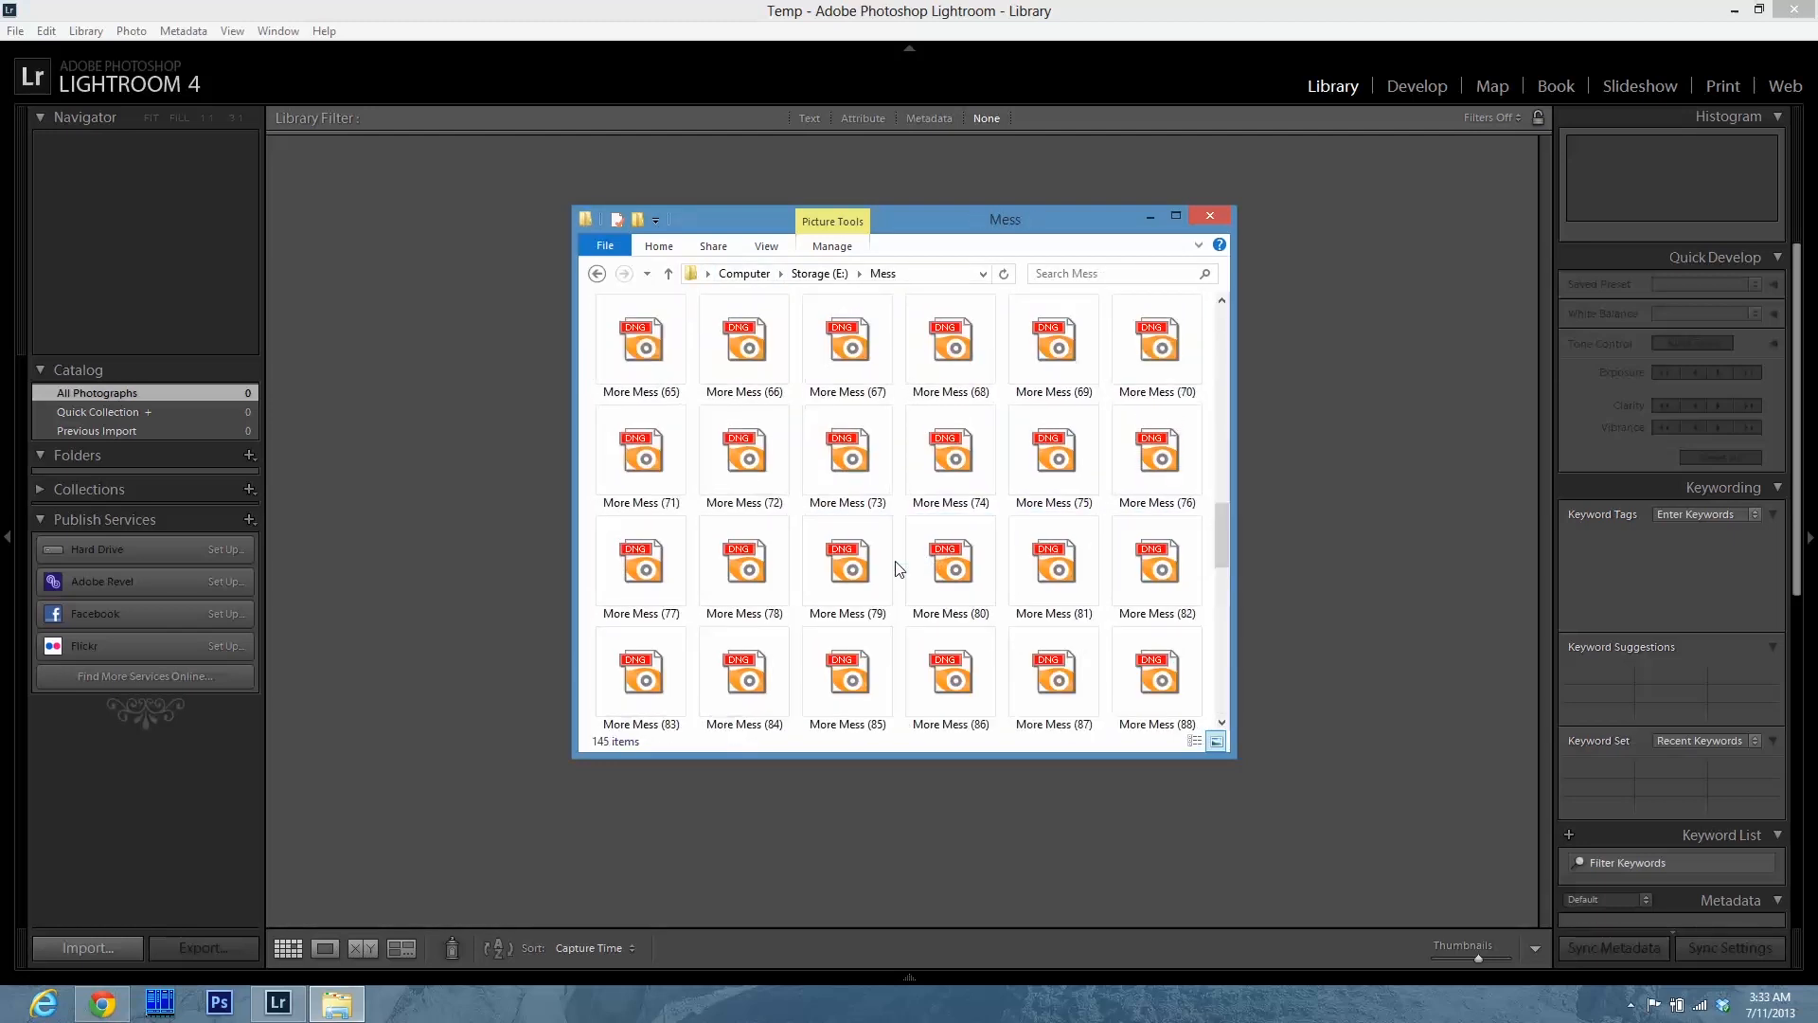
- Check the year folders inside Photos on Storage (E:) and switch back to Lightroom
{"action": "left_click", "coordinate": [668, 274]}
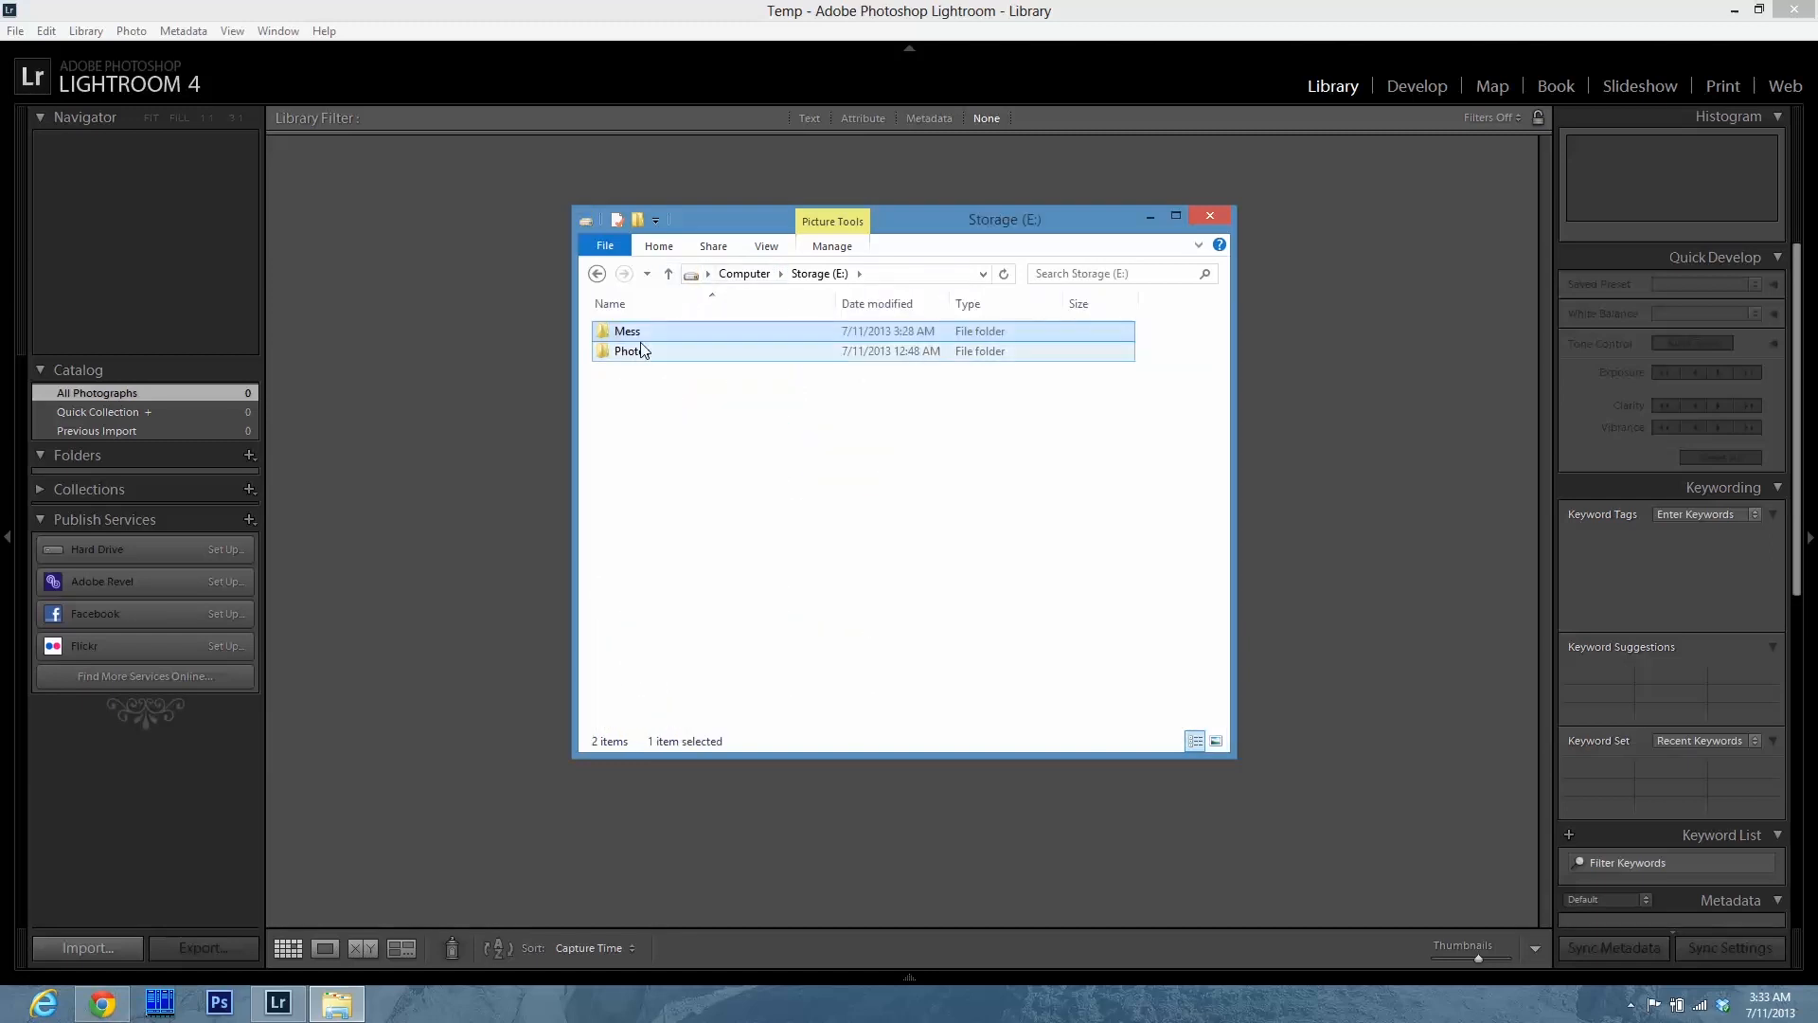
{"action": "double_click", "coordinate": [632, 355]}
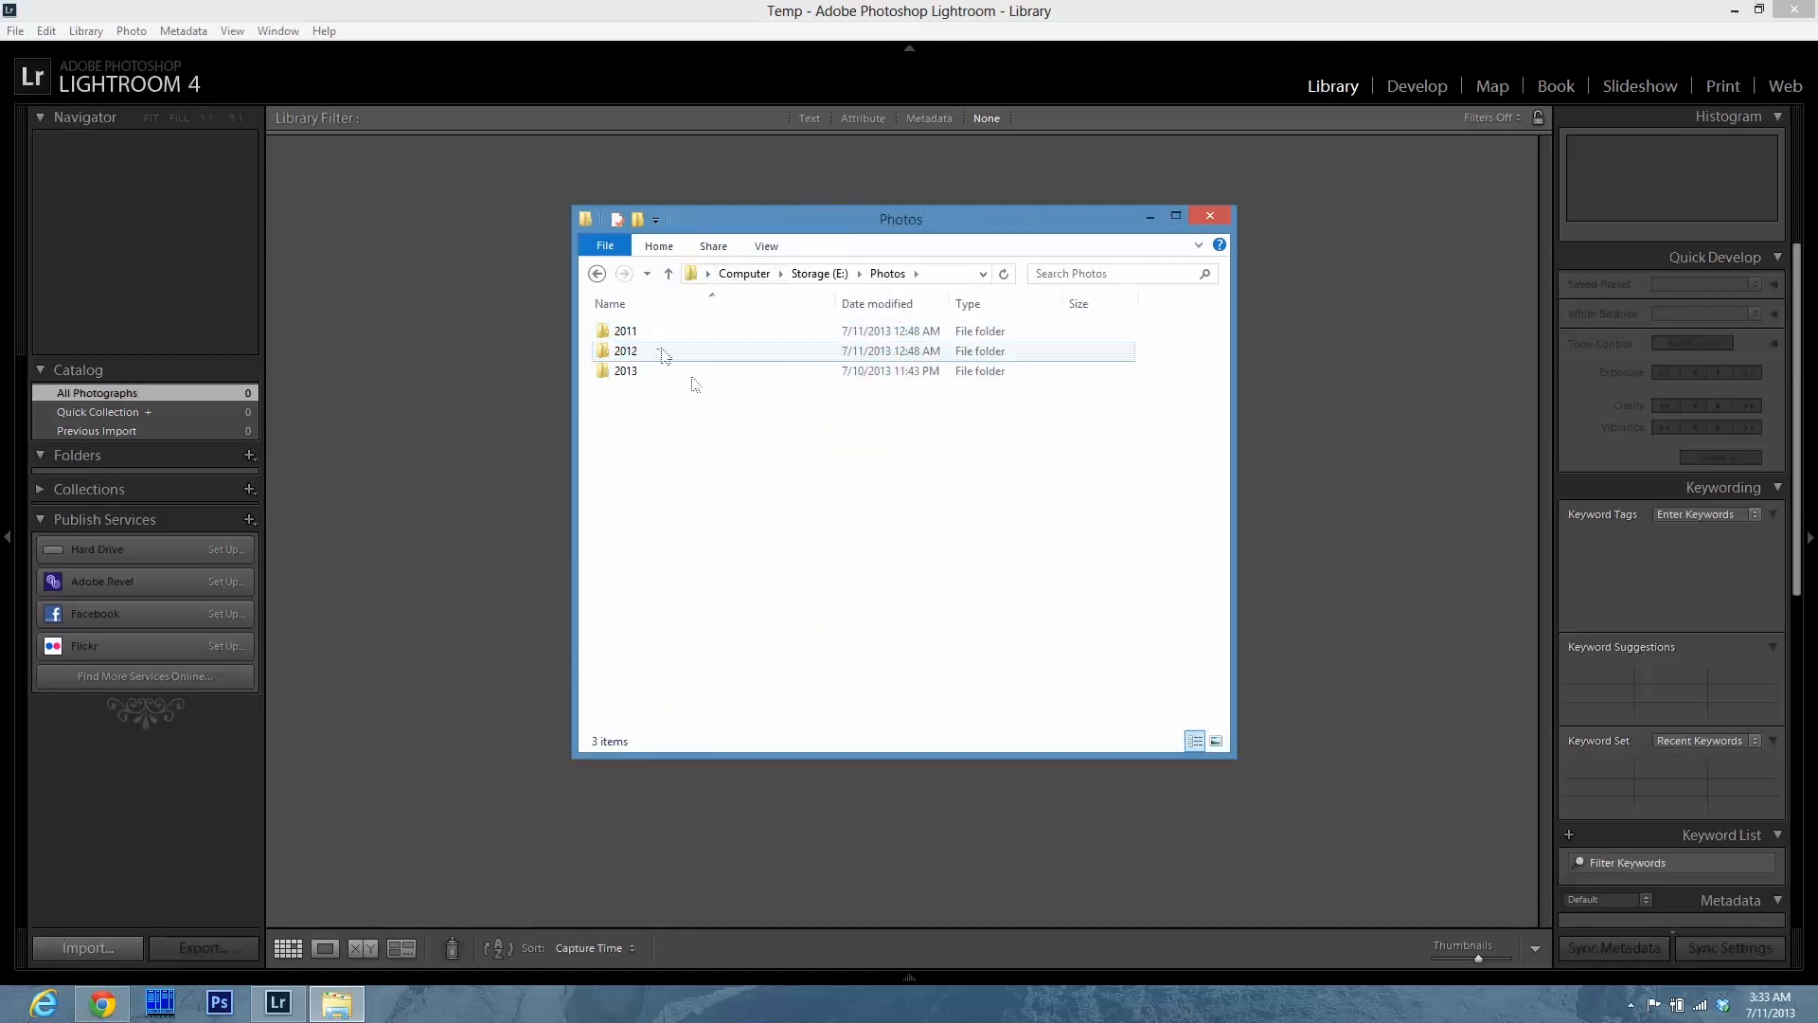
{"action": "left_click", "coordinate": [347, 17]}
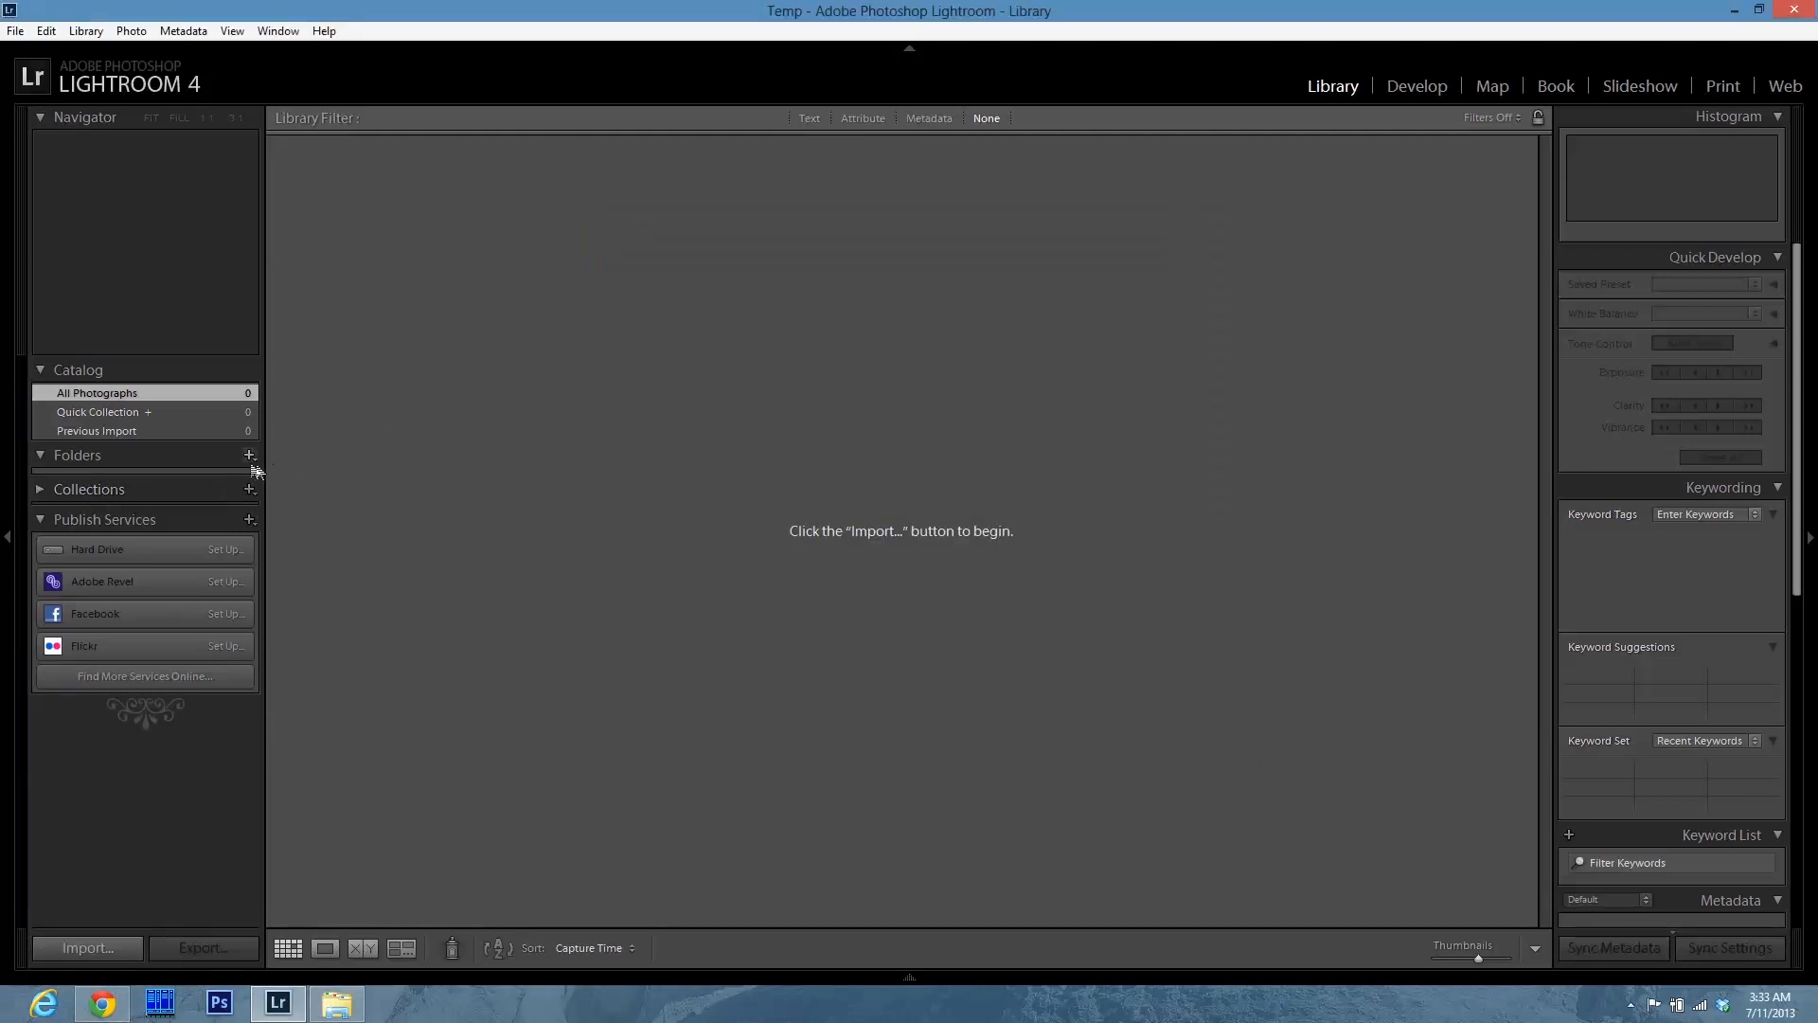
- Start a photo and video import with the Mess folder on Storage (E:) as the source
{"action": "left_click", "coordinate": [14, 31]}
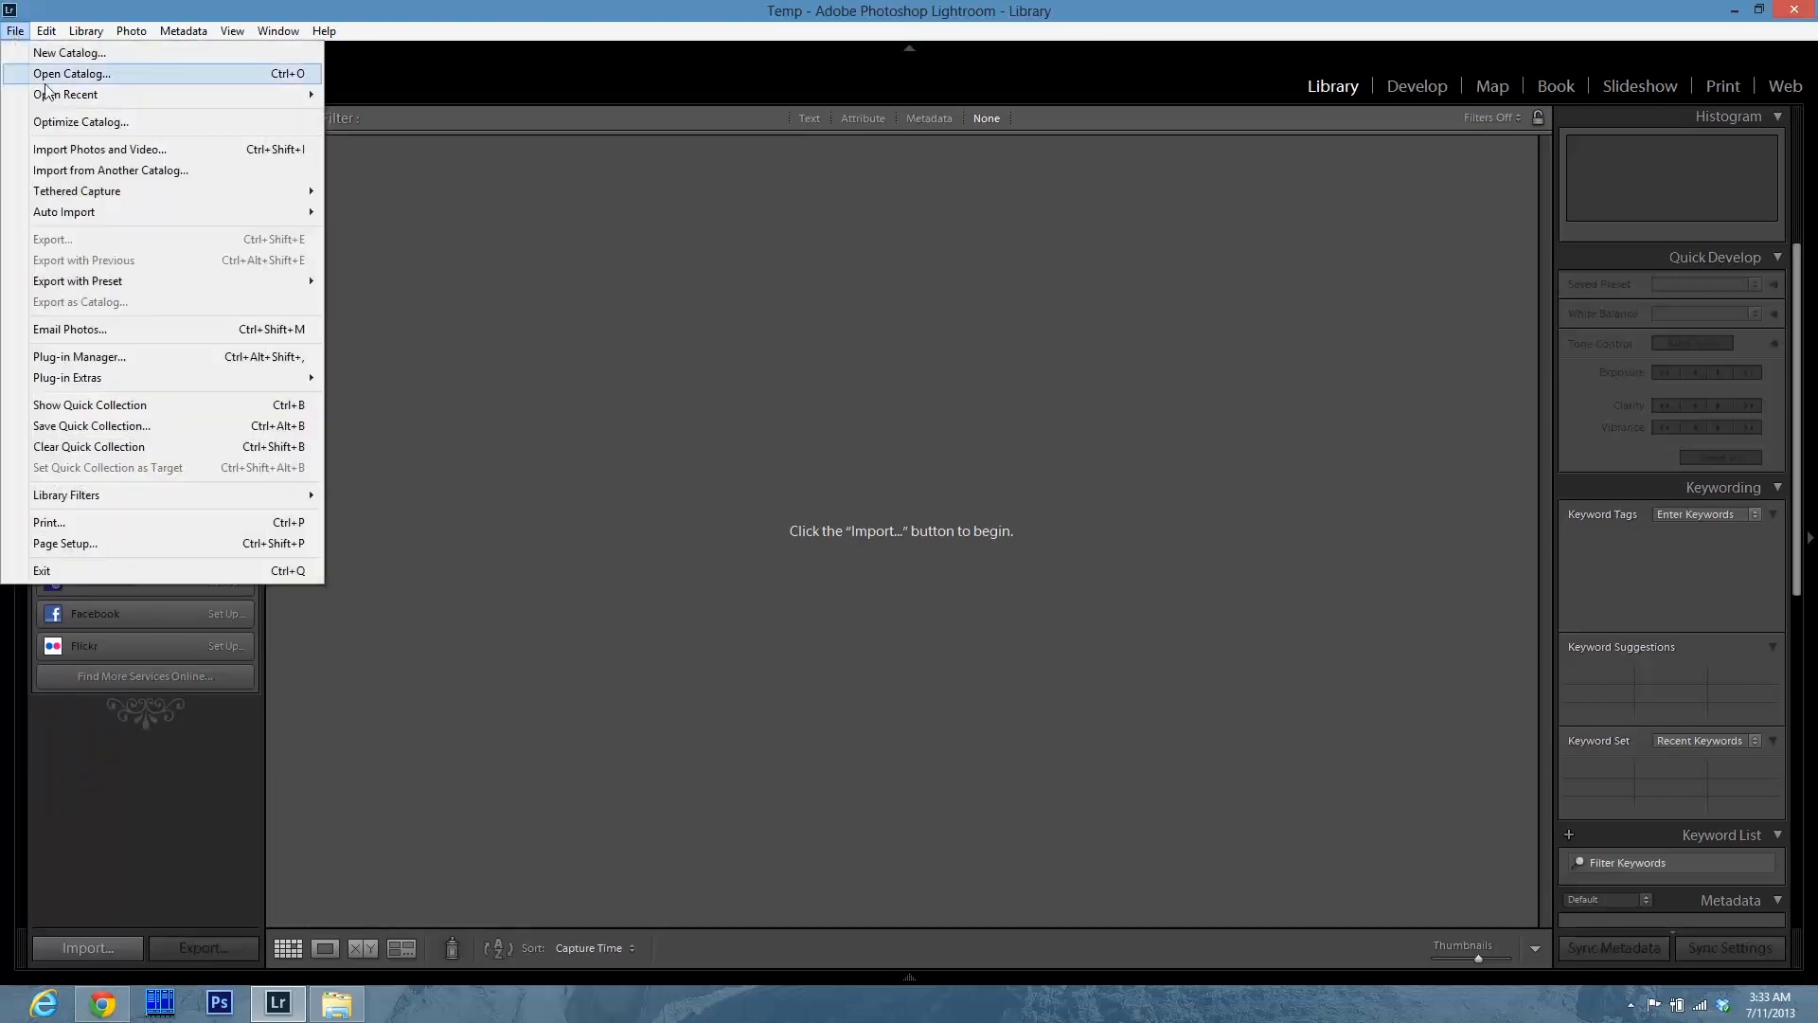
{"action": "left_click", "coordinate": [78, 152]}
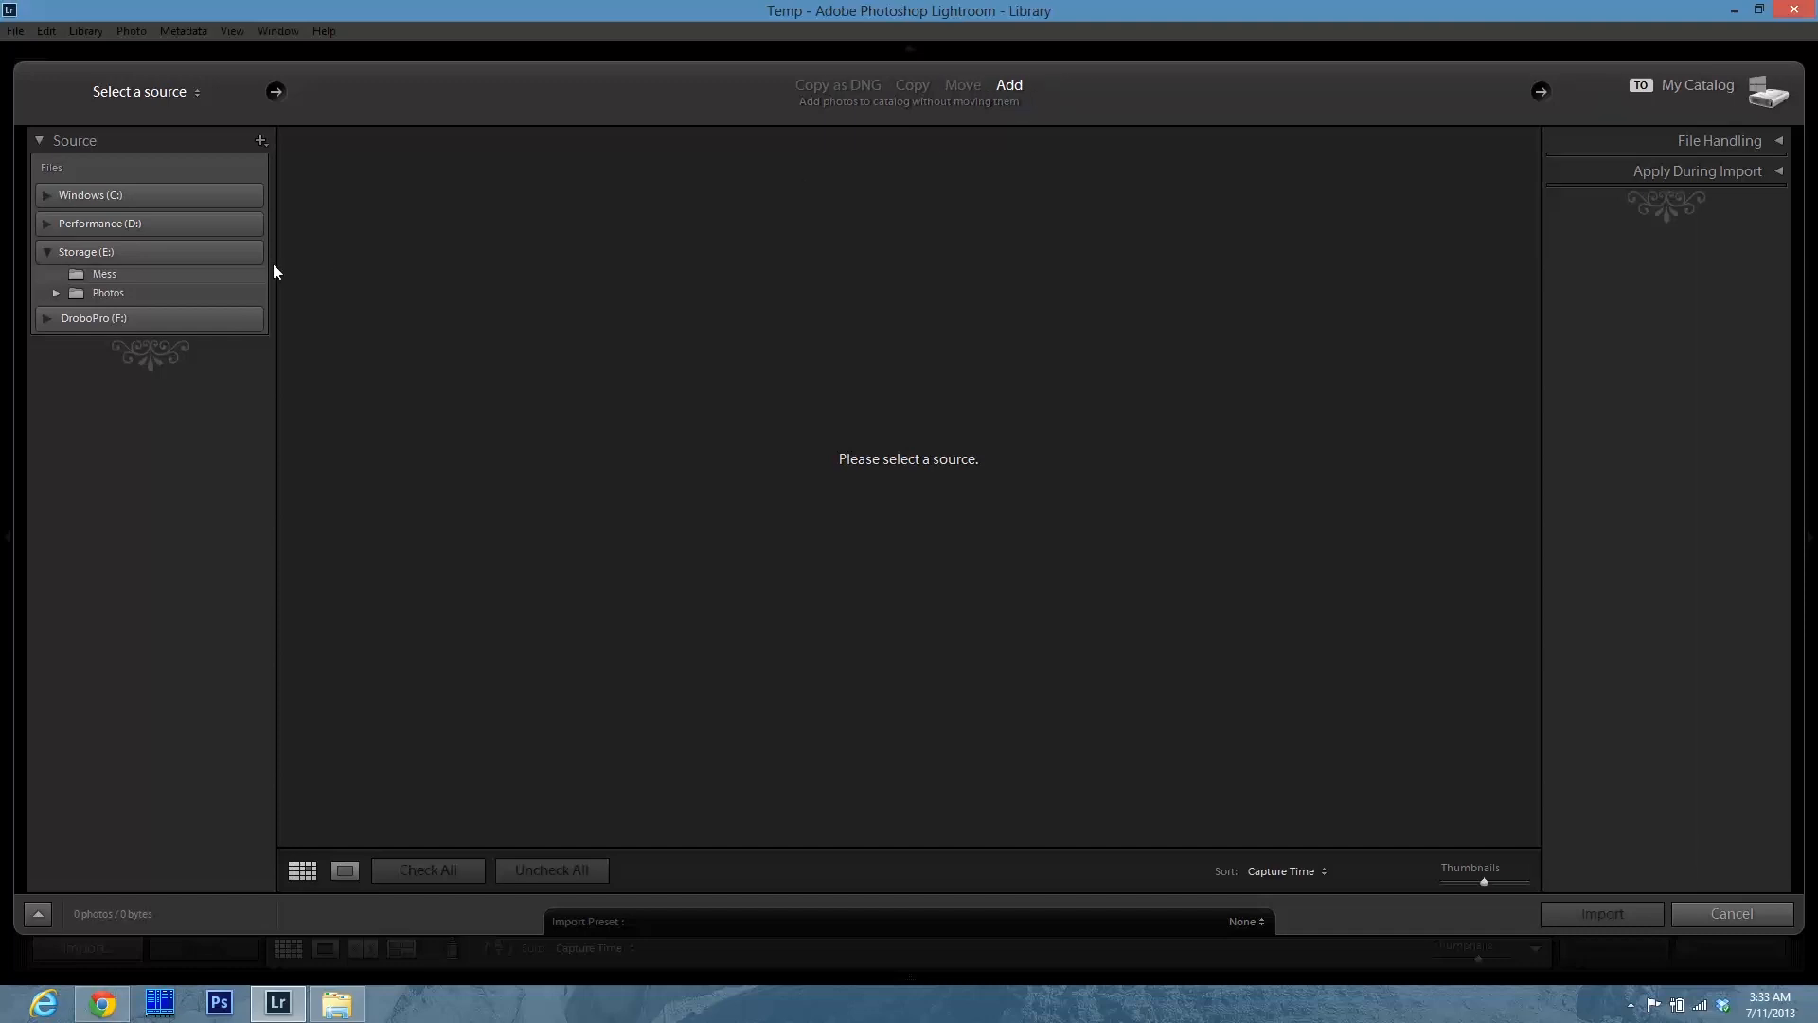
{"action": "left_click", "coordinate": [154, 275]}
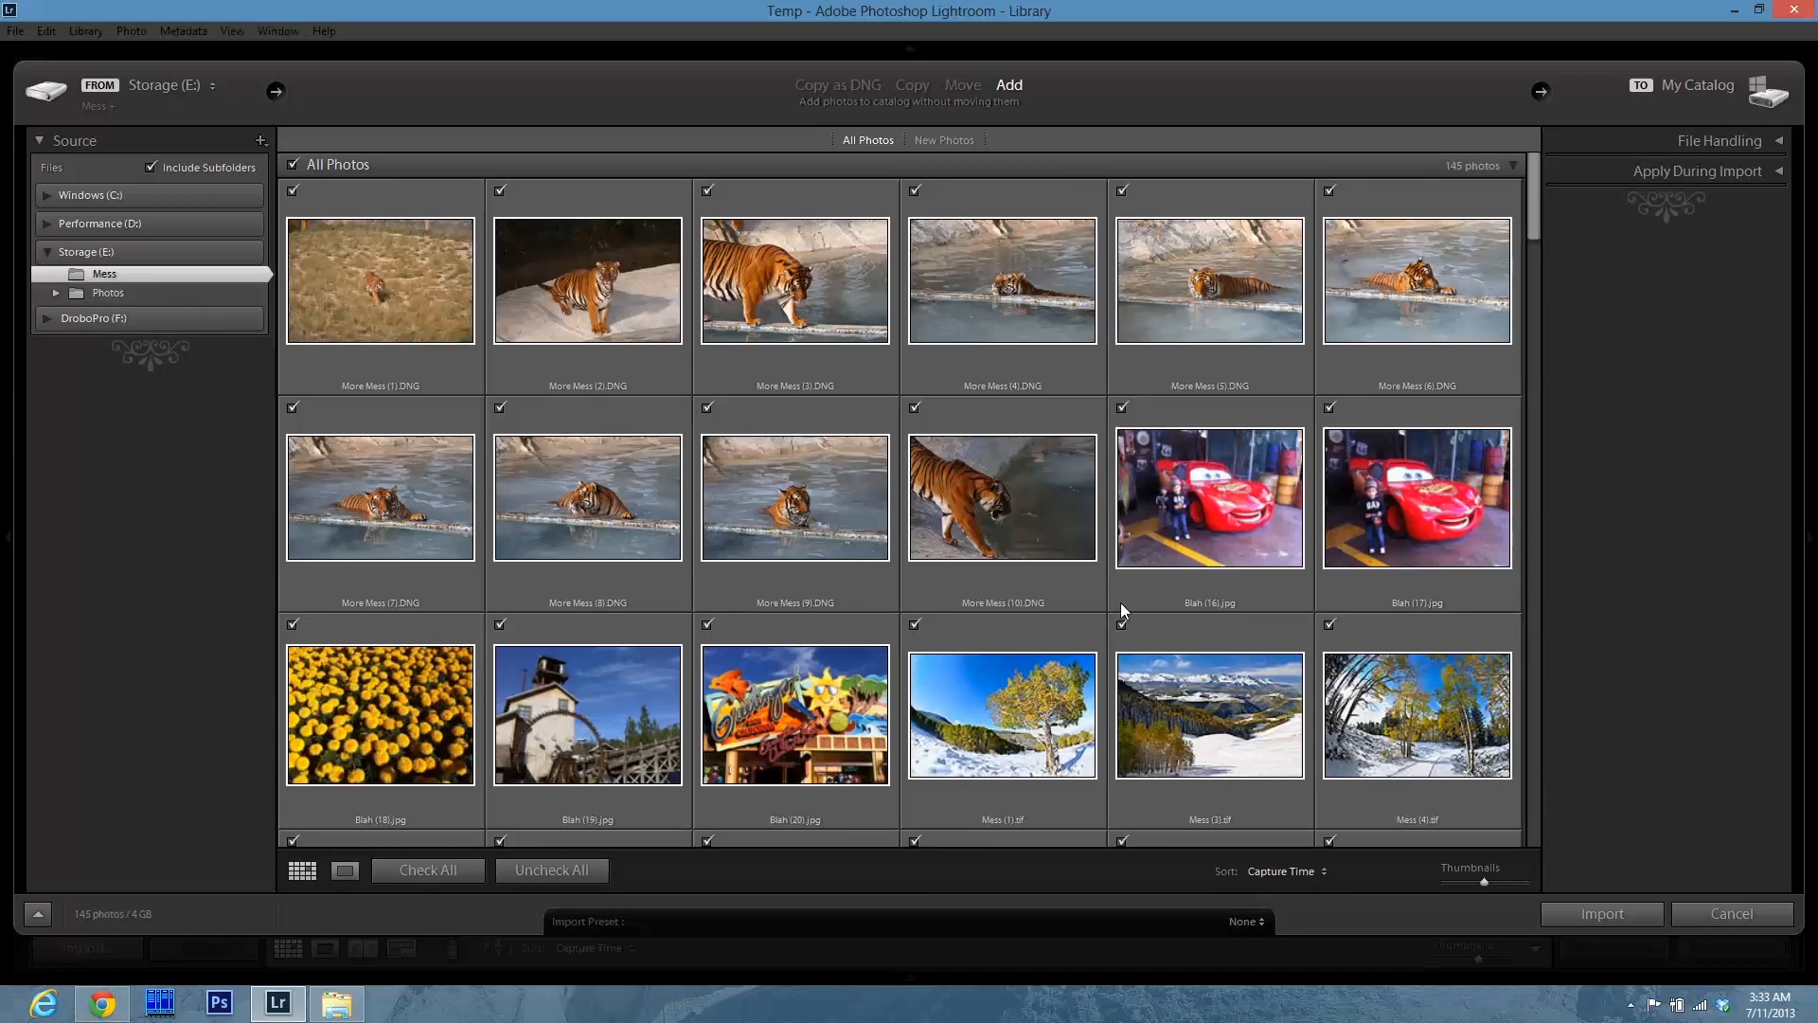
- Look through the Mess folder's photos in the import preview and import all of them with the Add option
{"action": "scroll", "coordinate": [1125, 609], "scroll_direction": "down", "scroll_amount": 12}
{"action": "scroll", "coordinate": [1434, 532], "scroll_direction": "up", "scroll_amount": 15}
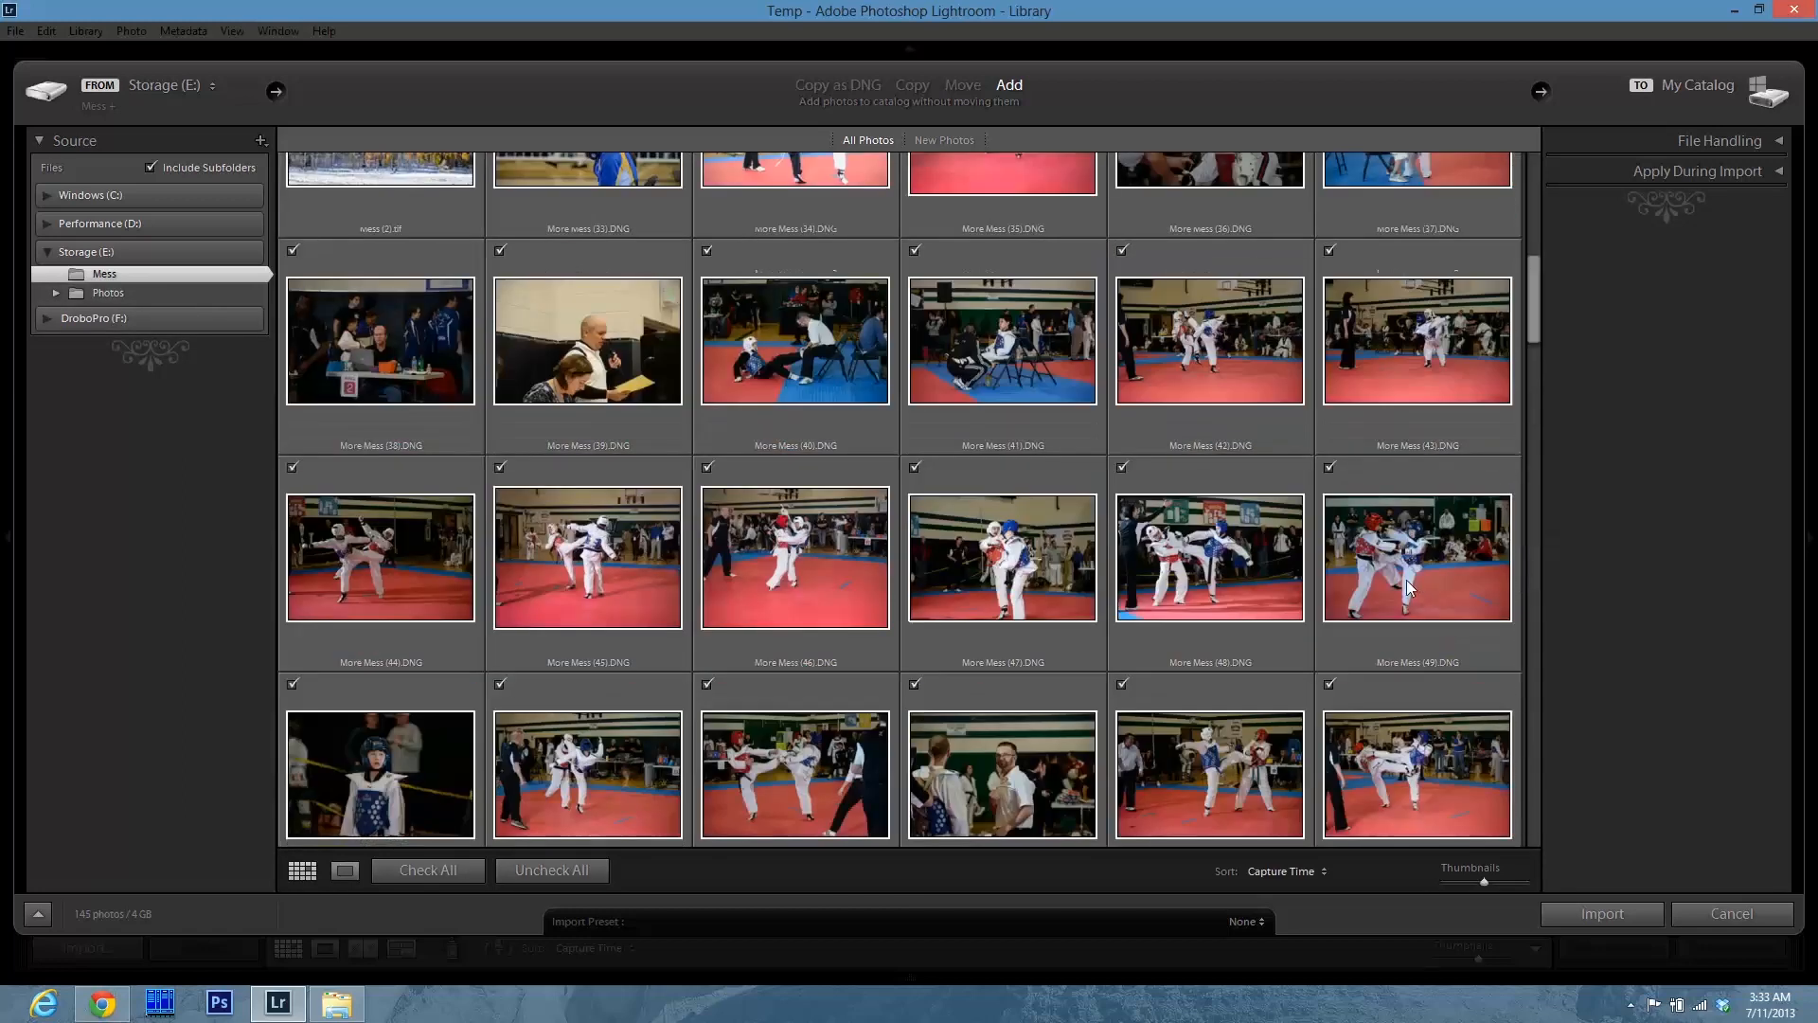
{"action": "scroll", "coordinate": [1053, 616], "scroll_direction": "down", "scroll_amount": 5}
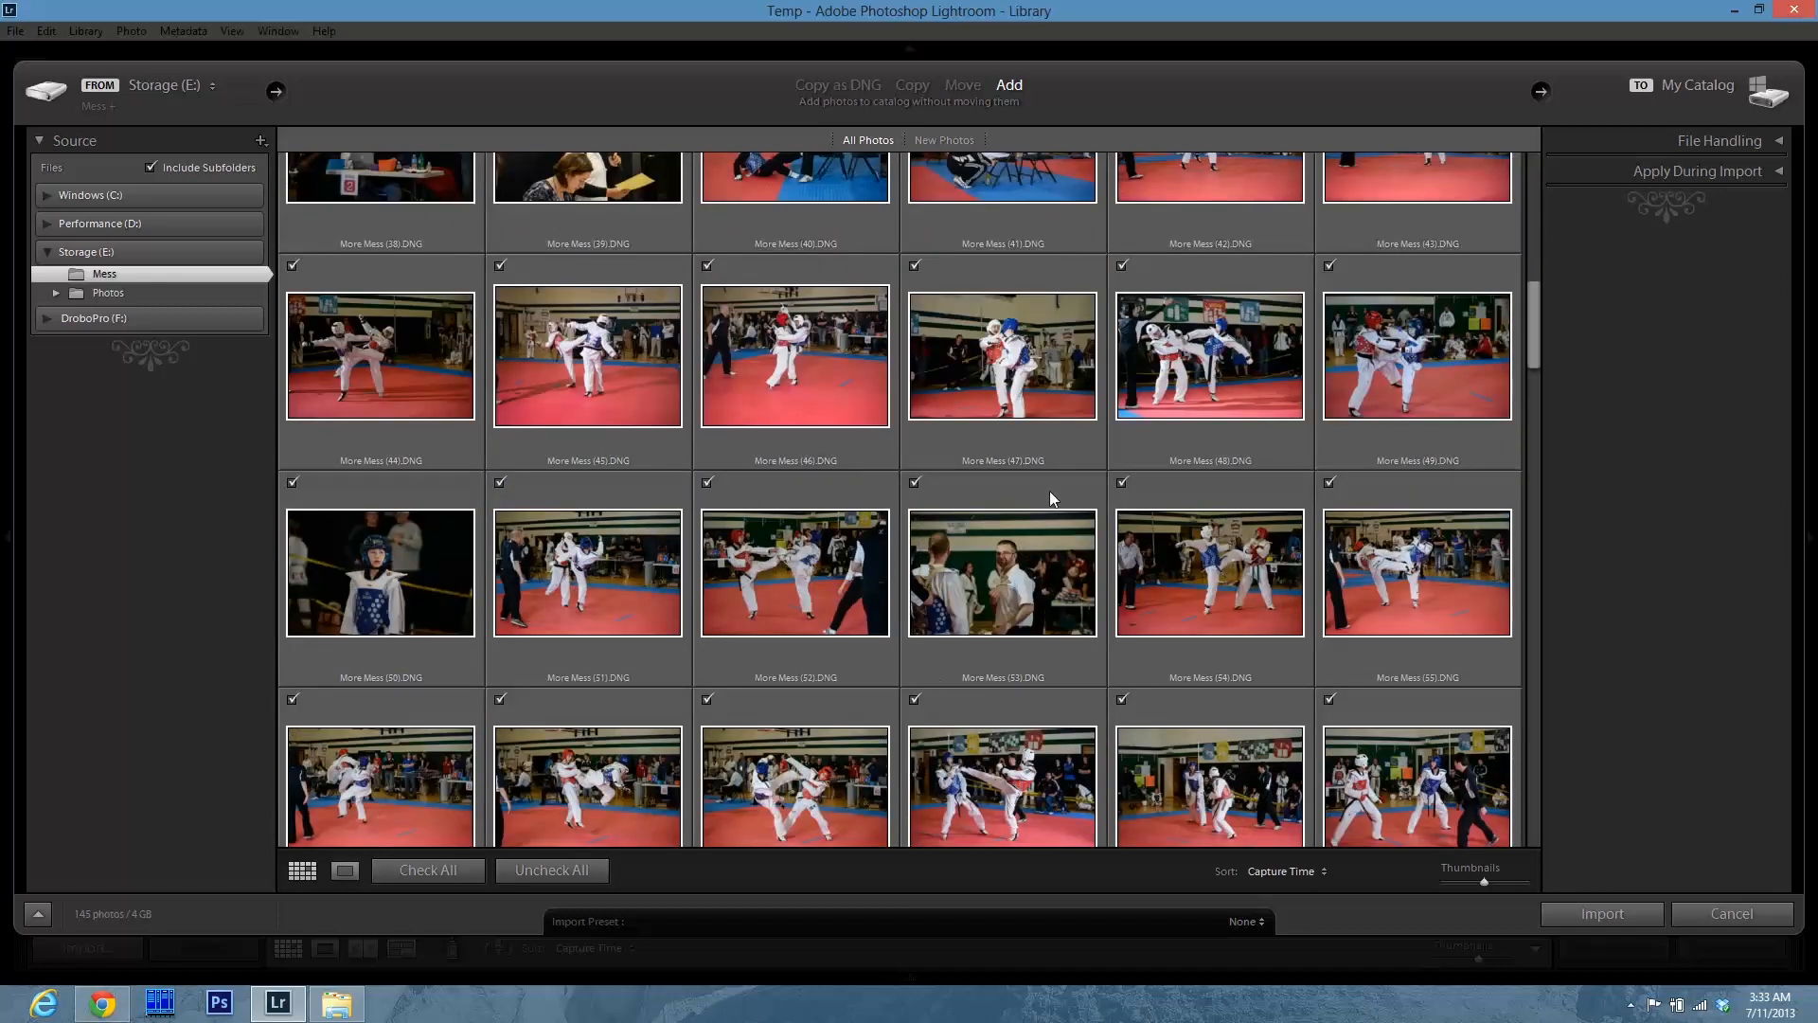
{"action": "scroll", "coordinate": [1060, 697], "scroll_direction": "down", "scroll_amount": 10}
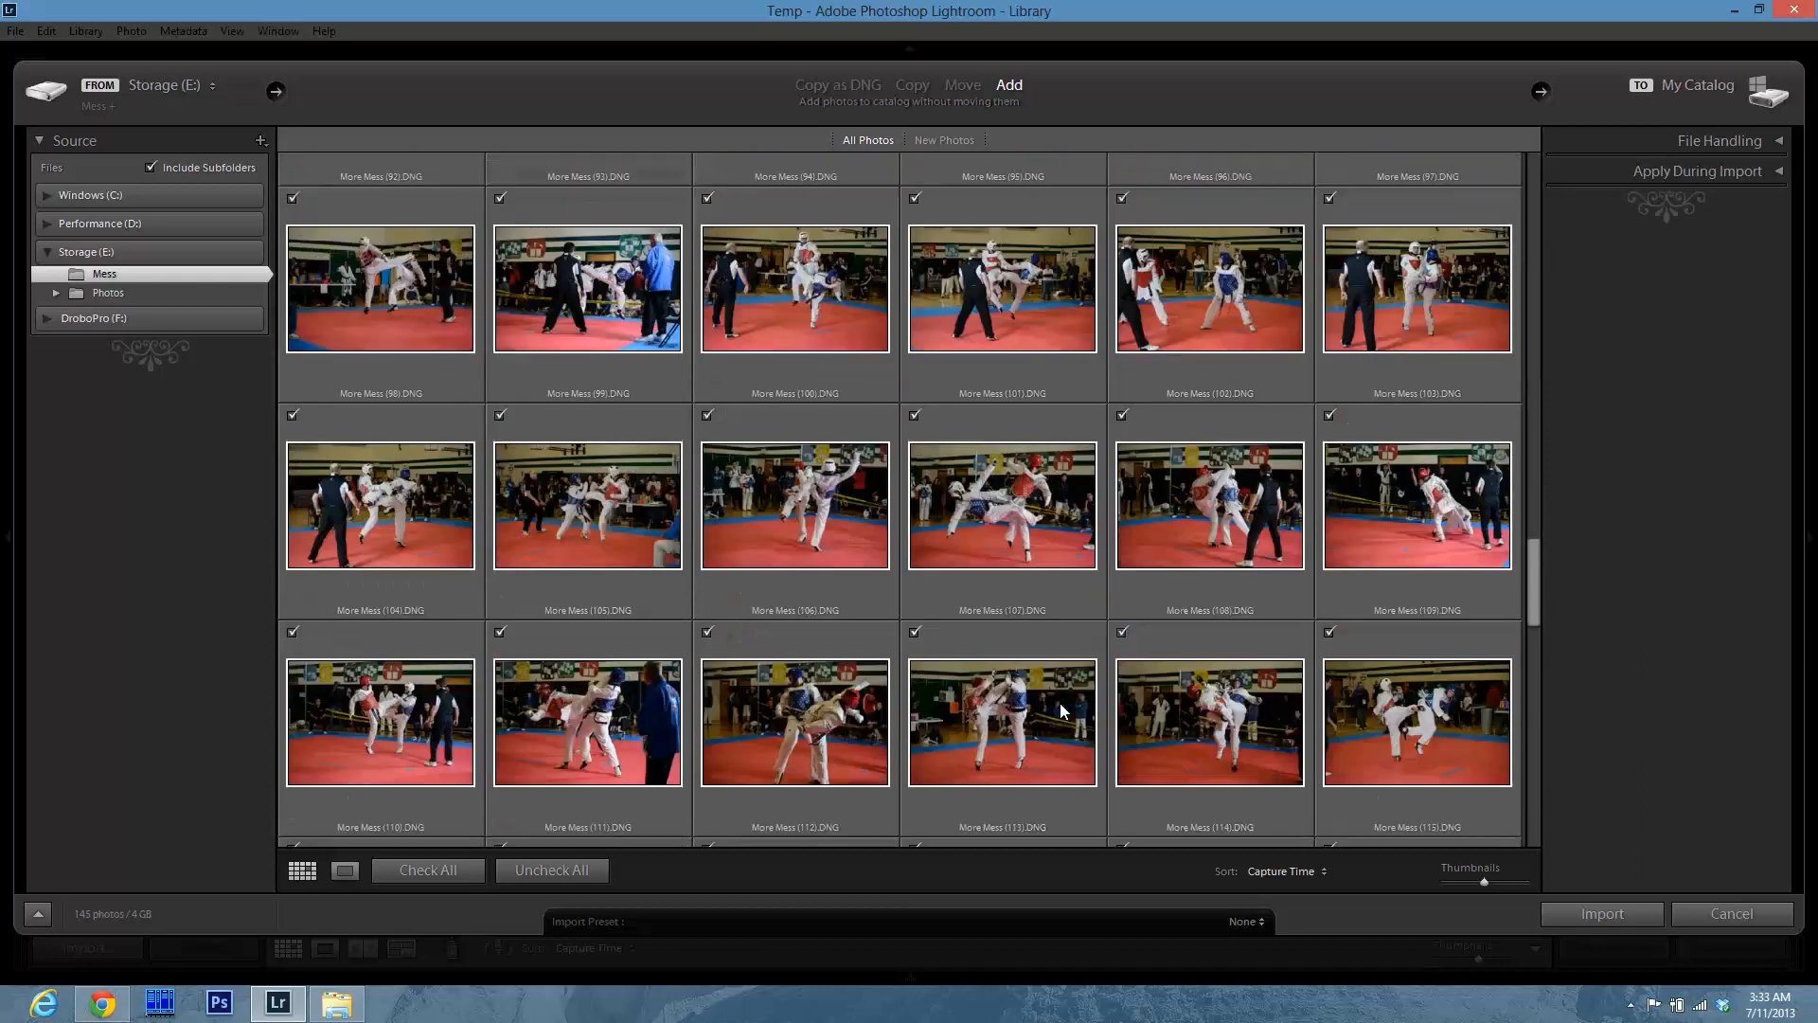
{"action": "scroll", "coordinate": [1020, 697], "scroll_direction": "down", "scroll_amount": 4}
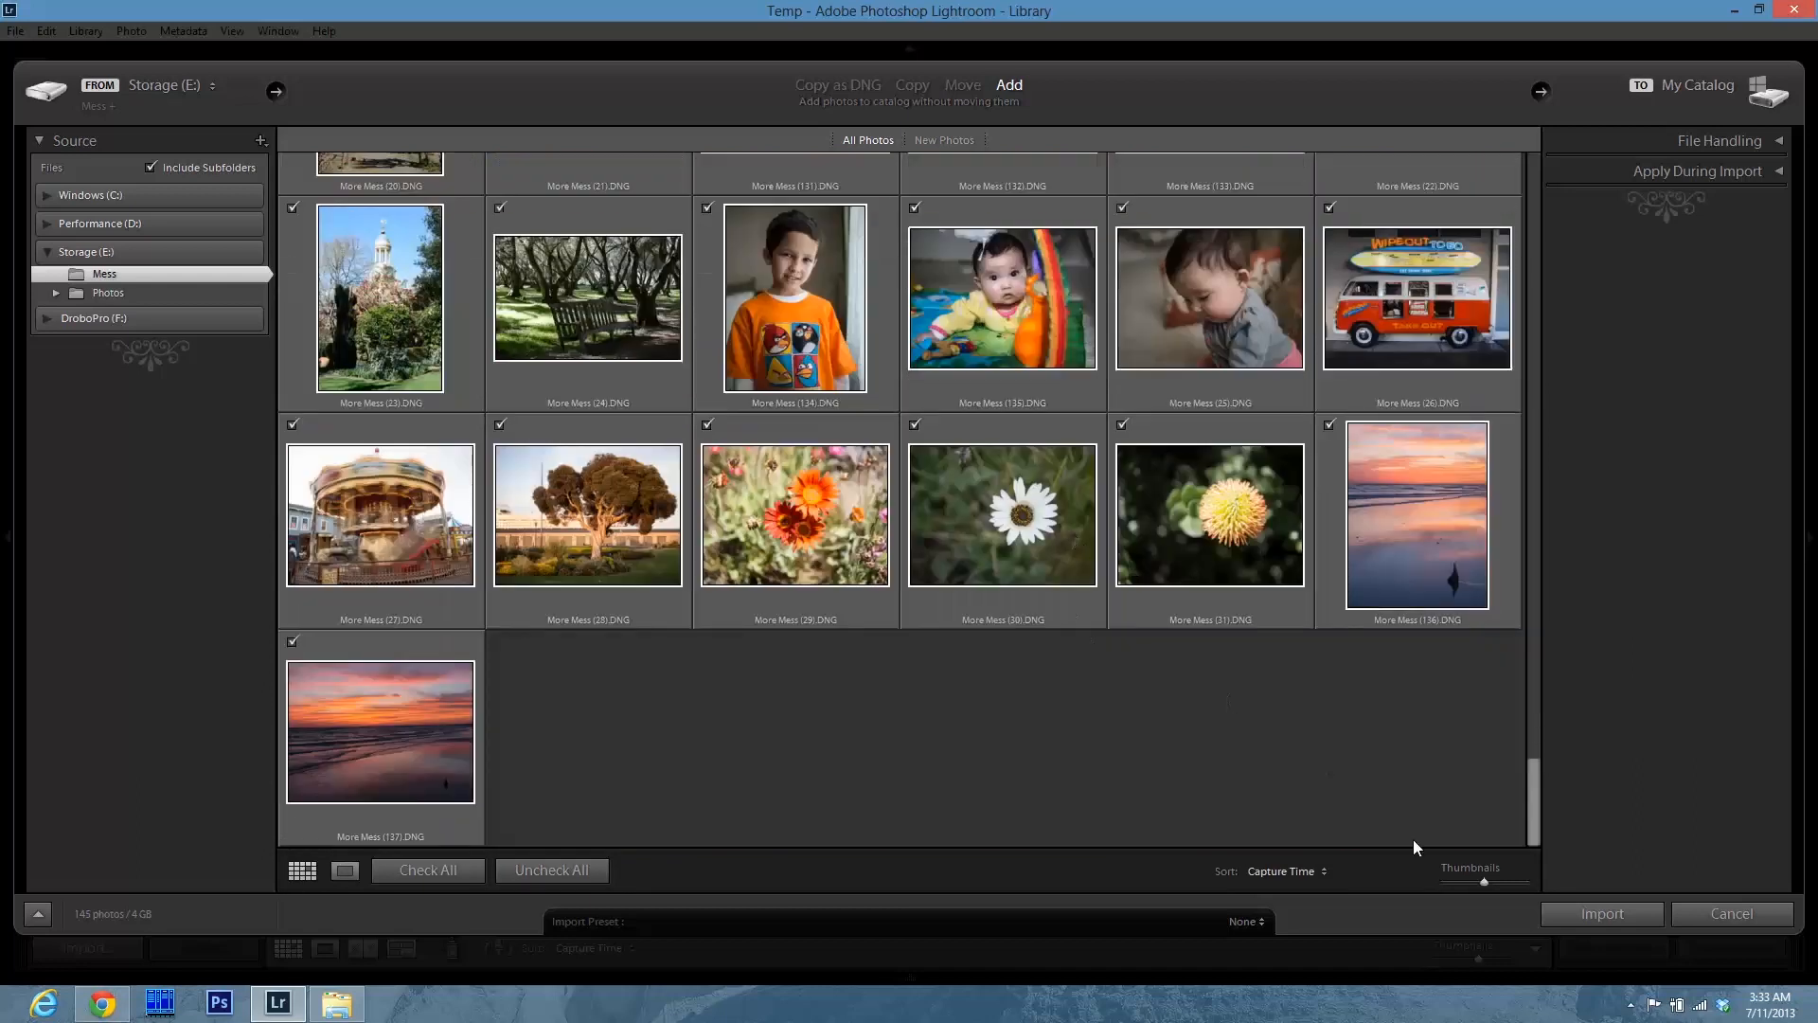
{"action": "left_click", "coordinate": [1601, 914]}
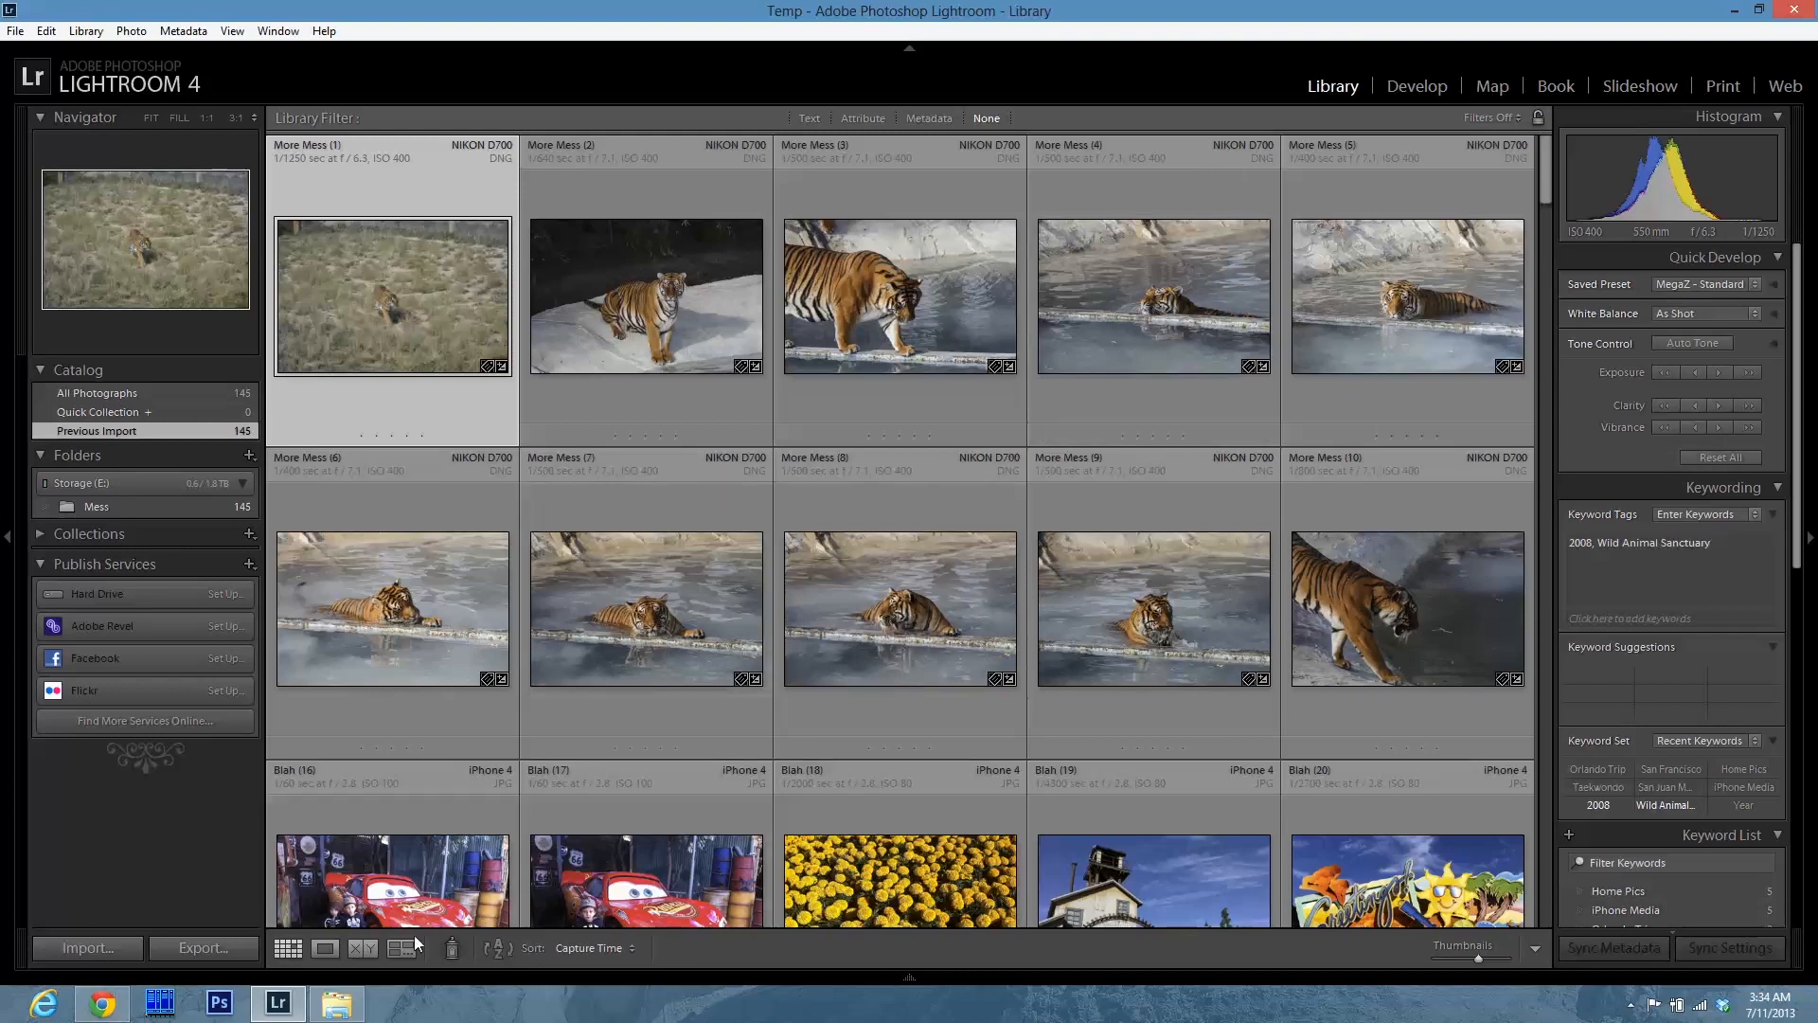
- Switch to File Explorer, view the files in the Mess folder and return to the root of Storage (E:)
{"action": "left_click", "coordinate": [336, 1002]}
{"action": "left_click", "coordinate": [668, 274]}
{"action": "left_click", "coordinate": [668, 274]}
{"action": "double_click", "coordinate": [691, 384]}
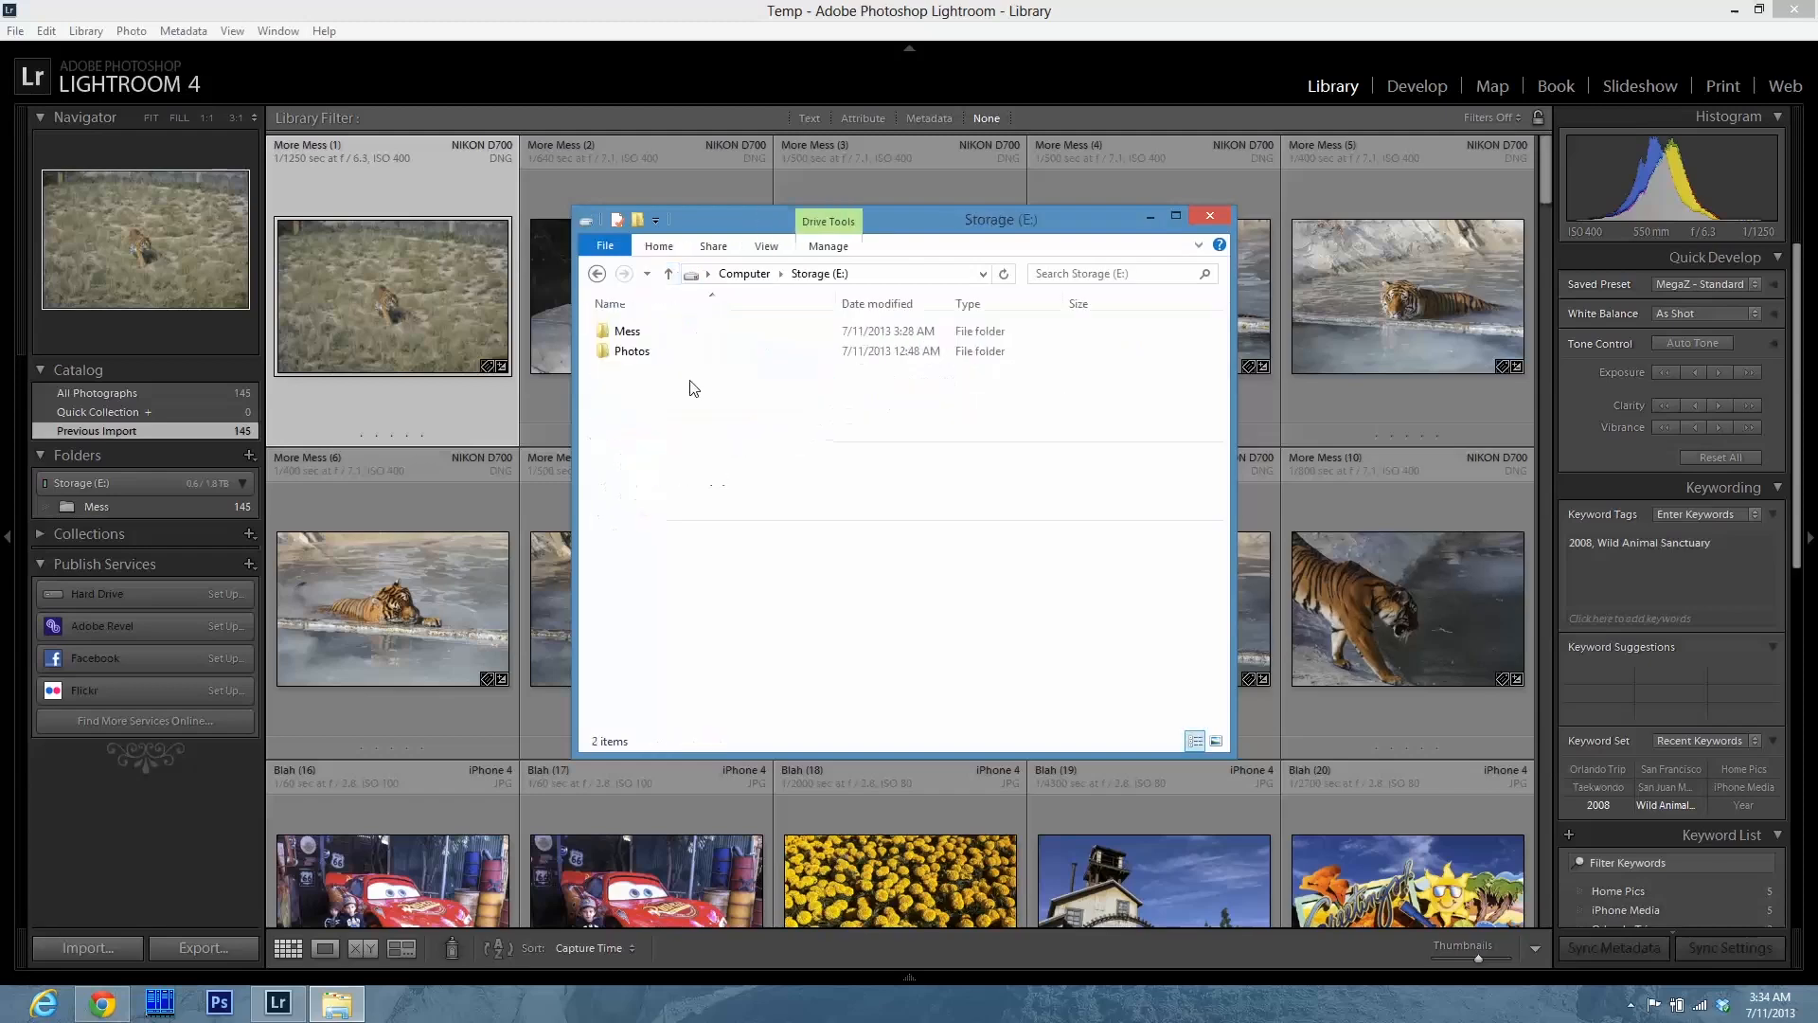
{"action": "double_click", "coordinate": [630, 334]}
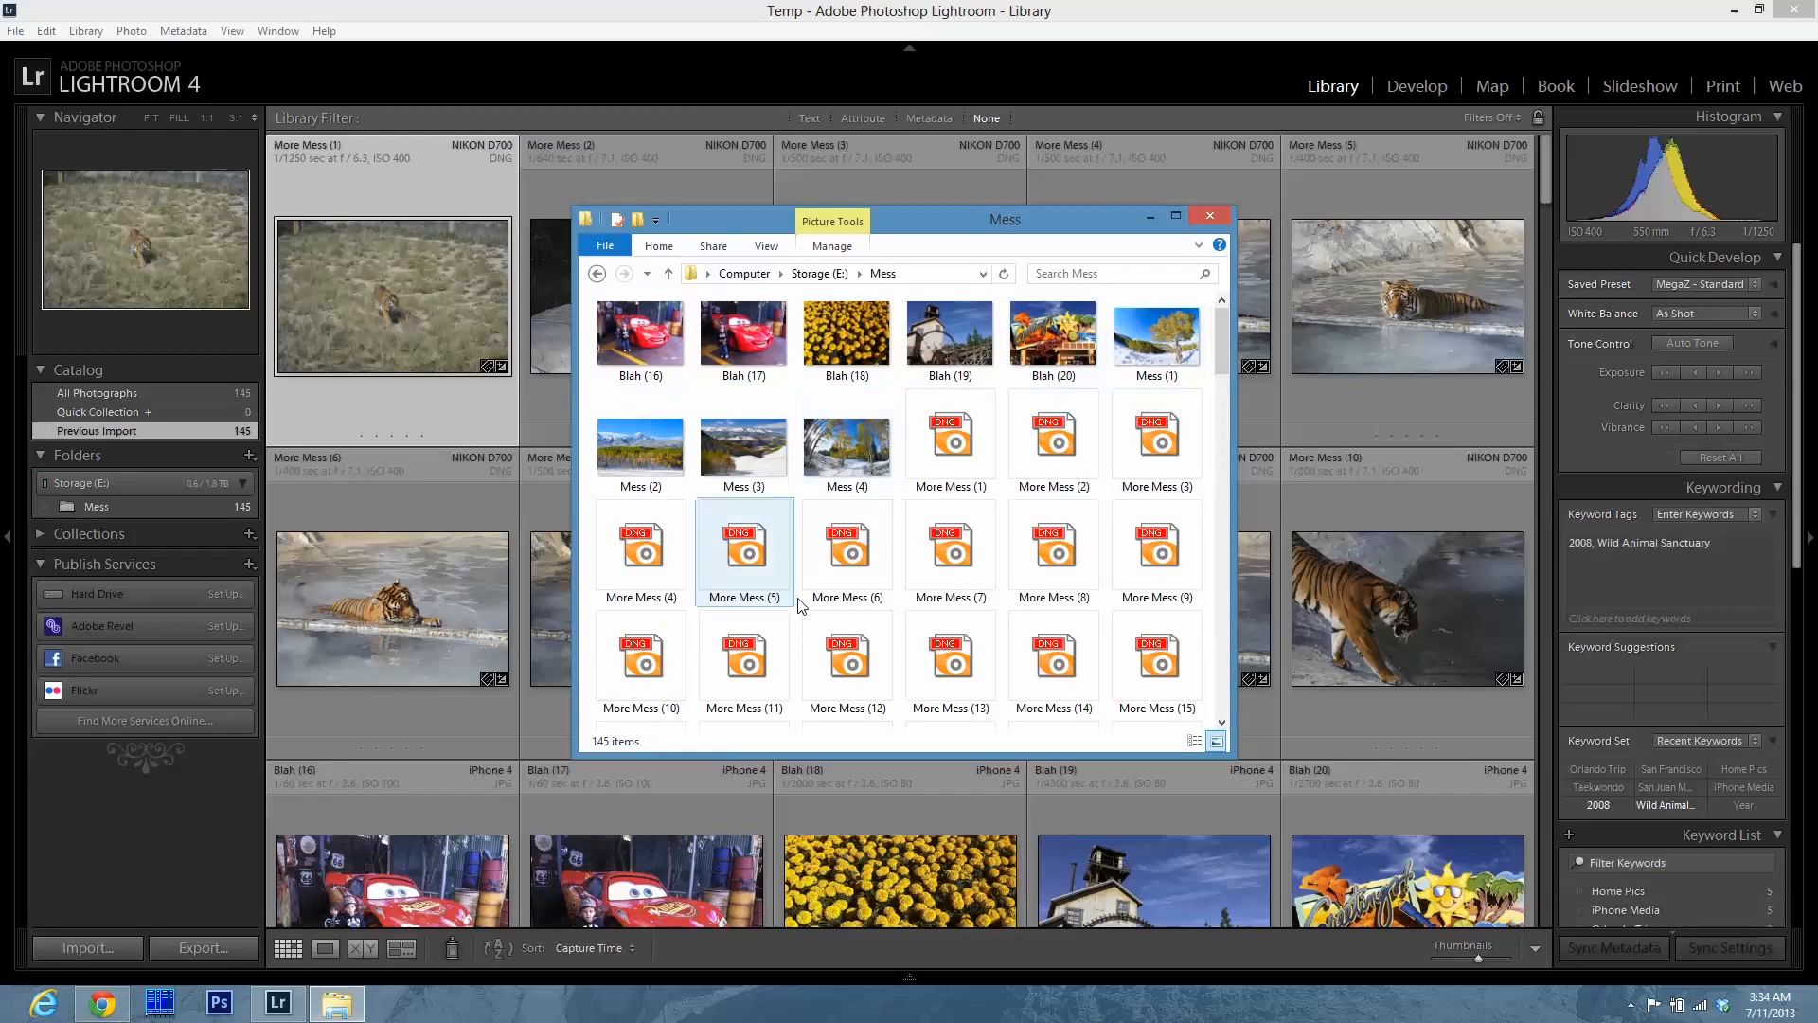
{"action": "left_click", "coordinate": [668, 274]}
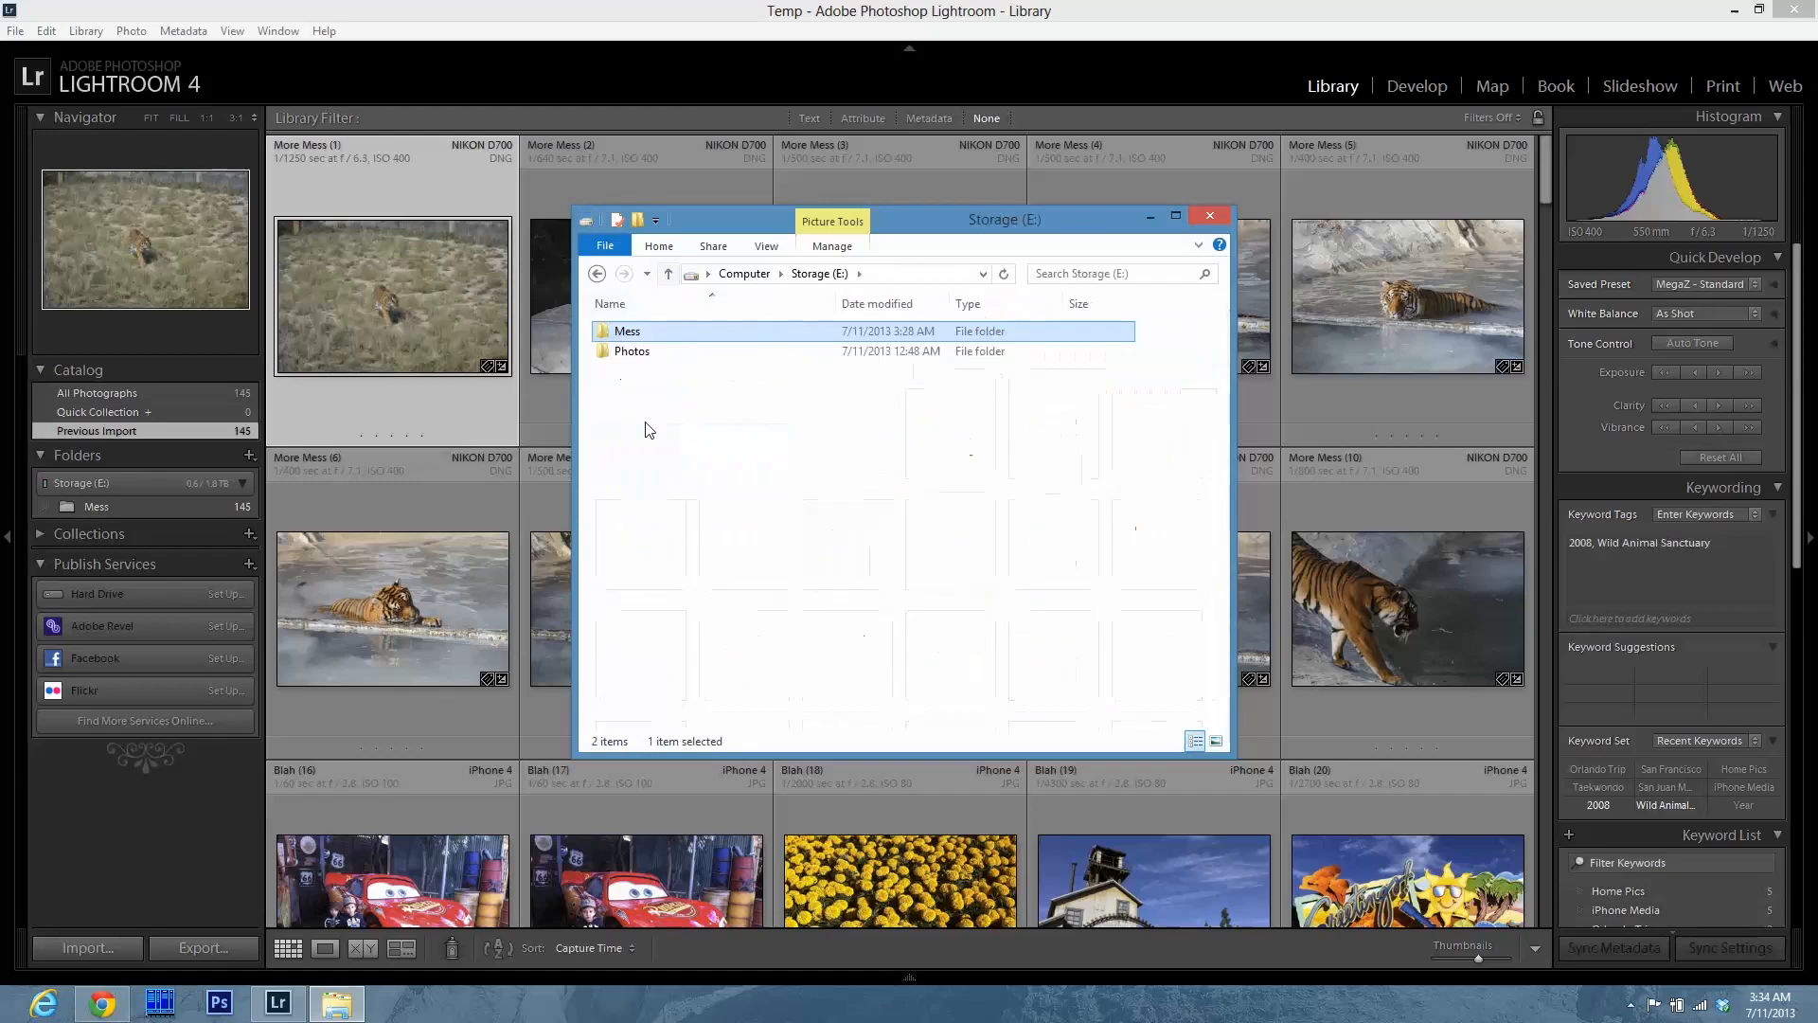
- Delete the Photos folder from Storage (E:) and switch back to Lightroom
{"action": "left_click", "coordinate": [654, 355]}
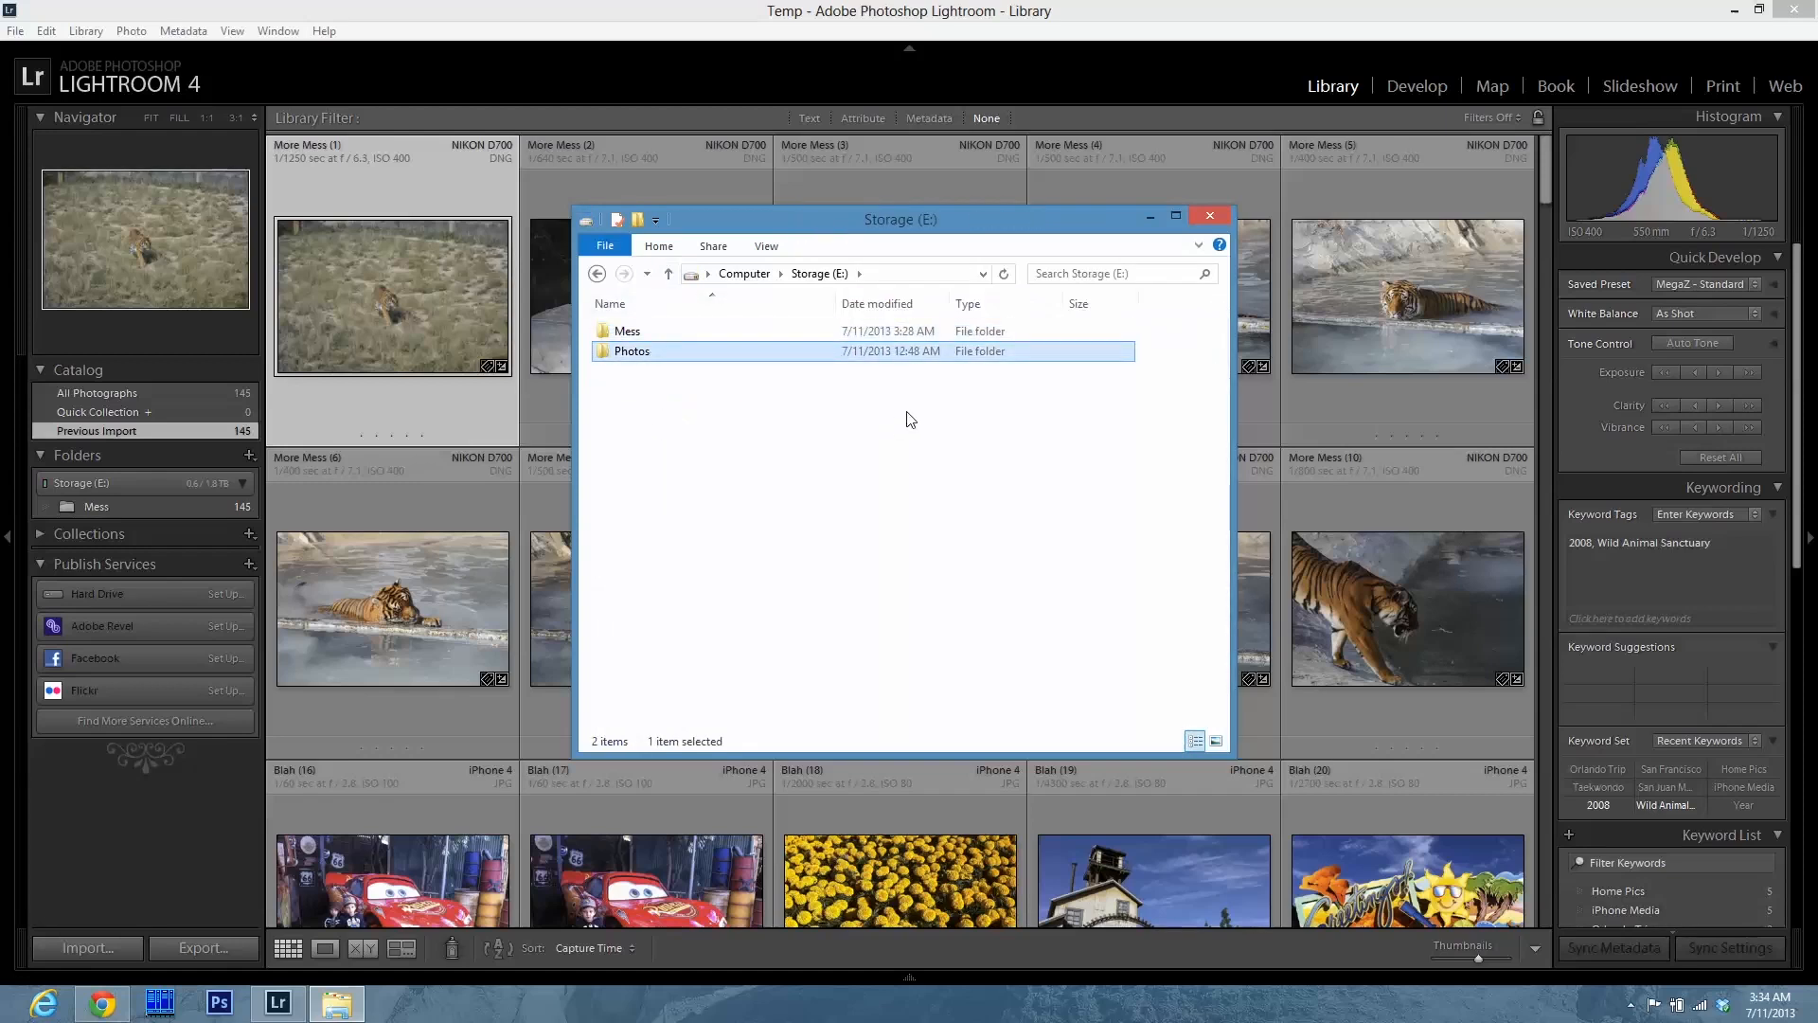
{"action": "key", "text": "Delete"}
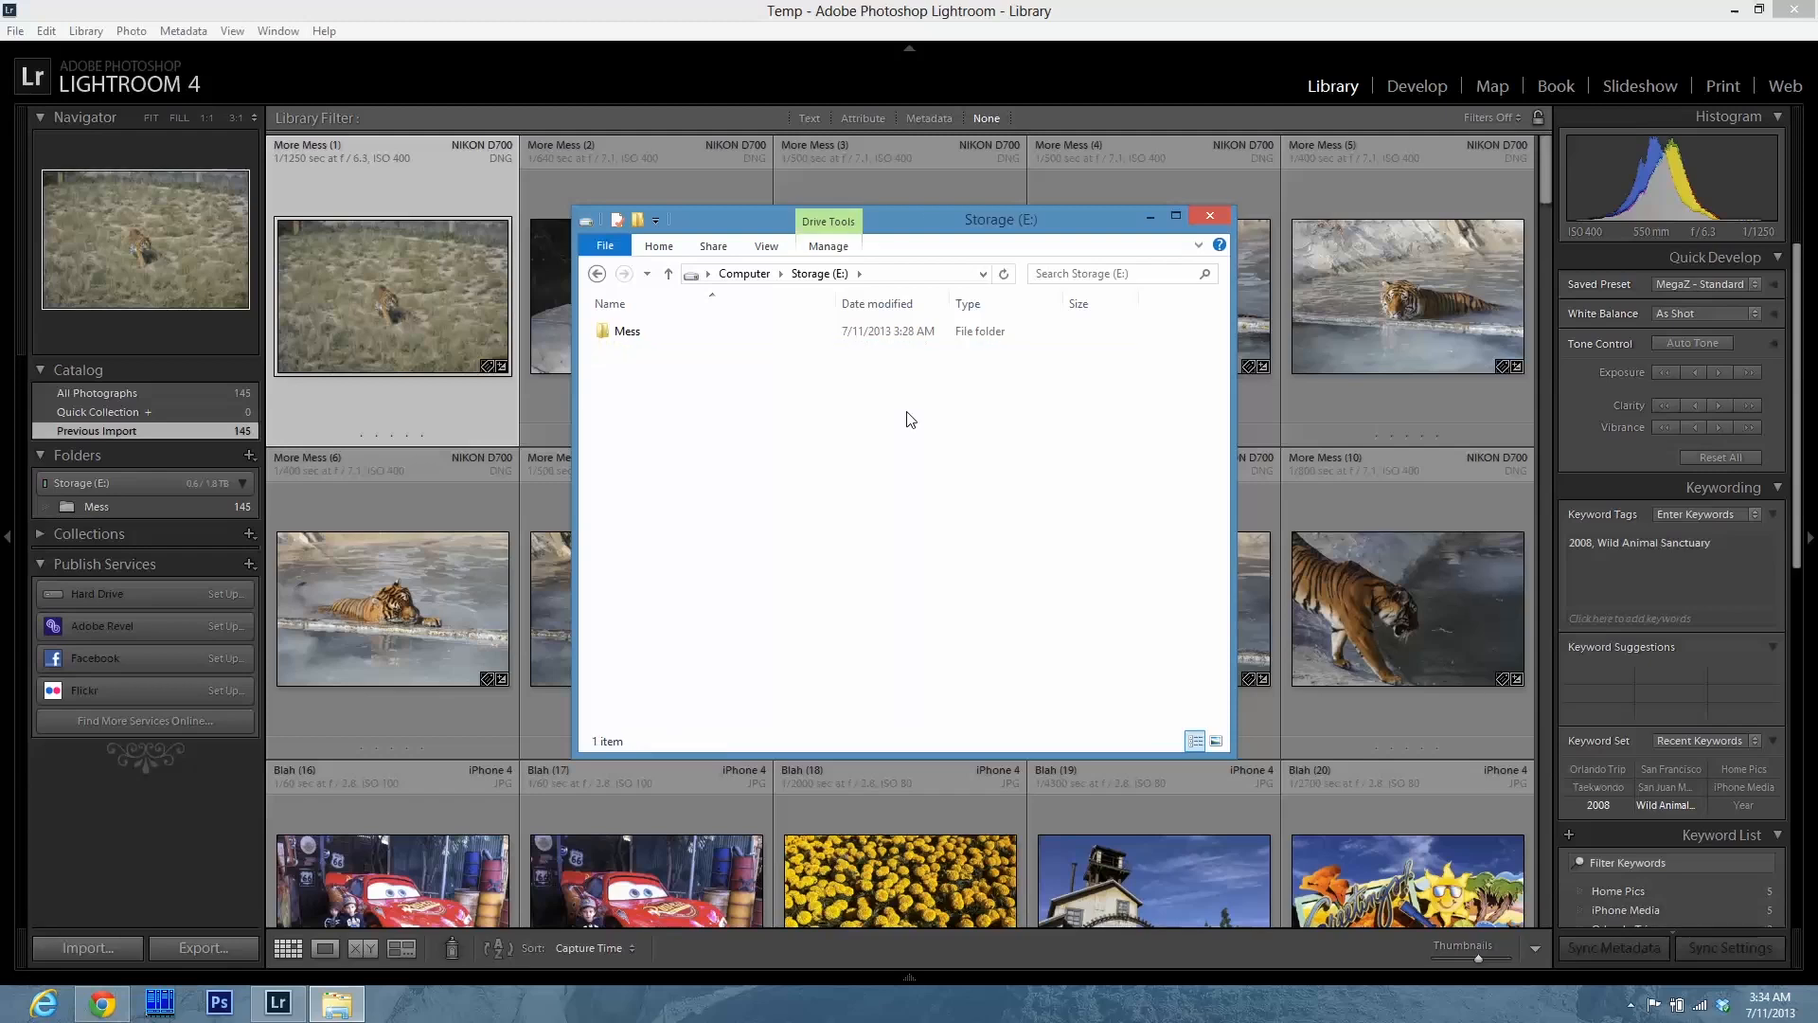
{"action": "left_click", "coordinate": [597, 10]}
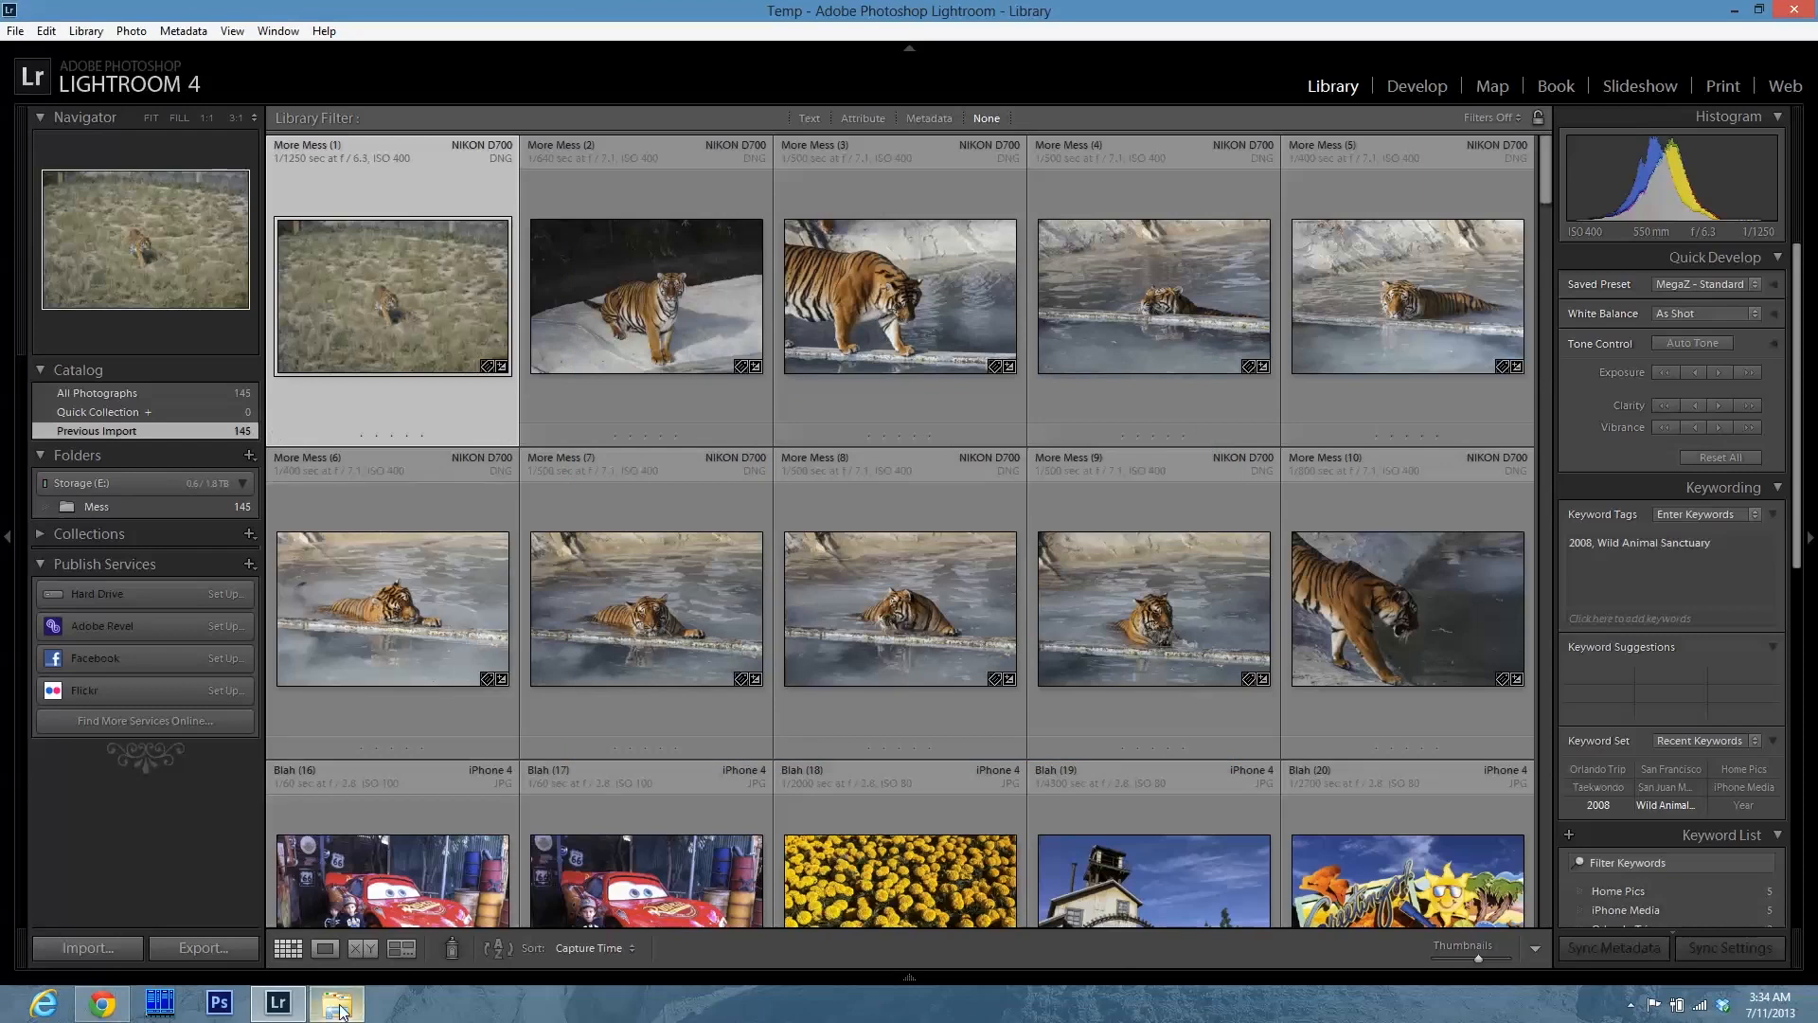
- Show the parent folder of Mess in the catalog's folder list and expand the E: entry
{"action": "right_click", "coordinate": [104, 507]}
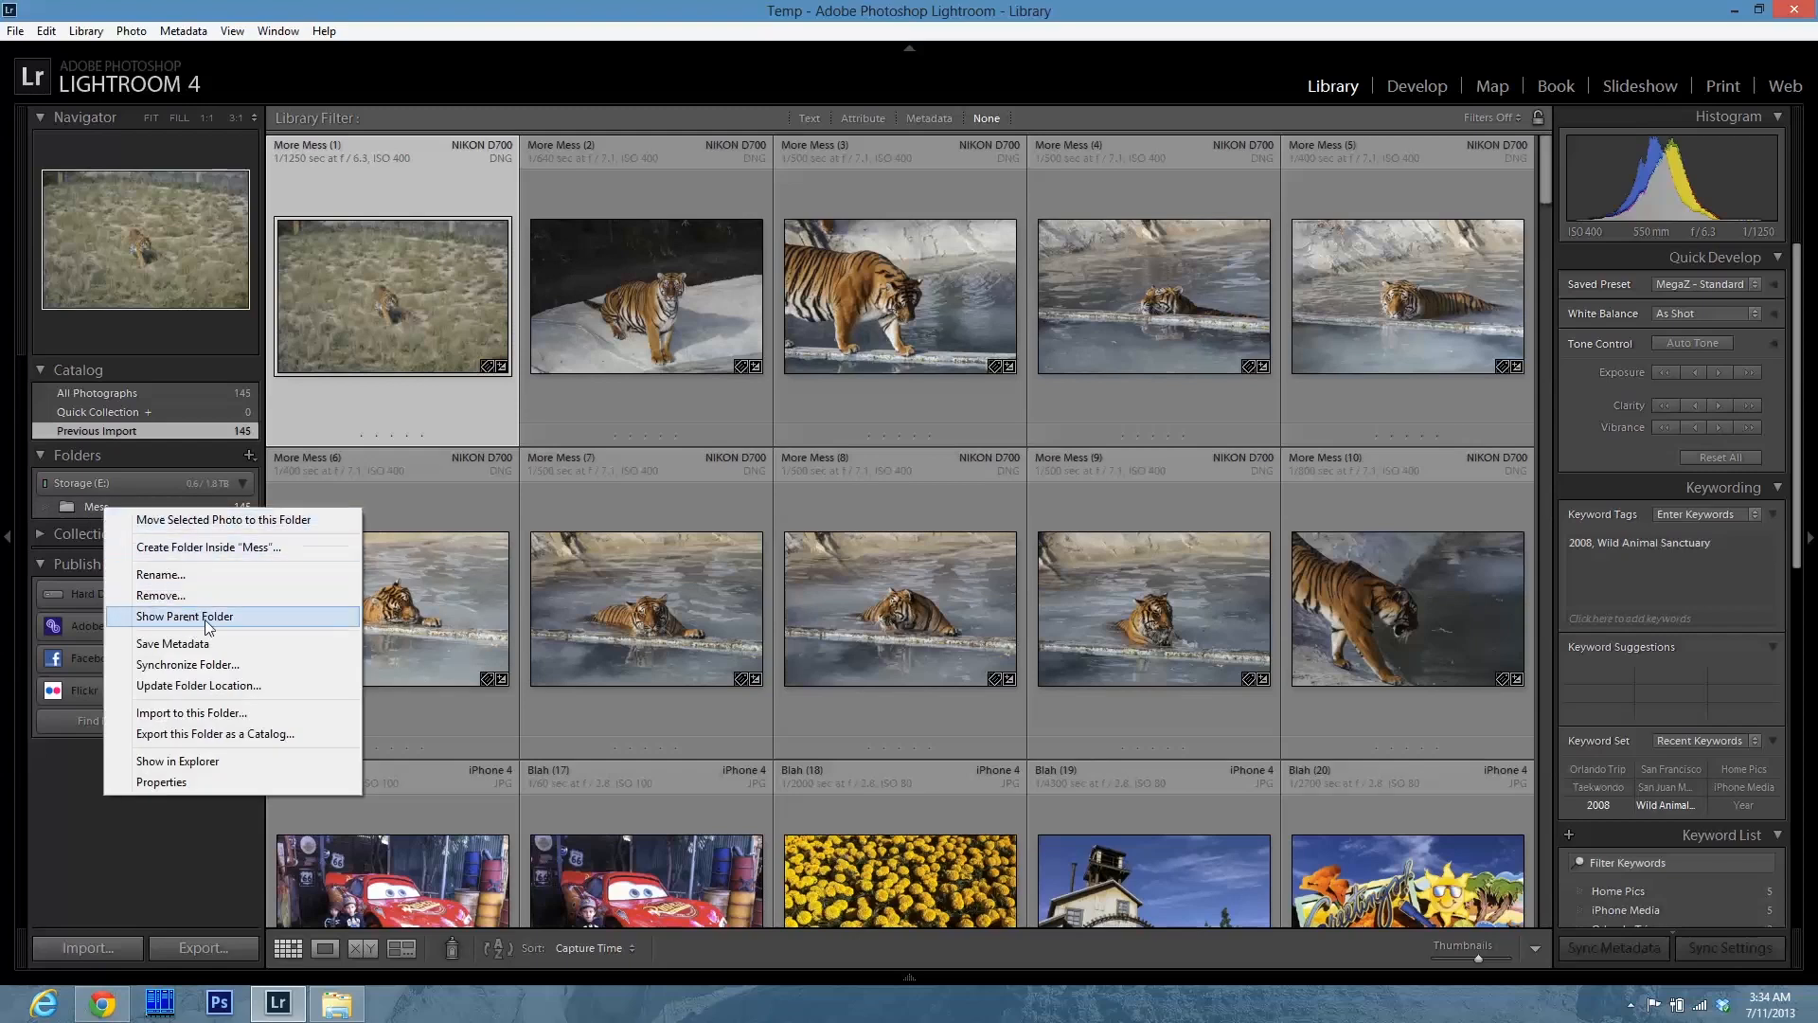
{"action": "left_click", "coordinate": [199, 620]}
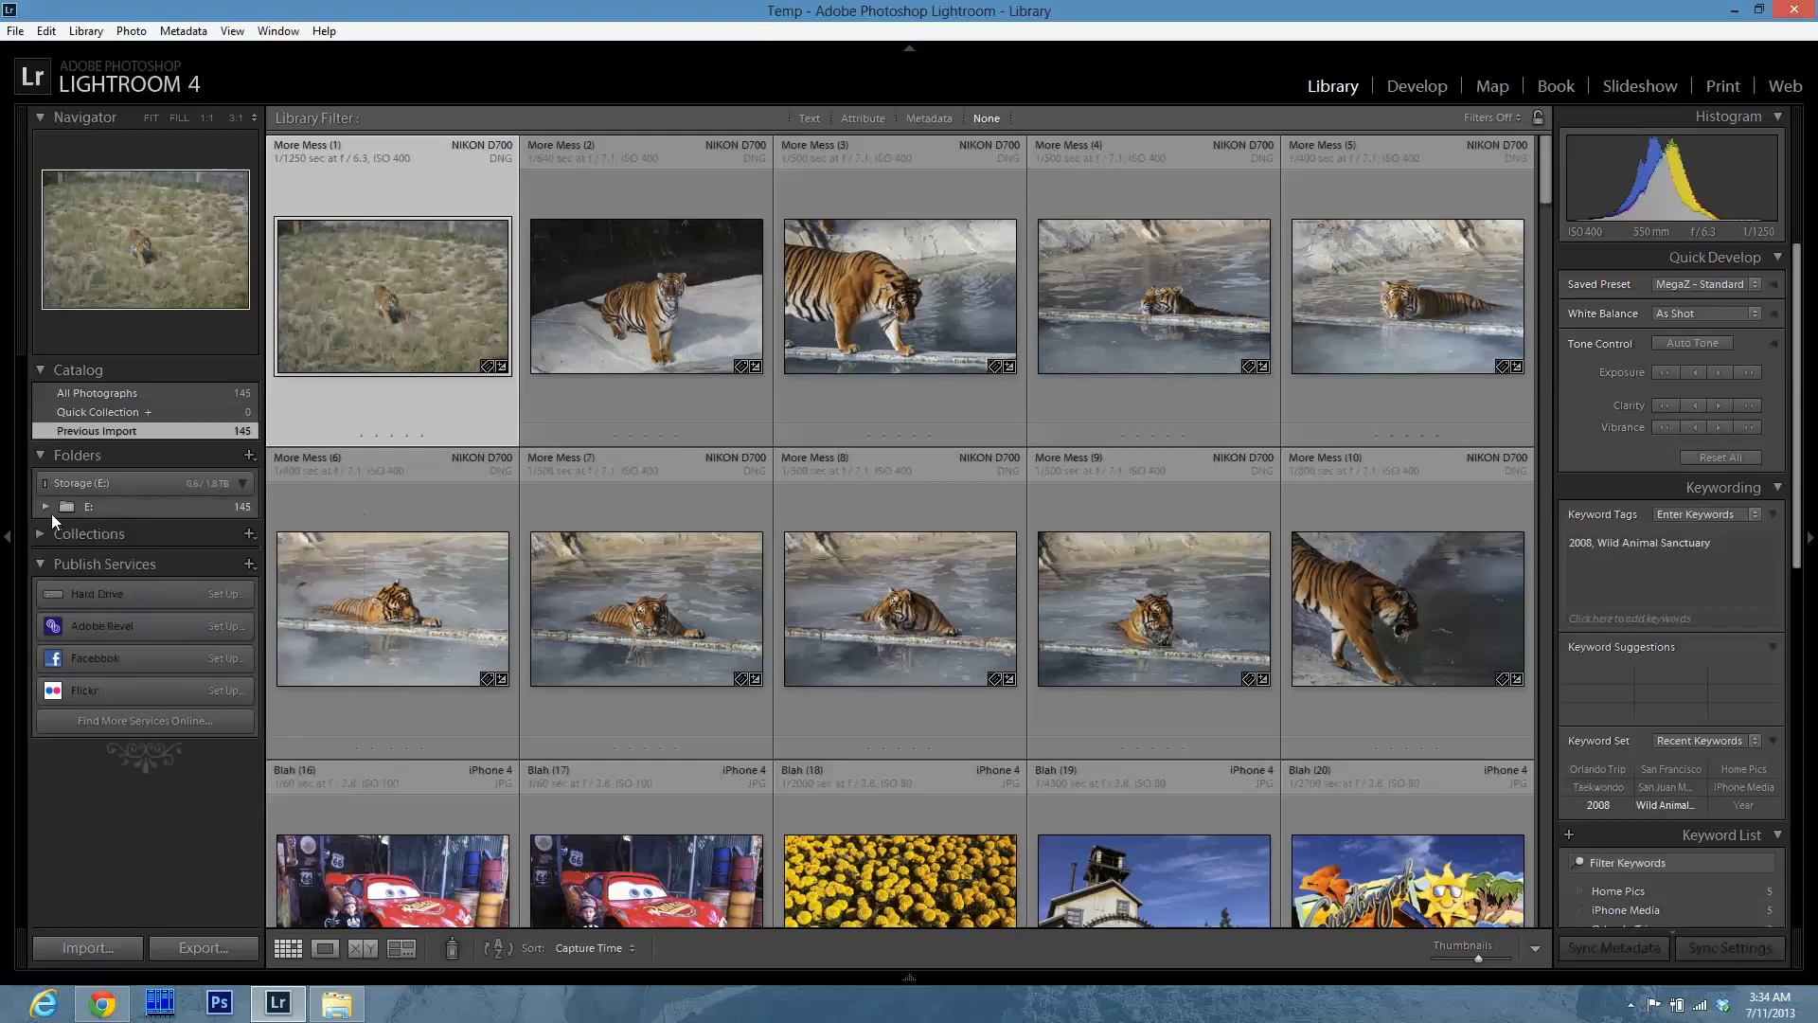
{"action": "left_click", "coordinate": [46, 507]}
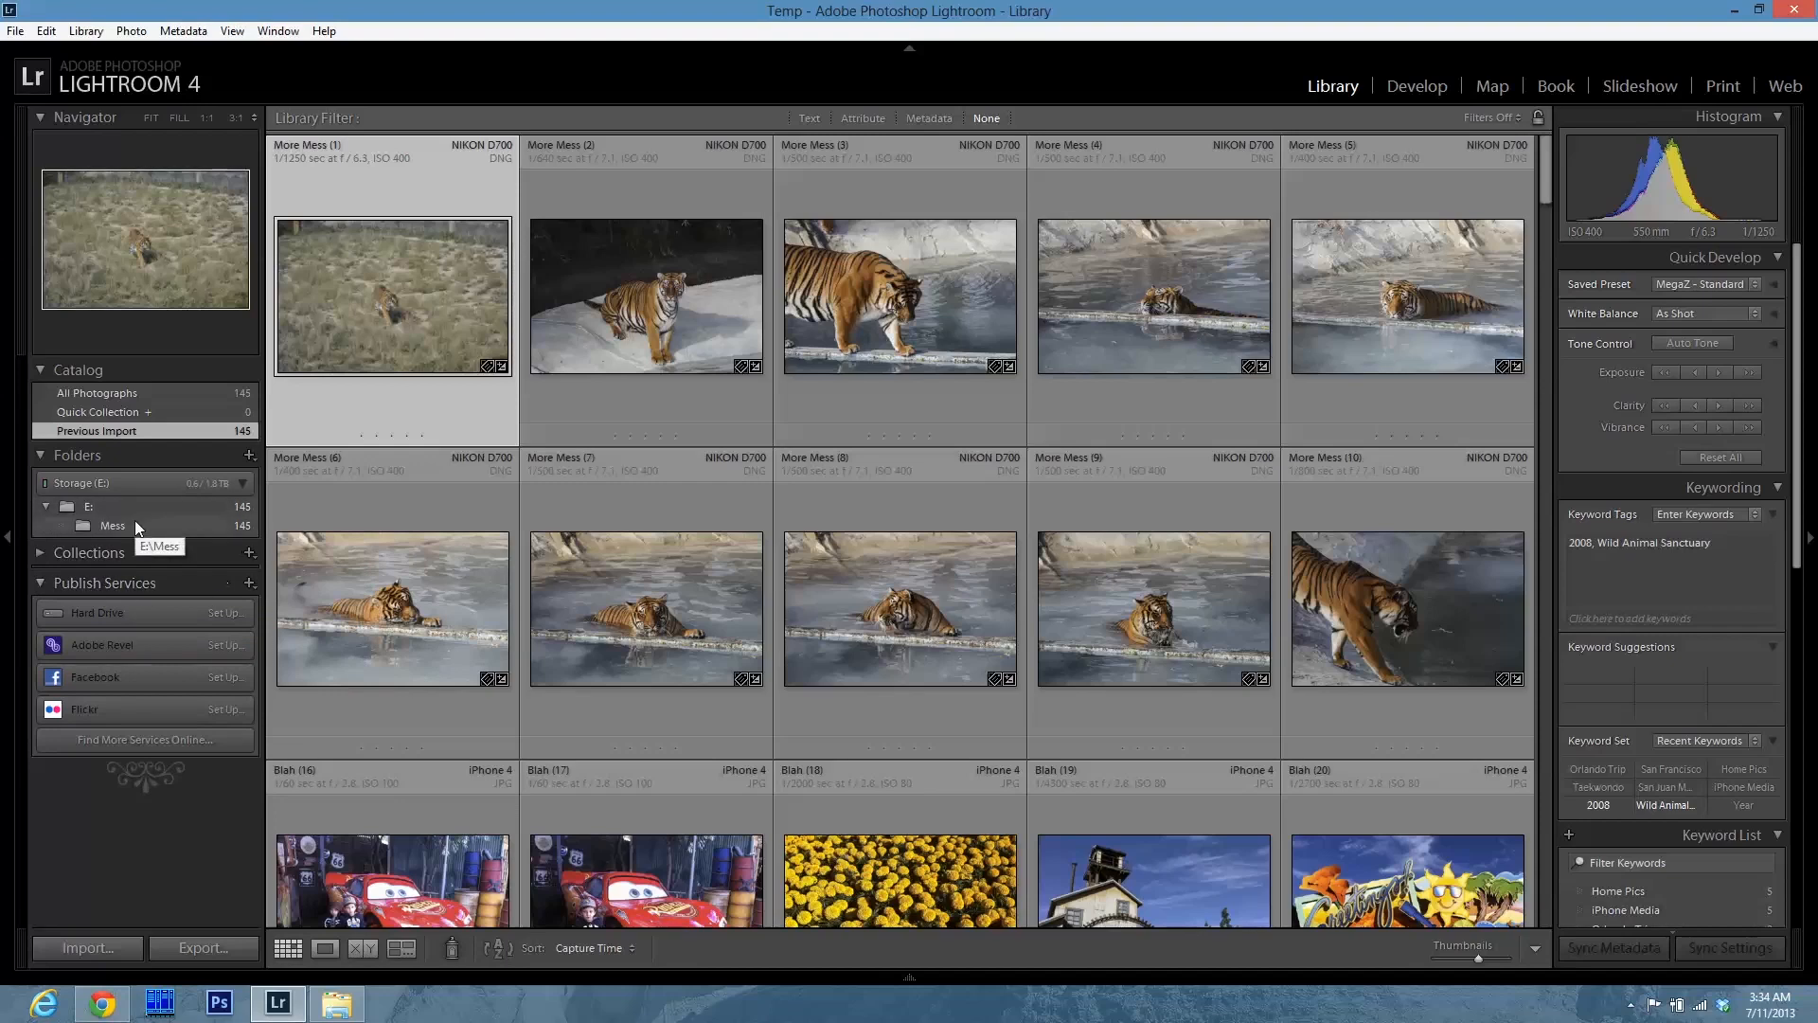
- Create a folder named Photos inside E: without including the selected photos
{"action": "right_click", "coordinate": [131, 507]}
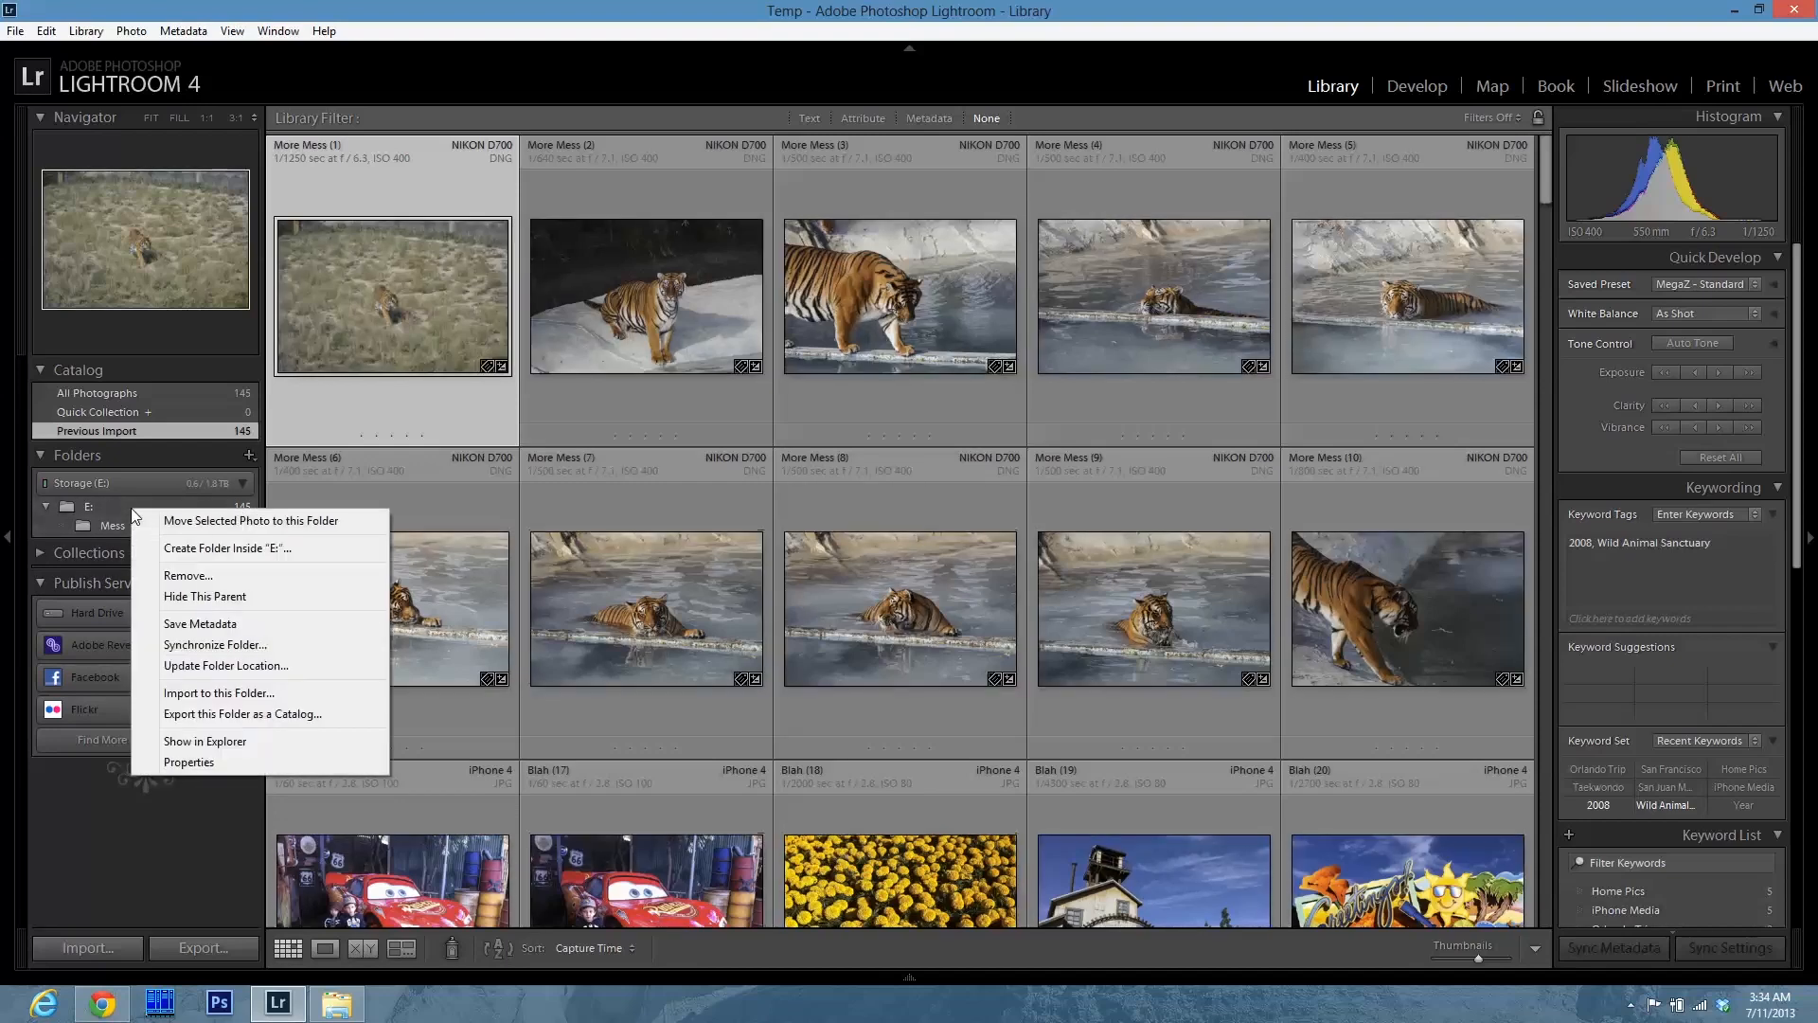
{"action": "left_click", "coordinate": [278, 553]}
{"action": "type", "text": "Photos"}
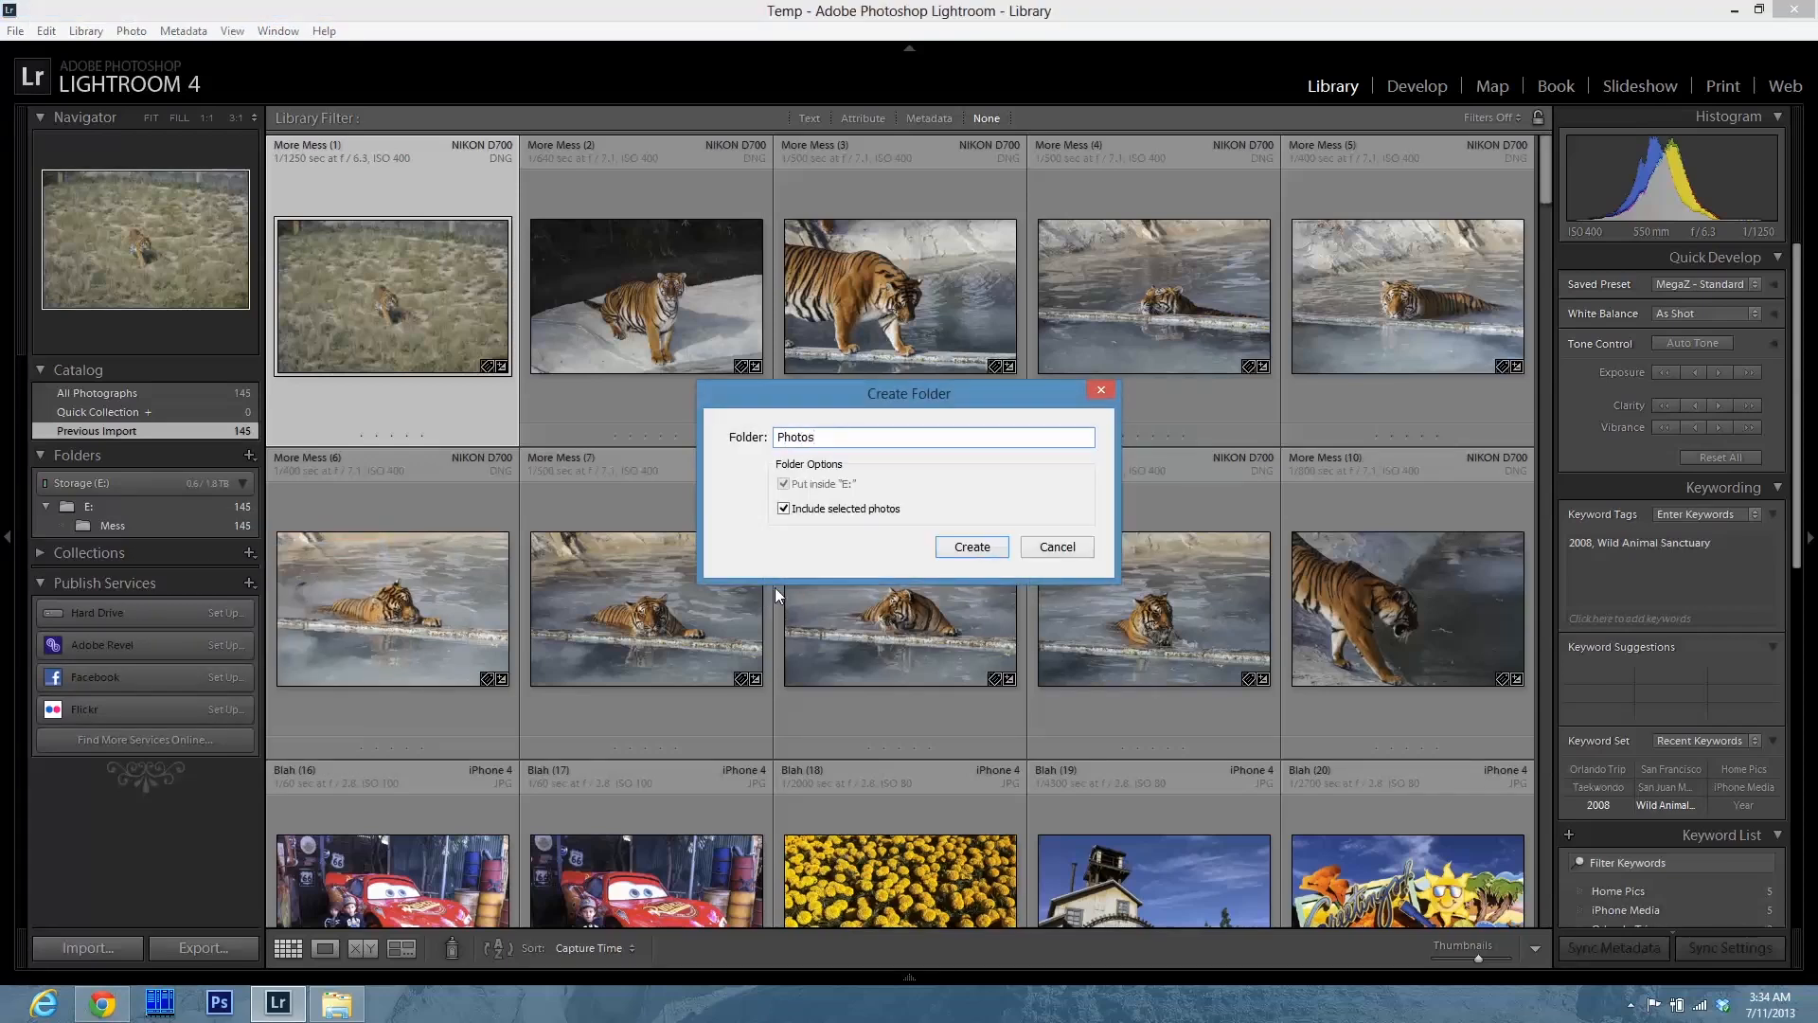
{"action": "left_click", "coordinate": [784, 509]}
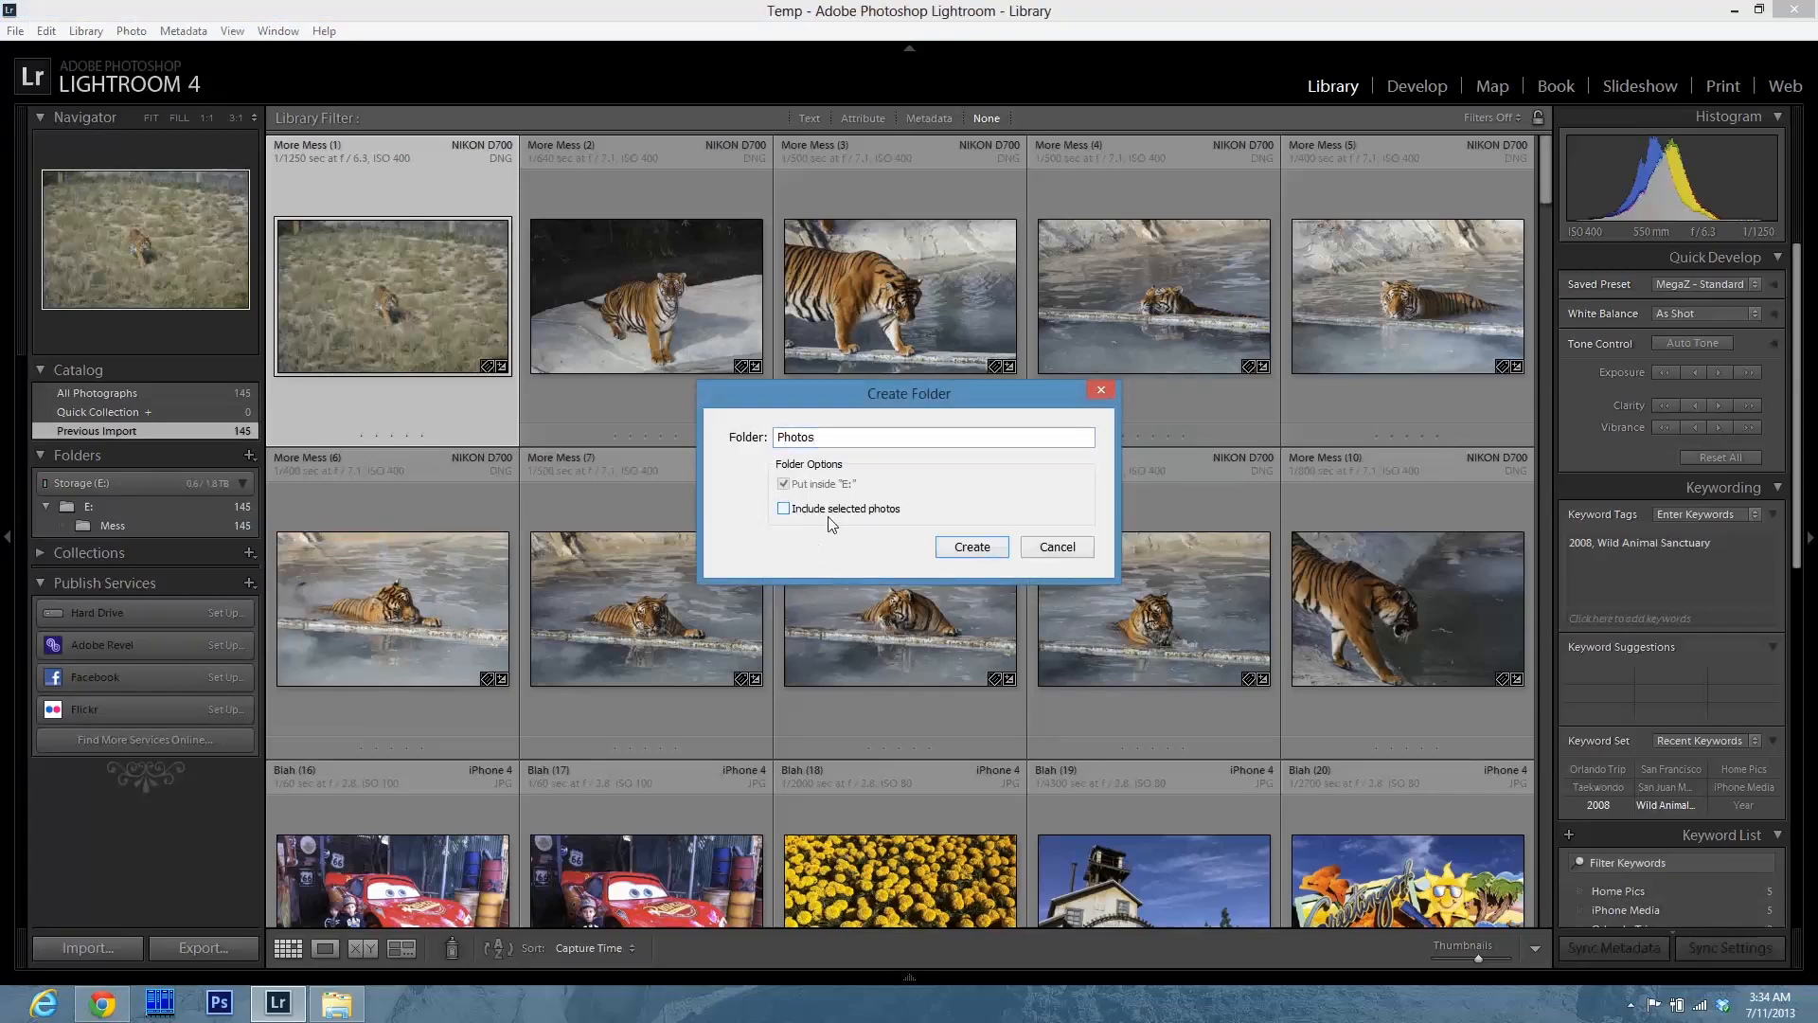
{"action": "left_click", "coordinate": [961, 549]}
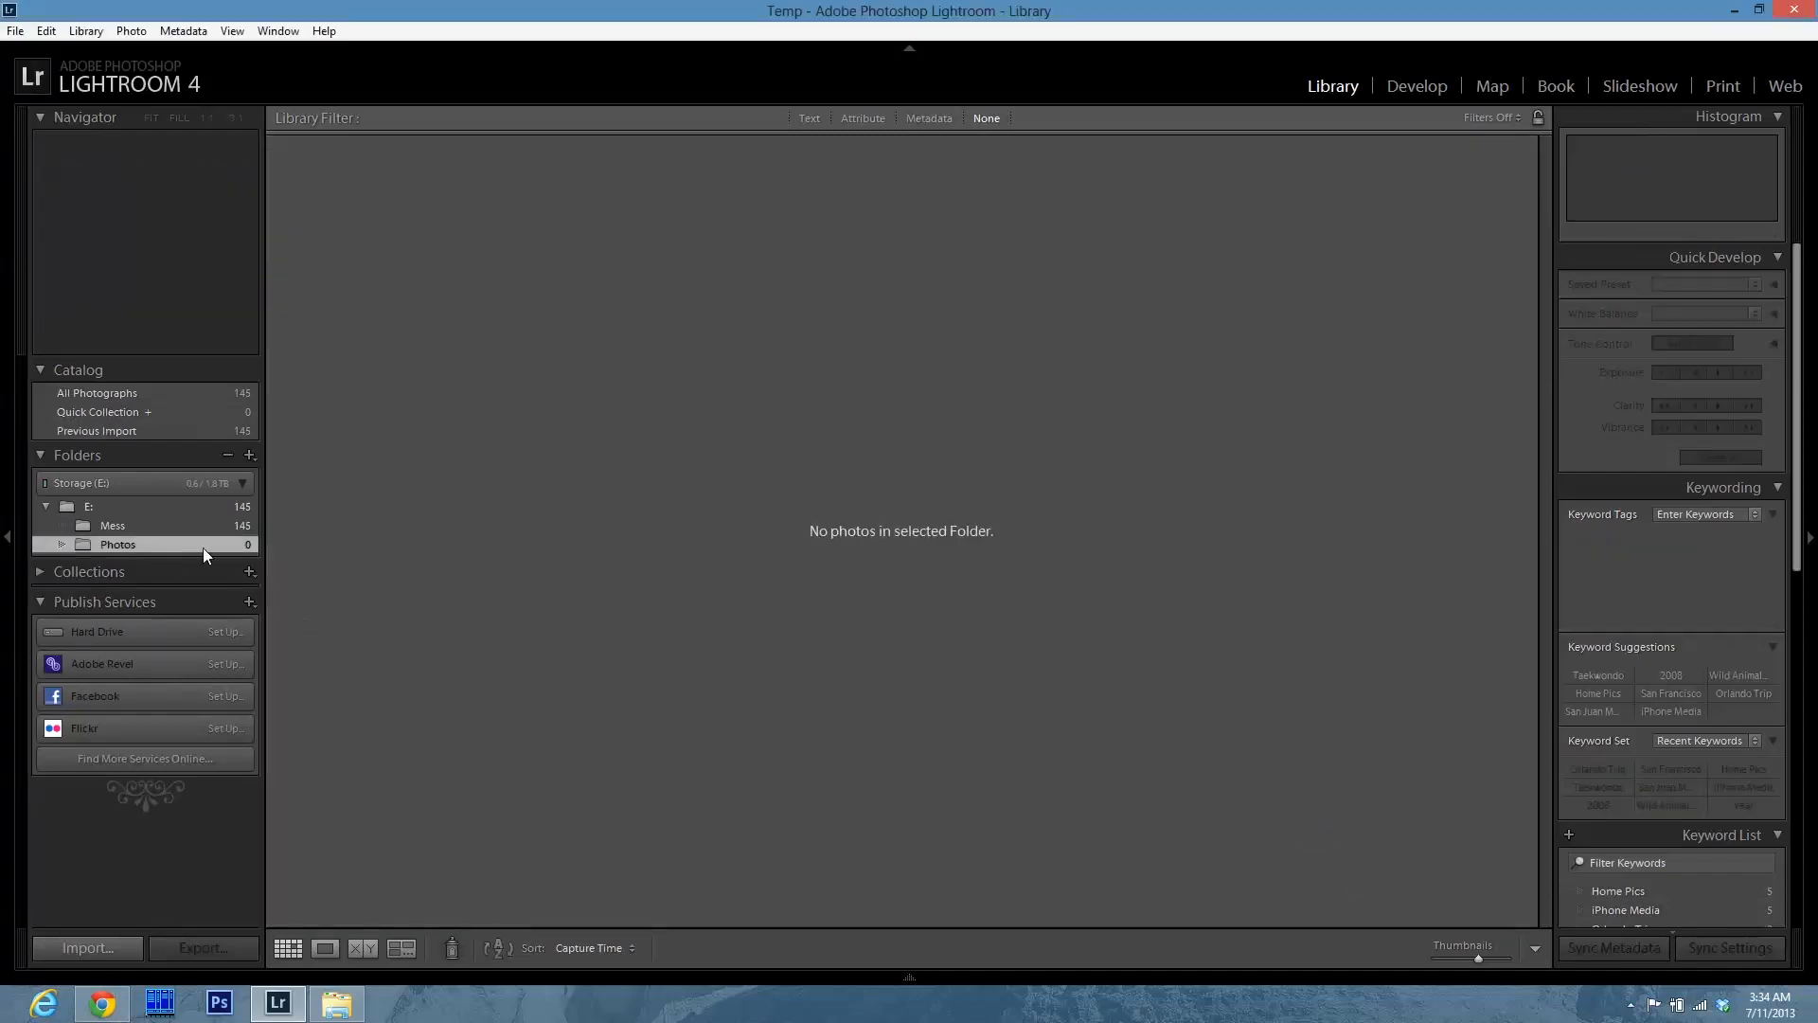
- Show all photos in E: with the Metadata filter and review the criteria offered for the Label and Date columns
{"action": "left_click", "coordinate": [133, 507]}
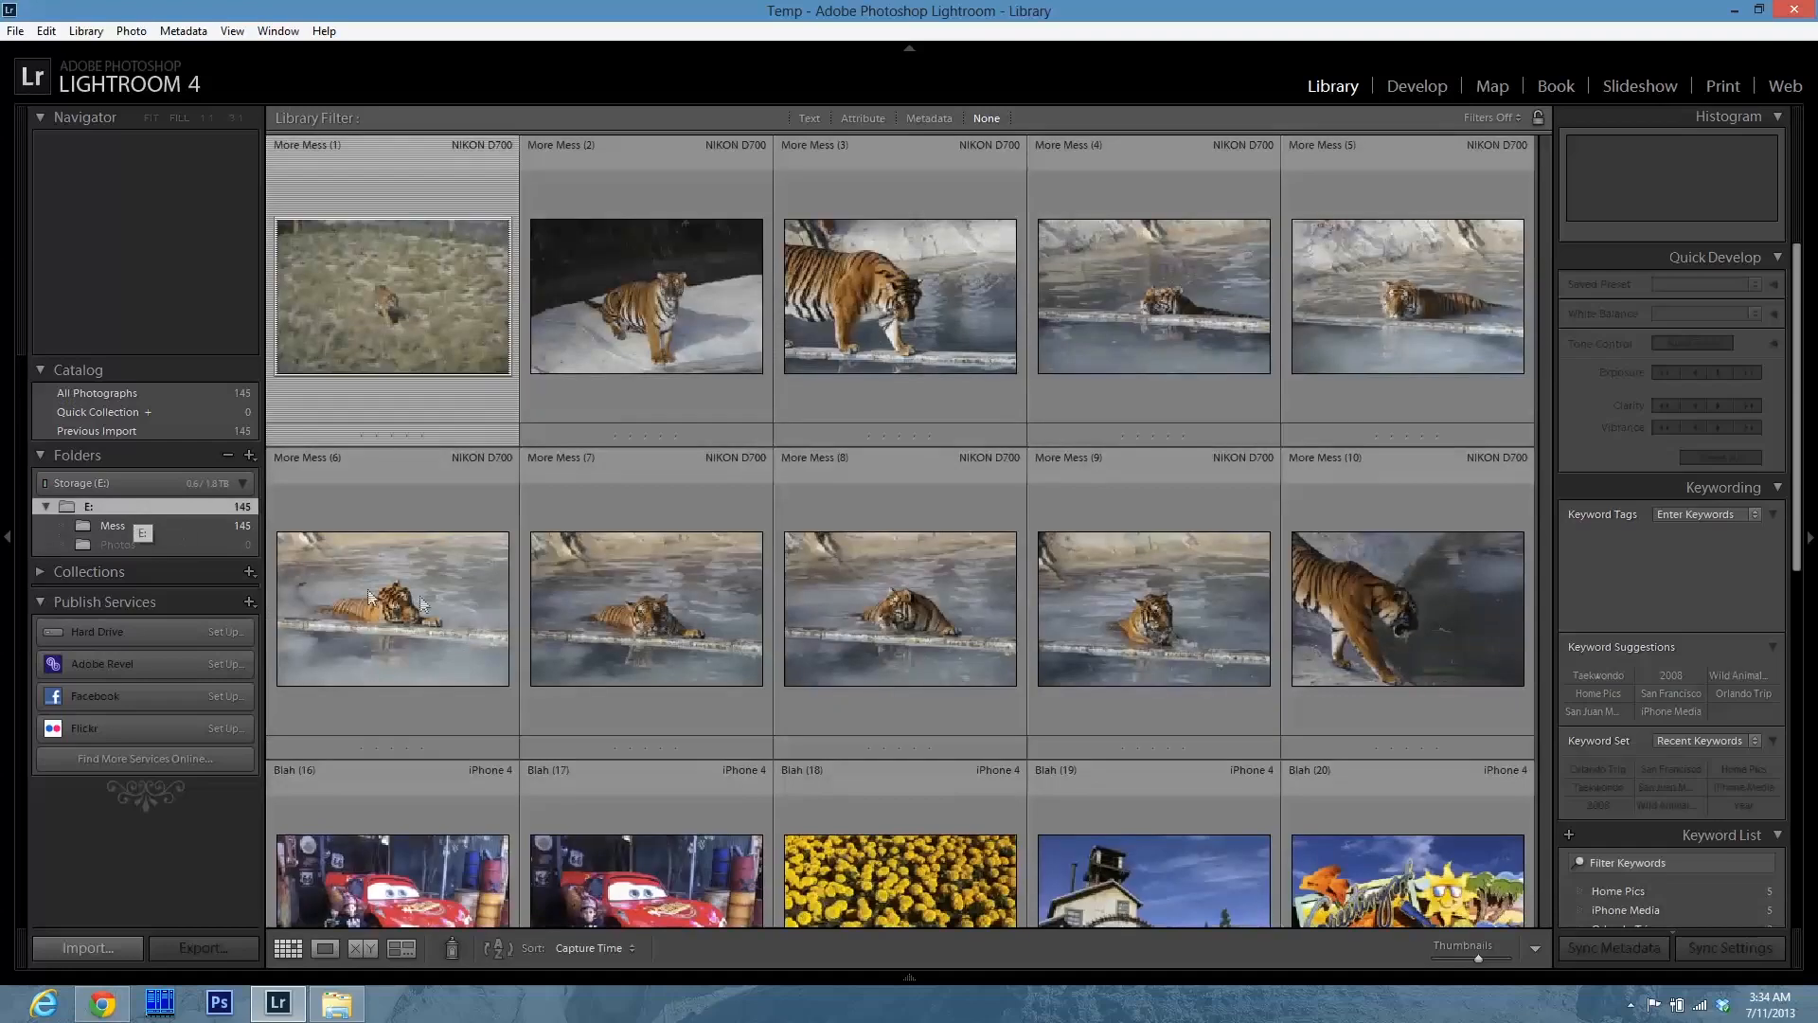
{"action": "left_click", "coordinate": [934, 121]}
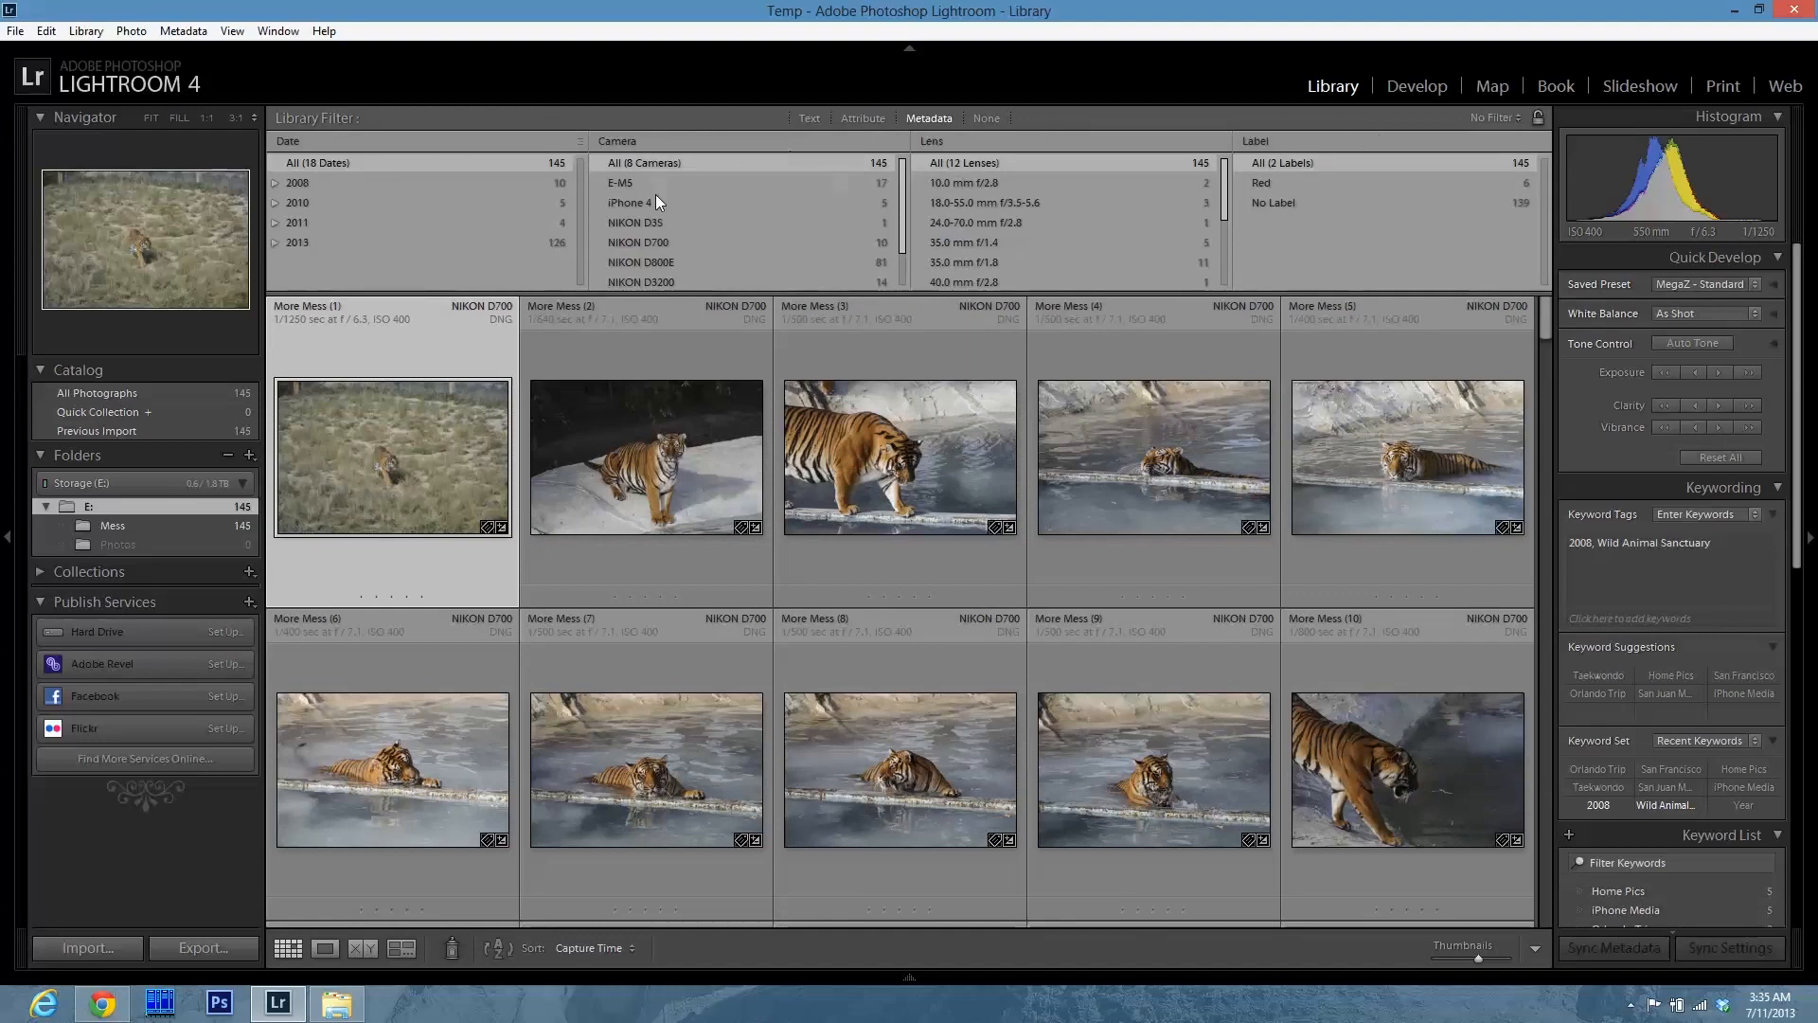
{"action": "left_click", "coordinate": [1280, 136]}
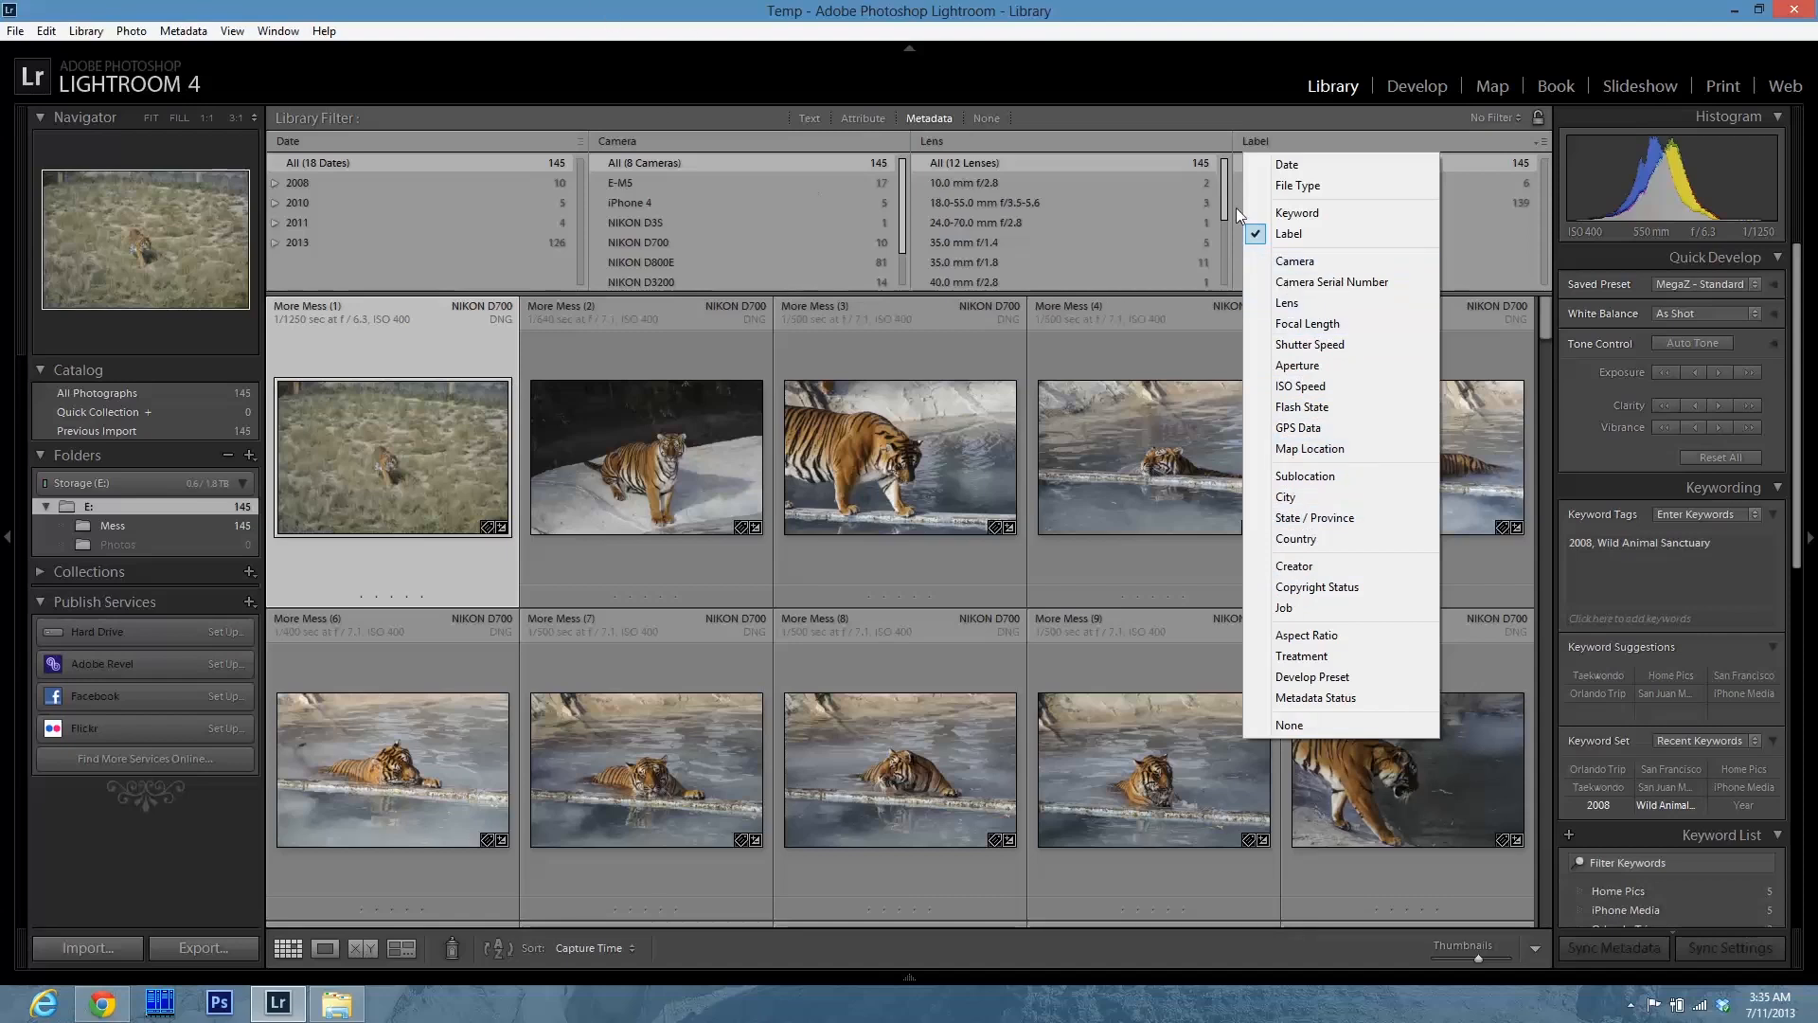
{"action": "left_click", "coordinate": [573, 8]}
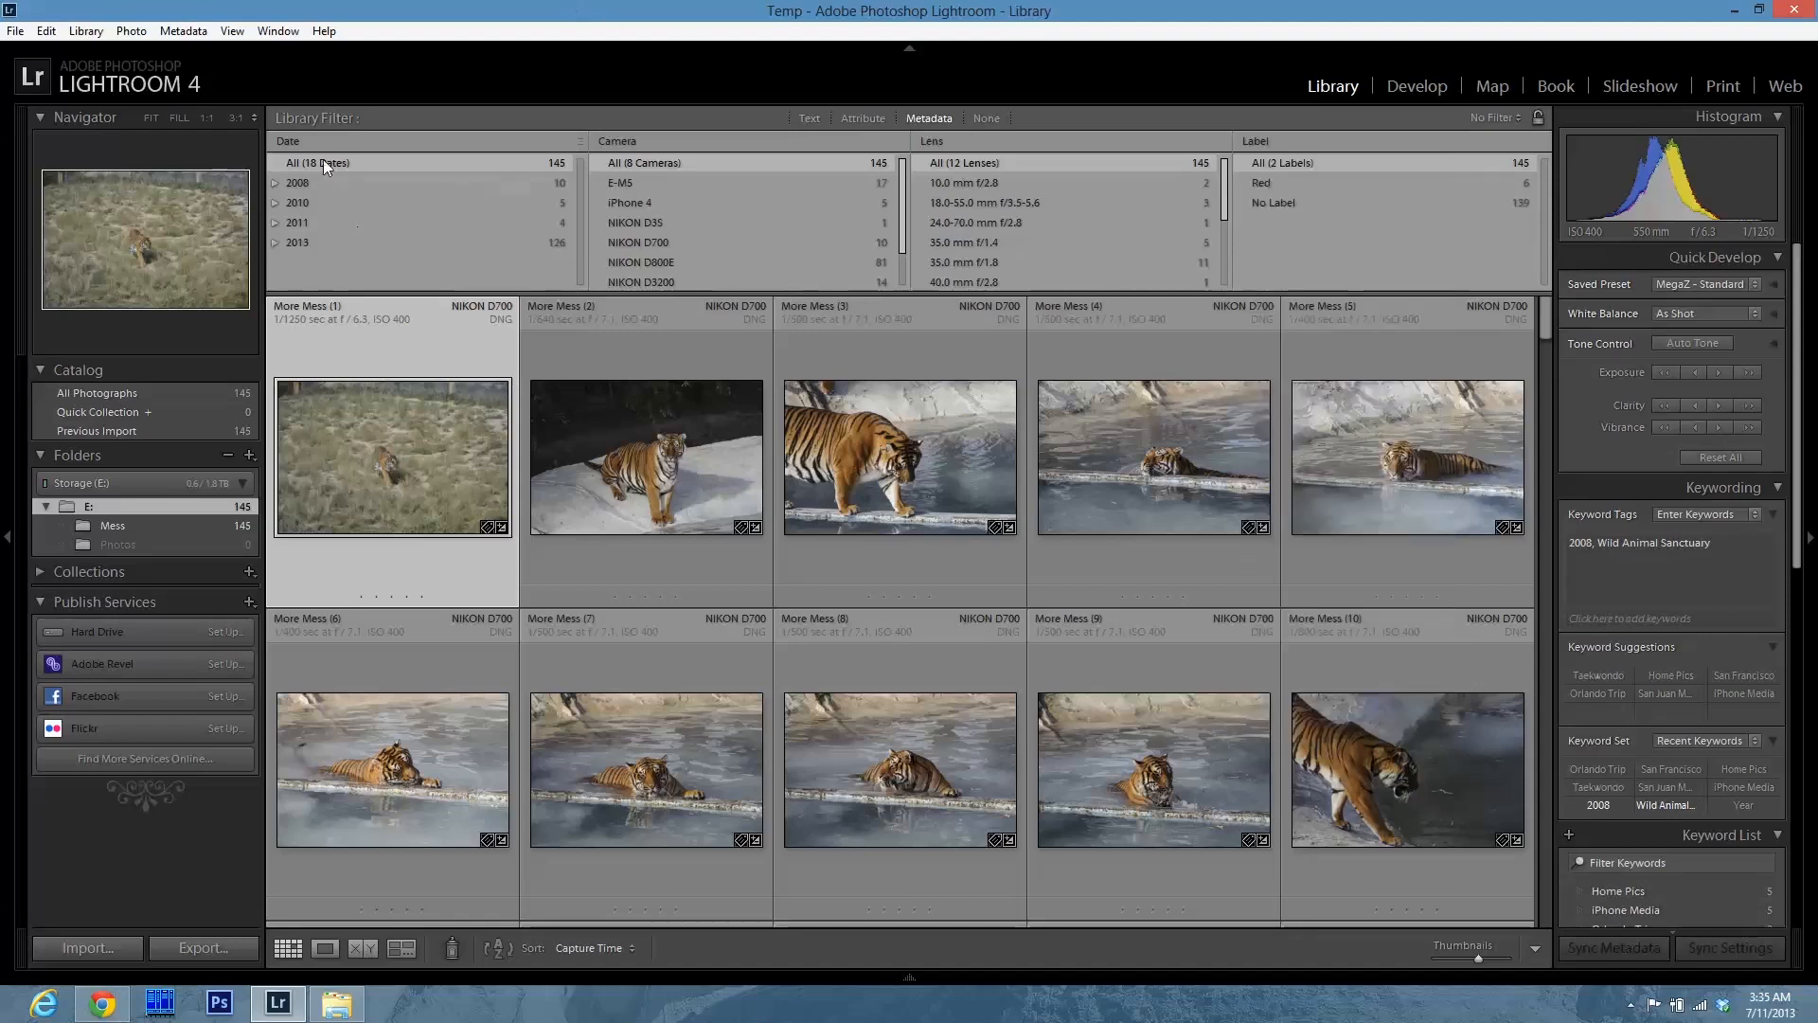
{"action": "left_click", "coordinate": [299, 144]}
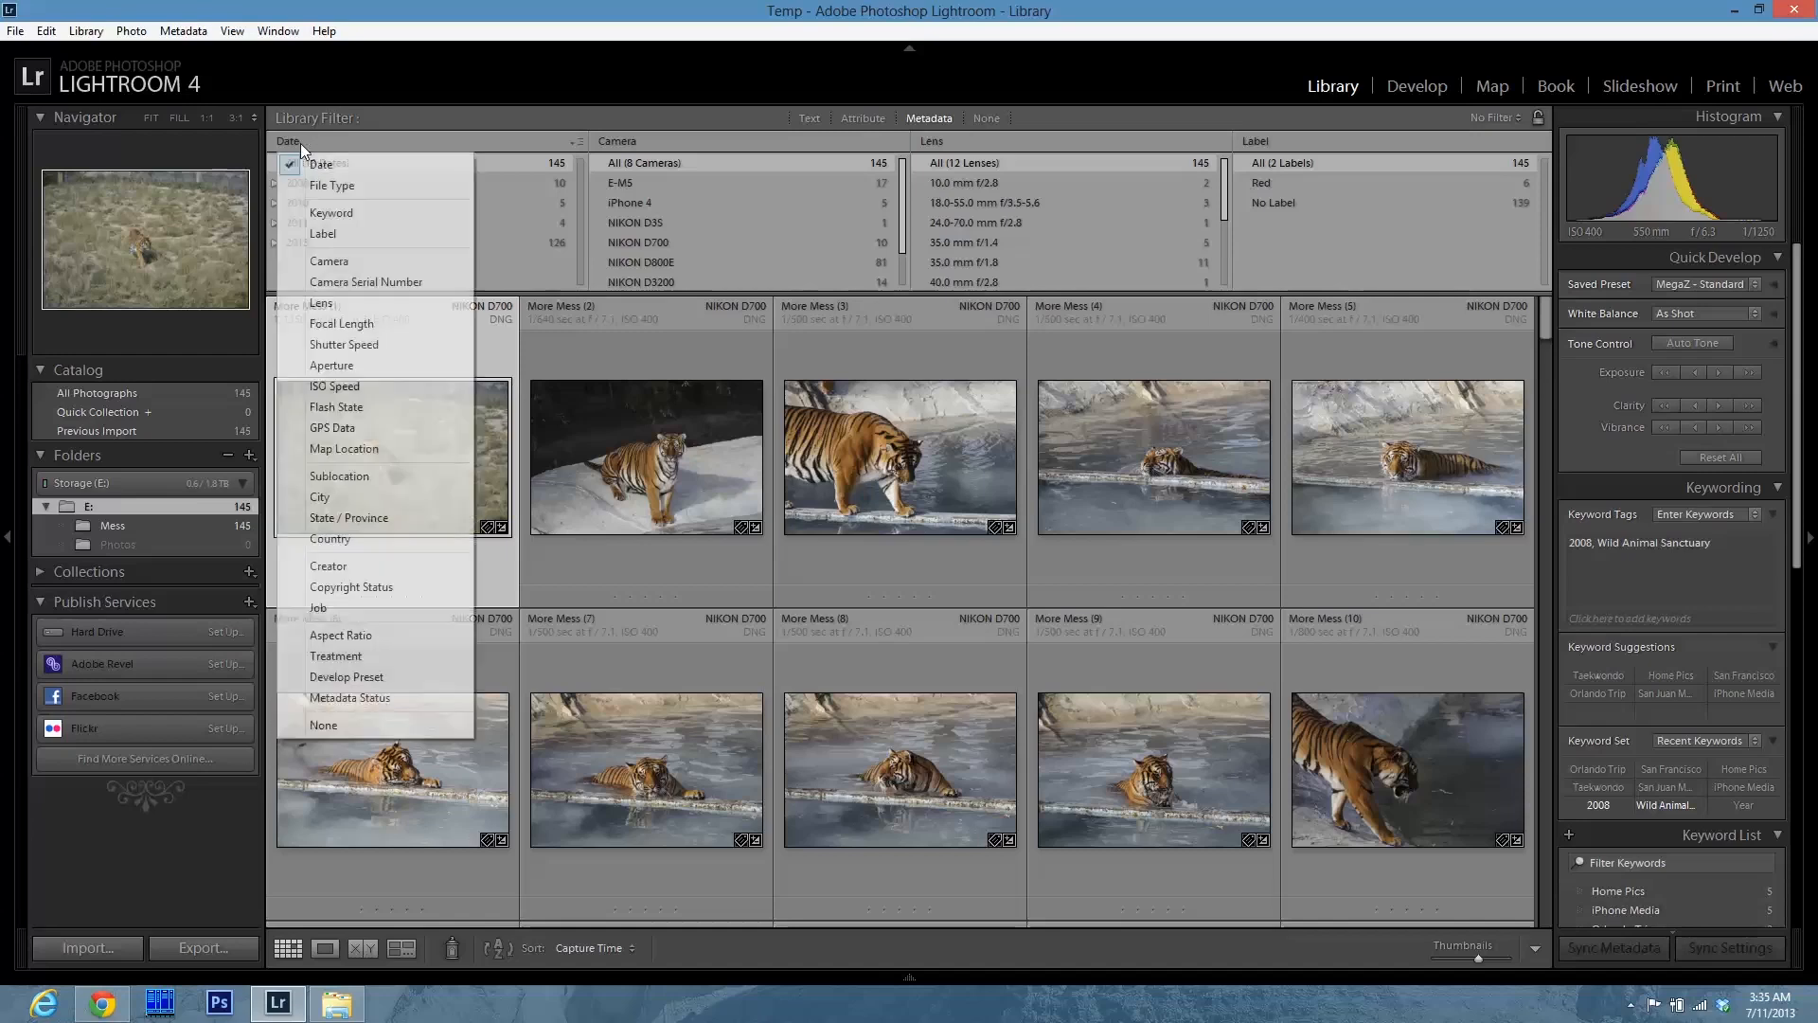
{"action": "left_click", "coordinate": [362, 8]}
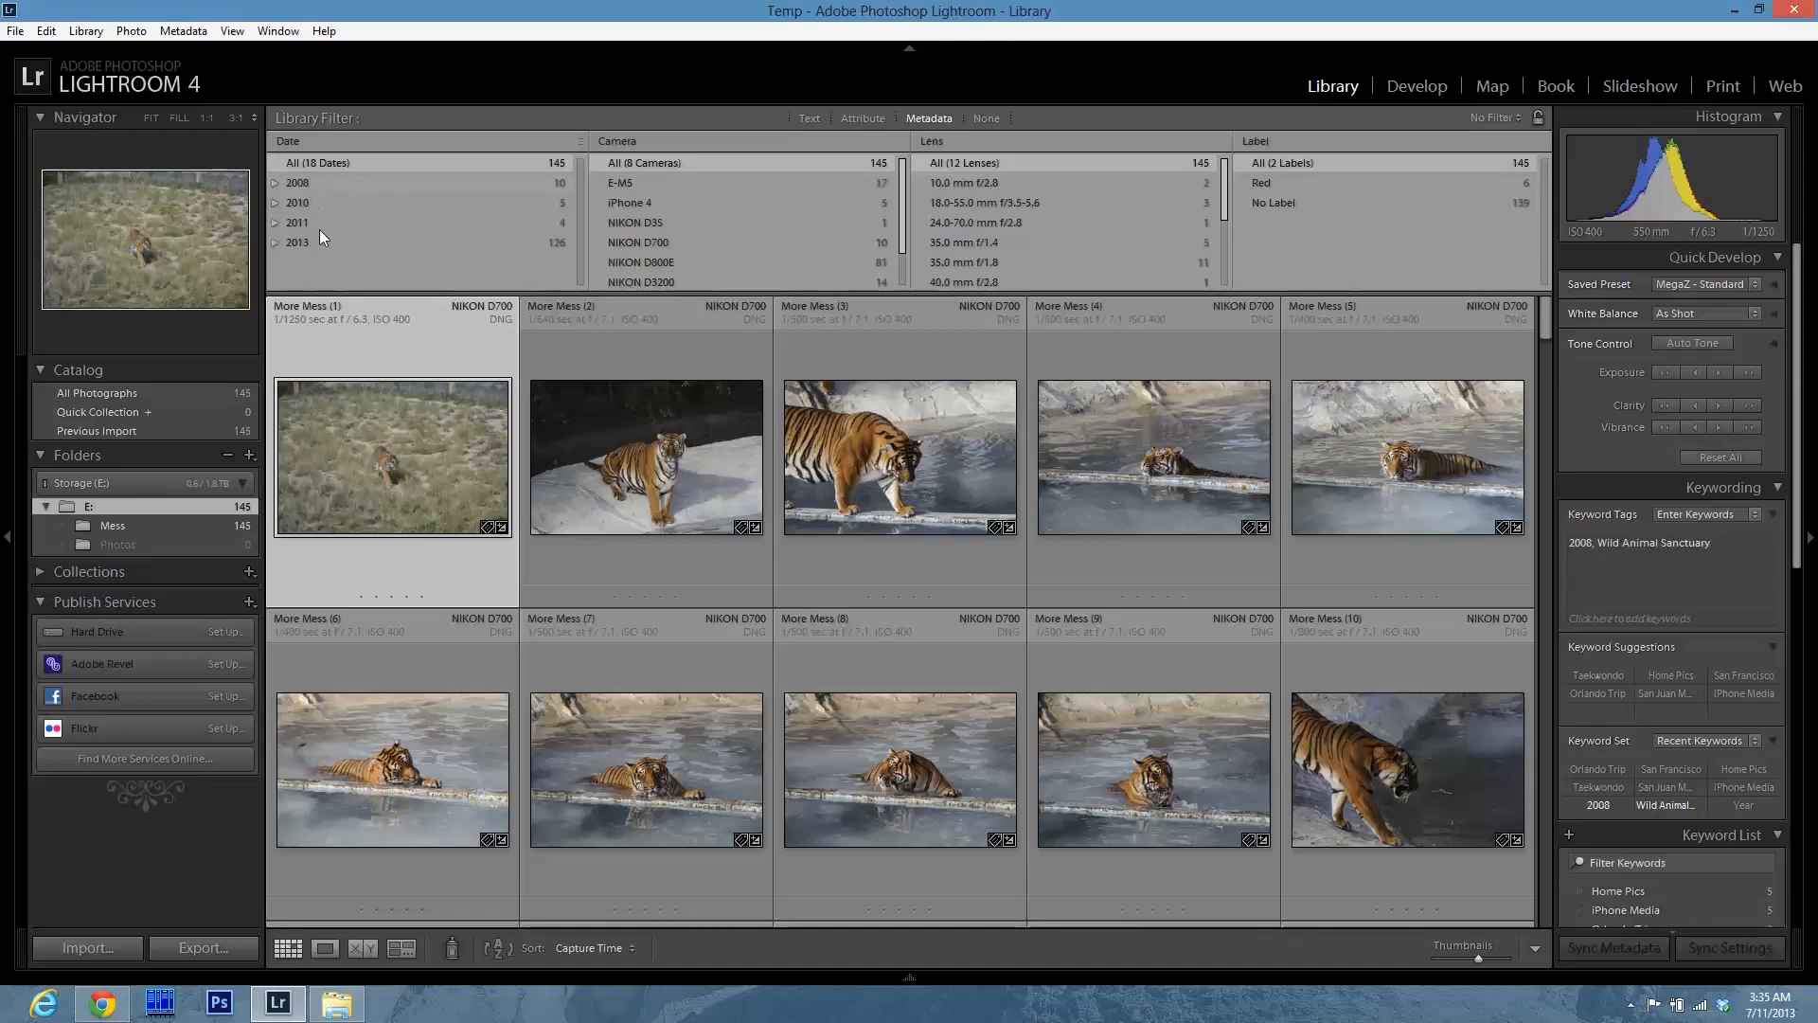
- Create a subfolder named 2008 inside the Photos folder
{"action": "right_click", "coordinate": [125, 548]}
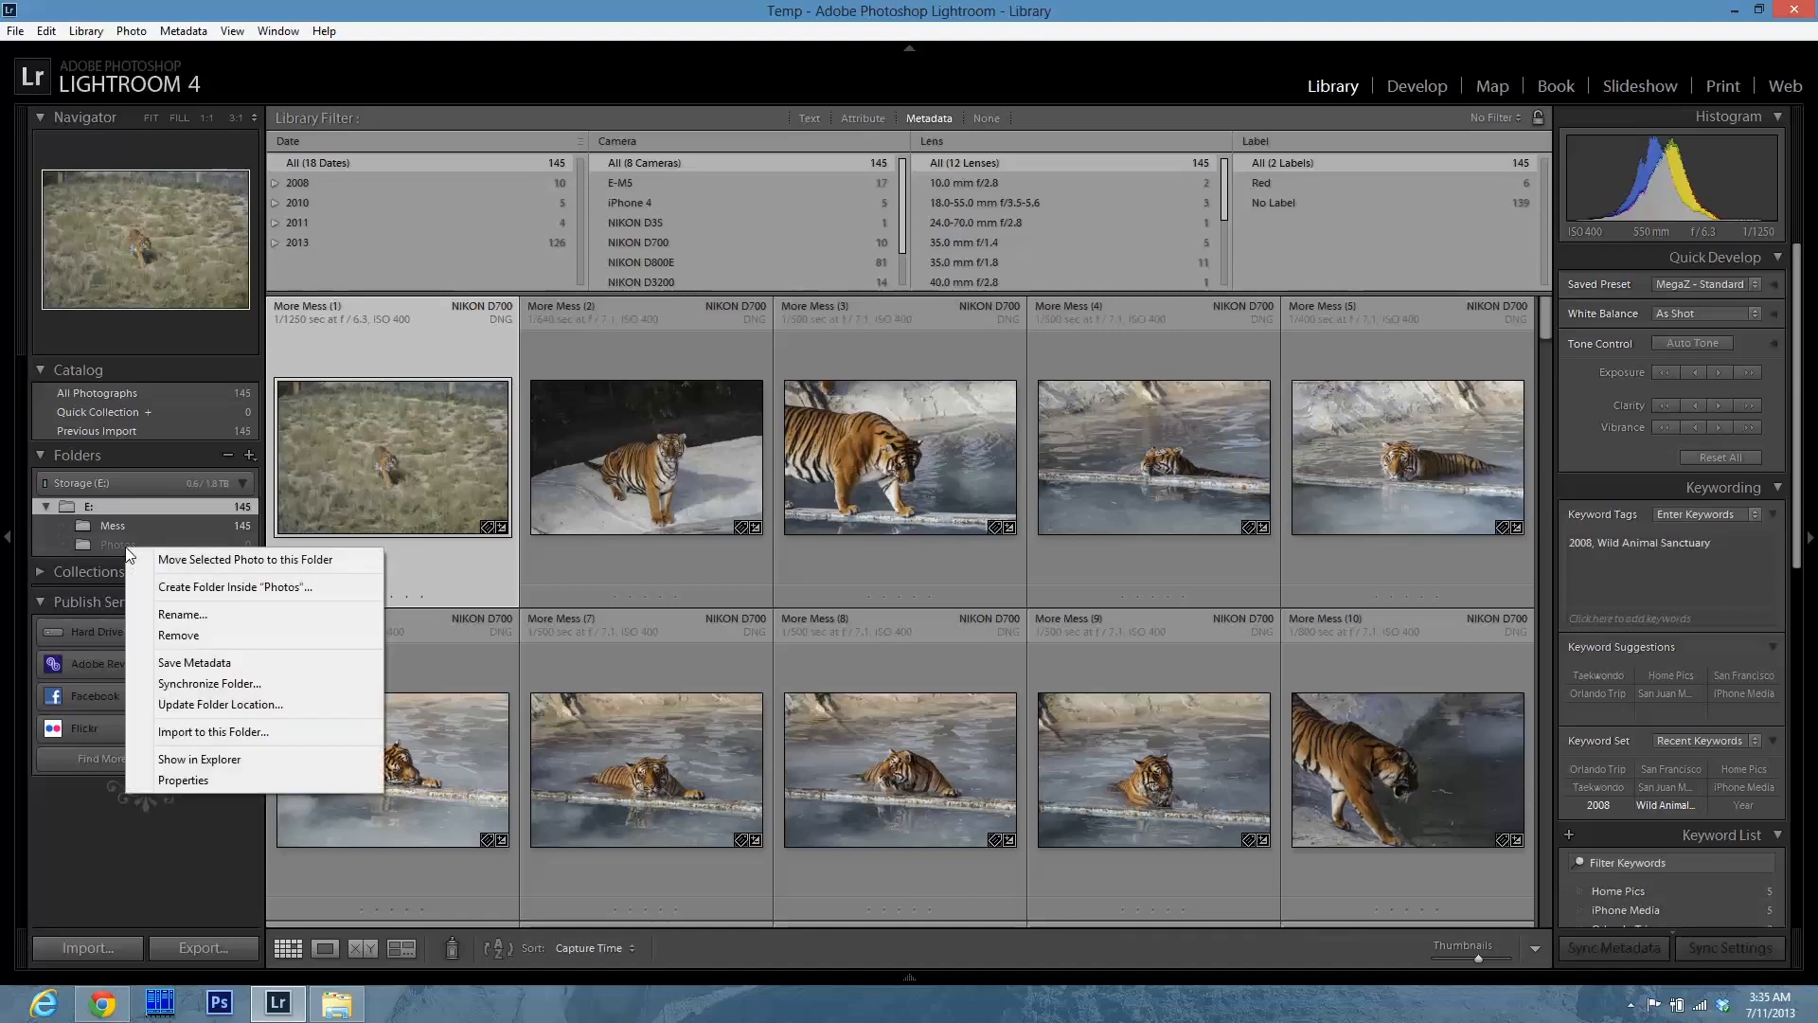
{"action": "left_click", "coordinate": [242, 591]}
{"action": "type", "text": "2008"}
{"action": "key", "text": "Return"}
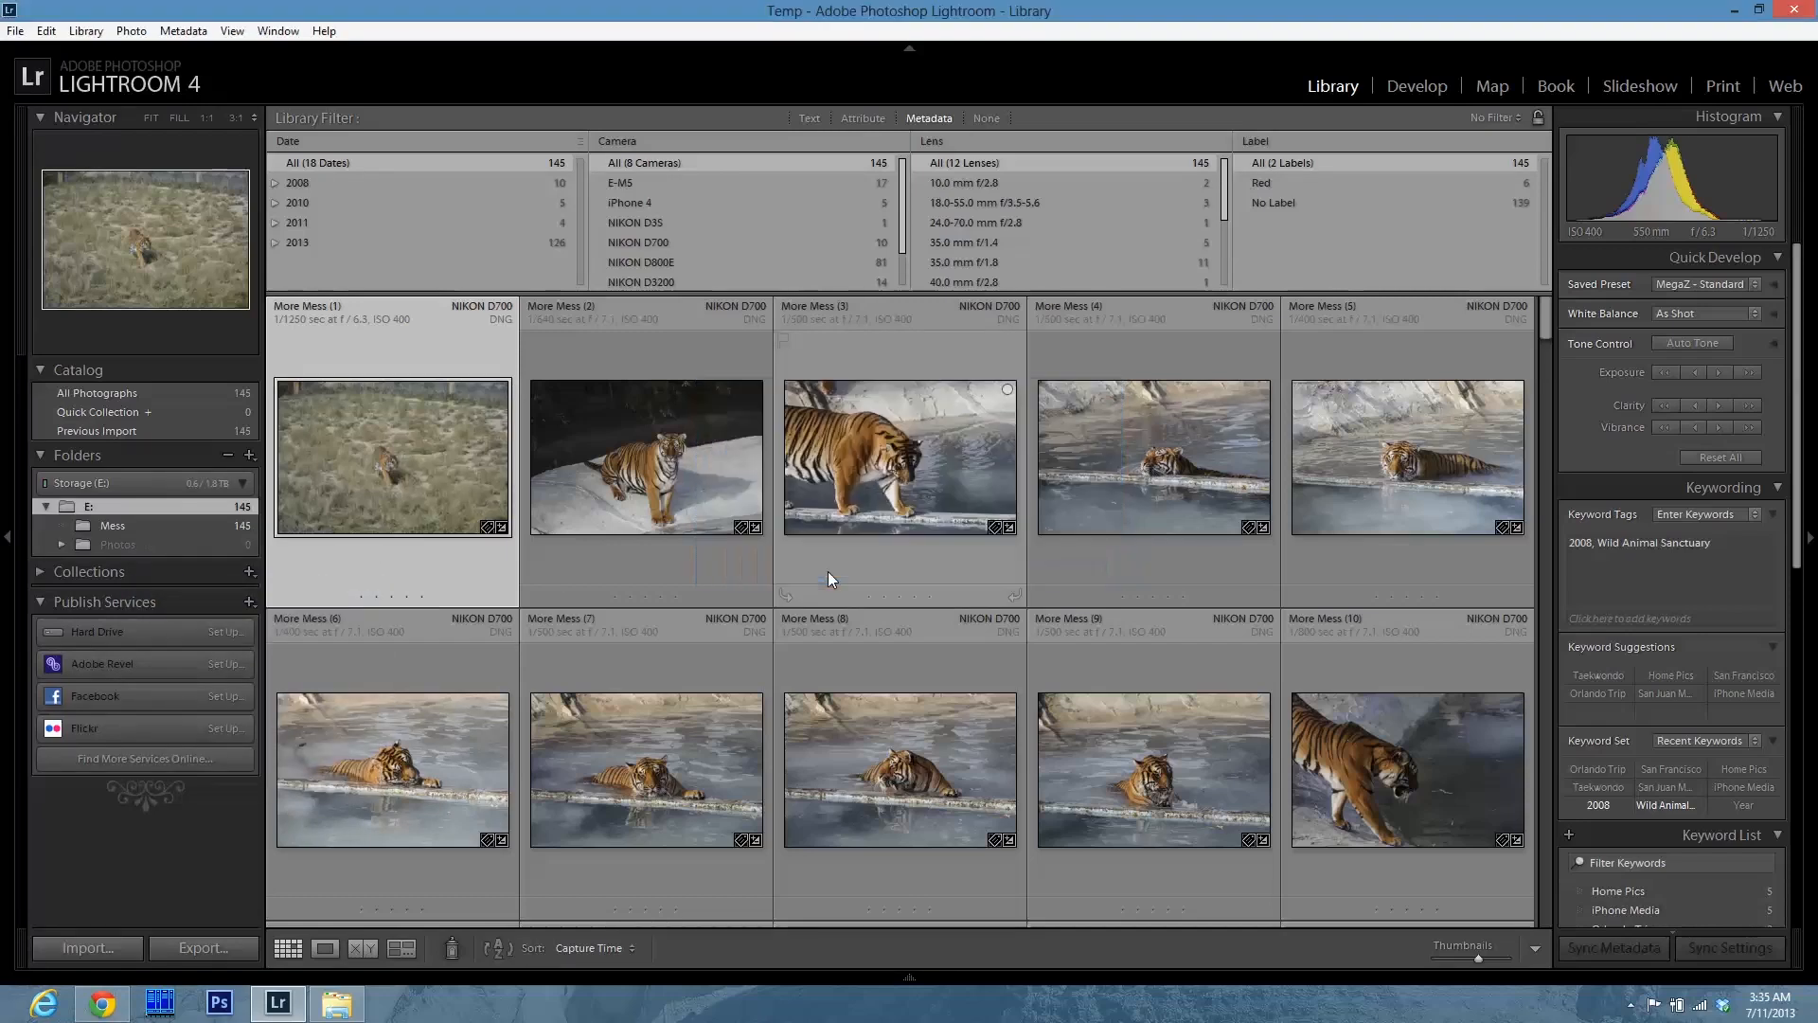
- Expand the Photos folder and create a subfolder named 2010 inside it
{"action": "left_click", "coordinate": [59, 543]}
{"action": "right_click", "coordinate": [131, 543]}
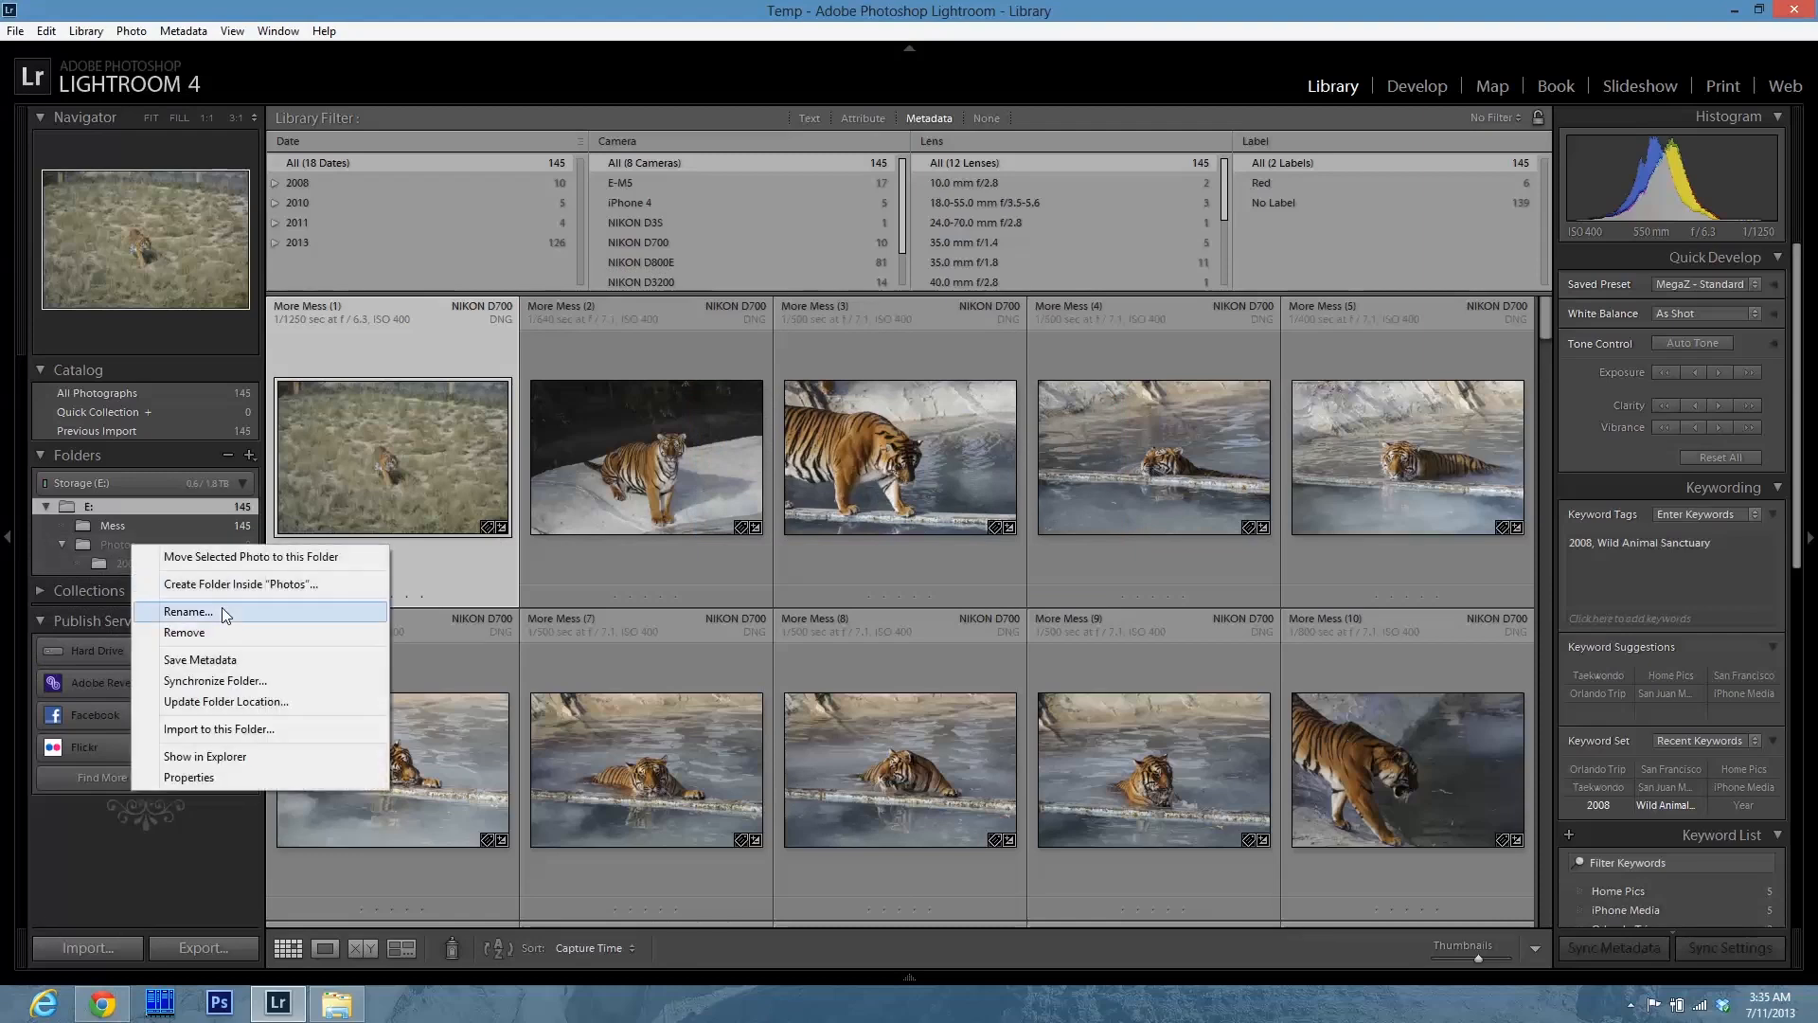
{"action": "left_click", "coordinate": [225, 583]}
{"action": "type", "text": "20"}
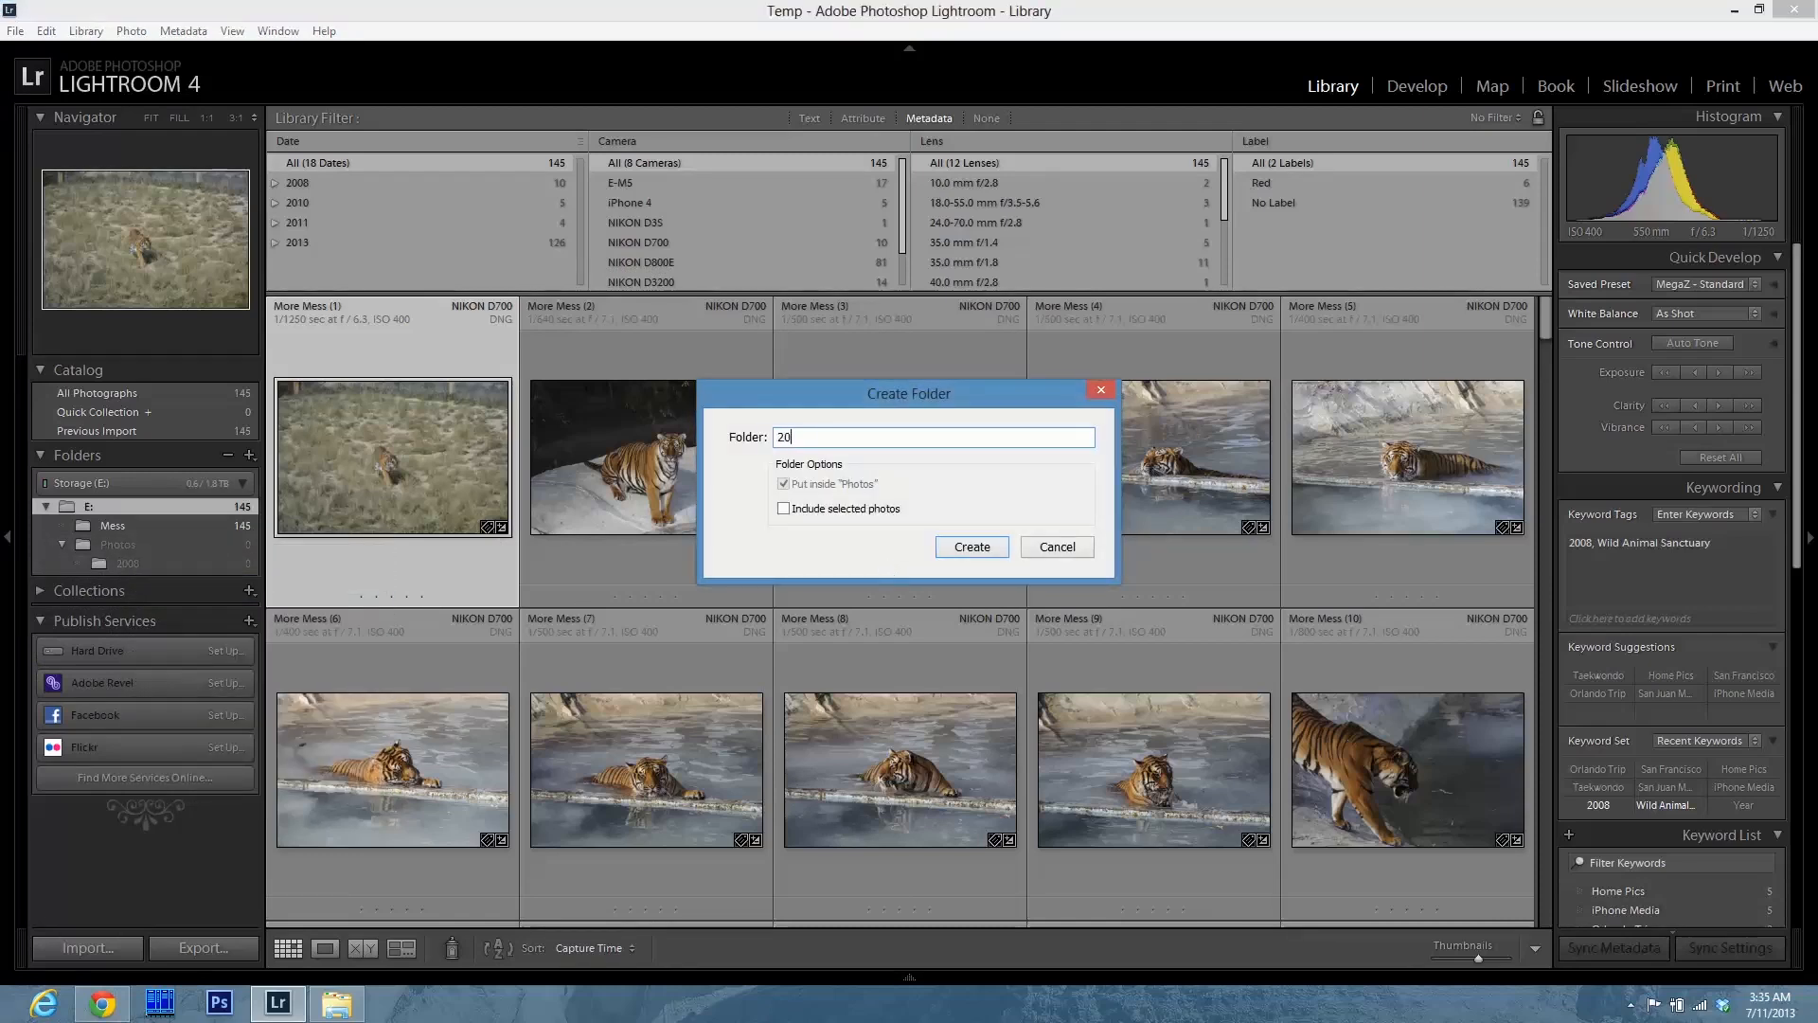
{"action": "type", "text": "10"}
{"action": "key", "text": "Return"}
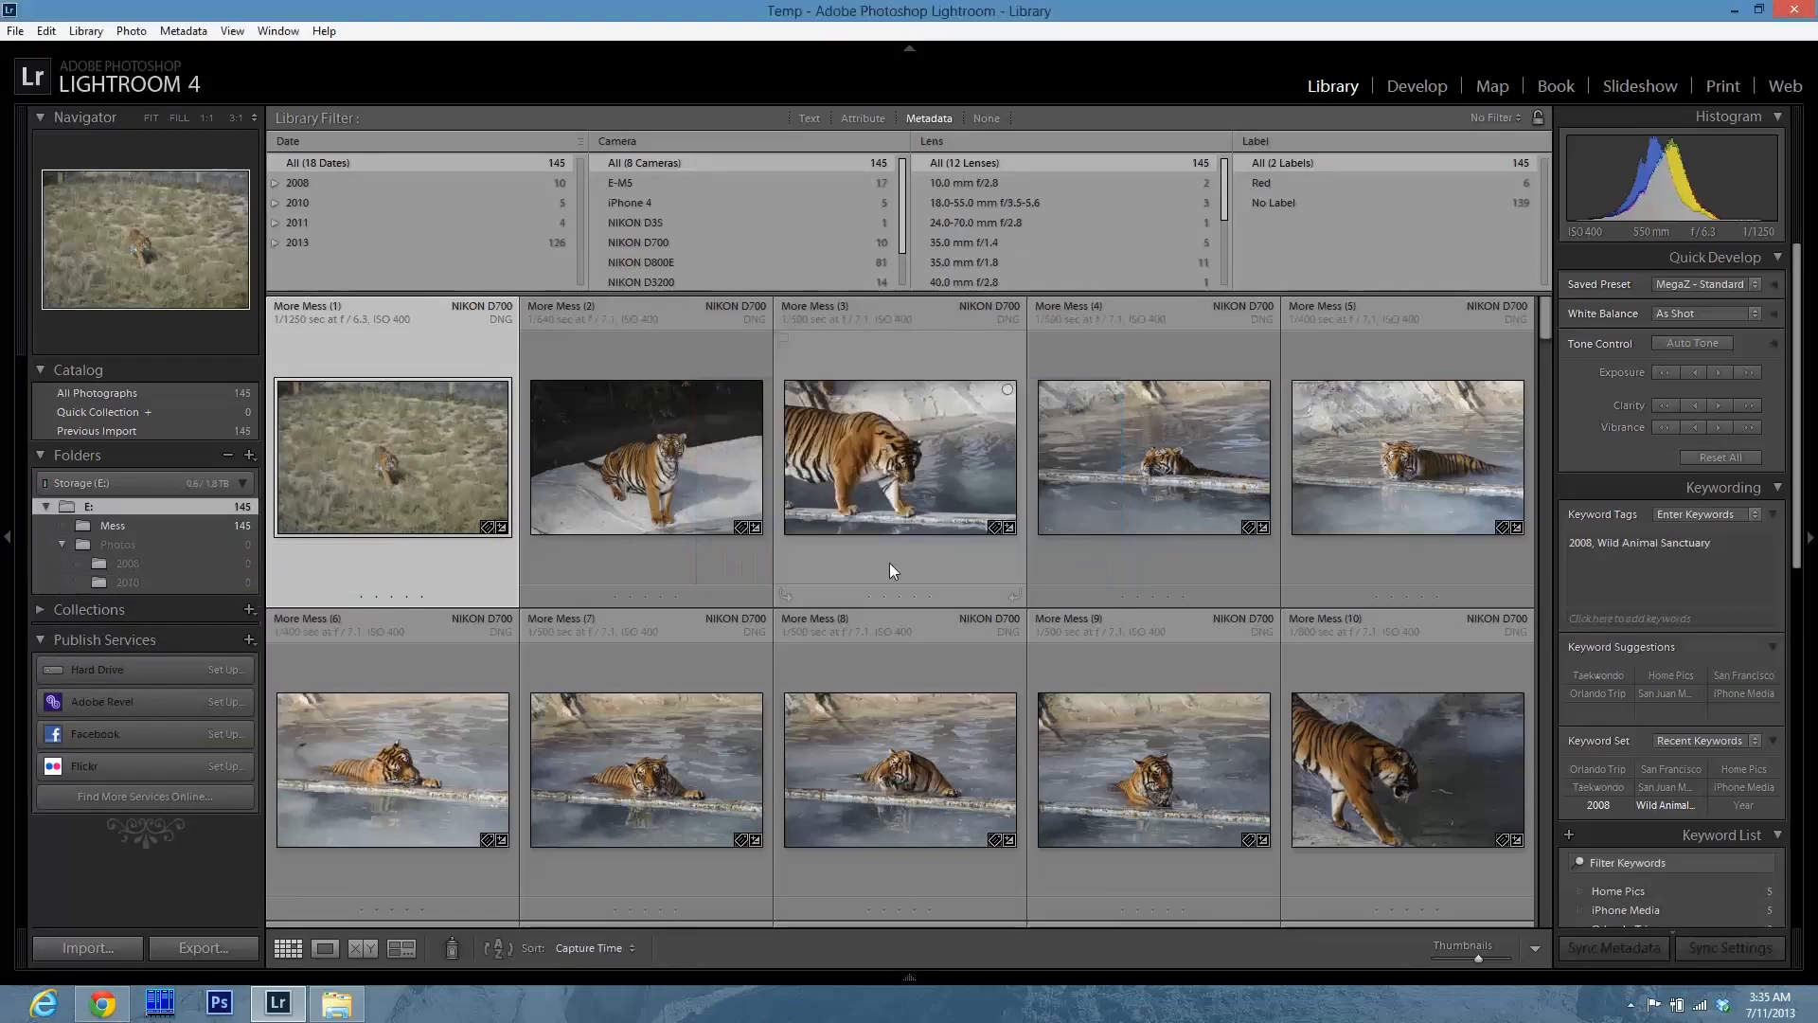
- Create a subfolder named 2011 inside the Photos folder
{"action": "right_click", "coordinate": [145, 545]}
{"action": "left_click", "coordinate": [225, 583]}
{"action": "type", "text": "201"}
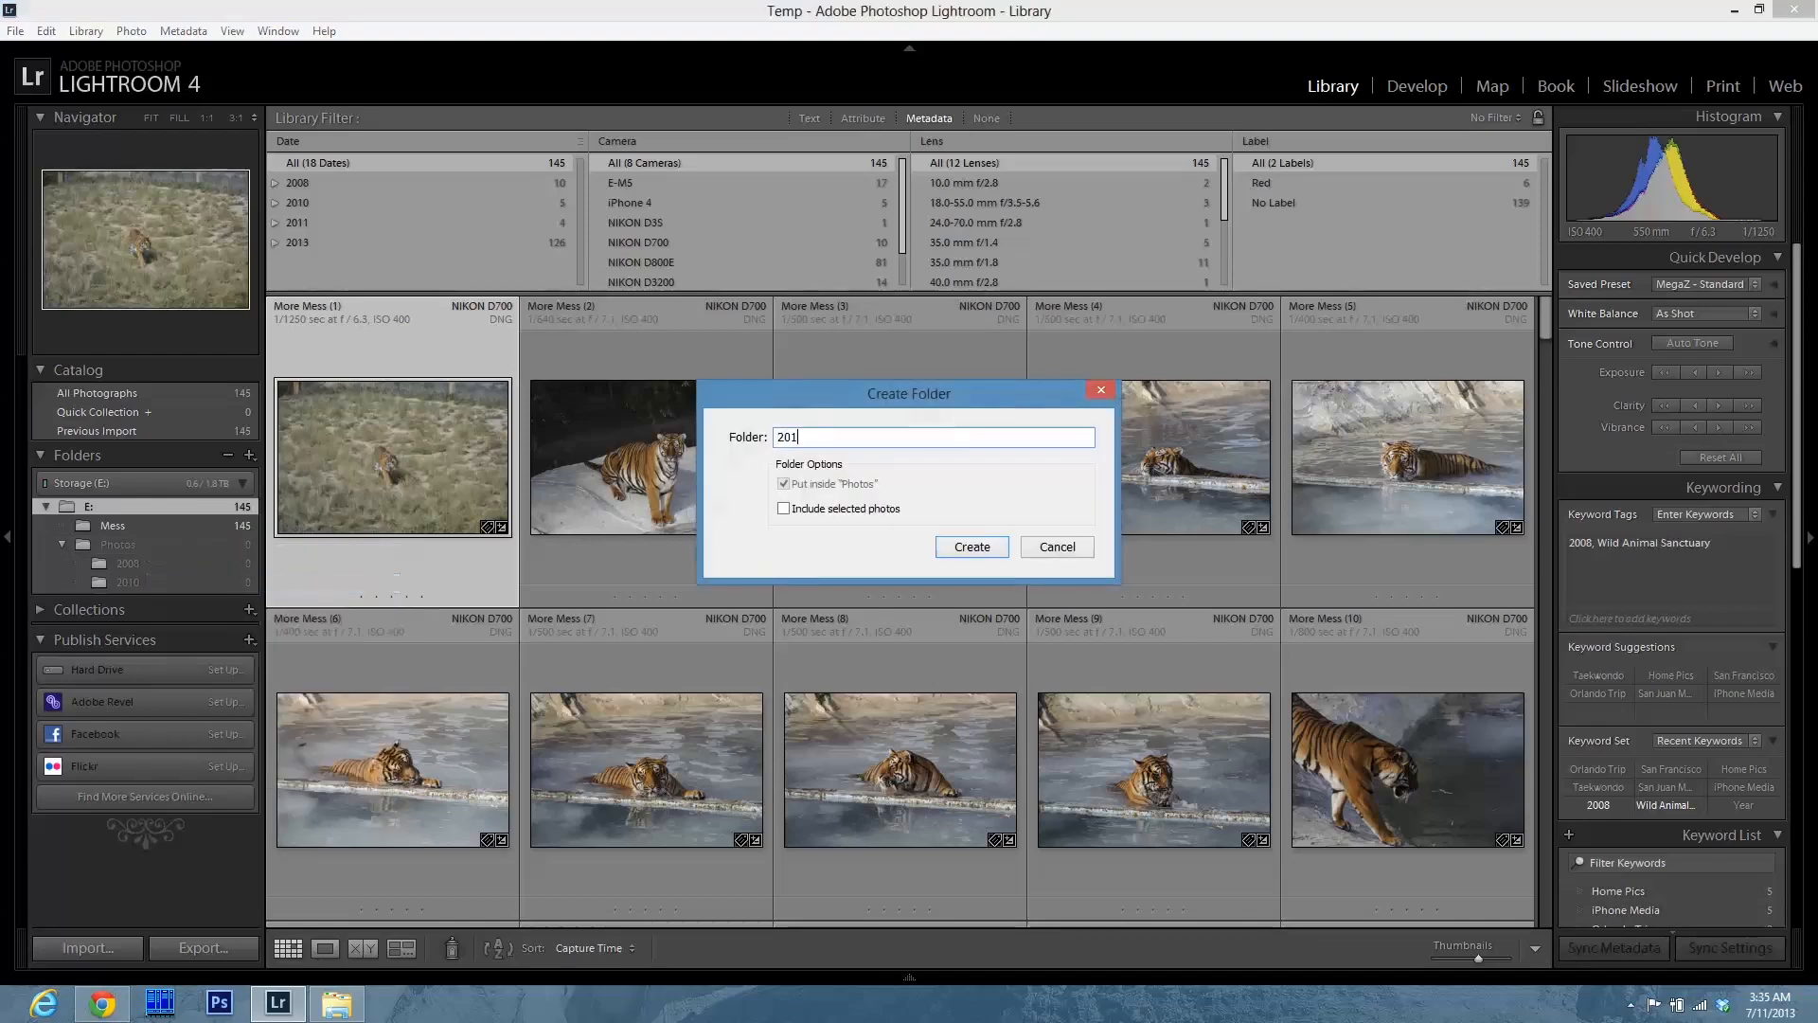
{"action": "type", "text": "1"}
{"action": "key", "text": "Return"}
- Create a subfolder named 2013 inside the Photos folder
{"action": "right_click", "coordinate": [104, 549]}
{"action": "left_click", "coordinate": [182, 593]}
{"action": "type", "text": "20"}
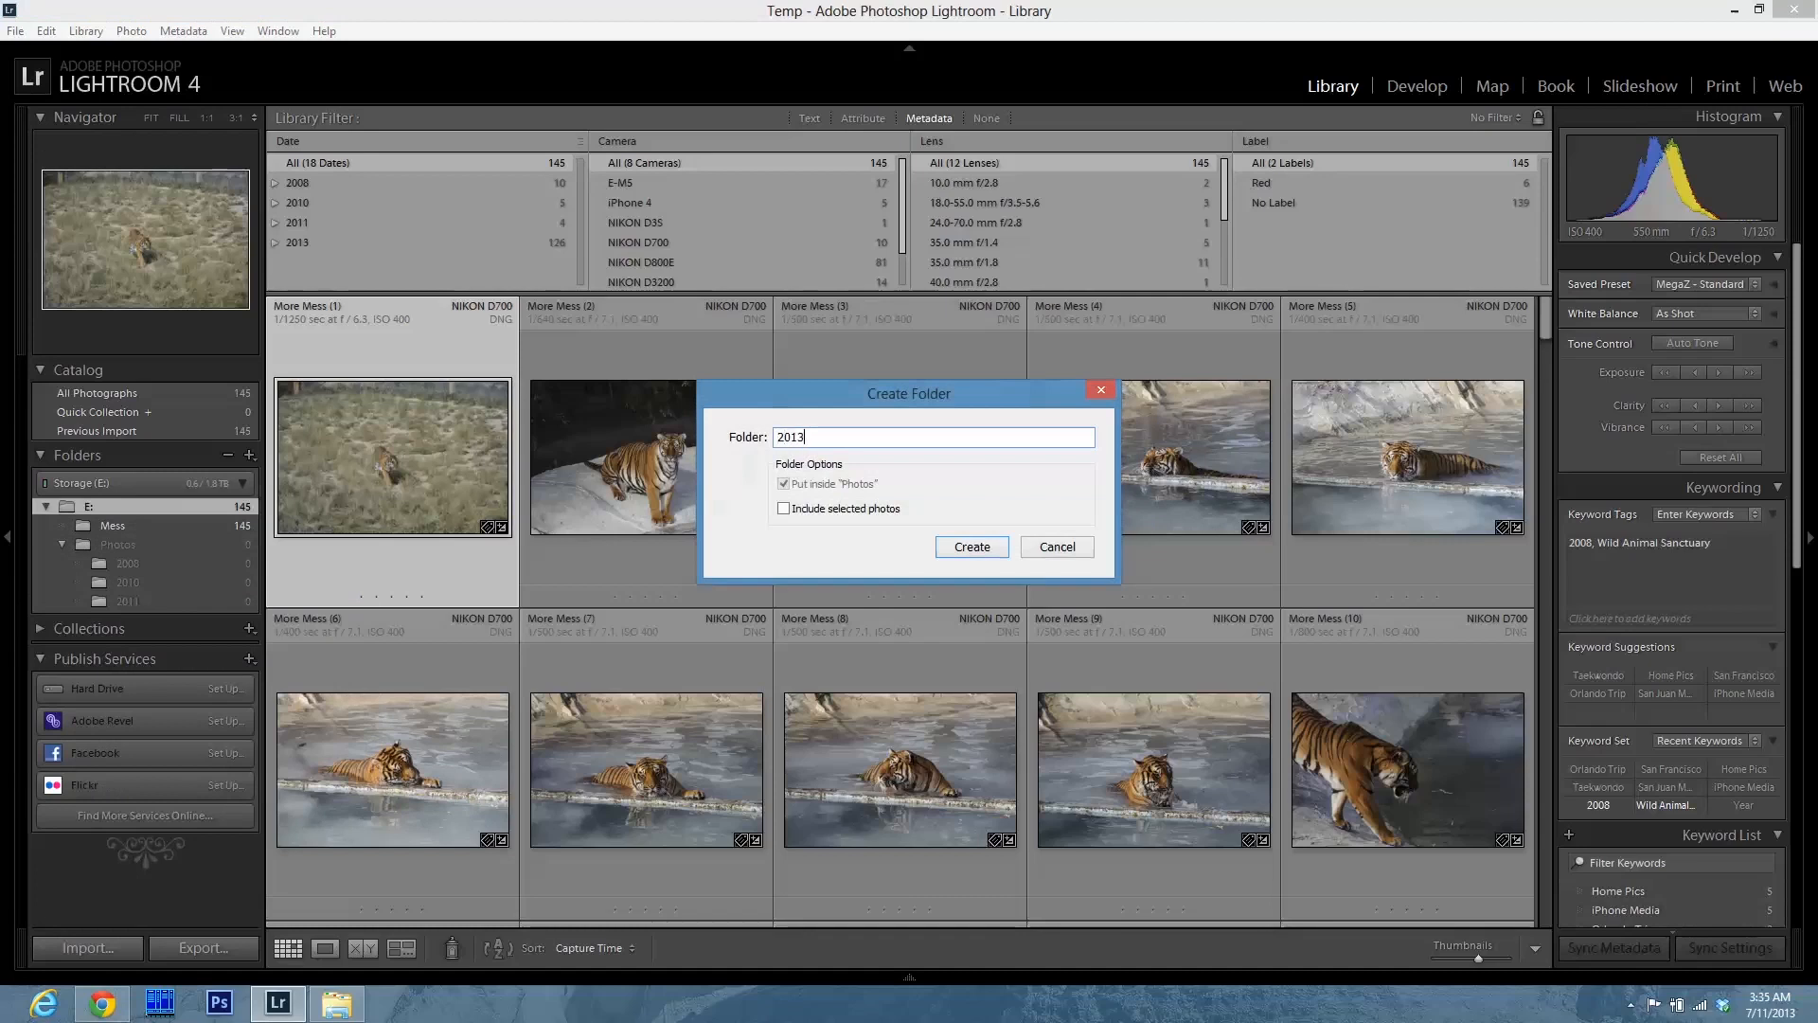
{"action": "key", "text": "Return"}
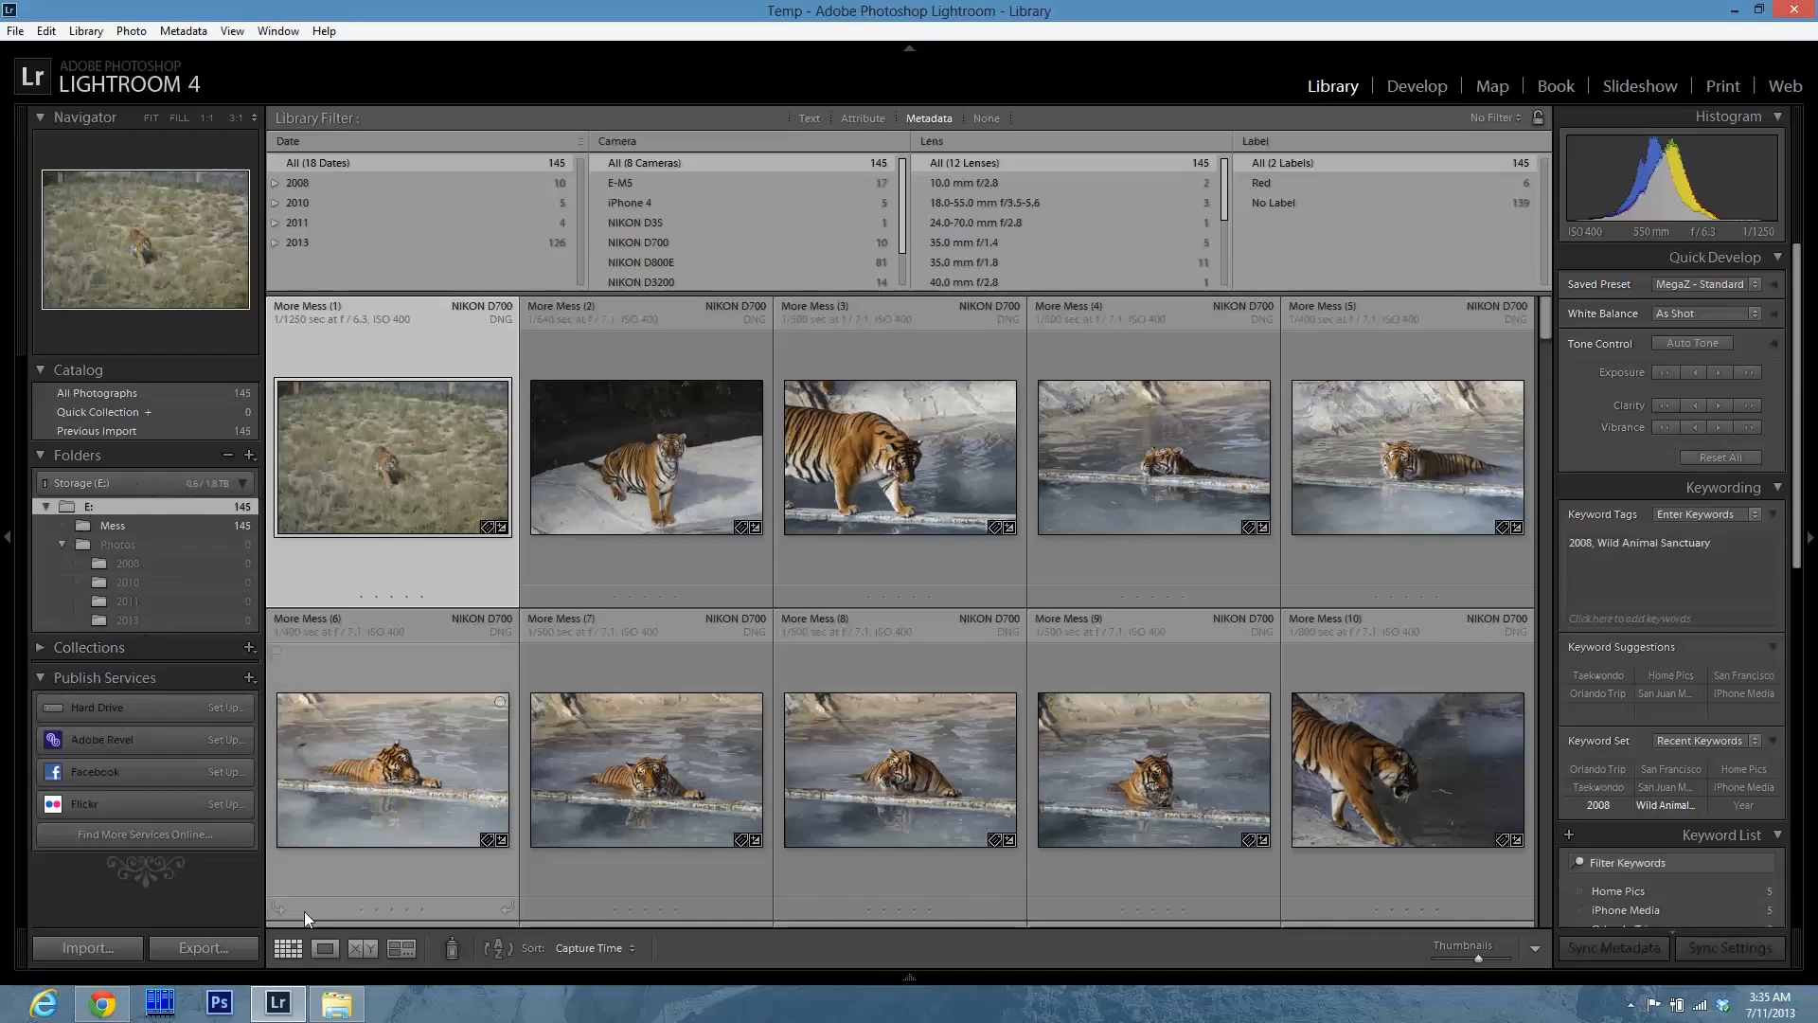
- Check the new year folders inside Photos on Storage (E:) in File Explorer and switch back to Lightroom
{"action": "left_click", "coordinate": [336, 1003]}
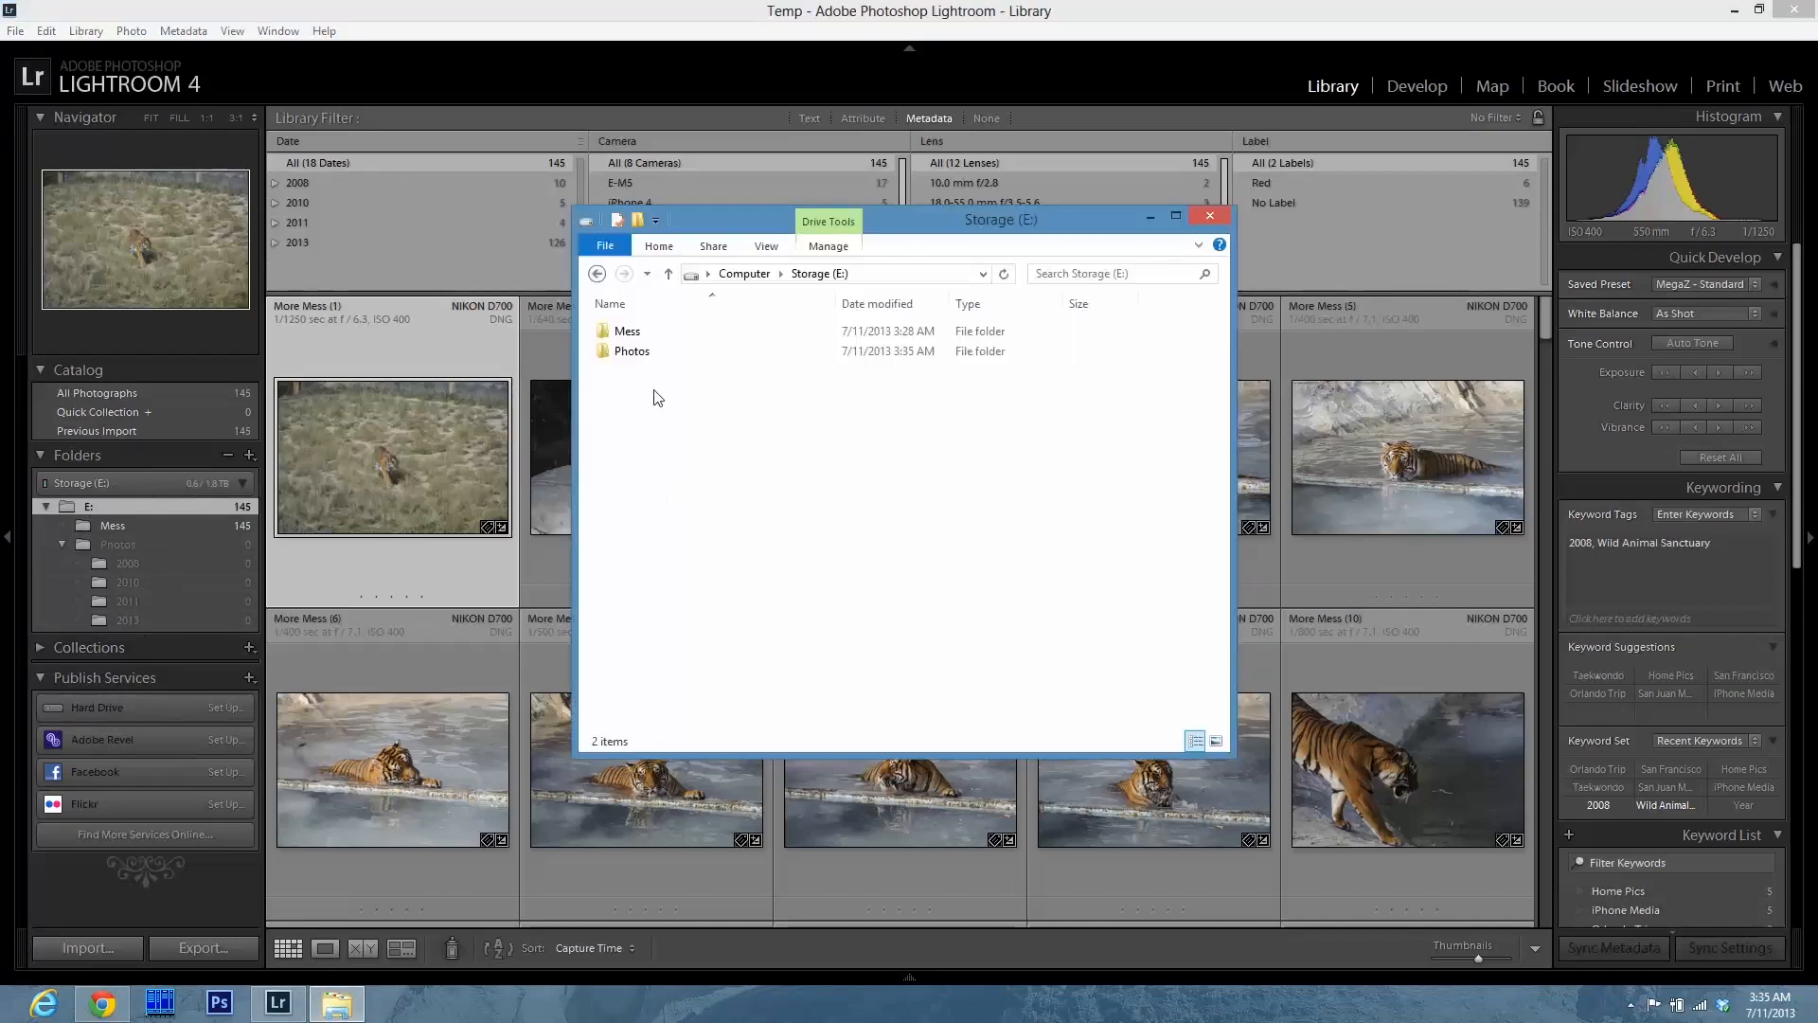
{"action": "mouse_move", "coordinate": [632, 352]}
{"action": "left_mouse_down"}
{"action": "mouse_move", "coordinate": [527, 416]}
{"action": "mouse_move", "coordinate": [111, 529]}
{"action": "mouse_move", "coordinate": [111, 549]}
{"action": "mouse_move", "coordinate": [640, 377]}
{"action": "left_mouse_up"}
{"action": "double_click", "coordinate": [633, 351]}
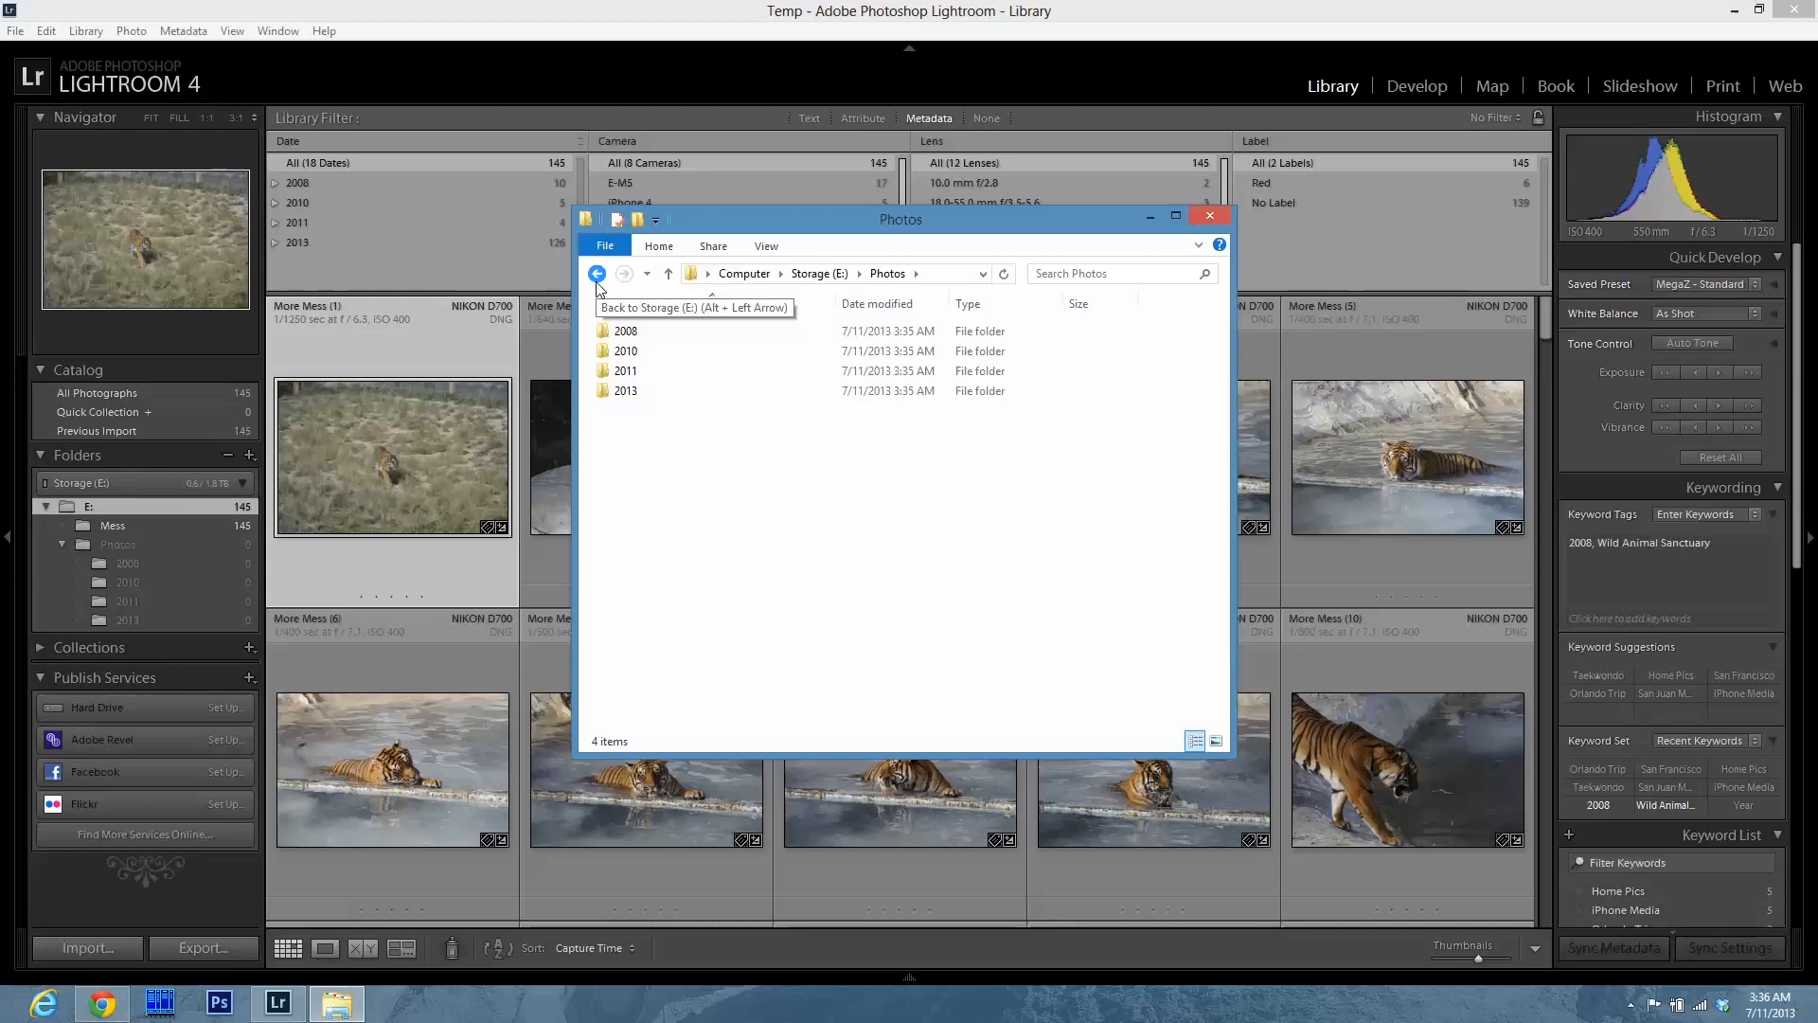
{"action": "left_click", "coordinate": [434, 4]}
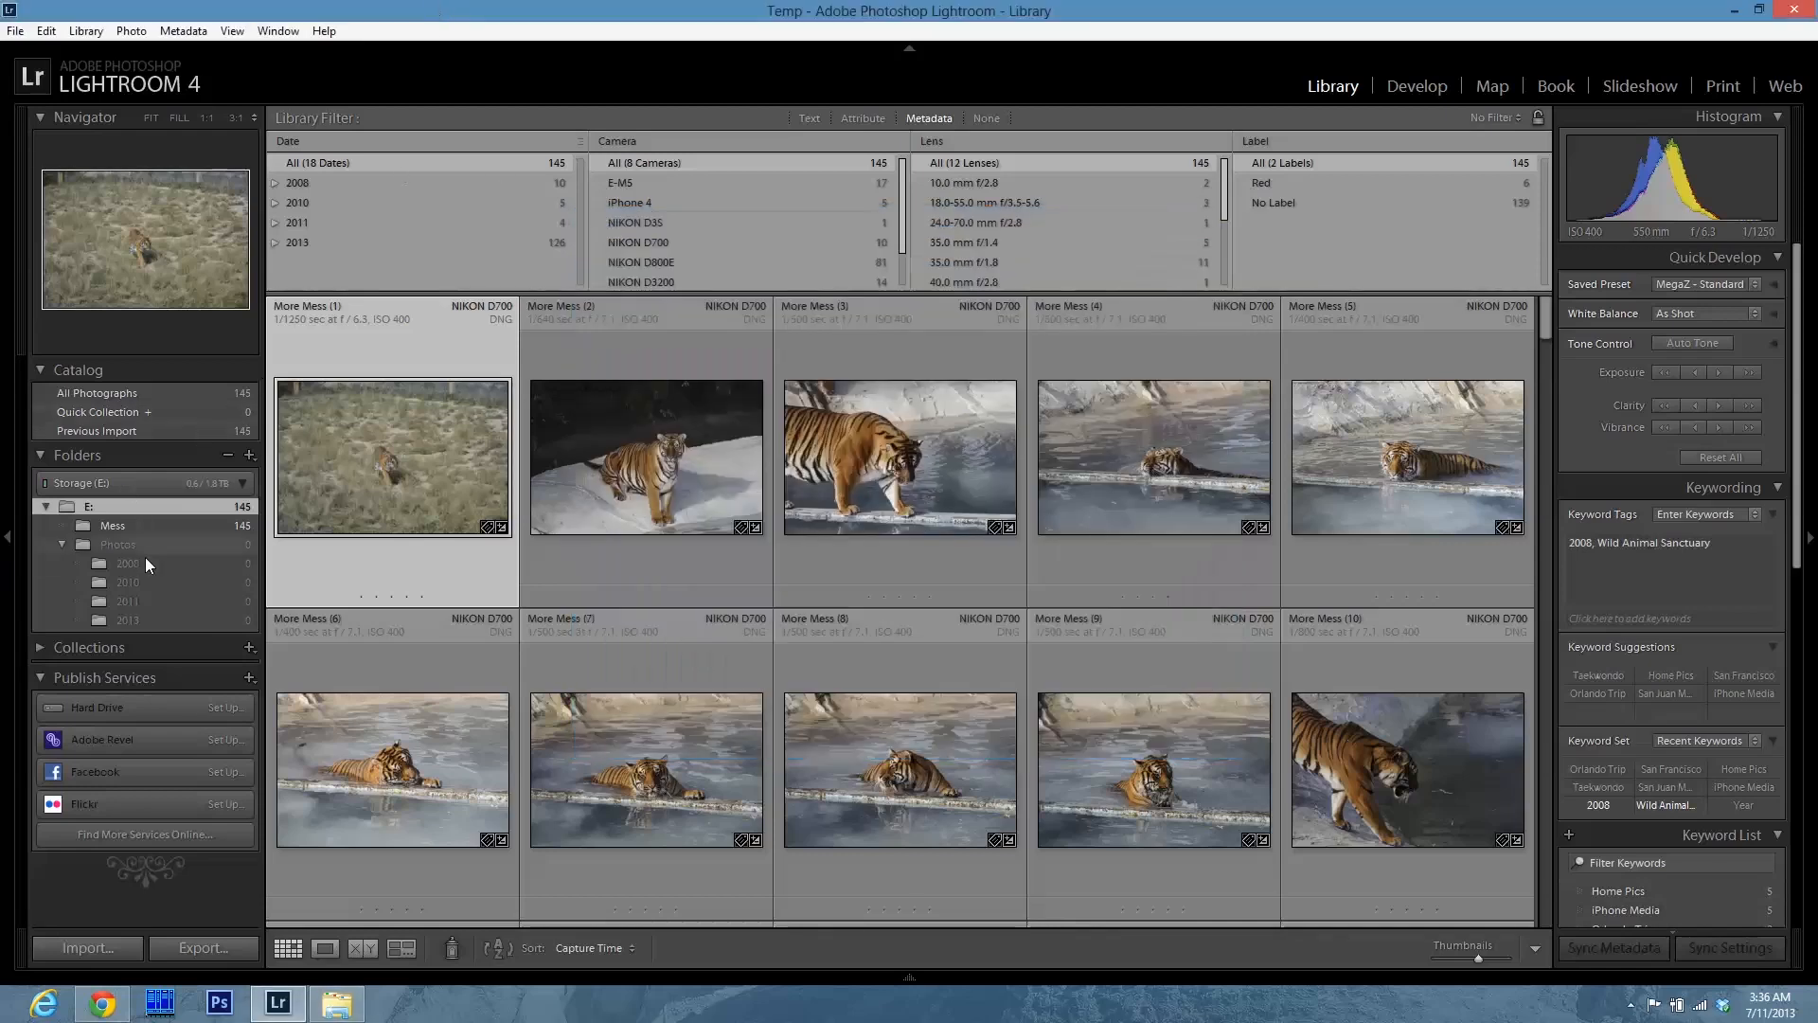
- Check the contents of the 2008 folder inside Photos in File Explorer and switch back to Lightroom
{"action": "left_click", "coordinate": [336, 1003]}
{"action": "left_click", "coordinate": [639, 335]}
{"action": "double_click", "coordinate": [640, 336]}
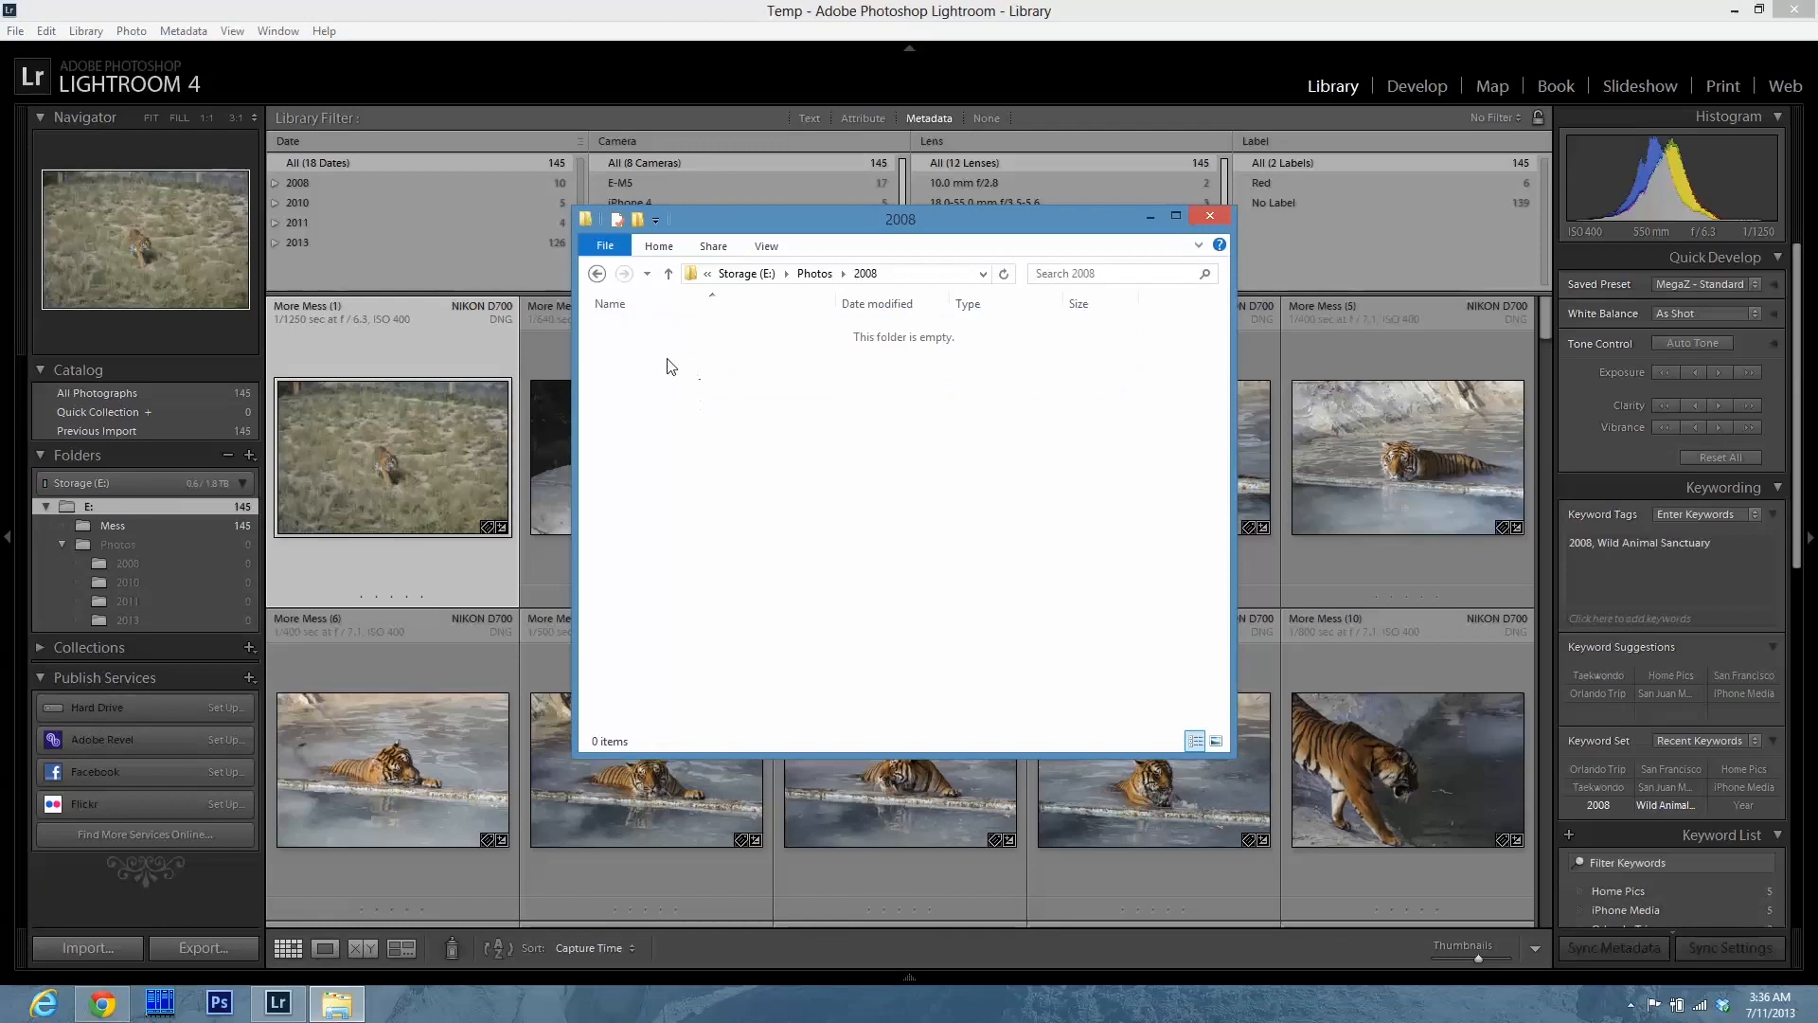
{"action": "left_click", "coordinate": [571, 28]}
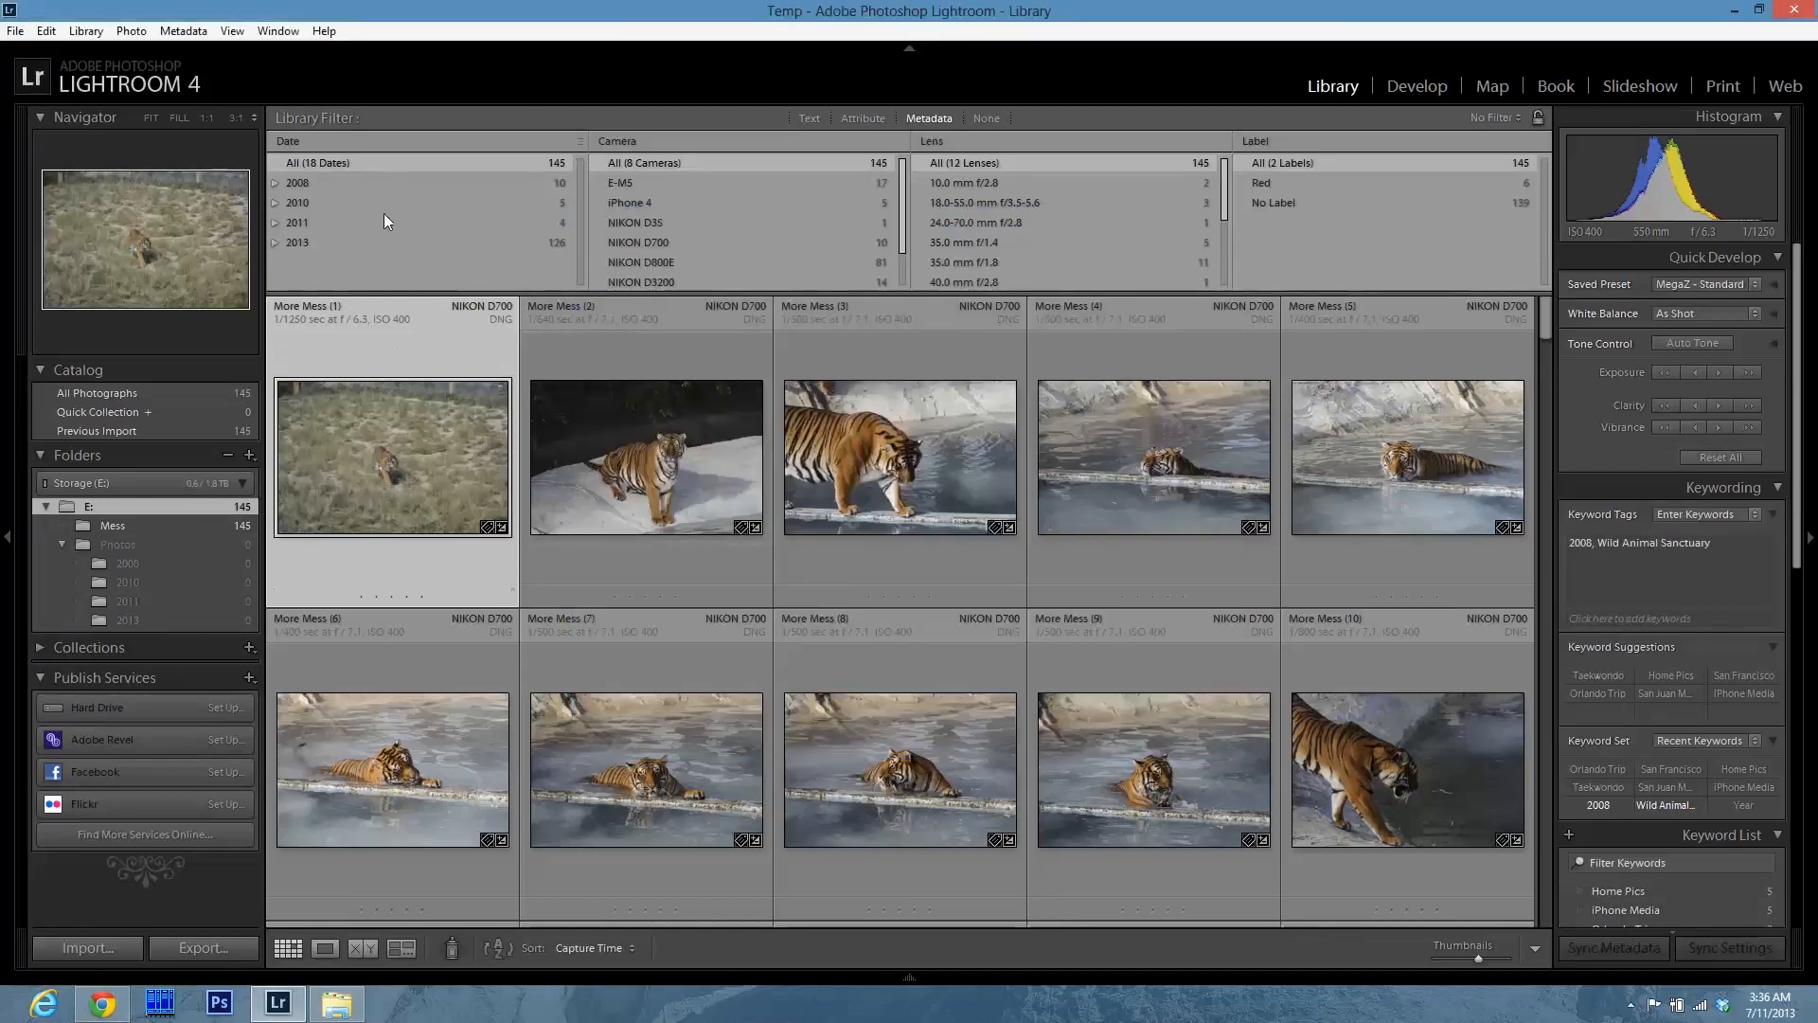
- Filter to the 2008 photos, select them all, move them into a new Wildlife Sanctuary folder inside 2008, and expand 2008
{"action": "left_click", "coordinate": [342, 178]}
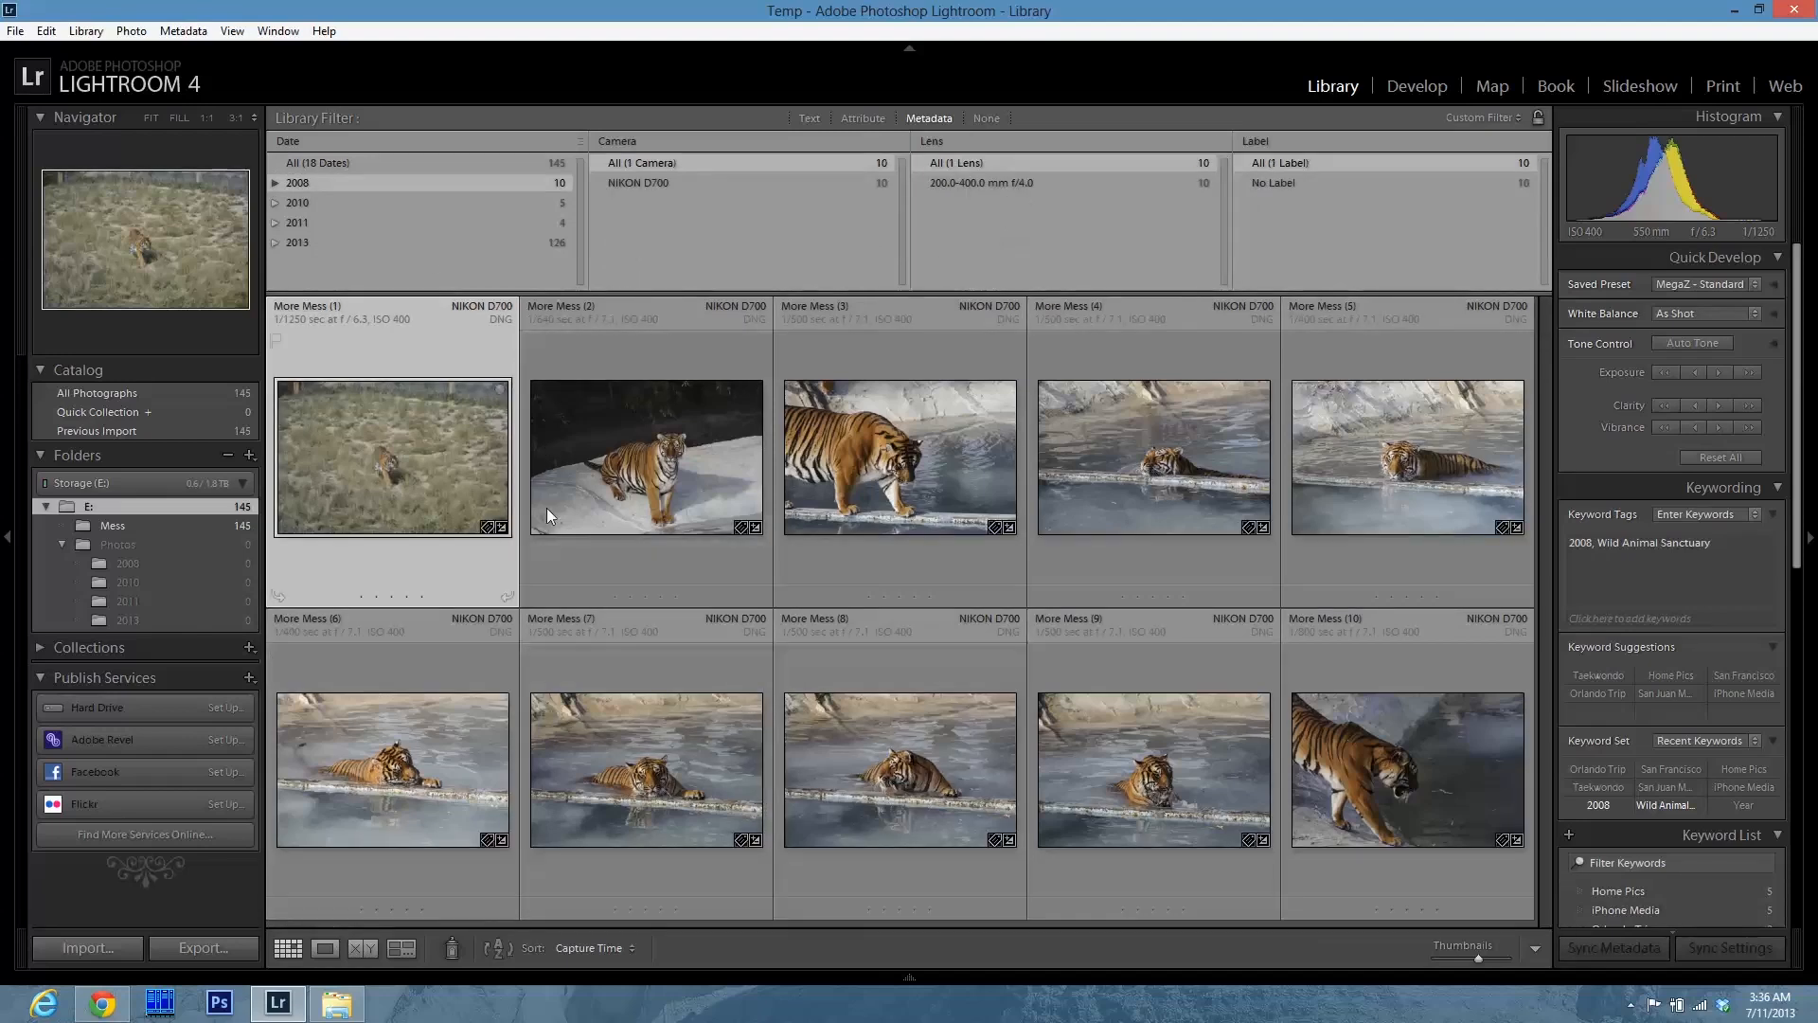
{"action": "key", "text": "ctrl+a"}
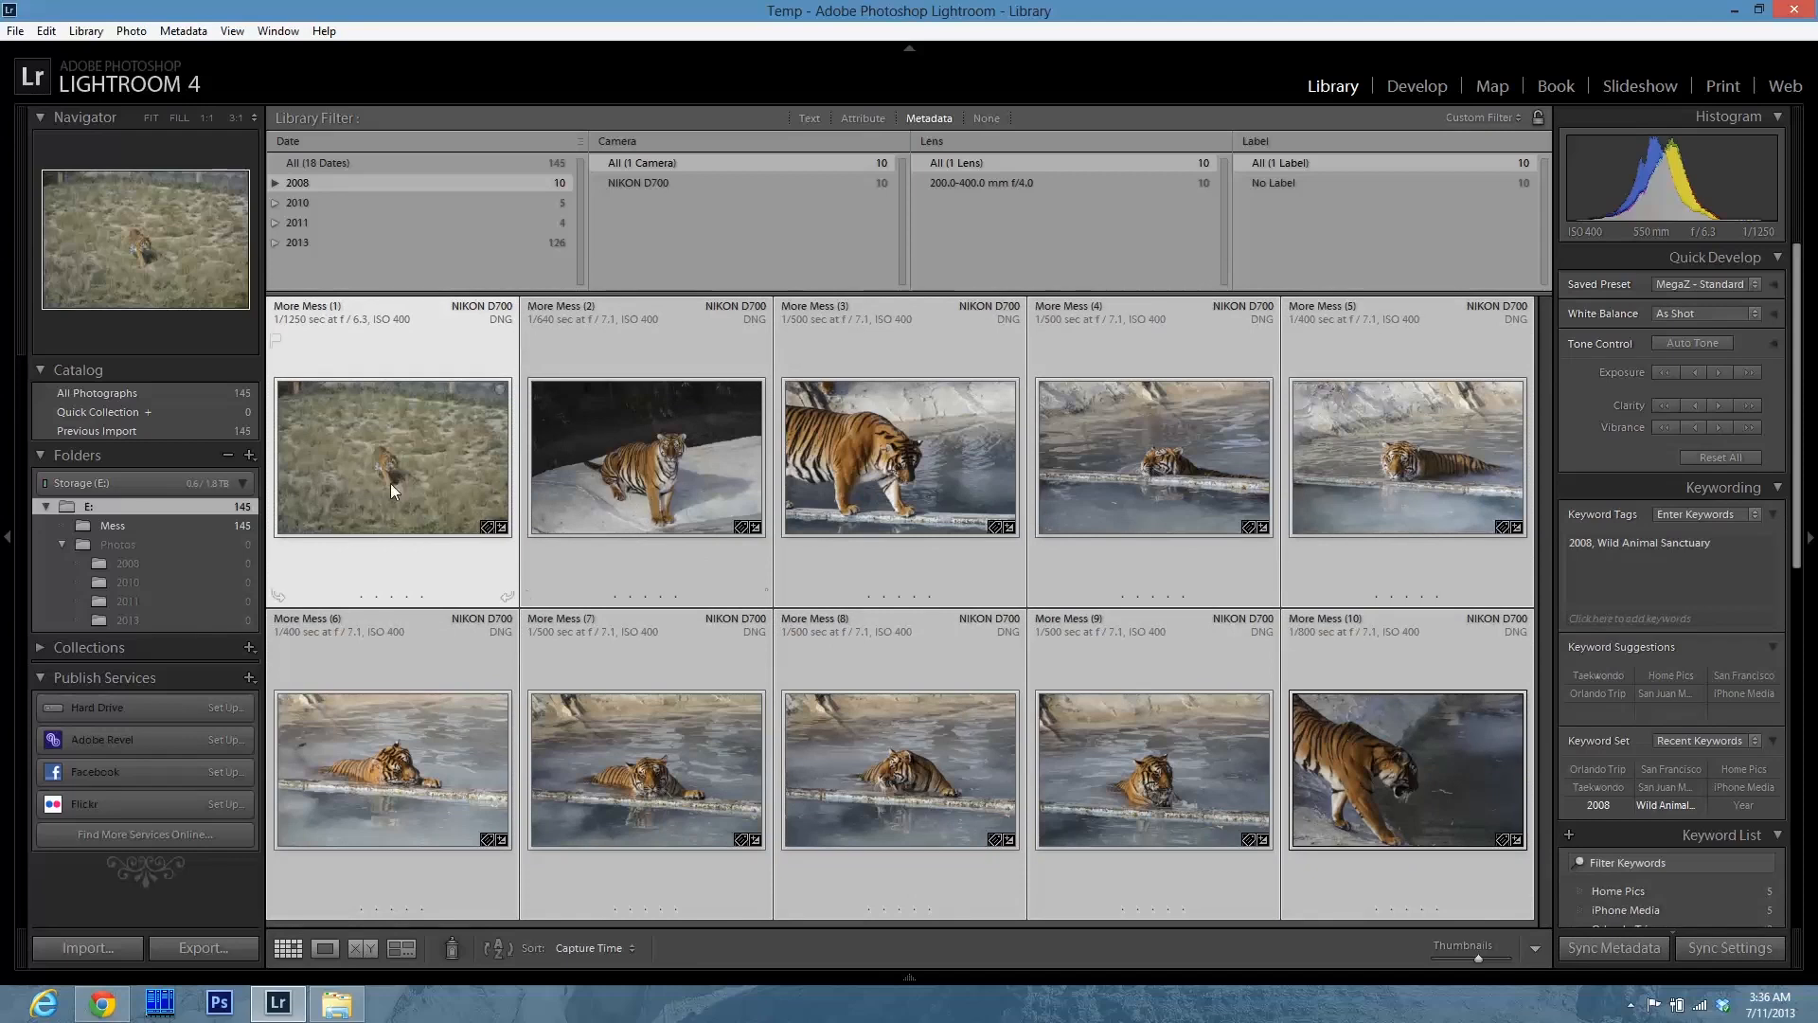
{"action": "right_click", "coordinate": [133, 566]}
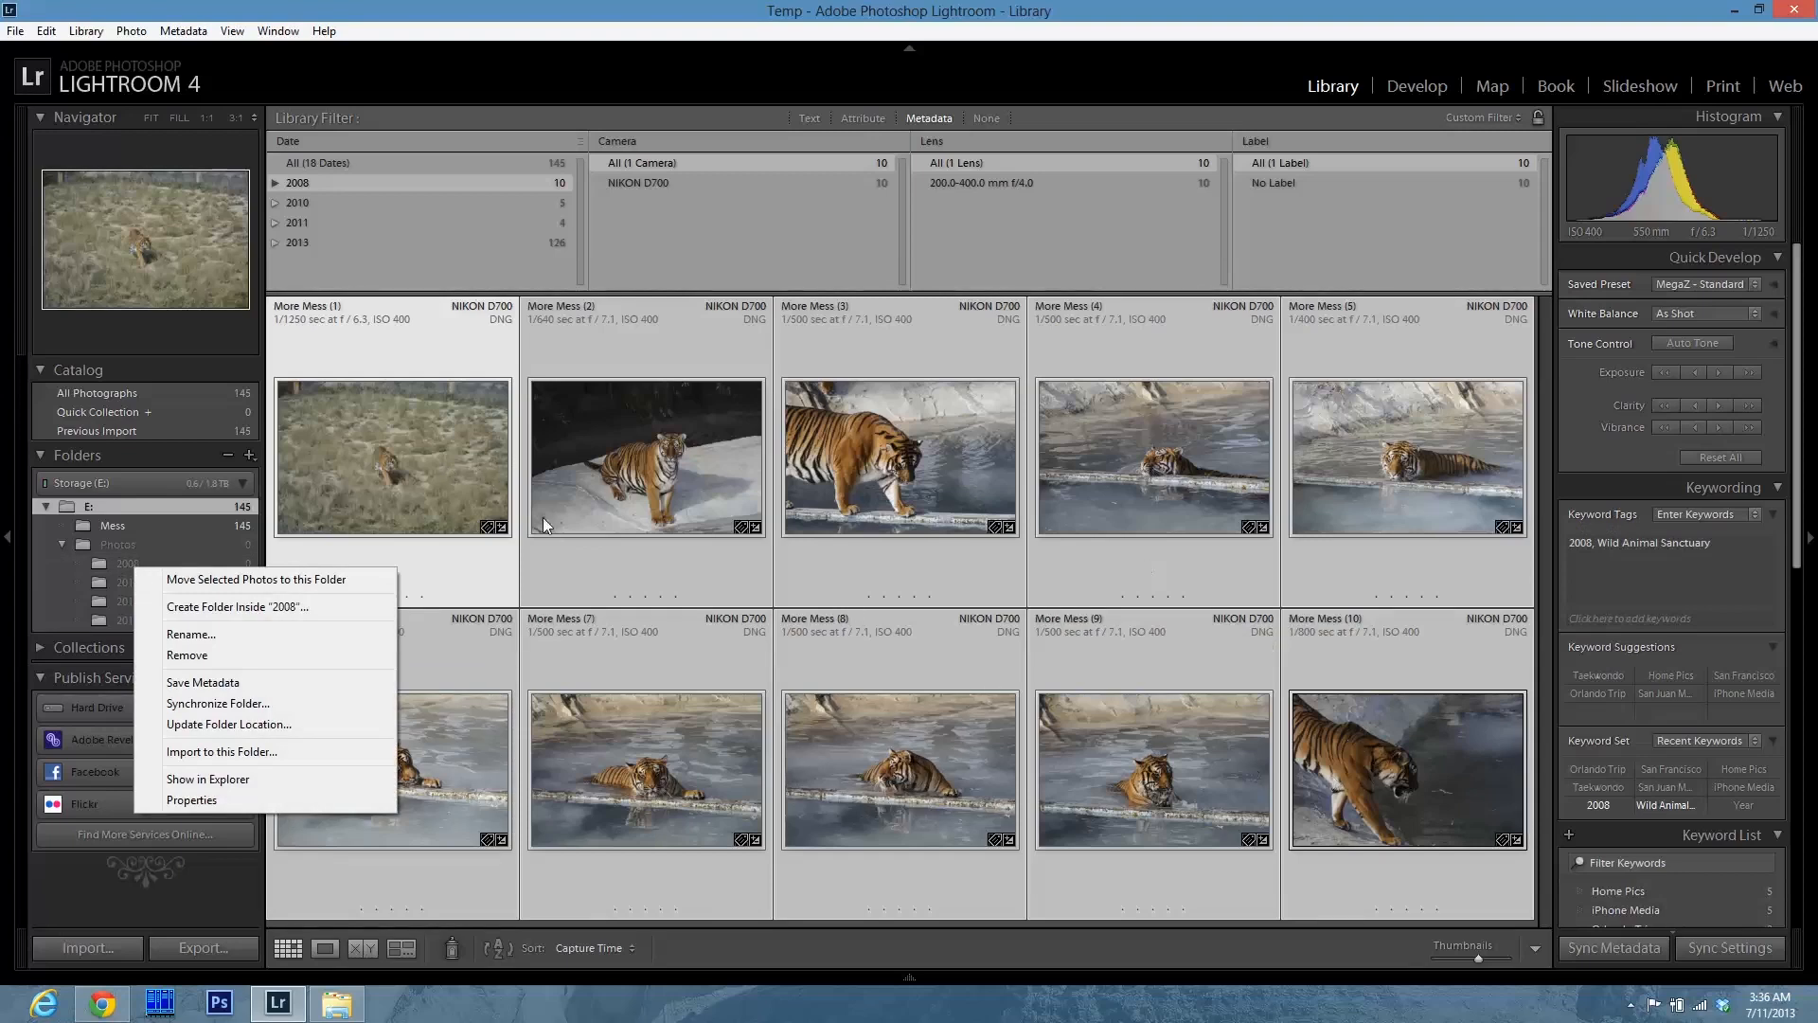
{"action": "left_click", "coordinate": [203, 610]}
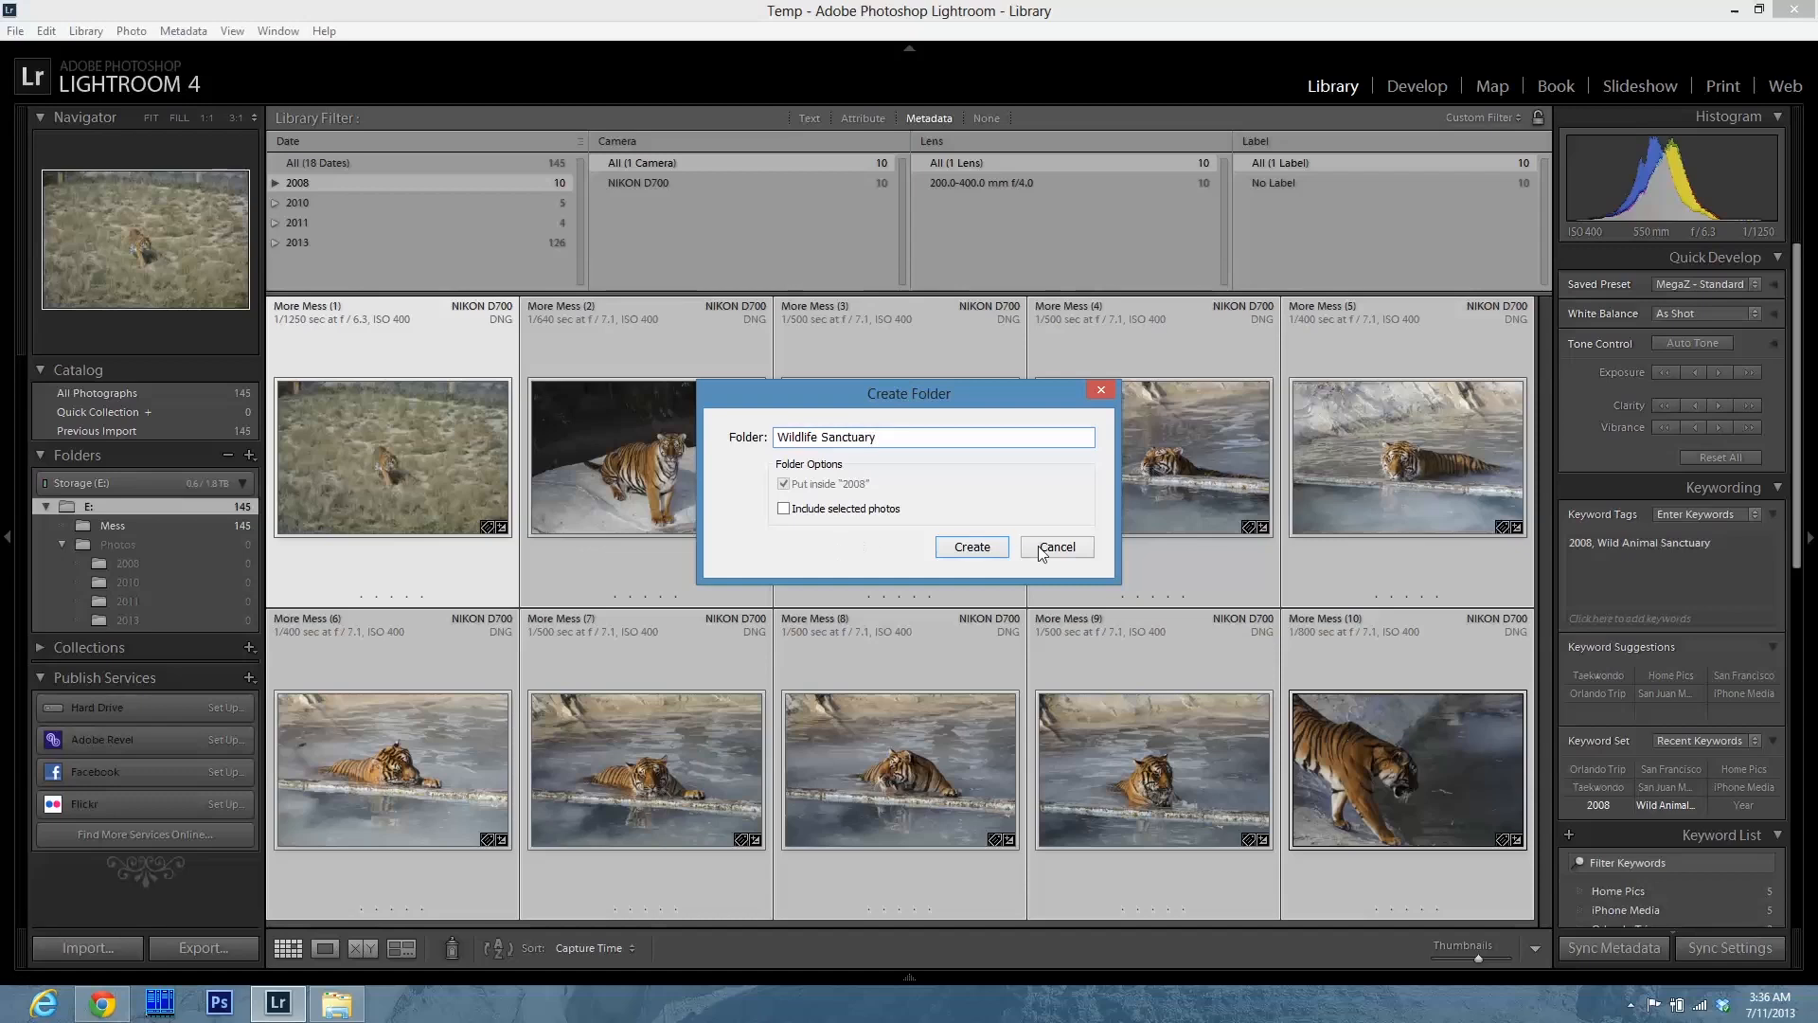
{"action": "left_click", "coordinate": [783, 510]}
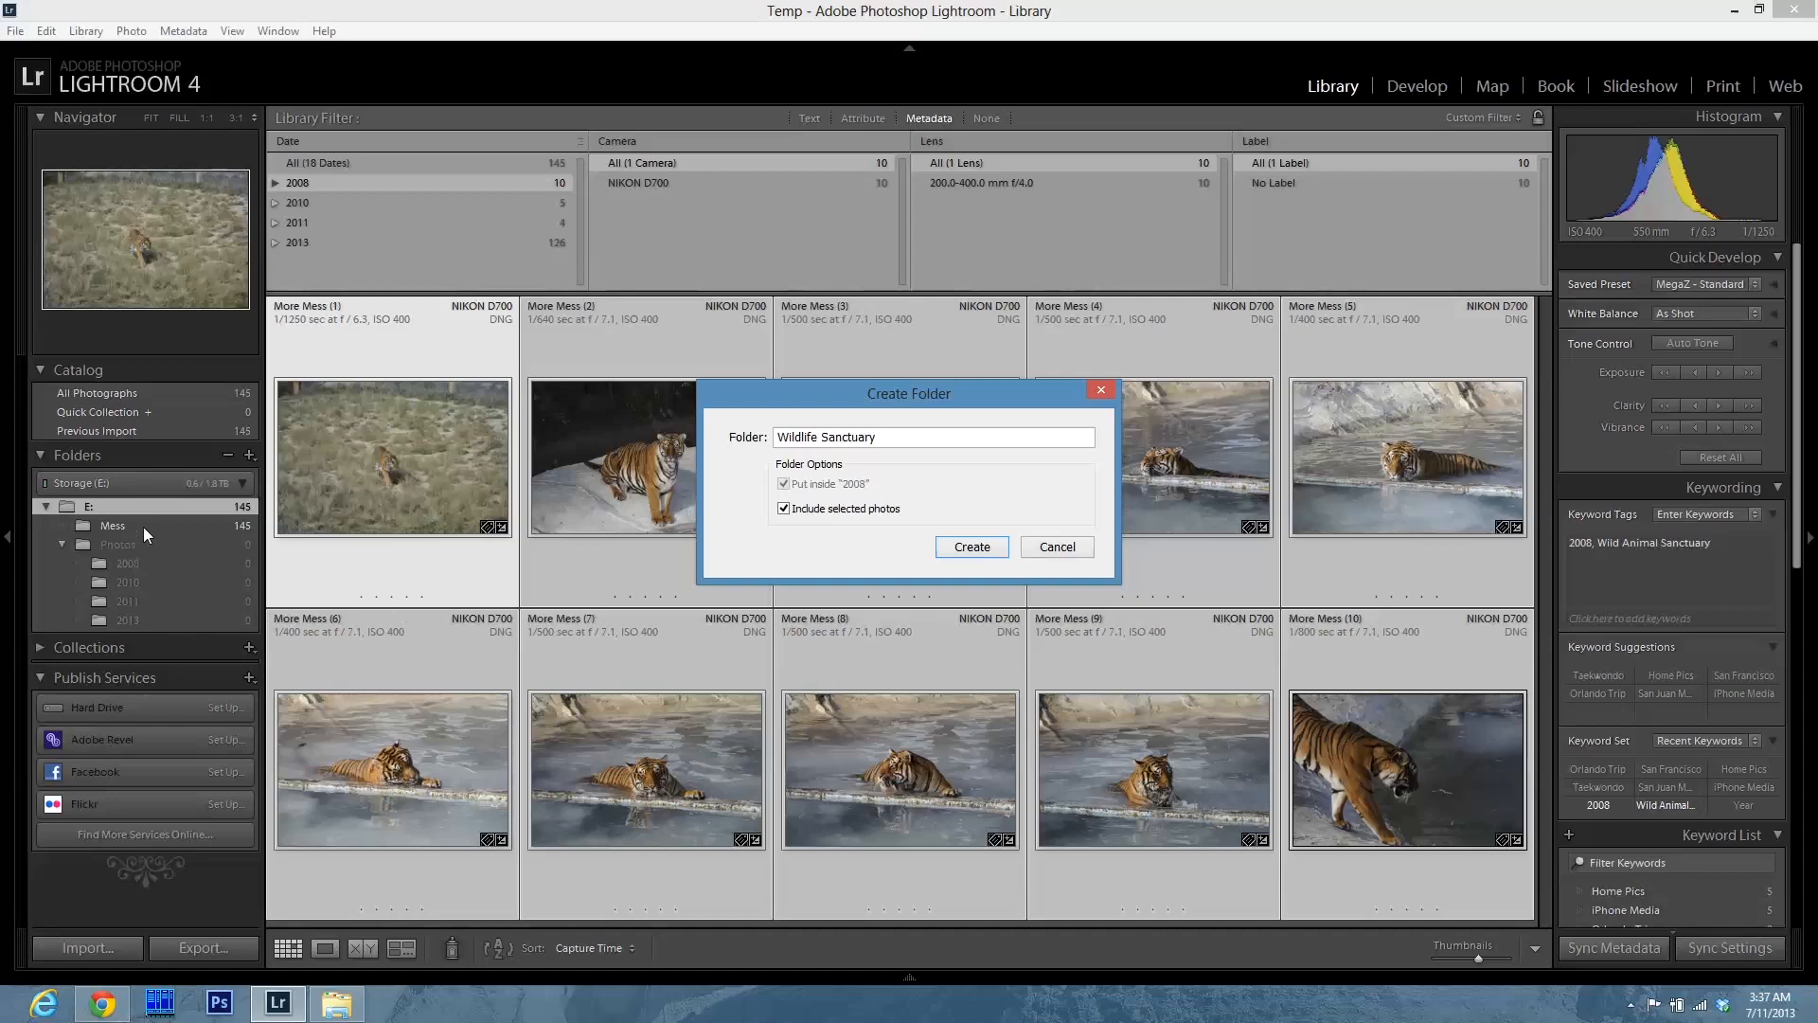
{"action": "left_click", "coordinate": [973, 547]}
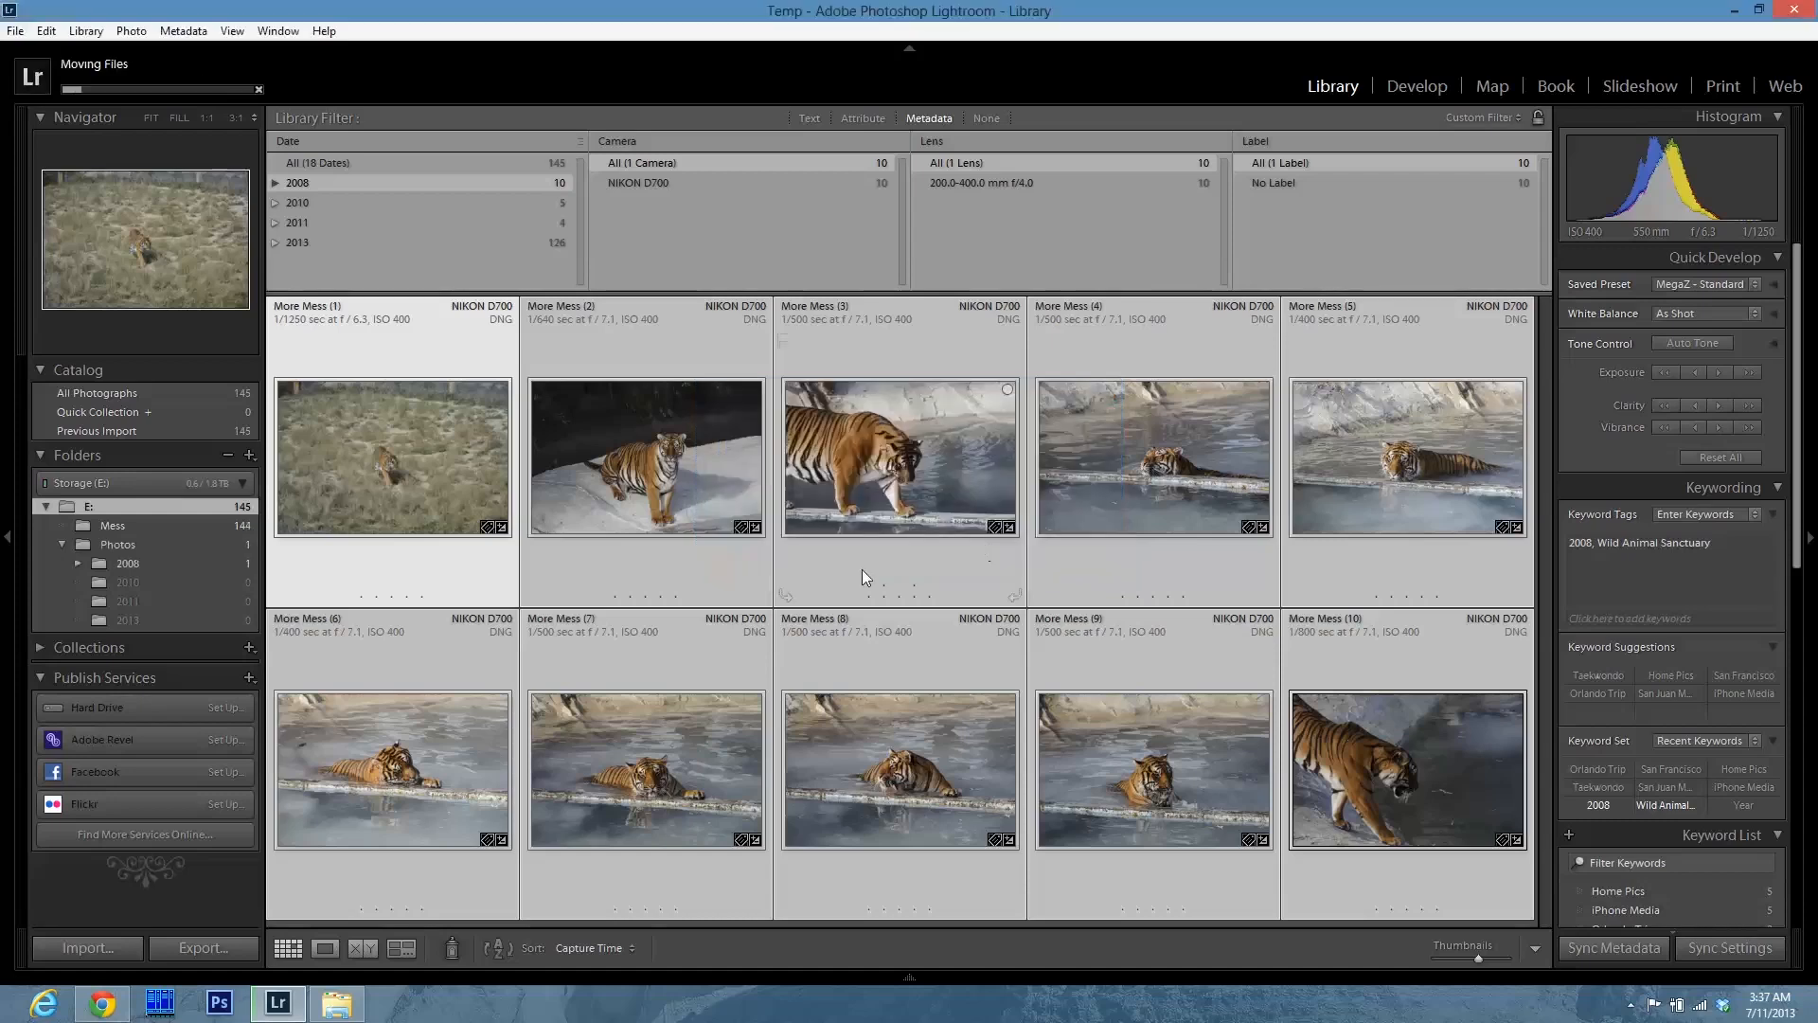
{"action": "left_click", "coordinate": [80, 562]}
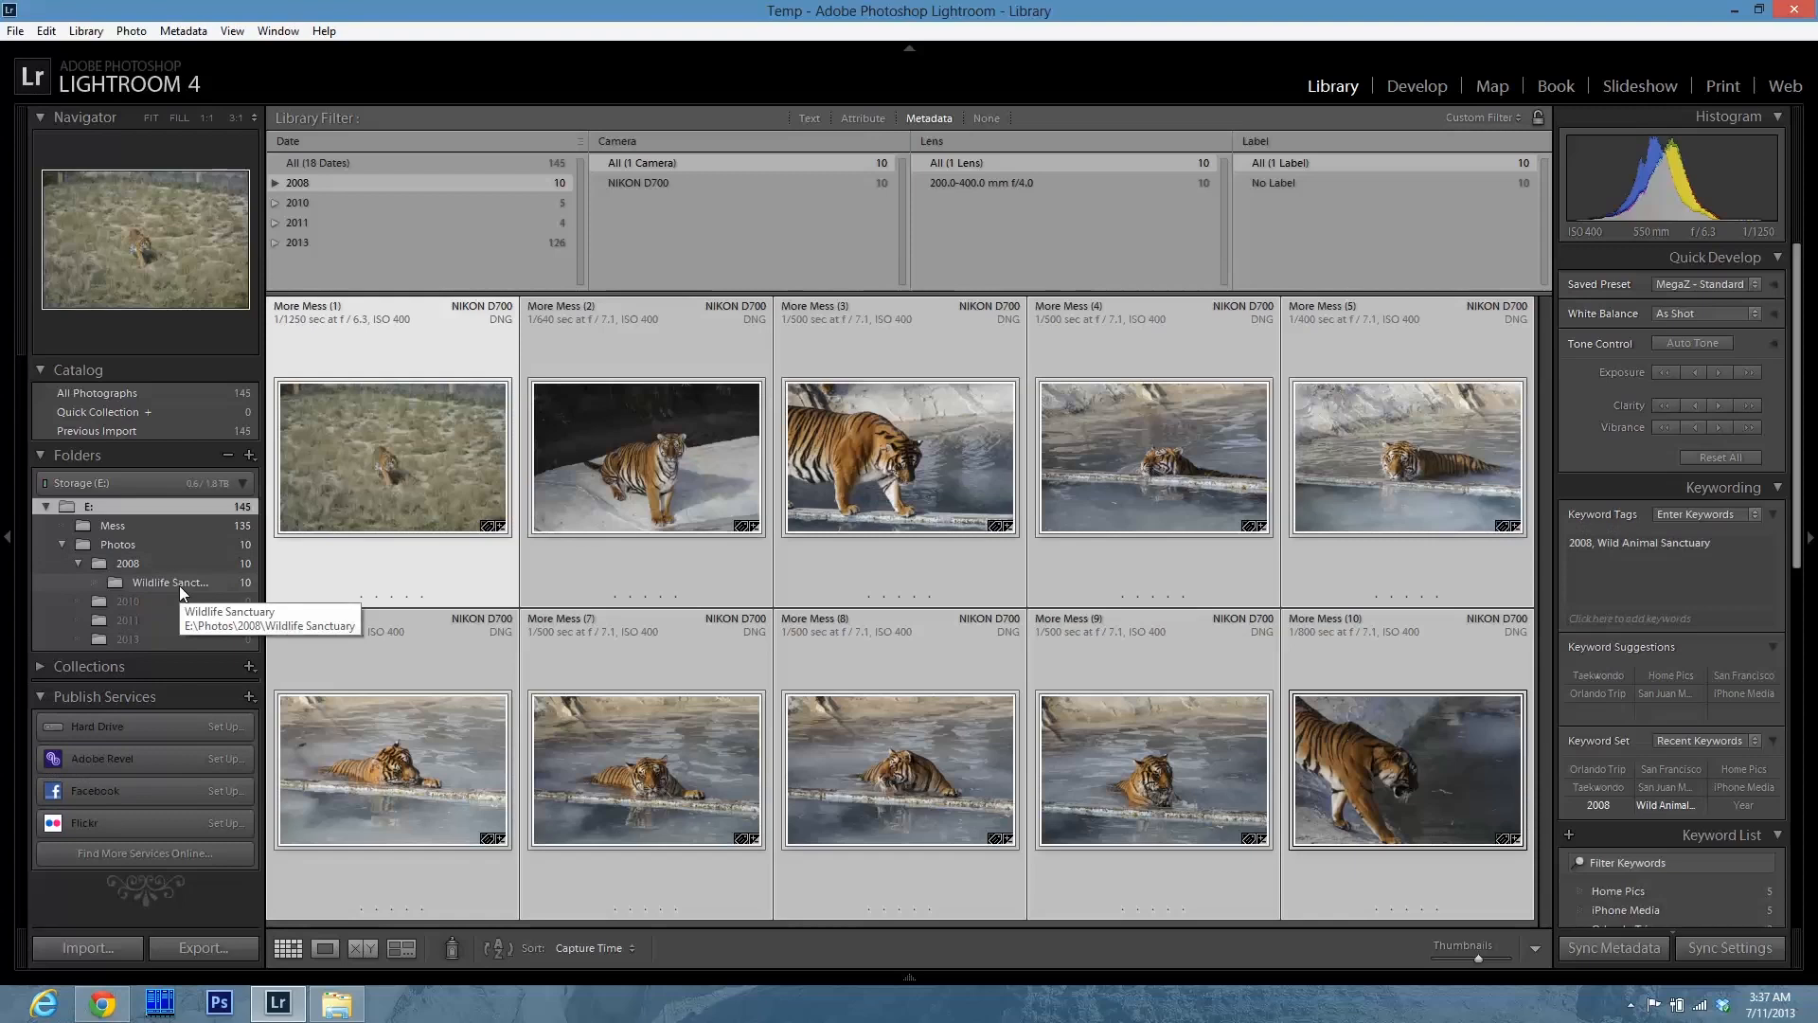
- Check the files in the Wildlife Sanctuary folder in File Explorer and switch back to Lightroom
{"action": "left_click", "coordinate": [338, 1004]}
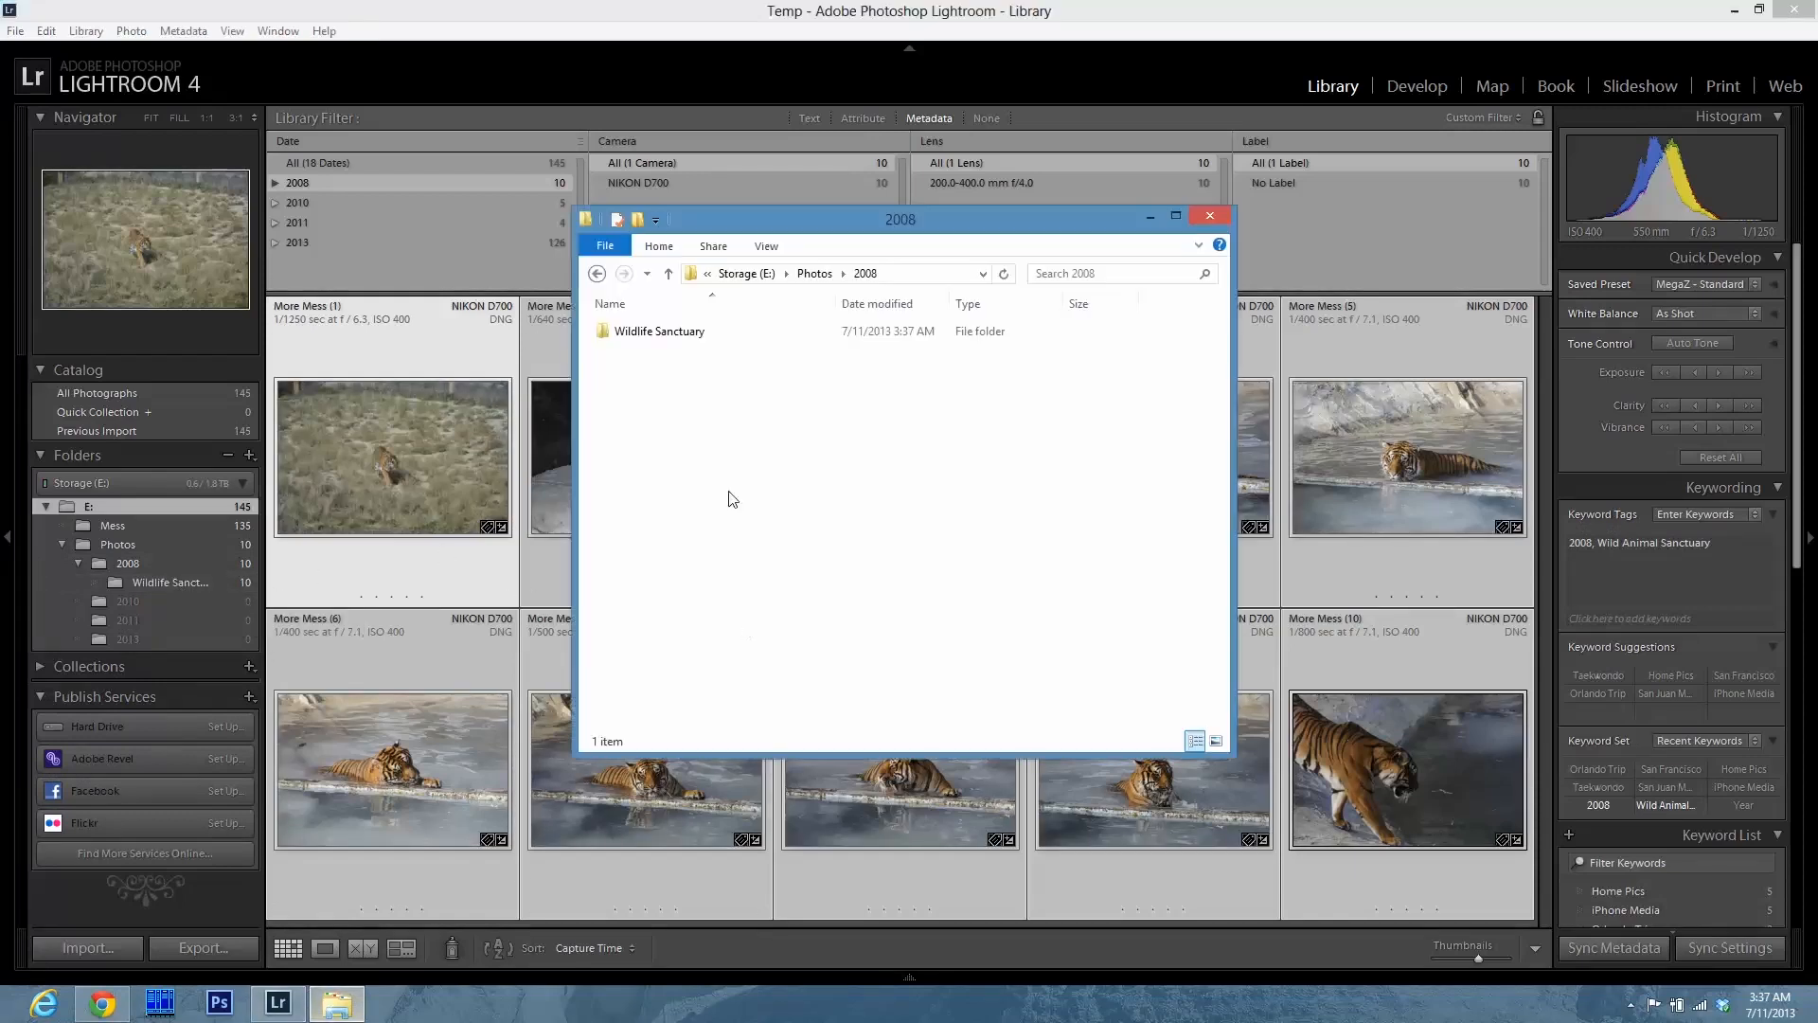
{"action": "double_click", "coordinate": [653, 334]}
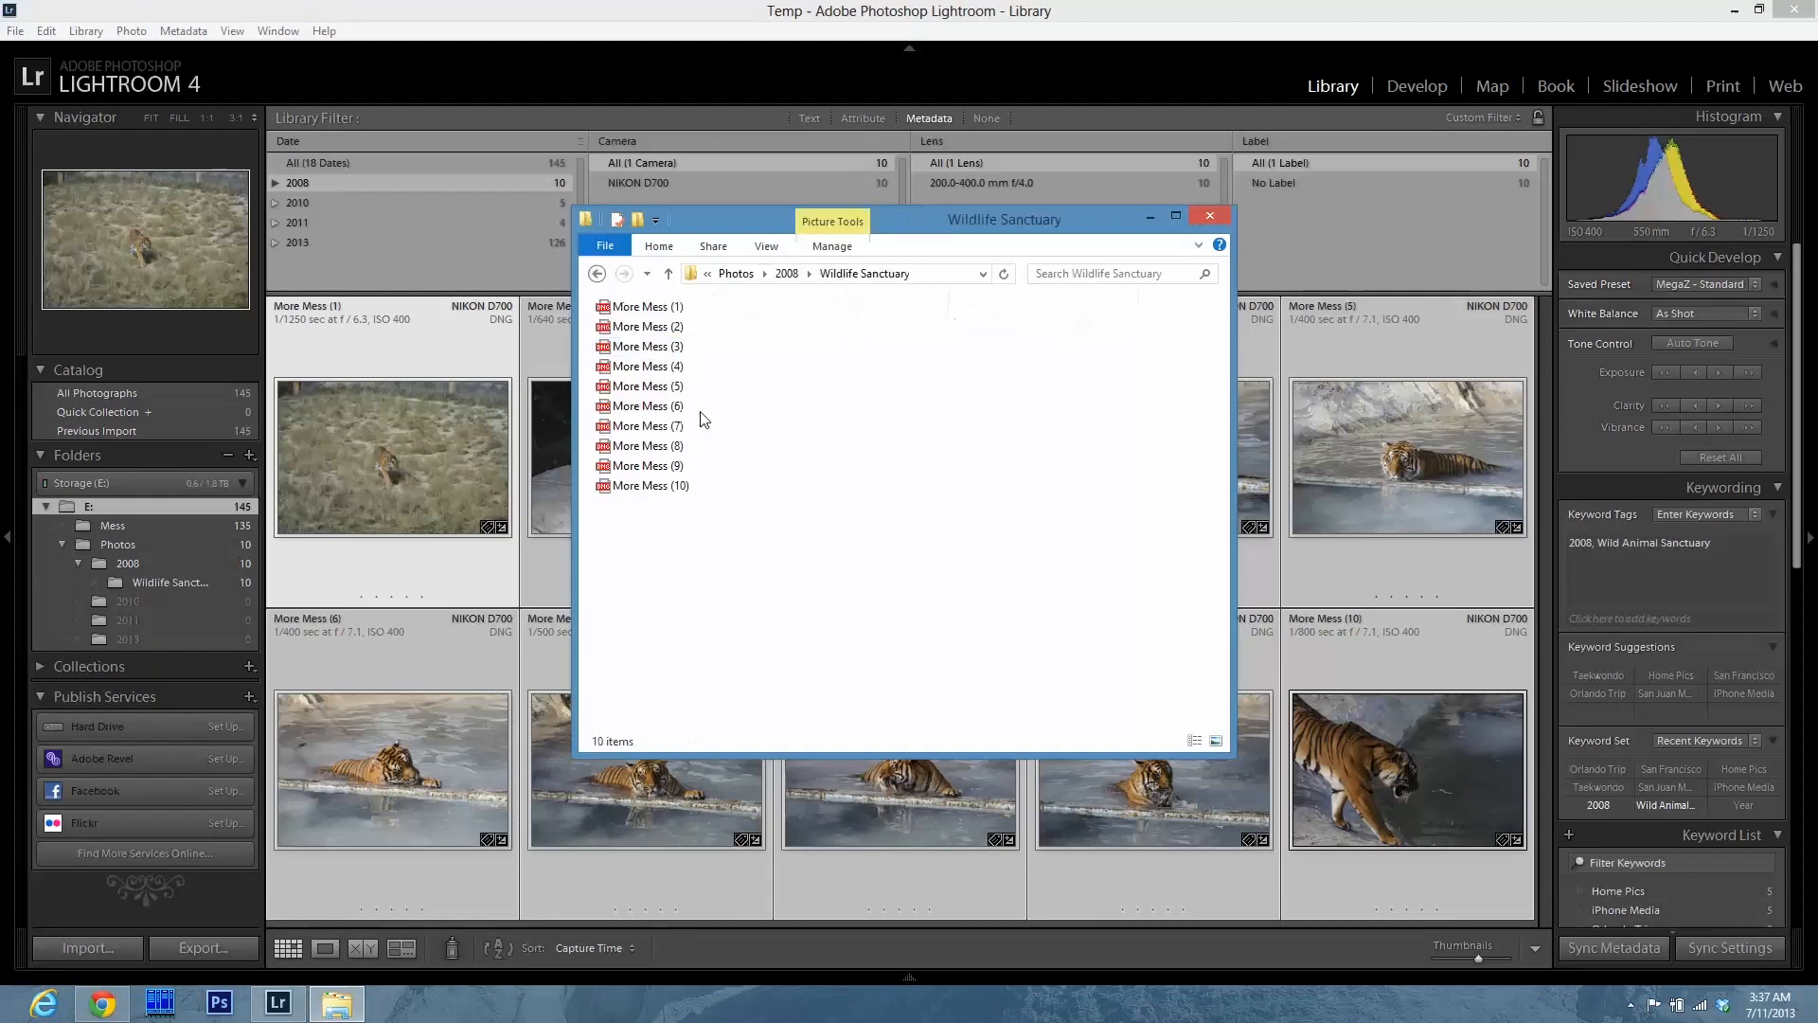
{"action": "left_click", "coordinate": [597, 272]}
{"action": "left_click", "coordinate": [492, 29]}
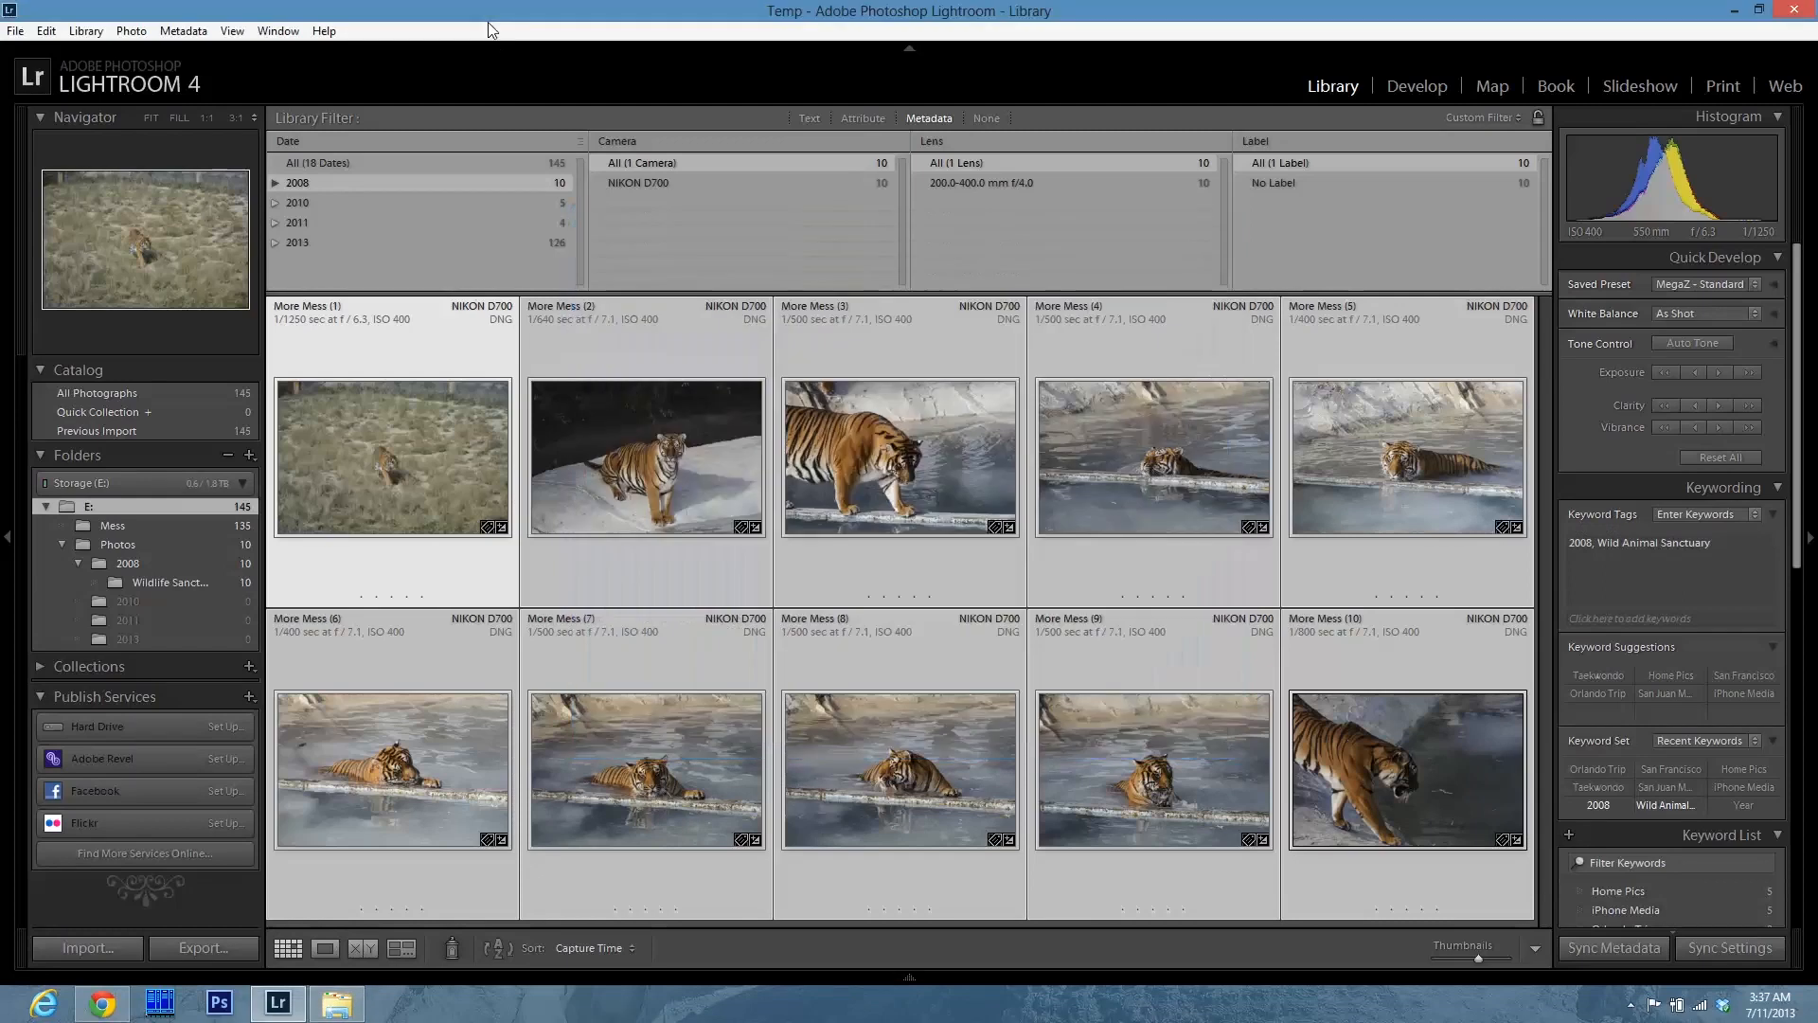
- Filter to the 2010 photos, select them all, move them into a new Disneyland Trip folder inside 2010, and expand 2010
{"action": "left_click", "coordinate": [331, 202]}
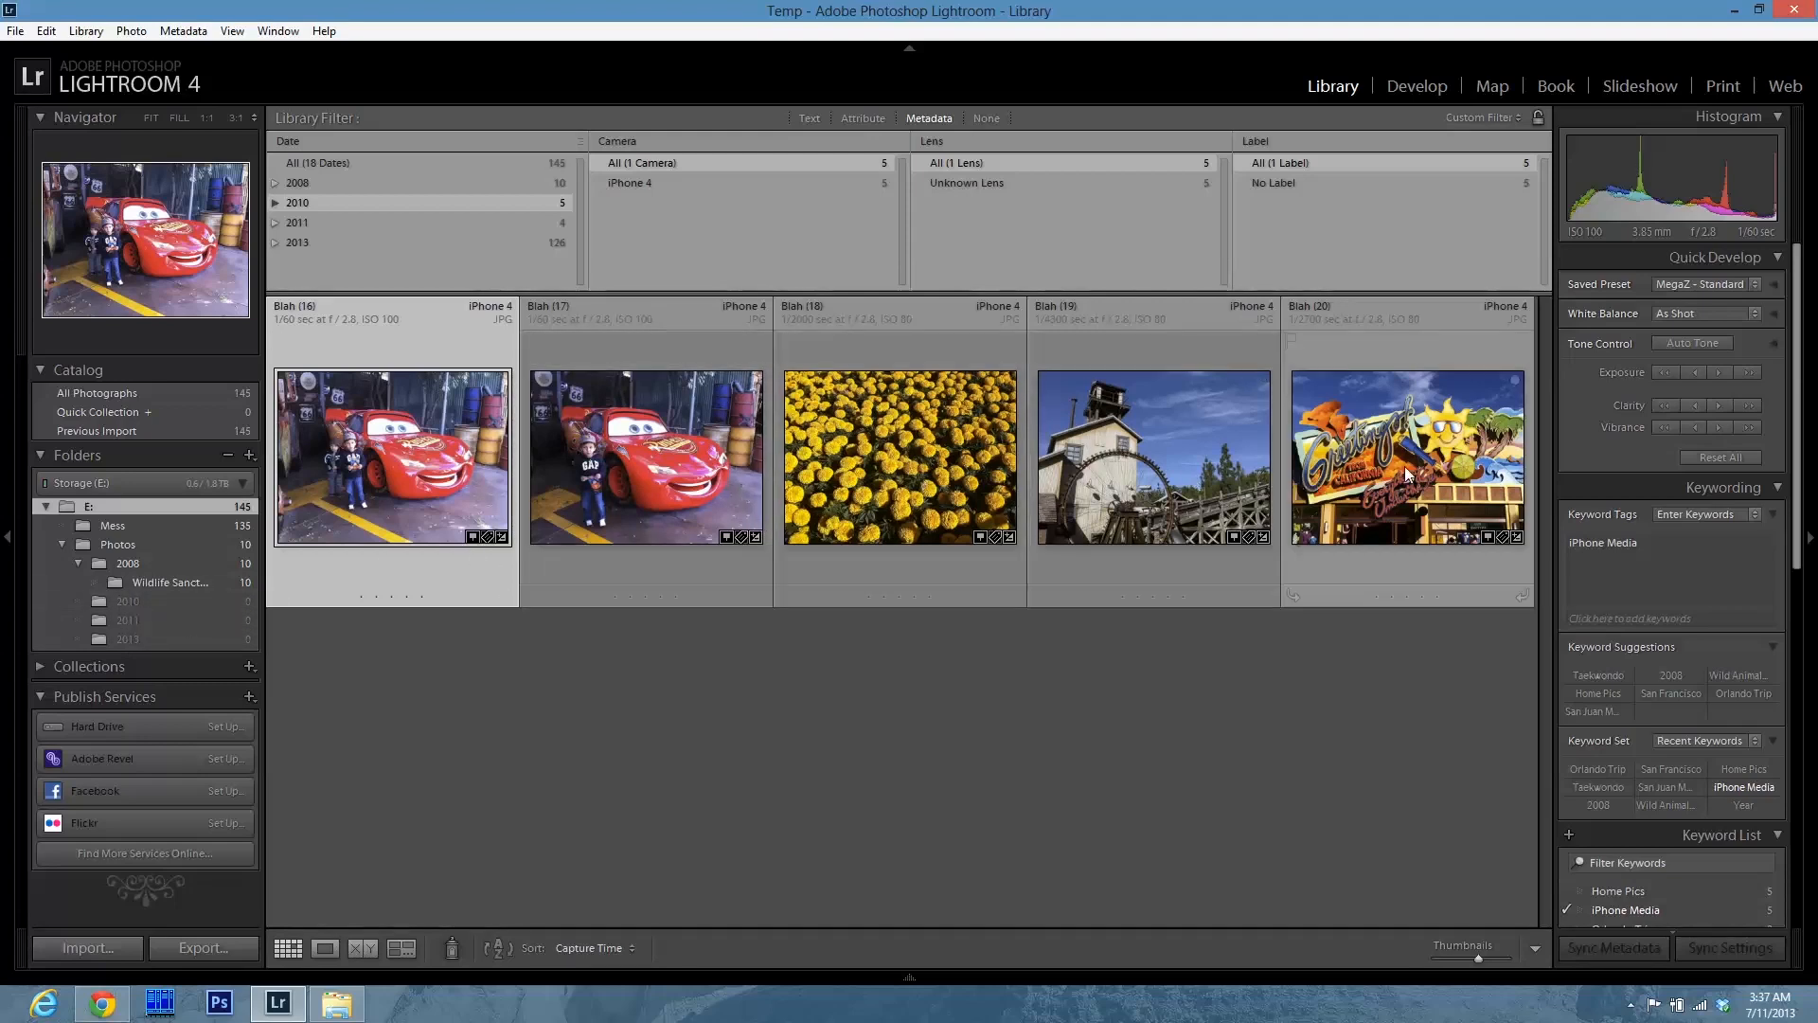
{"action": "key", "text": "ctrl+a"}
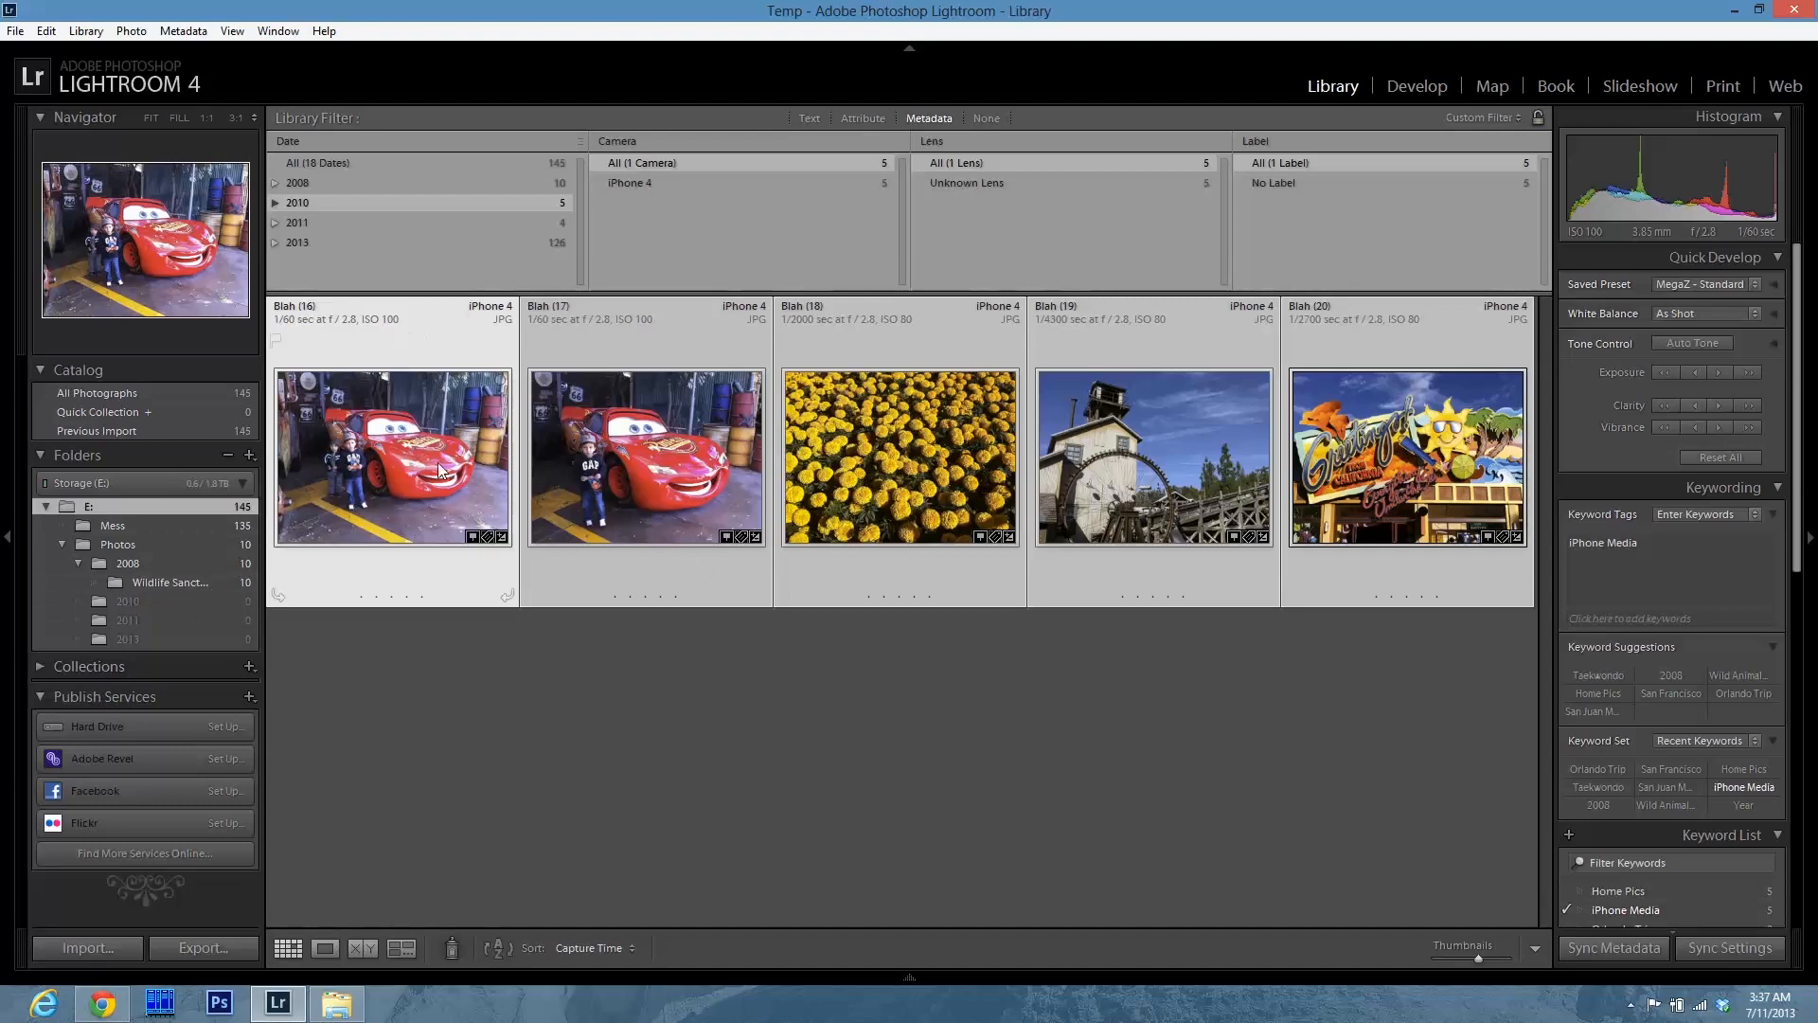
{"action": "right_click", "coordinate": [144, 599]}
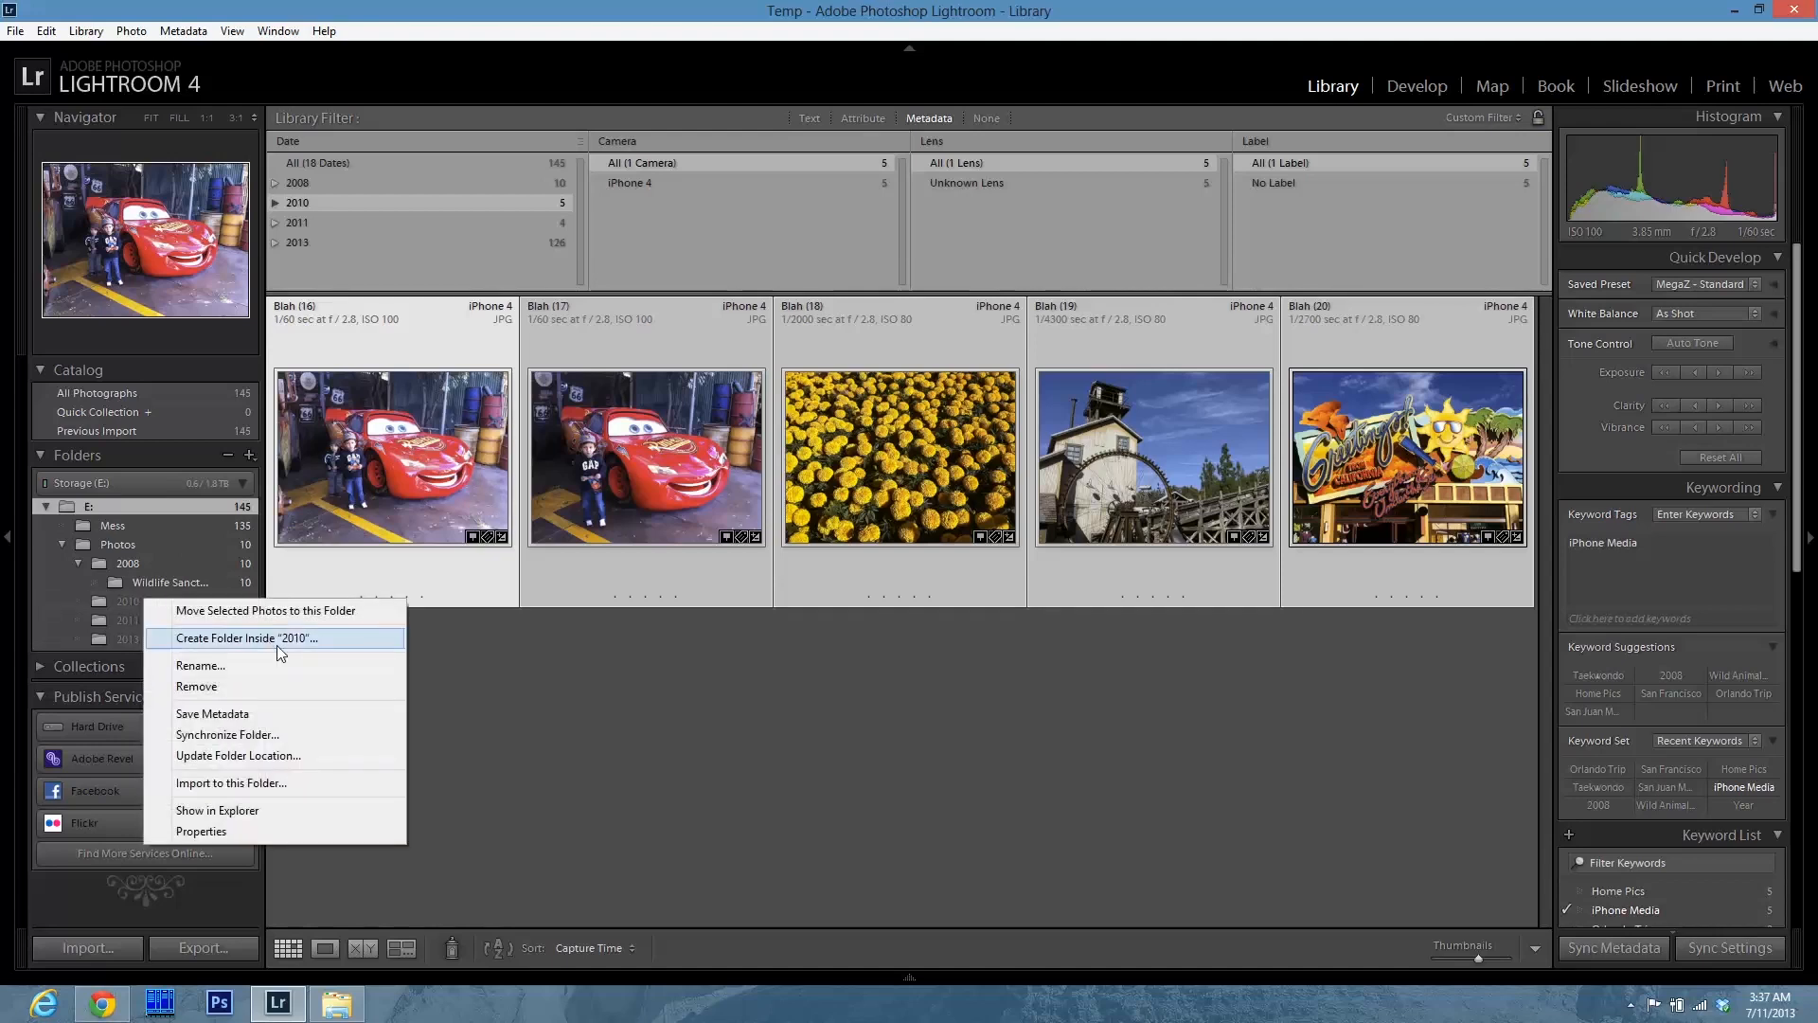
{"action": "left_click", "coordinate": [277, 644]}
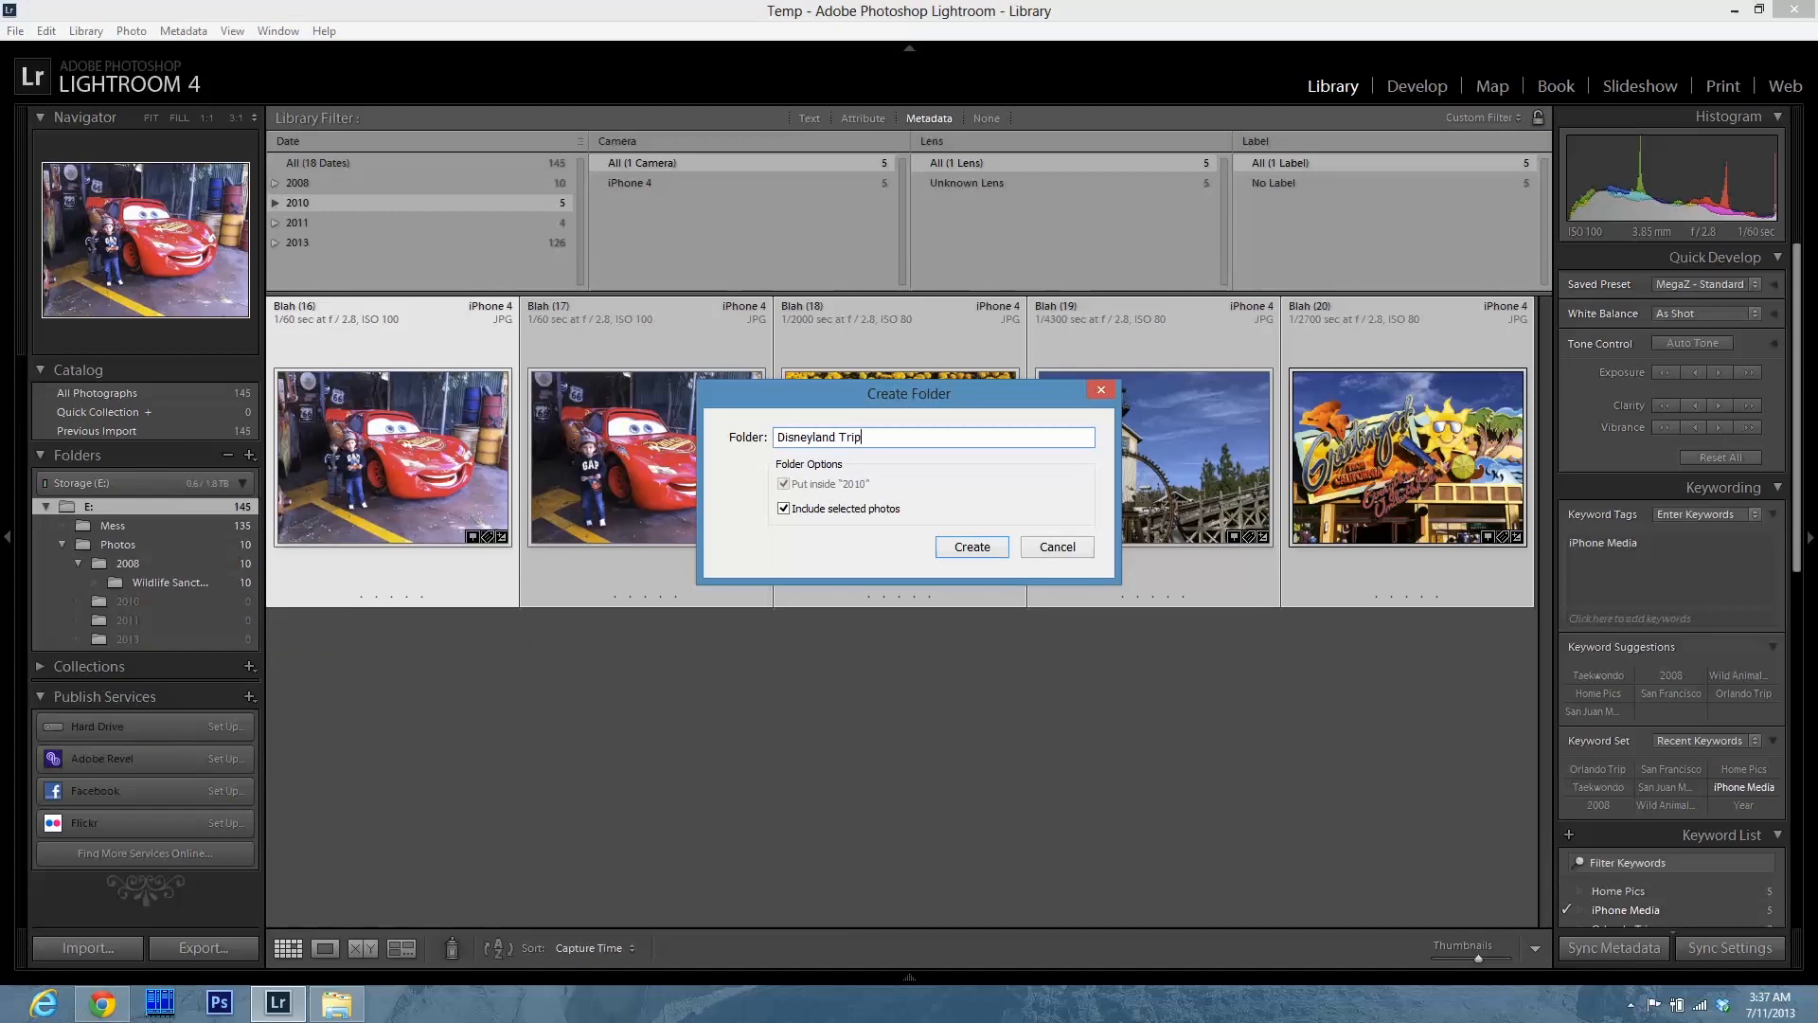
{"action": "left_click", "coordinate": [970, 548]}
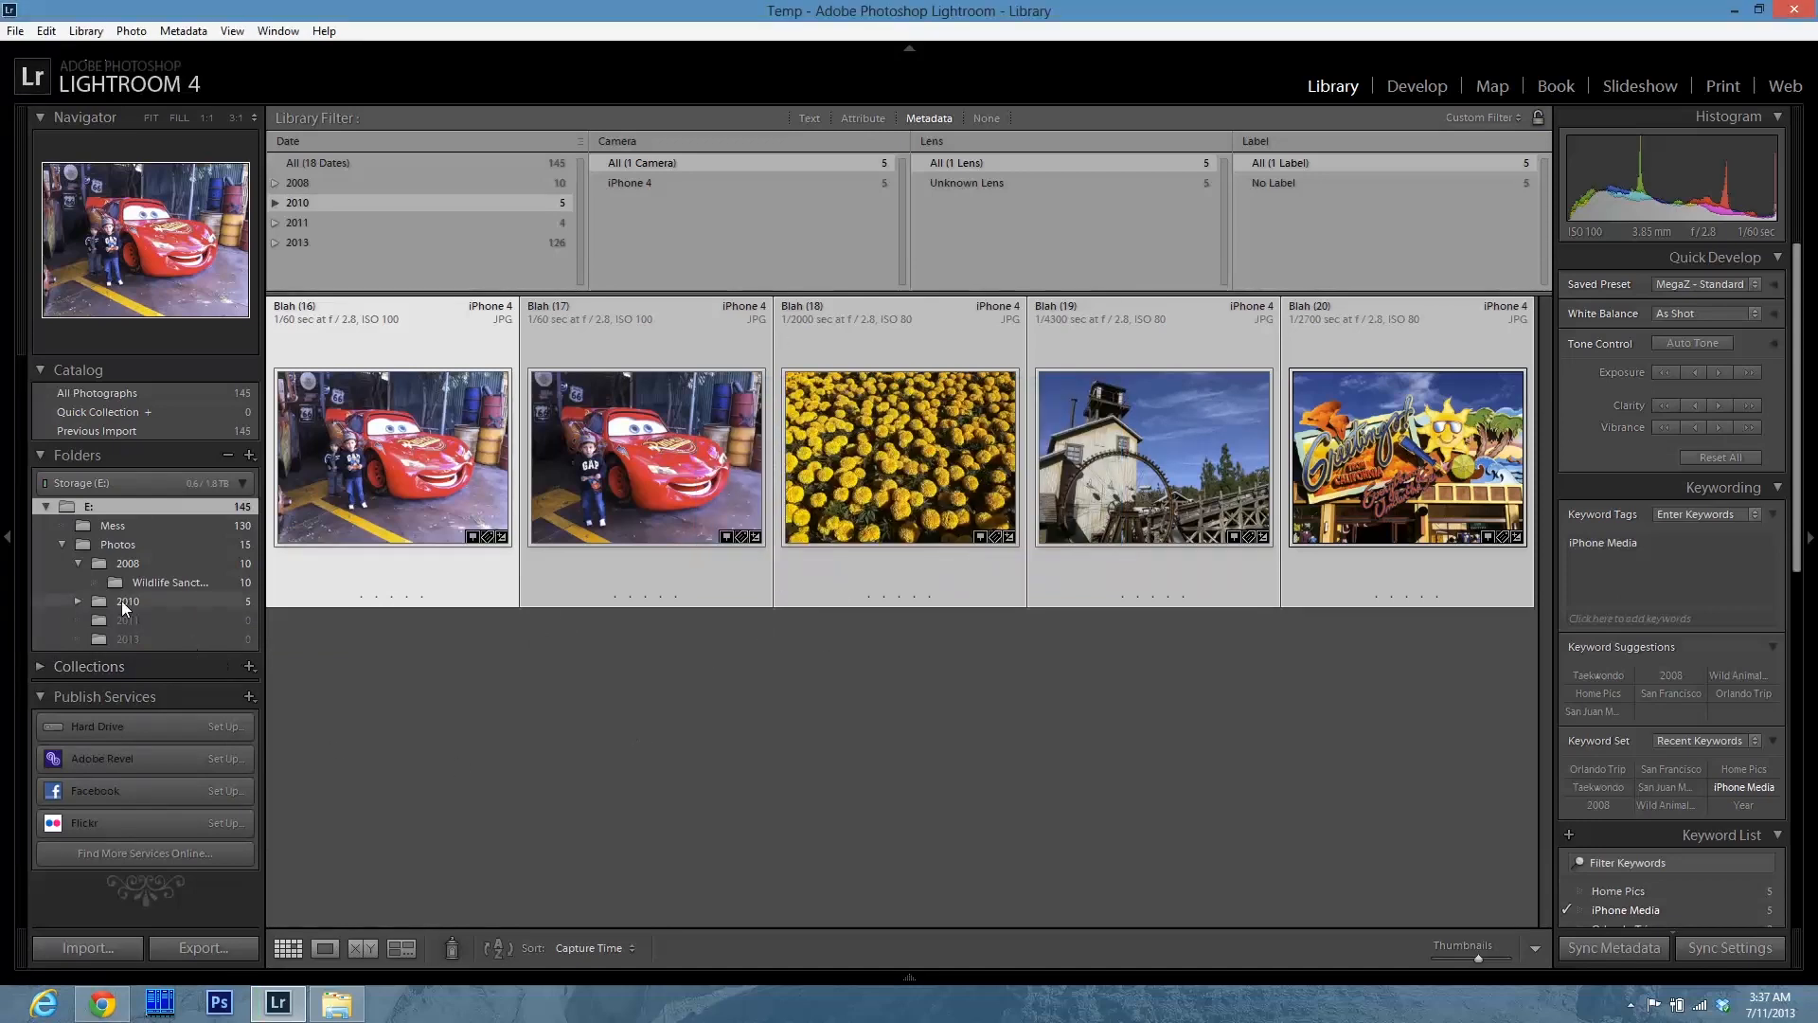
{"action": "left_click", "coordinate": [76, 601]}
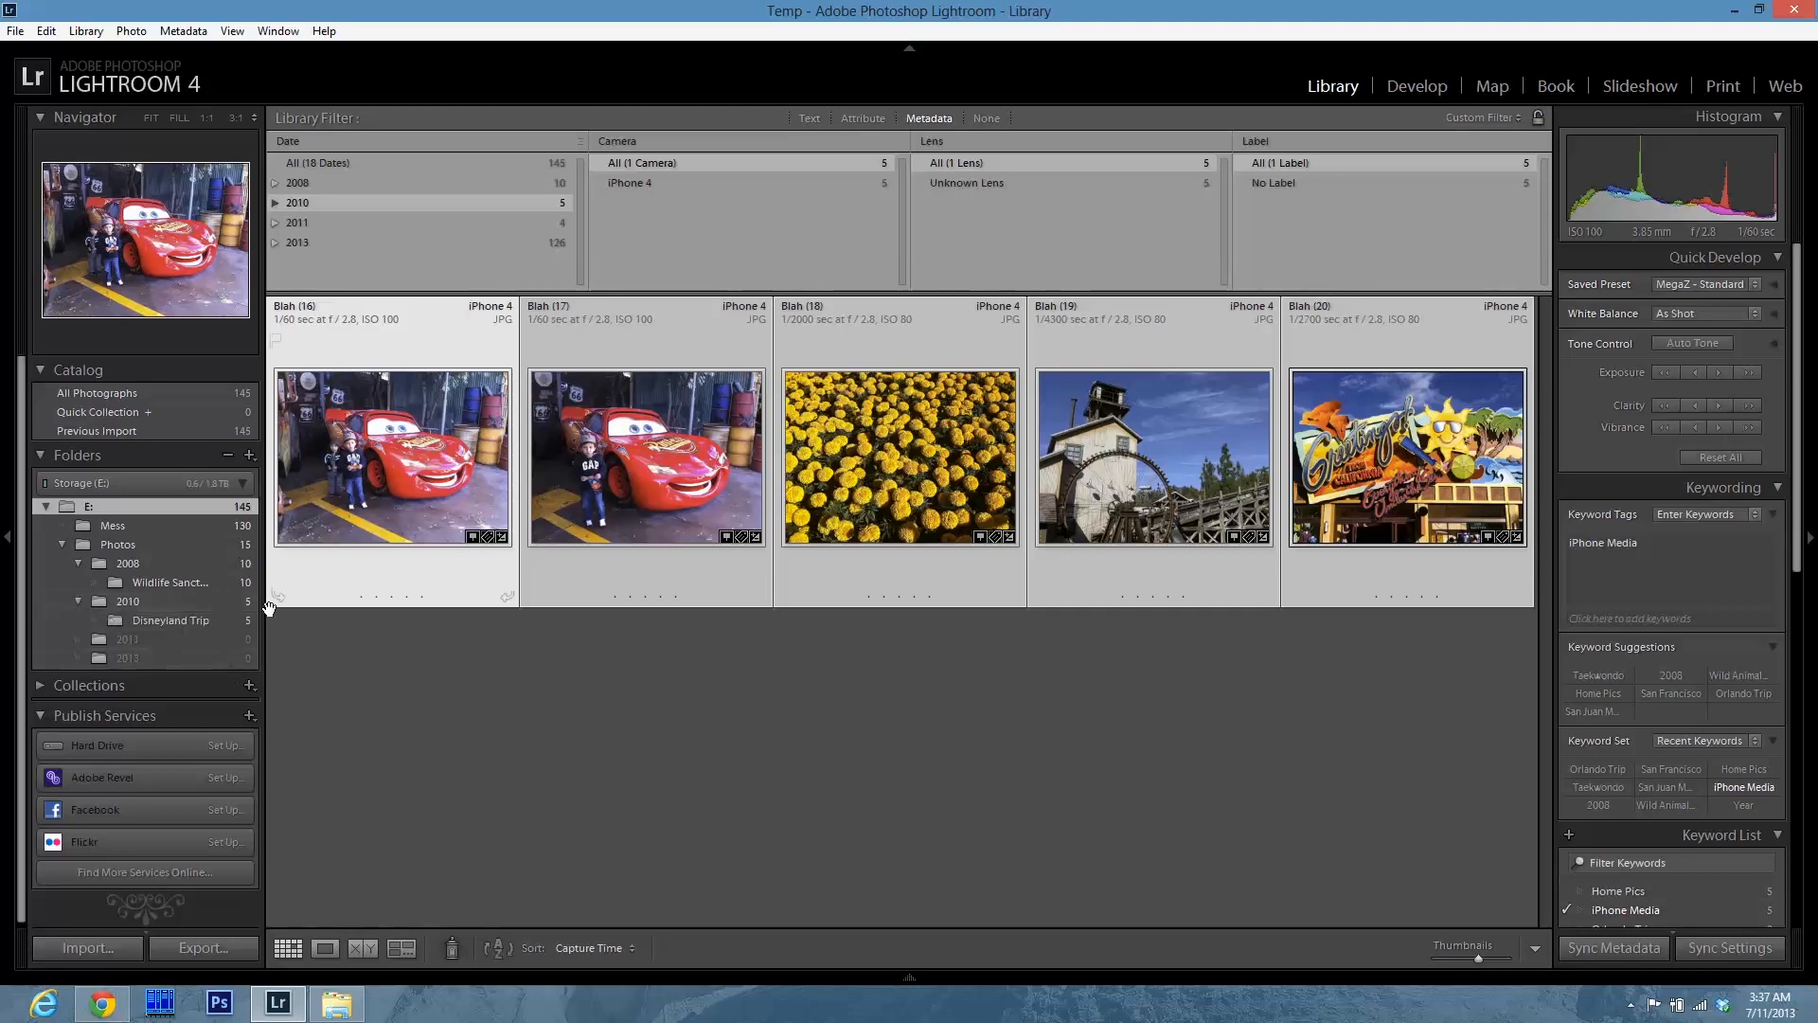
- Filter to the 2011 photos, select them all, move them into a new "San Juan Moutain Trip" folder inside 2011, and expand 2011
{"action": "left_click", "coordinate": [327, 223]}
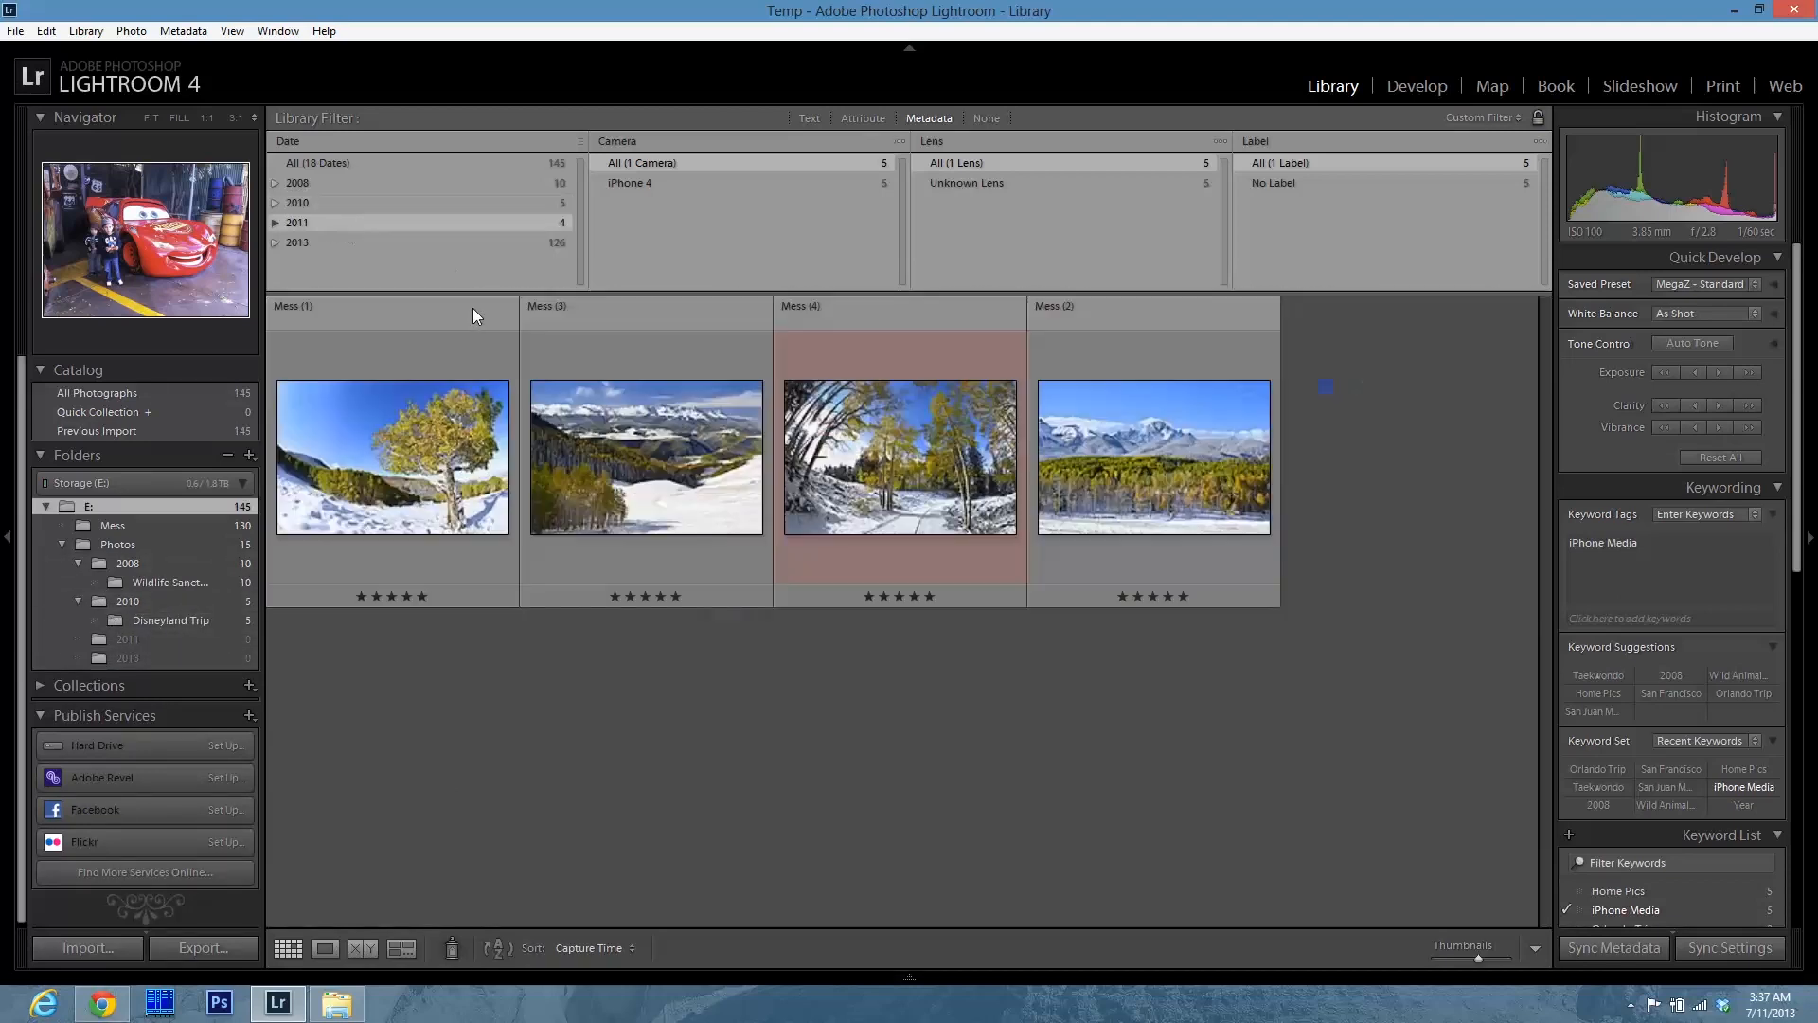
{"action": "key", "text": "shift+End"}
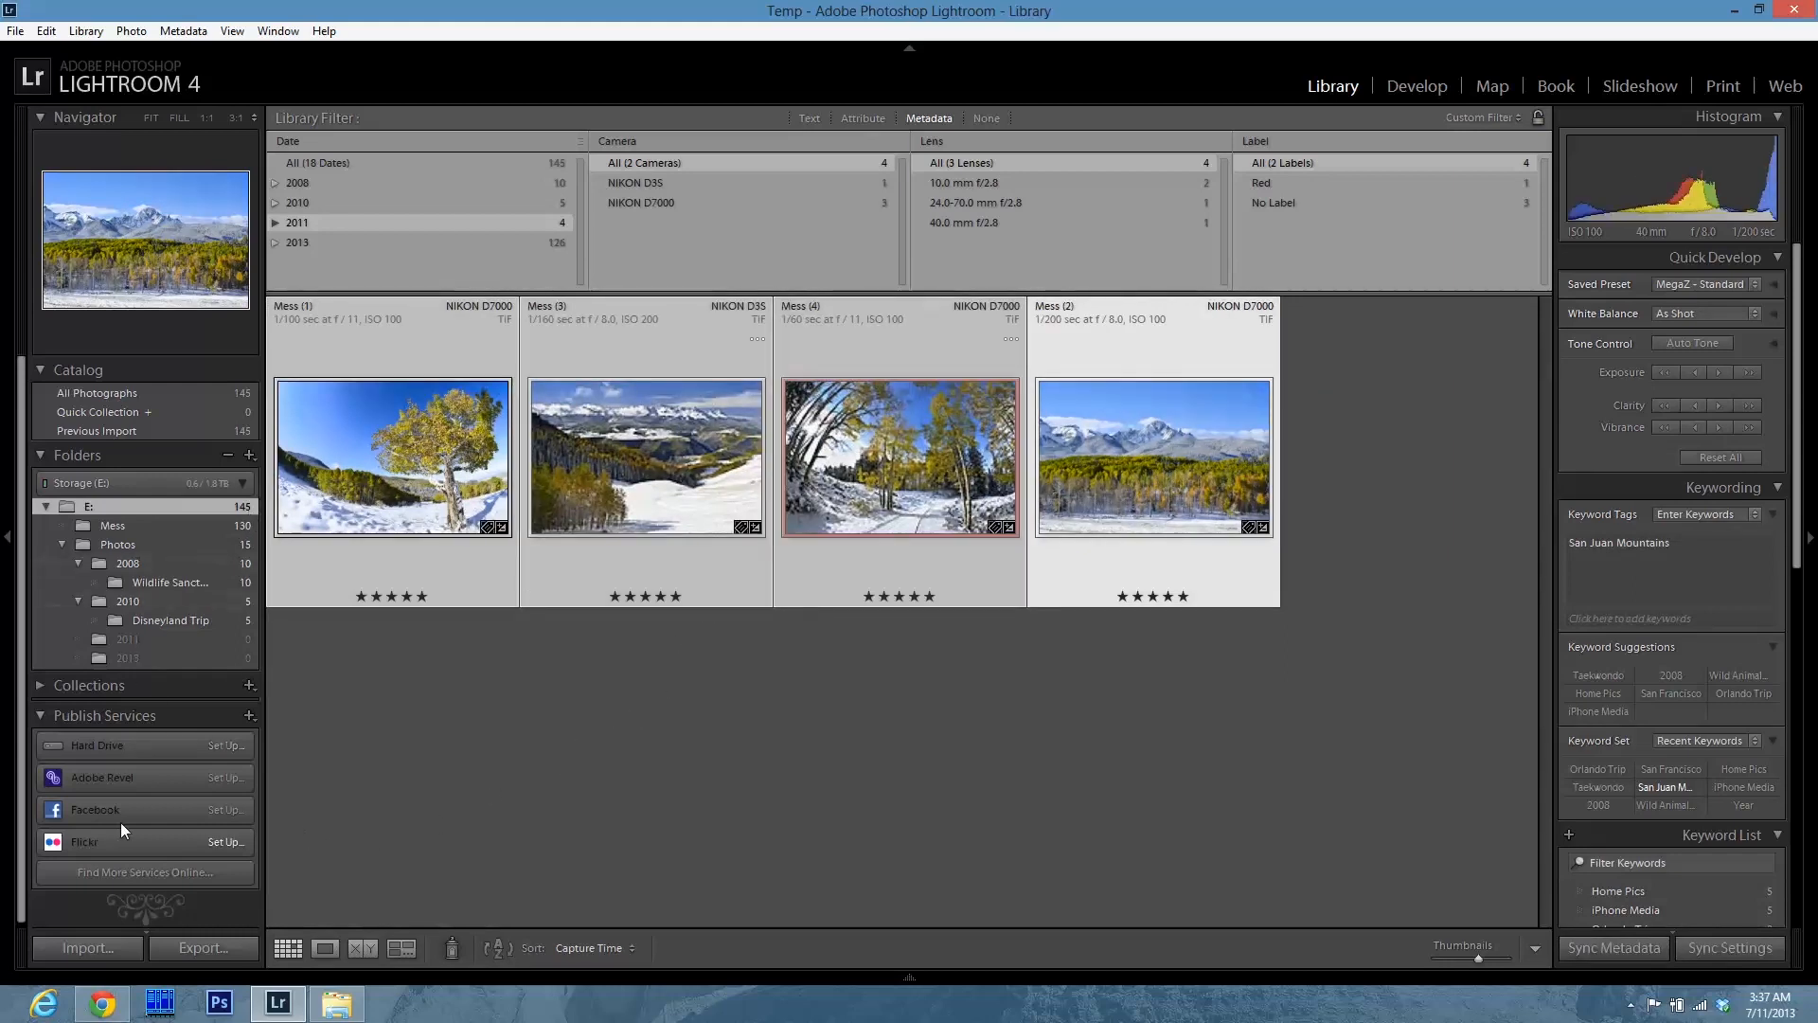
{"action": "right_click", "coordinate": [139, 640]}
{"action": "left_click", "coordinate": [272, 680]}
{"action": "type", "text": "San Juan Moutain Trip"}
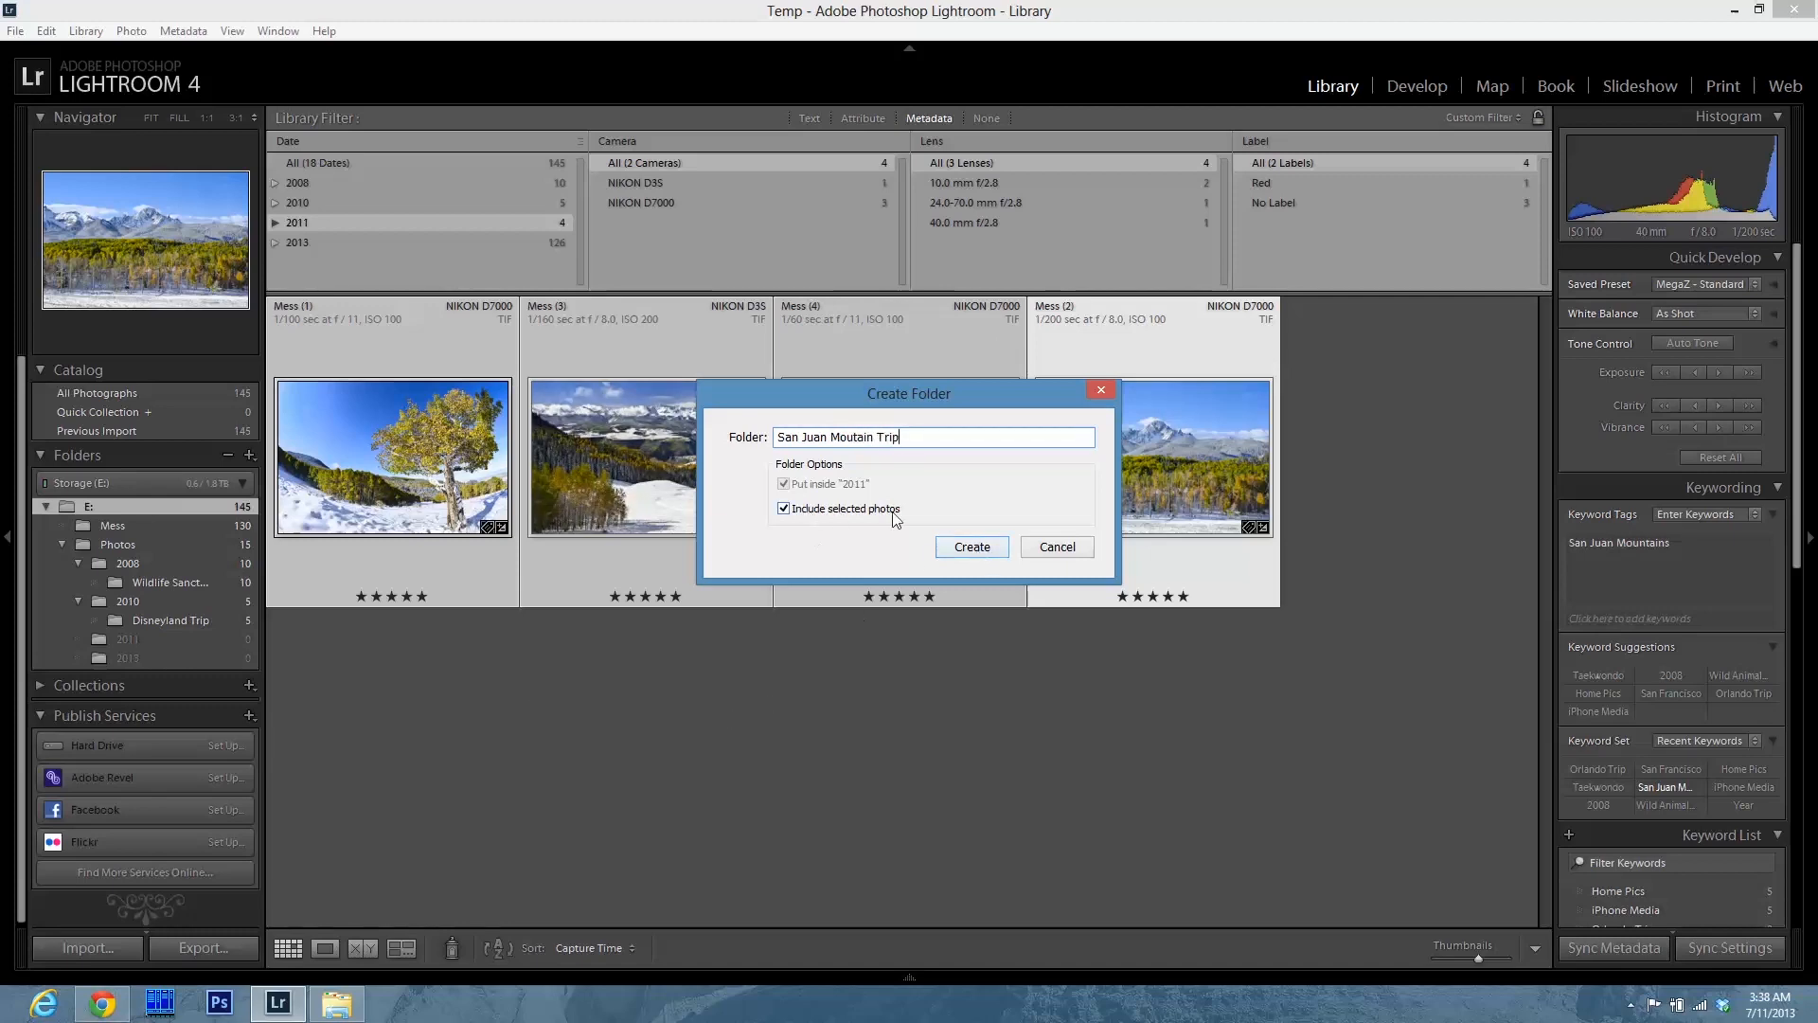
{"action": "left_click", "coordinate": [977, 556]}
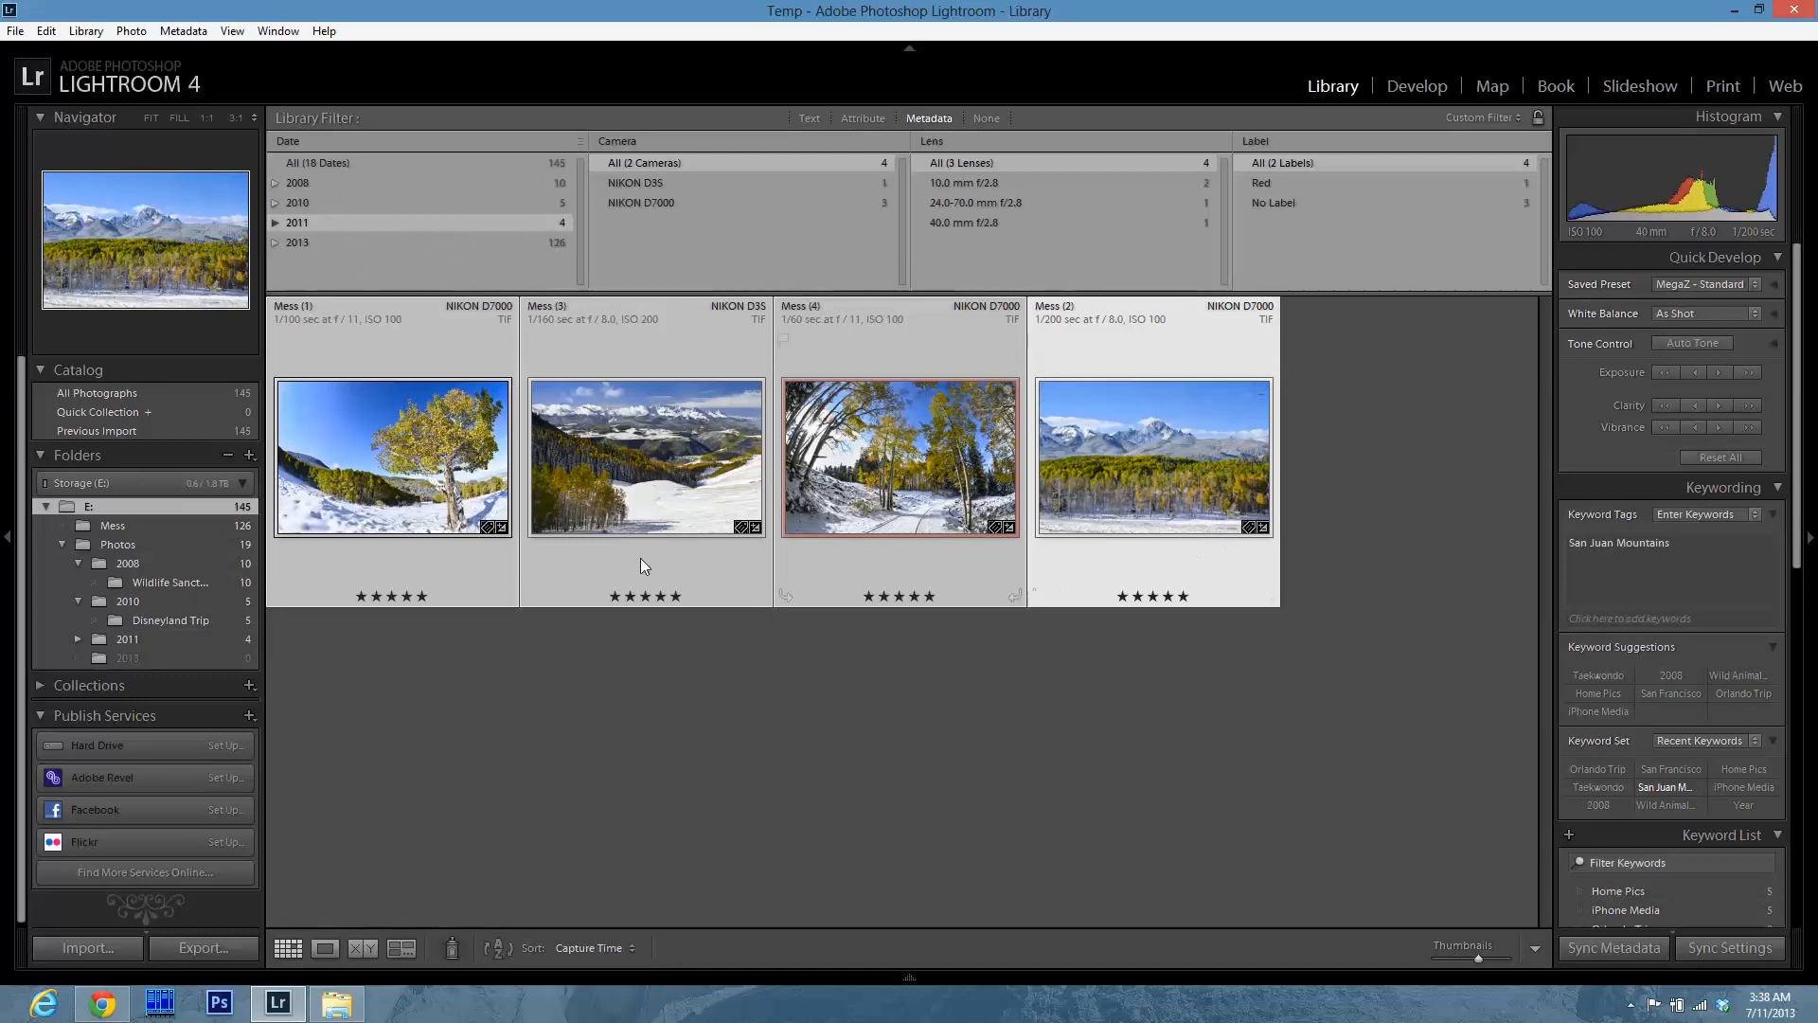
{"action": "left_click", "coordinate": [78, 640]}
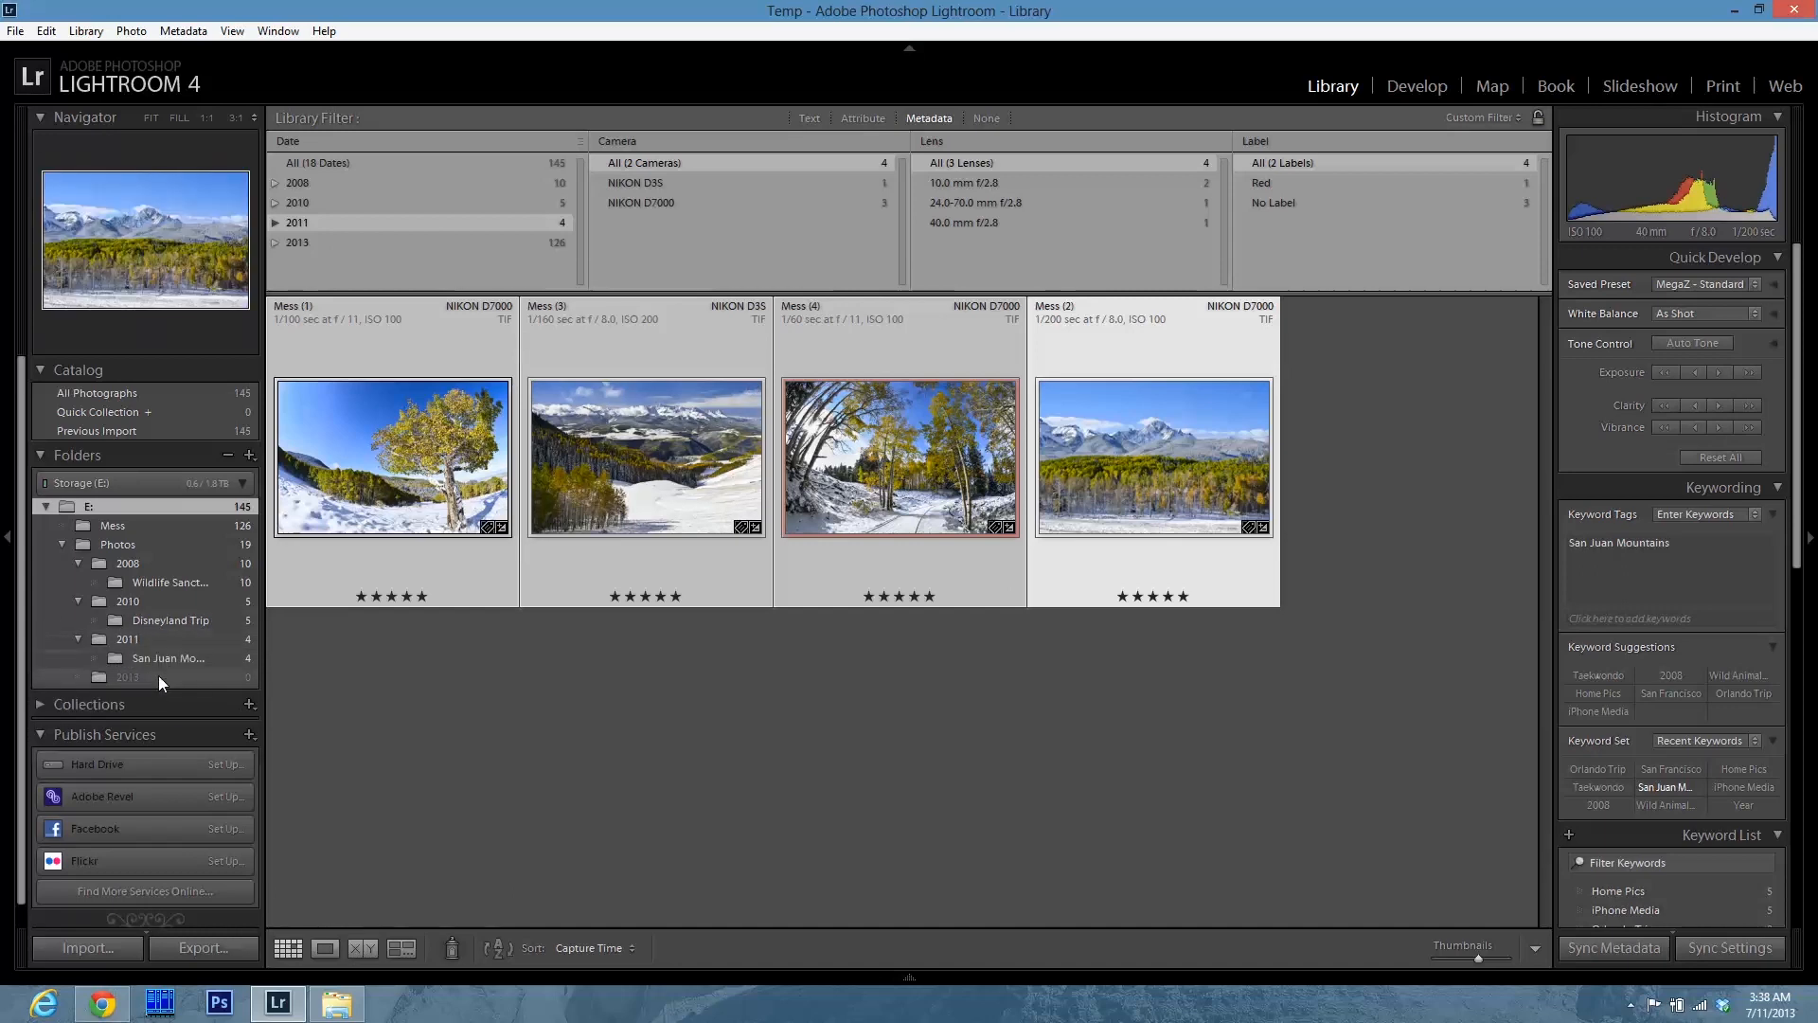
- Check the subfolders inside the 2010 and 2011 folders in File Explorer and switch back to Lightroom
{"action": "right_click", "coordinate": [170, 583]}
{"action": "left_click", "coordinate": [239, 838]}
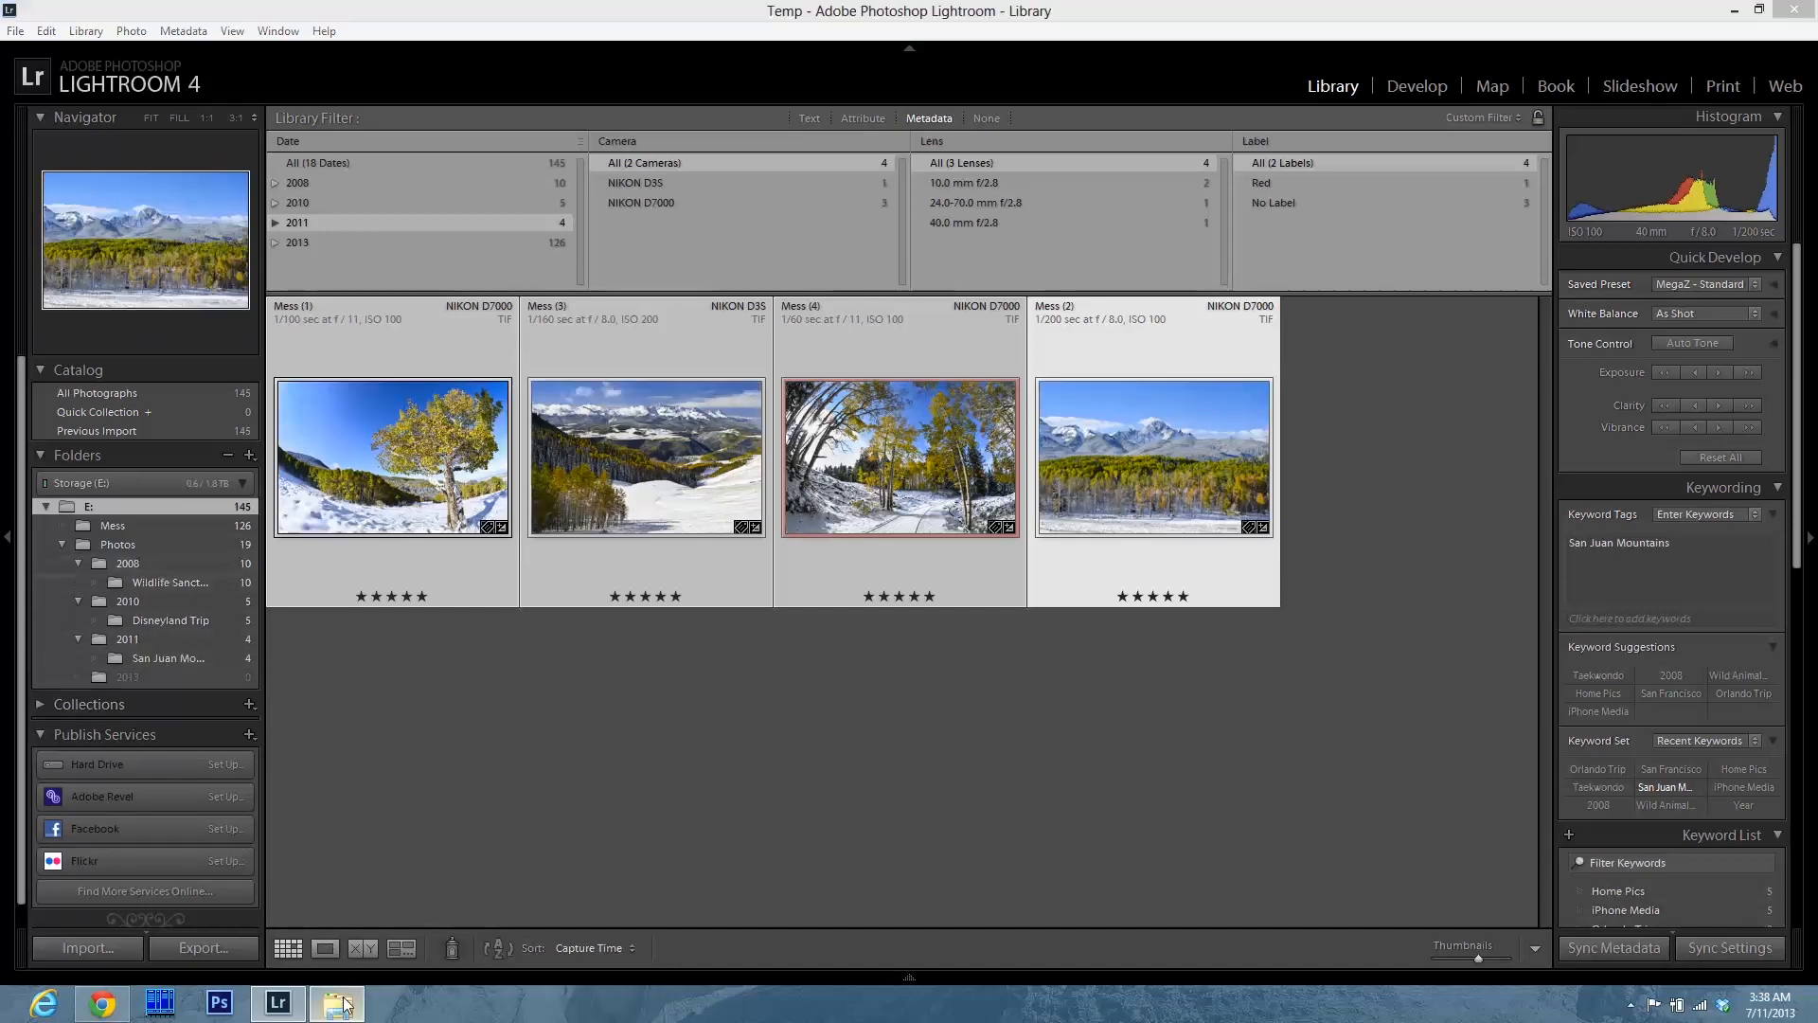
{"action": "left_click", "coordinate": [668, 273]}
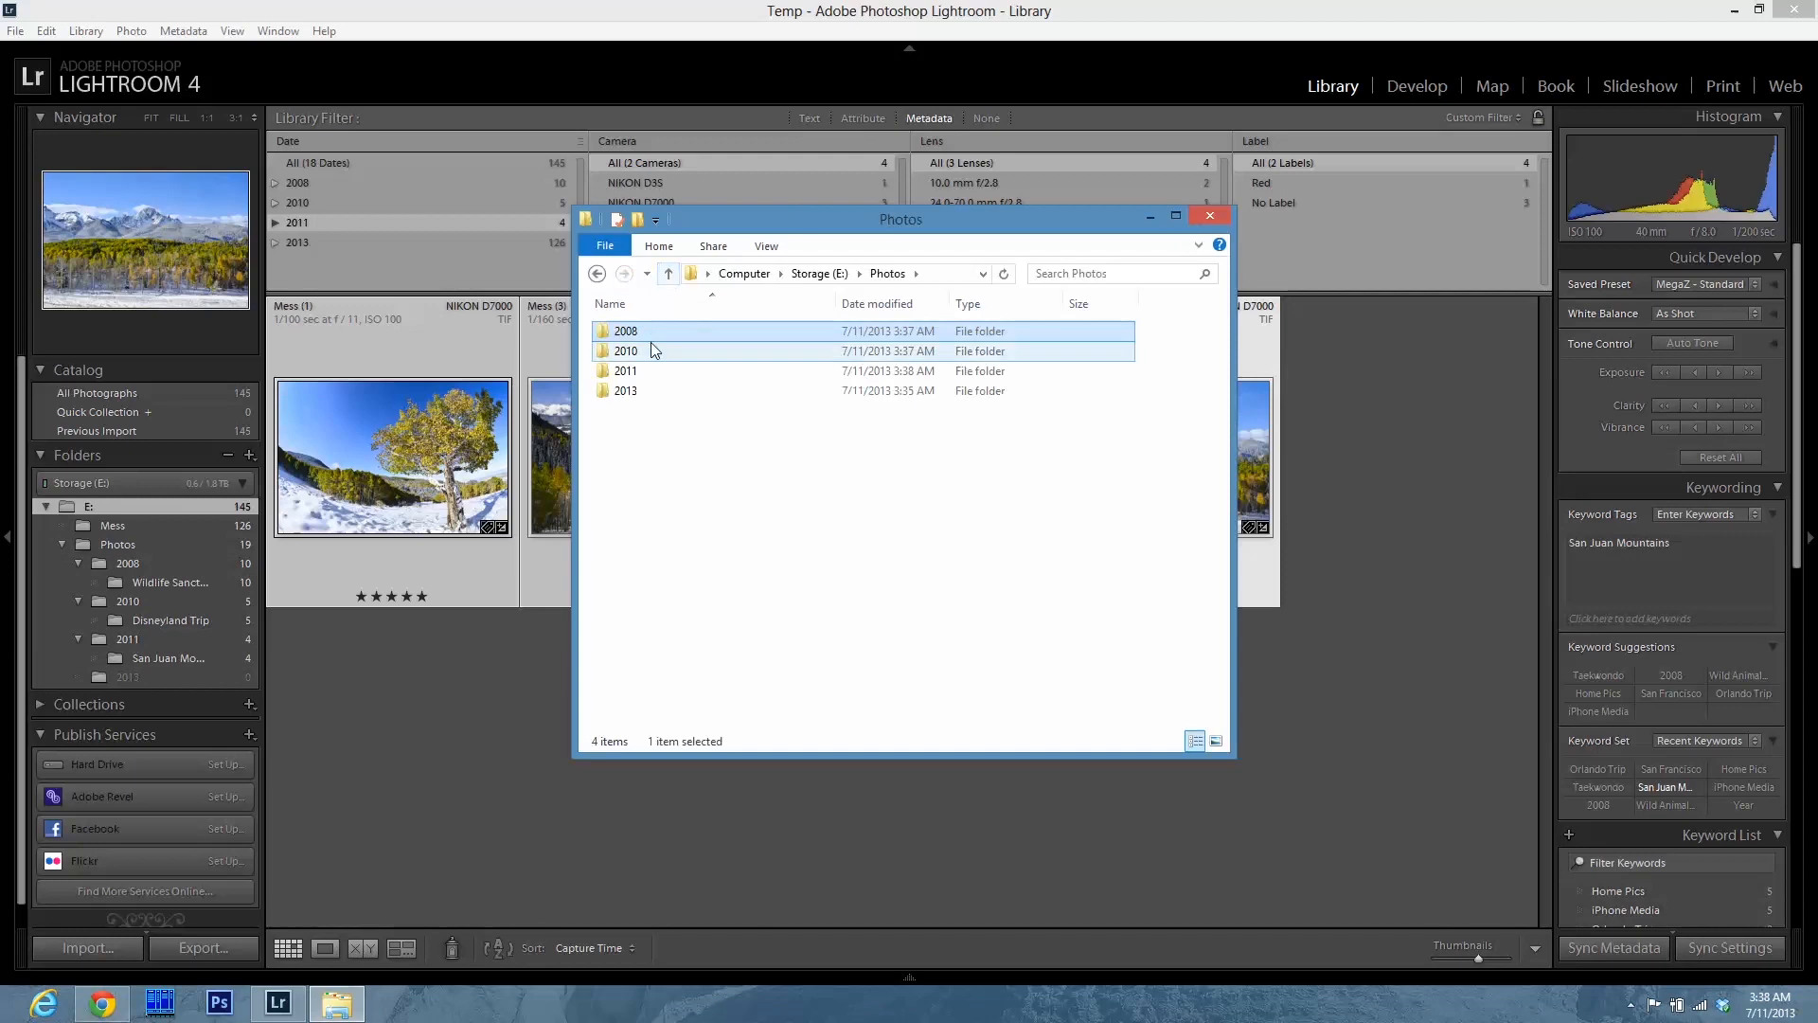
{"action": "double_click", "coordinate": [627, 351]}
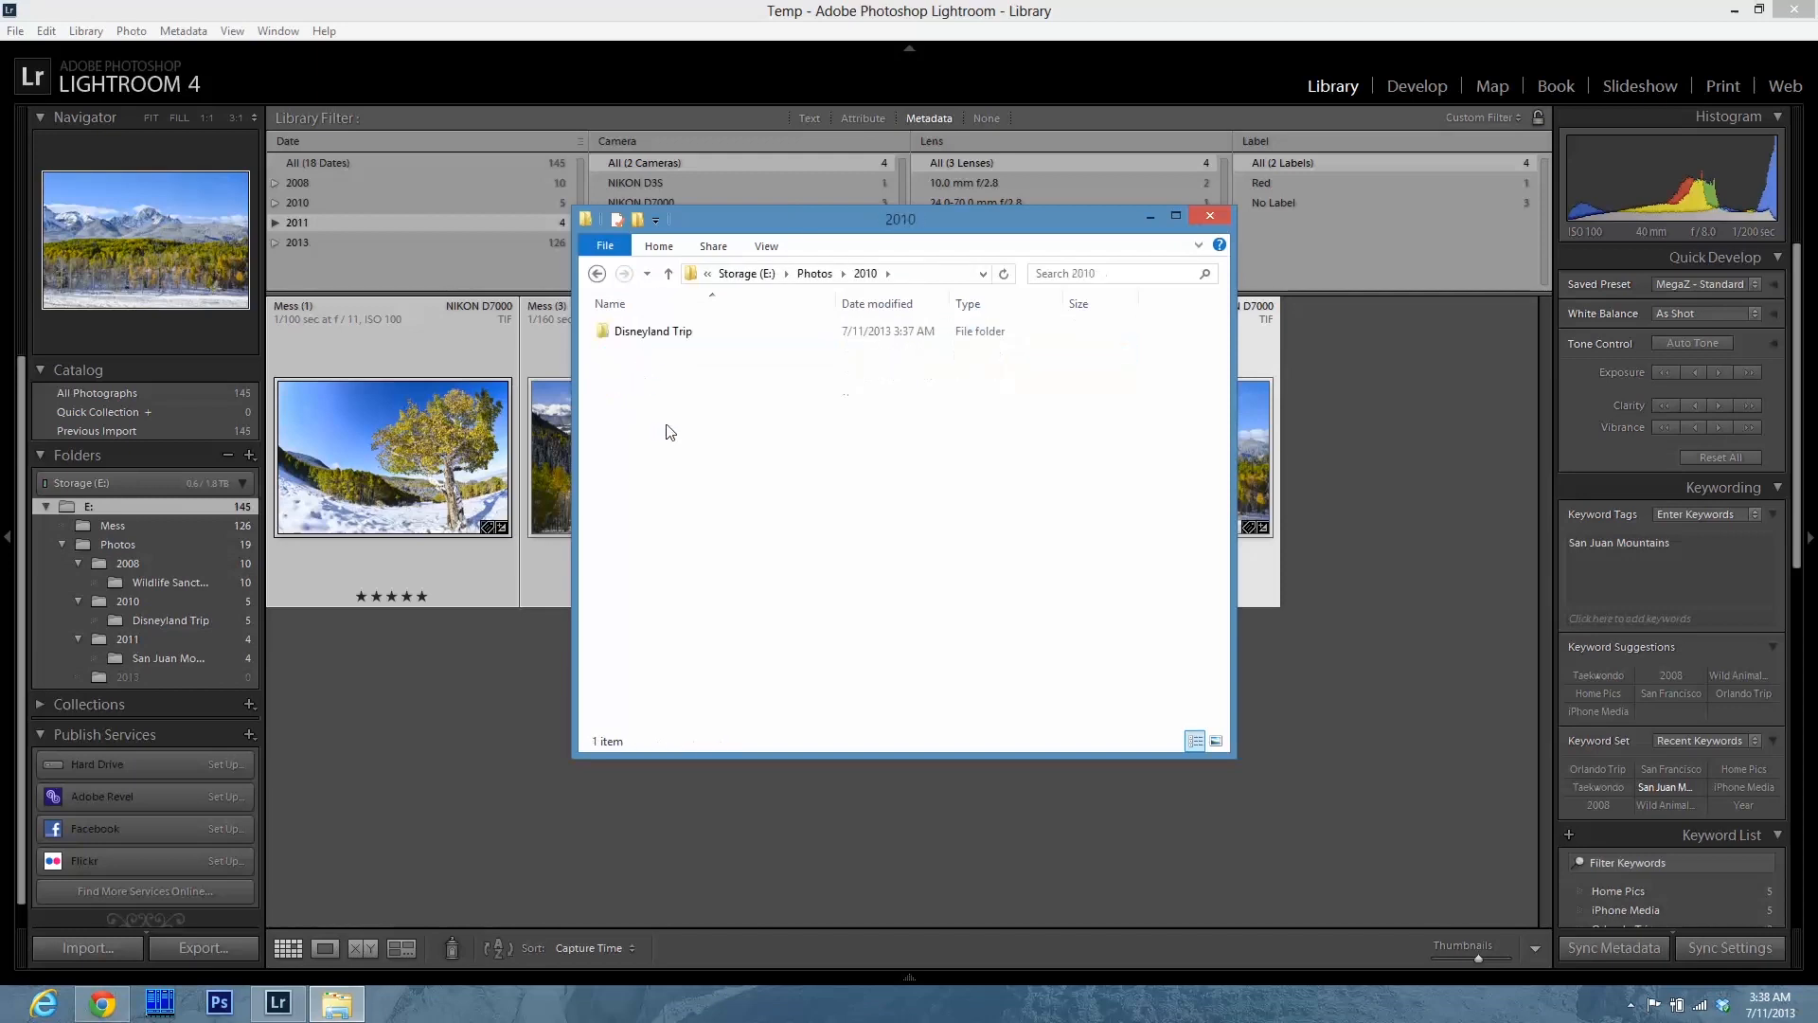
{"action": "left_click", "coordinate": [669, 273]}
{"action": "double_click", "coordinate": [637, 372]}
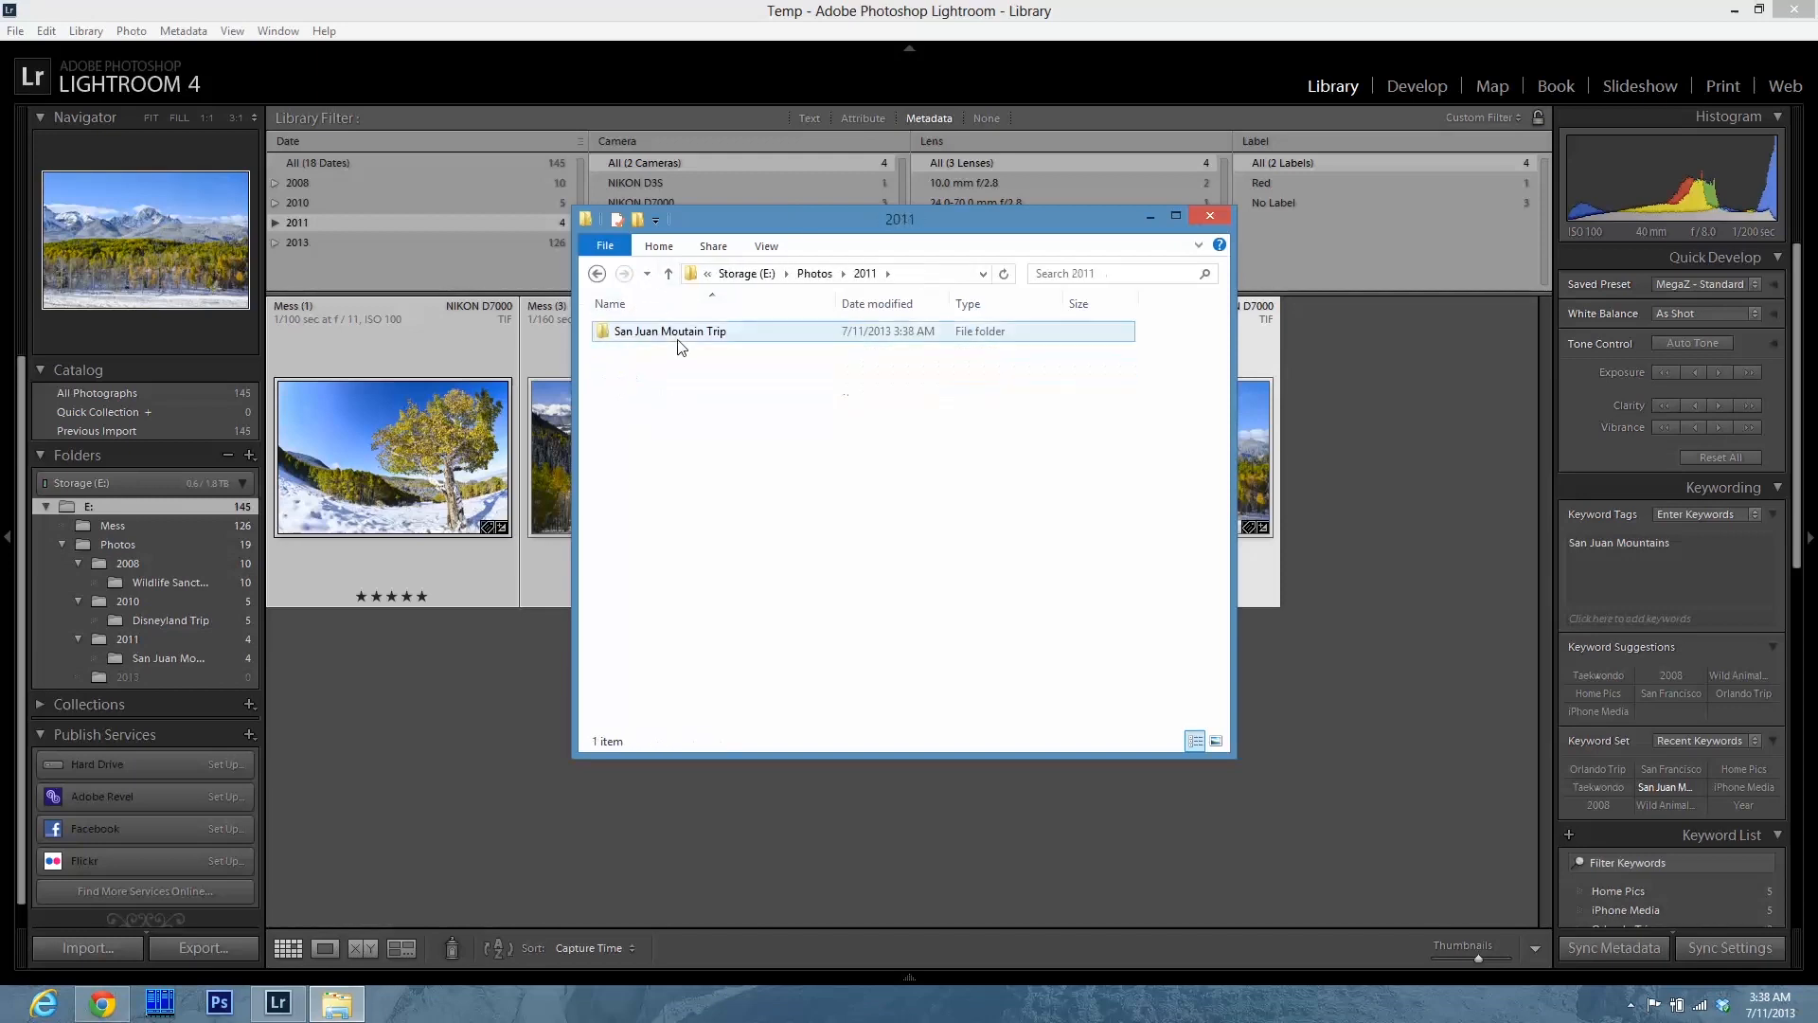
{"action": "left_click", "coordinate": [669, 273]}
{"action": "left_click", "coordinate": [275, 341]}
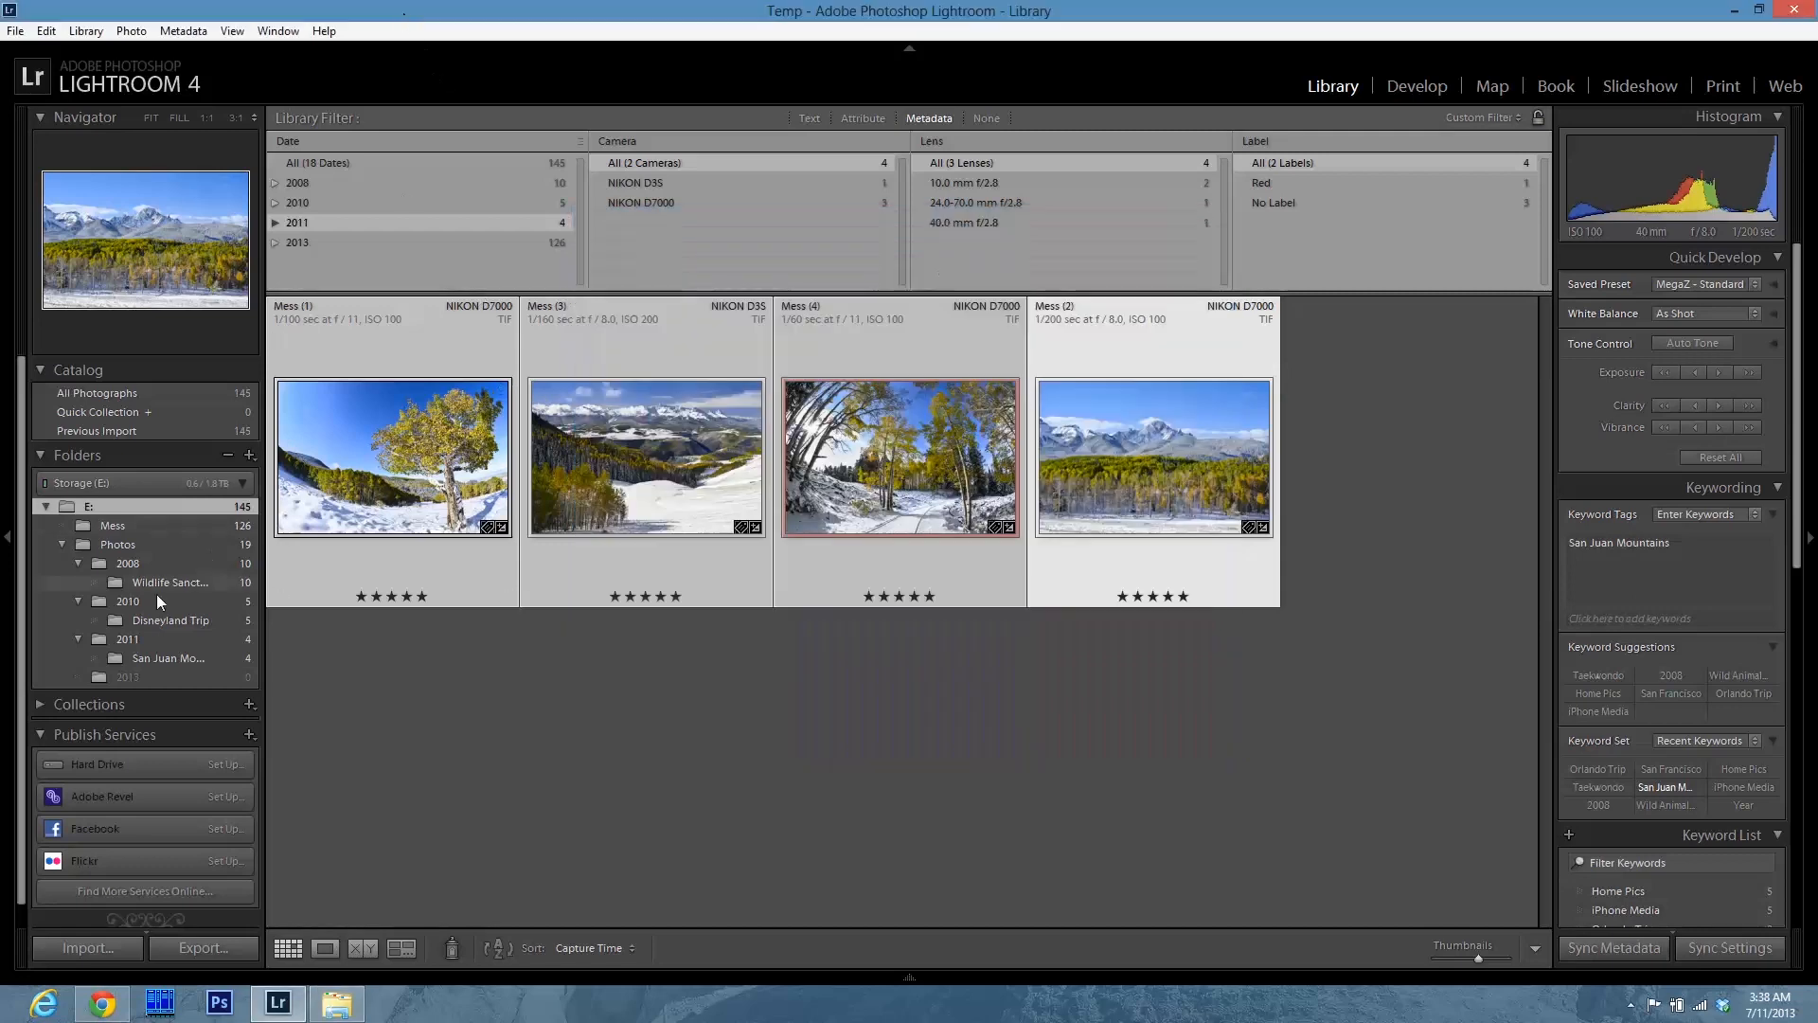
- Filter to the 2013 photos and select the Taekwondo shots from More Mess (33) through More Mess (116)
{"action": "left_click", "coordinate": [292, 242]}
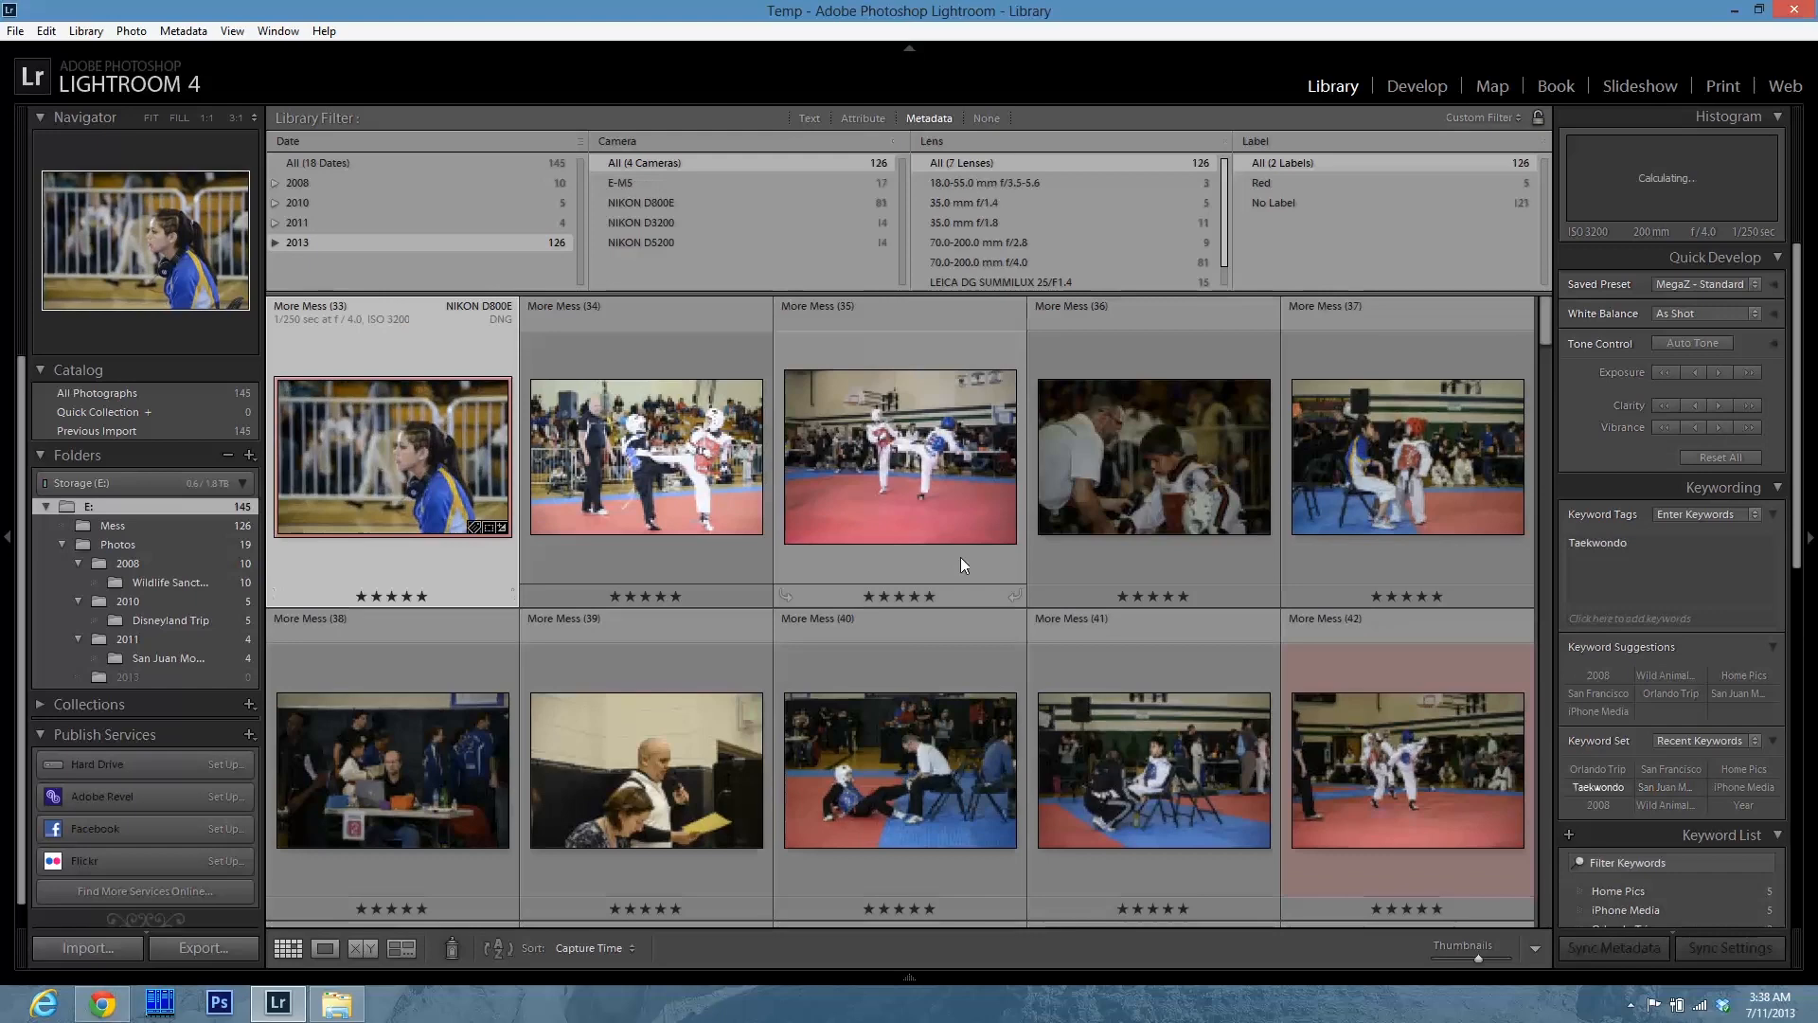
{"action": "scroll", "coordinate": [1241, 771], "scroll_direction": "down", "scroll_amount": 3}
{"action": "scroll", "coordinate": [1207, 781], "scroll_direction": "up", "scroll_amount": 3}
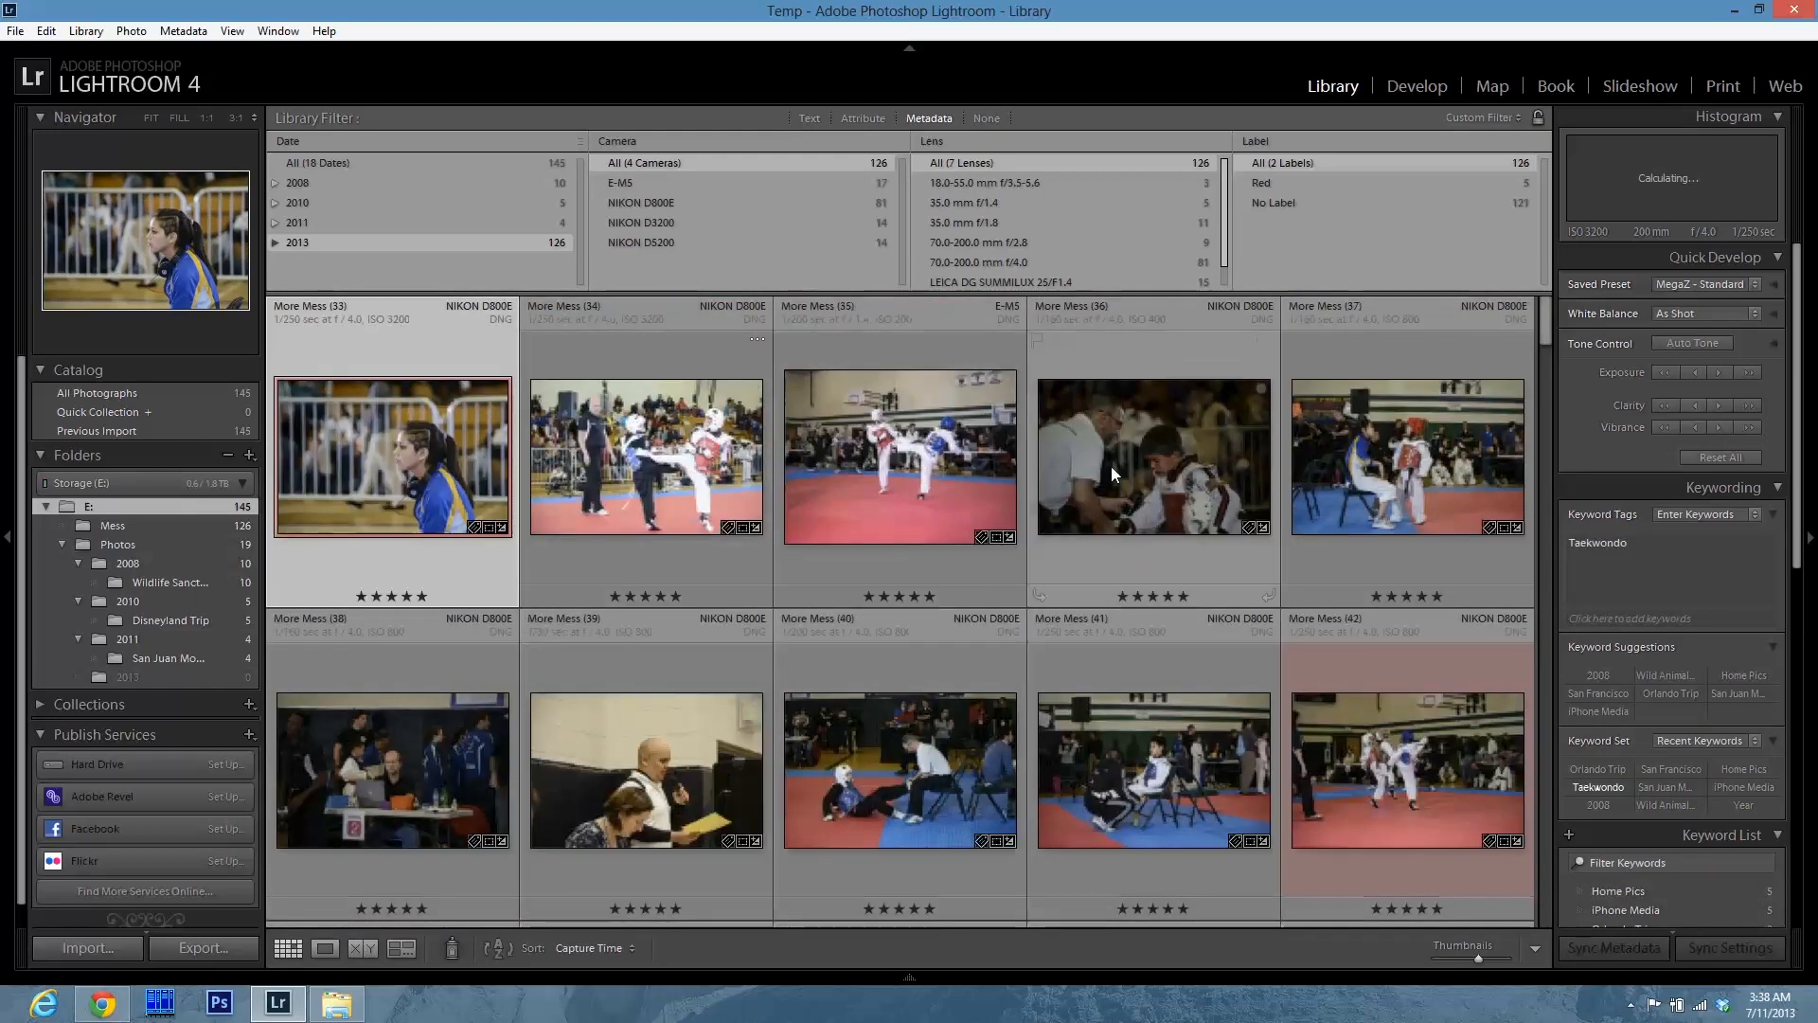
{"action": "scroll", "coordinate": [1151, 708], "scroll_direction": "down", "scroll_amount": 5}
{"action": "scroll", "coordinate": [1055, 746], "scroll_direction": "down", "scroll_amount": 15}
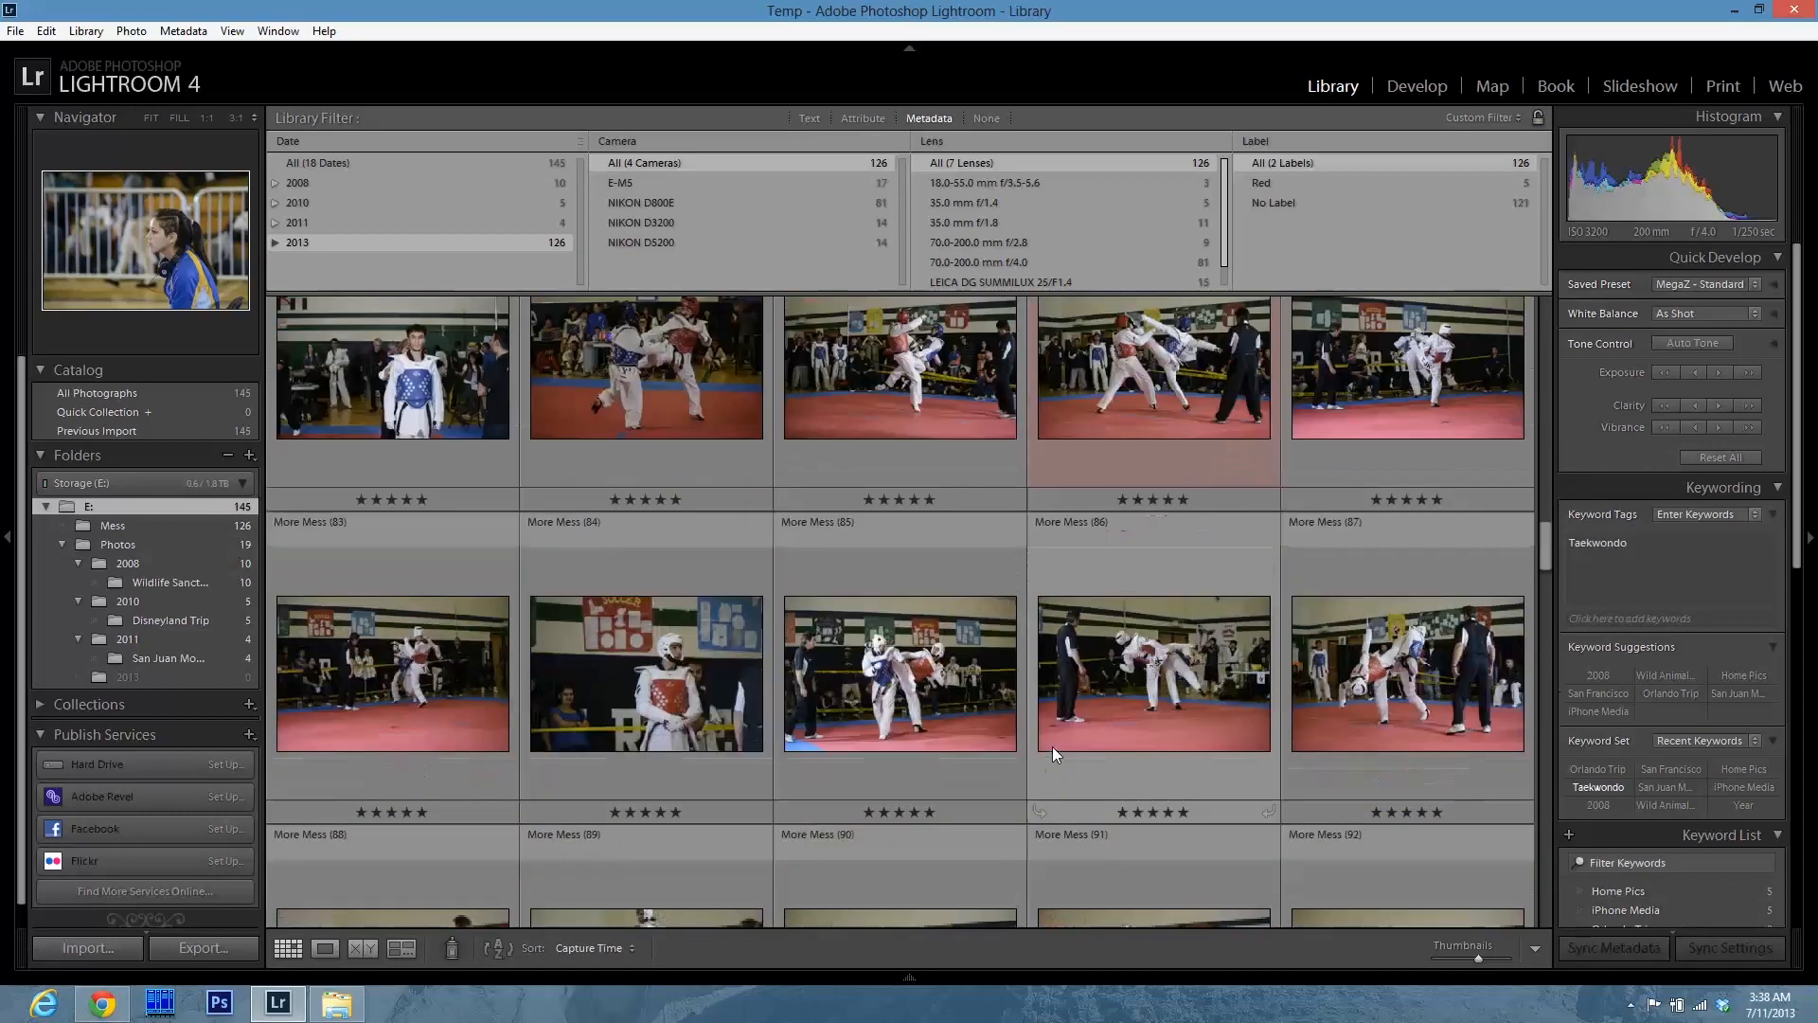
{"action": "scroll", "coordinate": [1053, 748], "scroll_direction": "down", "scroll_amount": 5}
{"action": "scroll", "coordinate": [1053, 748], "scroll_direction": "up", "scroll_amount": 4}
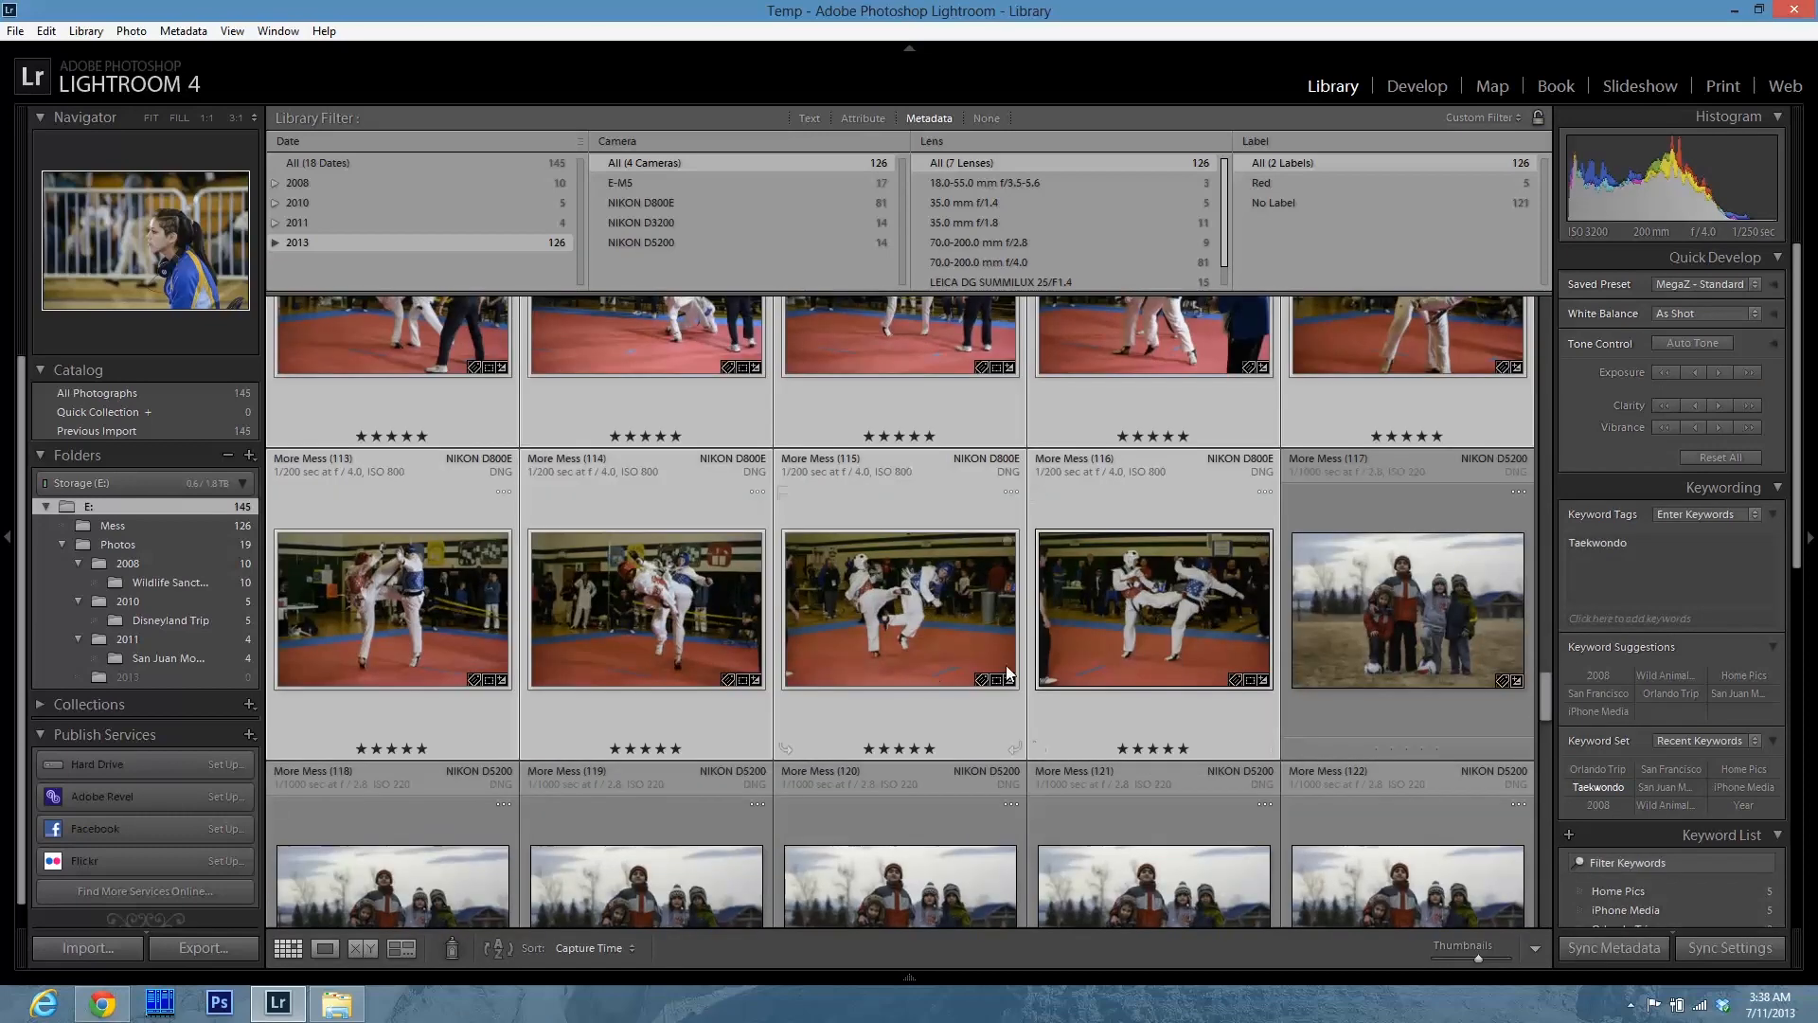
- Reselect the Taekwondo shots from More Mess (116) back to More Mess (33), making More Mess (33) the active photo
{"action": "left_click", "coordinate": [1379, 637]}
{"action": "left_click", "coordinate": [1189, 583]}
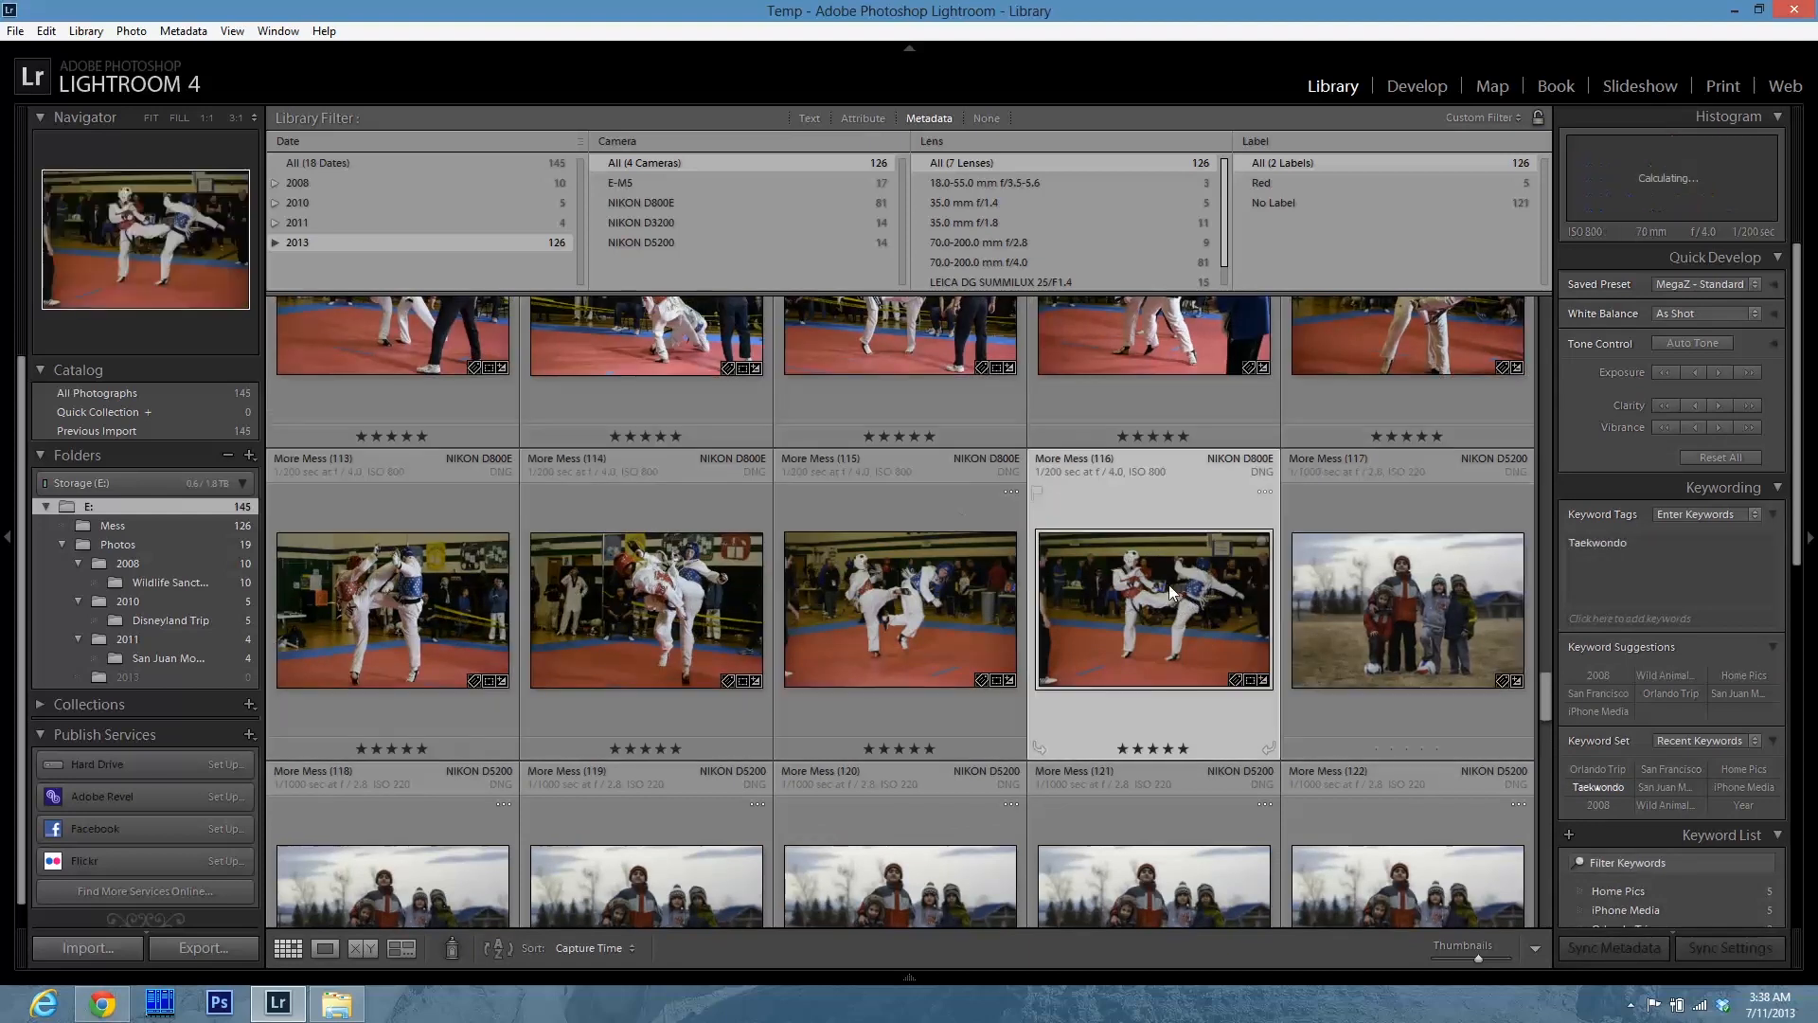
{"action": "scroll", "coordinate": [1061, 606], "scroll_direction": "up", "scroll_amount": 2}
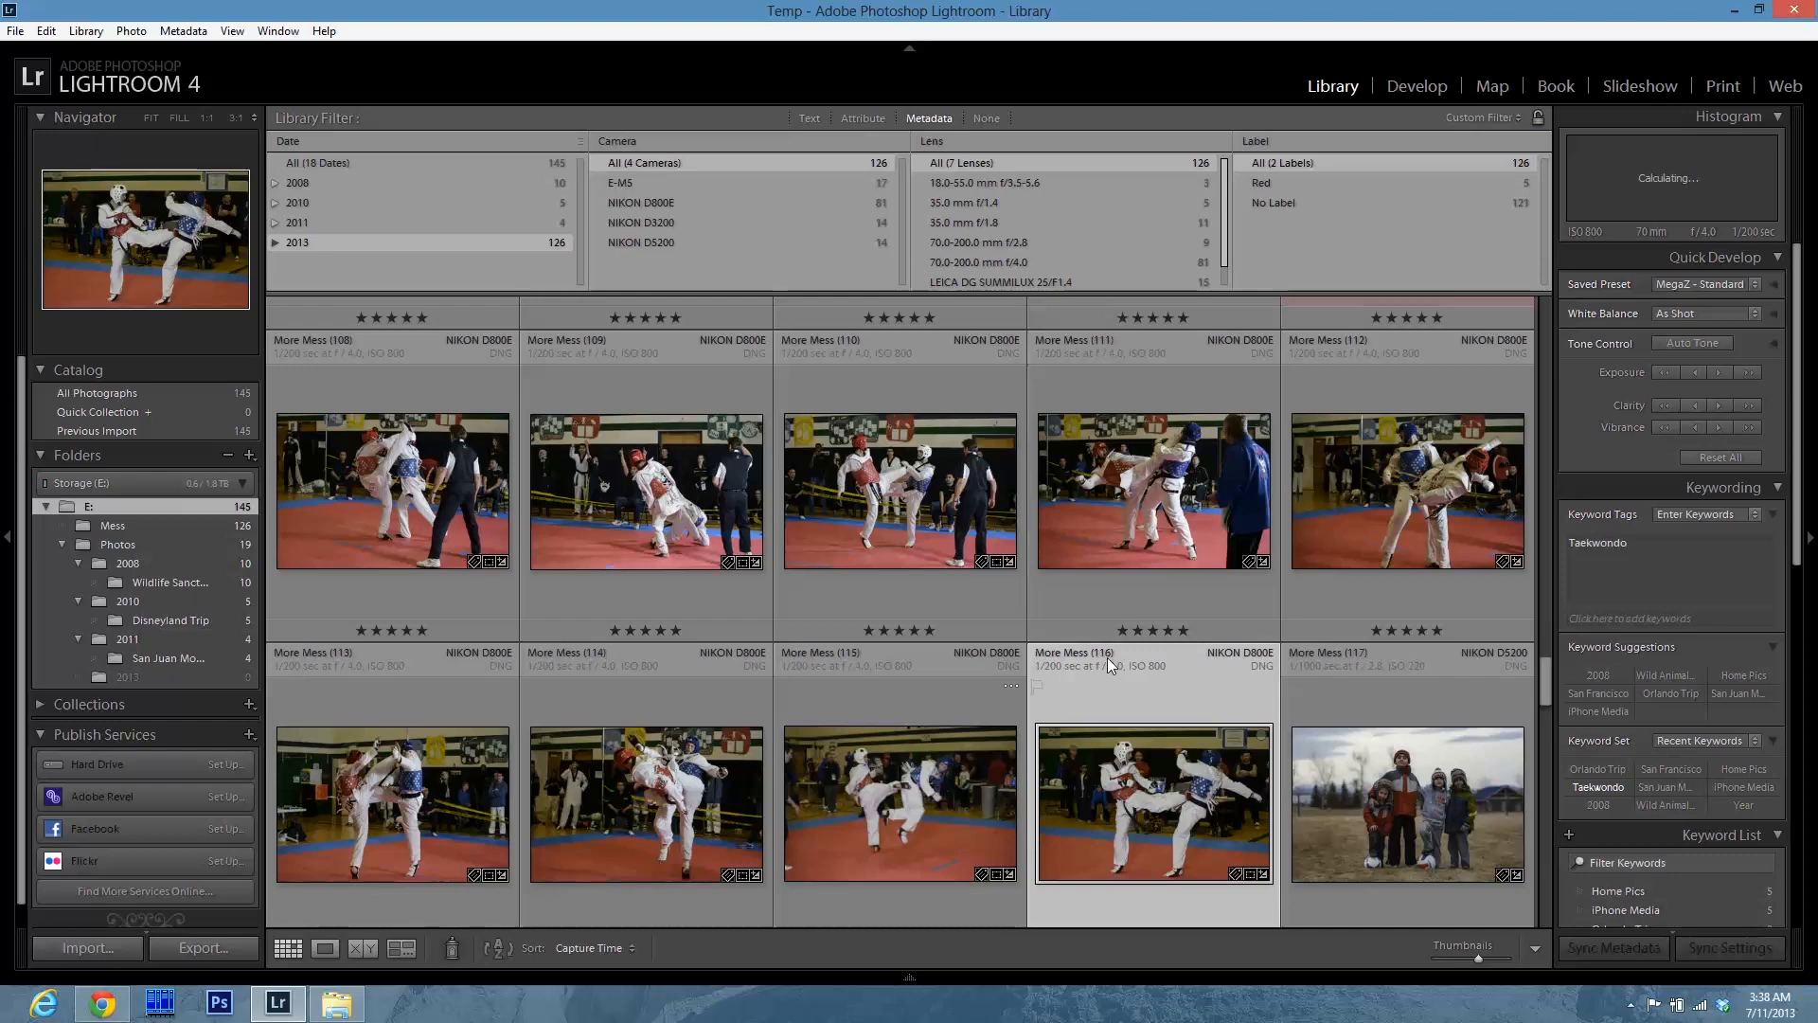
{"action": "scroll", "coordinate": [810, 698], "scroll_direction": "up", "scroll_amount": 3}
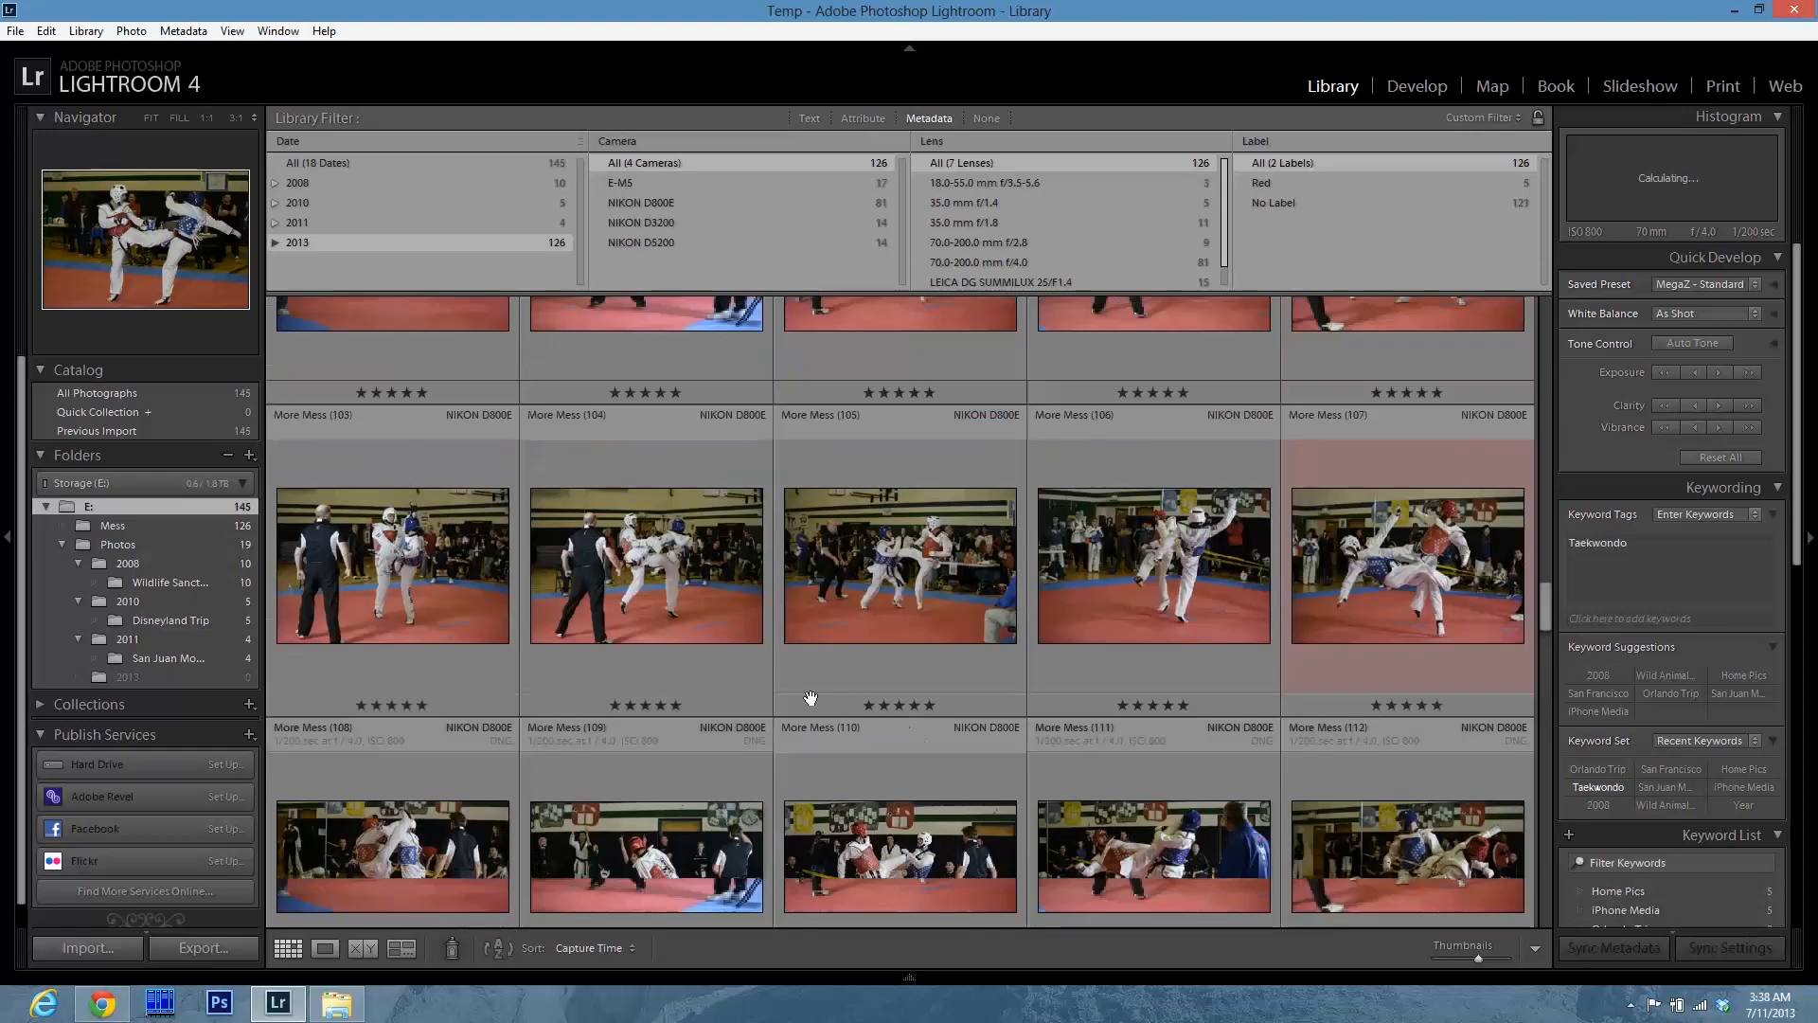
{"action": "scroll", "coordinate": [811, 698], "scroll_direction": "up", "scroll_amount": 20}
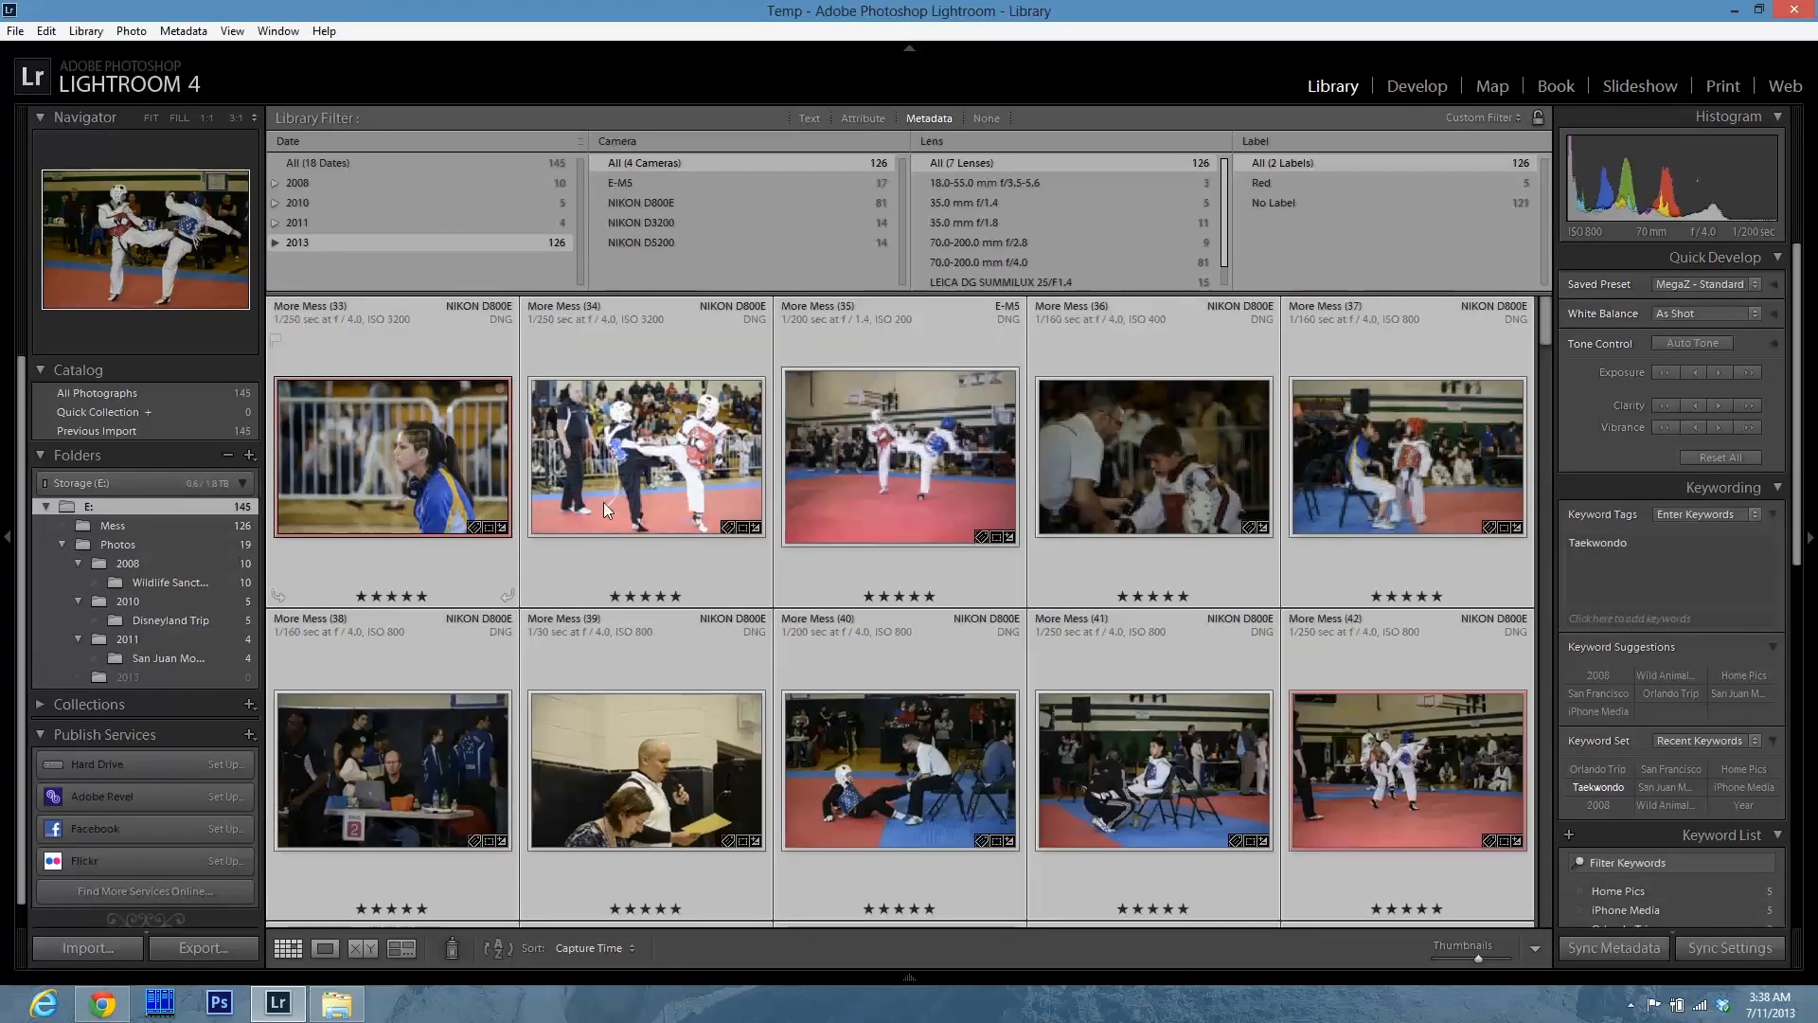
{"action": "left_click", "coordinate": [407, 500]}
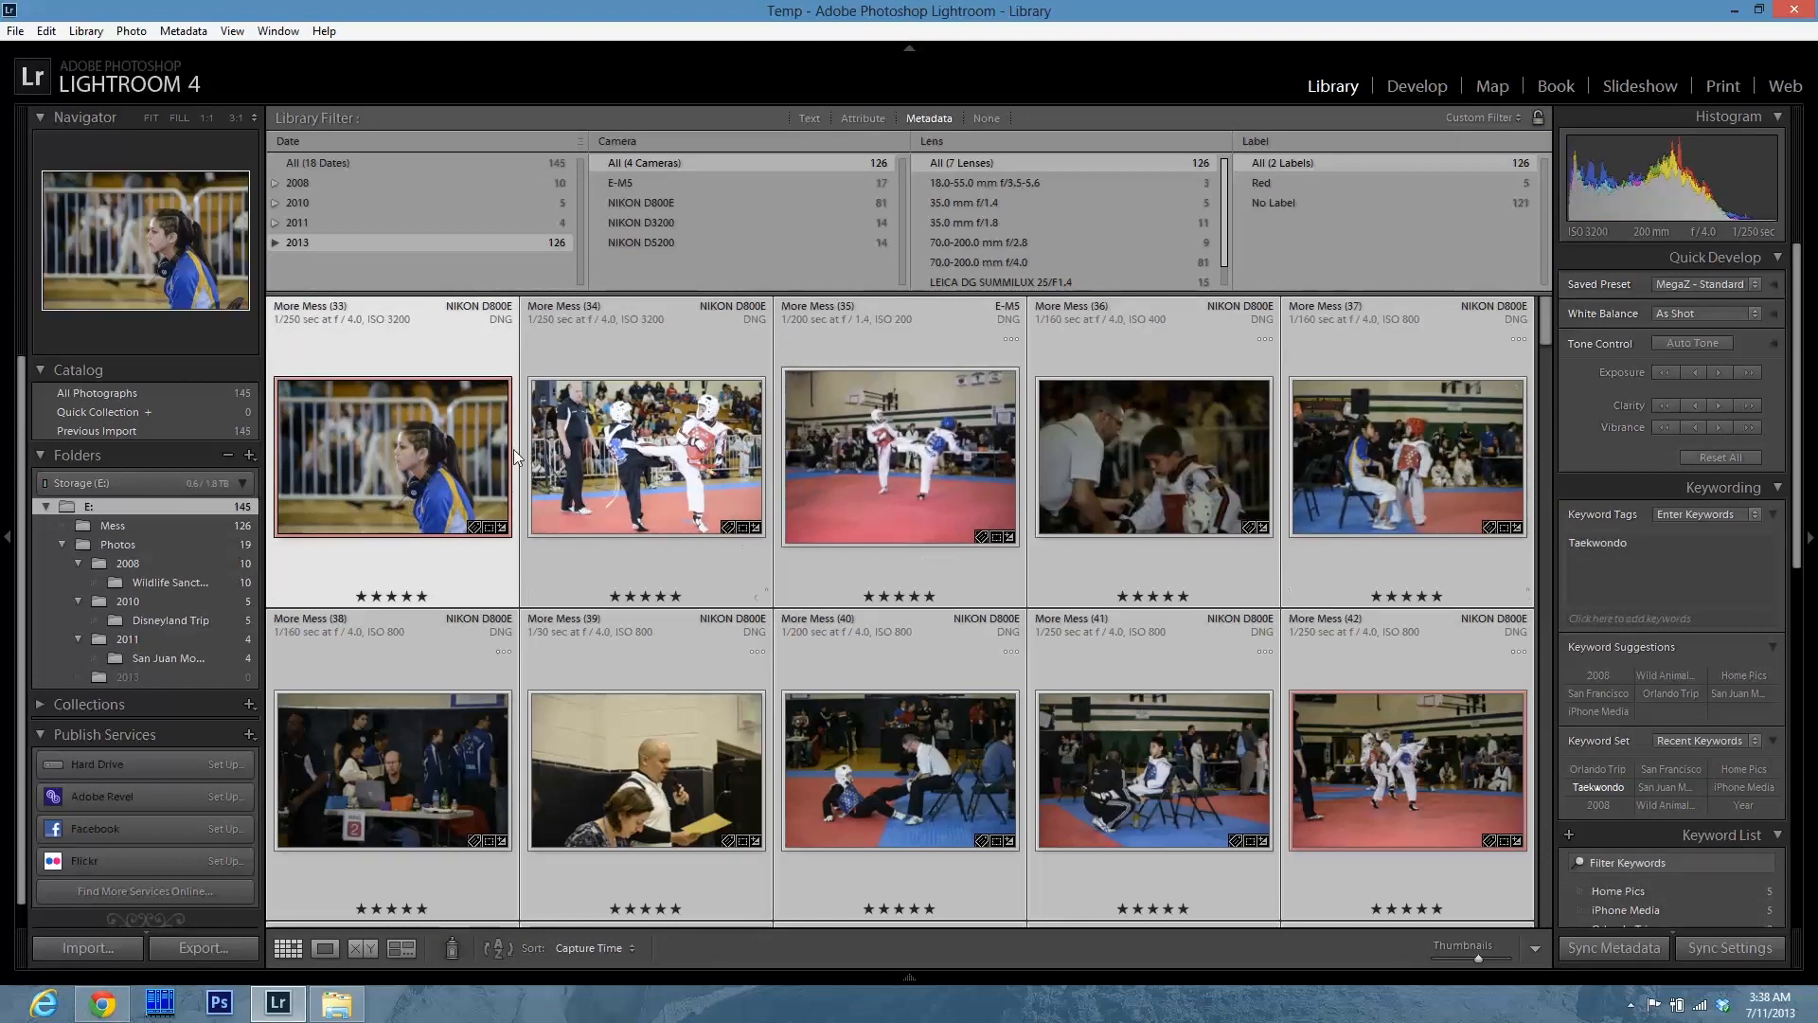
- Create a Taekwondo Tournament folder inside 2013 that includes the selected photos
{"action": "right_click", "coordinate": [150, 676]}
{"action": "left_click", "coordinate": [249, 715]}
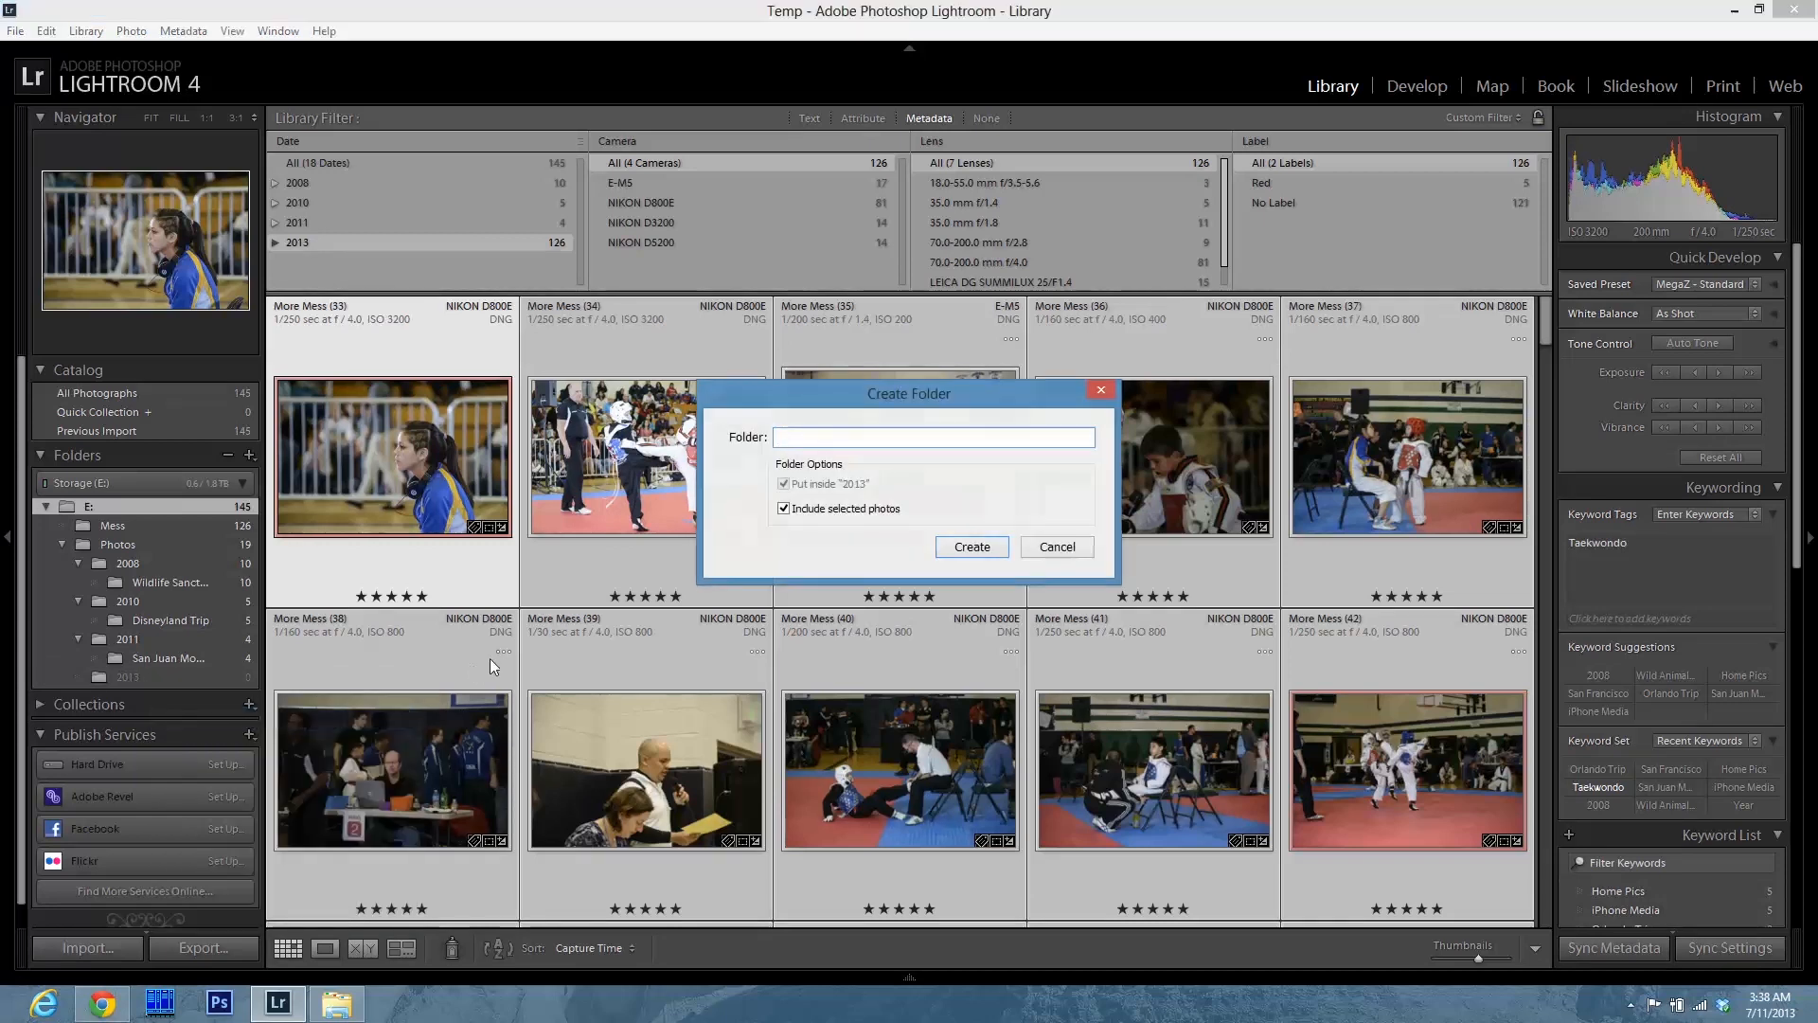
{"action": "type", "text": "Taekwondo Tournament"}
{"action": "left_click", "coordinate": [971, 546]}
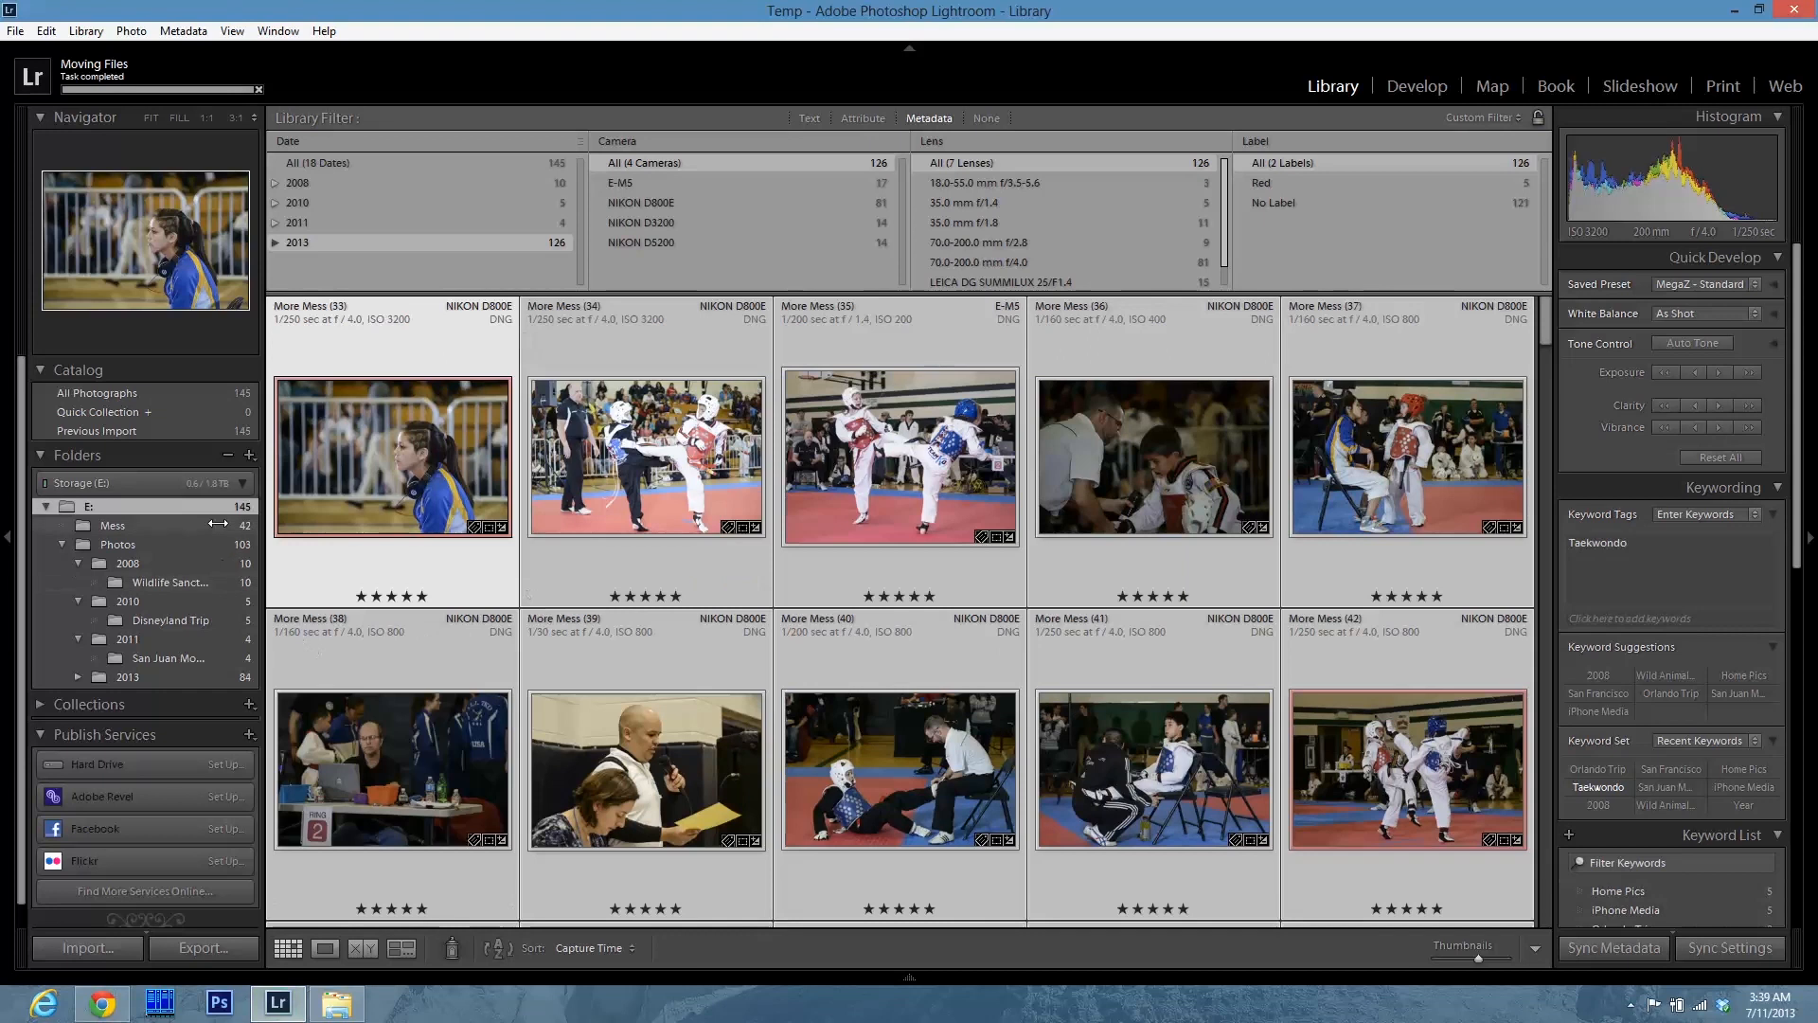
- Expand 2013, check the Taekwondo Tournament folder's photos through to the last one and clear the selection
{"action": "left_click", "coordinate": [76, 675]}
{"action": "left_click", "coordinate": [162, 697]}
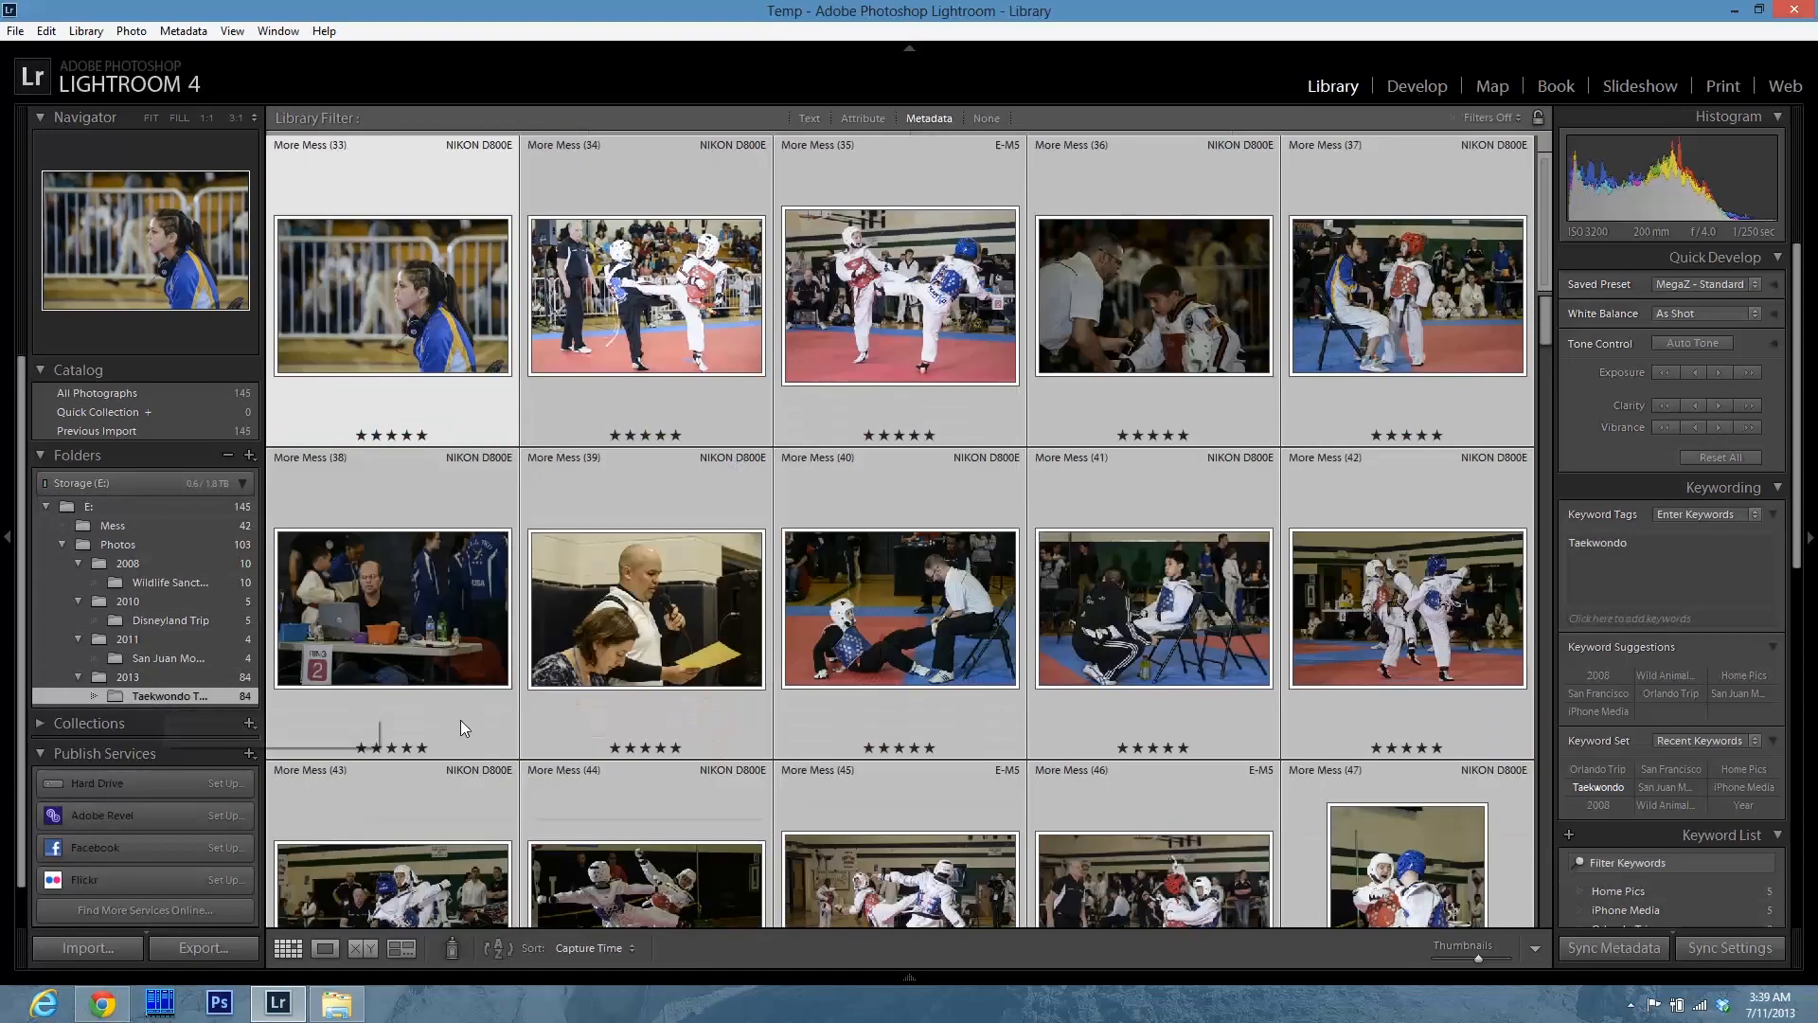
{"action": "scroll", "coordinate": [730, 601], "scroll_direction": "down", "scroll_amount": 15}
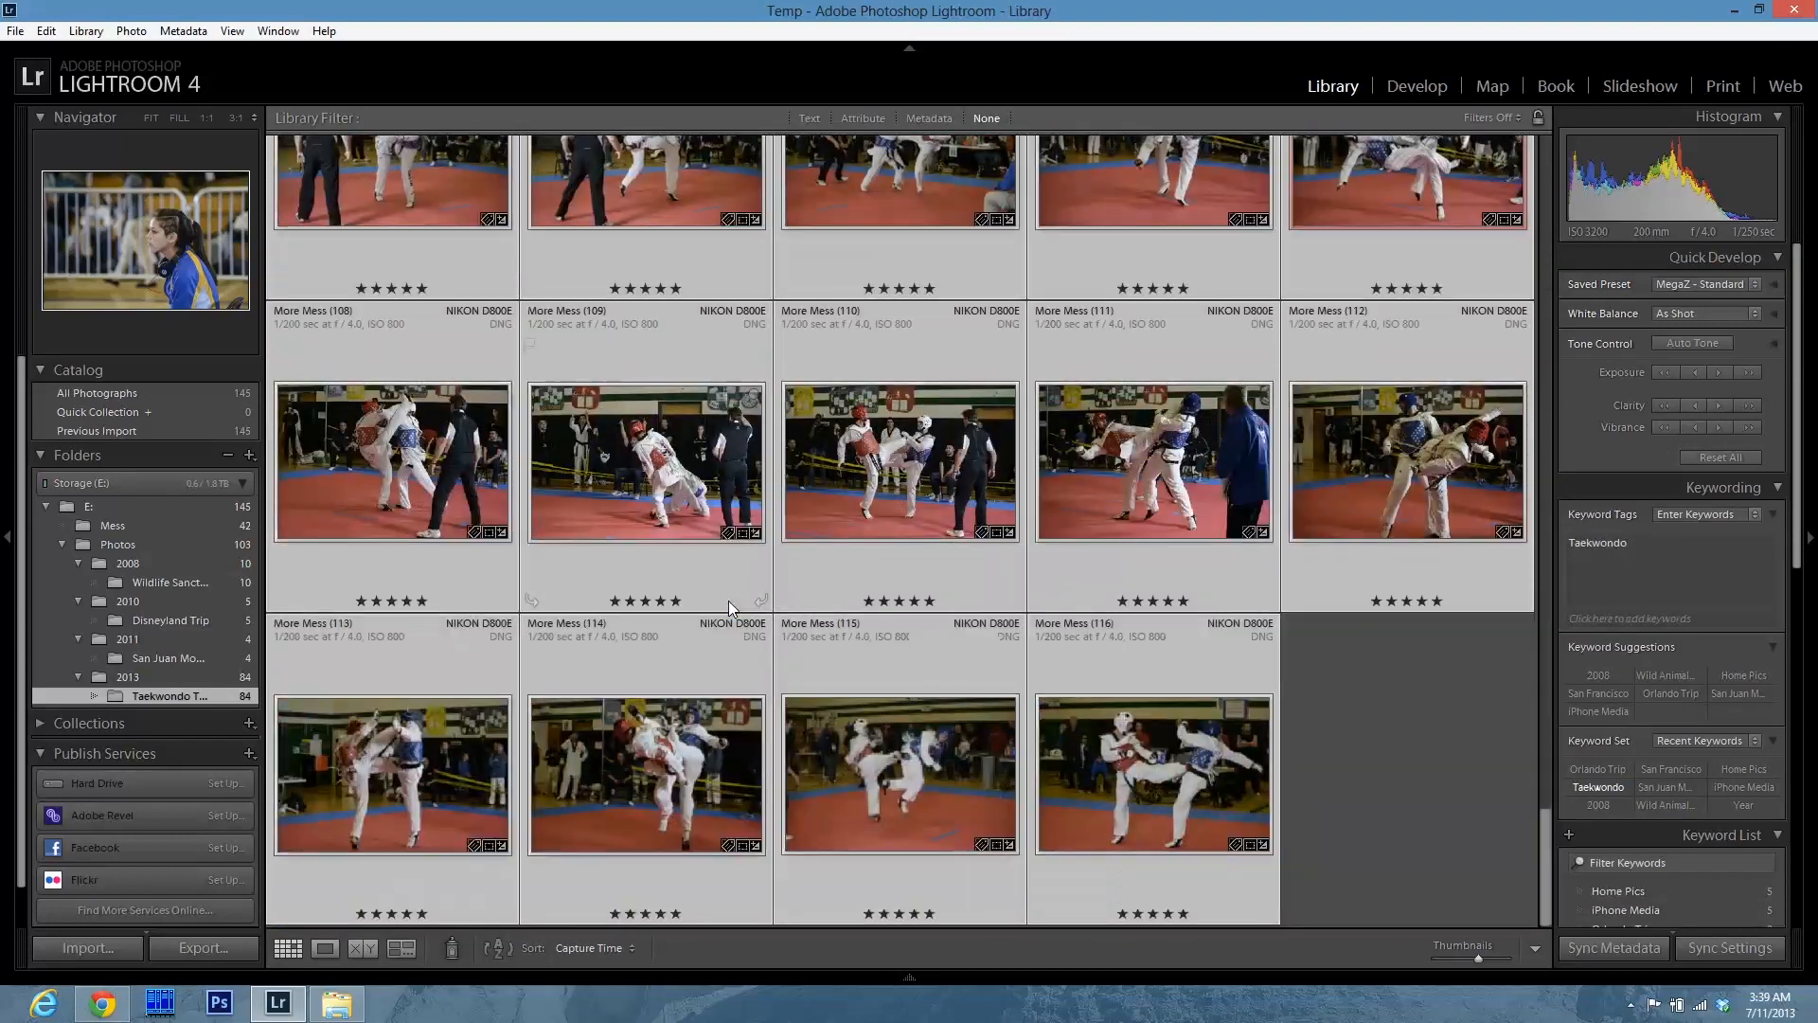
{"action": "left_click", "coordinate": [1418, 669]}
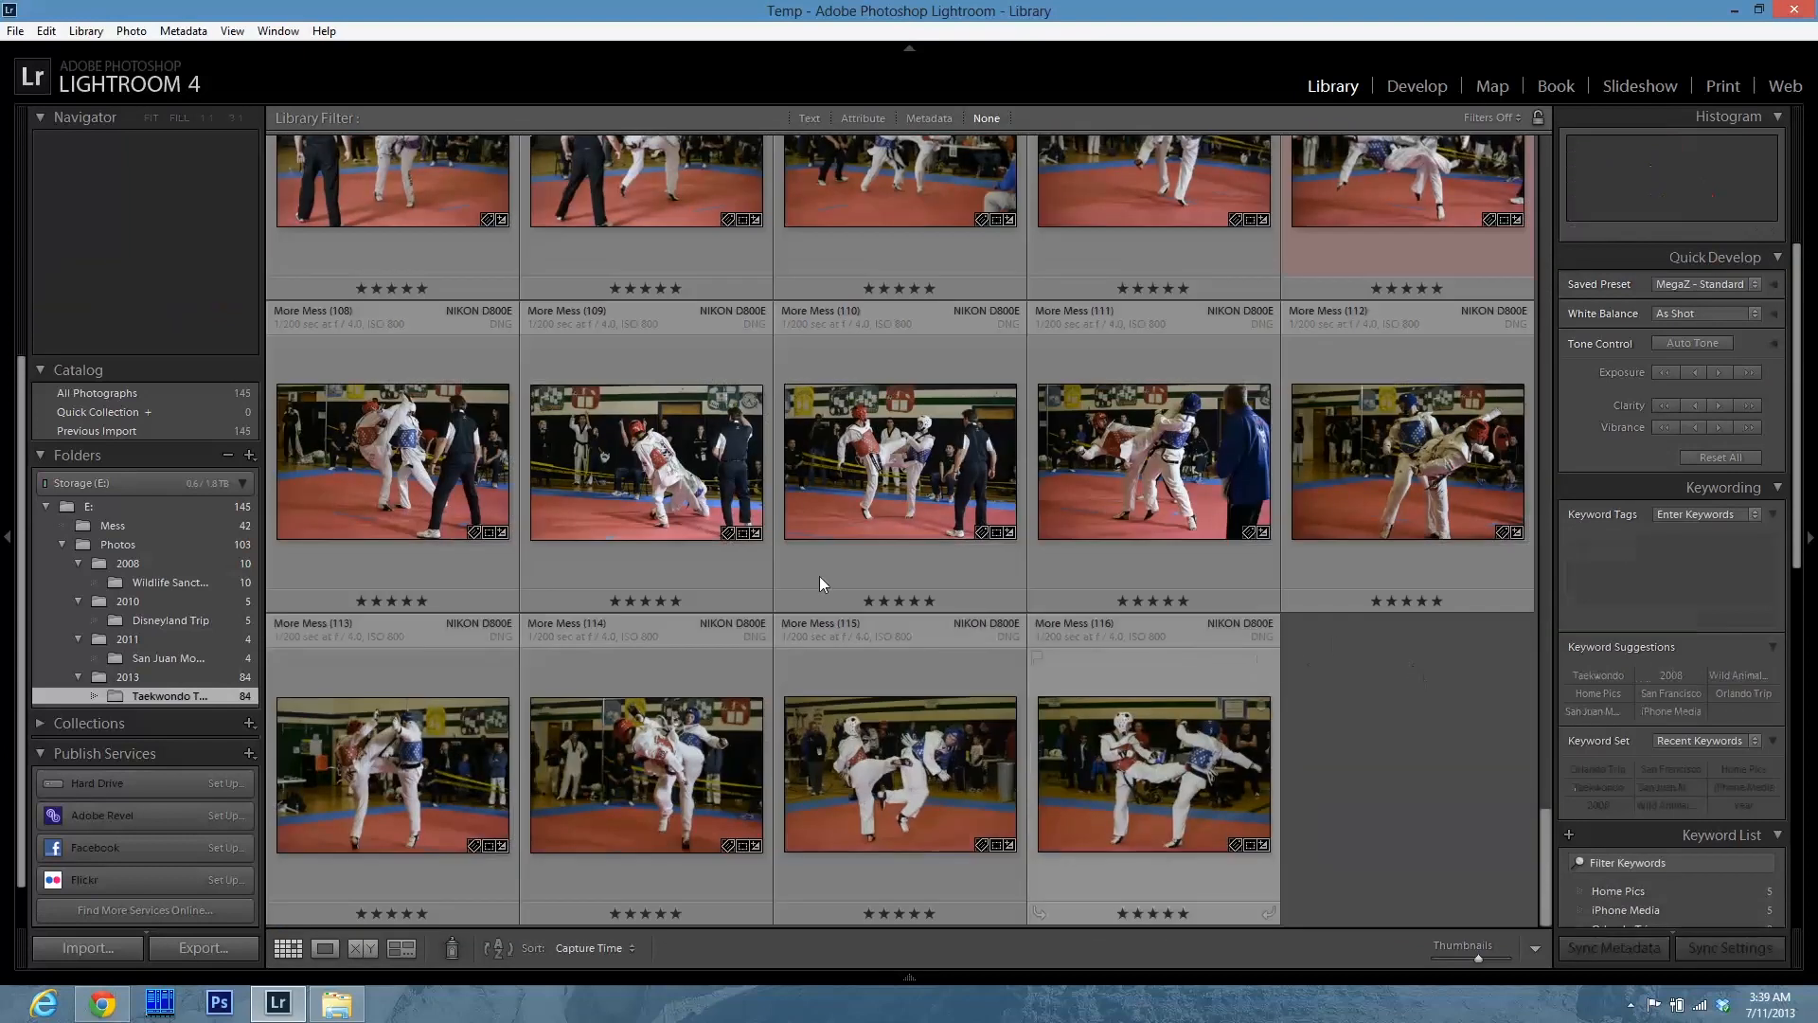
- Show the remaining Mess photos and select More Mess (117) through More Mess (130)
{"action": "left_click", "coordinate": [126, 526]}
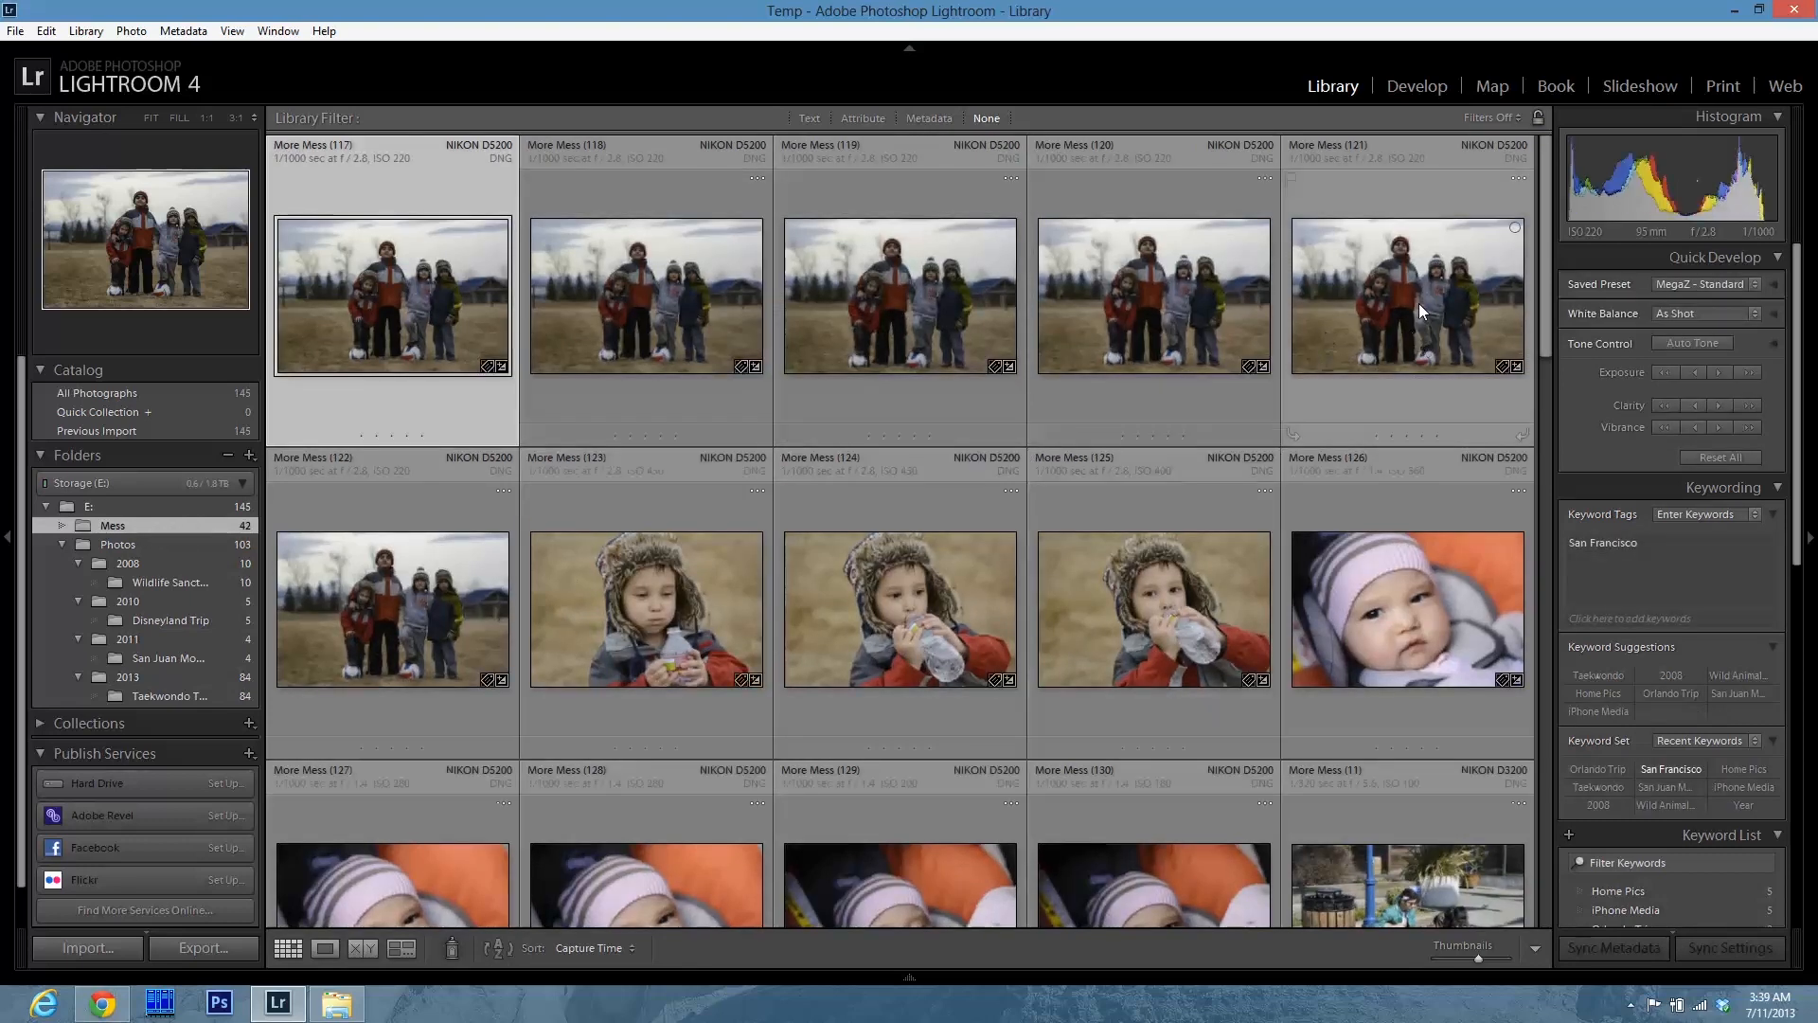
{"action": "scroll", "coordinate": [1150, 736], "scroll_direction": "down", "scroll_amount": 3}
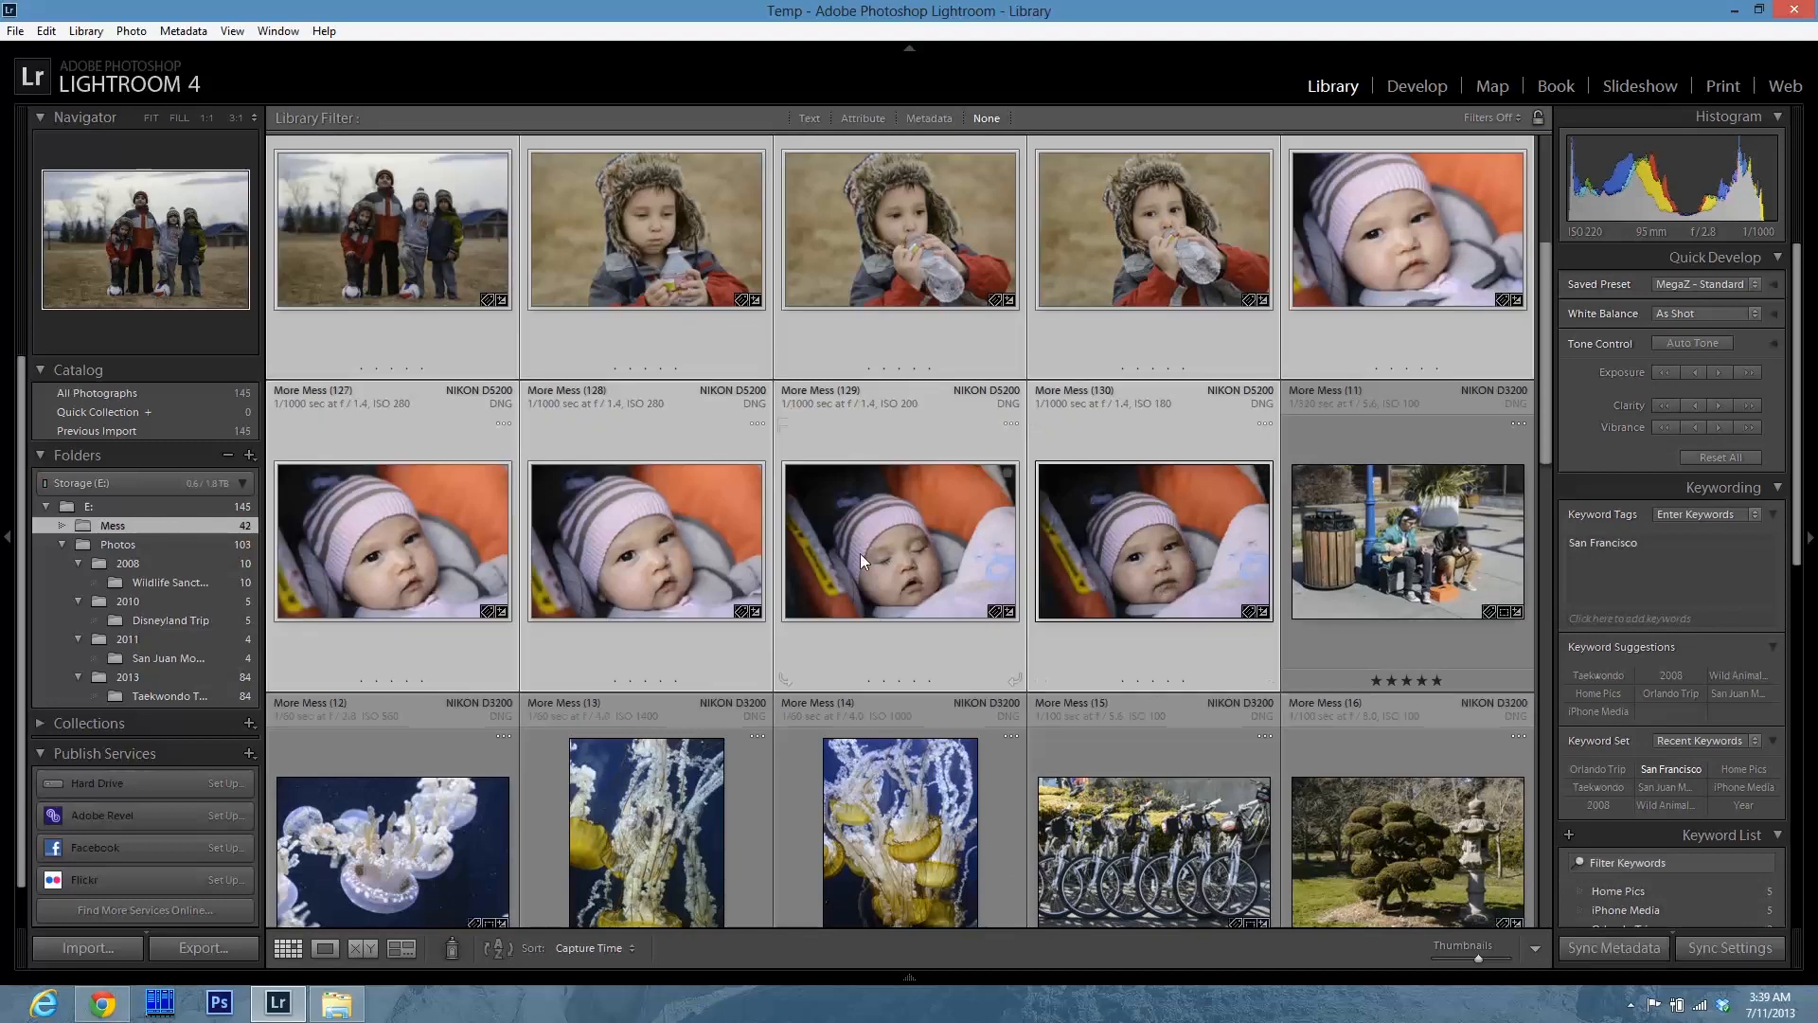
{"action": "scroll", "coordinate": [860, 553], "scroll_direction": "up", "scroll_amount": 5}
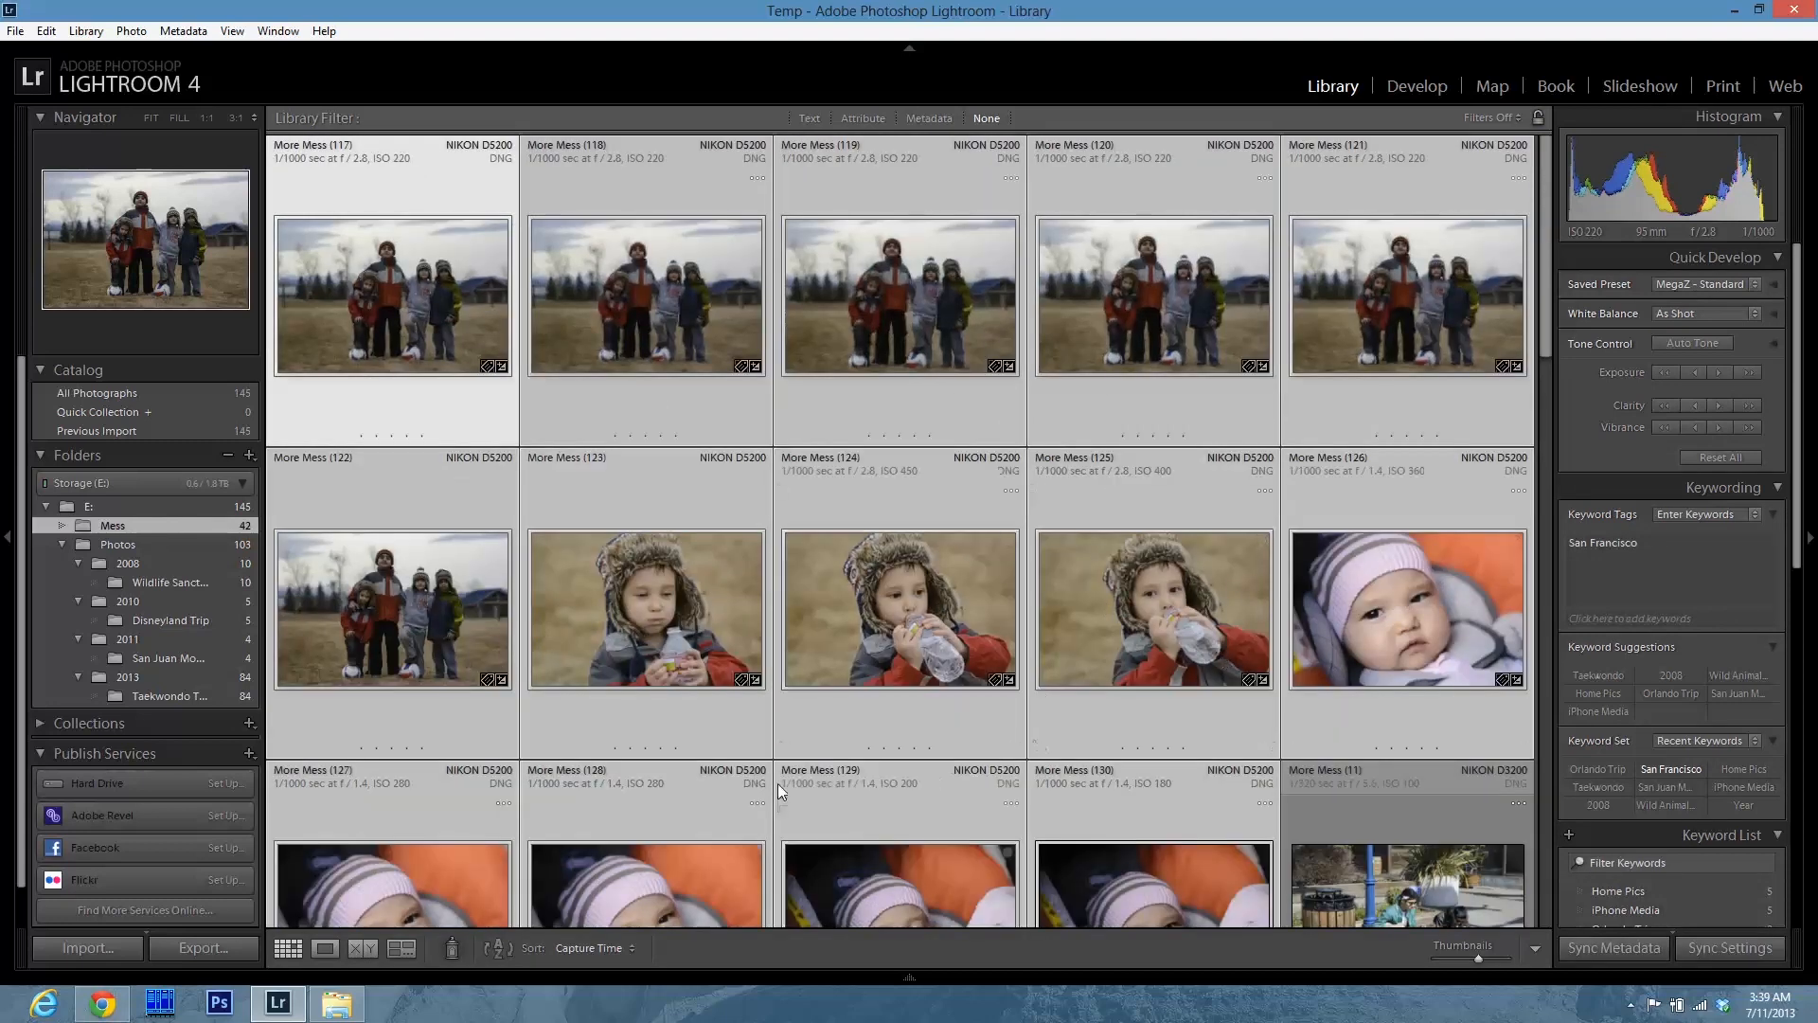
{"action": "scroll", "coordinate": [777, 782], "scroll_direction": "down", "scroll_amount": 2}
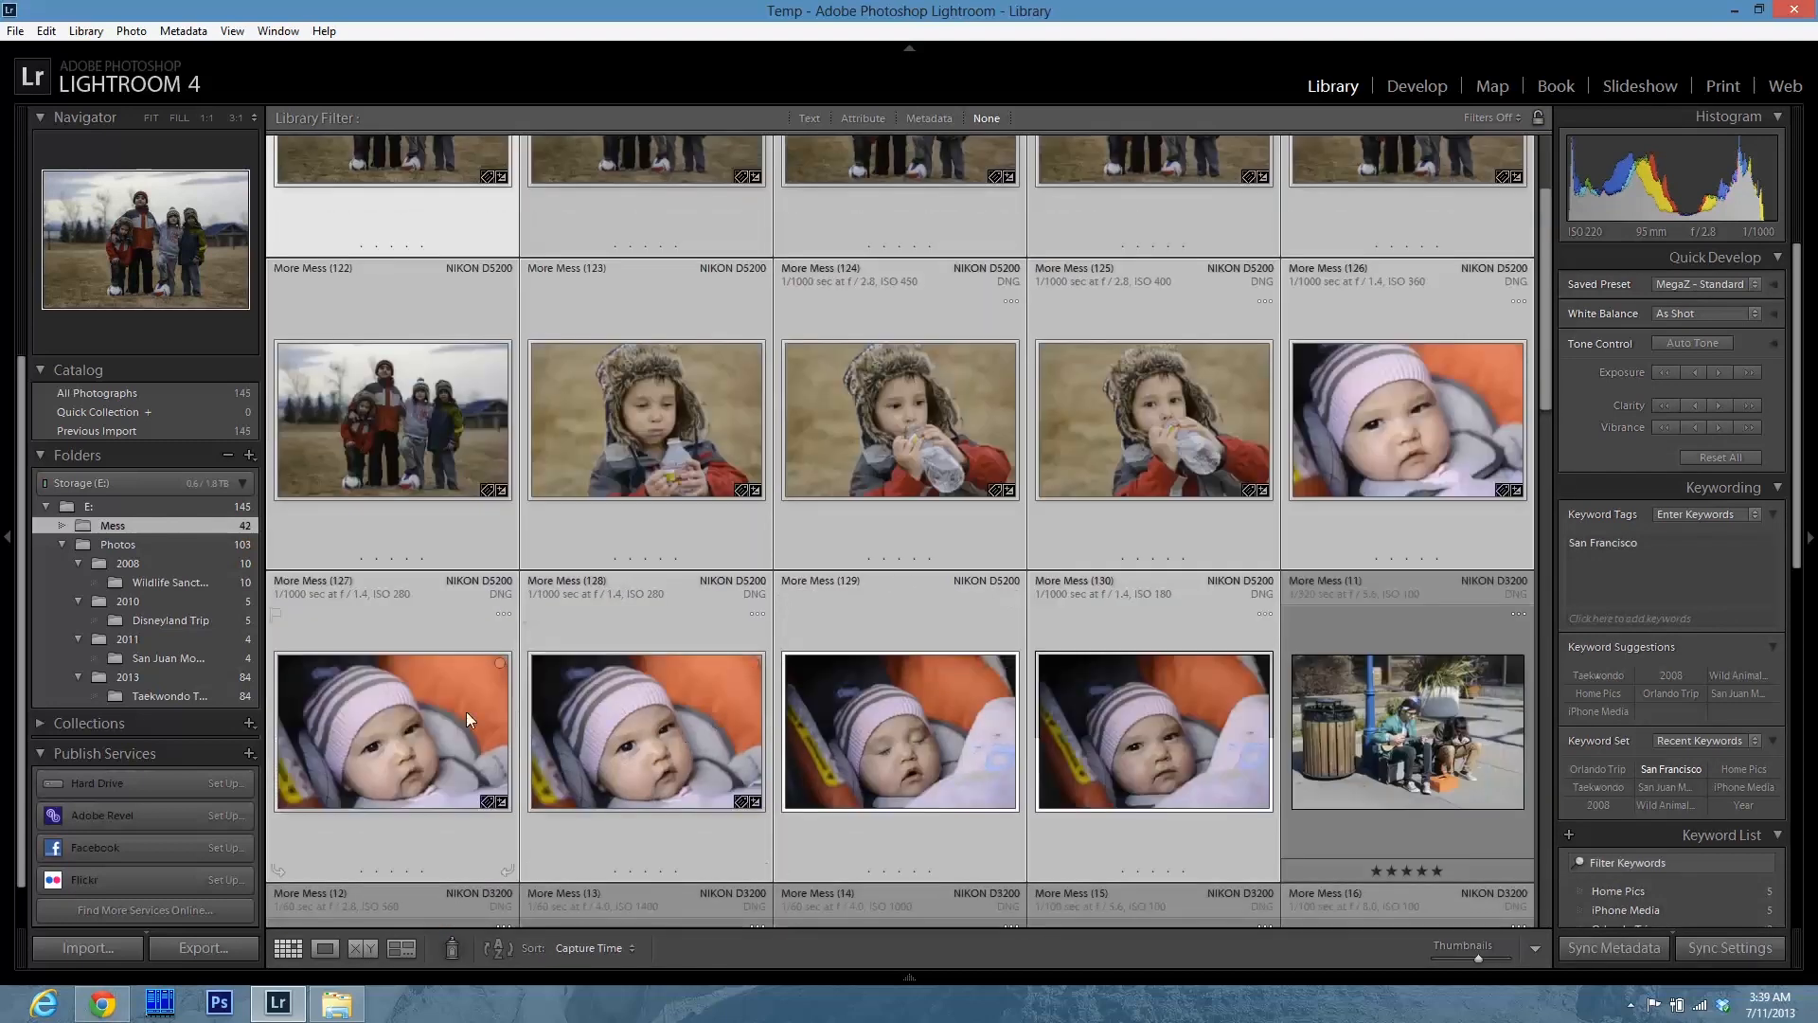
{"action": "scroll", "coordinate": [454, 700], "scroll_direction": "up", "scroll_amount": 2}
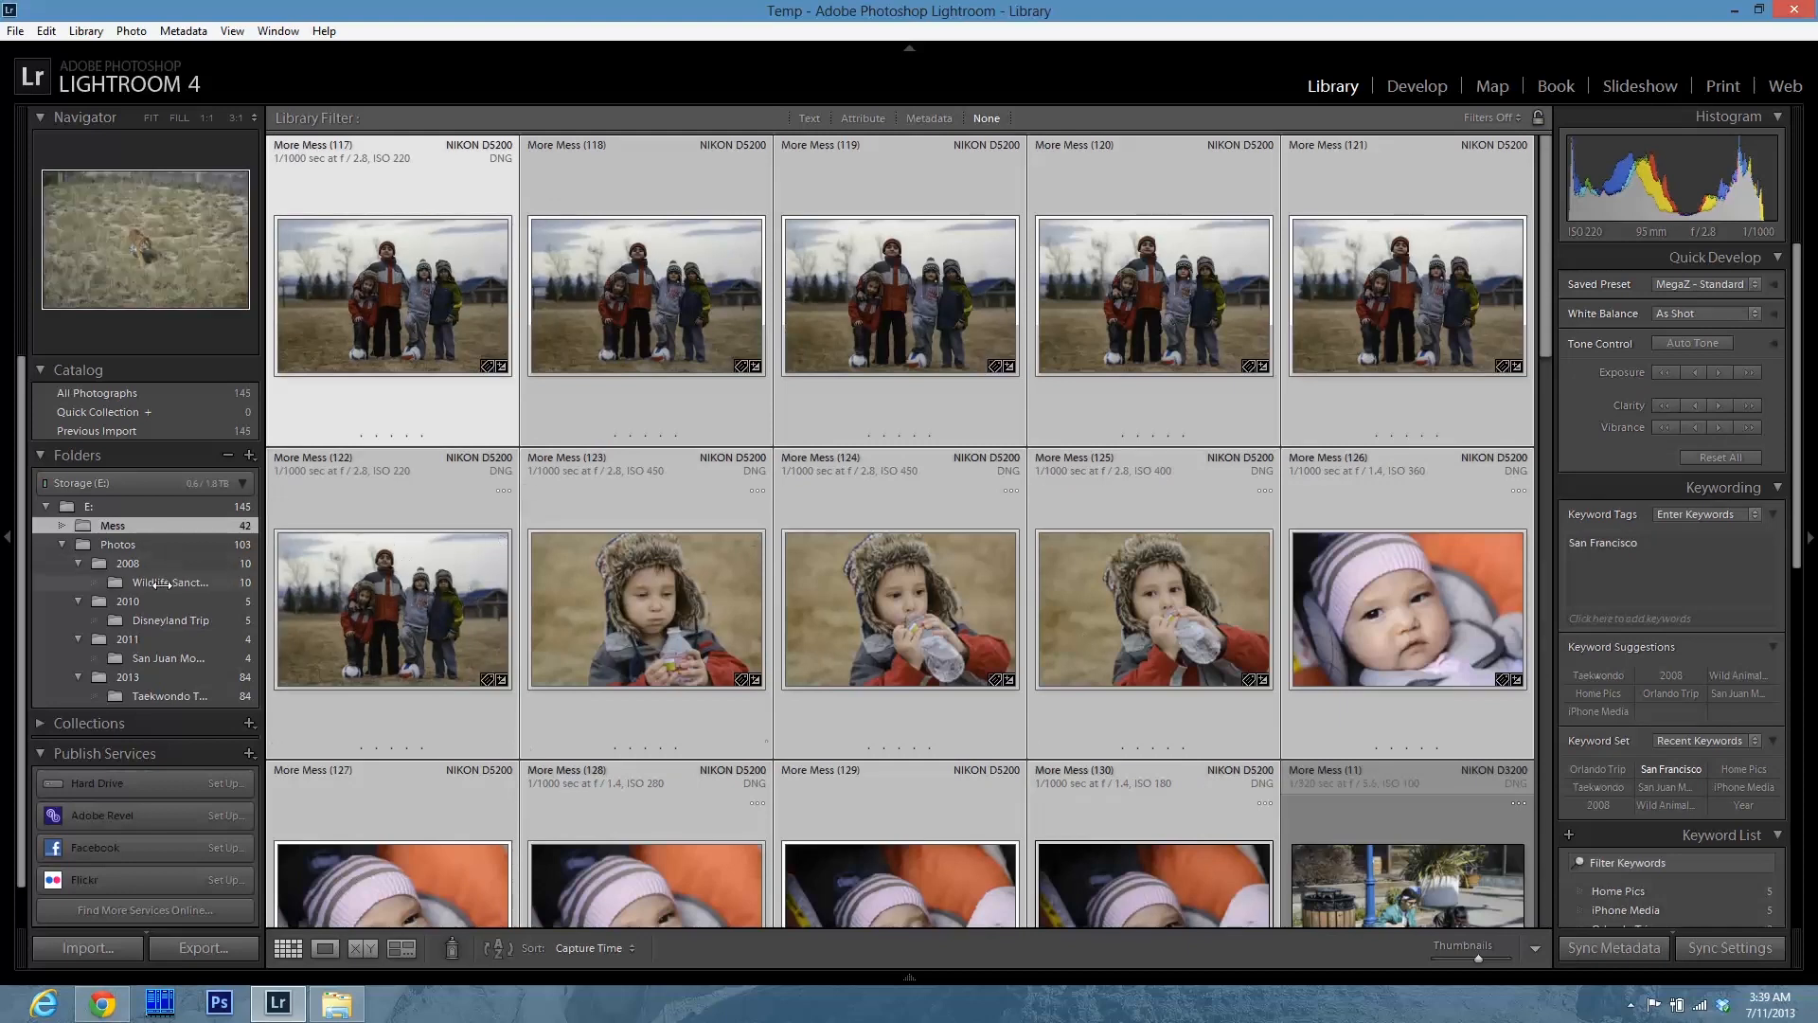
- Create a Home Pics folder inside 2013 that includes the selected photos
{"action": "right_click", "coordinate": [139, 675]}
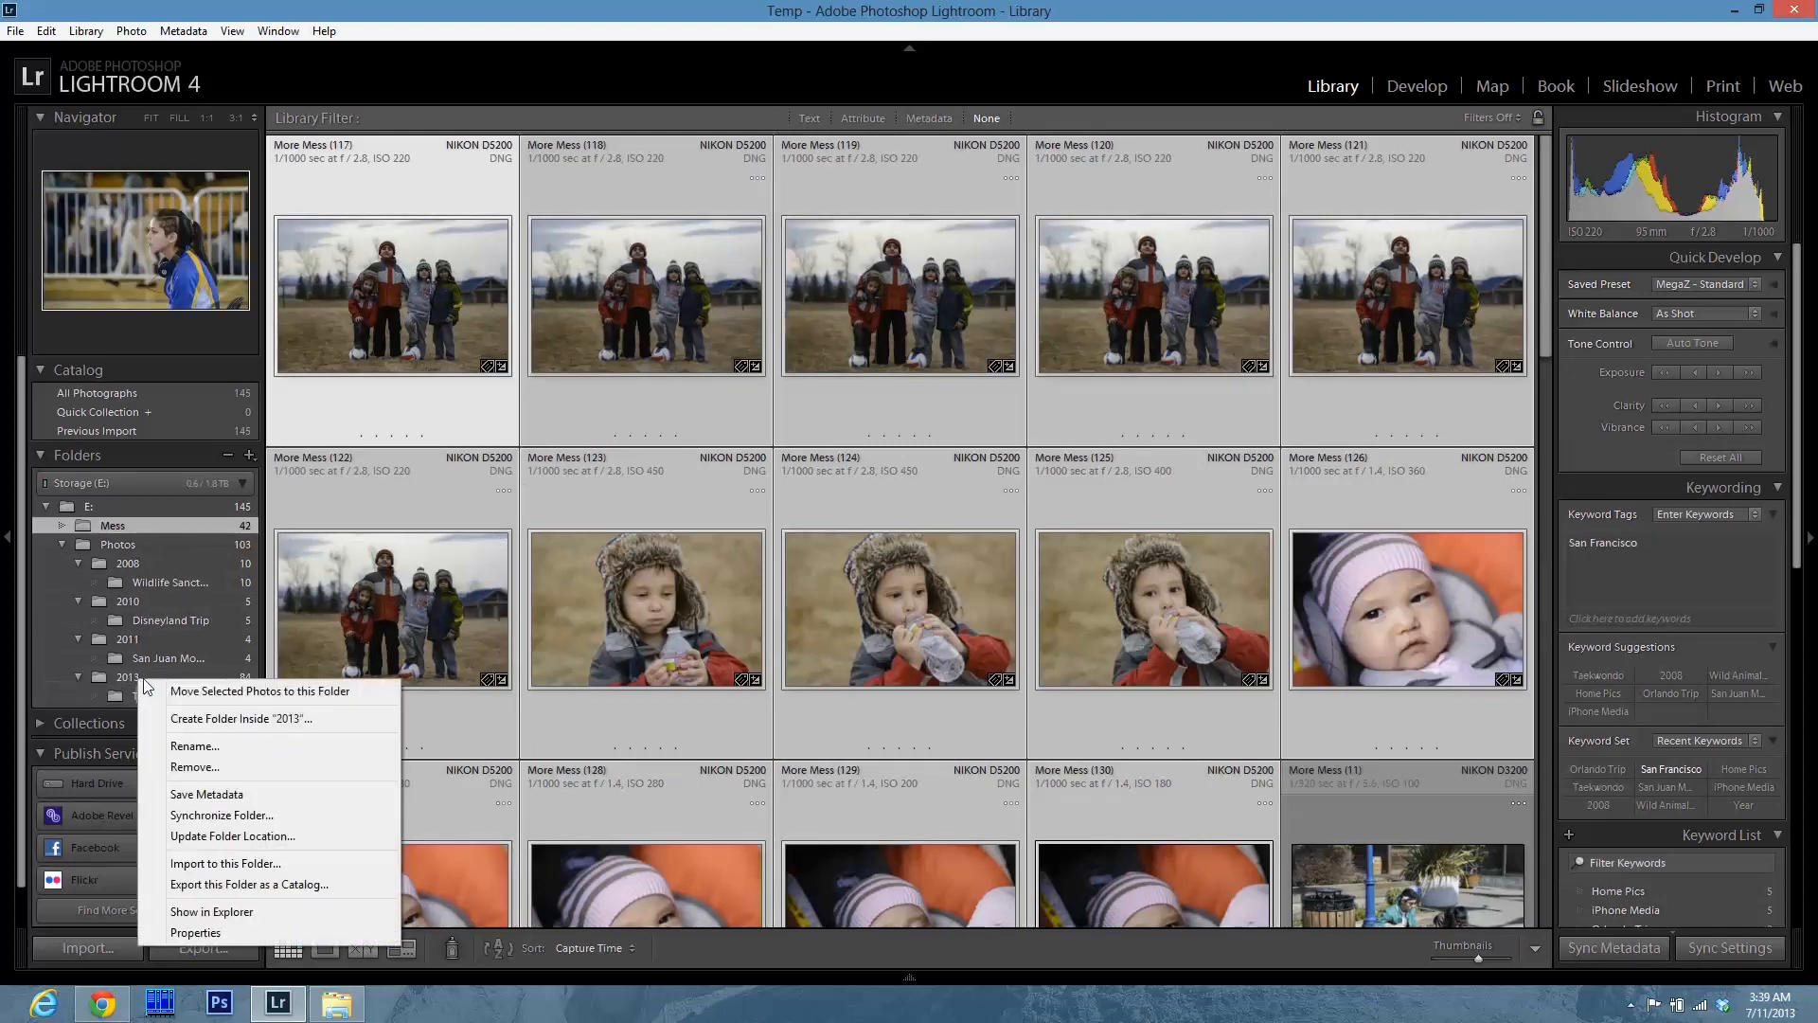
{"action": "left_click", "coordinate": [242, 725]}
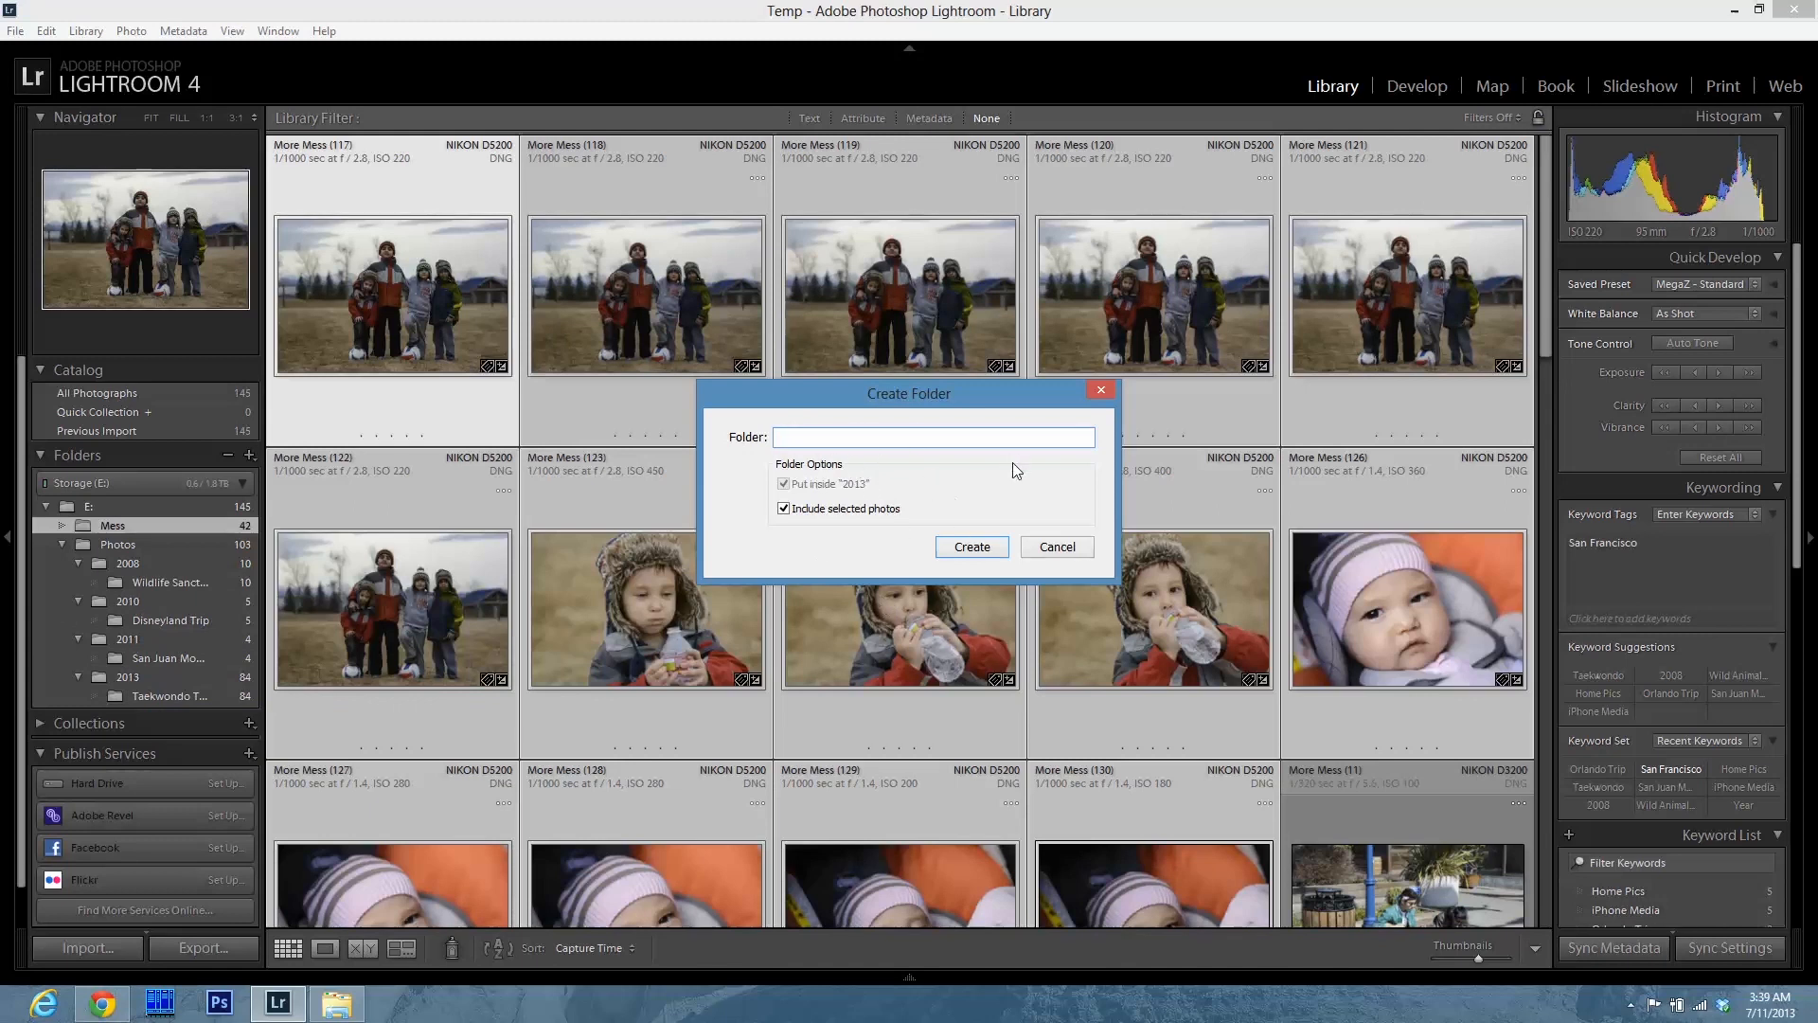
{"action": "type", "text": "Home Pics"}
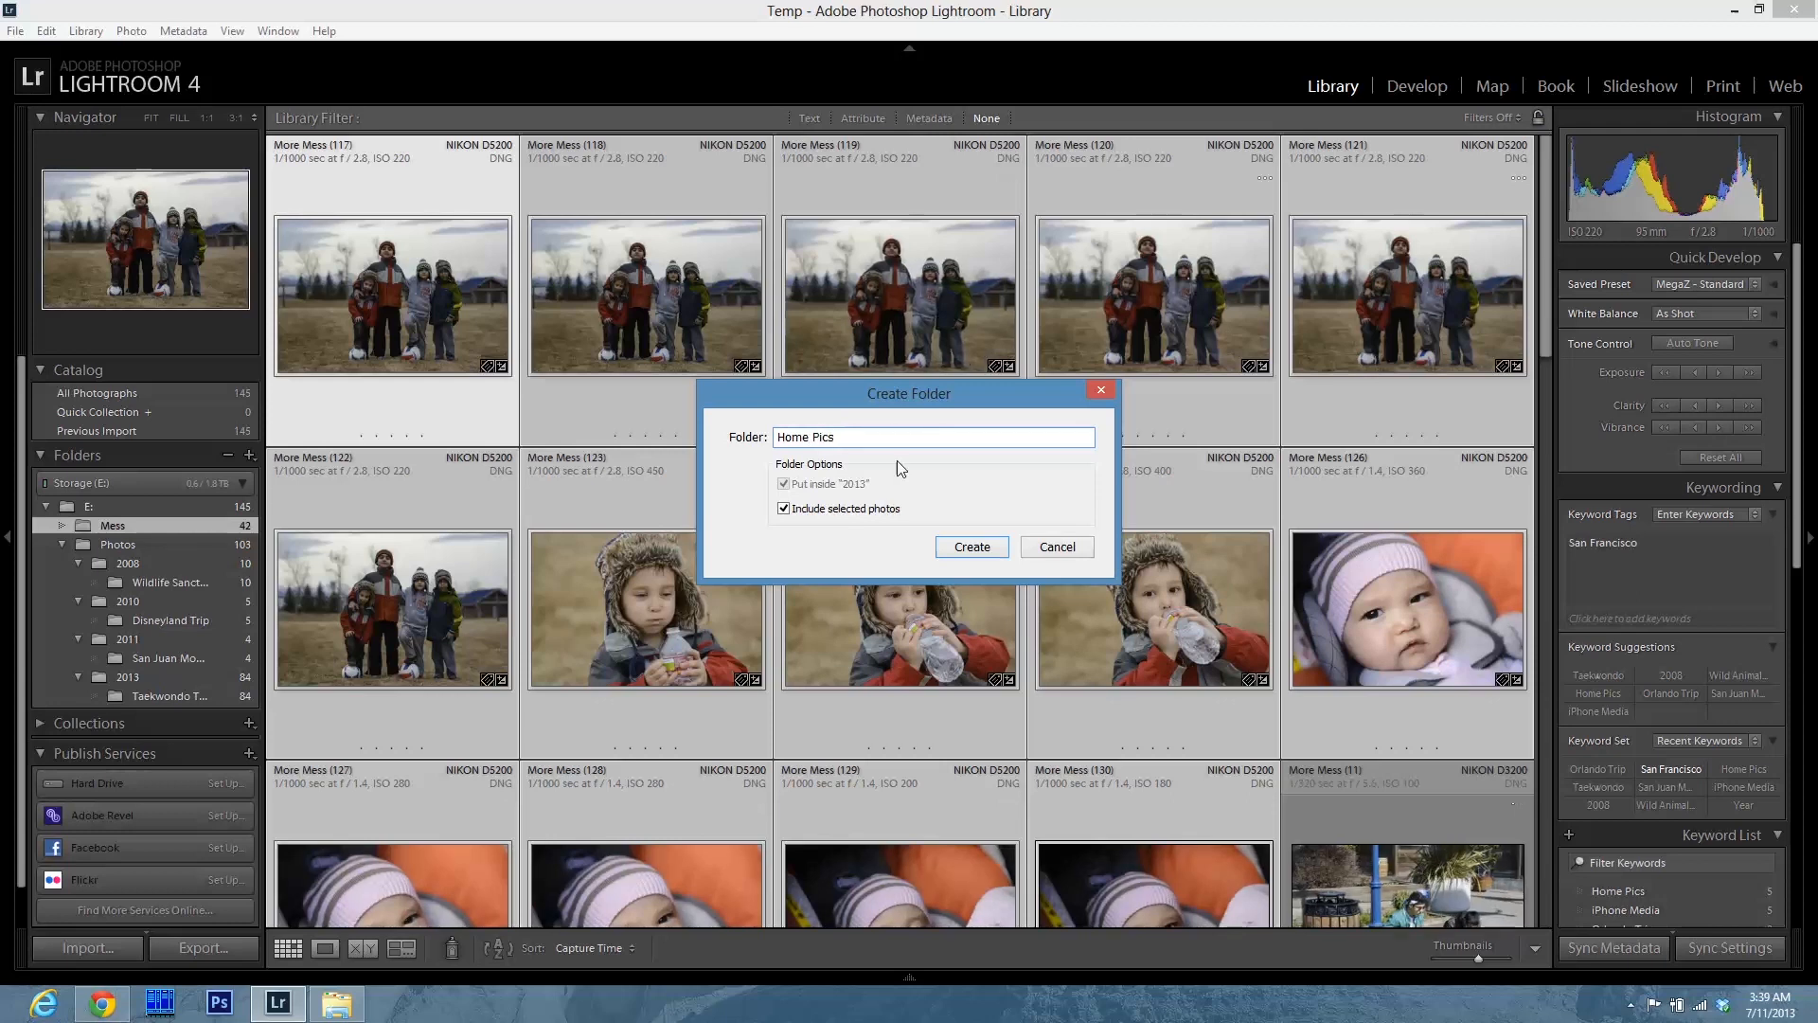
{"action": "left_click", "coordinate": [972, 547]}
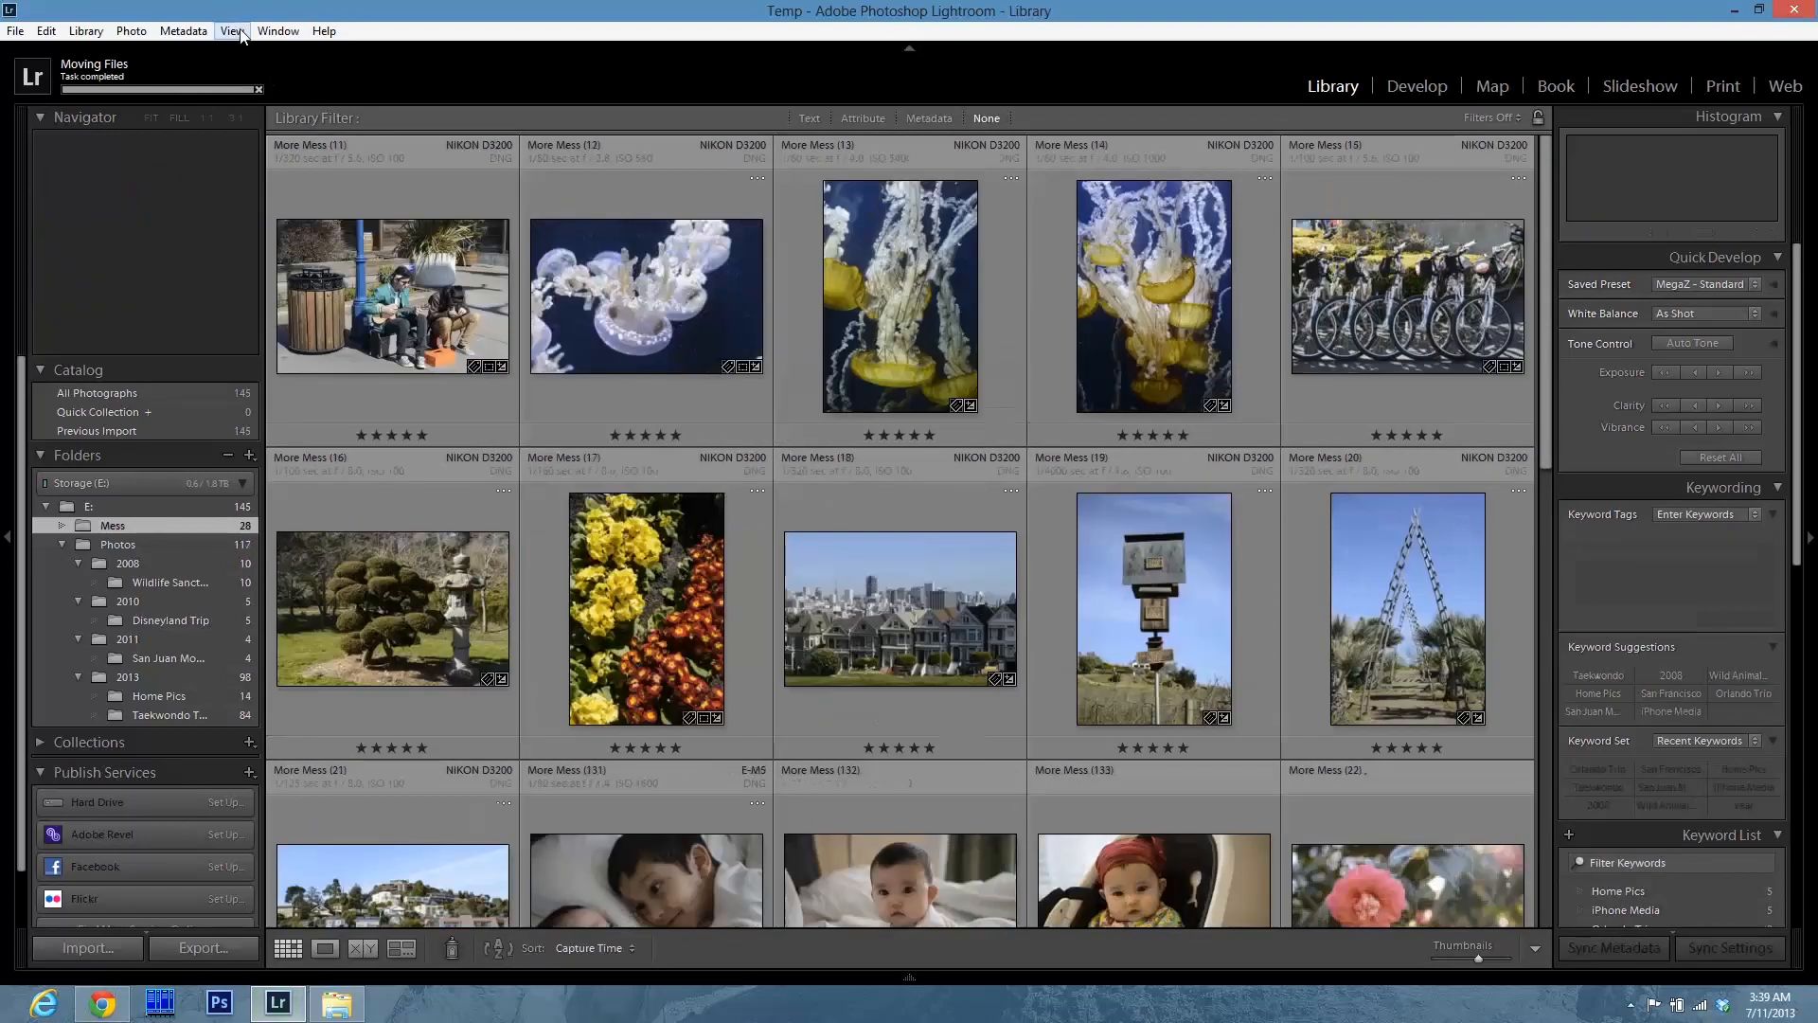
- Look at the available sort orders for the photo grid and close the list
{"action": "left_click", "coordinate": [241, 33]}
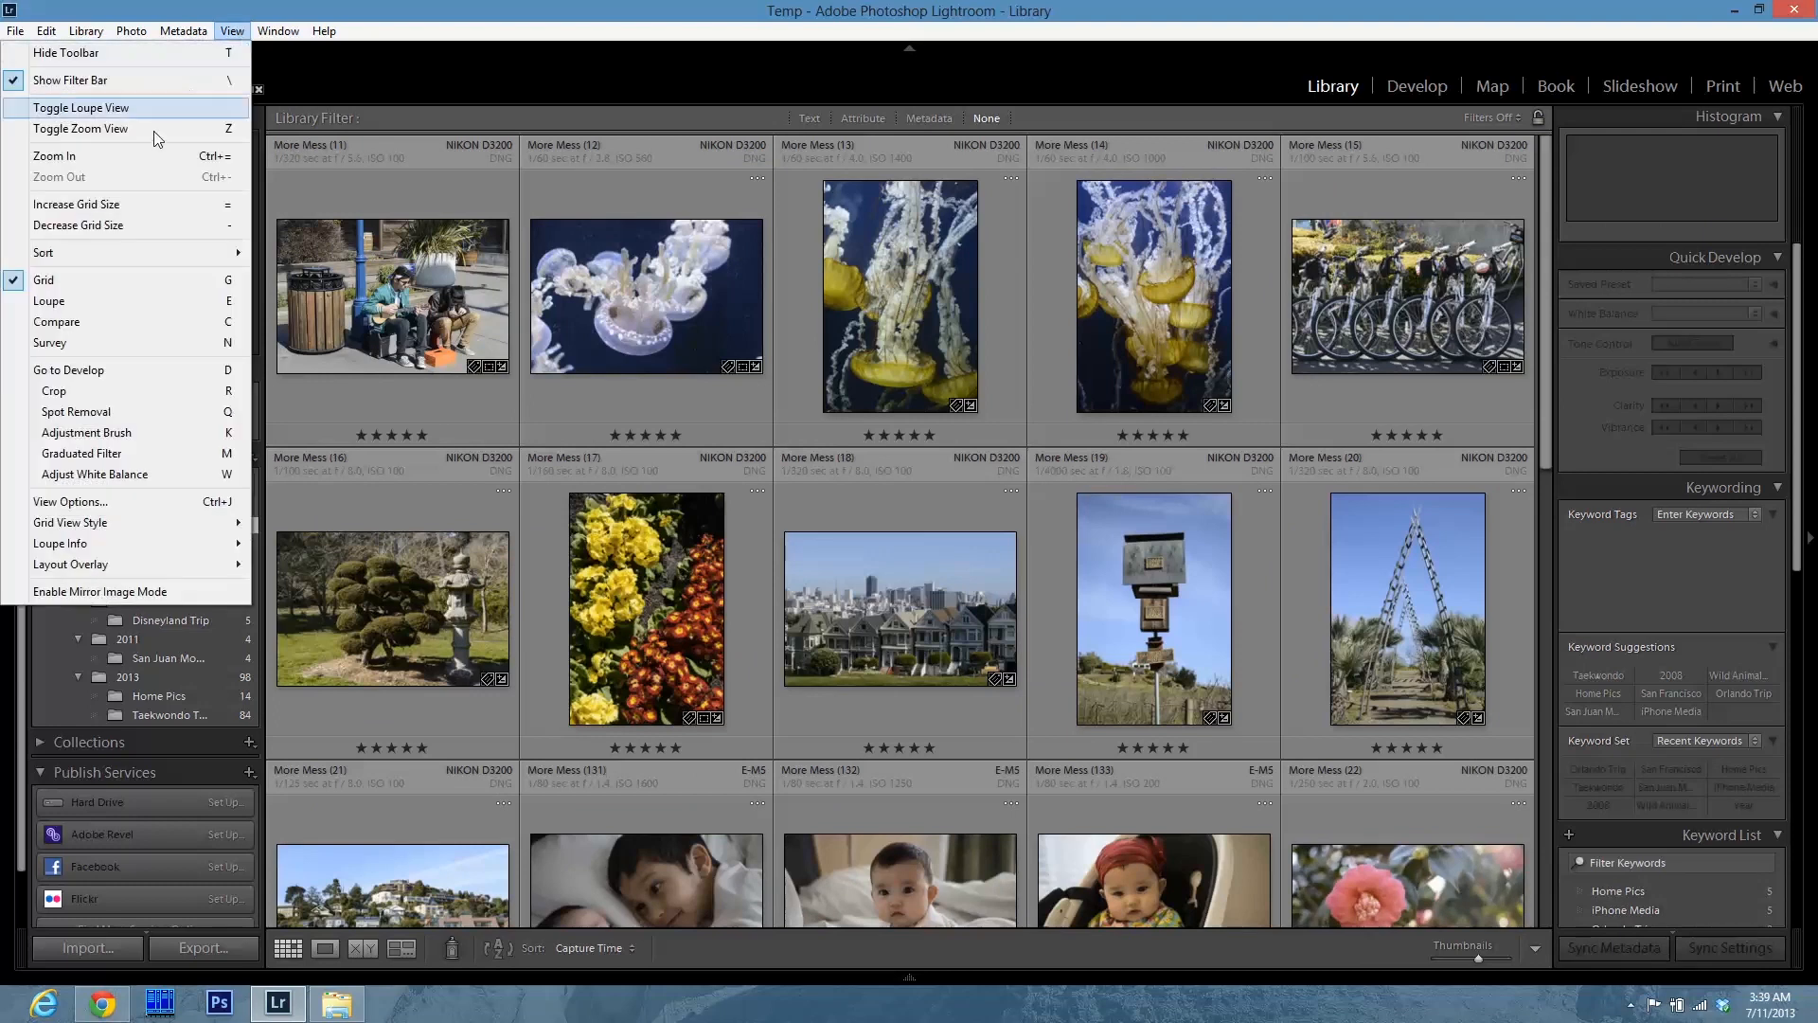
{"action": "mouse_move", "coordinate": [88, 252]}
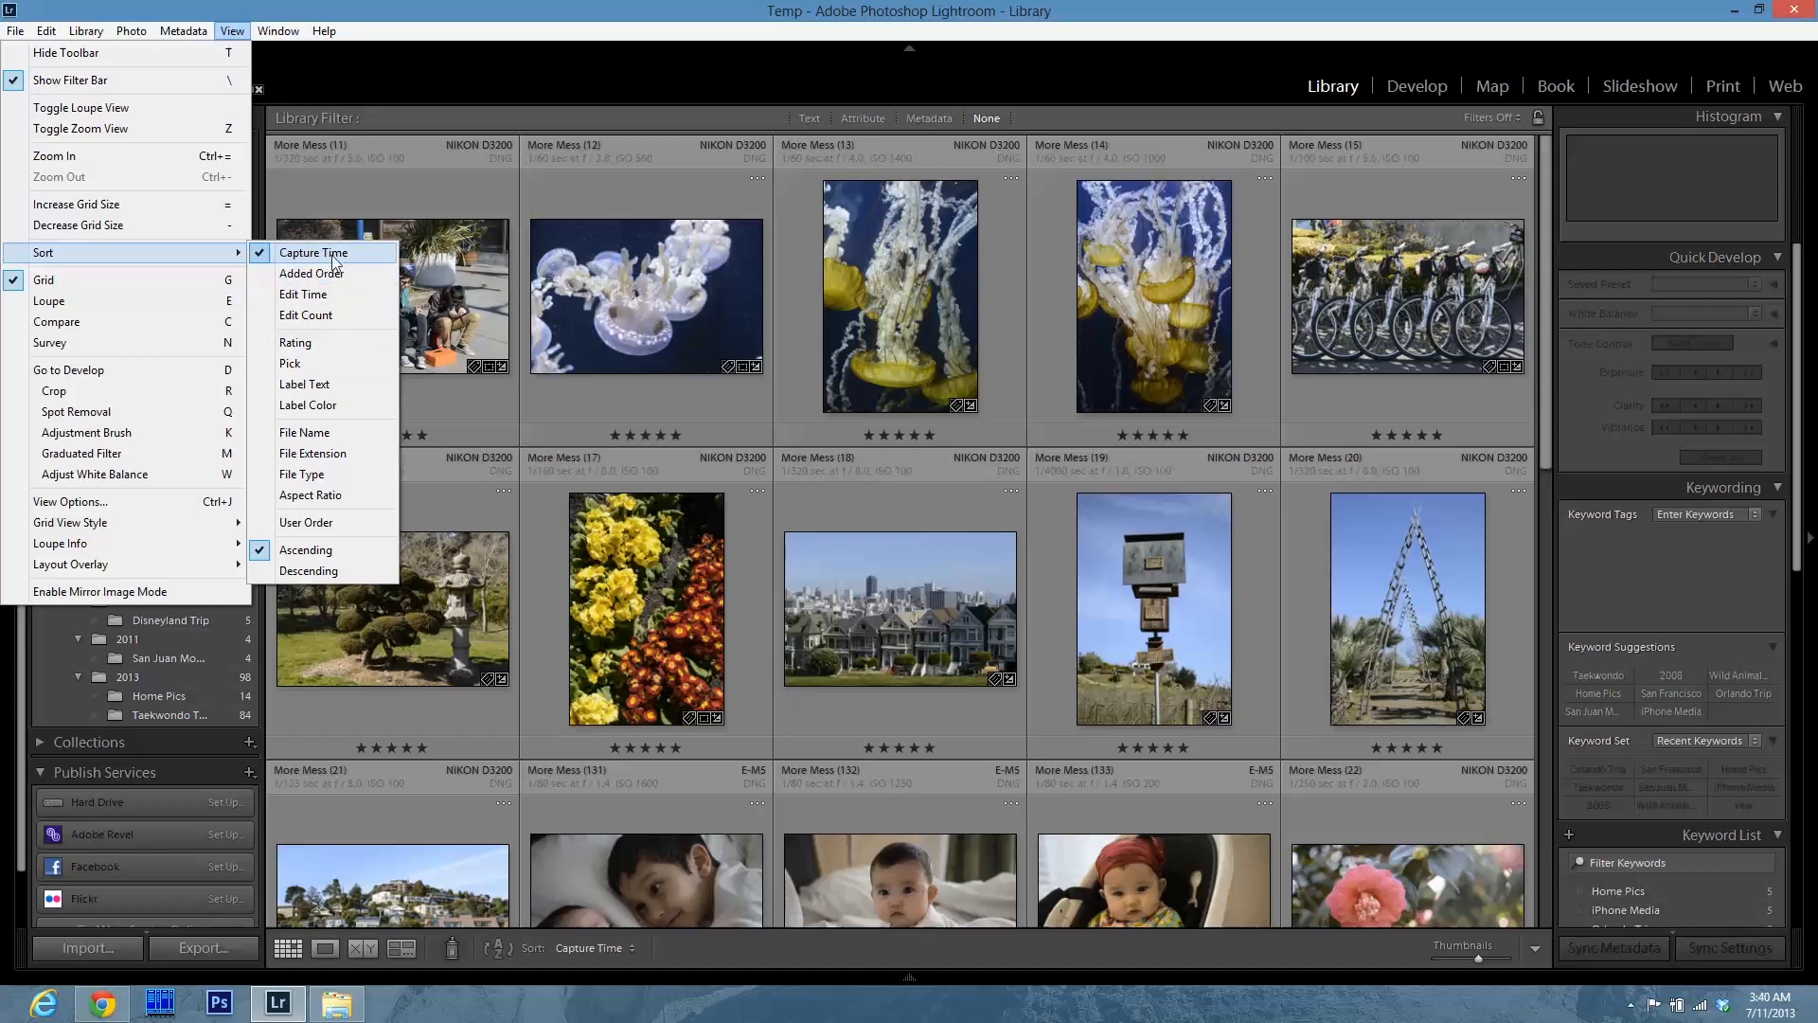
{"action": "left_click", "coordinate": [510, 14]}
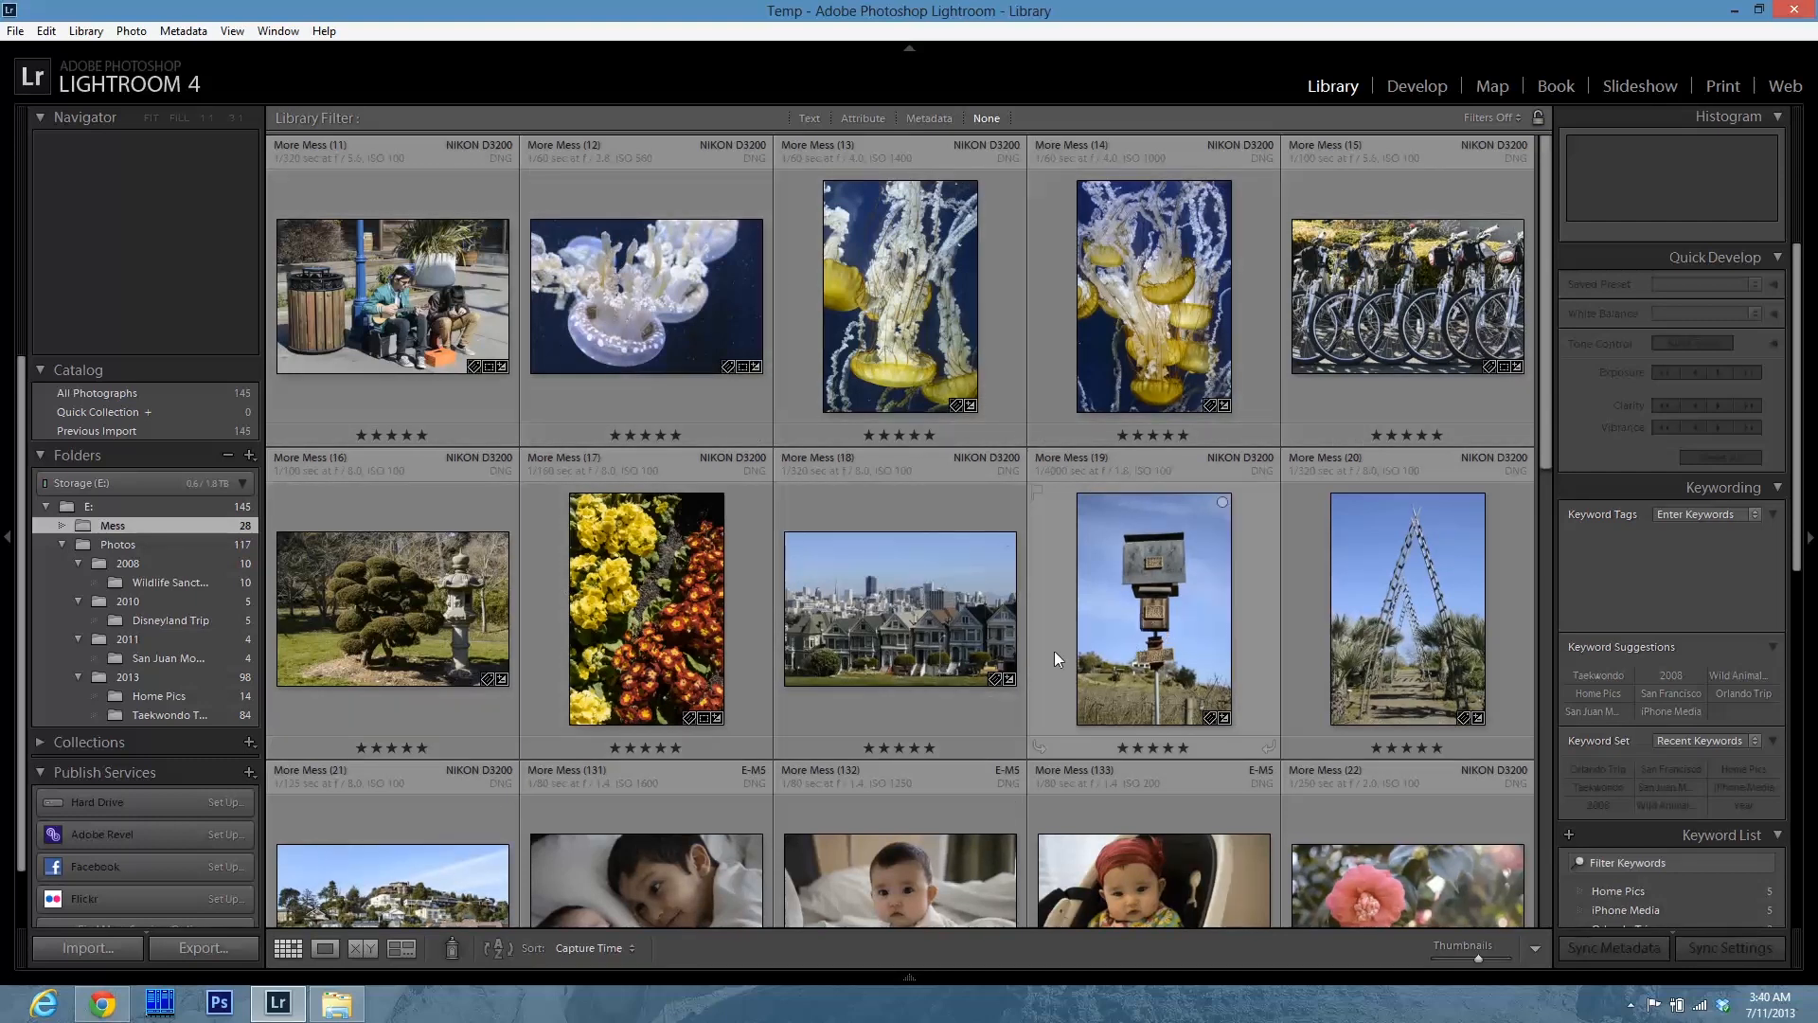
- Turn on metadata filtering for the Mess folder, expand 2013 by month and compare the February and March photos
{"action": "left_click", "coordinate": [926, 123]}
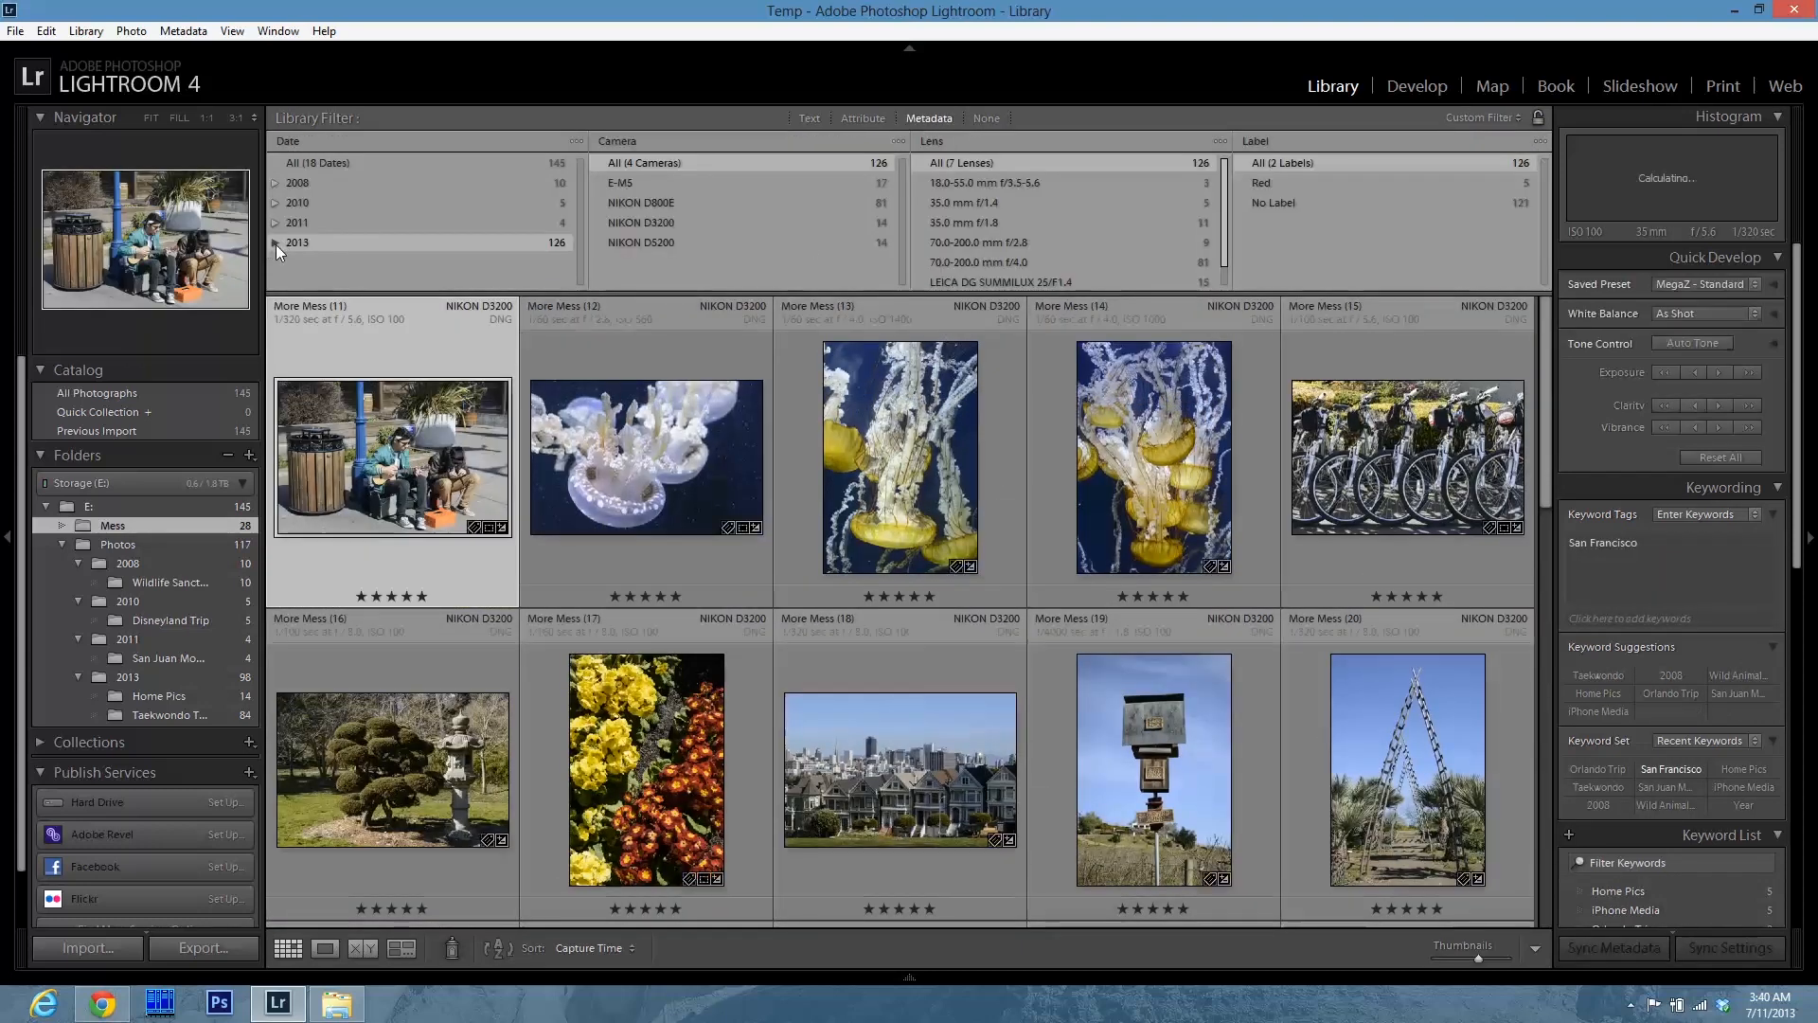
{"action": "left_click", "coordinate": [276, 184]}
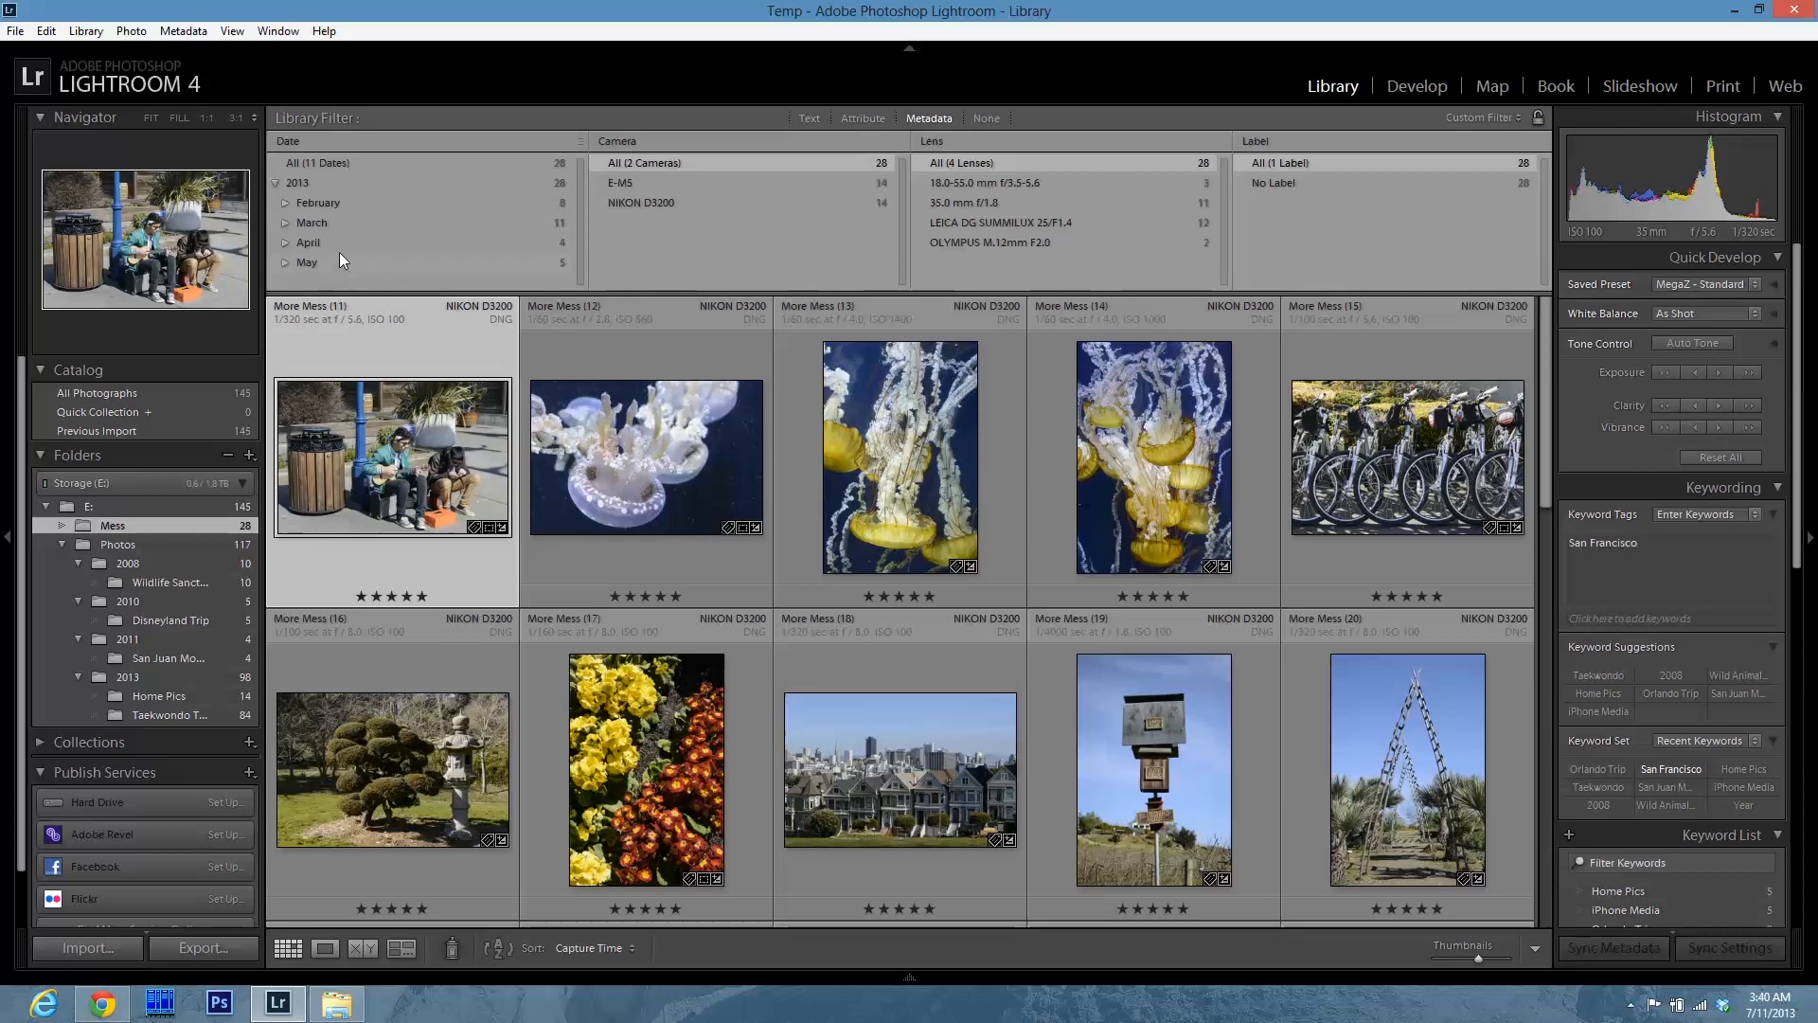
{"action": "left_click", "coordinate": [349, 203]}
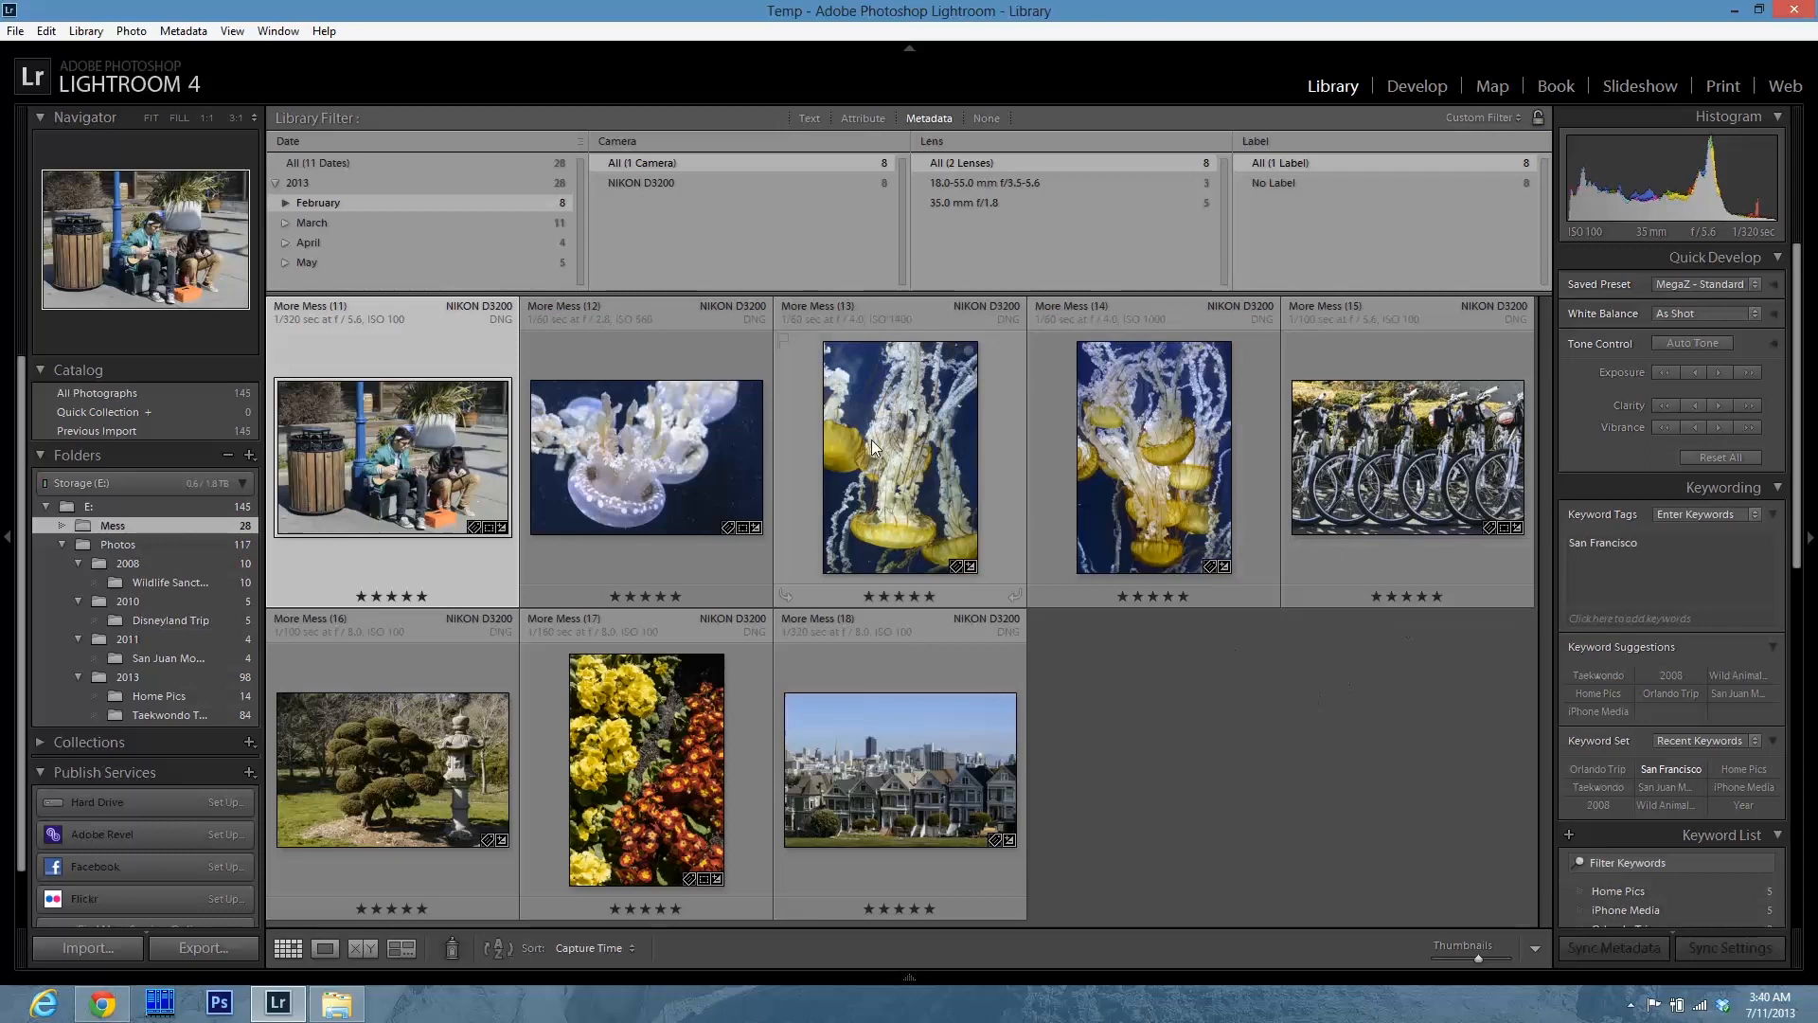
{"action": "left_click", "coordinate": [315, 225]}
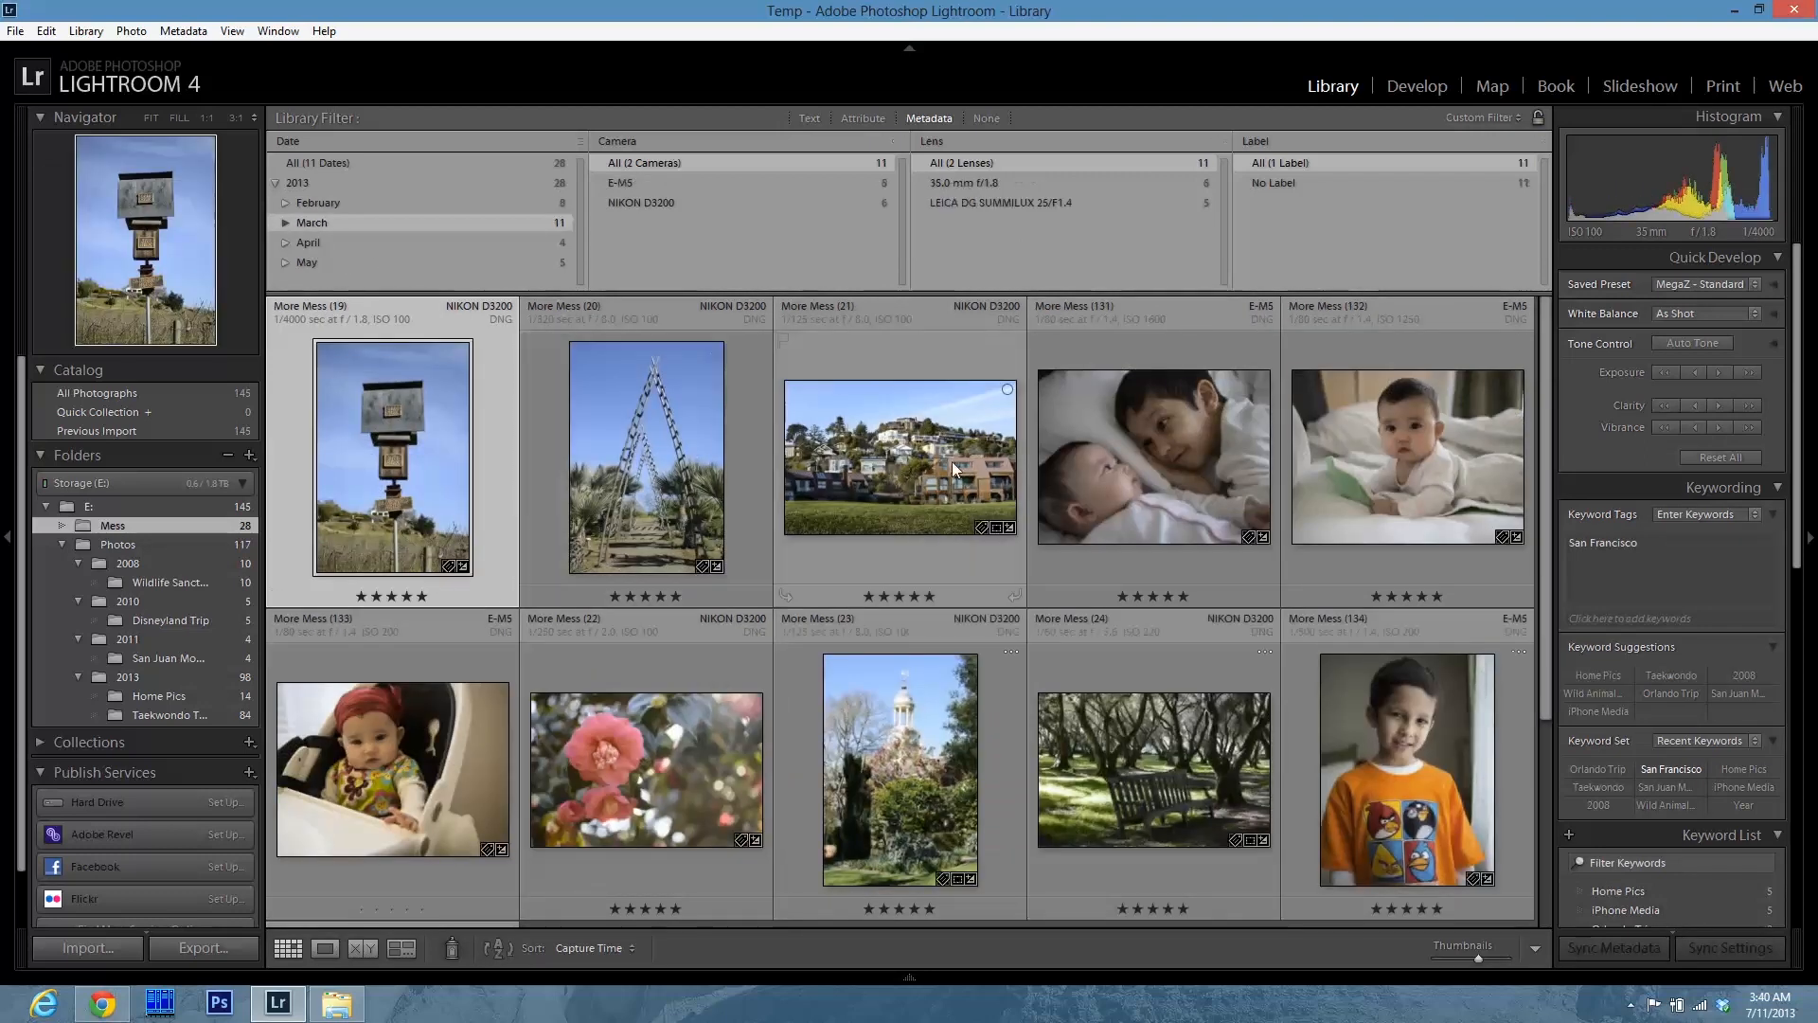
{"action": "left_click", "coordinate": [331, 205]}
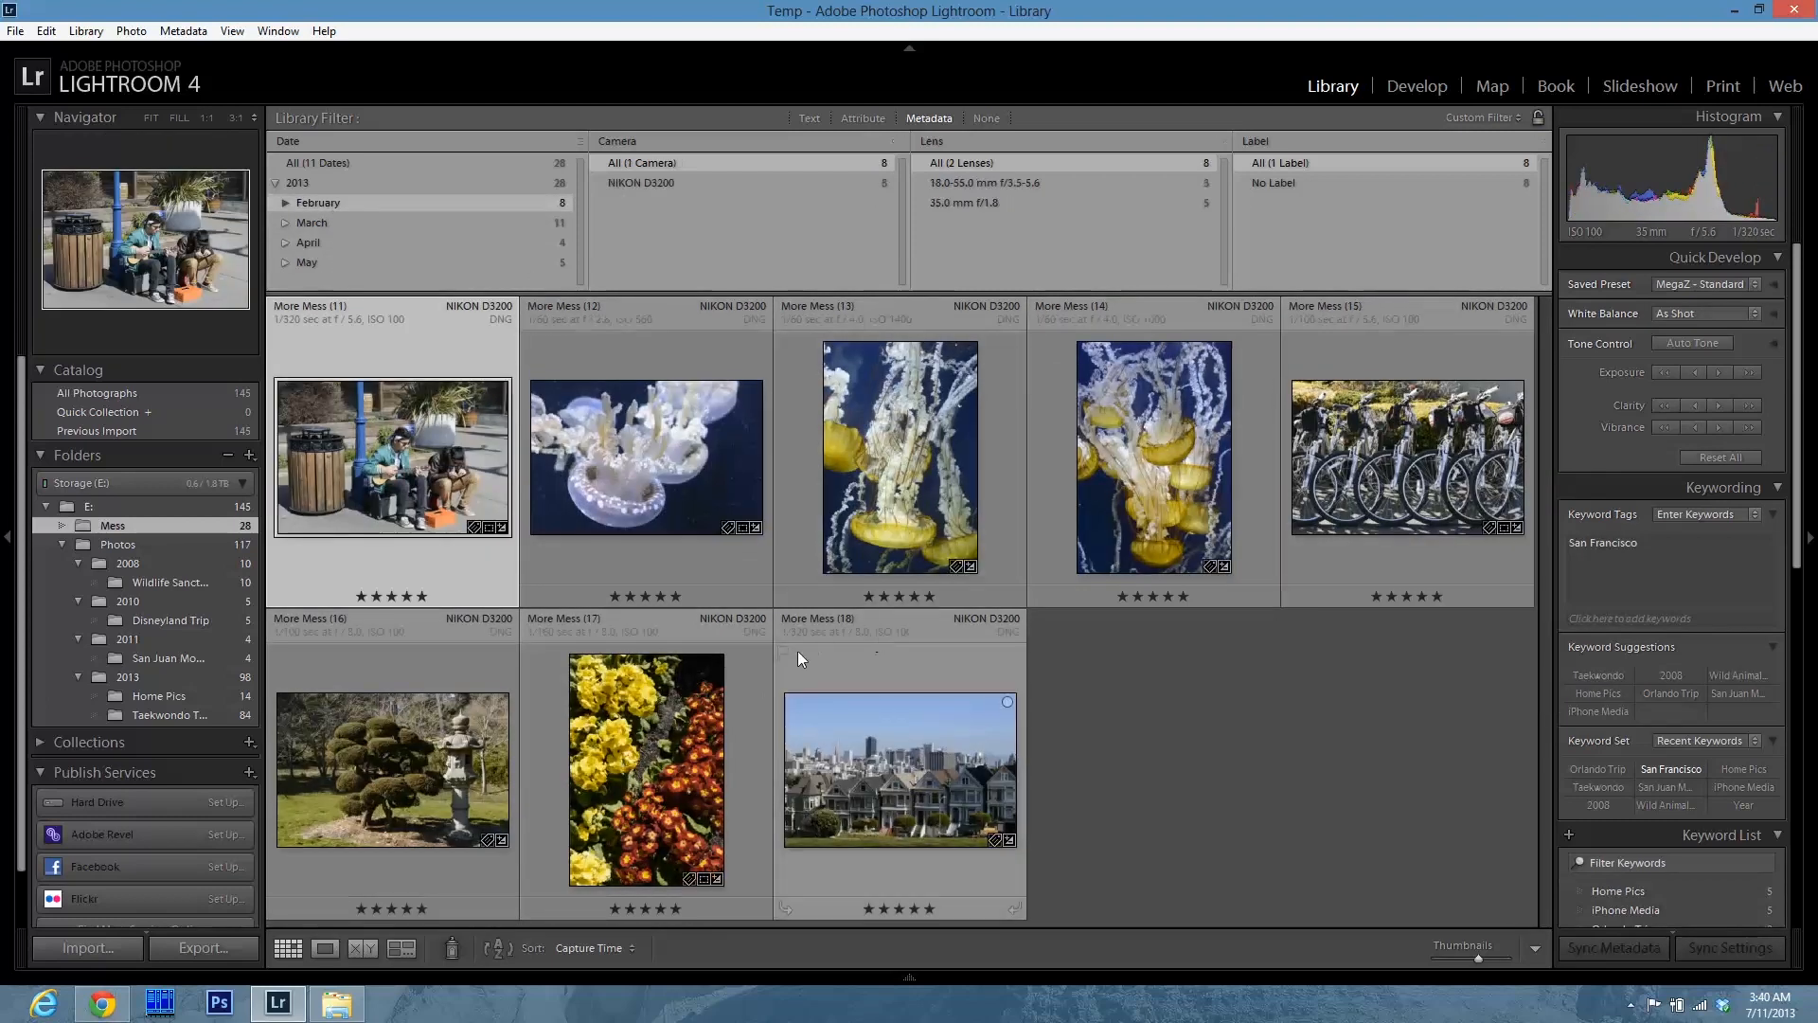
- Check the capture dates of the last February photo, More Mess (18), and the March photos More Mess (19) through (21)
{"action": "left_click", "coordinate": [964, 684]}
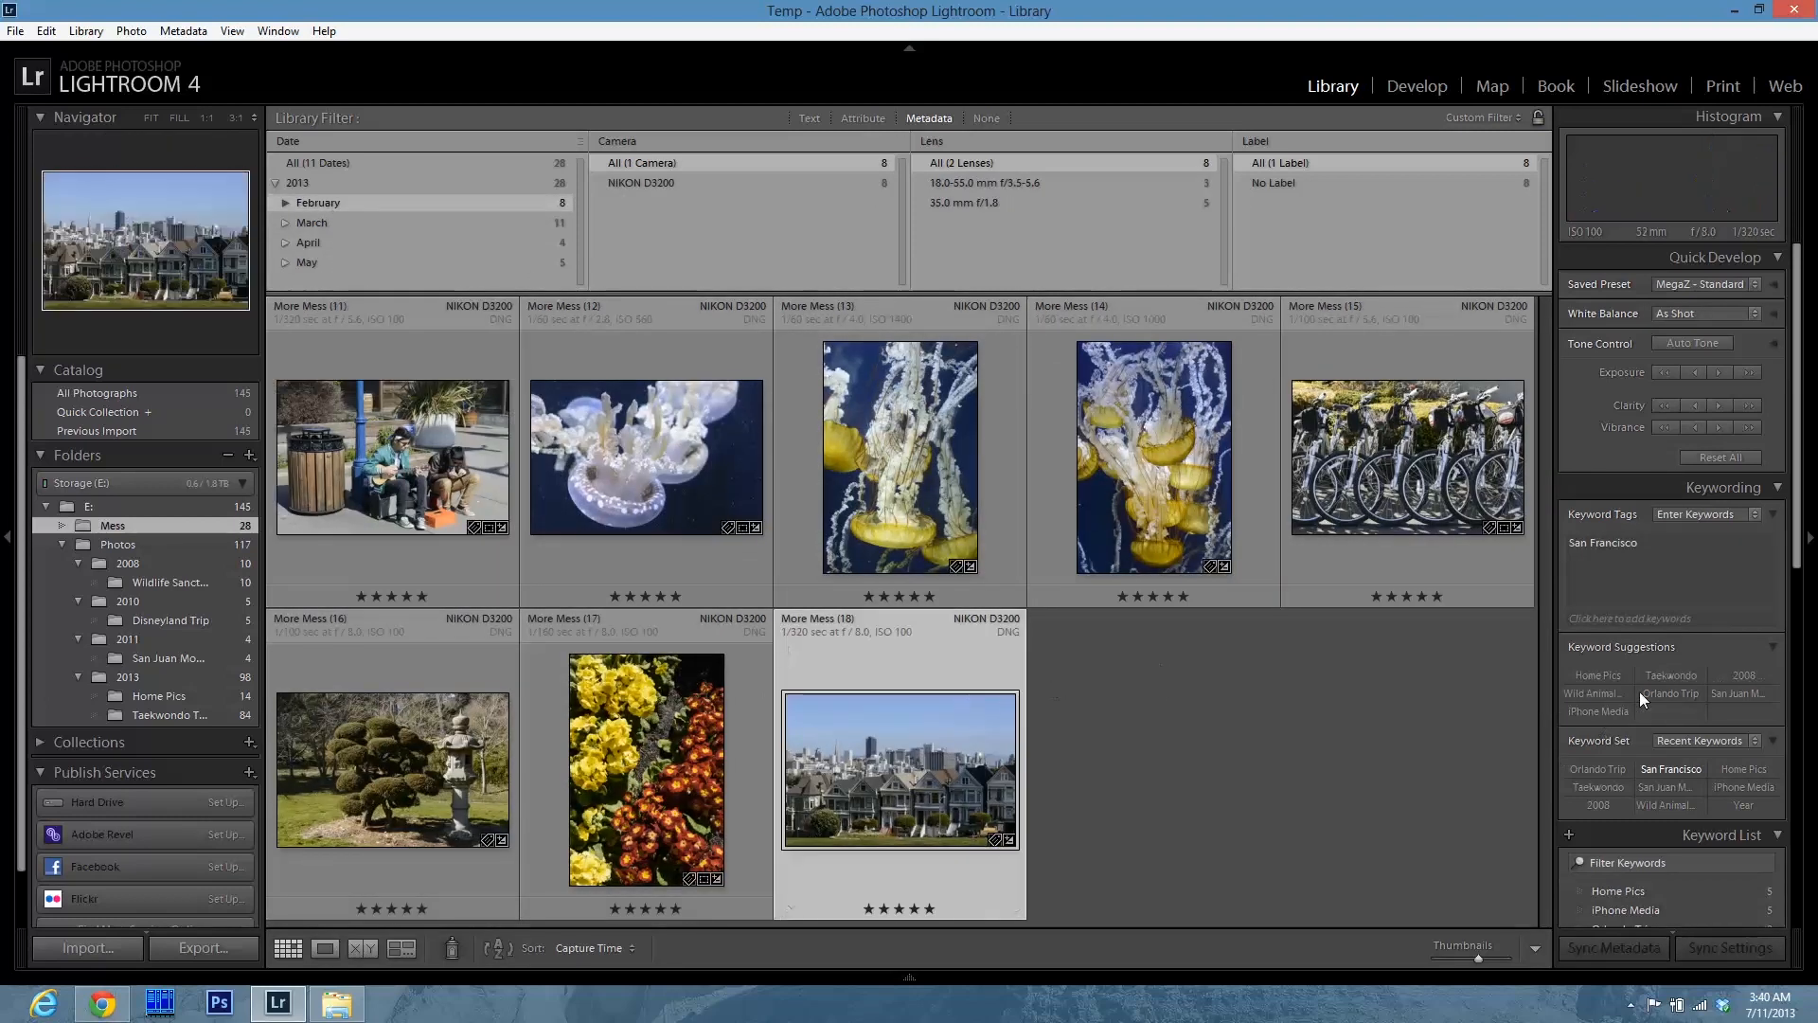
{"action": "scroll", "coordinate": [1641, 690], "scroll_direction": "down", "scroll_amount": 5}
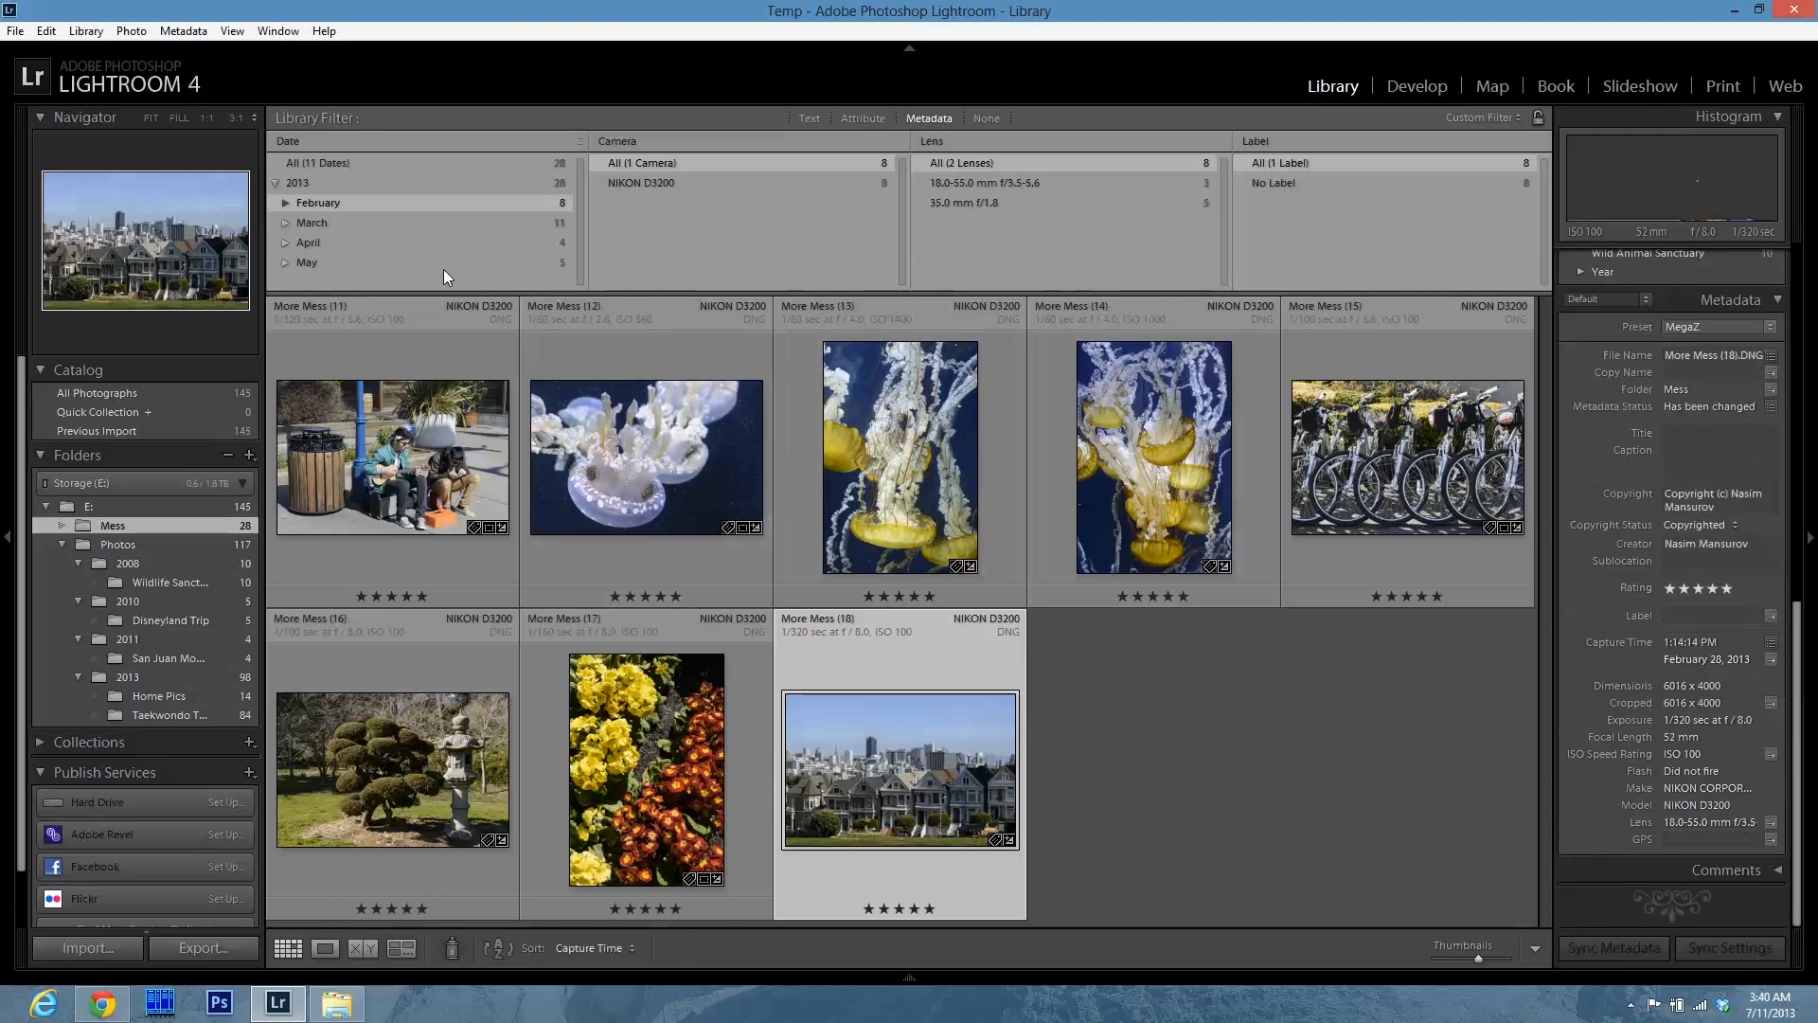
{"action": "left_click", "coordinate": [345, 226]}
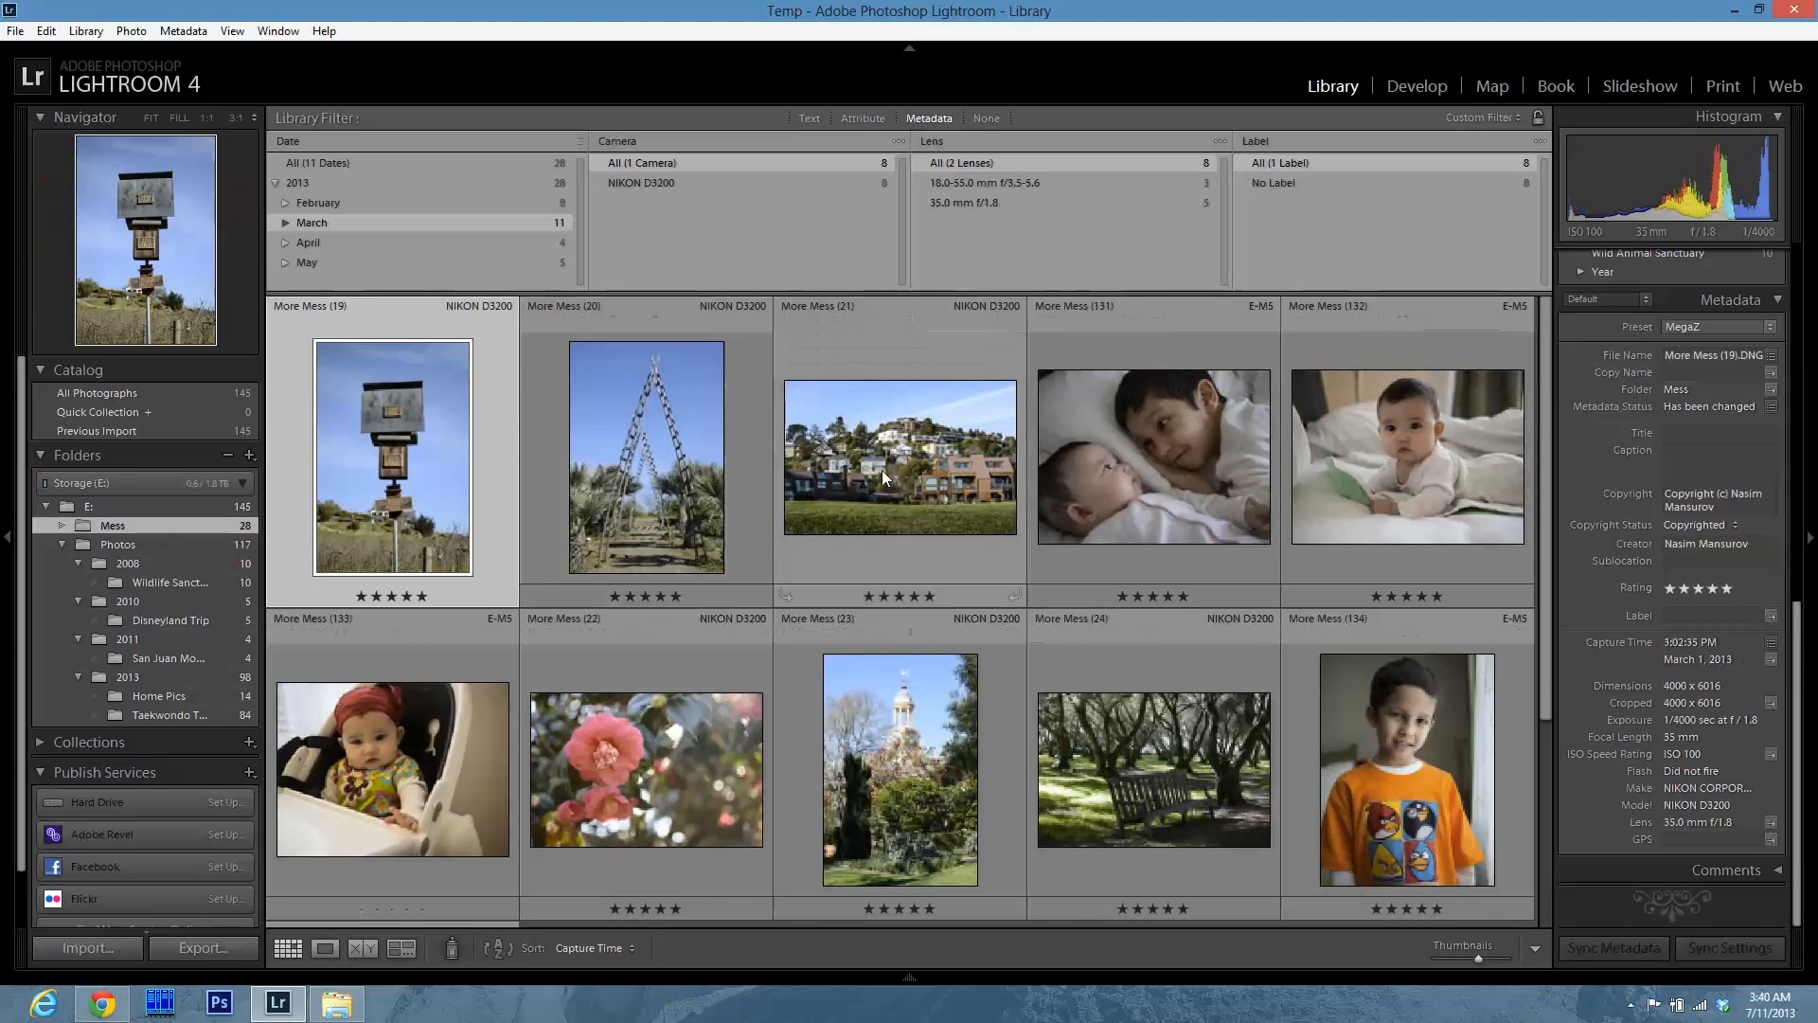
{"action": "left_click", "coordinate": [946, 493], "text": "shift"}
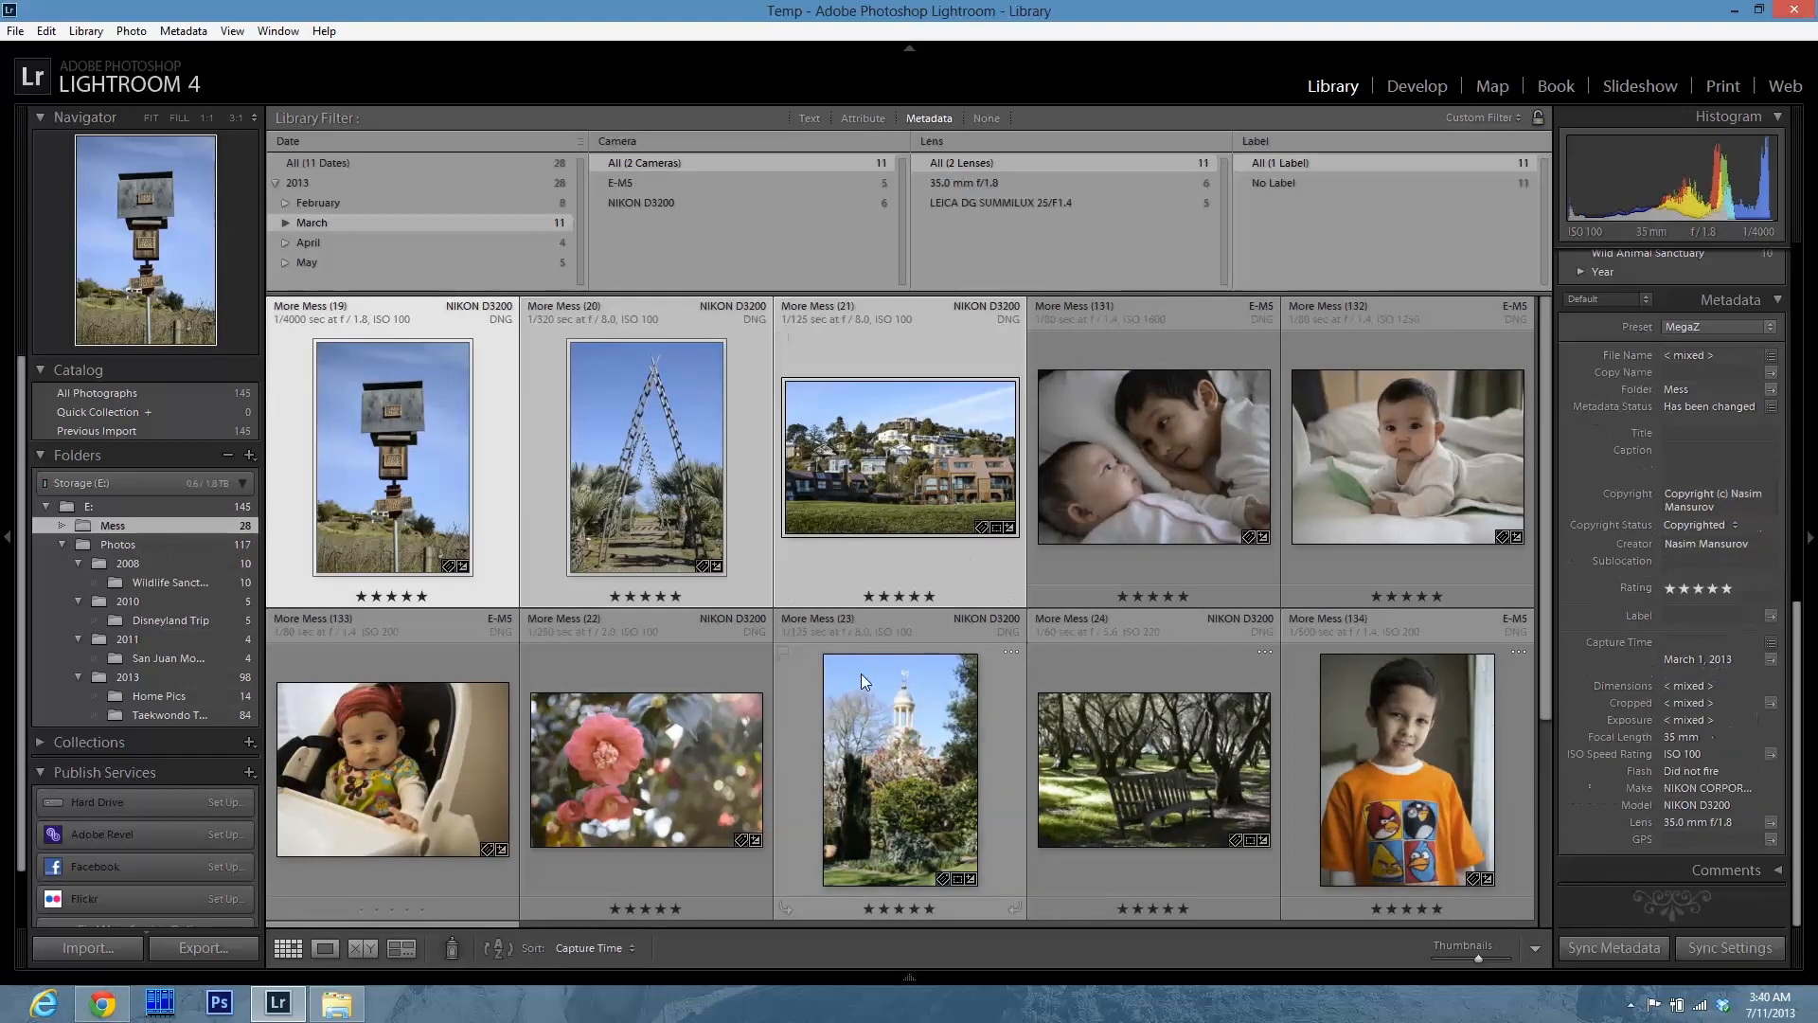
- View the April and May photos, and filter back to all 2013 photos starting from the first one
{"action": "left_click", "coordinate": [373, 242]}
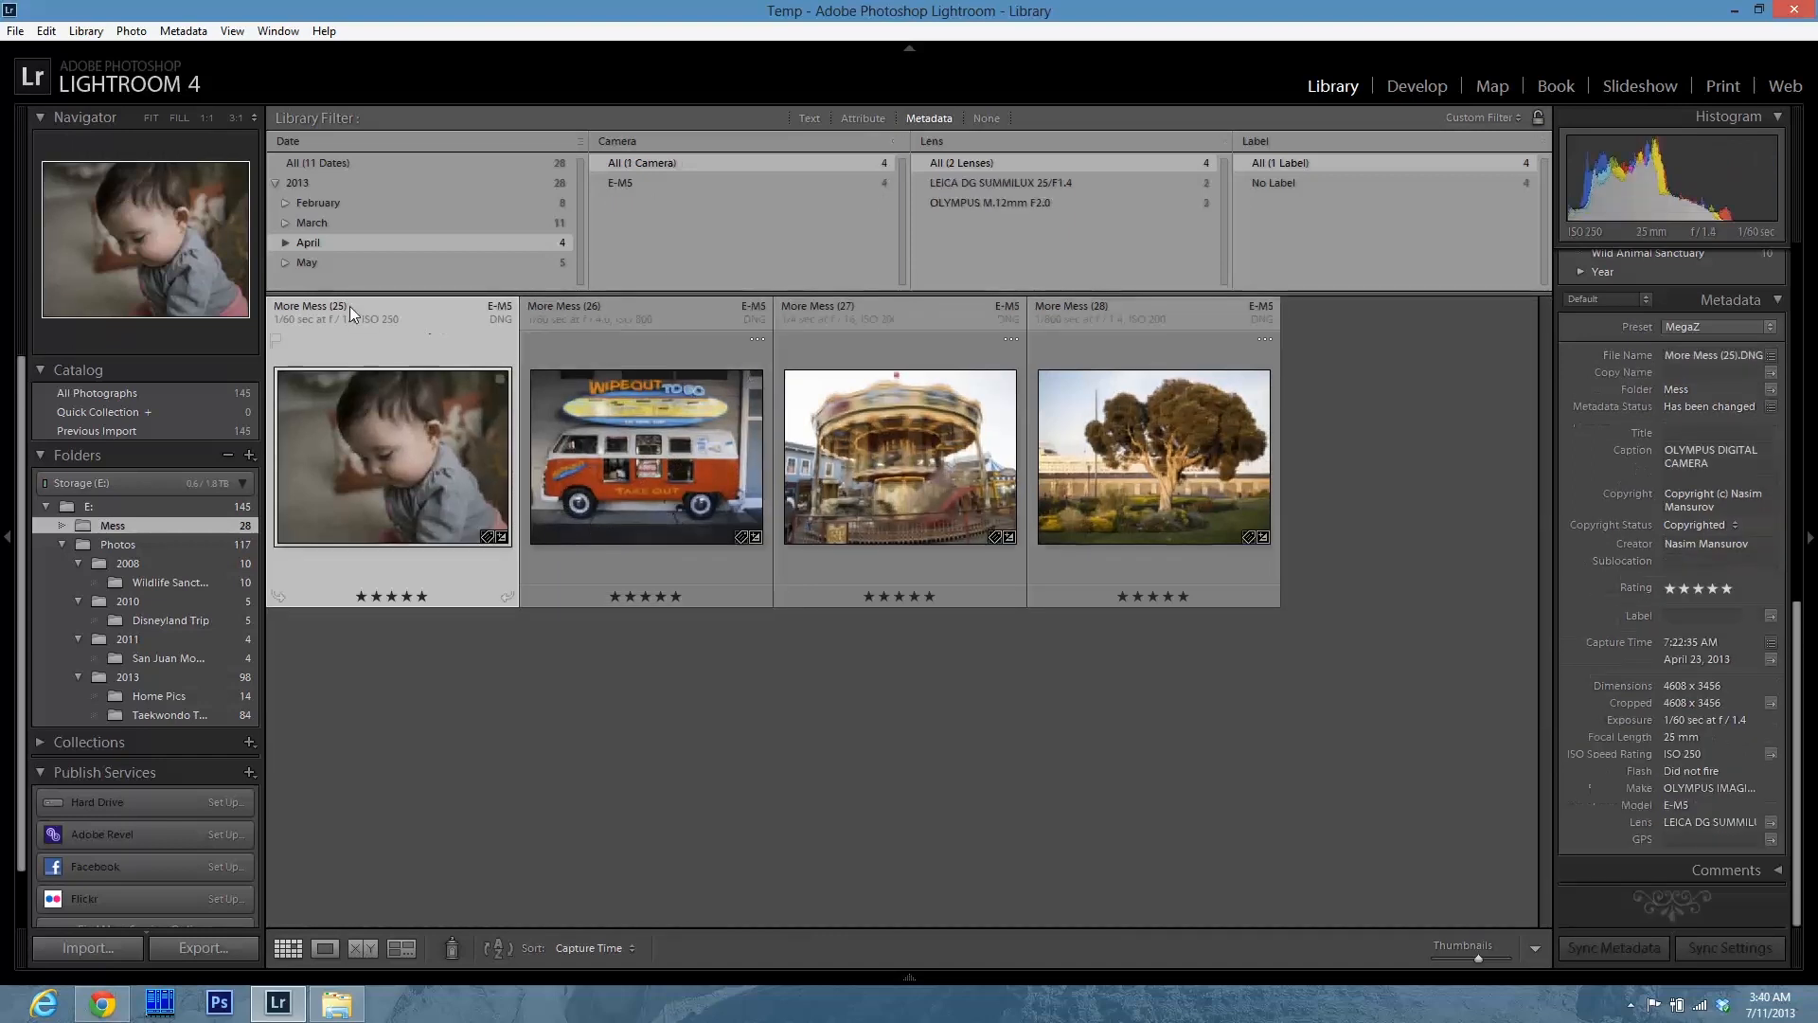
{"action": "left_click", "coordinate": [351, 267]}
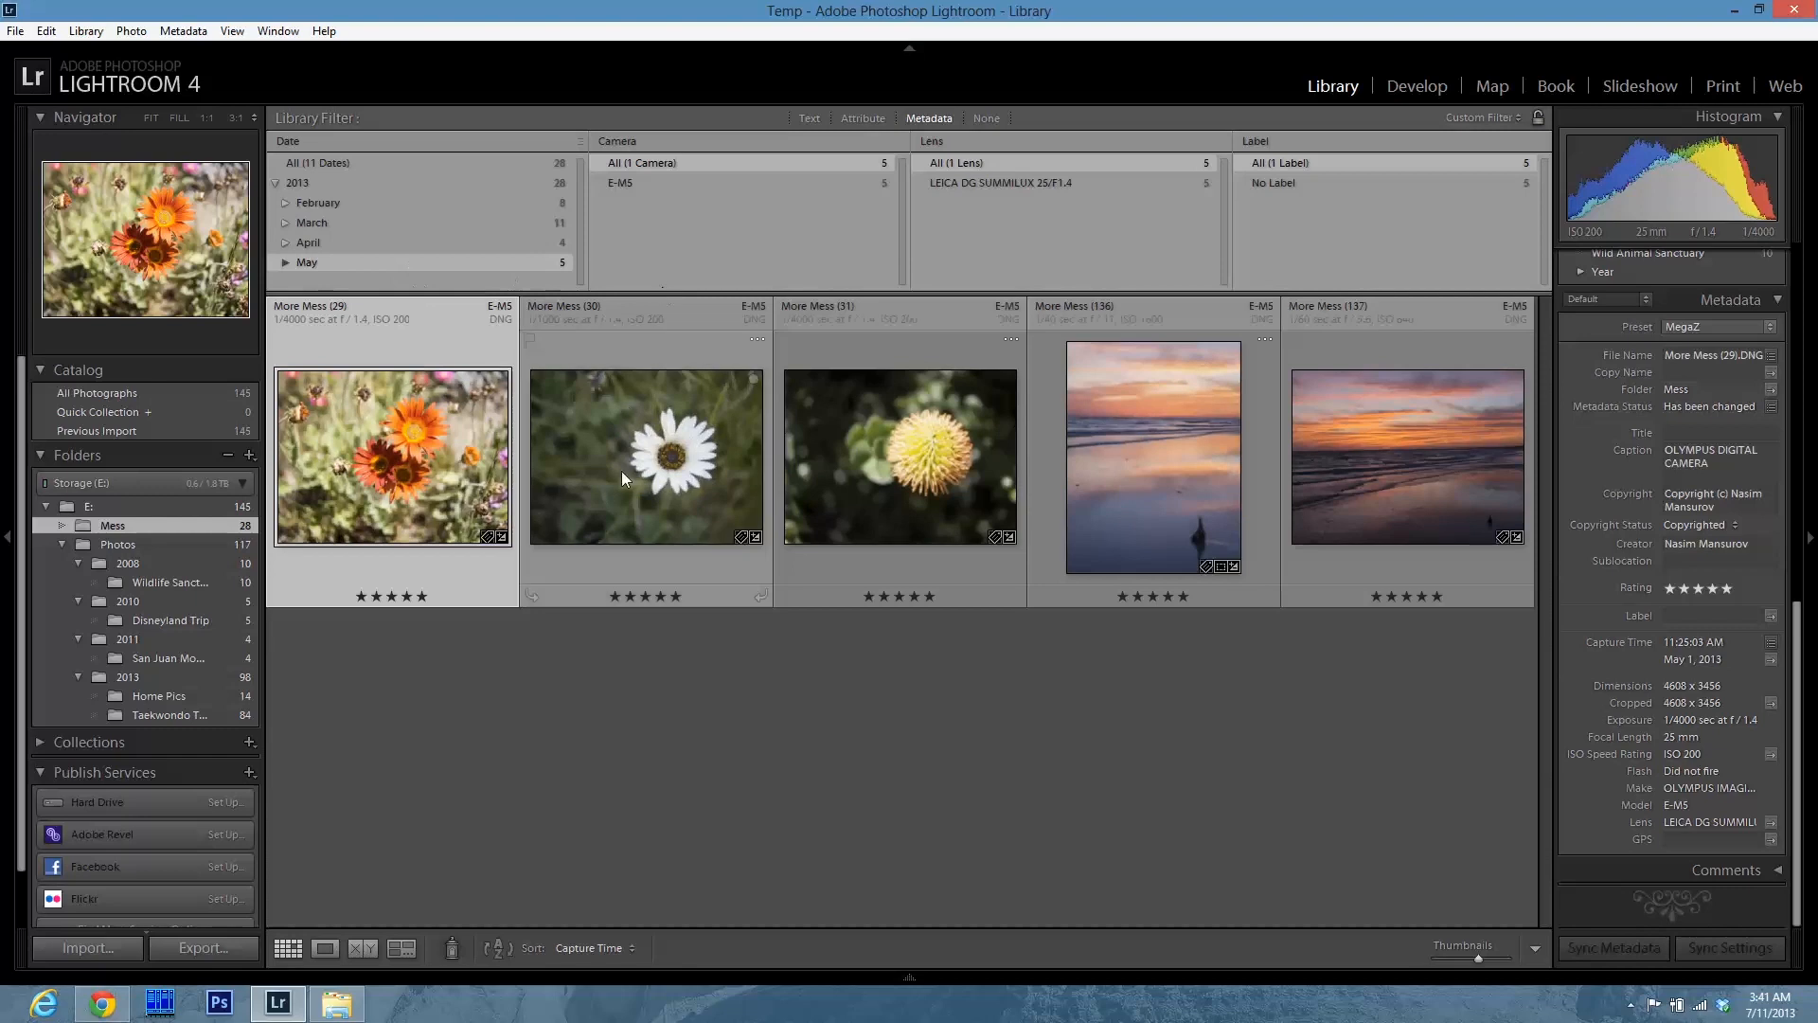
{"action": "left_click", "coordinate": [356, 185]}
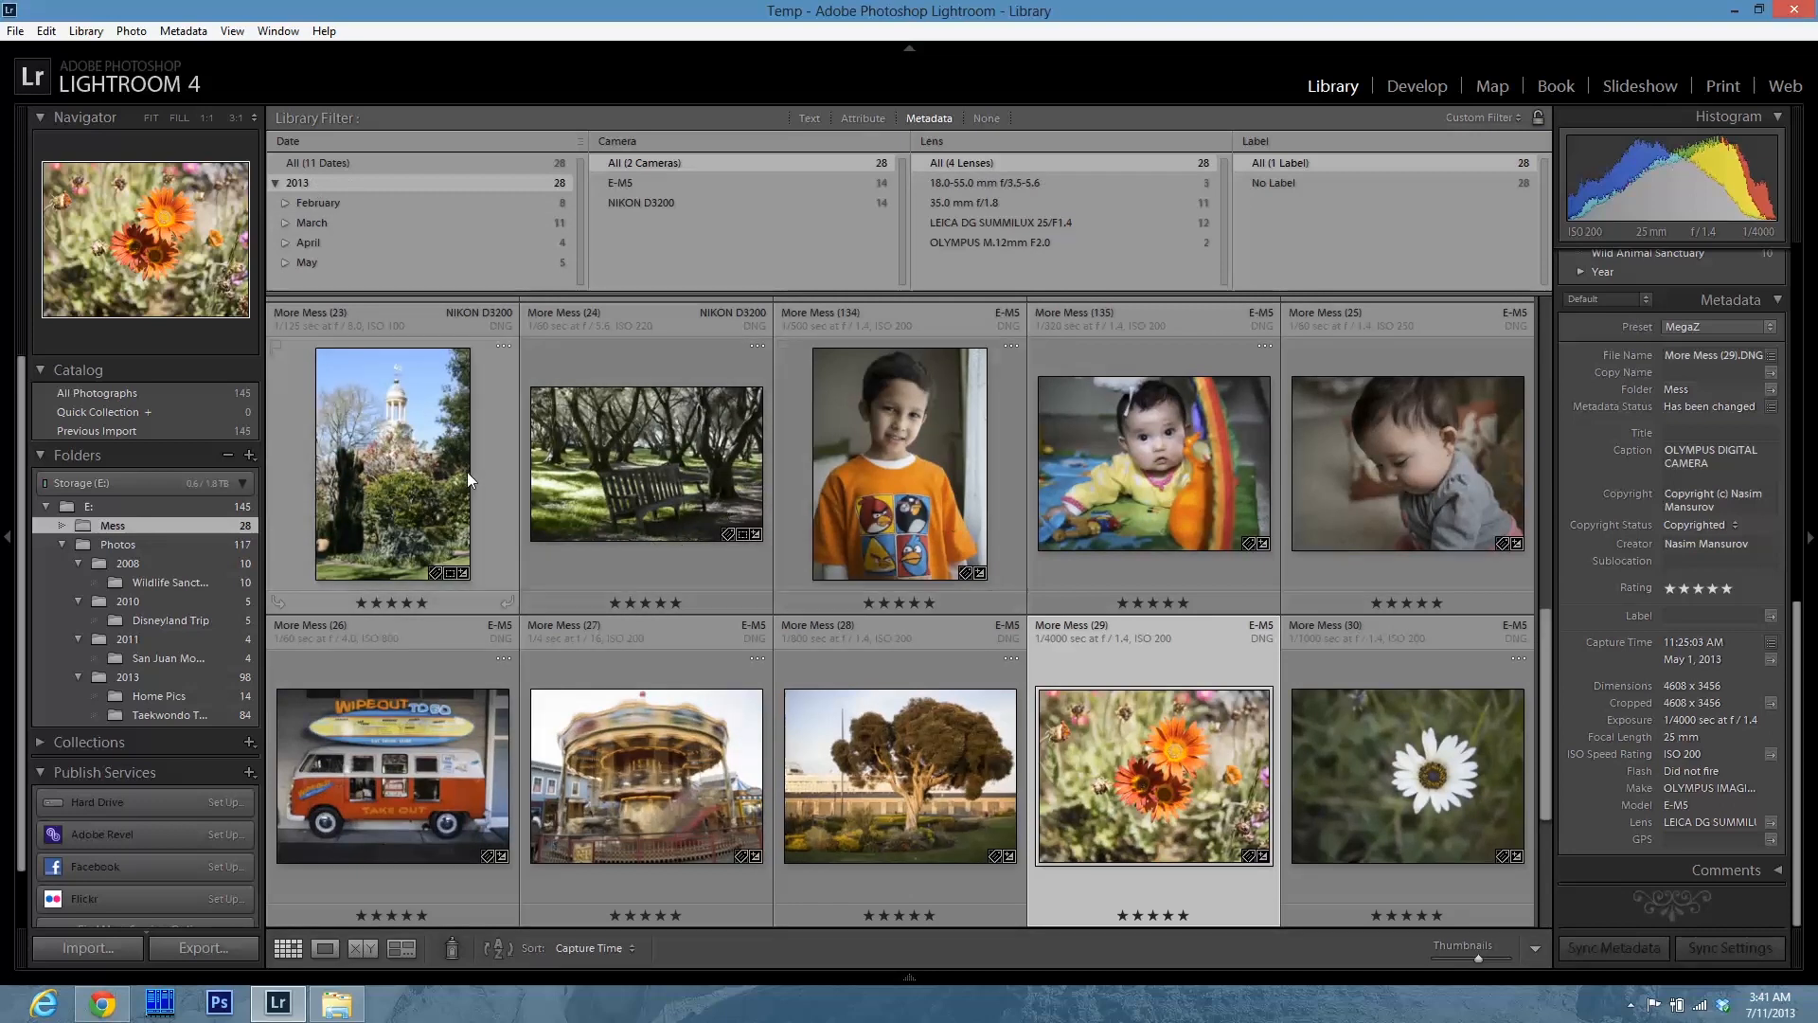
{"action": "scroll", "coordinate": [409, 481], "scroll_direction": "up", "scroll_amount": 10}
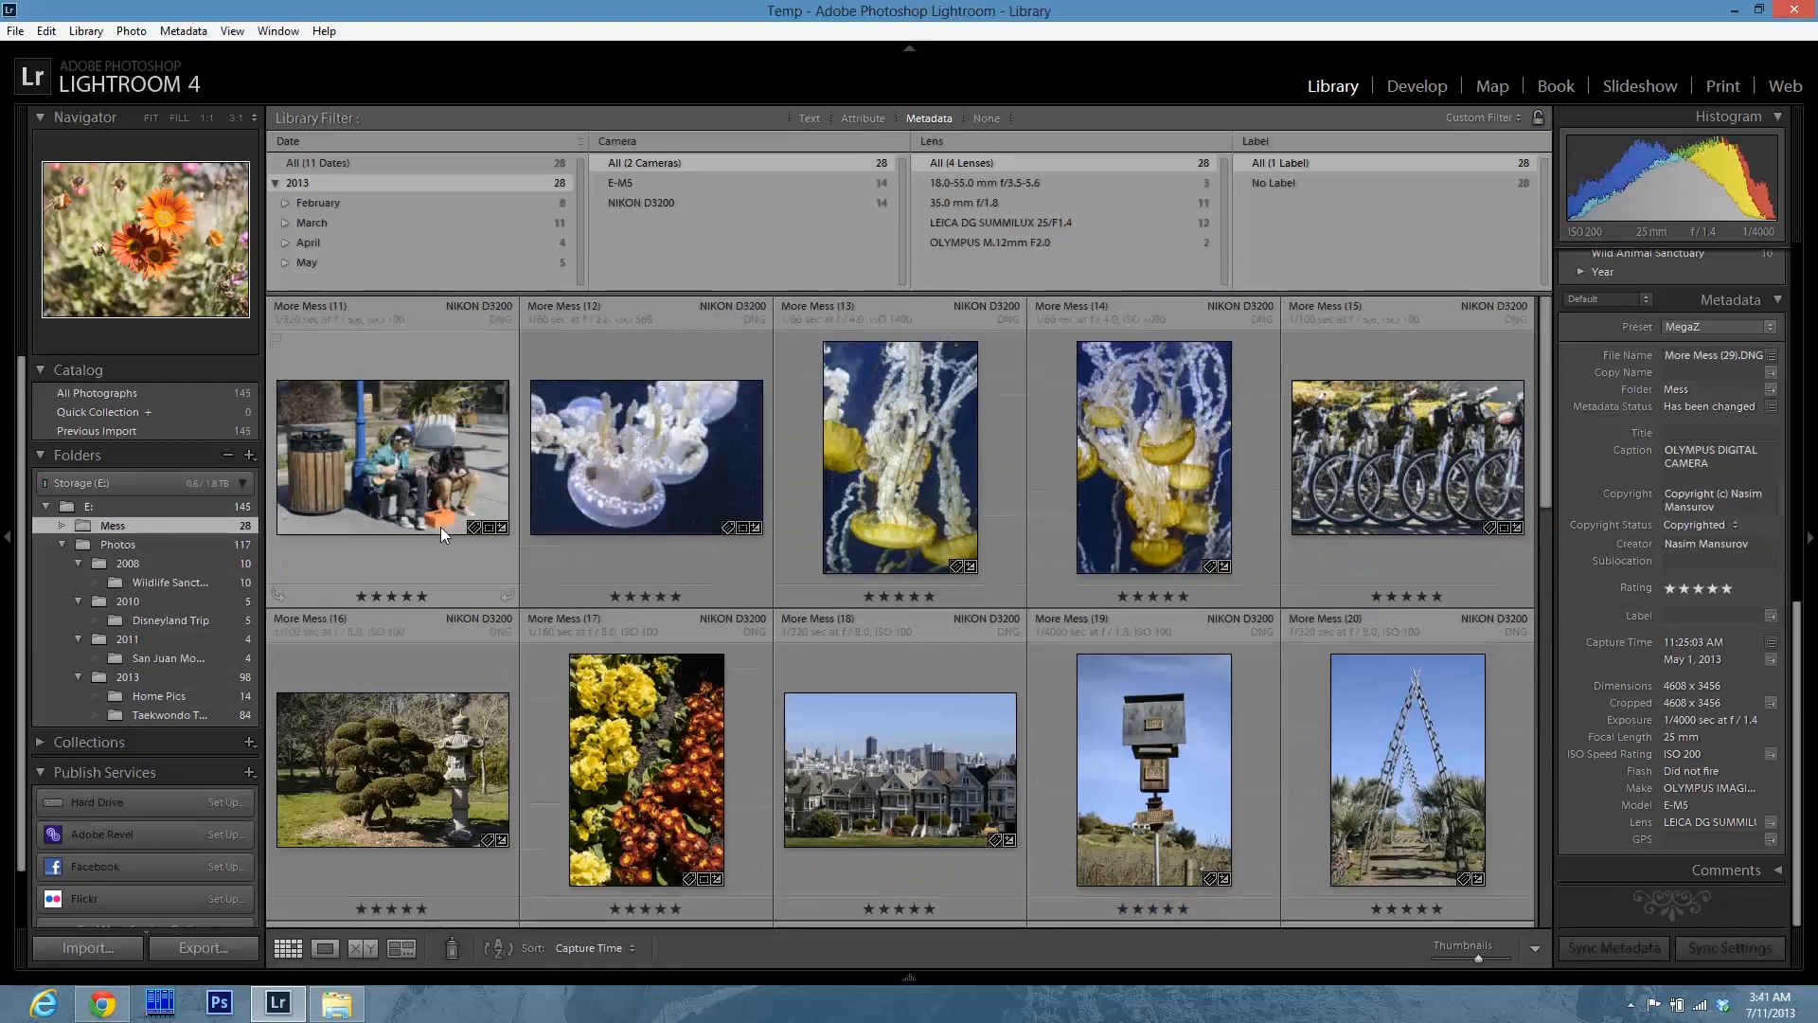
- Look through the 2013 photos and highlight the home photos More Mess (131) through (133) among the trip photos
{"action": "scroll", "coordinate": [519, 526], "scroll_direction": "down", "scroll_amount": 3}
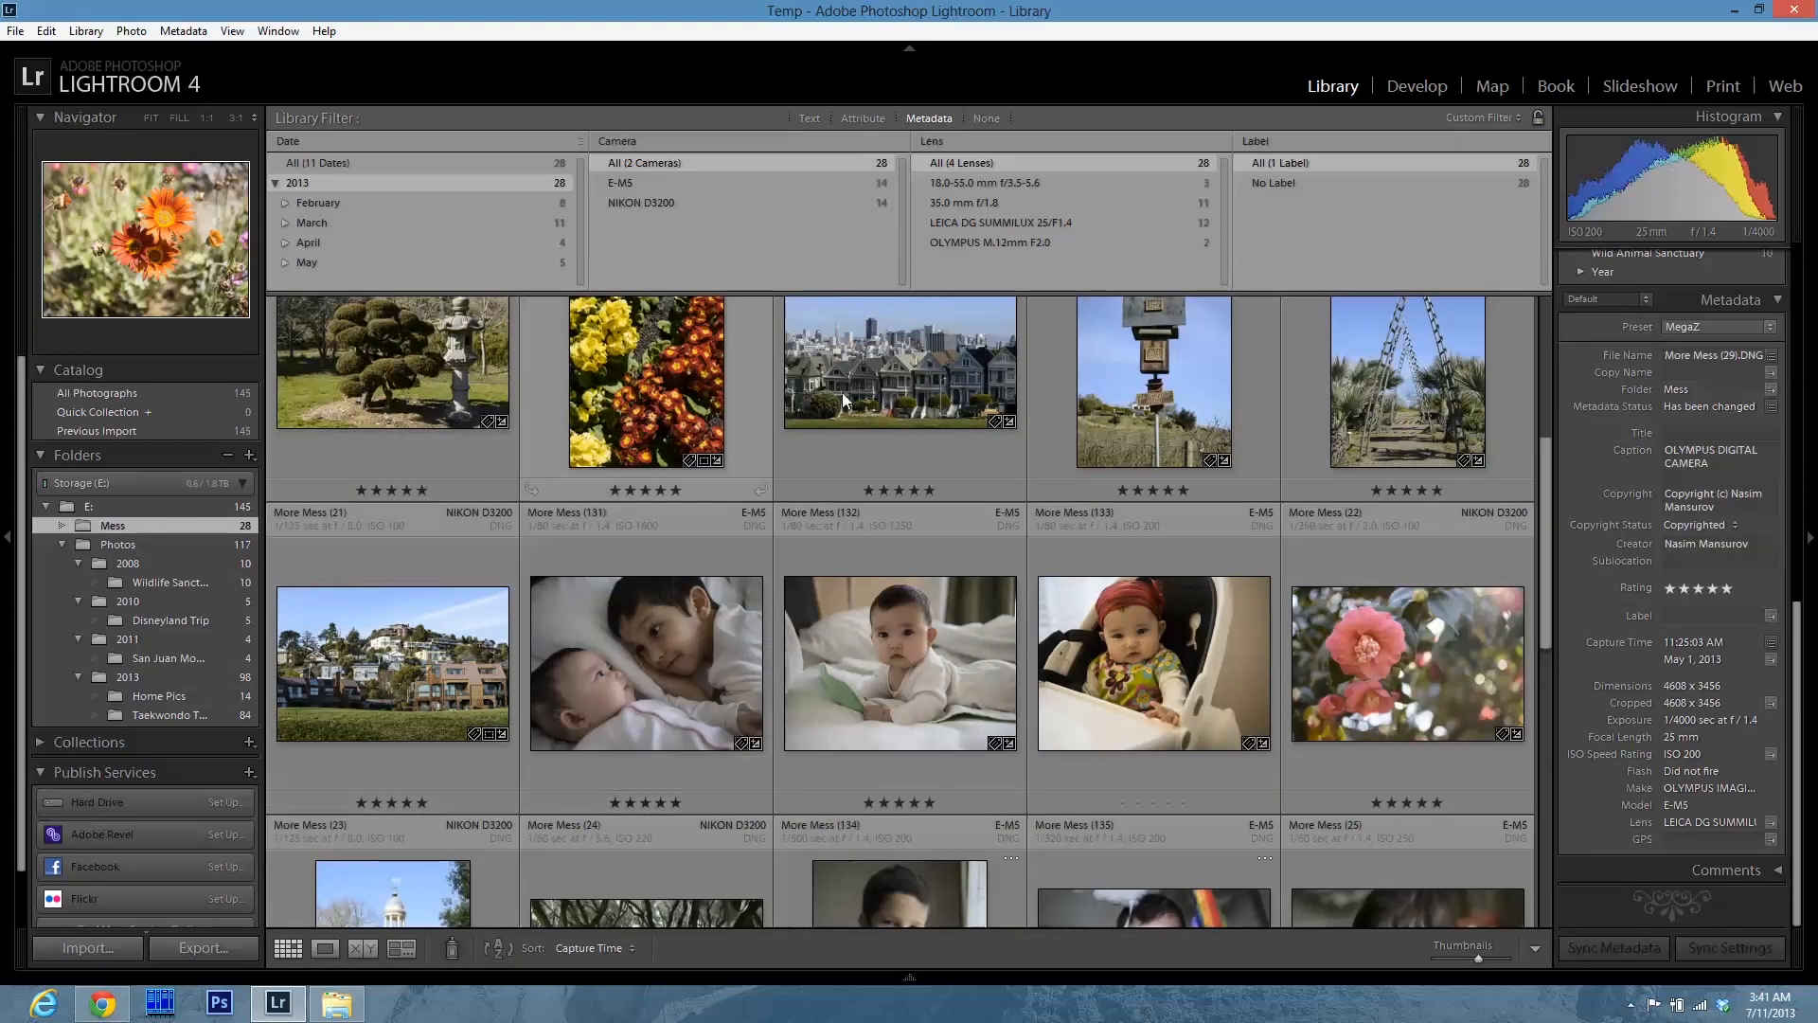
{"action": "scroll", "coordinate": [487, 663], "scroll_direction": "down", "scroll_amount": 2}
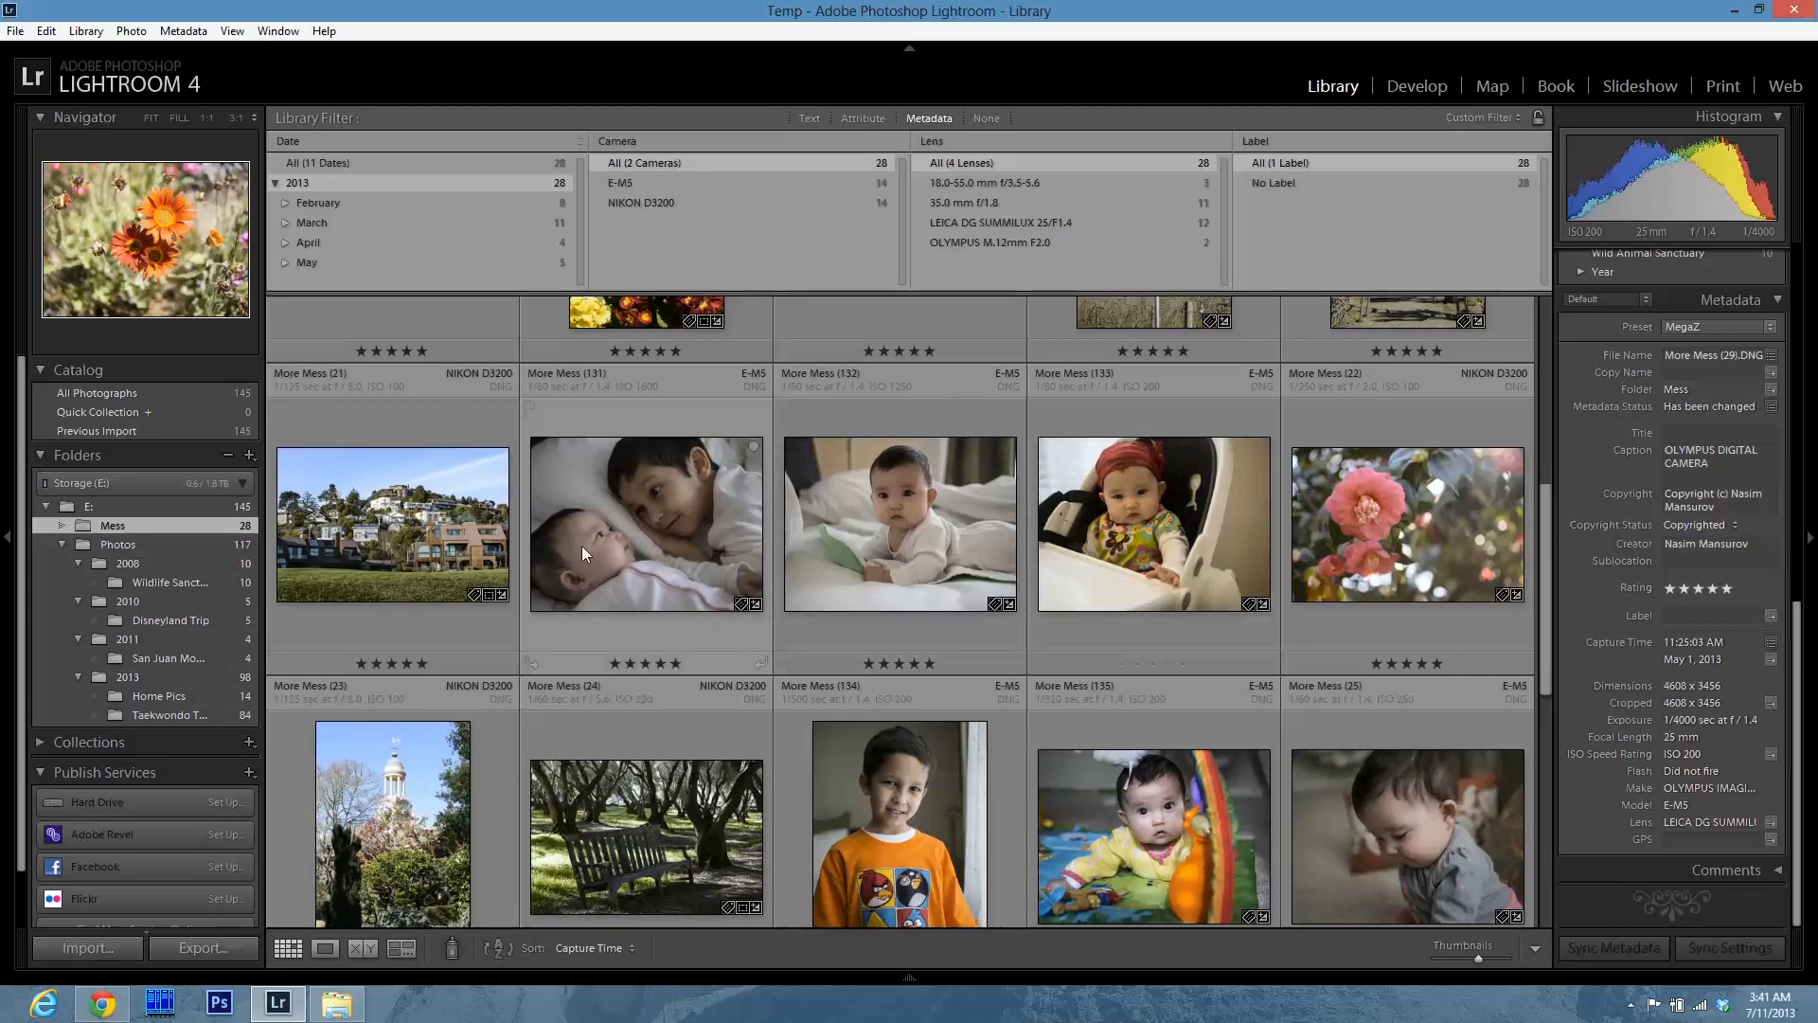
{"action": "left_click", "coordinate": [684, 540]}
{"action": "left_click", "coordinate": [1208, 561], "text": "shift"}
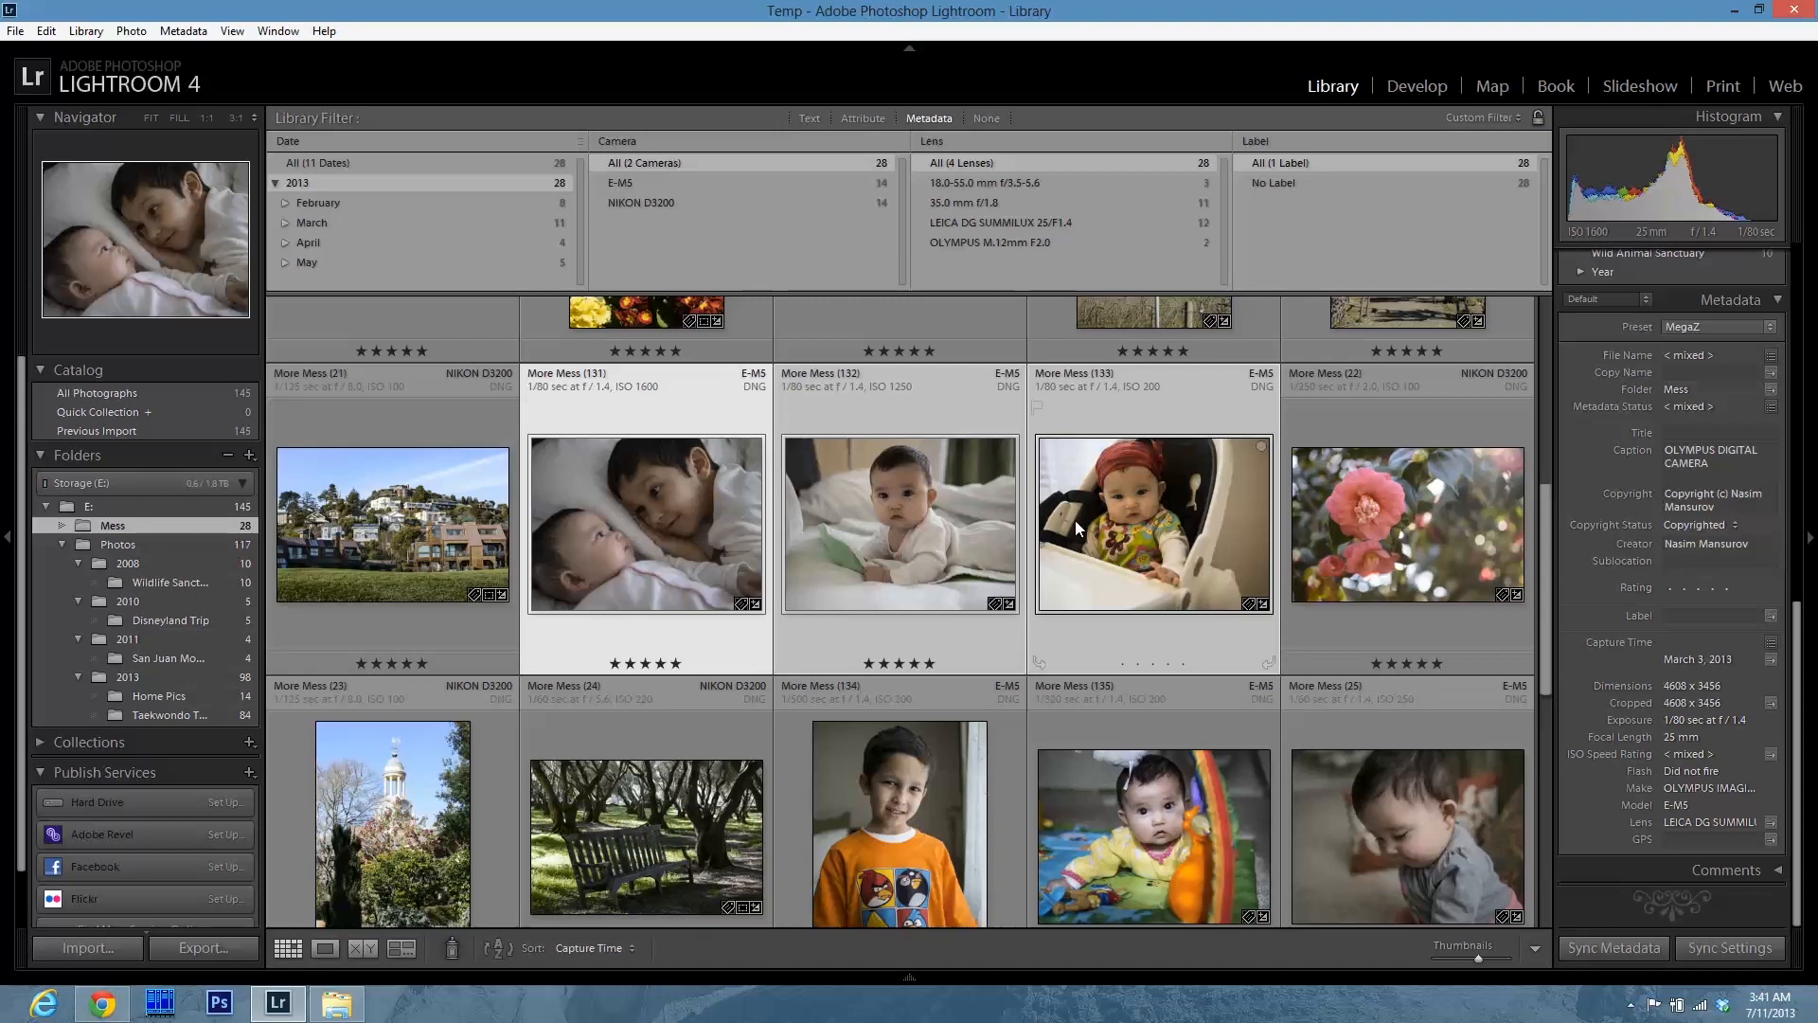
{"action": "scroll", "coordinate": [947, 589], "scroll_direction": "up", "scroll_amount": 5}
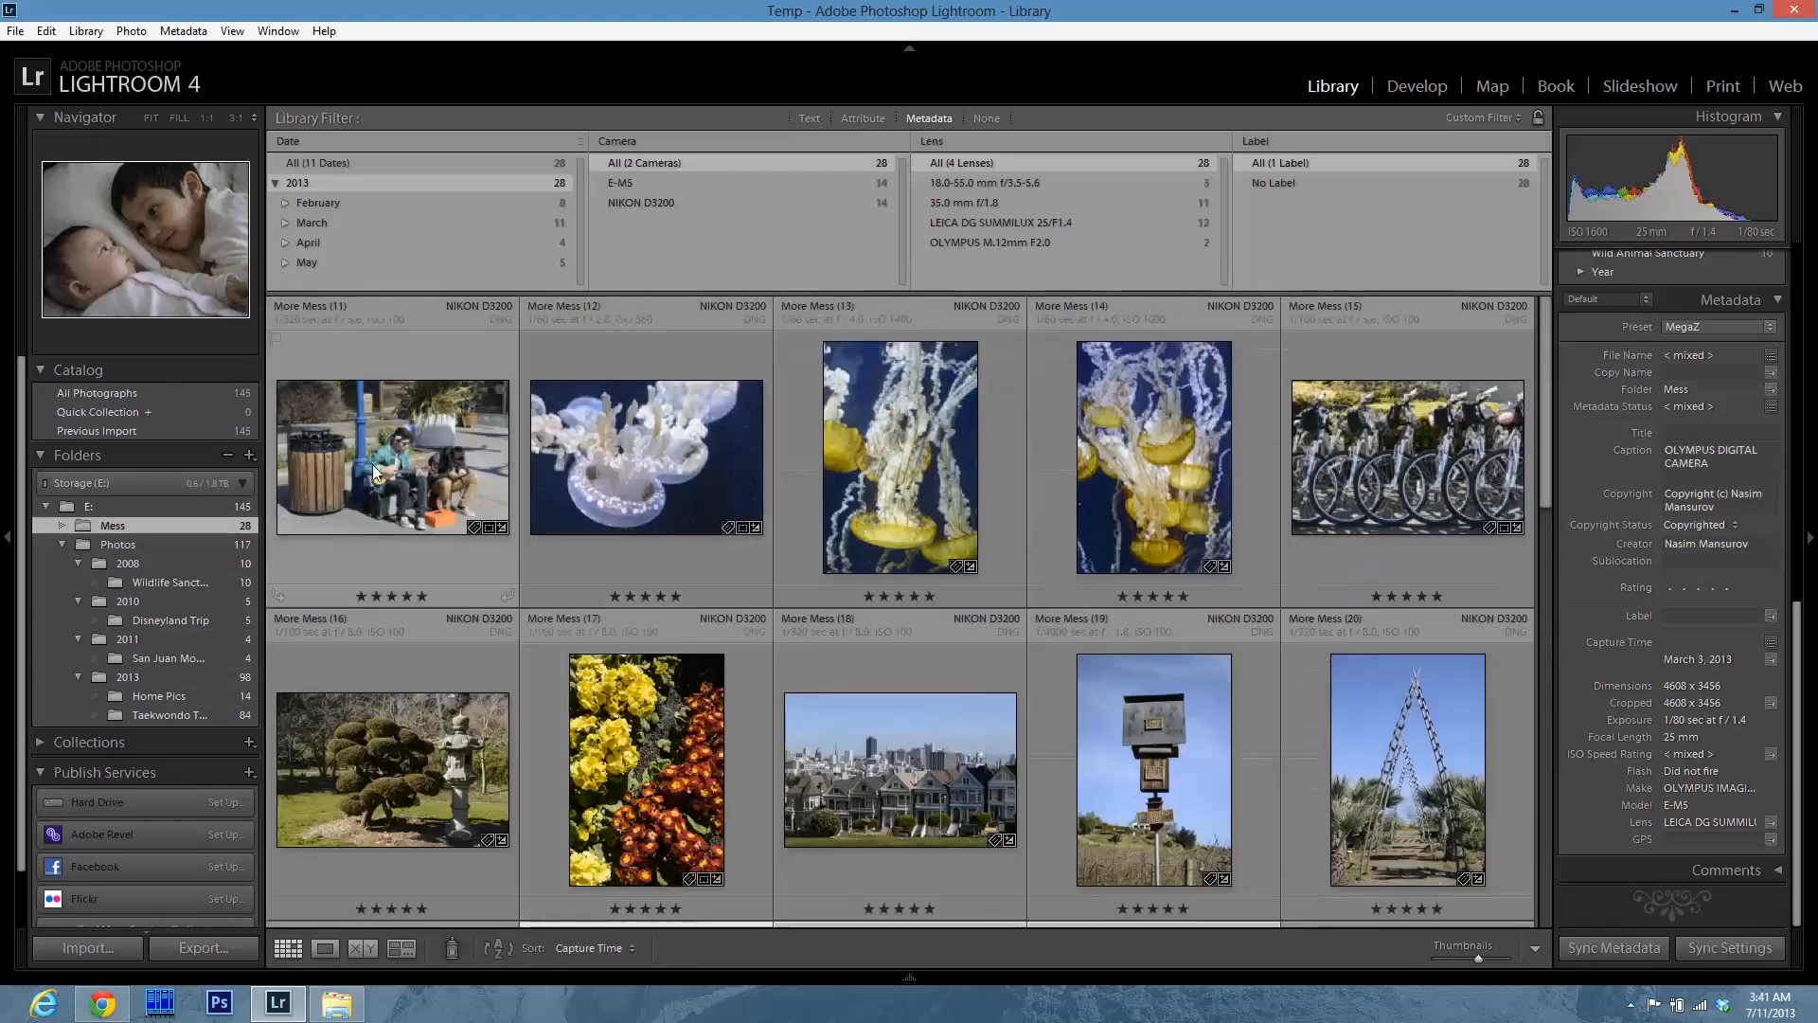
- Move photos More Mess (11) through (21) into a new folder named San Francisco Trip inside 2013
{"action": "left_click", "coordinate": [372, 464]}
{"action": "scroll", "coordinate": [481, 596], "scroll_direction": "down", "scroll_amount": 3}
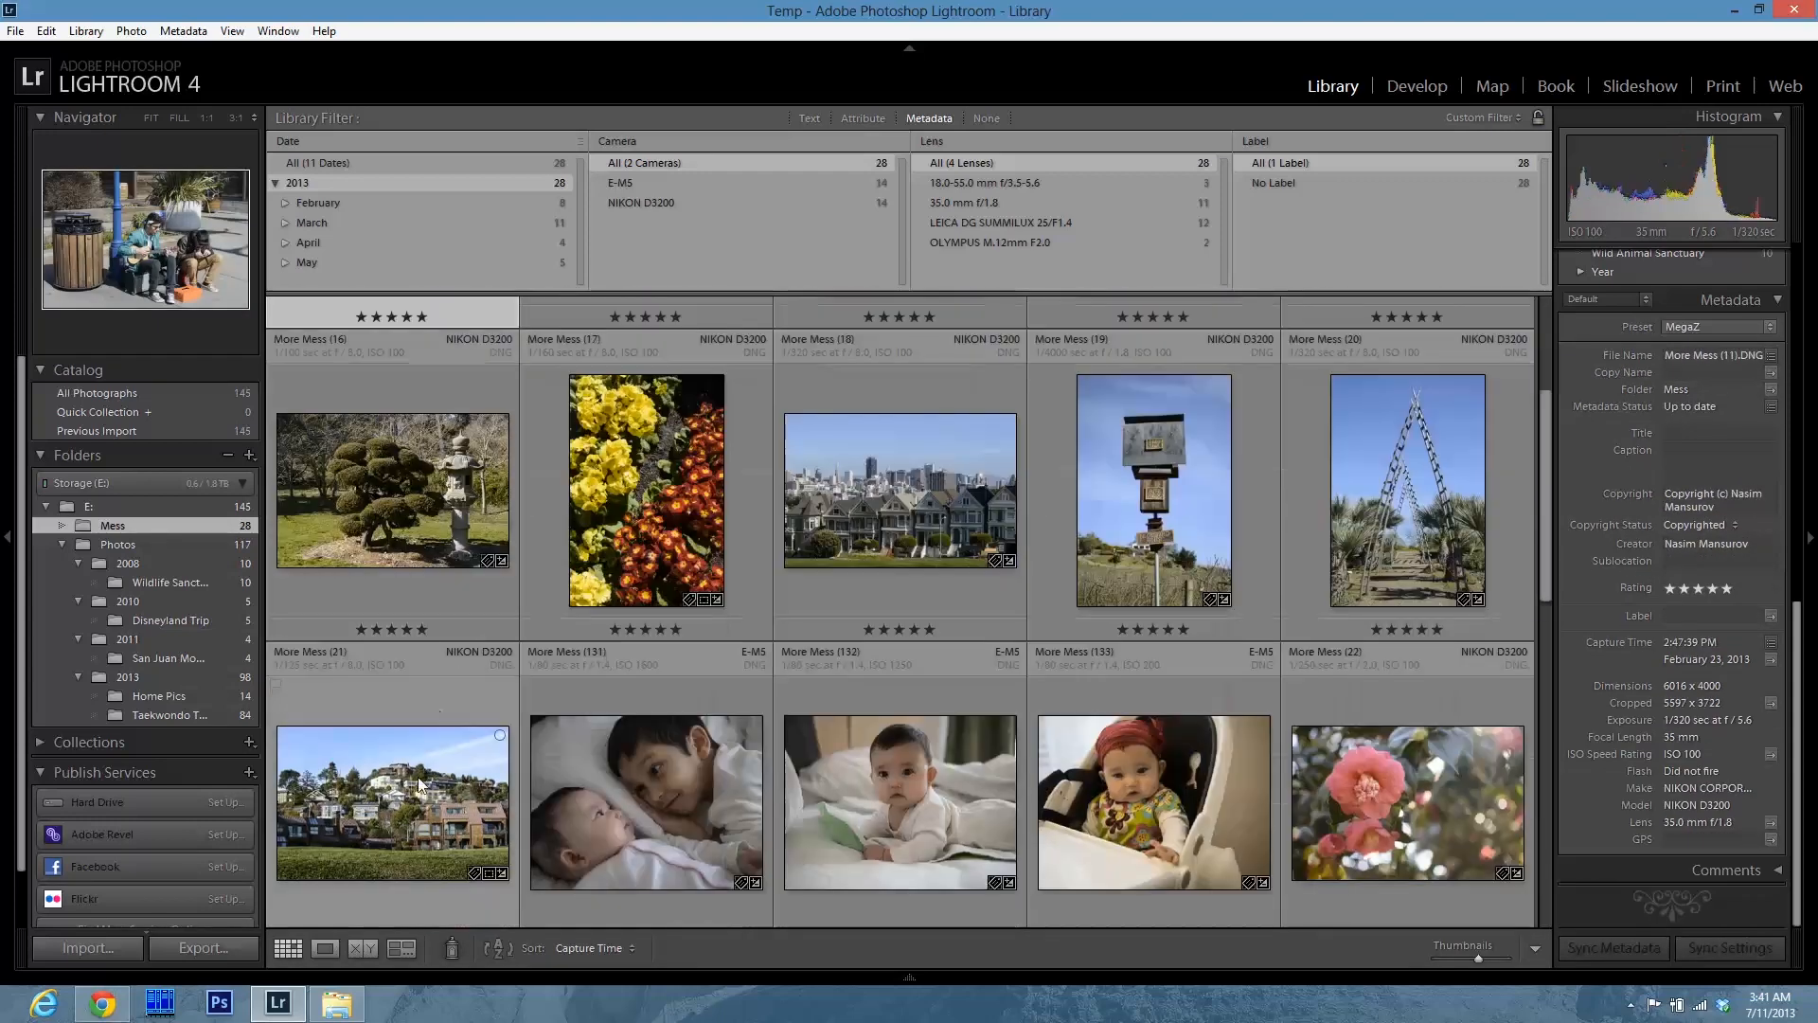
{"action": "left_click", "coordinate": [420, 784], "text": "shift"}
{"action": "right_click", "coordinate": [155, 680]}
{"action": "left_click", "coordinate": [208, 735]}
{"action": "type", "text": "San Fran"}
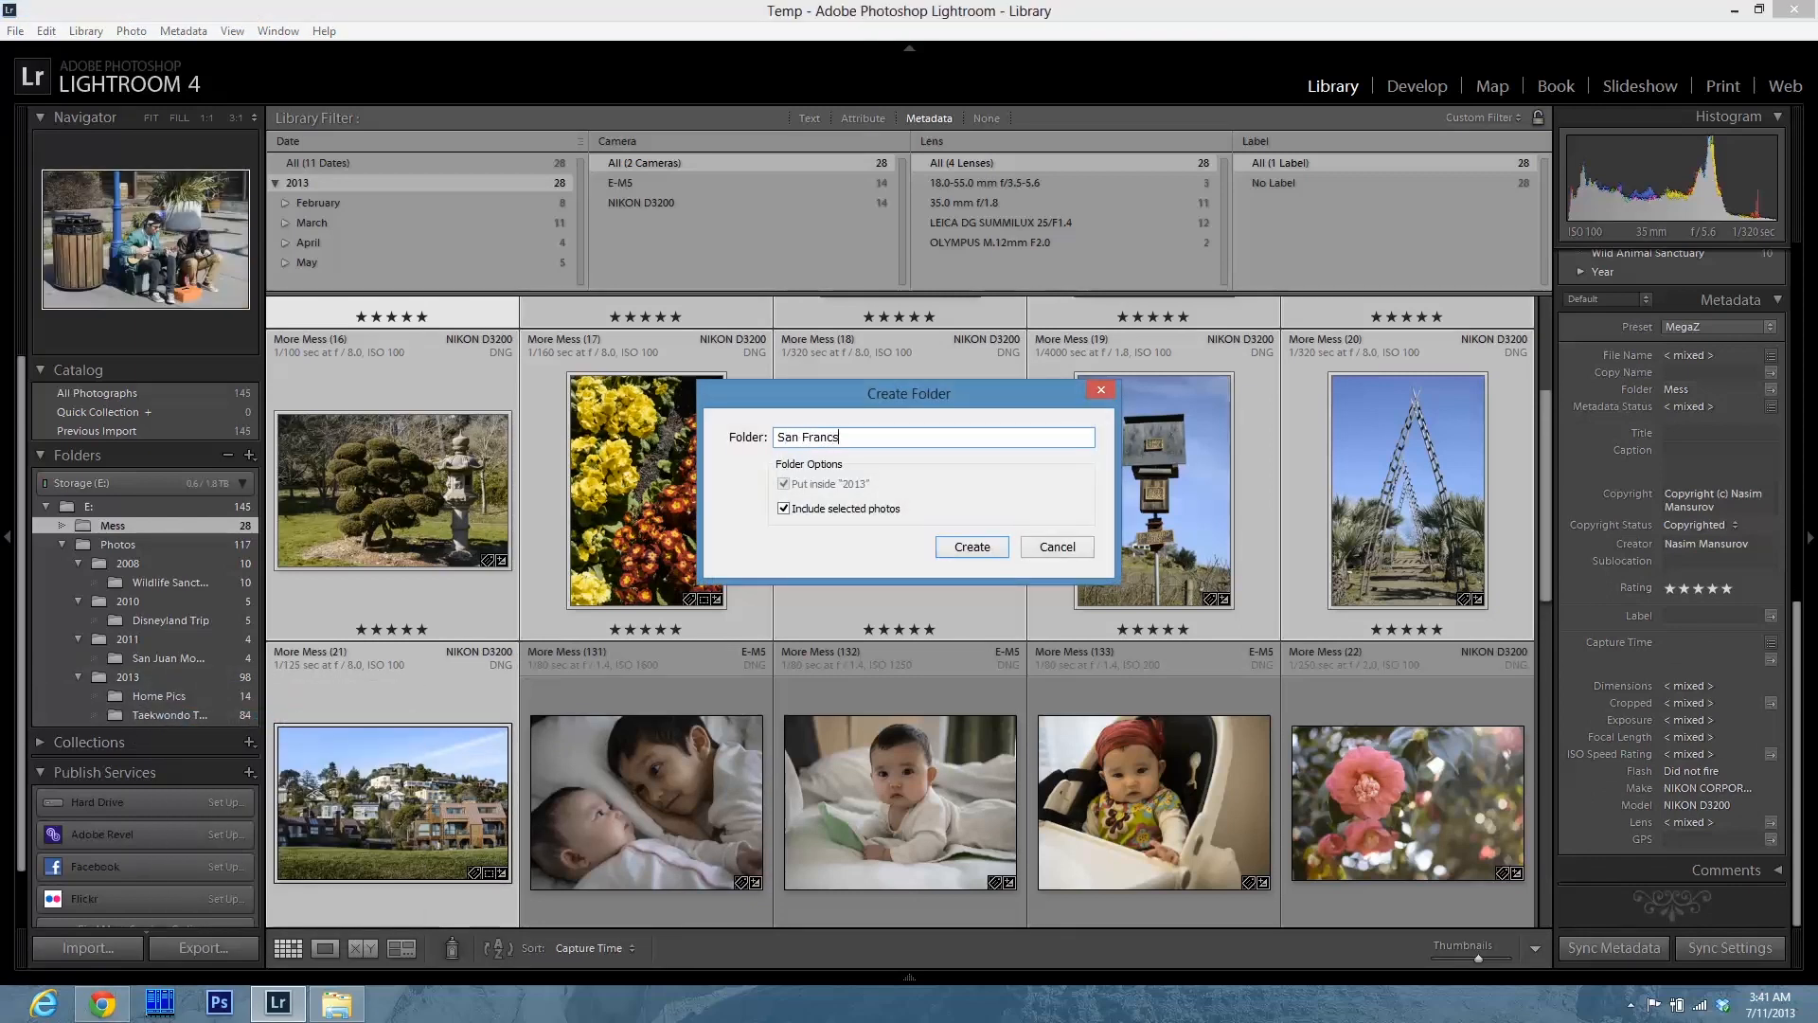
{"action": "type", "text": "cisco Trip"}
{"action": "left_click", "coordinate": [999, 548]}
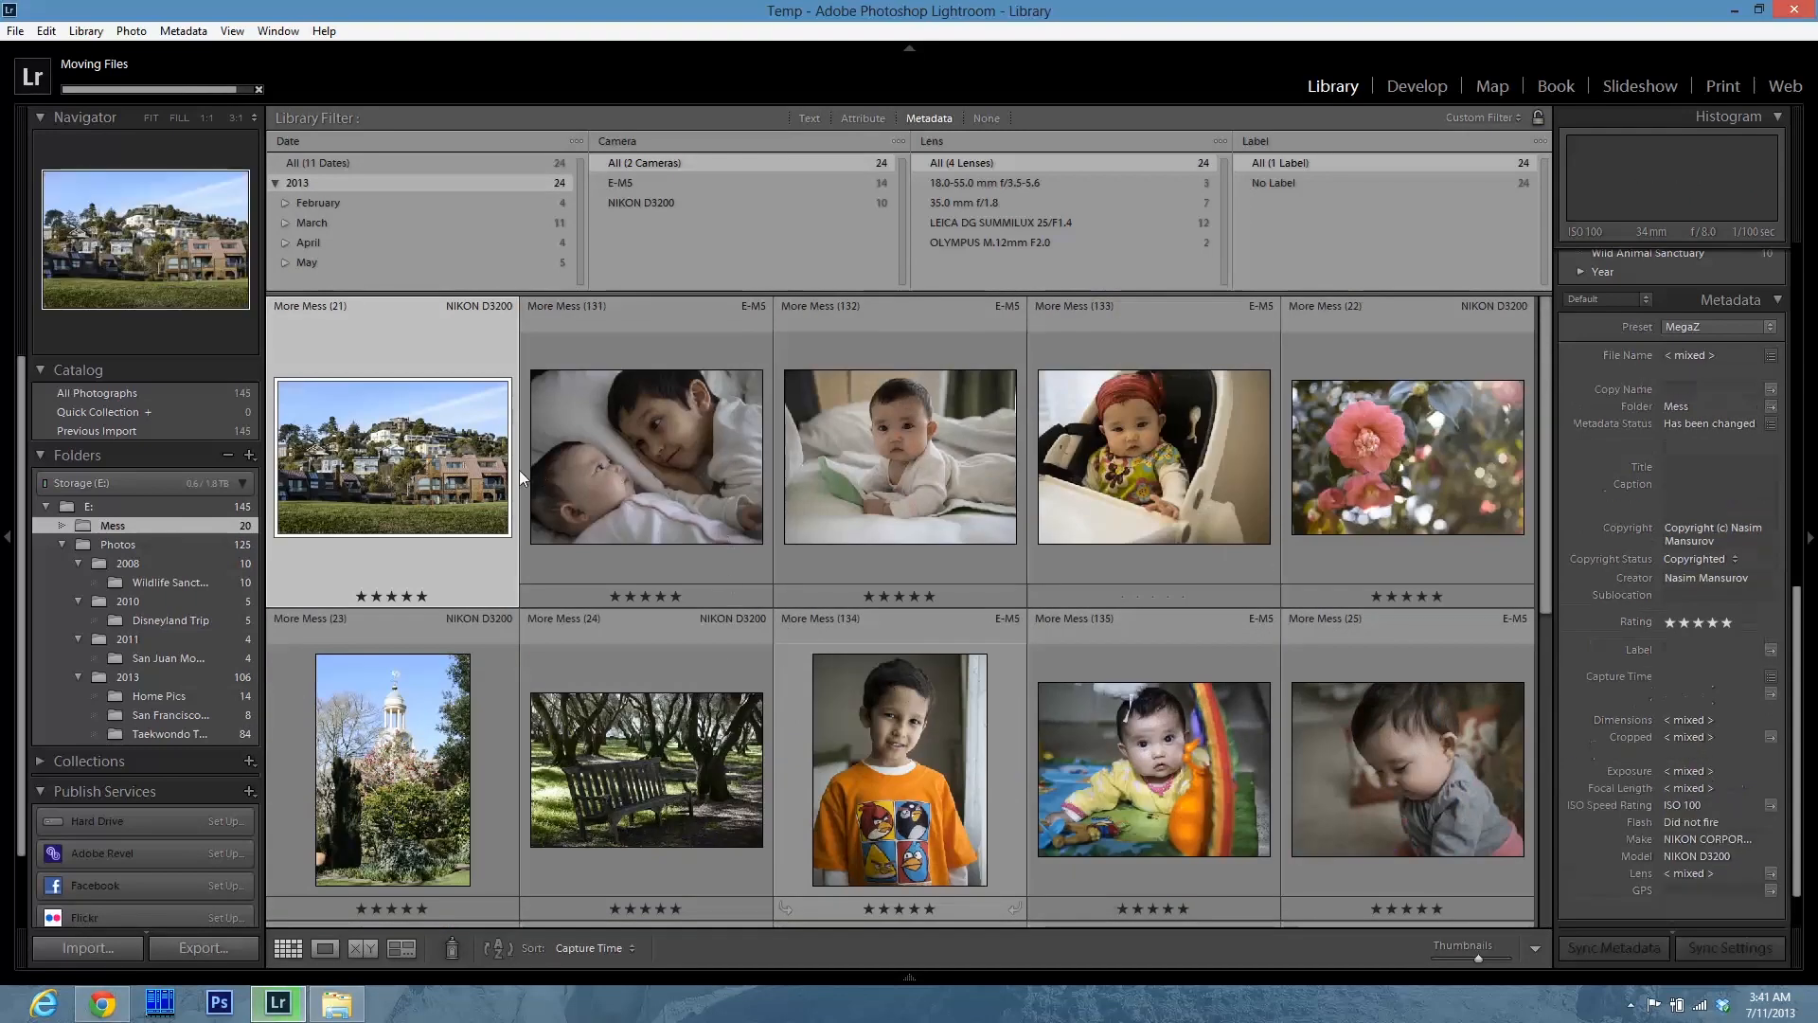
{"action": "left_click", "coordinate": [419, 462]}
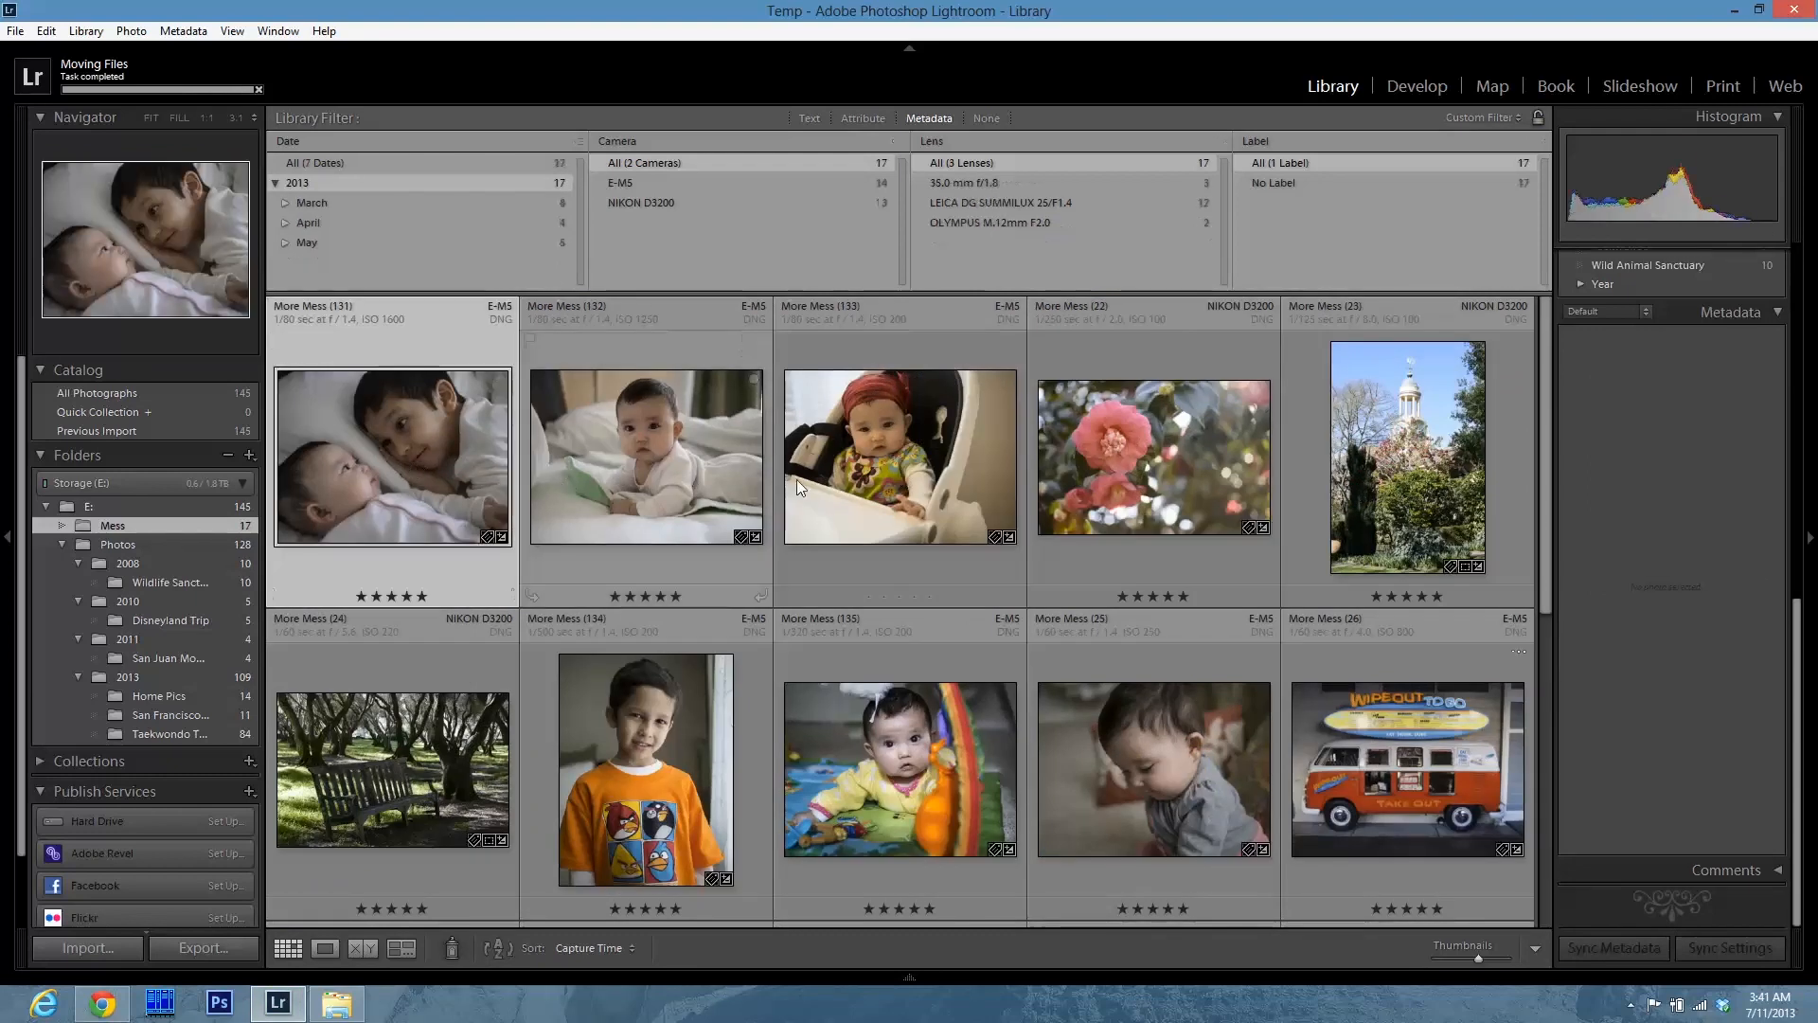
{"action": "left_click", "coordinate": [890, 469], "text": "shift"}
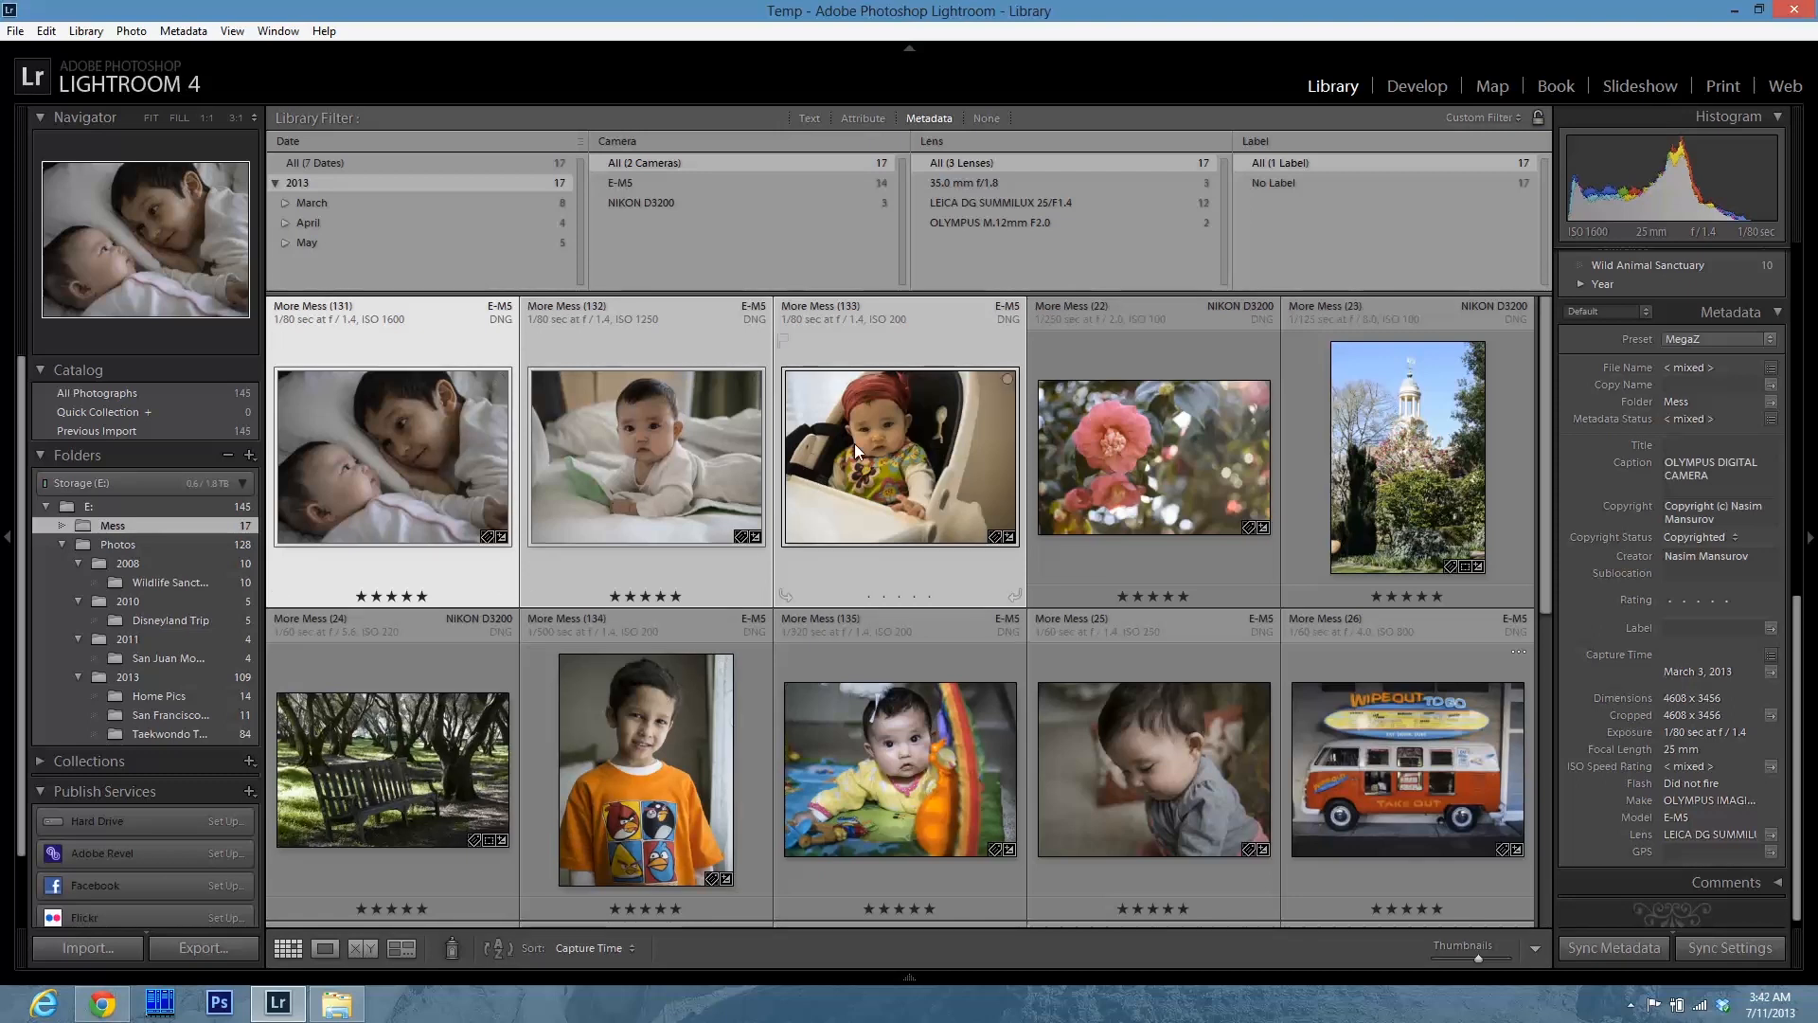
{"action": "left_click", "coordinate": [689, 777], "text": "ctrl"}
{"action": "left_click", "coordinate": [922, 761], "text": "ctrl"}
{"action": "left_click", "coordinate": [1098, 770], "text": "ctrl"}
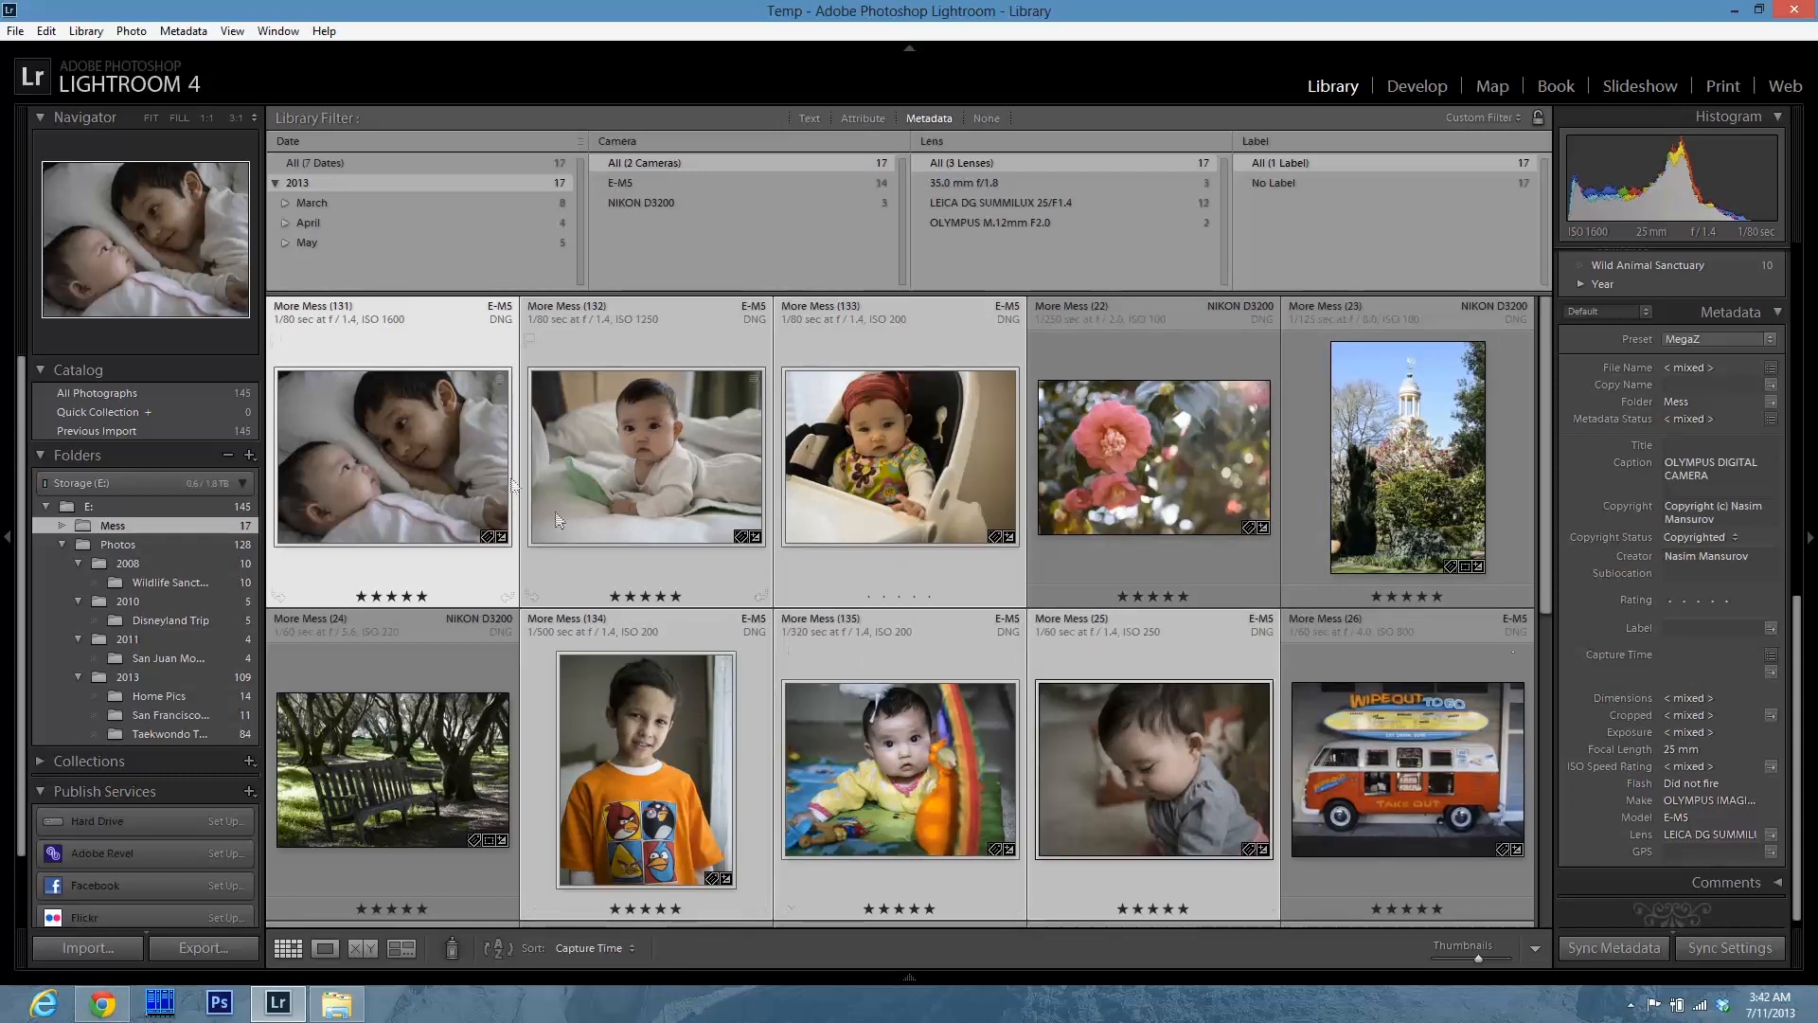
{"action": "left_click", "coordinate": [382, 701]}
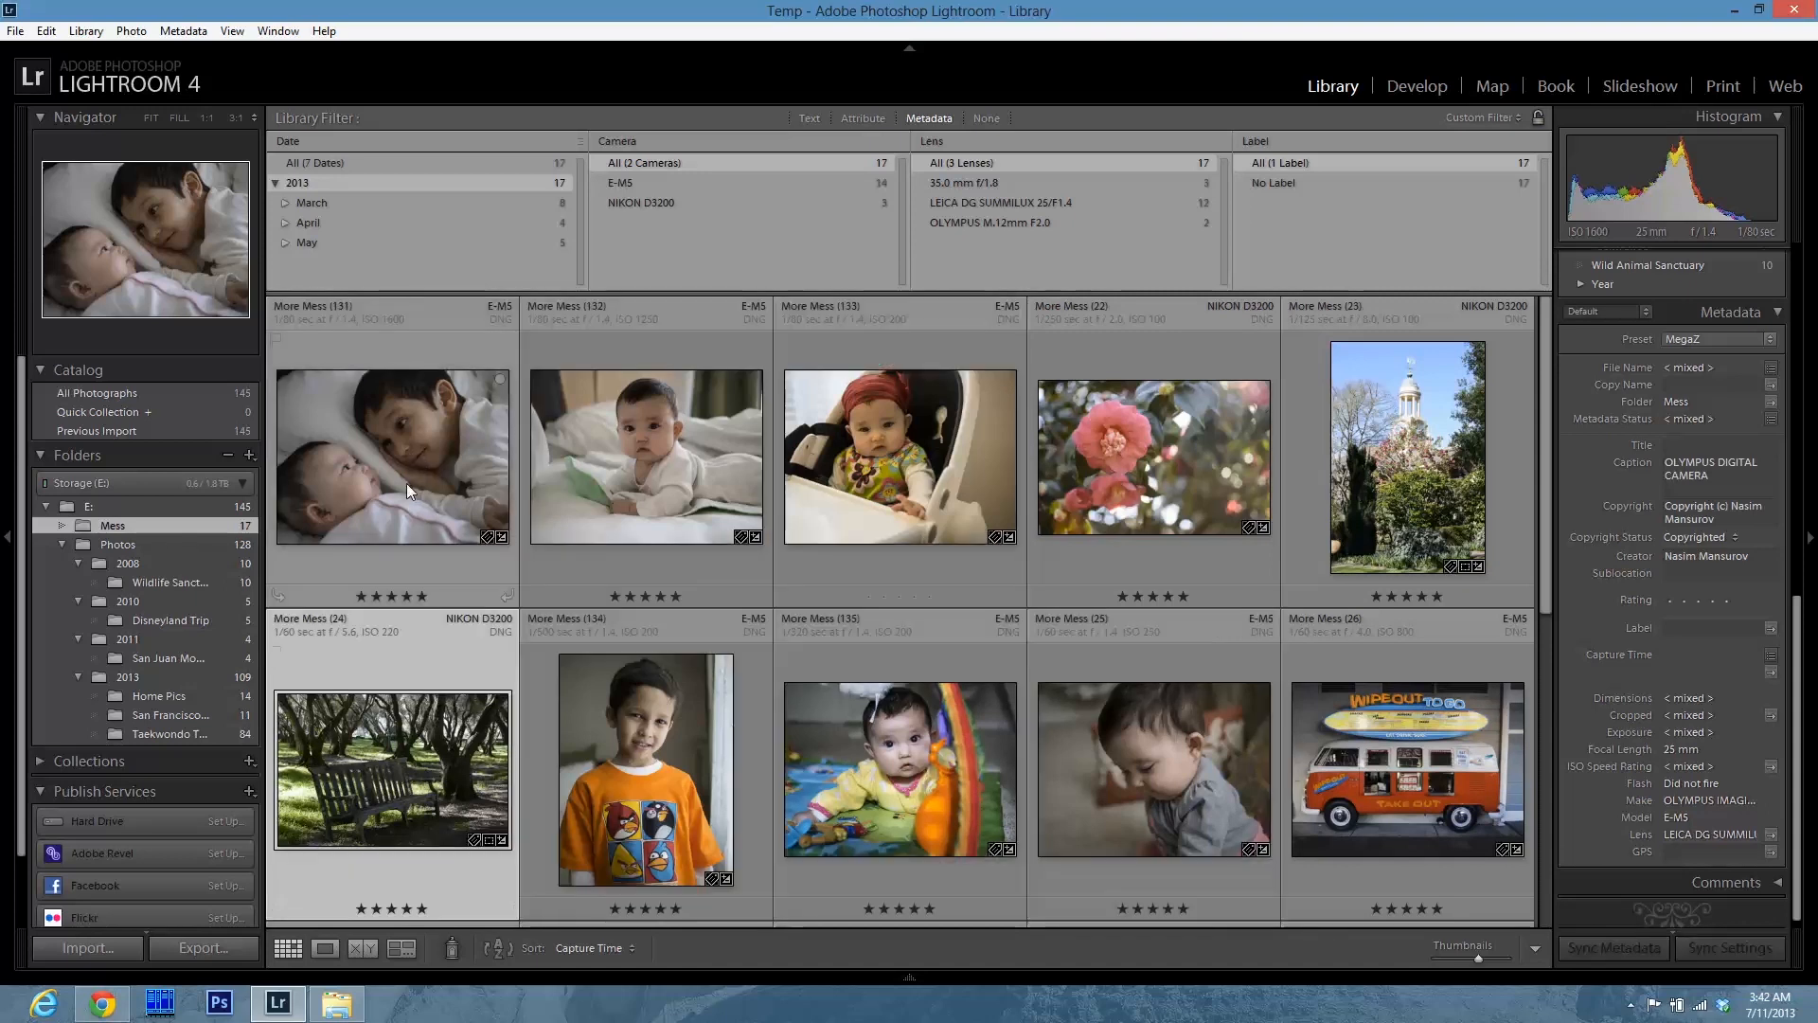
- Move the home photos More Mess (131) through (135) and More Mess (25) into the Home Pics folder inside 2013
{"action": "left_click", "coordinate": [407, 483]}
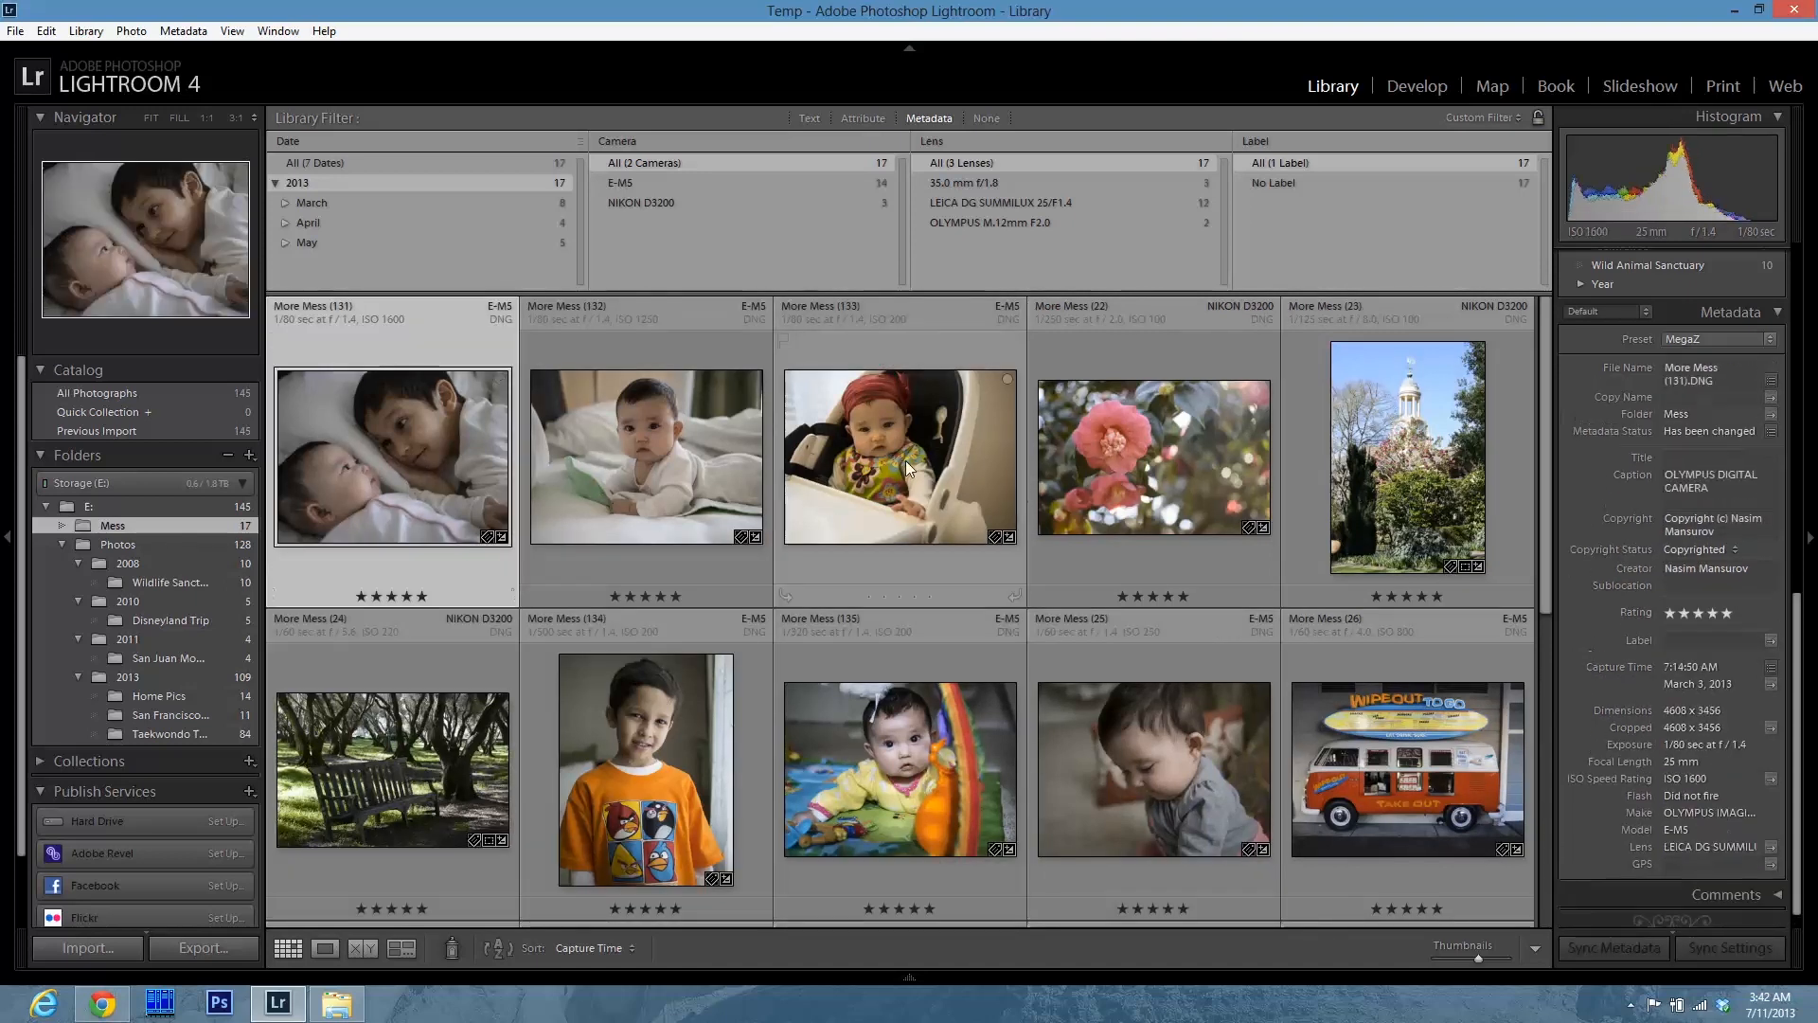
{"action": "left_click", "coordinate": [905, 460], "text": "shift"}
{"action": "left_click", "coordinate": [1158, 777], "text": "shift"}
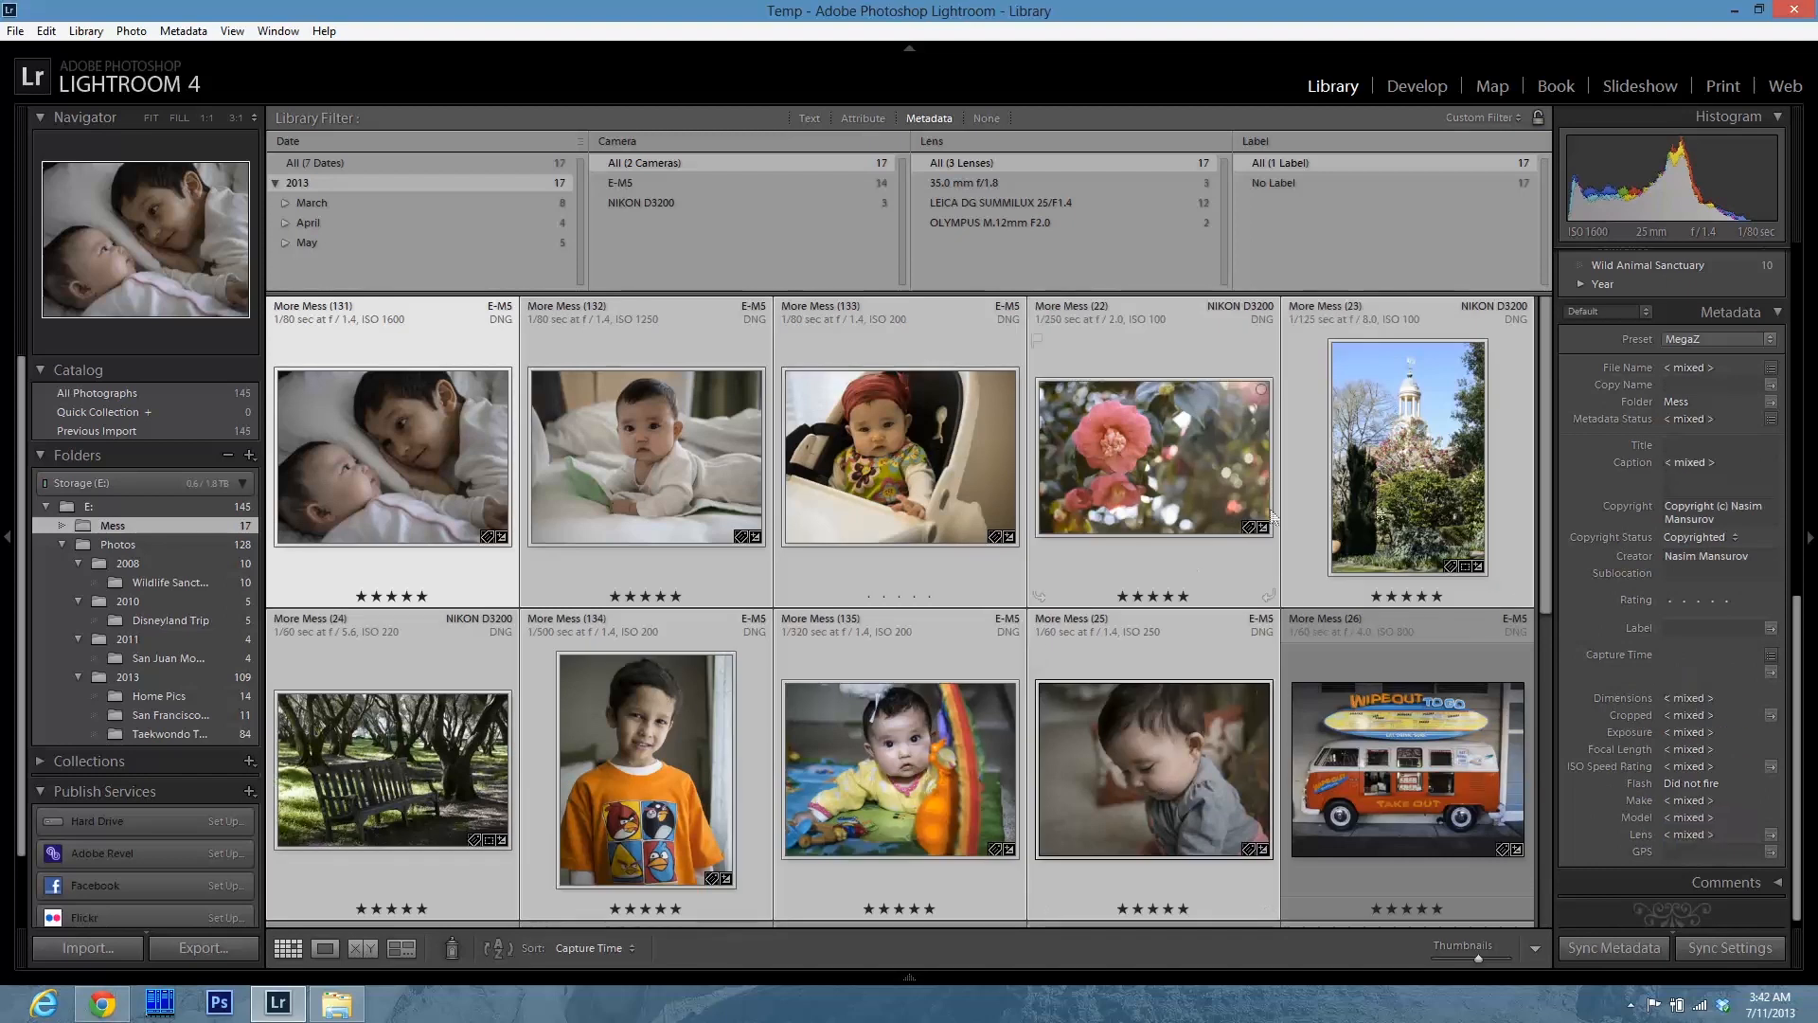
{"action": "left_click", "coordinate": [872, 487]}
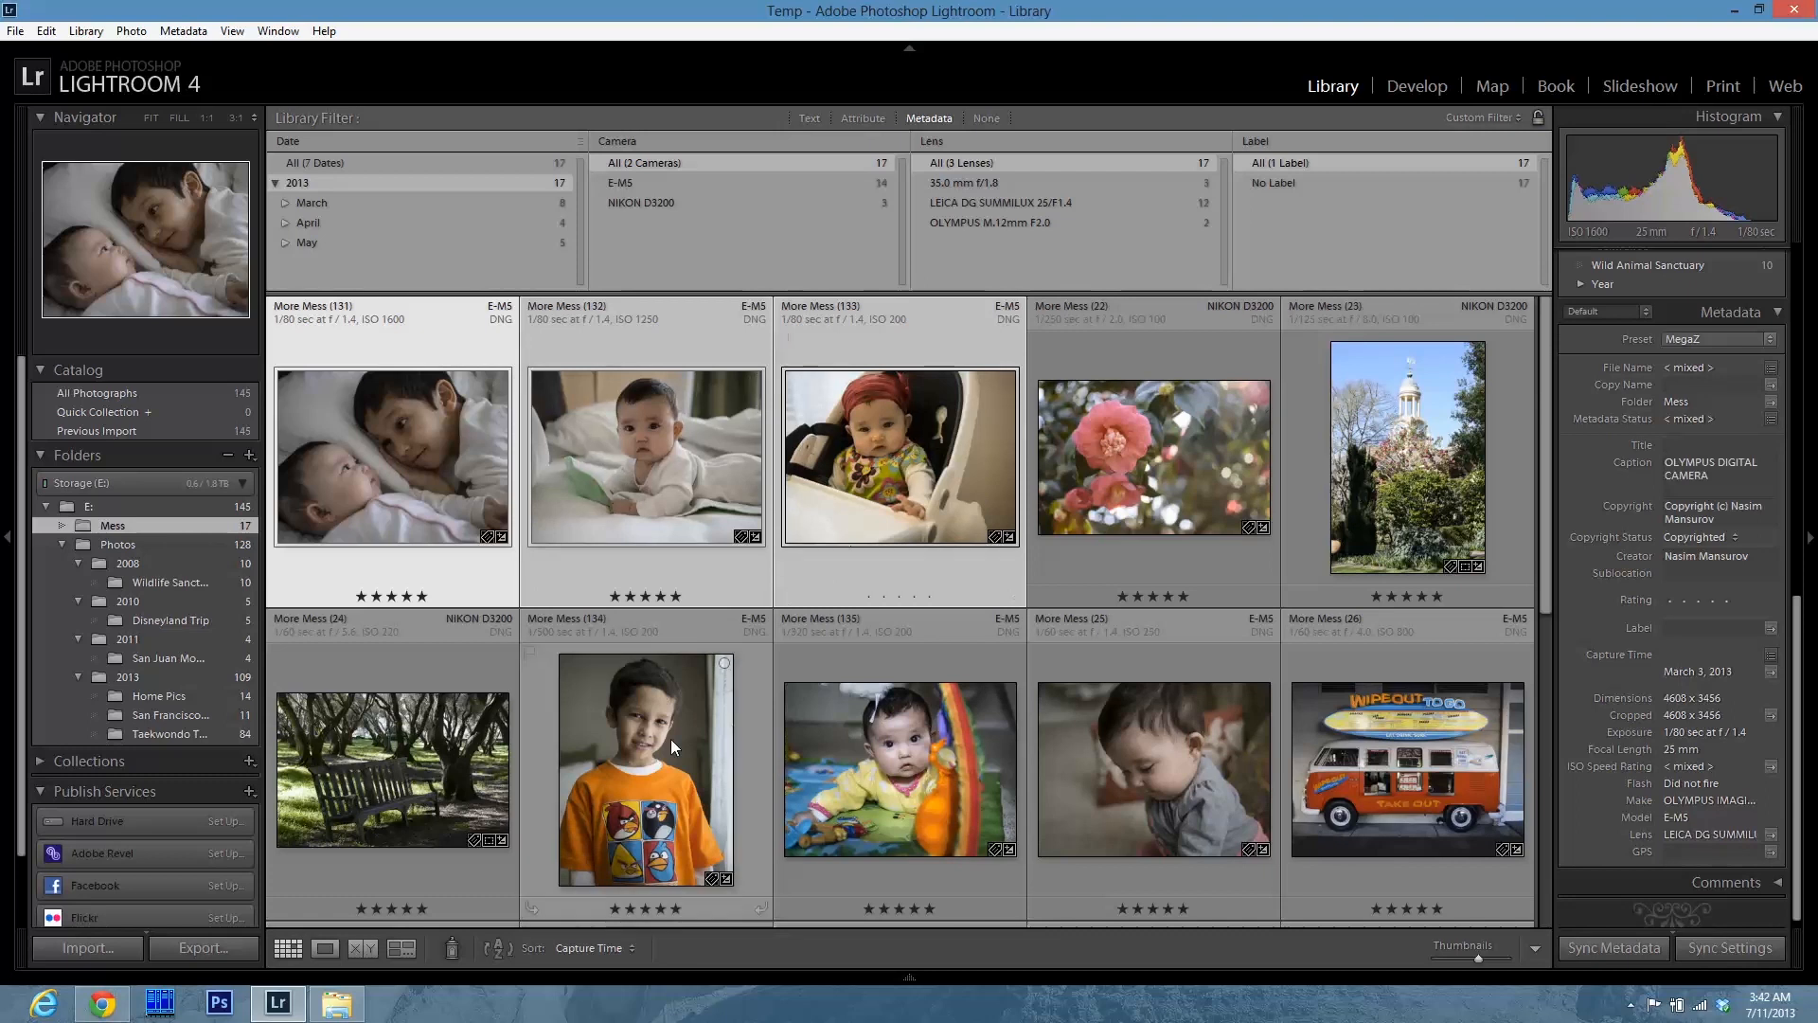
{"action": "left_click", "coordinate": [623, 765], "text": "ctrl"}
{"action": "left_click", "coordinate": [884, 768], "text": "ctrl"}
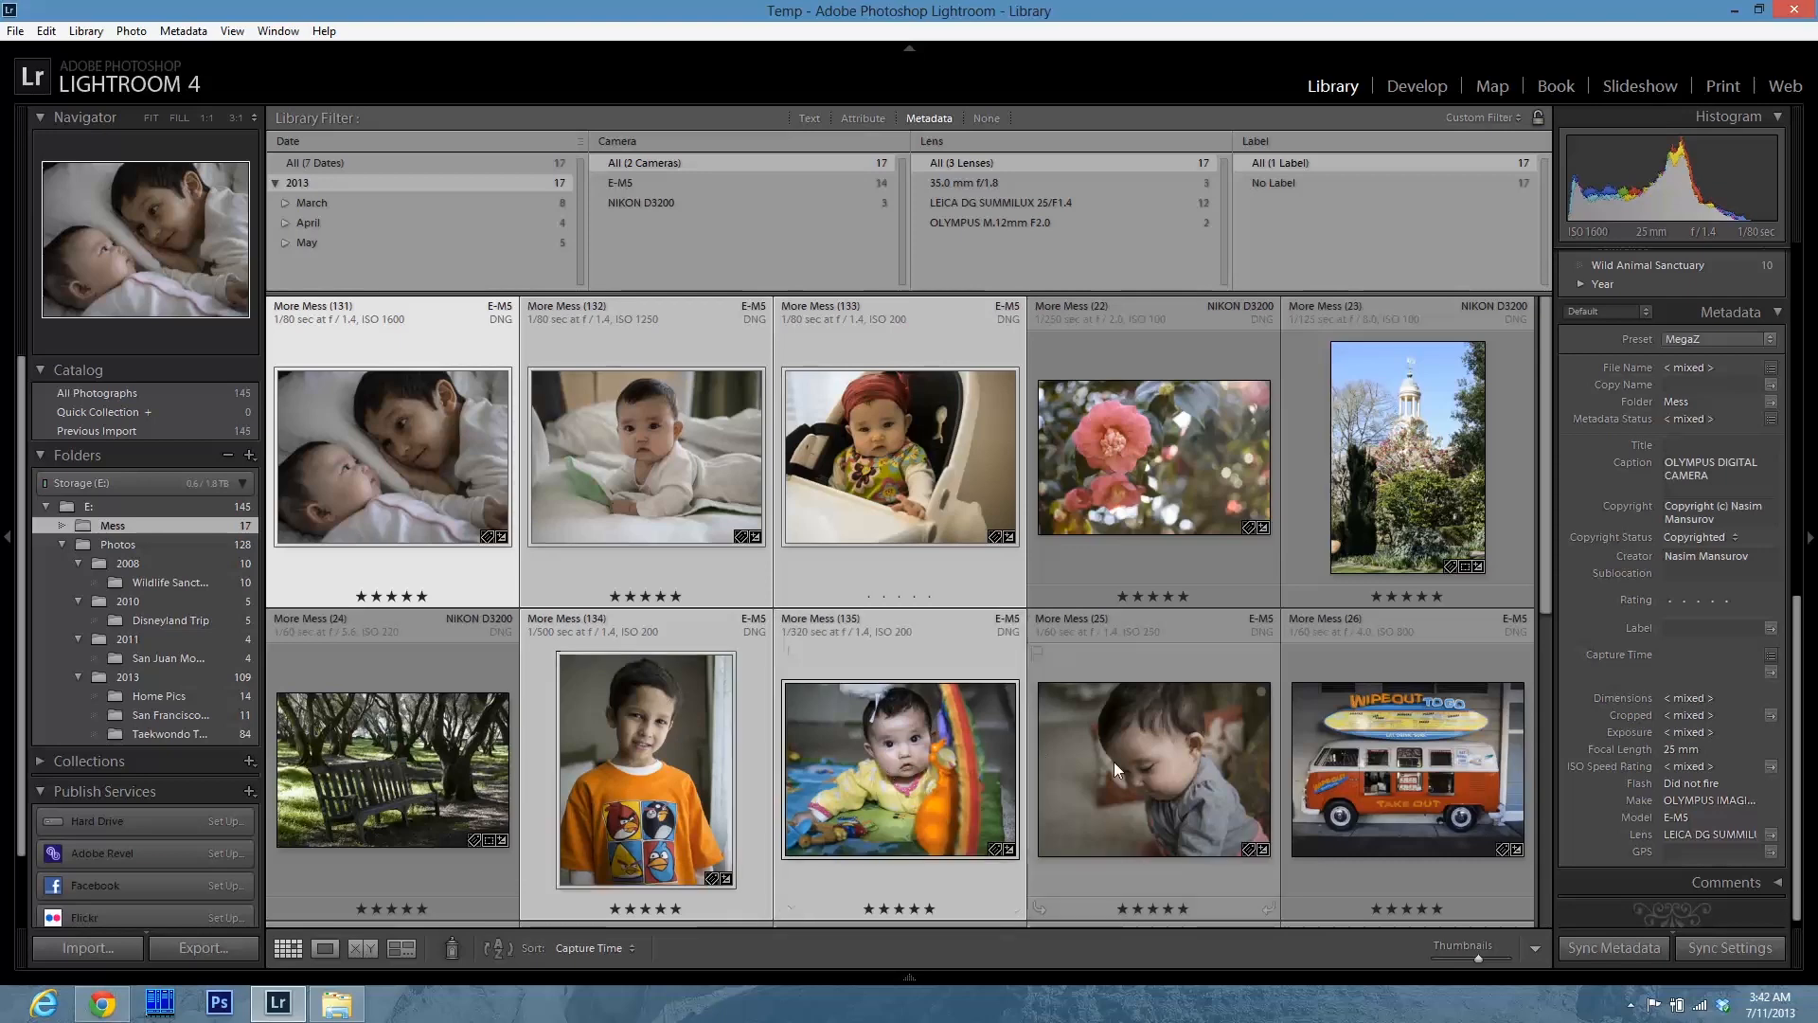
{"action": "left_click", "coordinate": [1122, 760], "text": "ctrl"}
{"action": "scroll", "coordinate": [834, 748], "scroll_direction": "down", "scroll_amount": 4}
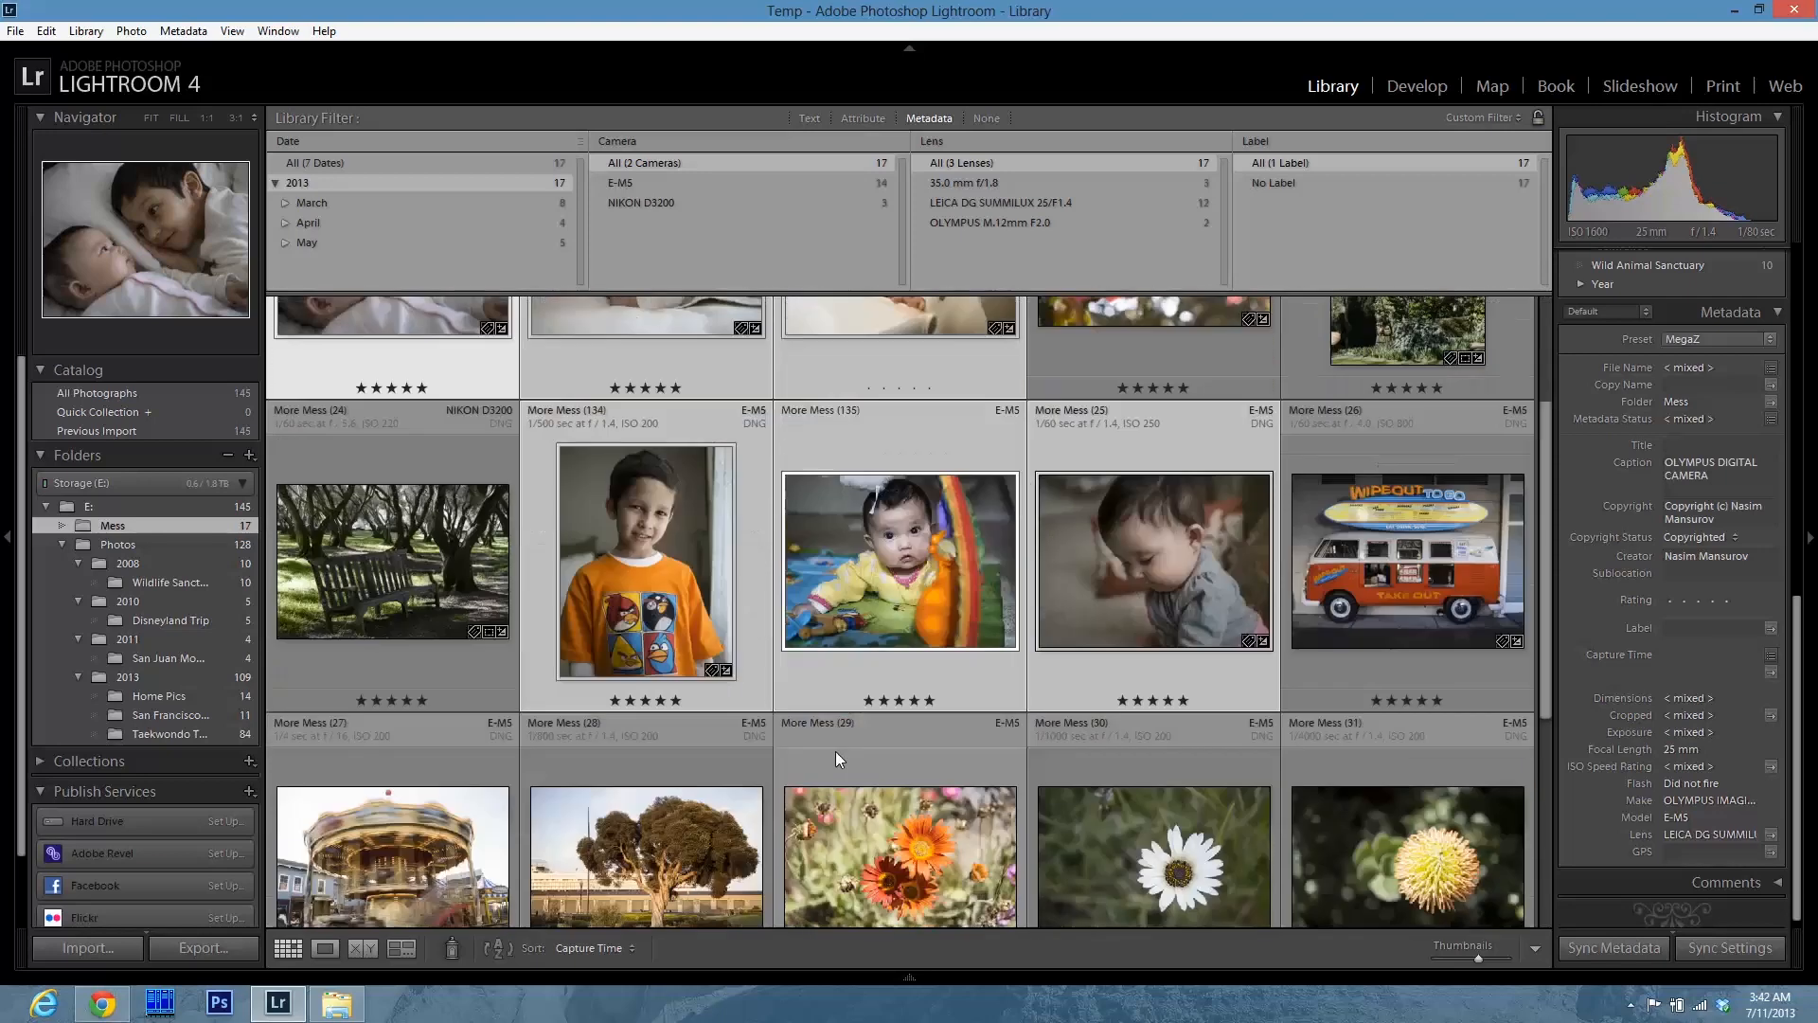
{"action": "scroll", "coordinate": [839, 758], "scroll_direction": "up", "scroll_amount": 4}
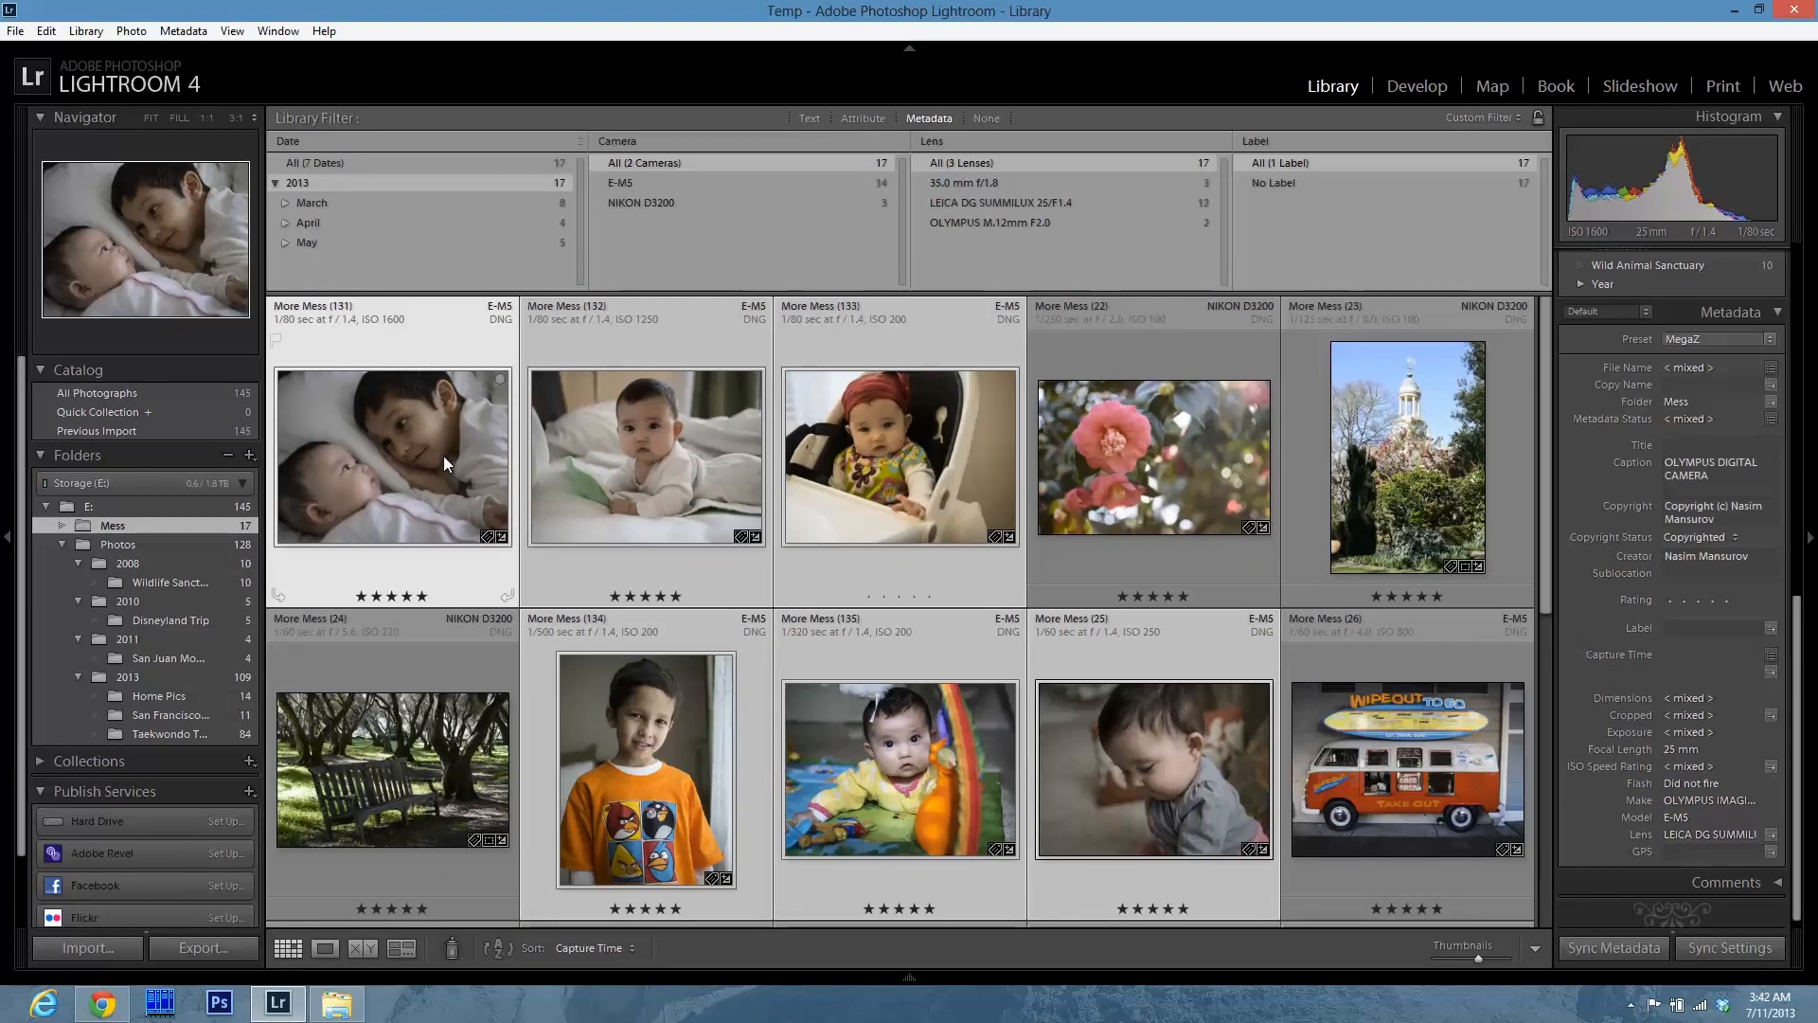
{"action": "left_click_drag", "start_coordinate": [443, 456], "coordinate": [162, 697]}
{"action": "left_click", "coordinate": [1027, 534]}
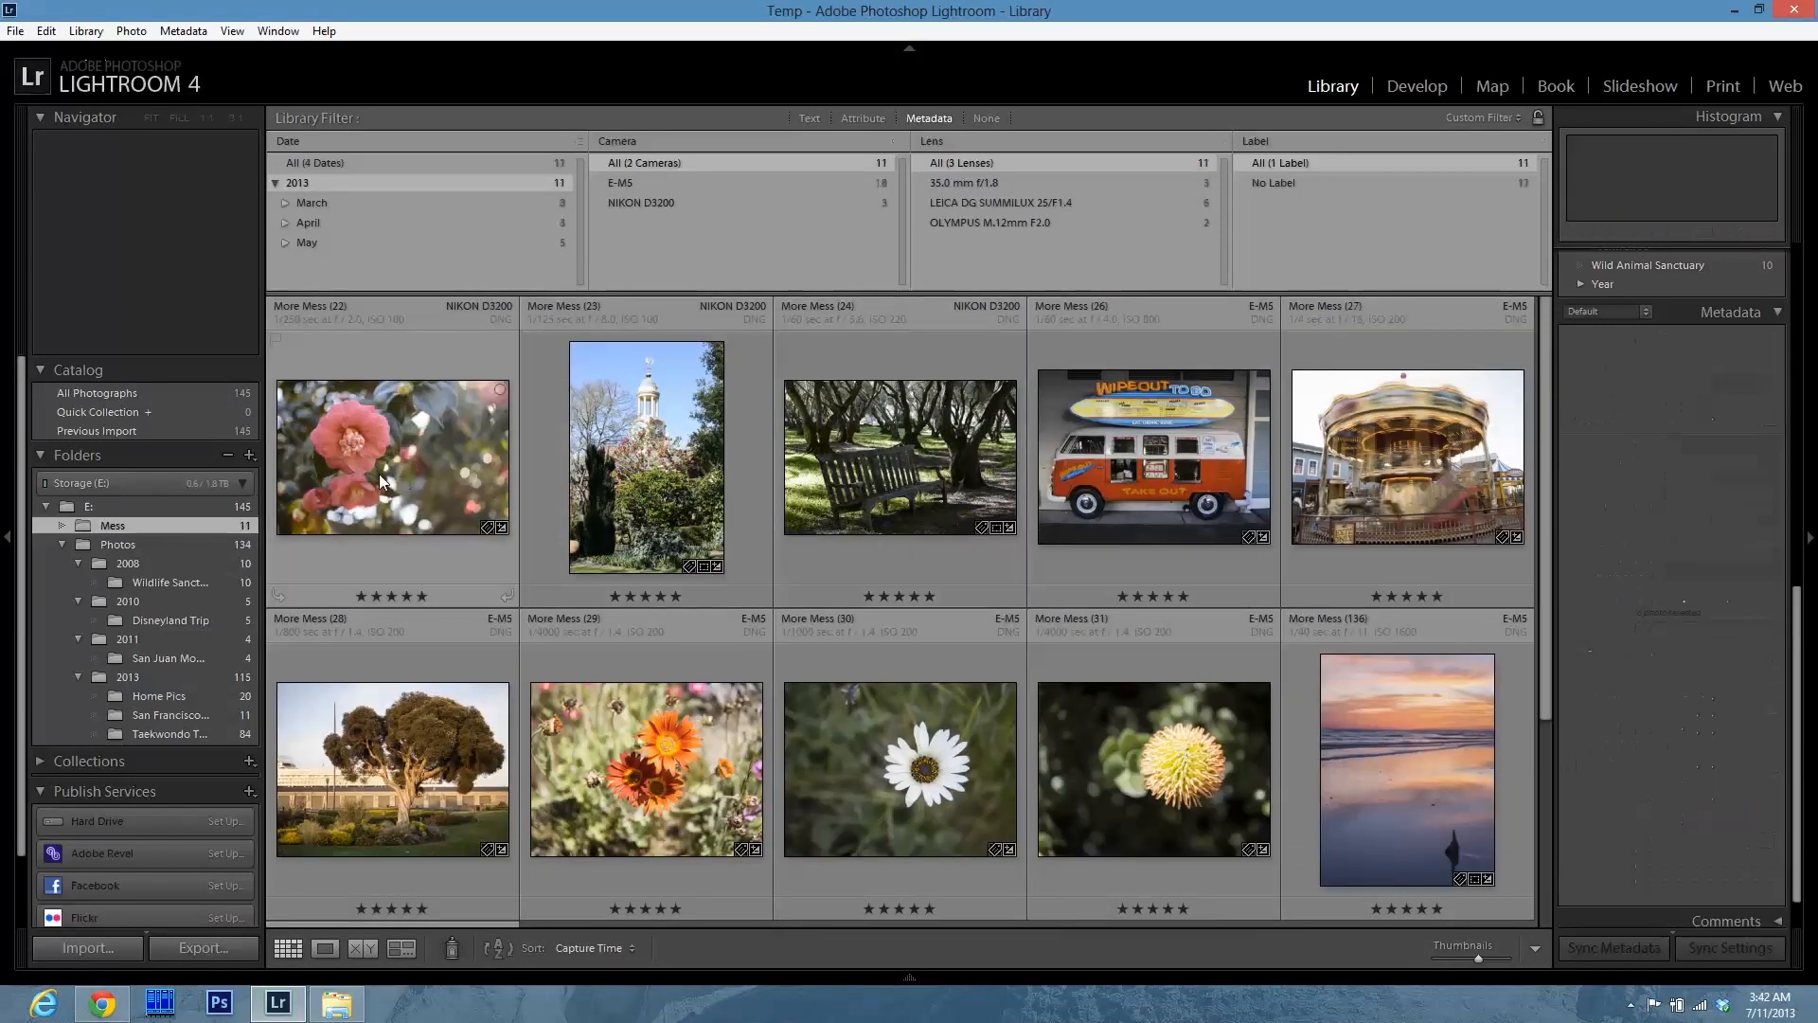
- Move the photos from More Mess (22) through More Mess (28) into the San Francisco Trip folder inside 2013
{"action": "left_click", "coordinate": [382, 481]}
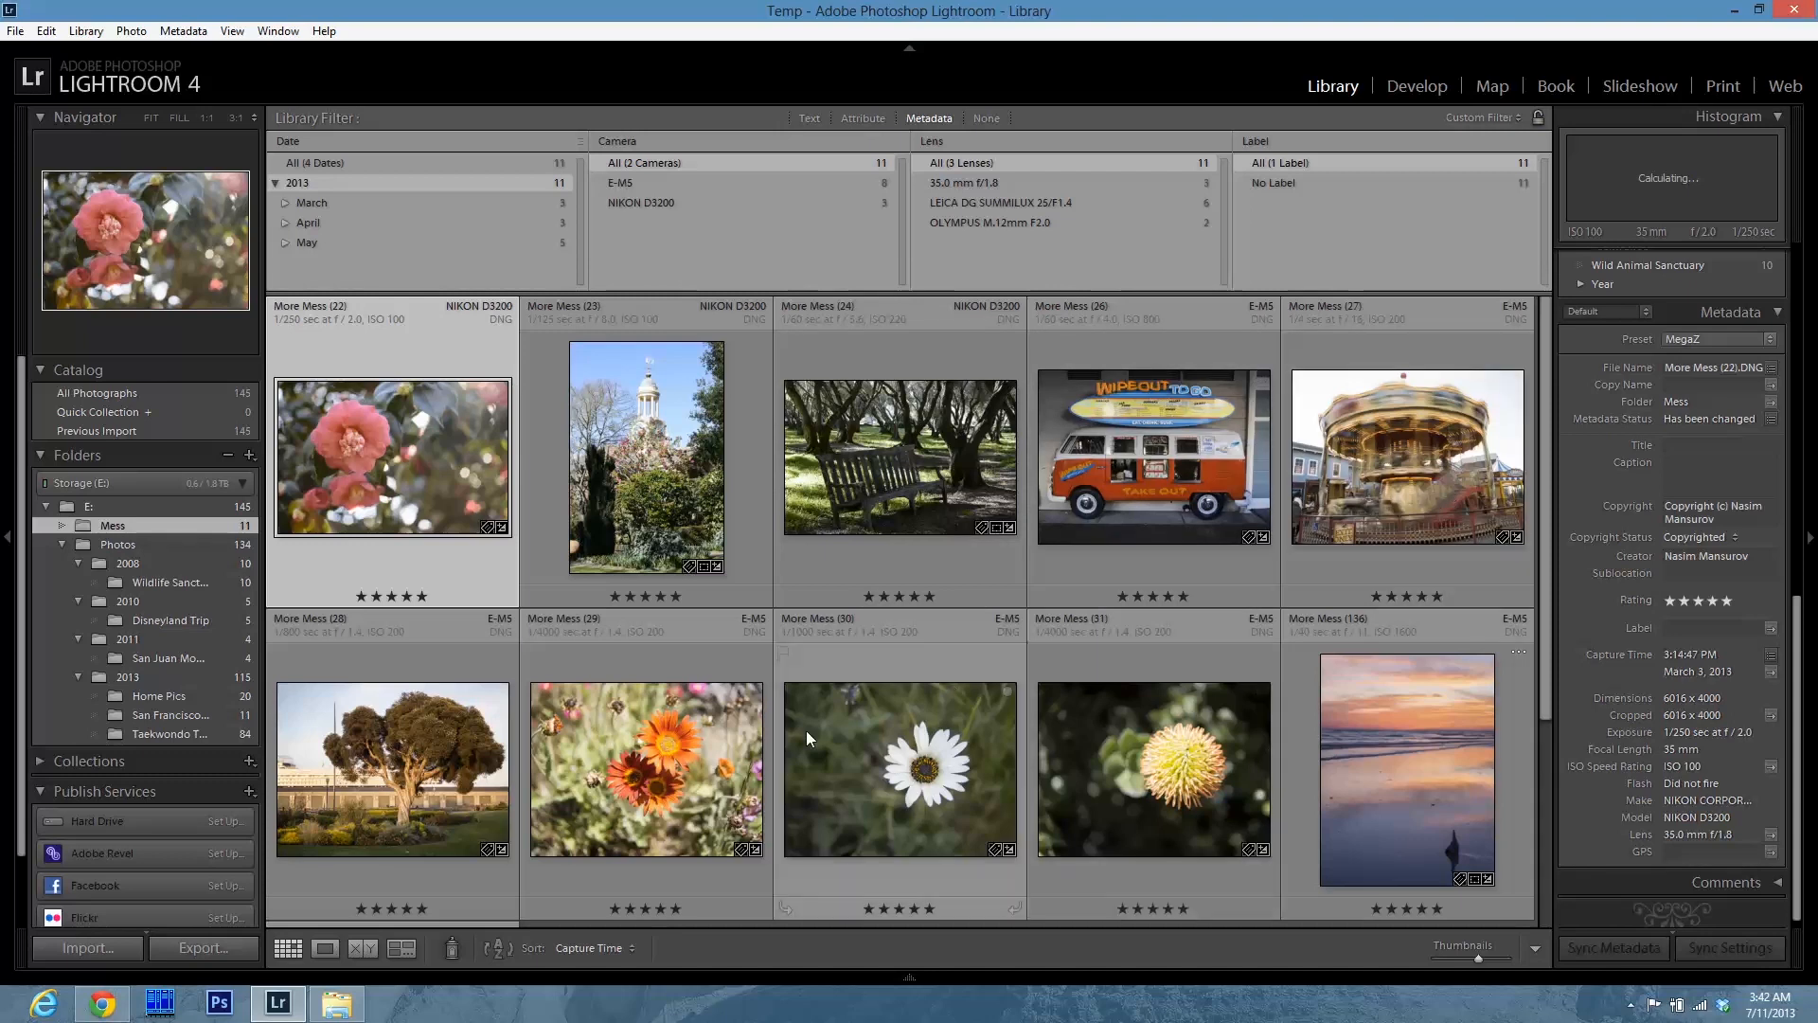
{"action": "left_click", "coordinate": [392, 767], "text": "shift"}
{"action": "left_click_drag", "start_coordinate": [420, 448], "coordinate": [147, 701]}
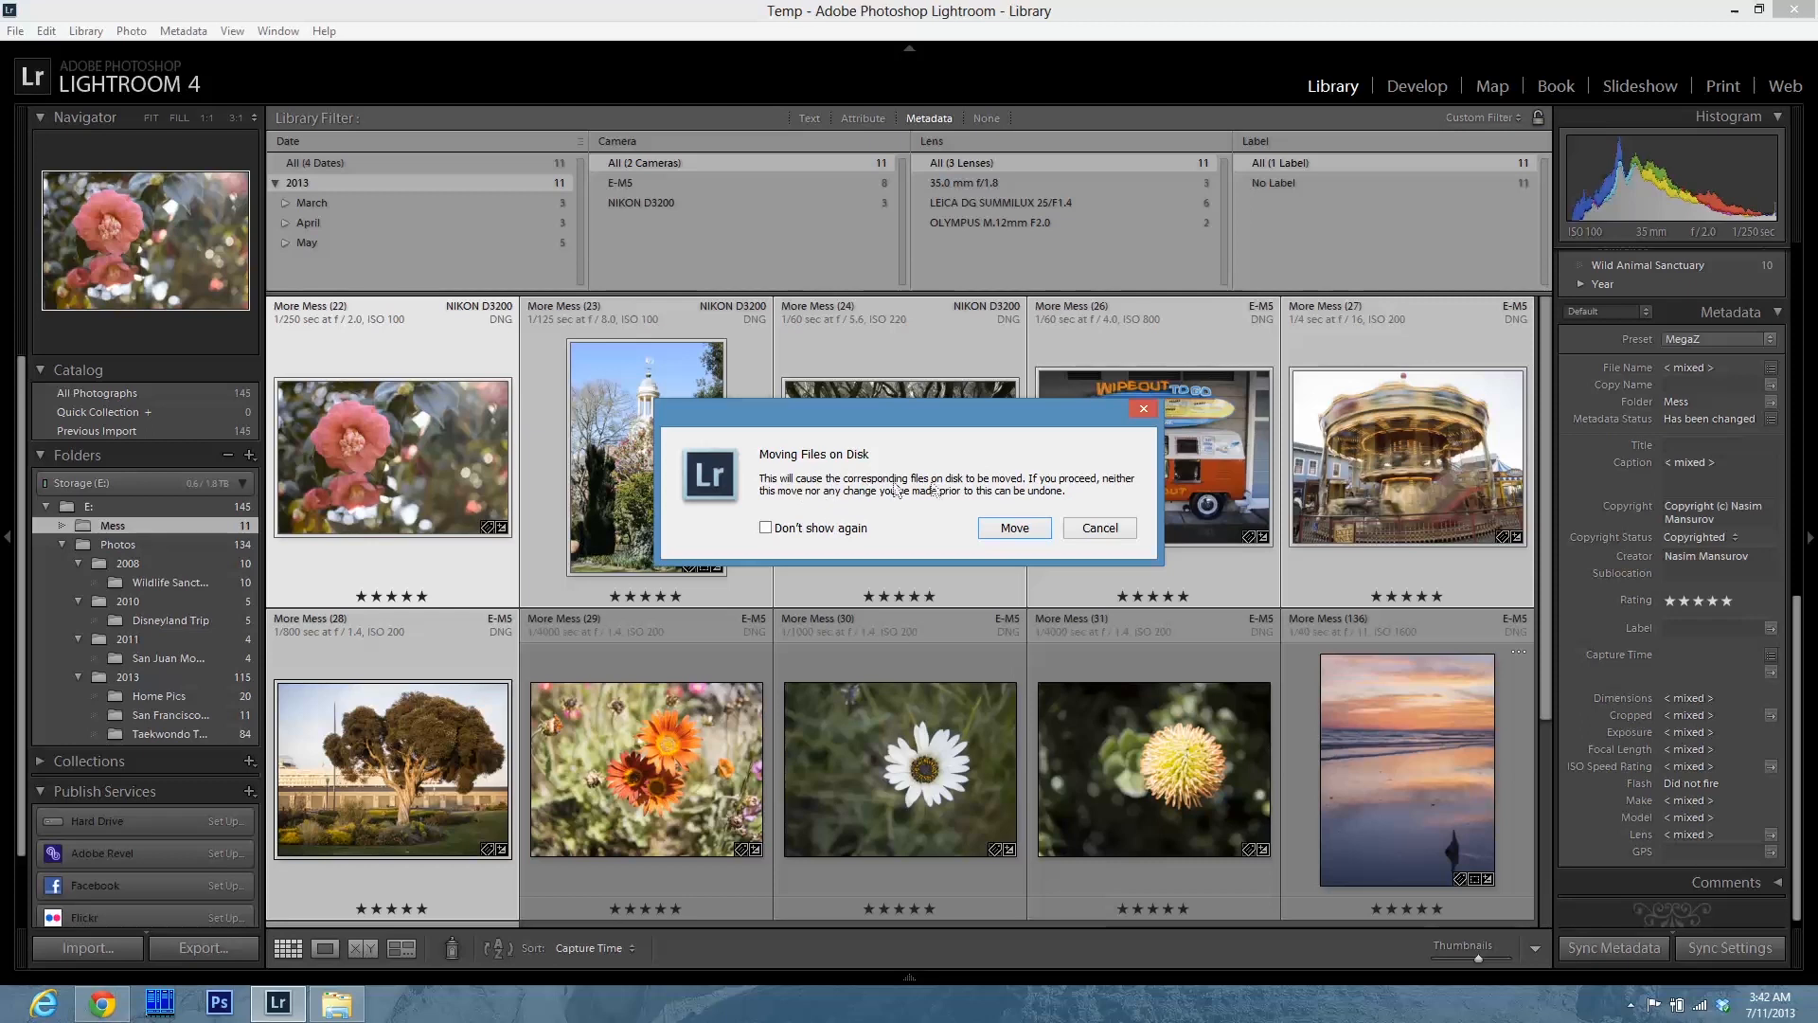
{"action": "left_click", "coordinate": [1011, 540]}
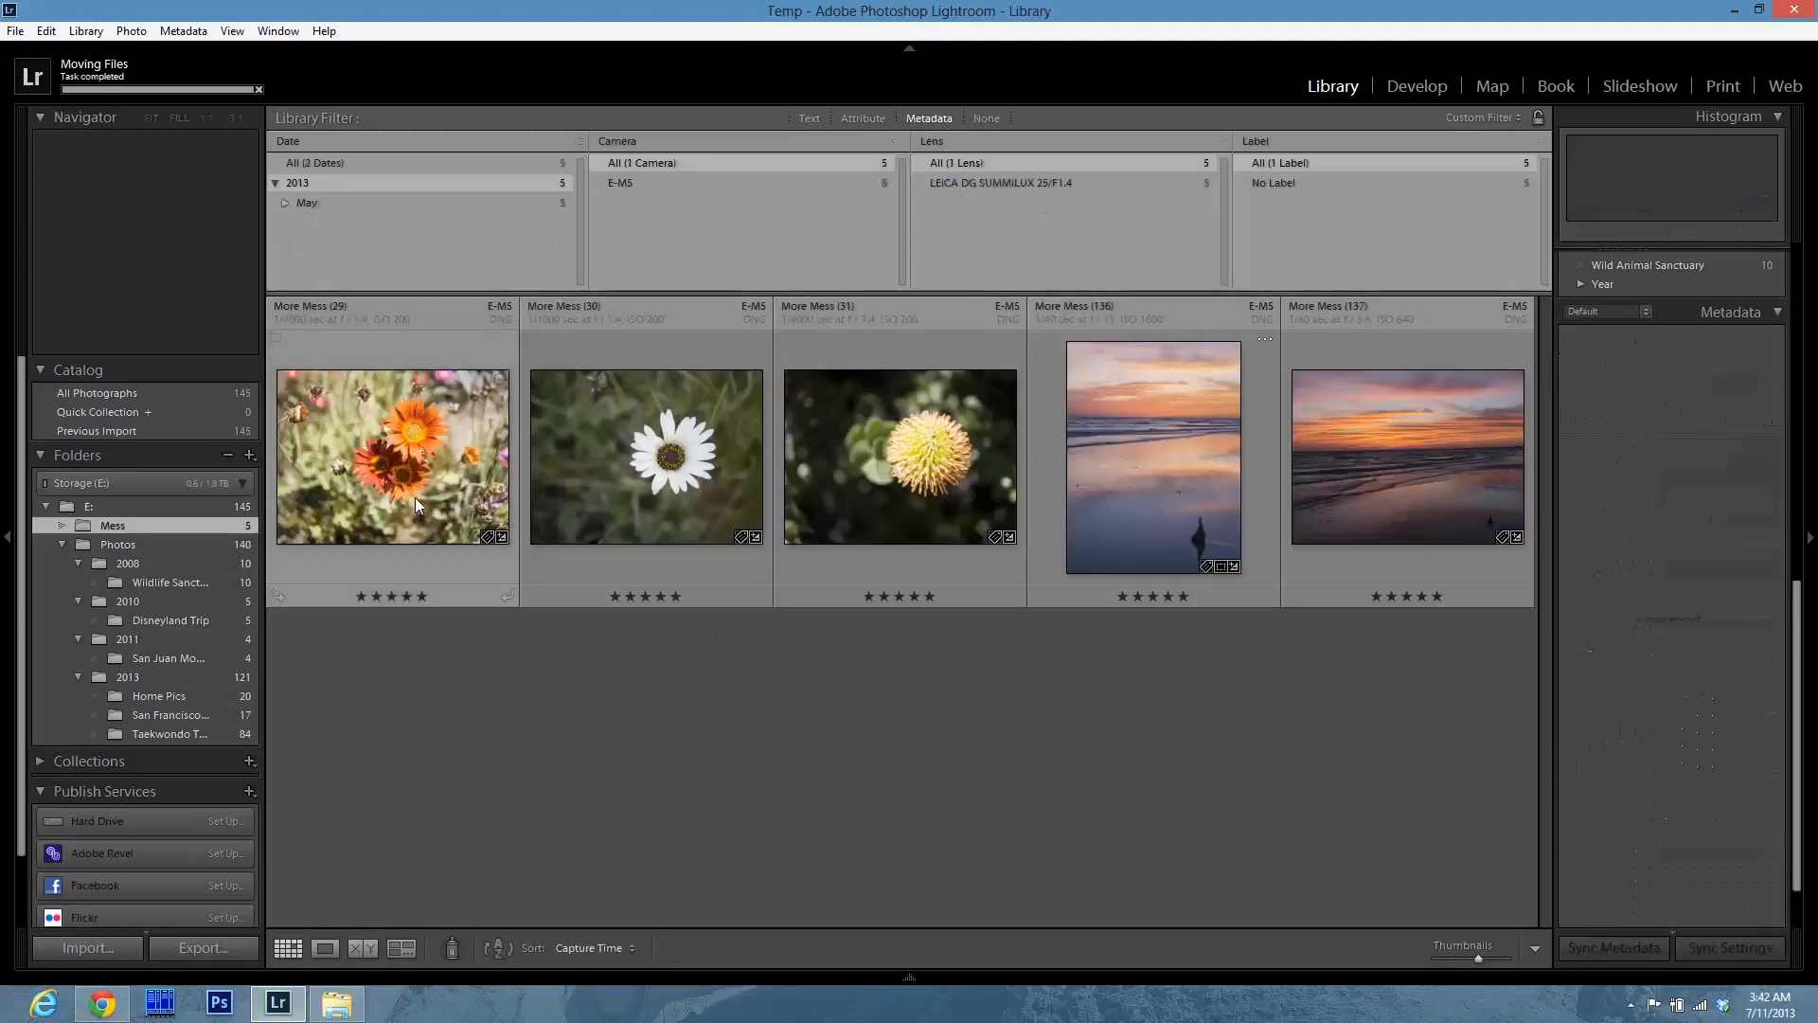
- Move all remaining Mess photos into a new folder named Orlando Trip inside 2013
{"action": "left_click", "coordinate": [415, 497]}
{"action": "key", "text": "ctrl+a"}
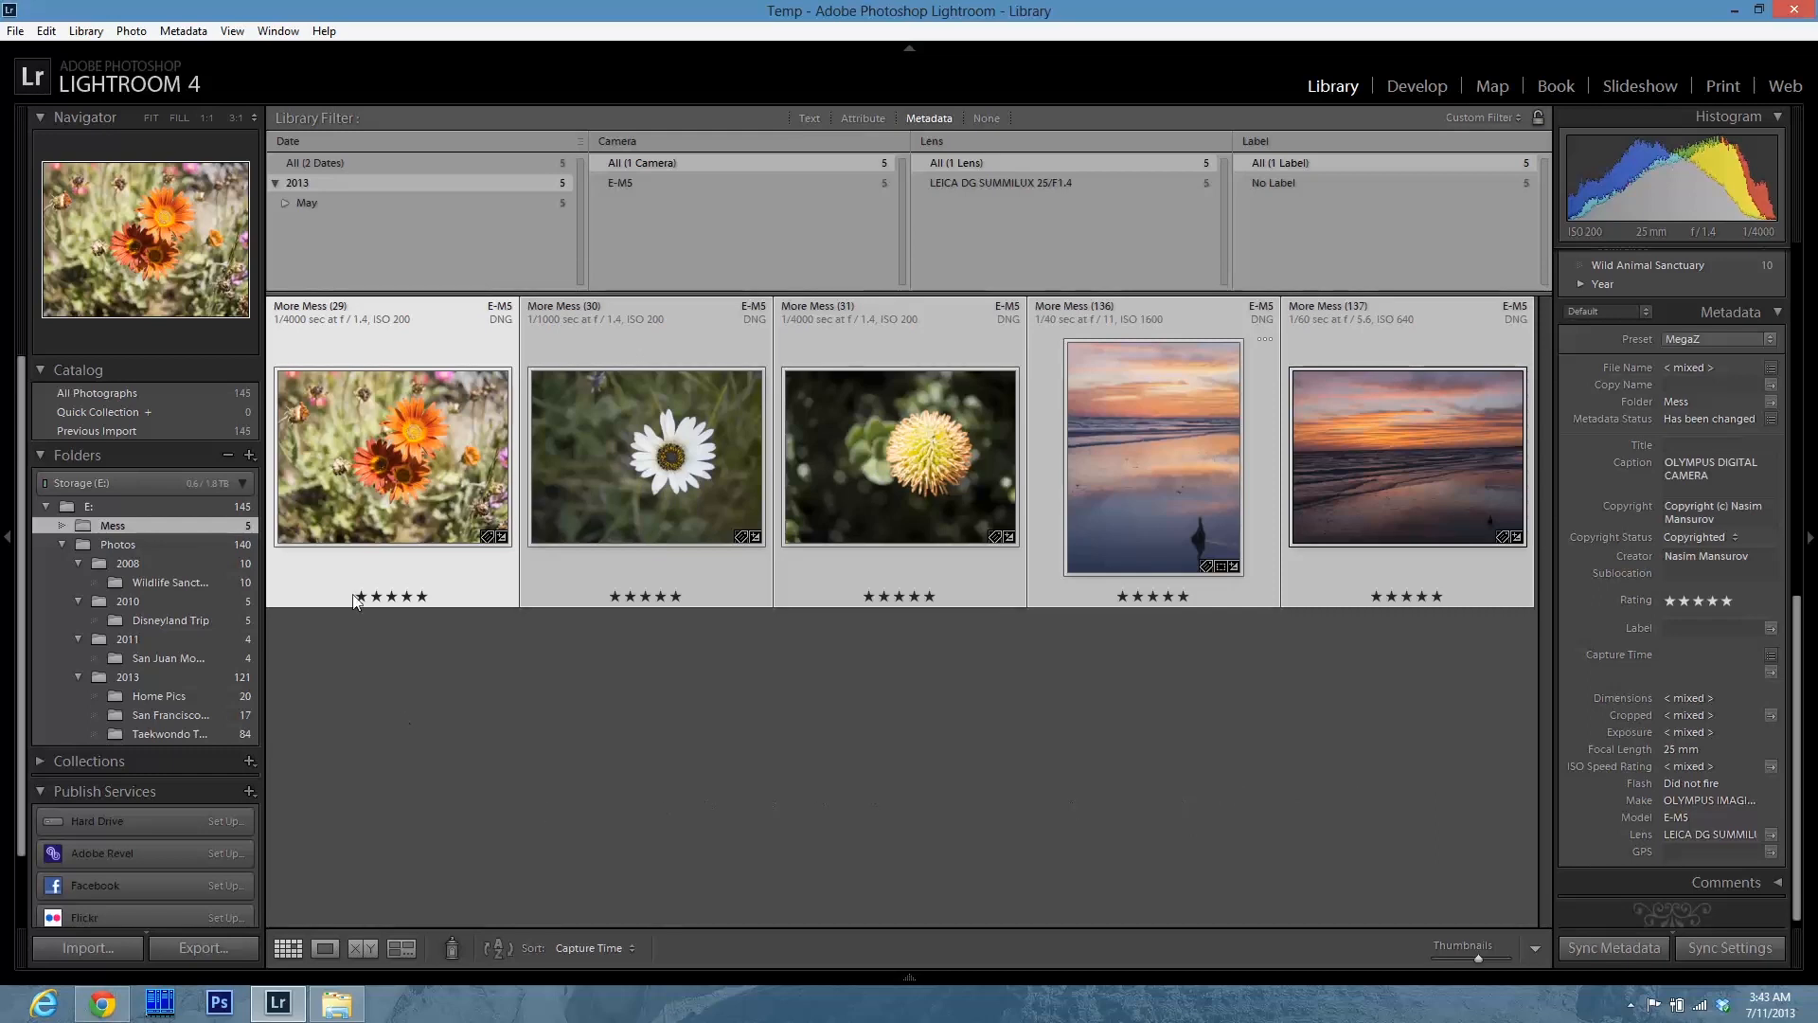
{"action": "right_click", "coordinate": [157, 678]}
{"action": "left_click", "coordinate": [260, 720]}
{"action": "type", "text": "Orlando Trip"}
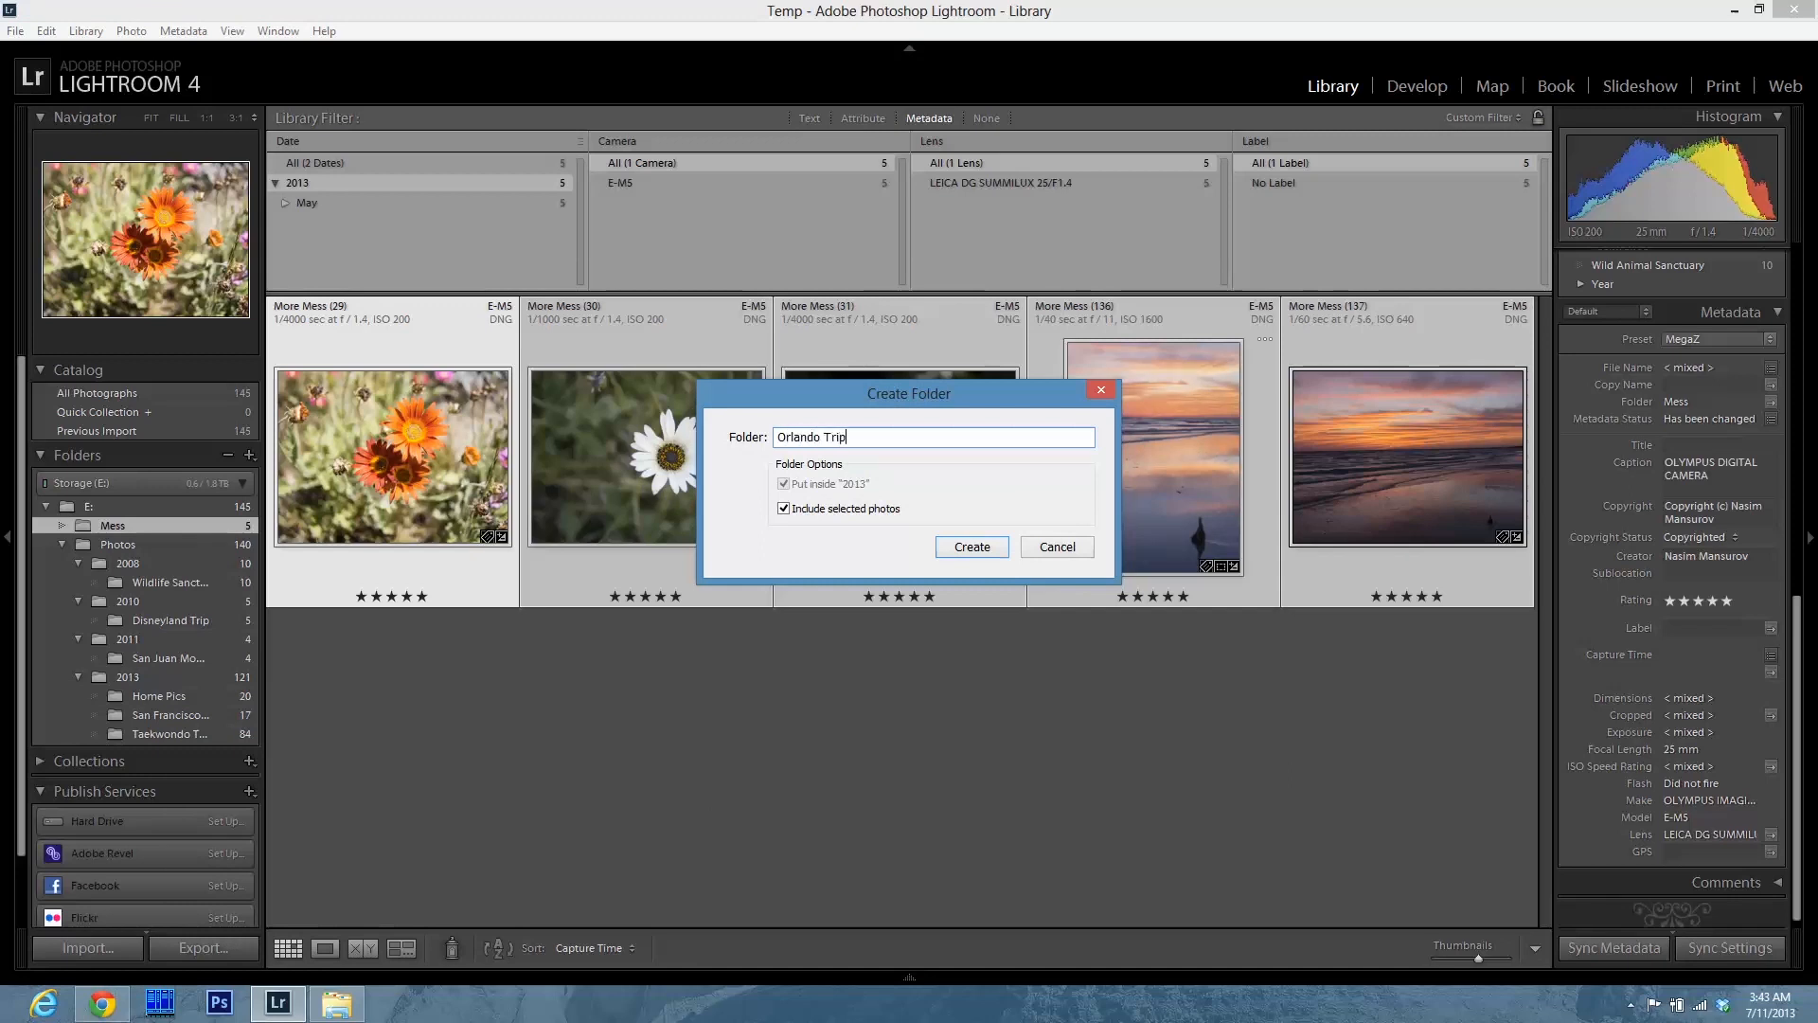
{"action": "left_click", "coordinate": [963, 548]}
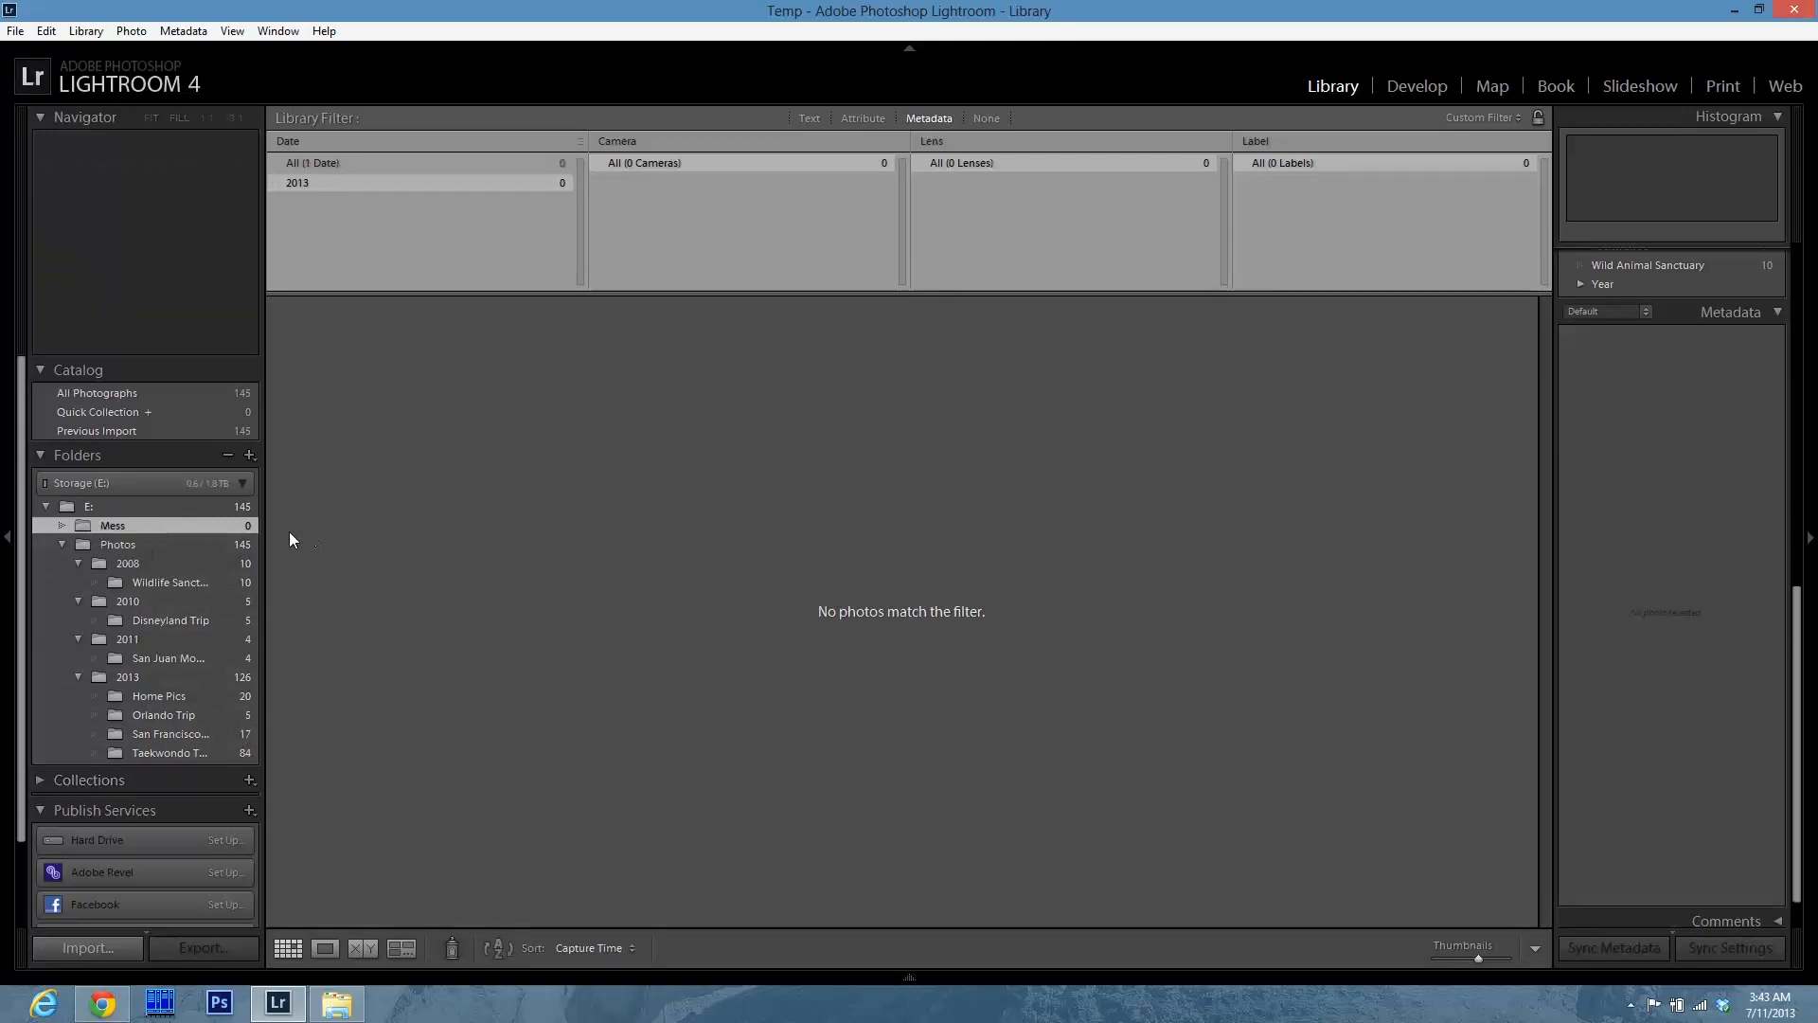
- Remove the empty Mess folder from the Lightroom catalog
{"action": "right_click", "coordinate": [240, 531]}
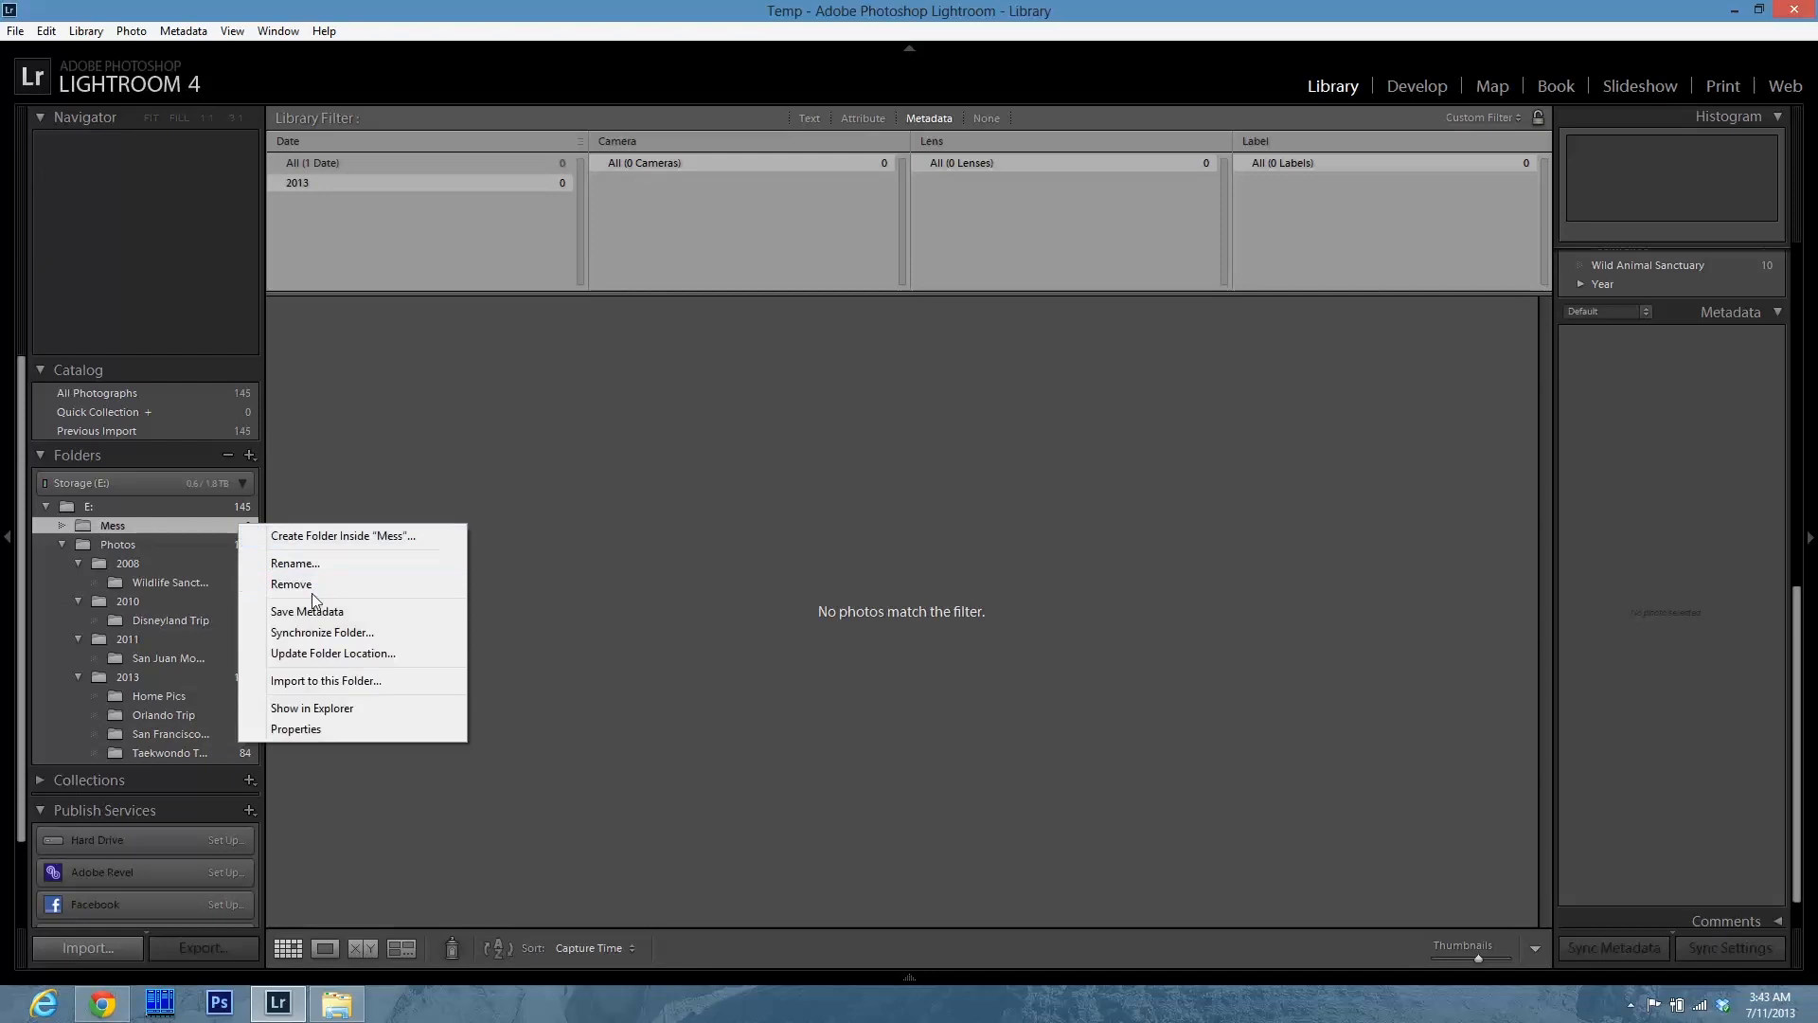
{"action": "left_click", "coordinate": [314, 589]}
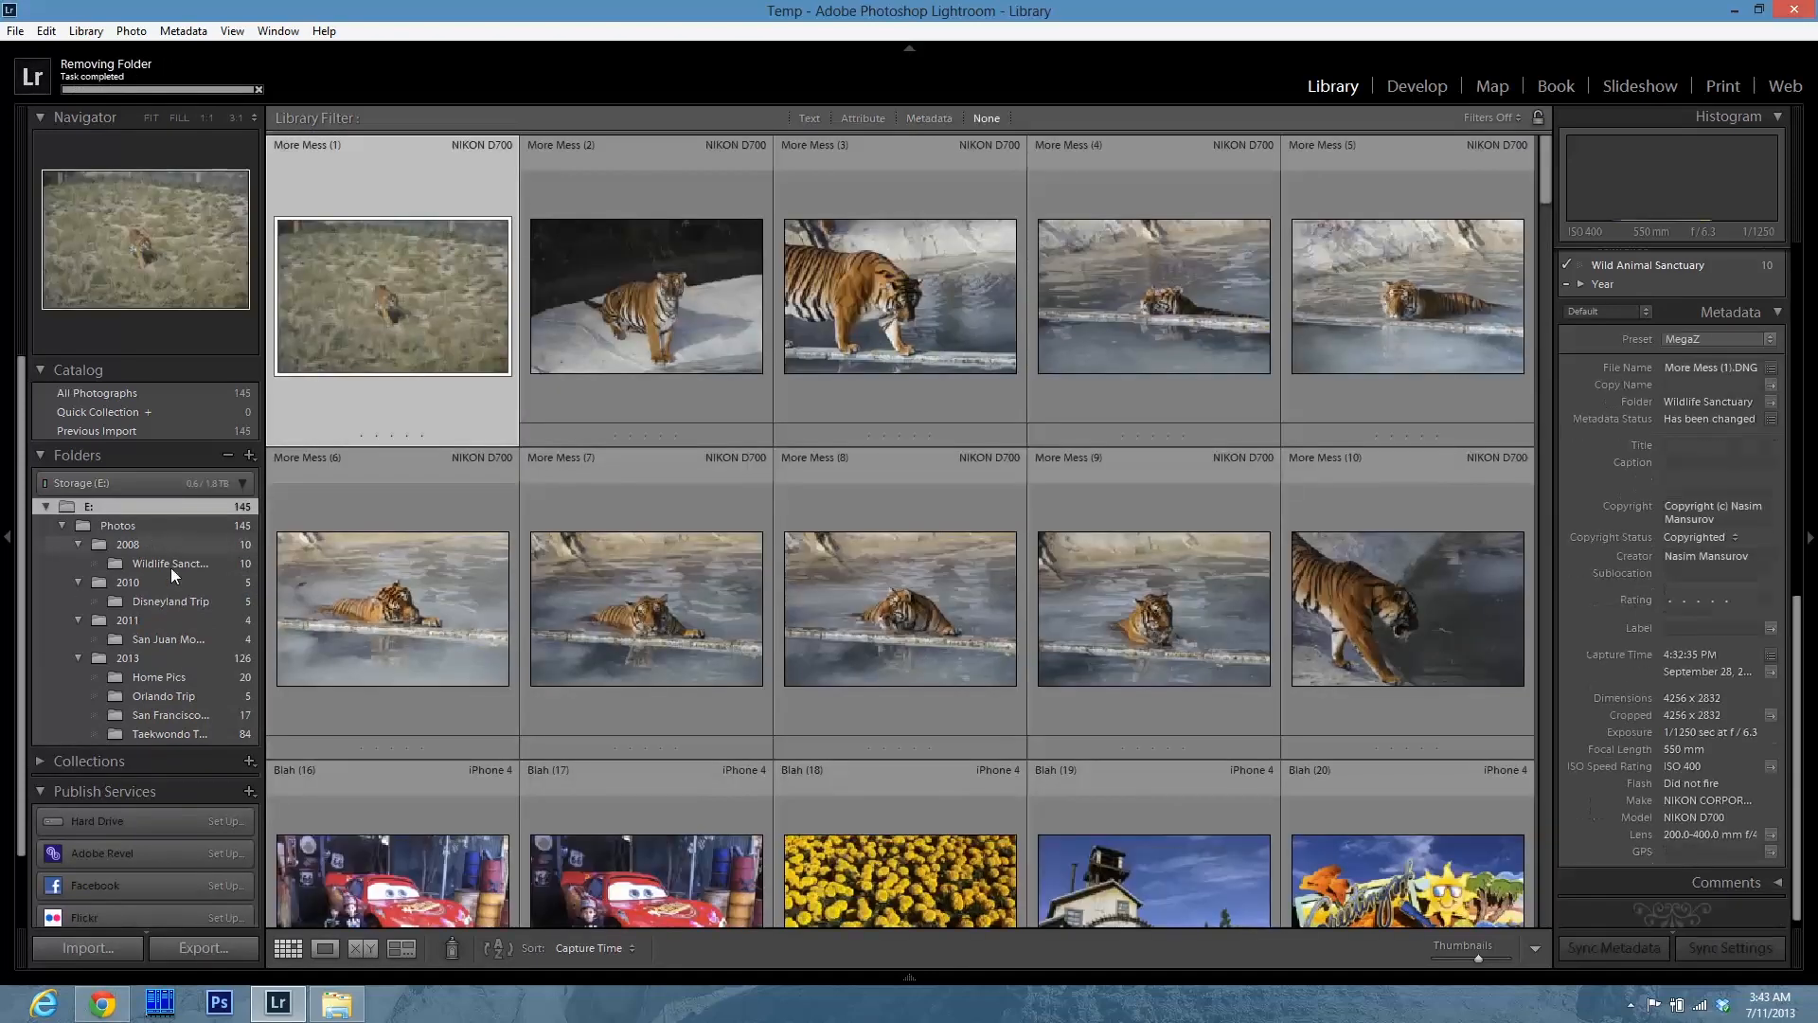
- Switch to File Explorer and check the folders on Storage (E:) and the year folders inside Photos
{"action": "left_click", "coordinate": [339, 1004]}
{"action": "left_click", "coordinate": [750, 436]}
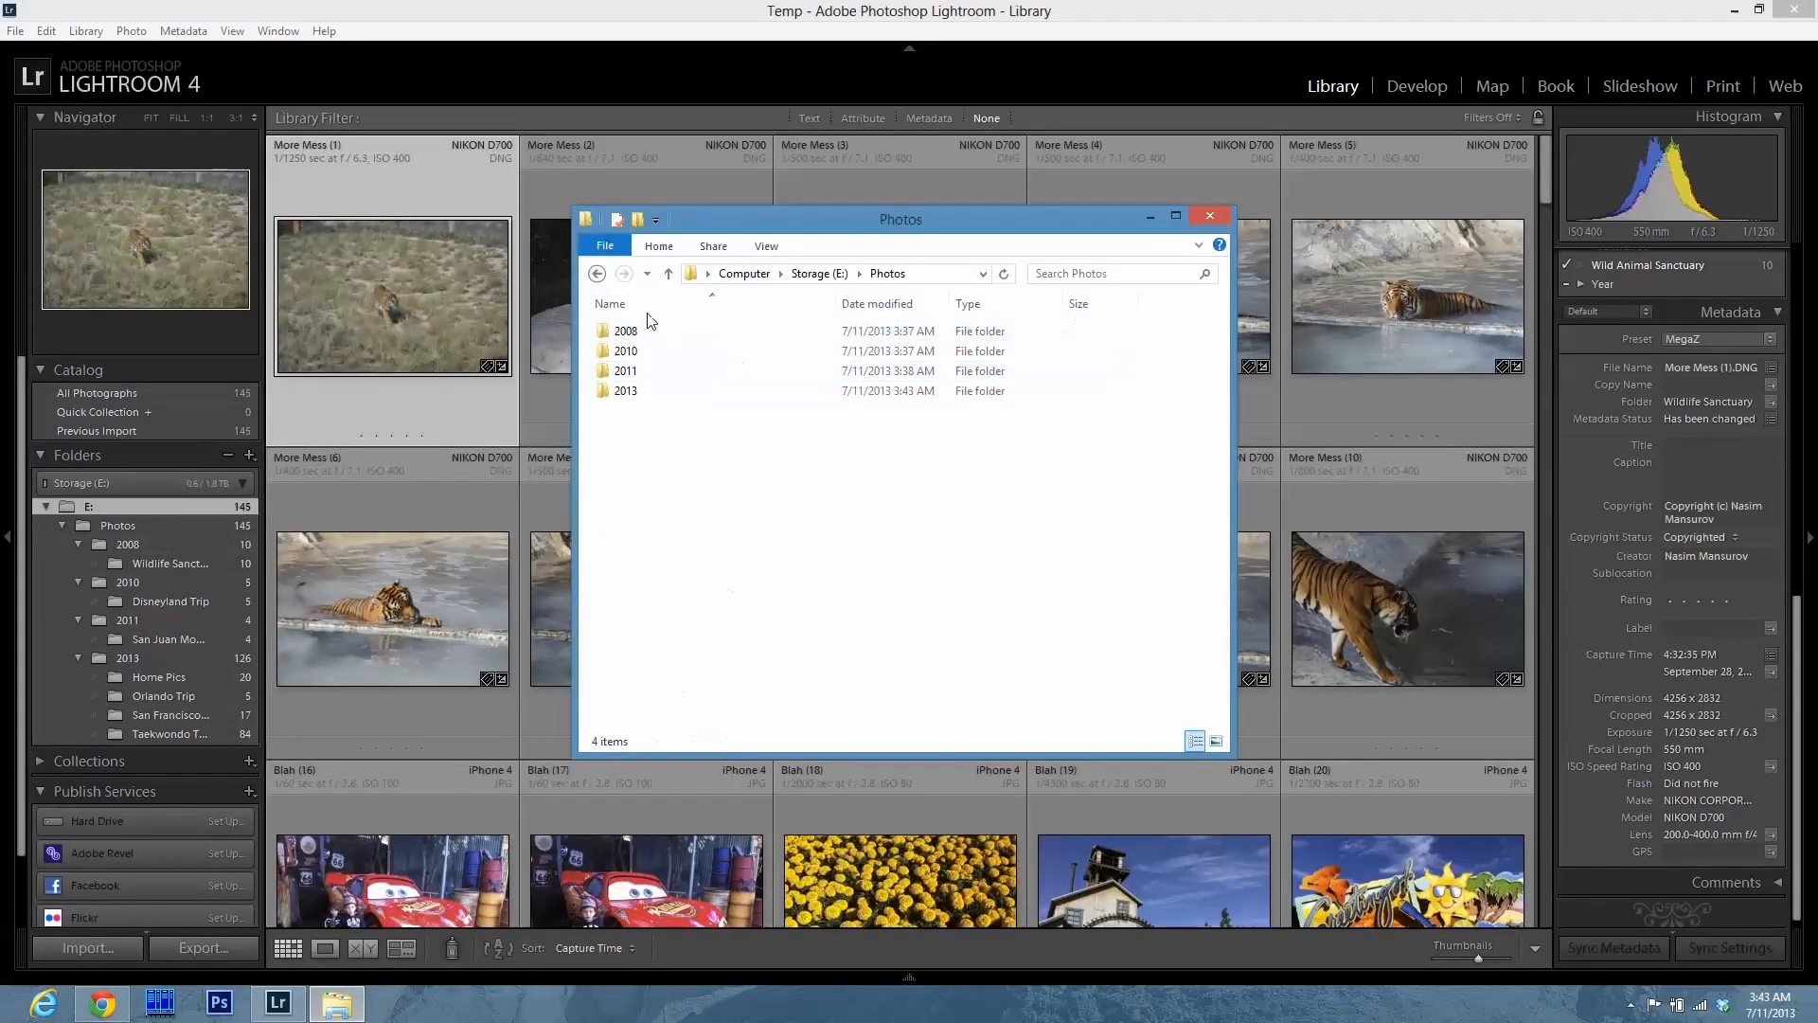
{"action": "left_click", "coordinate": [669, 275]}
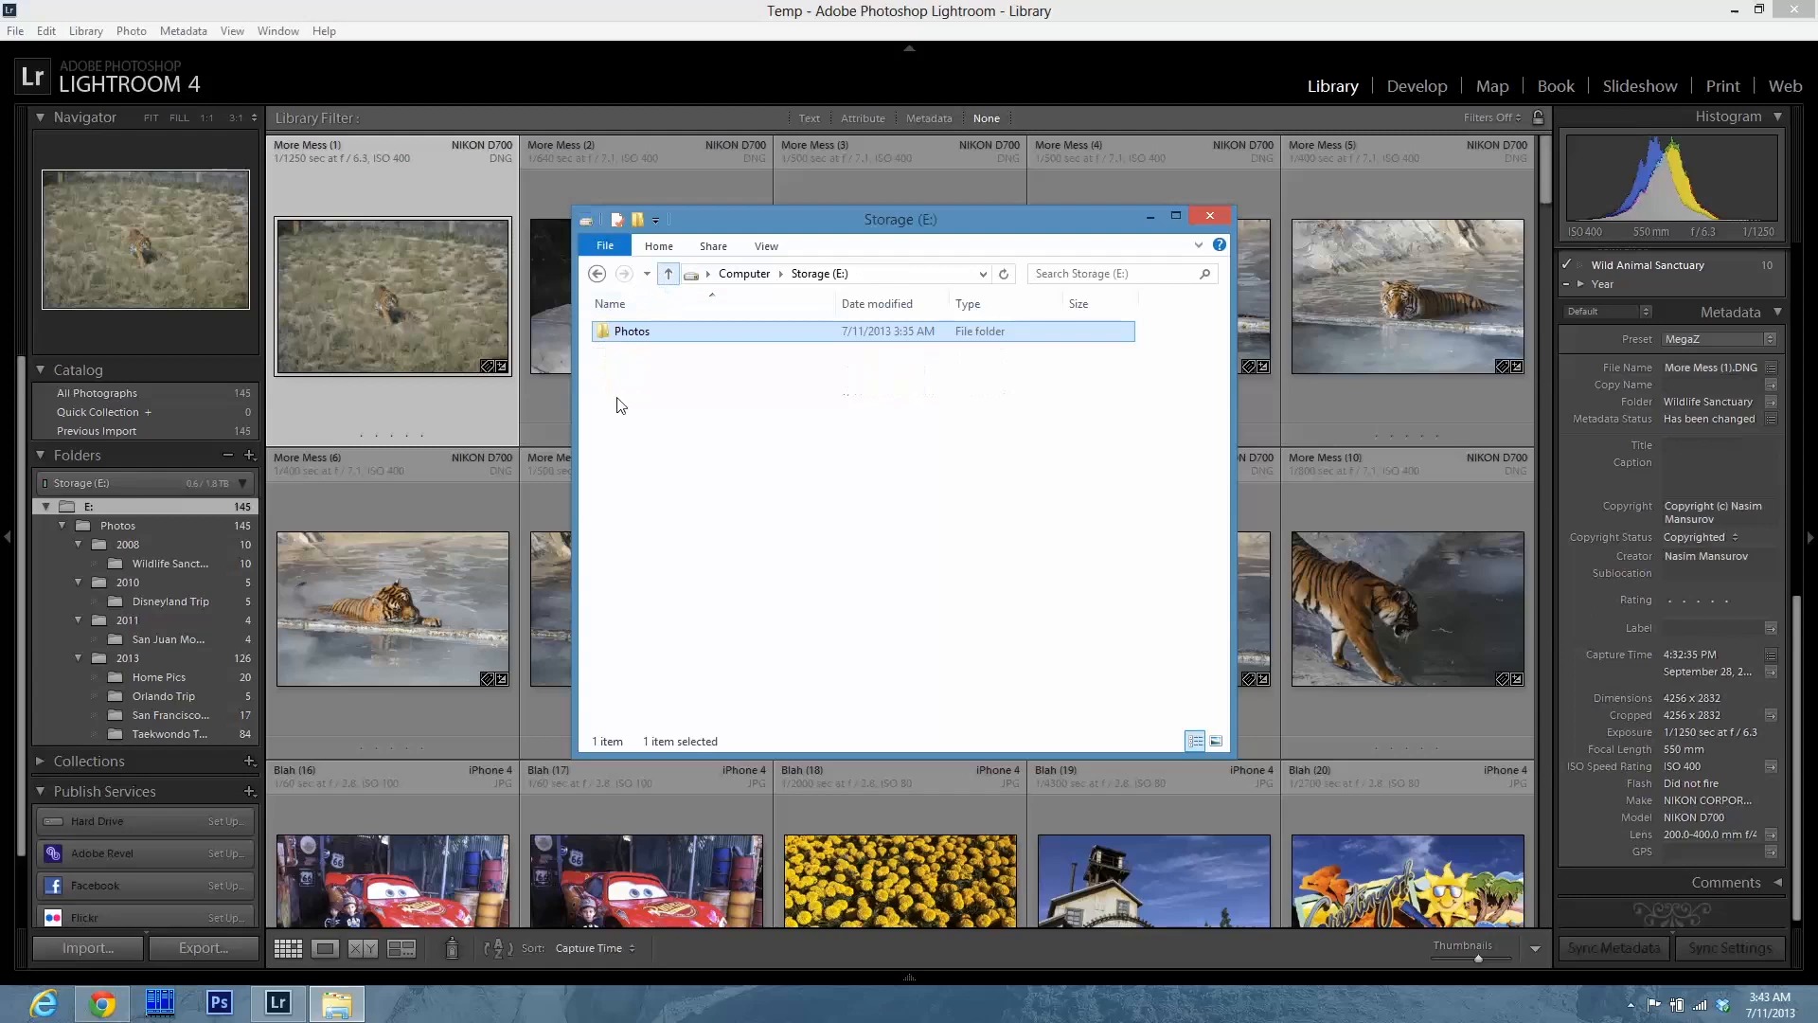
{"action": "double_click", "coordinate": [642, 333]}
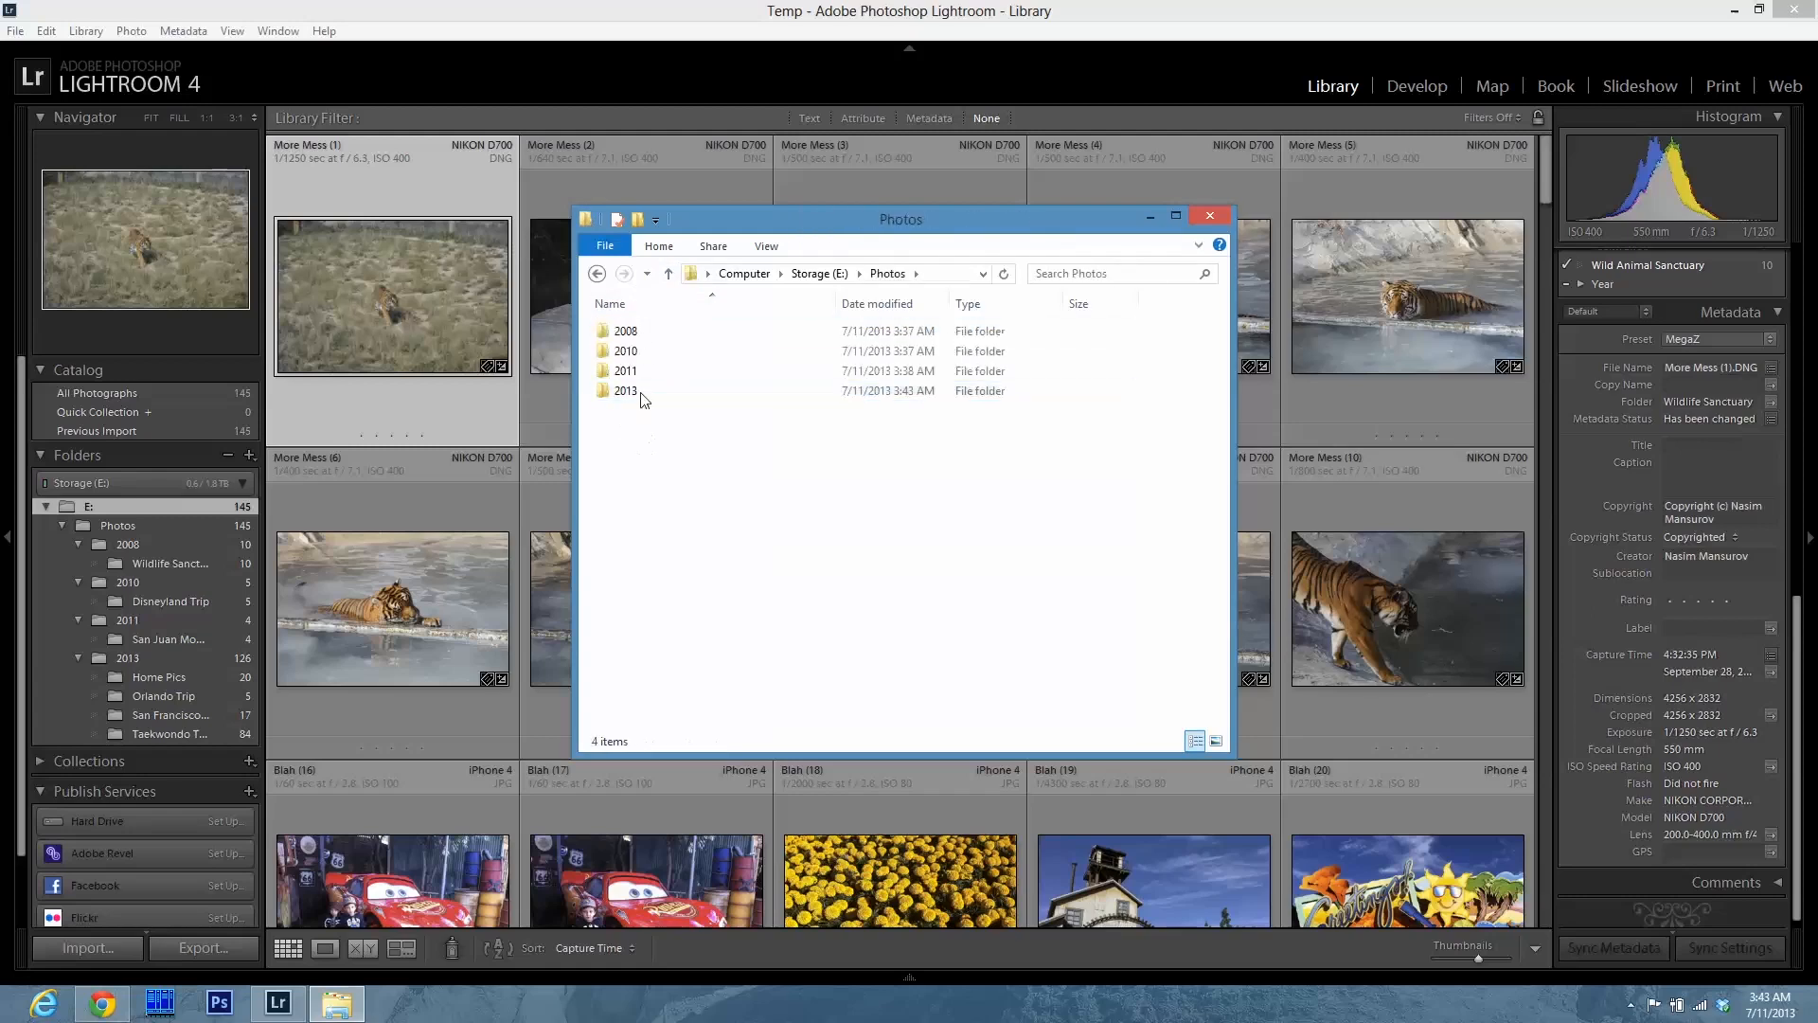
{"action": "left_click", "coordinate": [642, 334]}
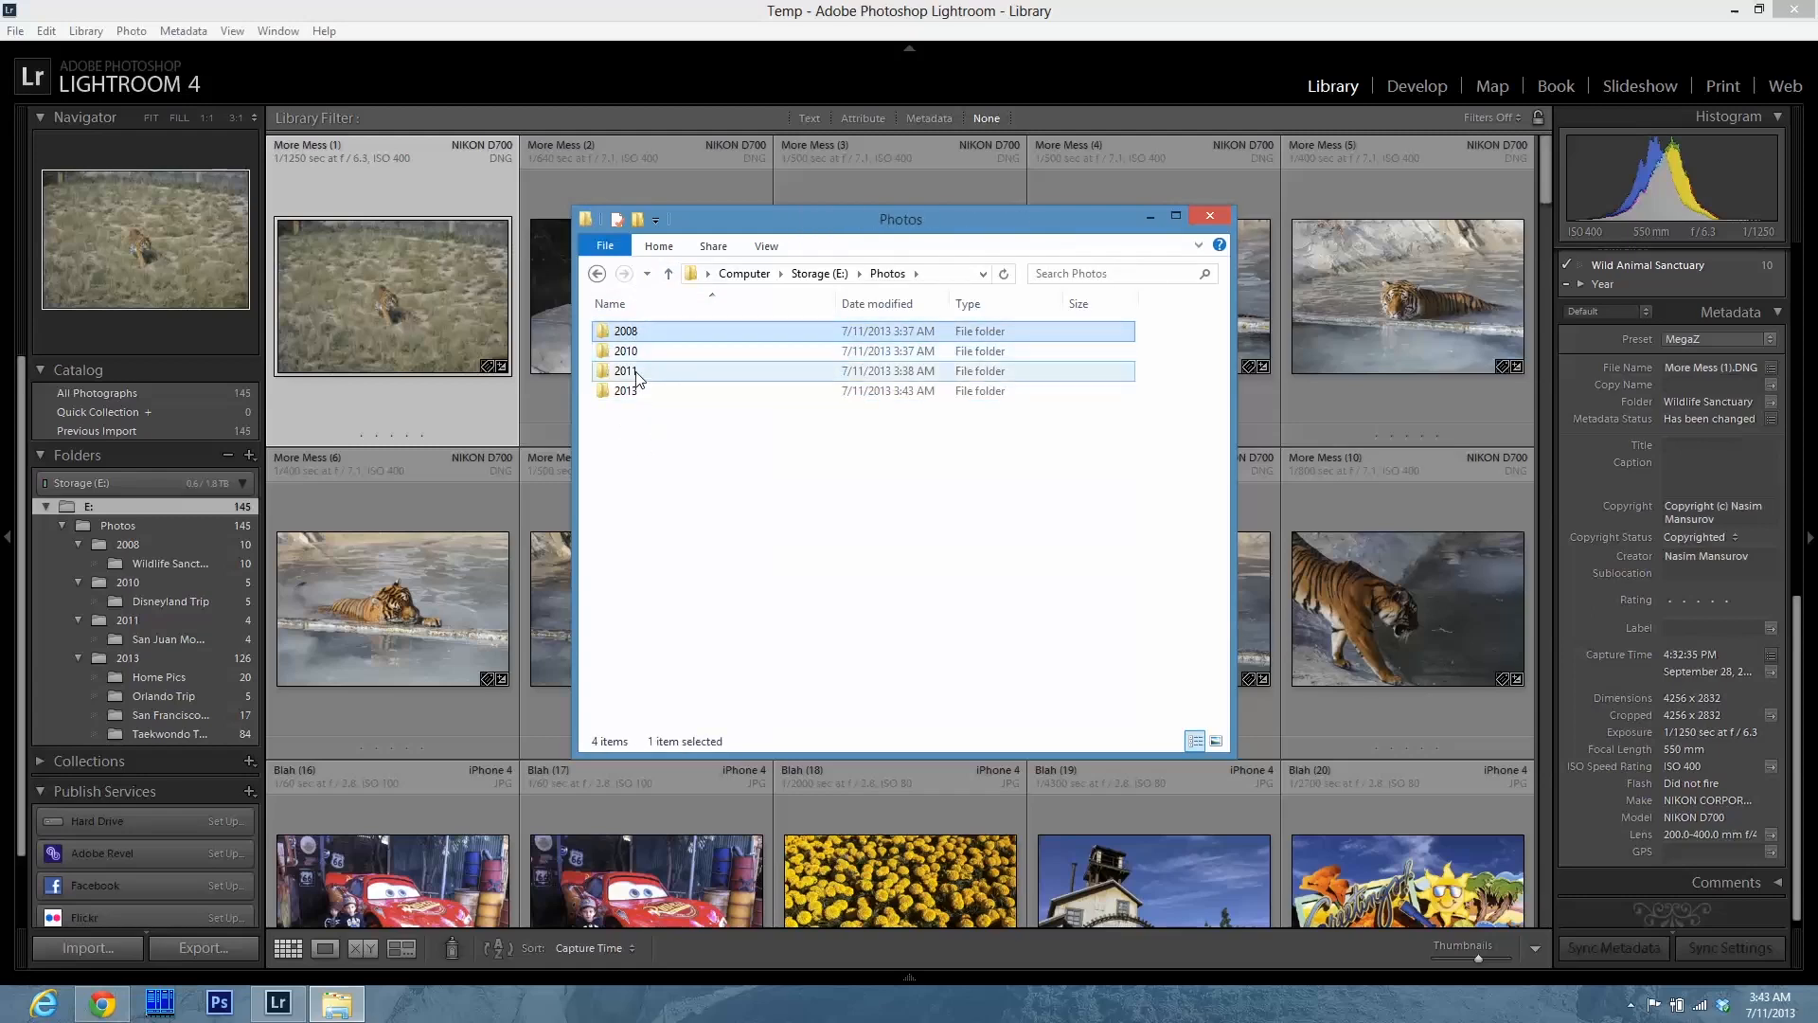
- Examine the 2013 folder on disk, checking the photo files in its Home Pics and Taekwondo Tournament subfolders
{"action": "double_click", "coordinate": [634, 391]}
{"action": "double_click", "coordinate": [660, 334]}
{"action": "key", "text": "BackSpace"}
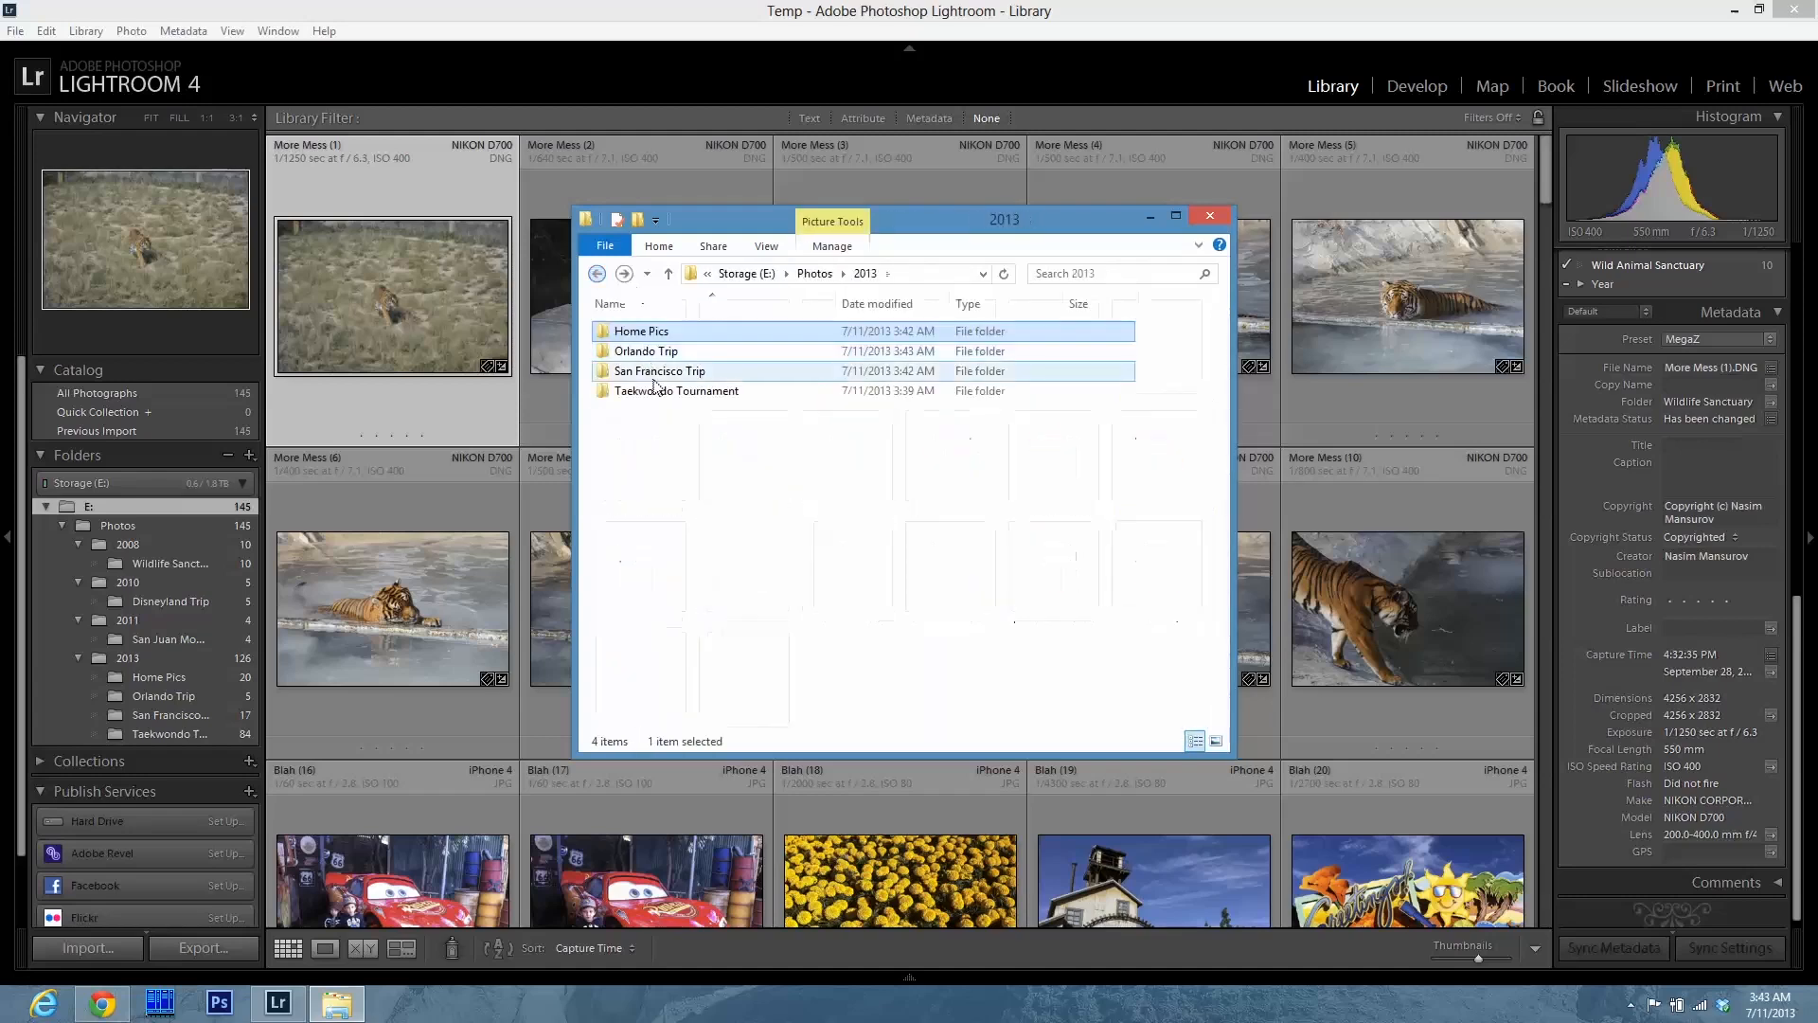
{"action": "double_click", "coordinate": [663, 394]}
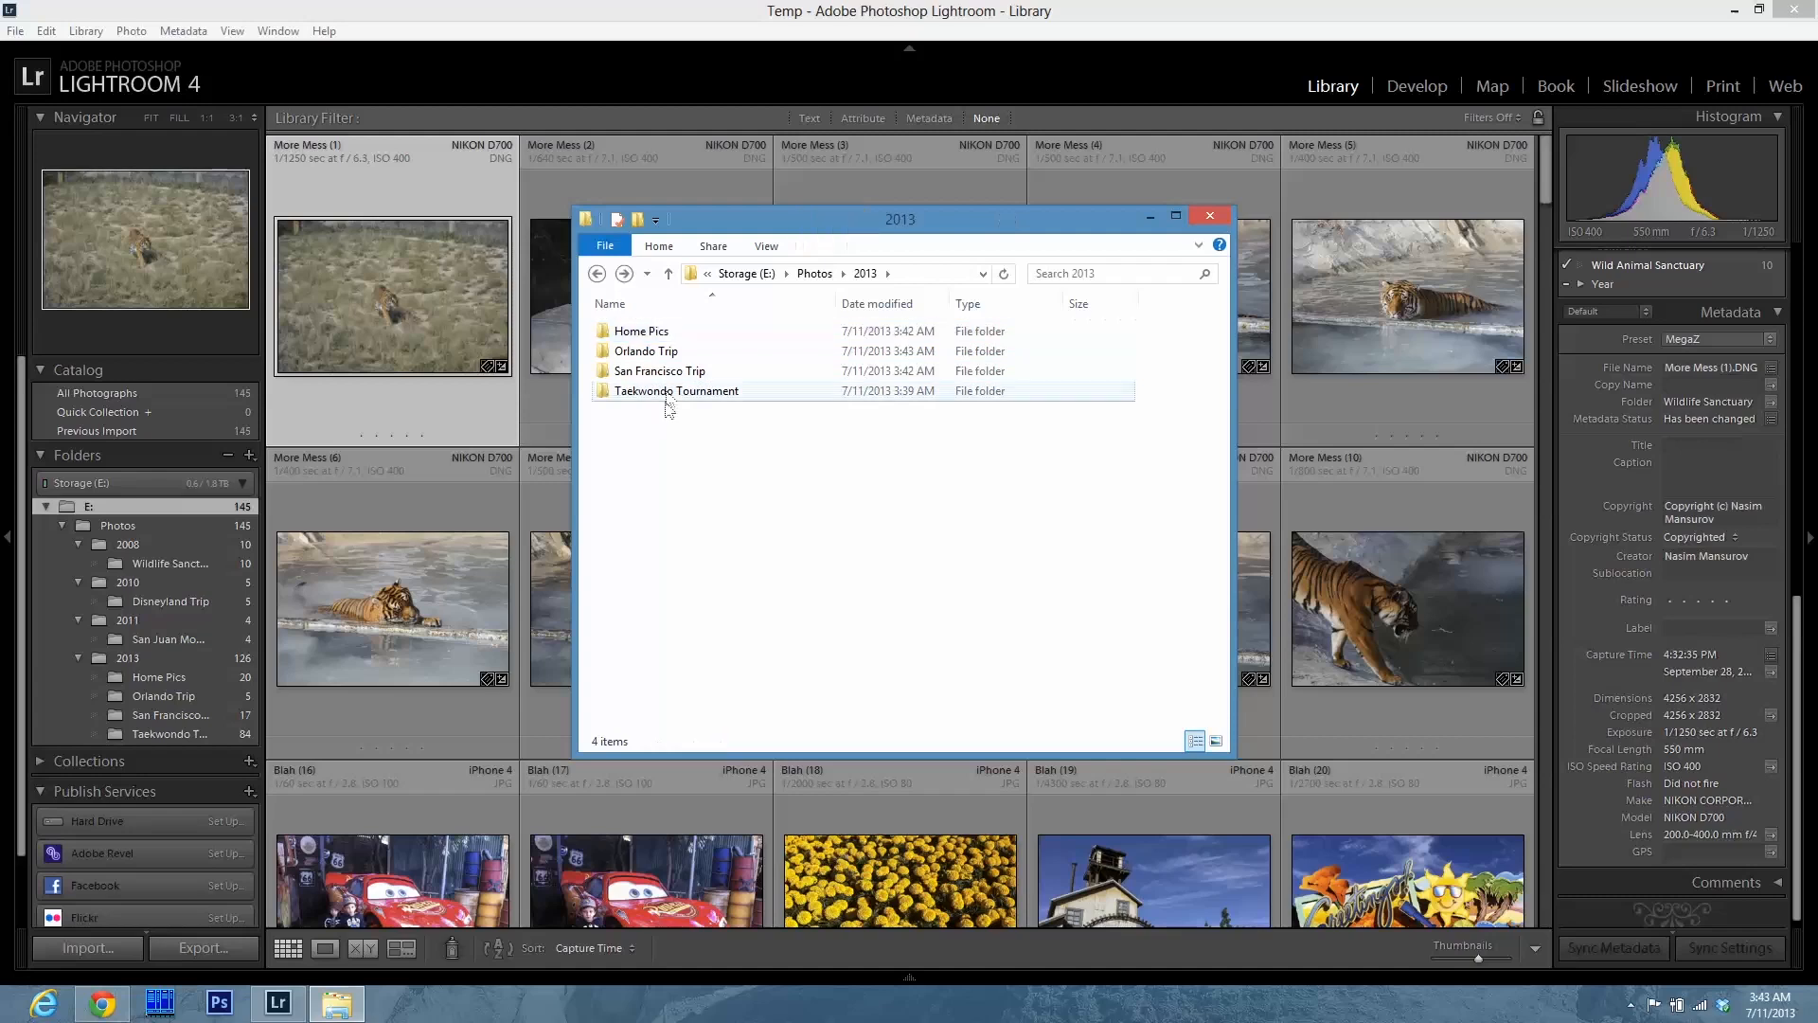
{"action": "left_click", "coordinate": [597, 273]}
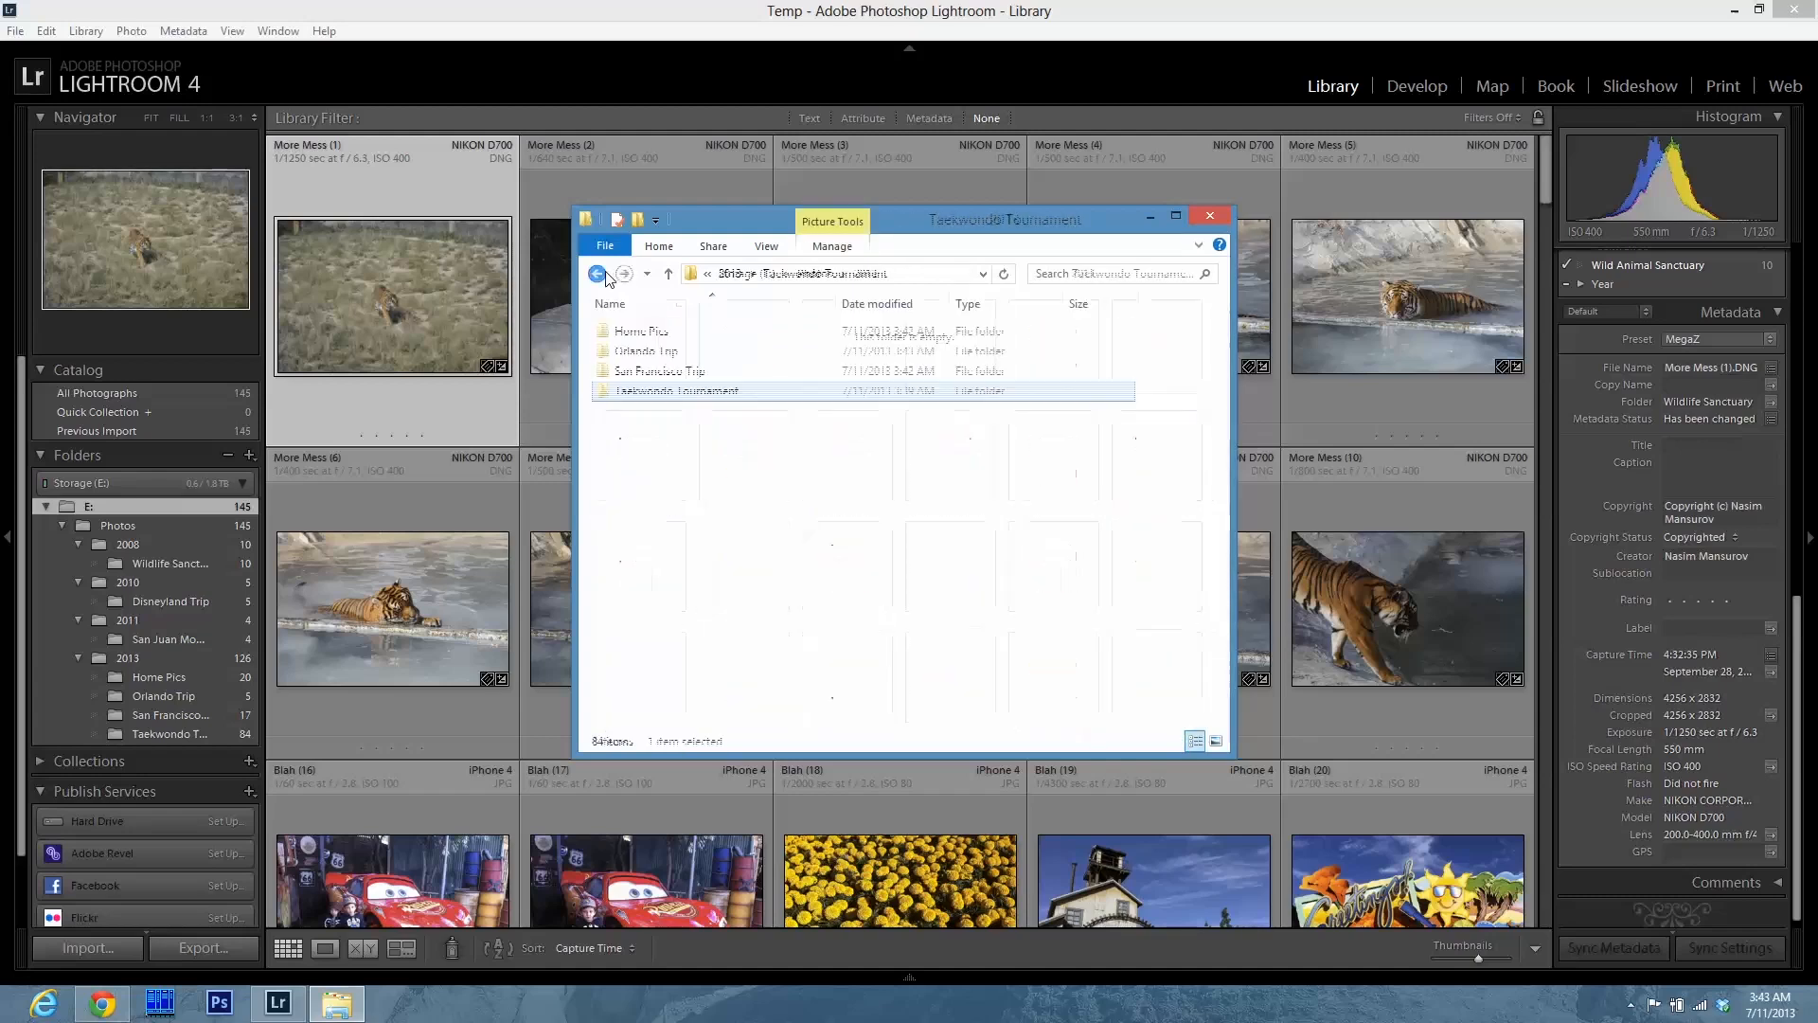
{"action": "left_click", "coordinate": [668, 273]}
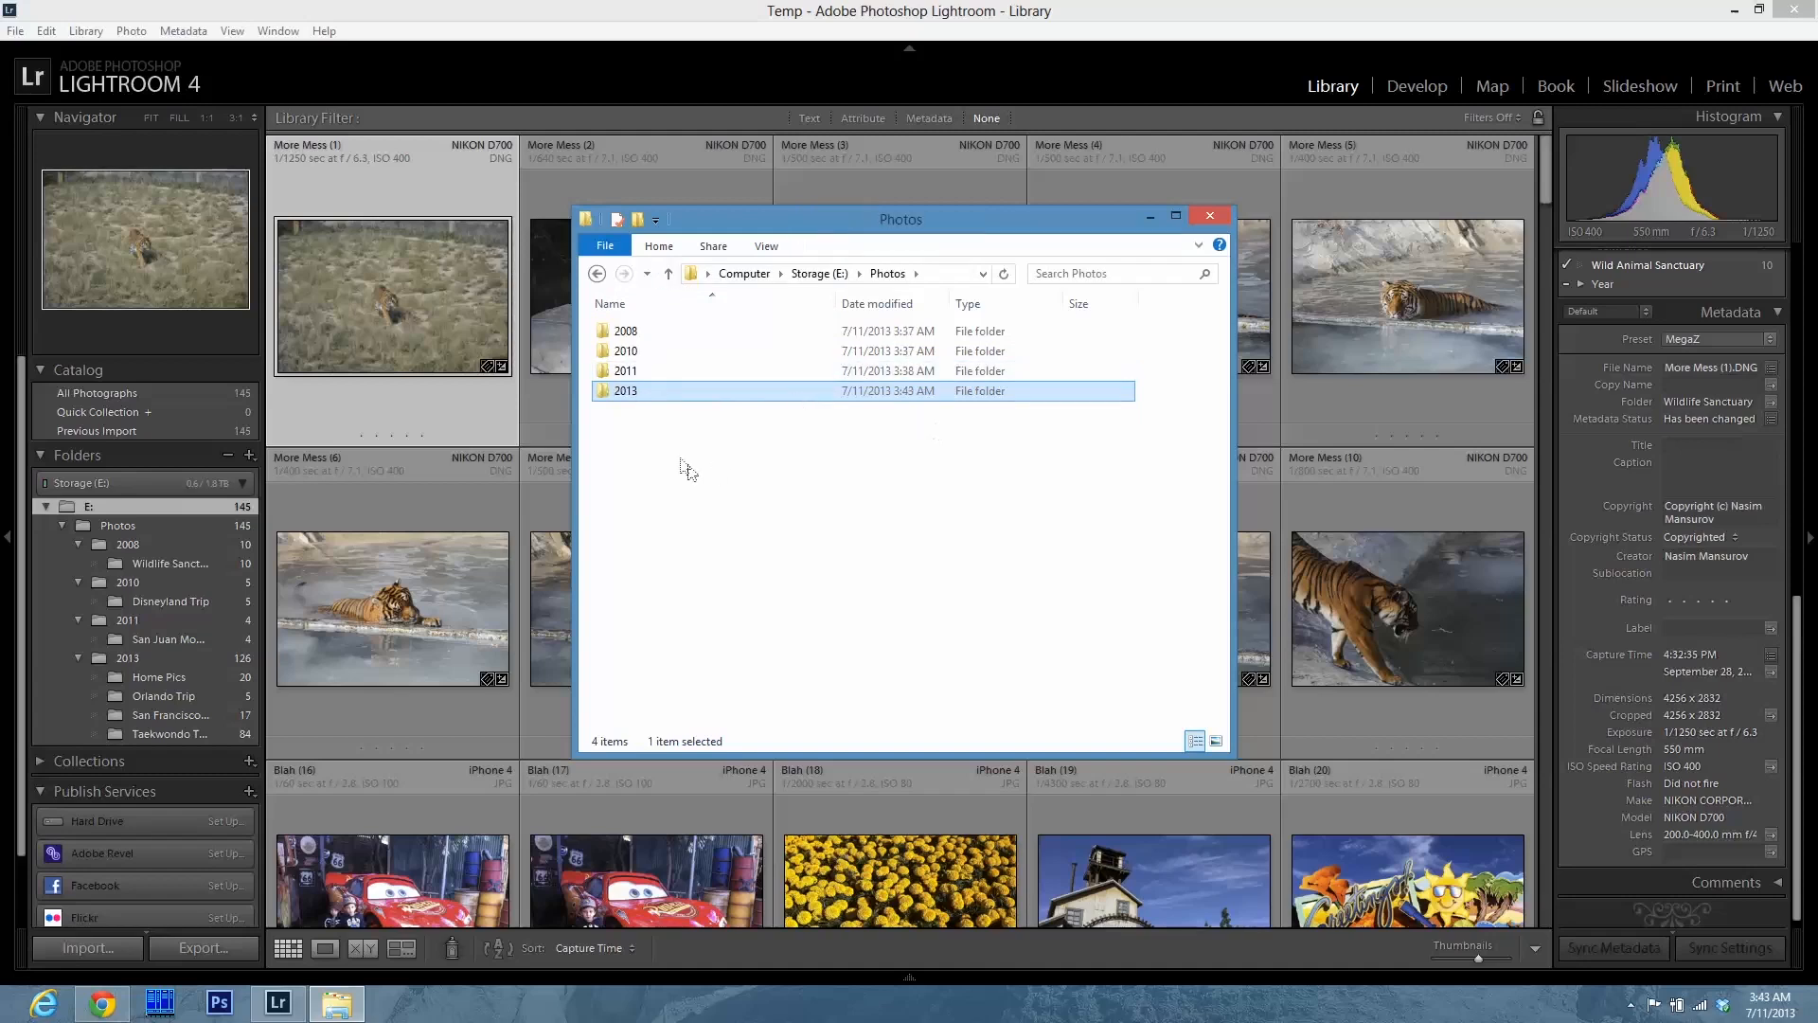
{"action": "double_click", "coordinate": [618, 391]}
{"action": "double_click", "coordinate": [630, 330]}
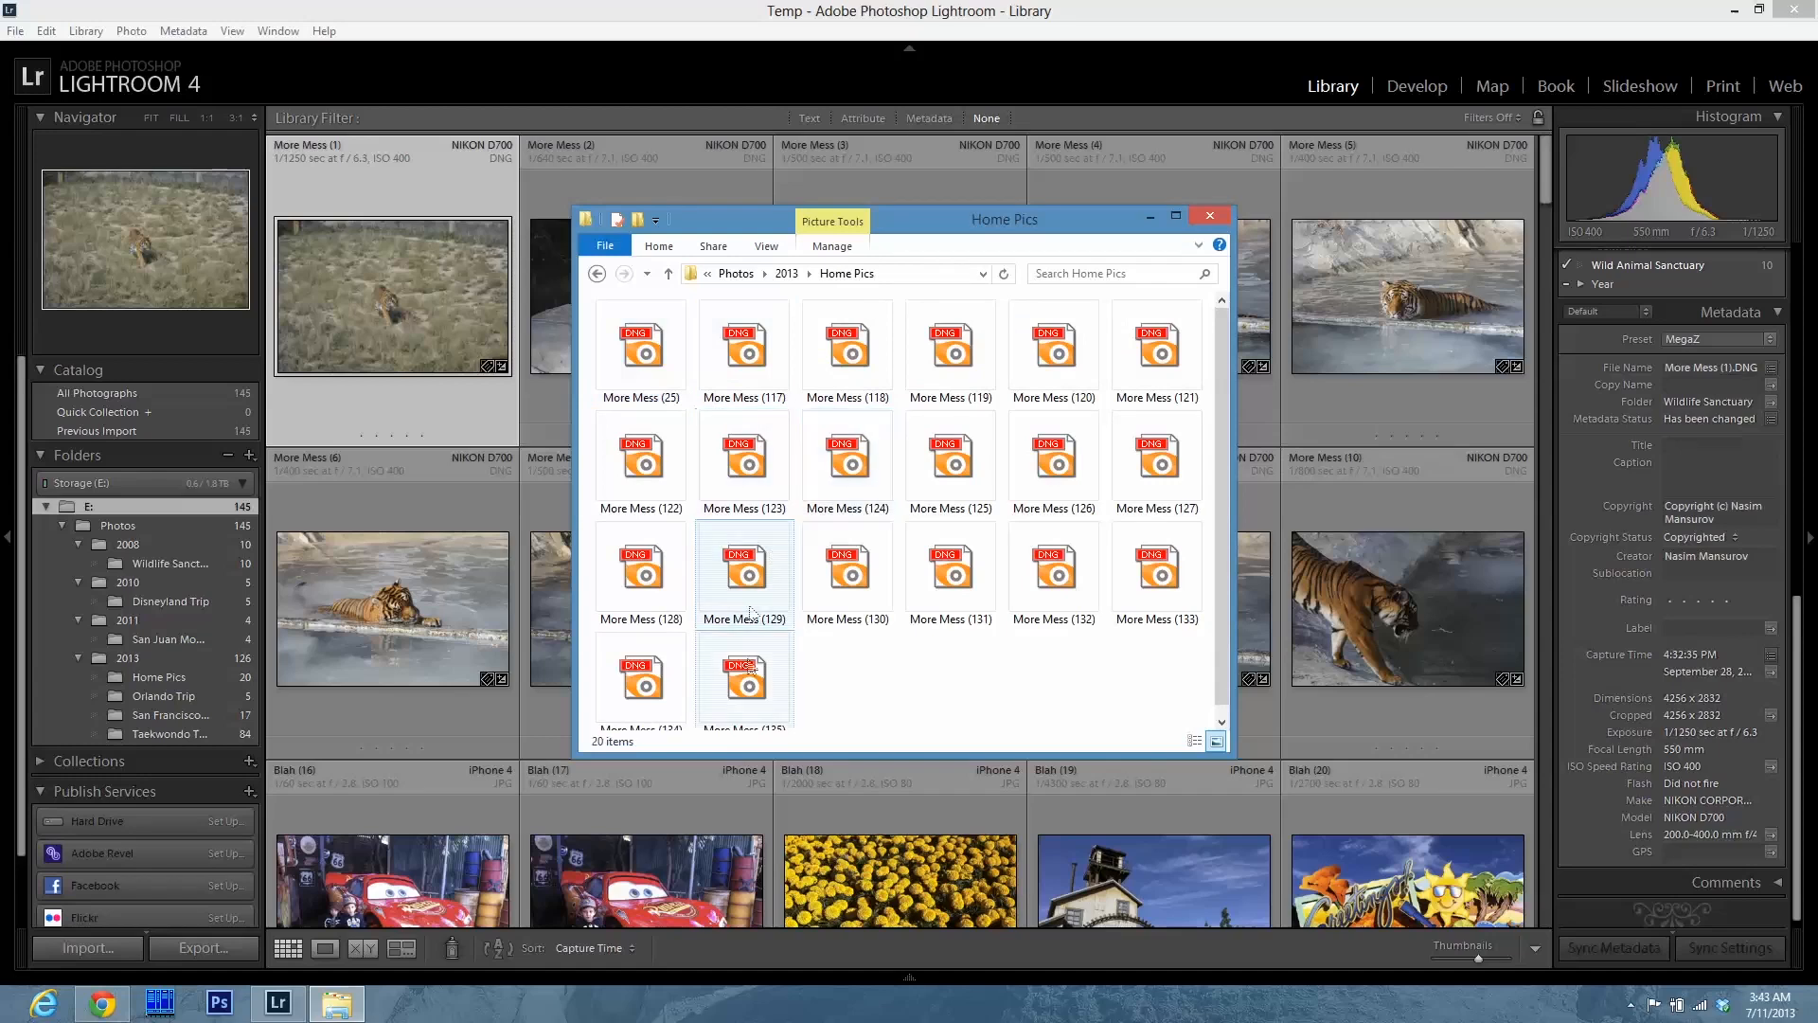
- Check the photo files in the 2013 Taekwondo Tournament folder on disk and return to Lightroom
{"action": "left_click", "coordinate": [668, 273]}
{"action": "double_click", "coordinate": [632, 392]}
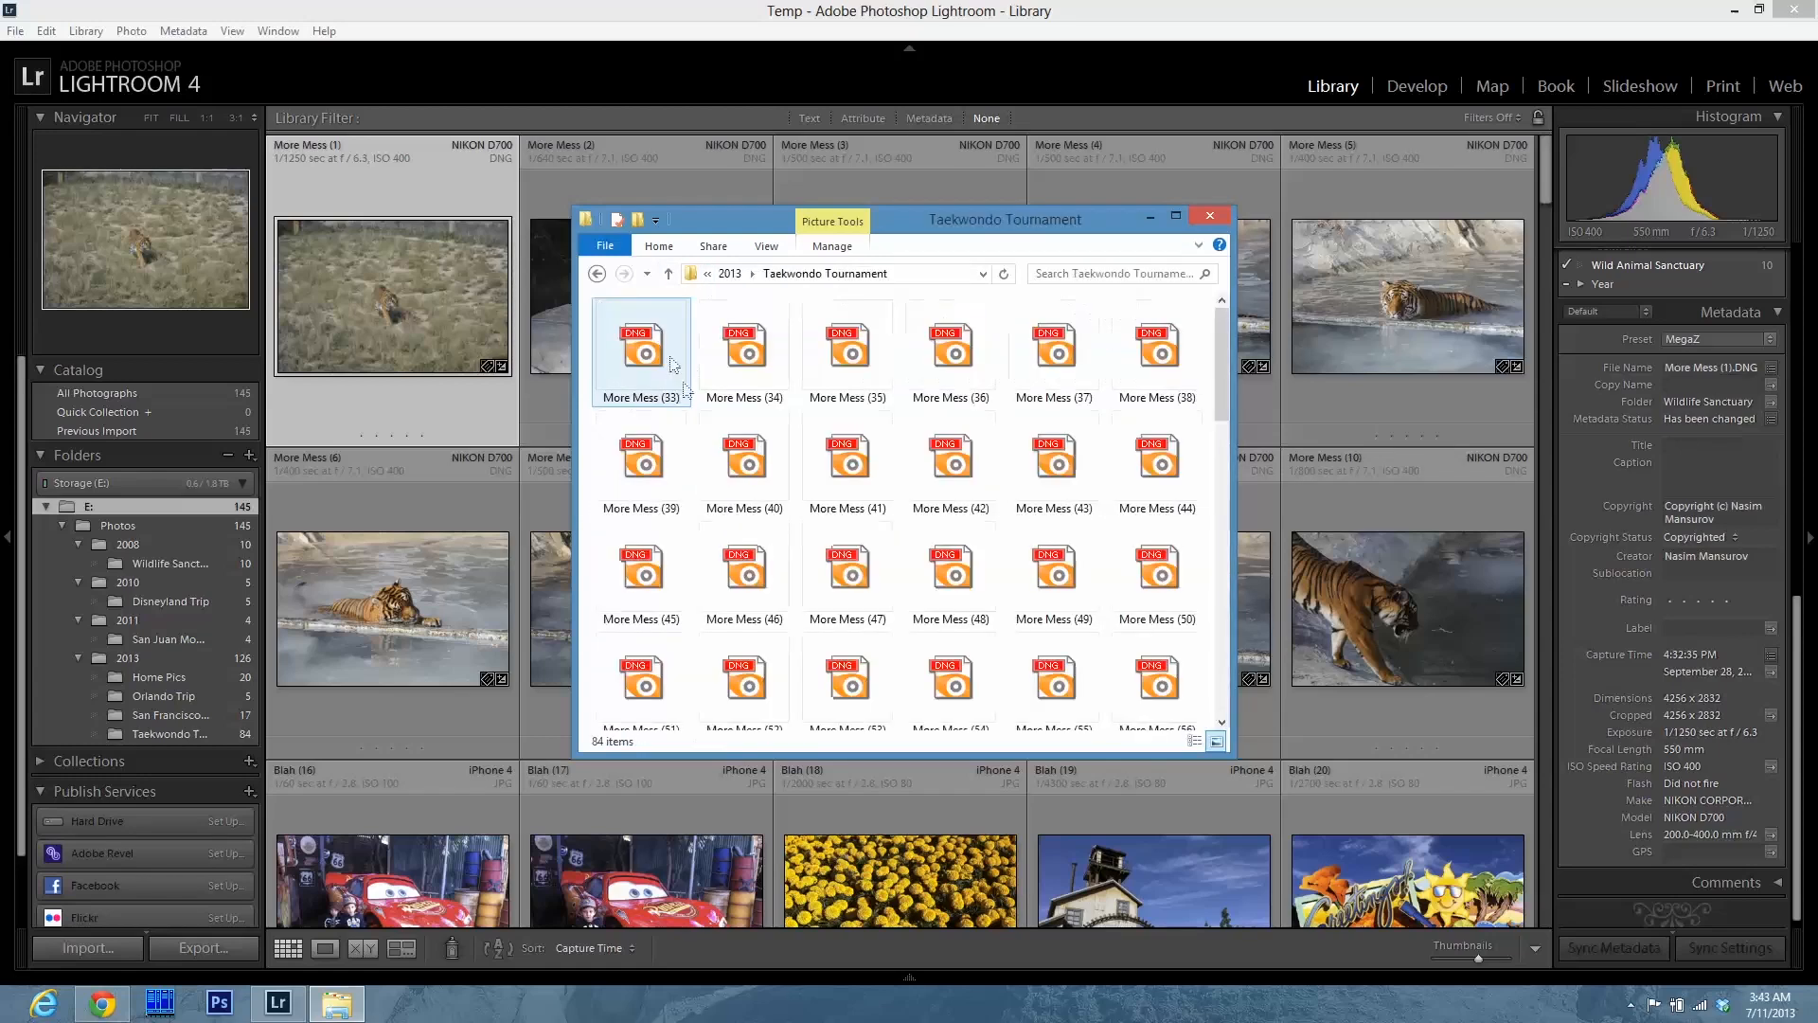
{"action": "left_click", "coordinate": [669, 273]}
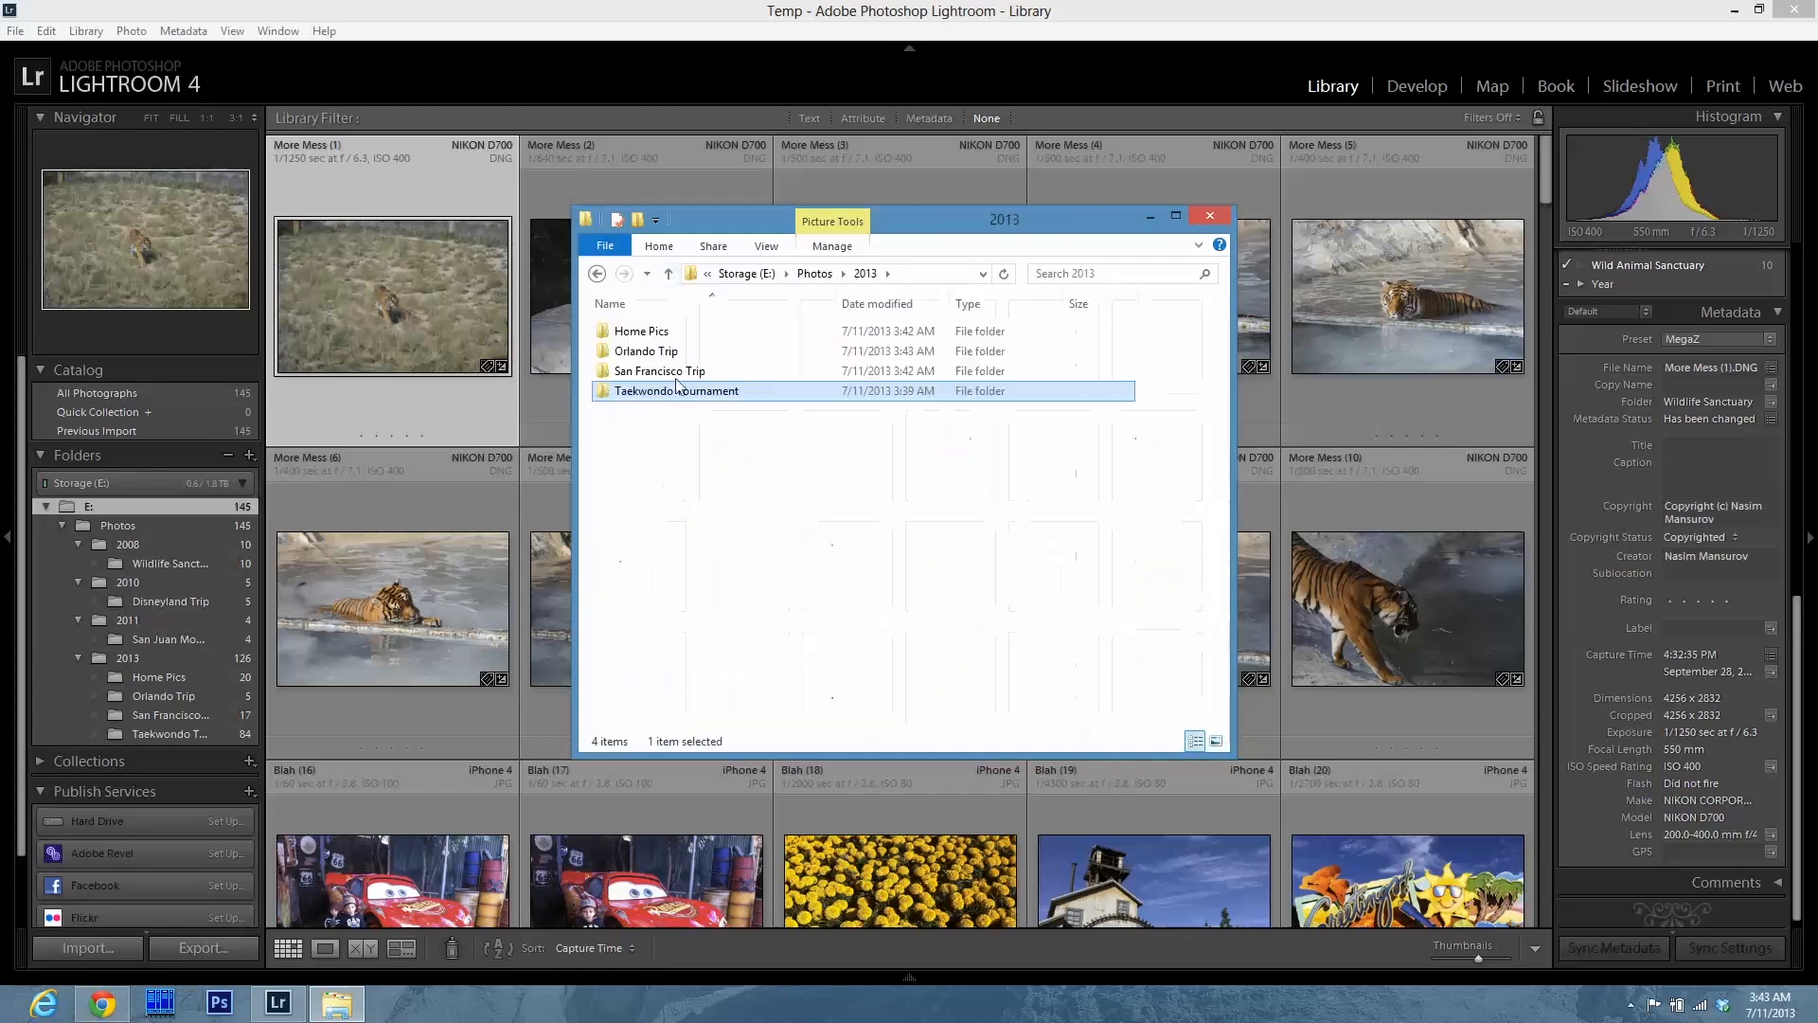
{"action": "left_click", "coordinate": [410, 21]}
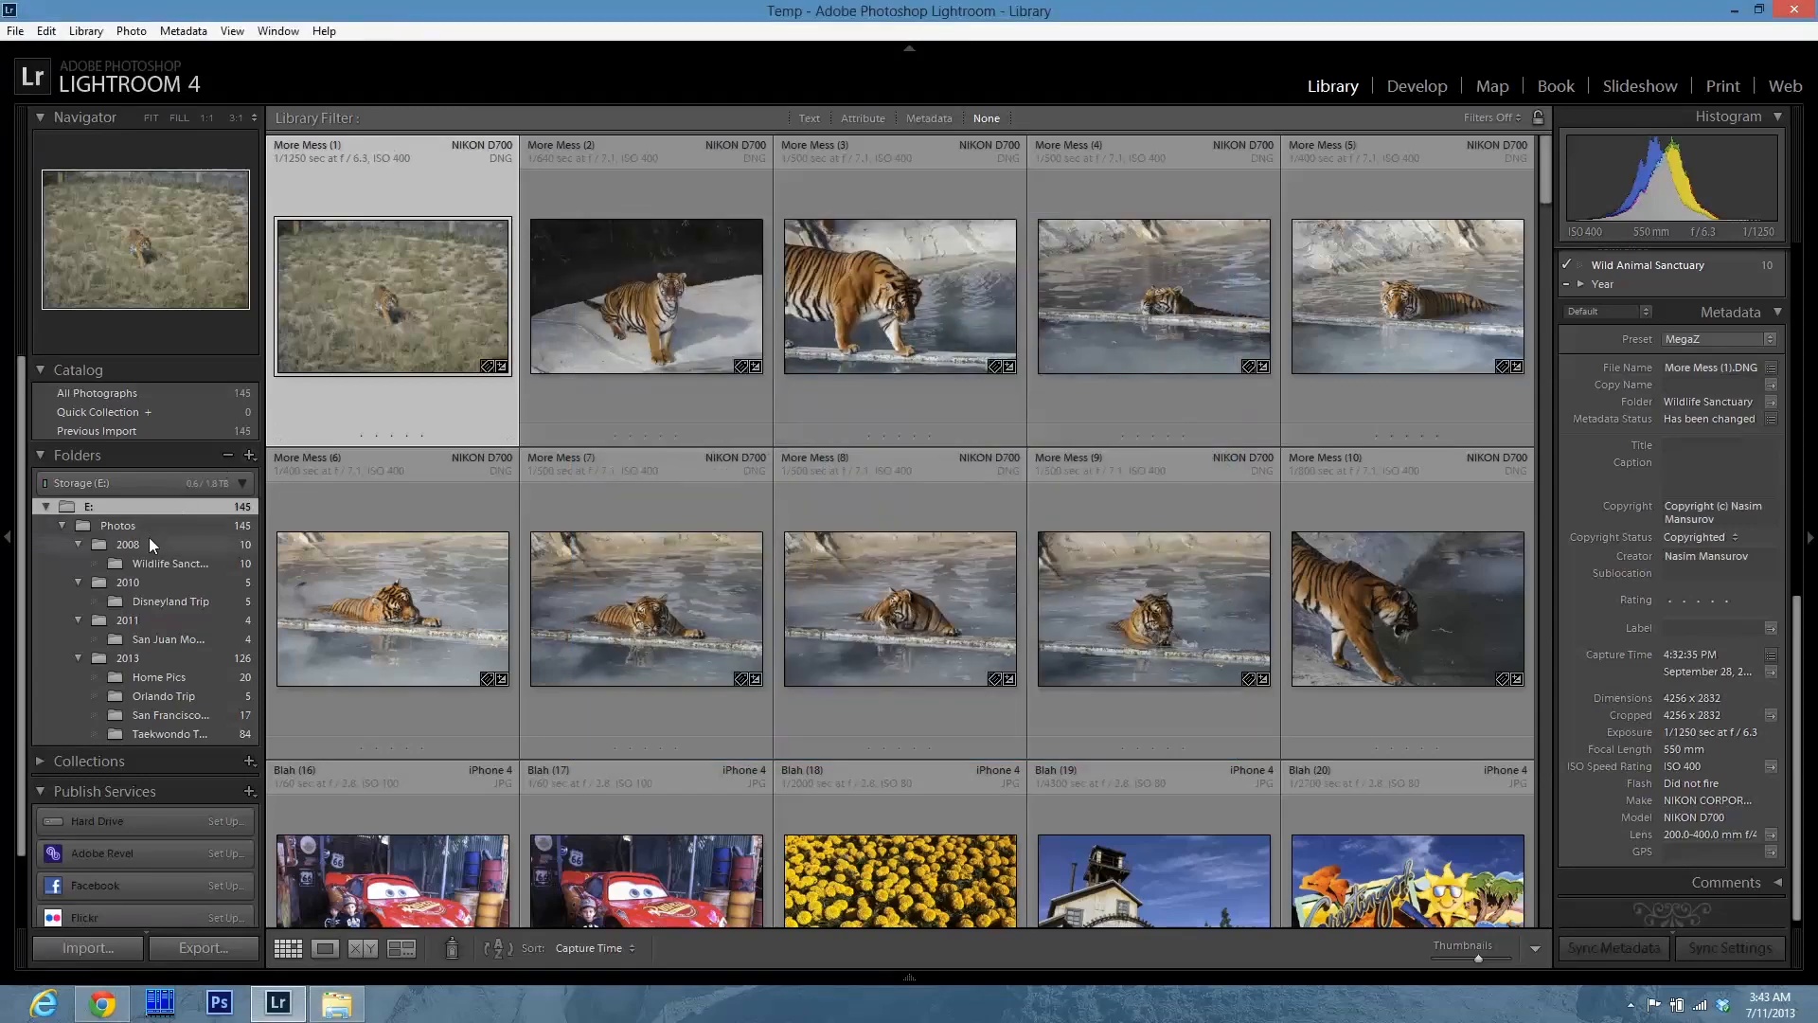
- Select all photos in the 2008 Wildlife Sanctuary folder and open the batch rename settings for them
{"action": "left_click", "coordinate": [216, 566]}
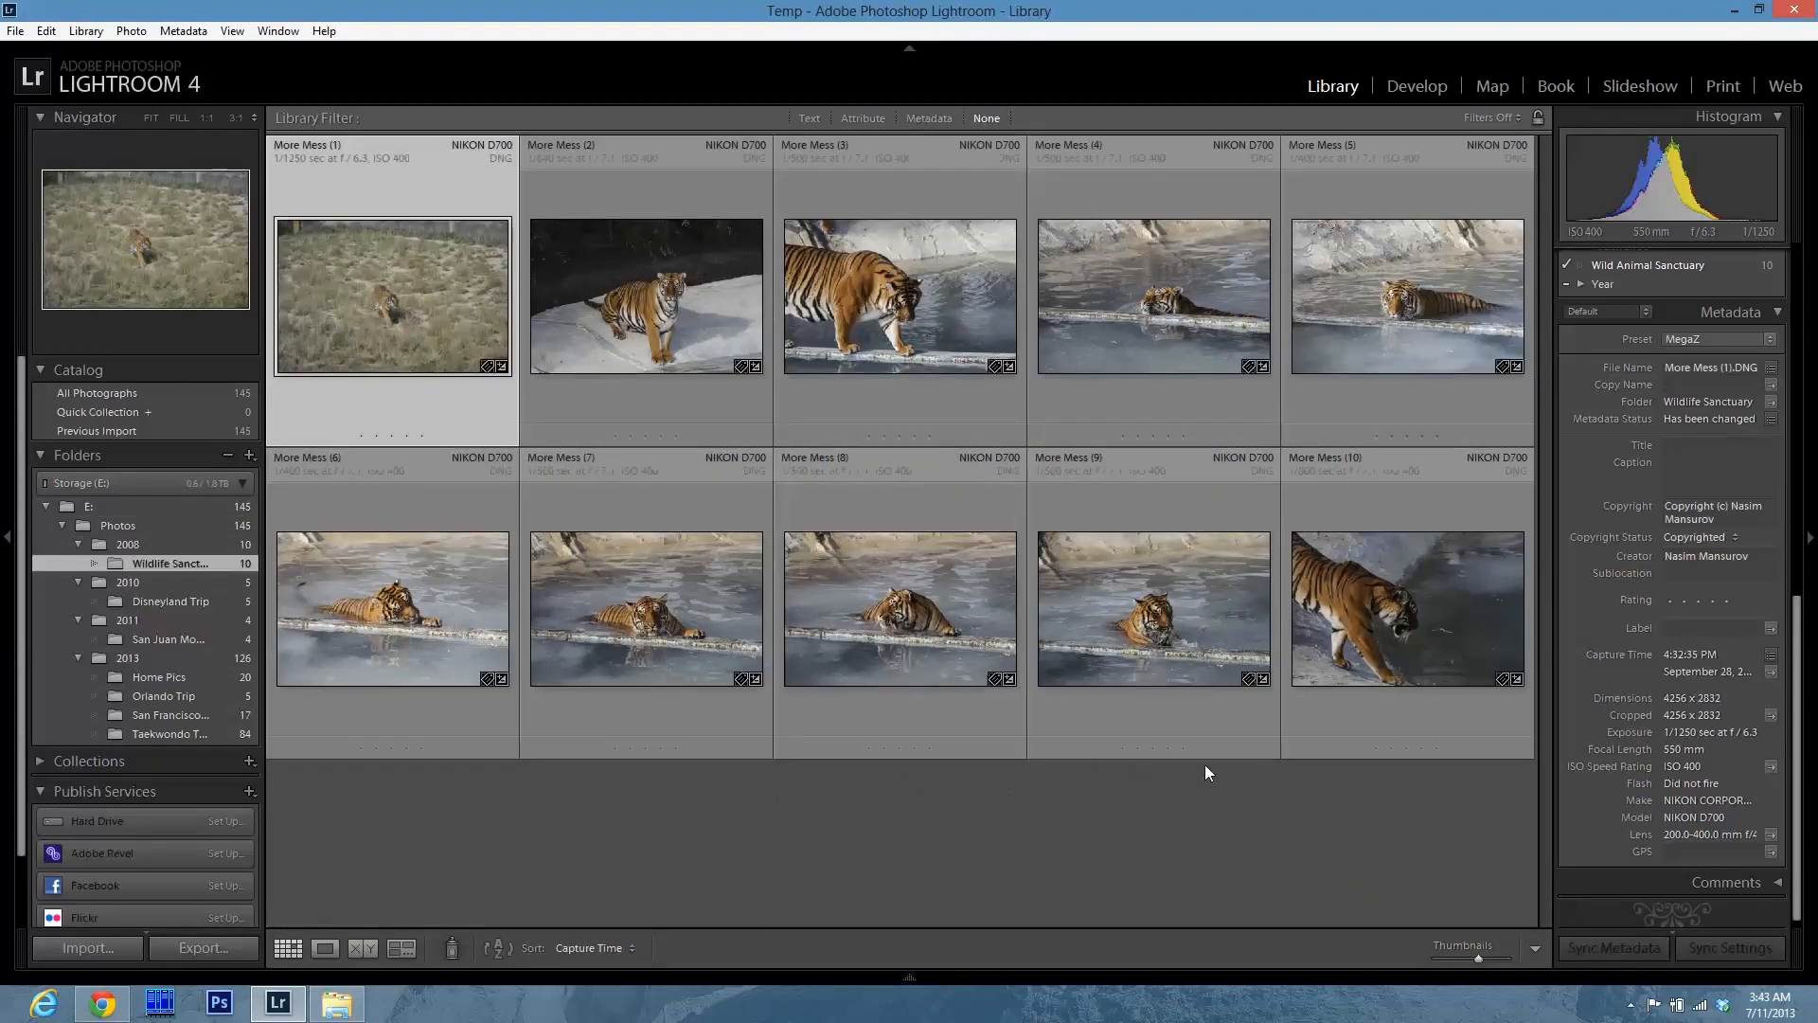
{"action": "key", "text": "ctrl+a"}
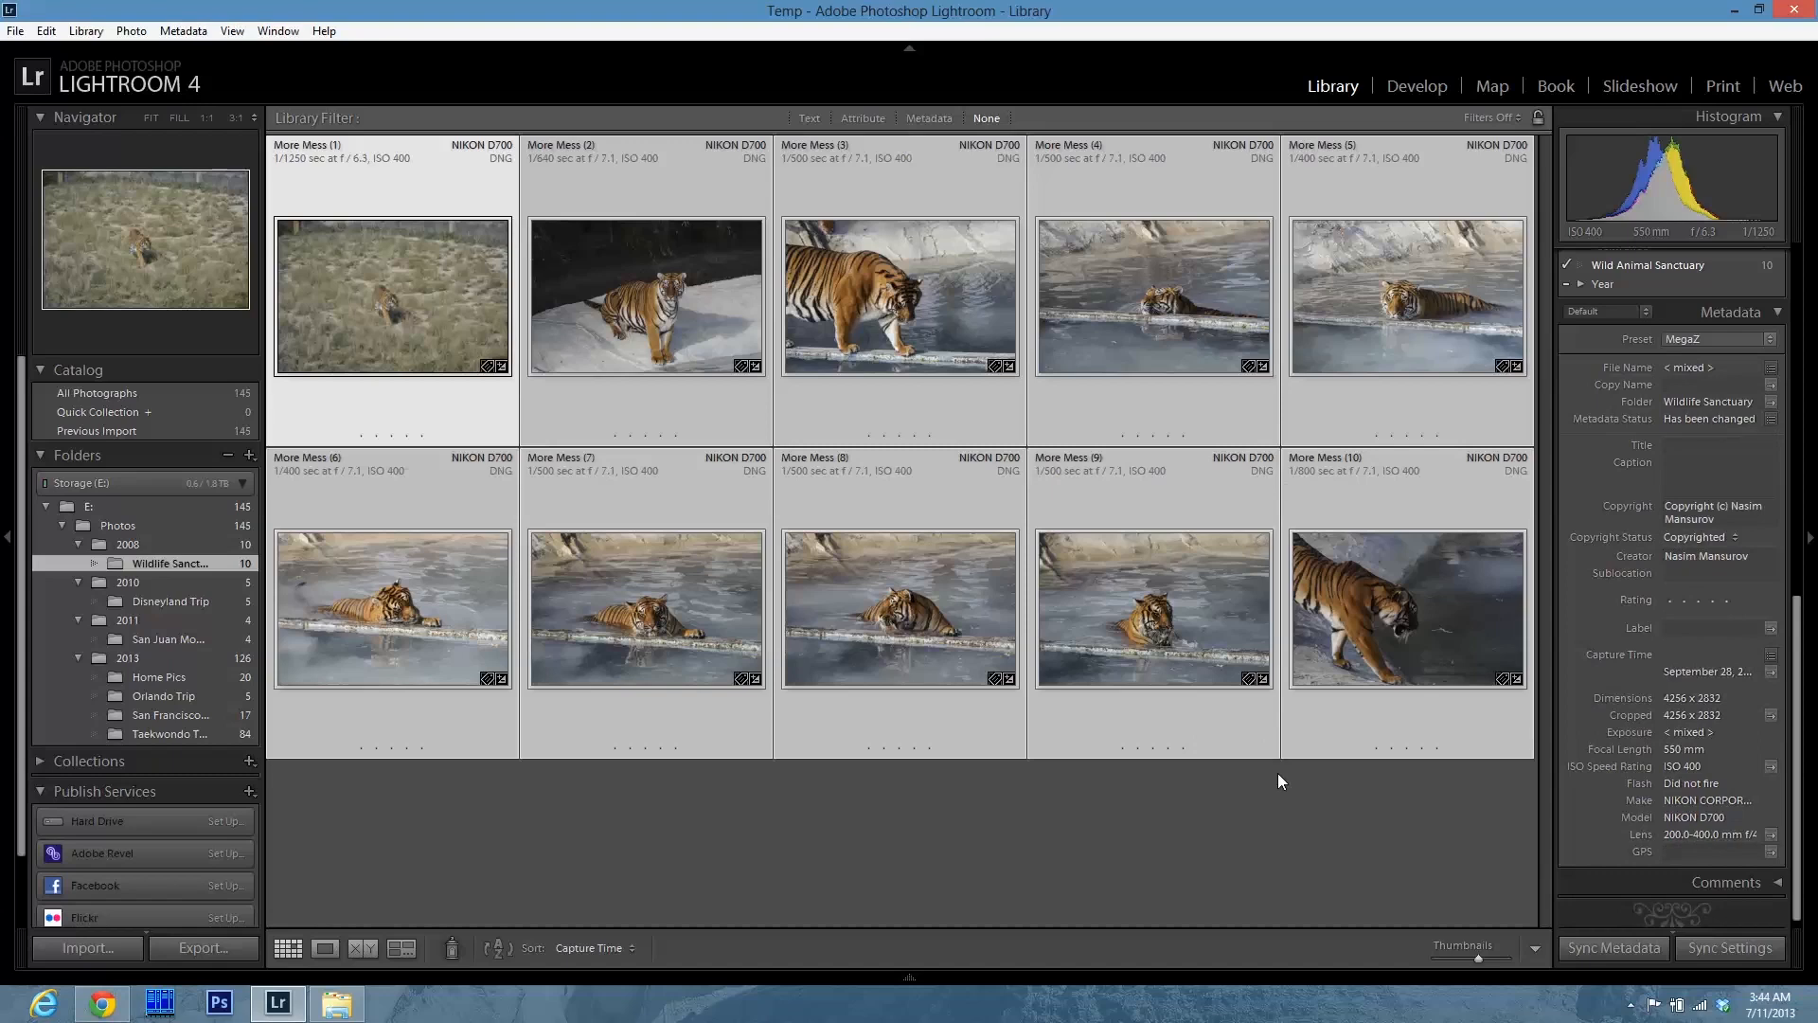
{"action": "key", "text": "F2"}
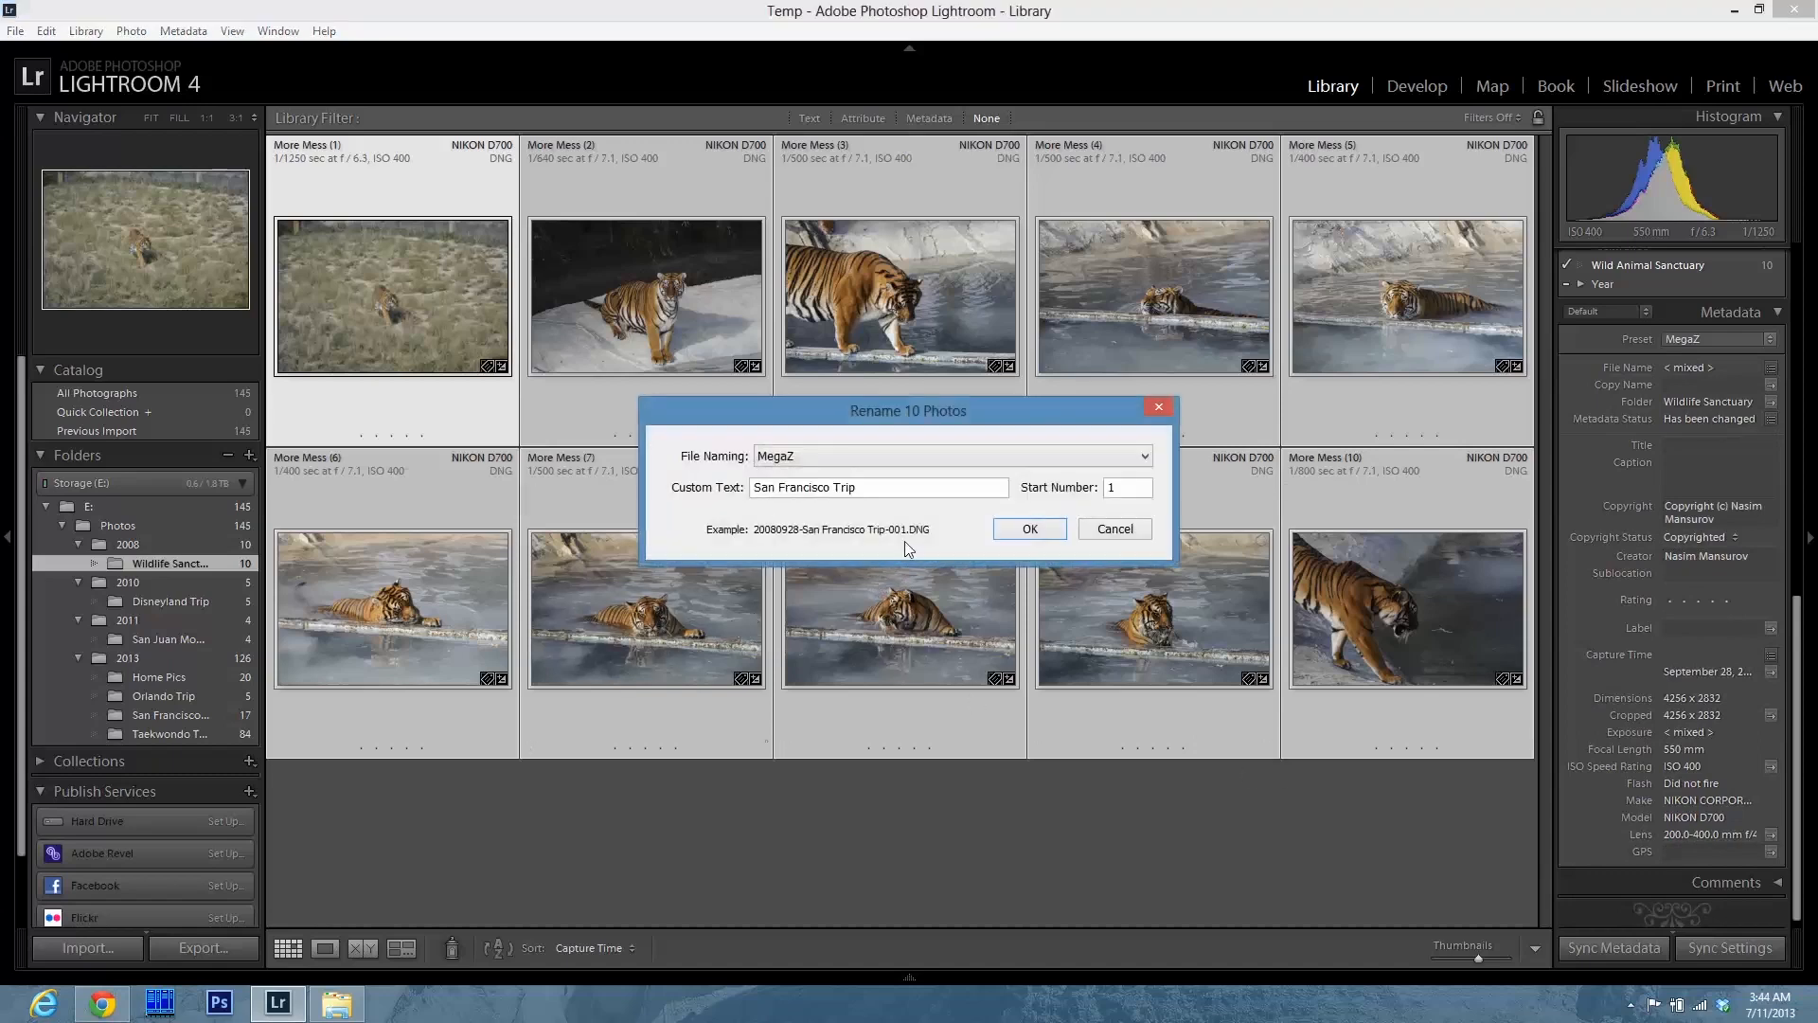
{"action": "double_click", "coordinate": [895, 494]}
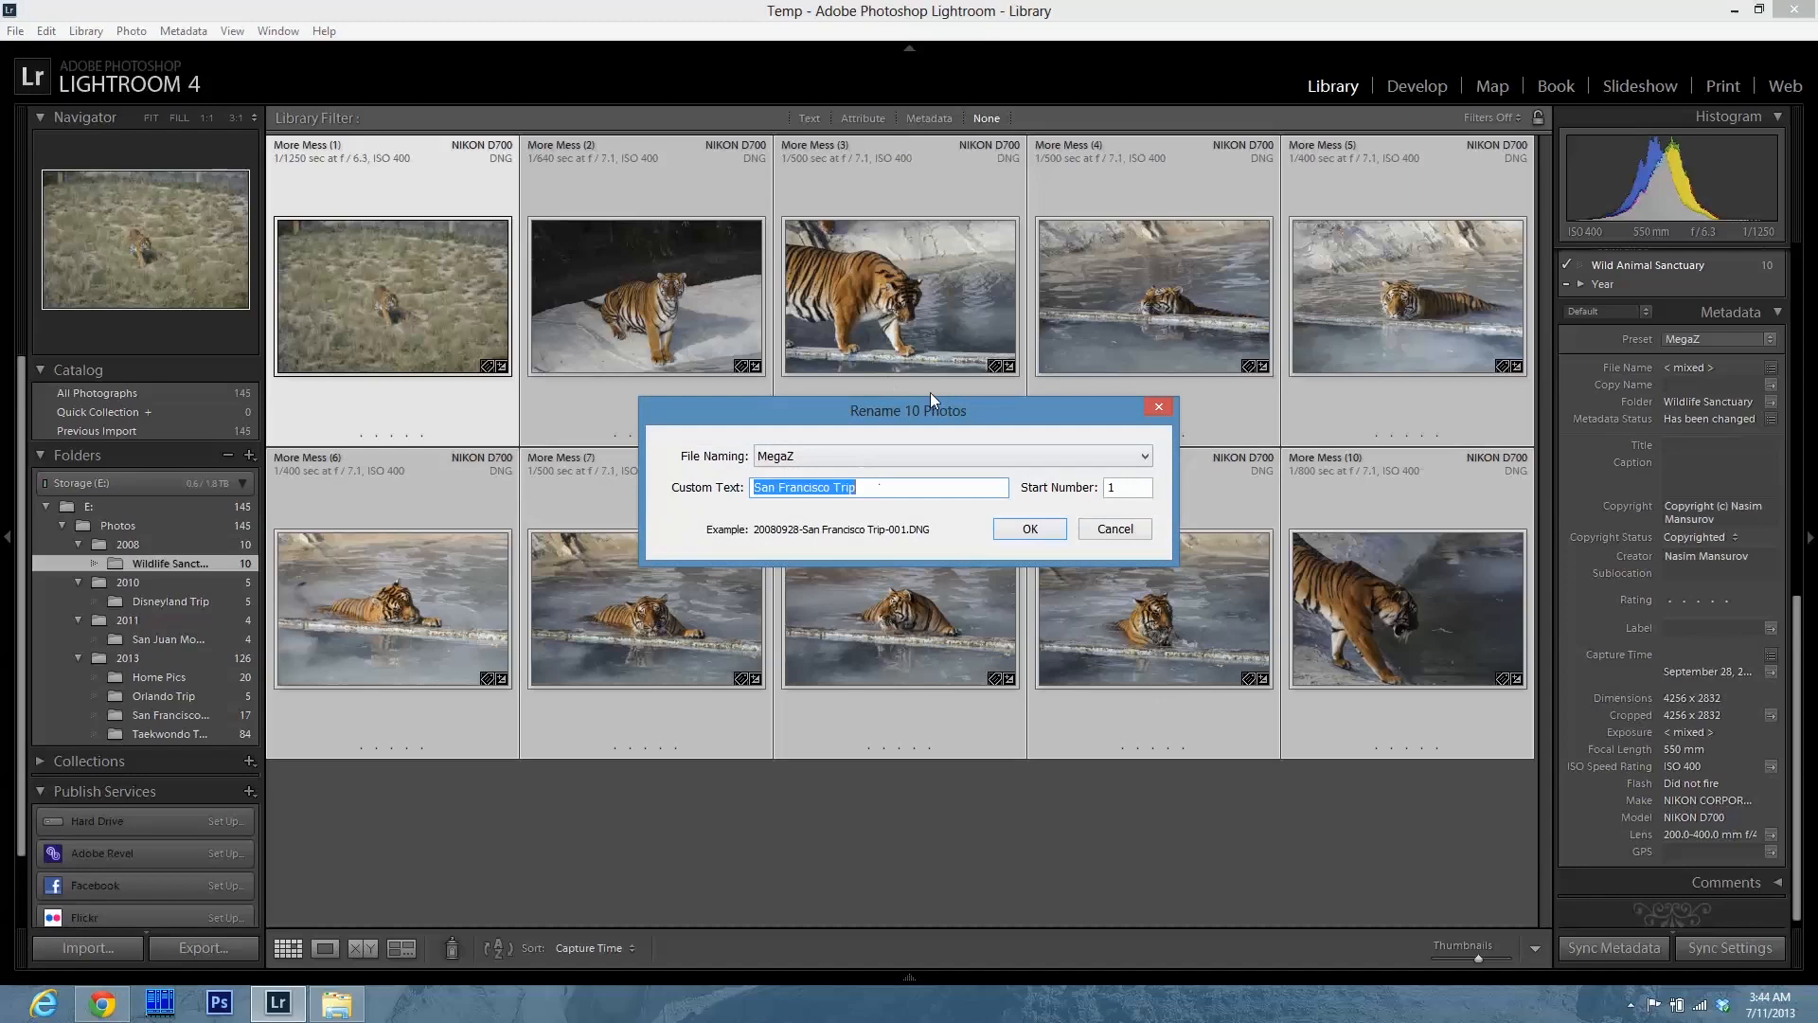
{"action": "left_click_drag", "start_coordinate": [946, 407], "coordinate": [944, 399]}
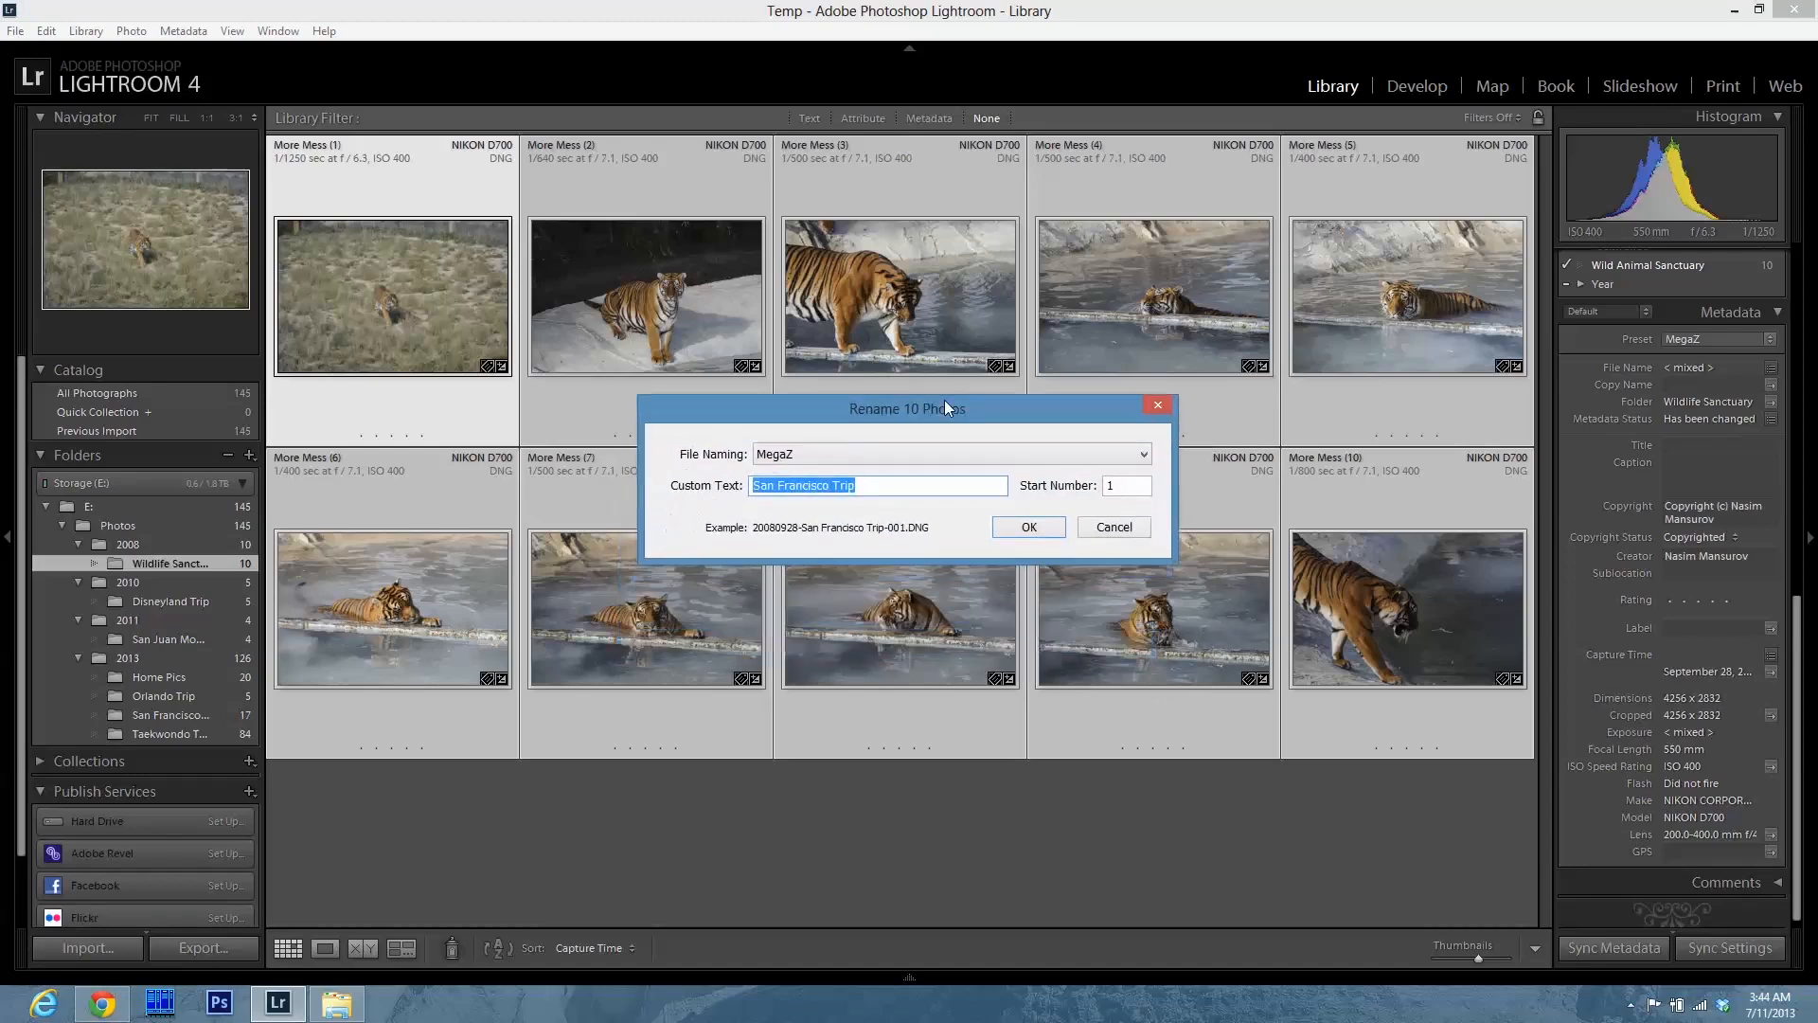
- Try the Filename - Sequence naming template for the rename and switch back to the MegaZ template
{"action": "left_click", "coordinate": [816, 447]}
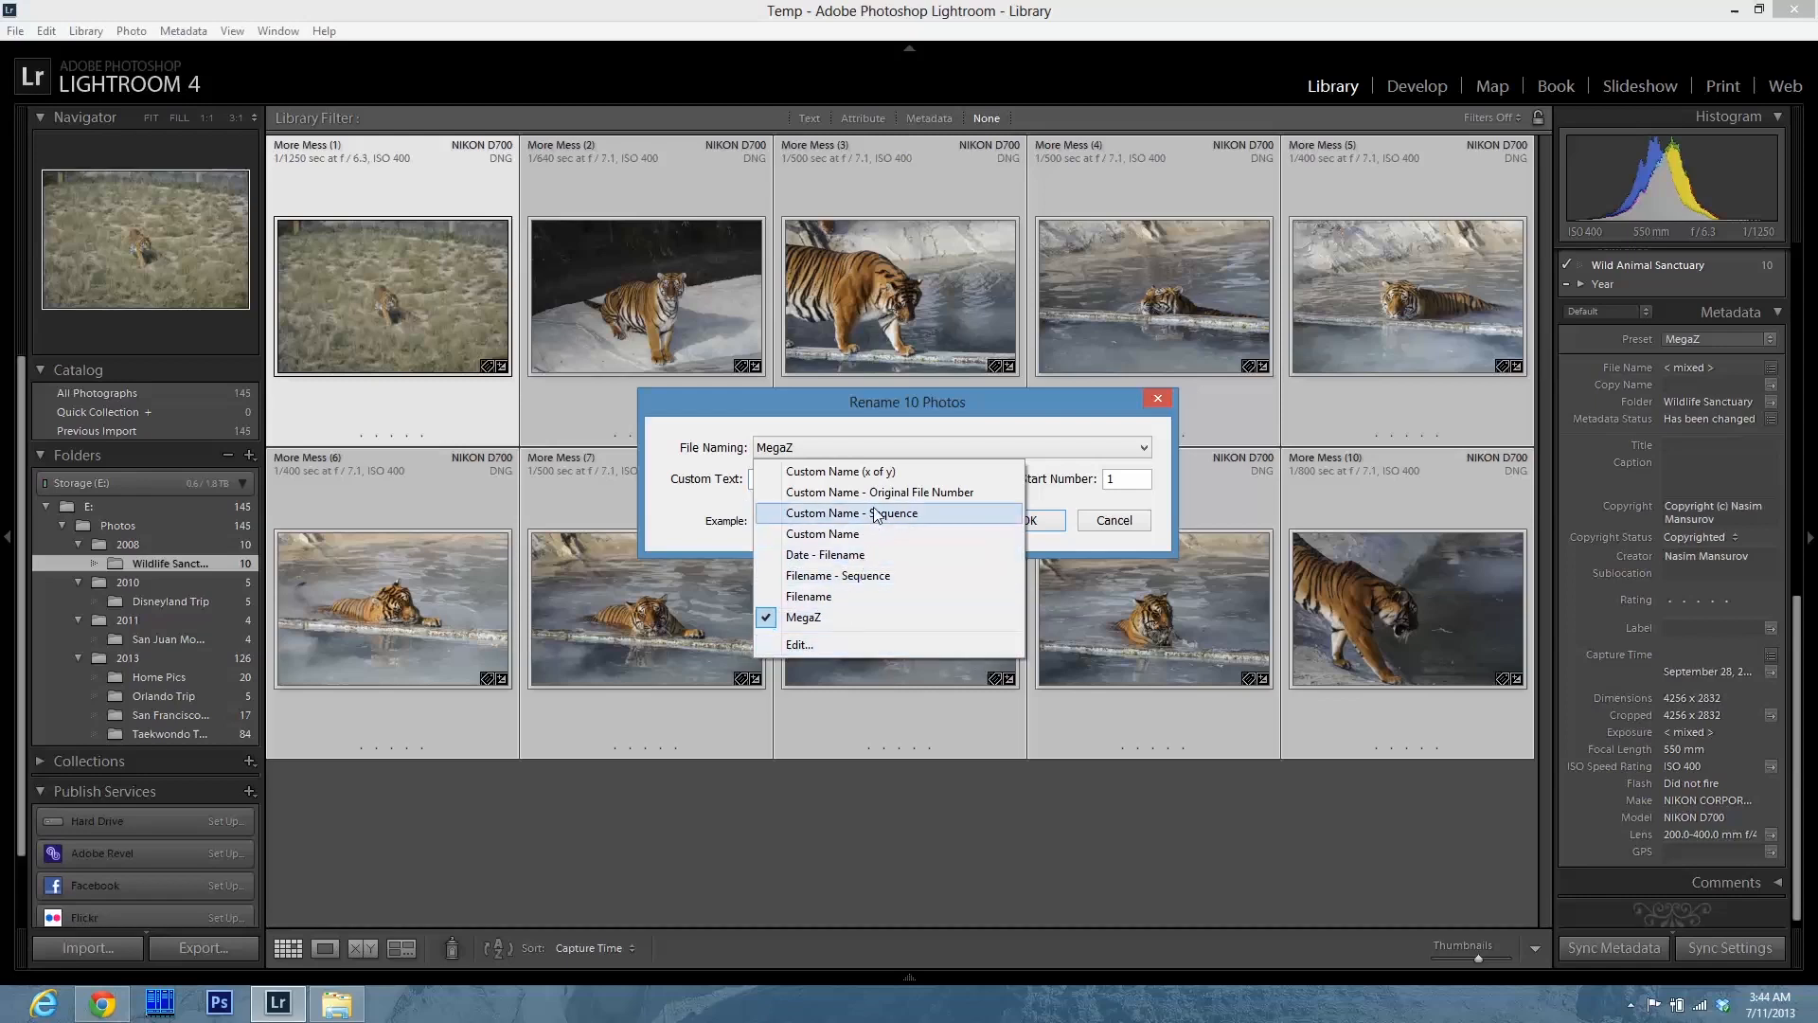
{"action": "left_click", "coordinate": [876, 577]}
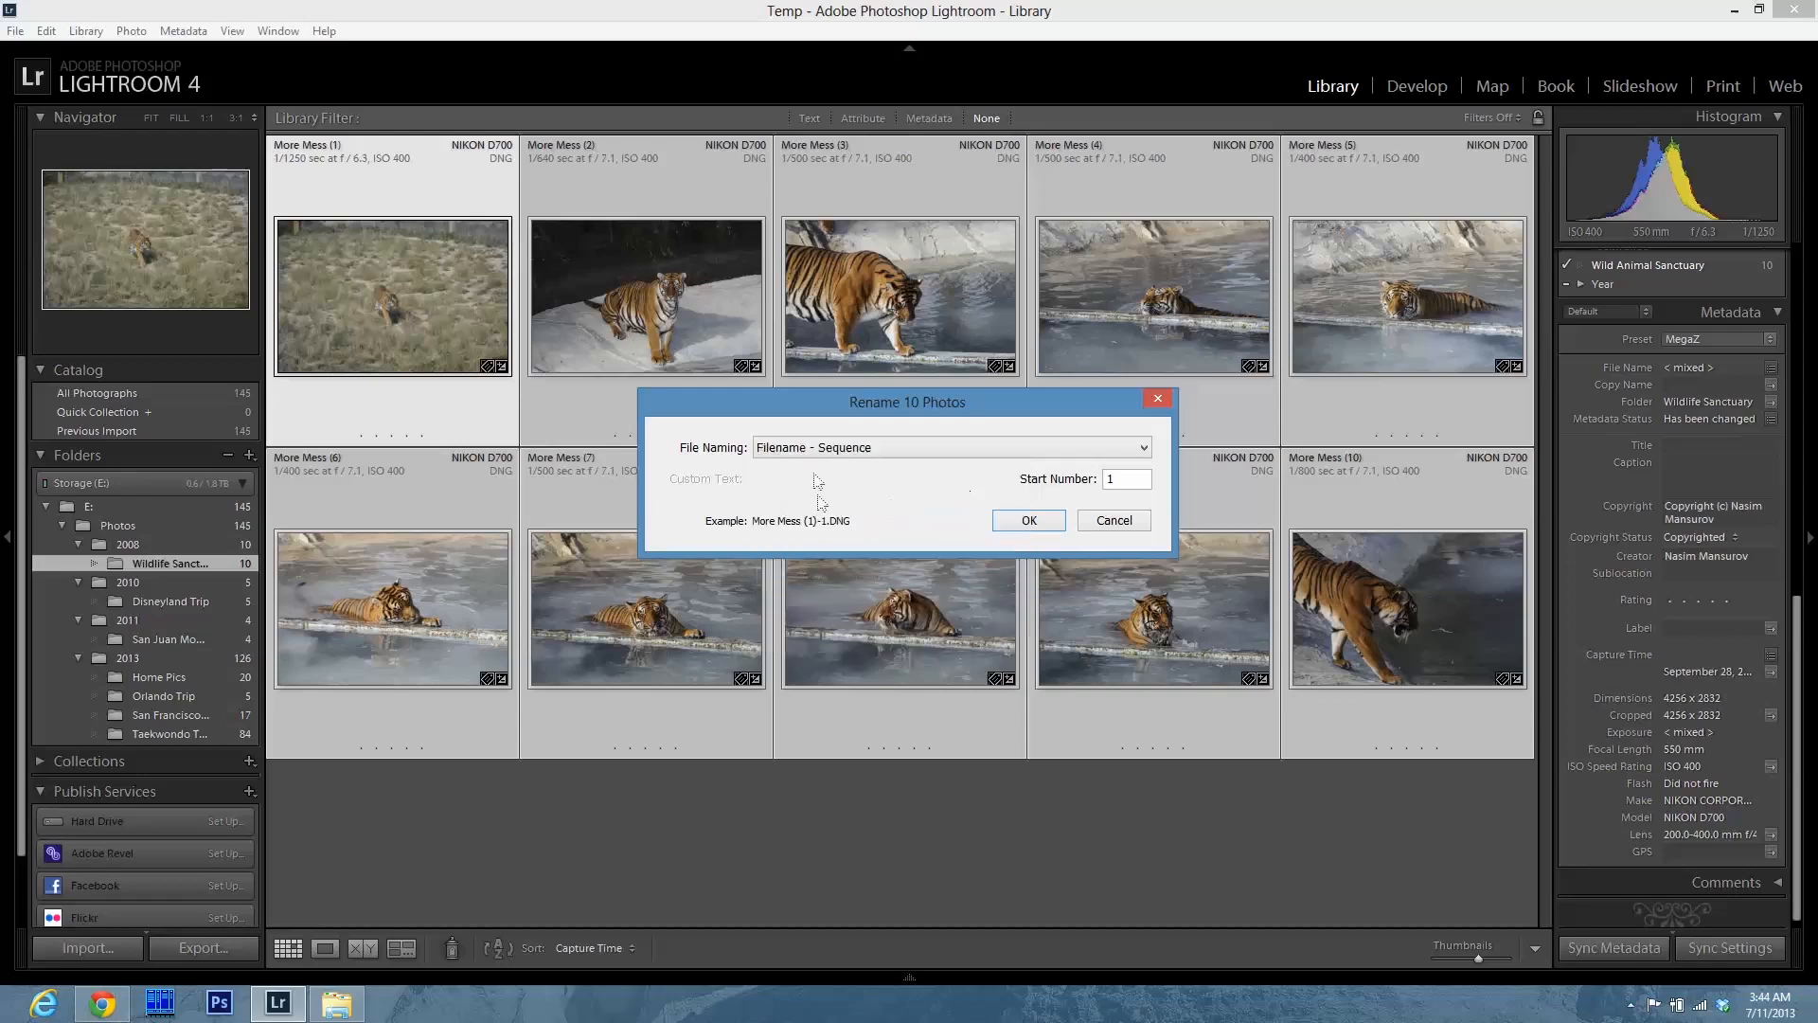
{"action": "left_click", "coordinate": [870, 449]}
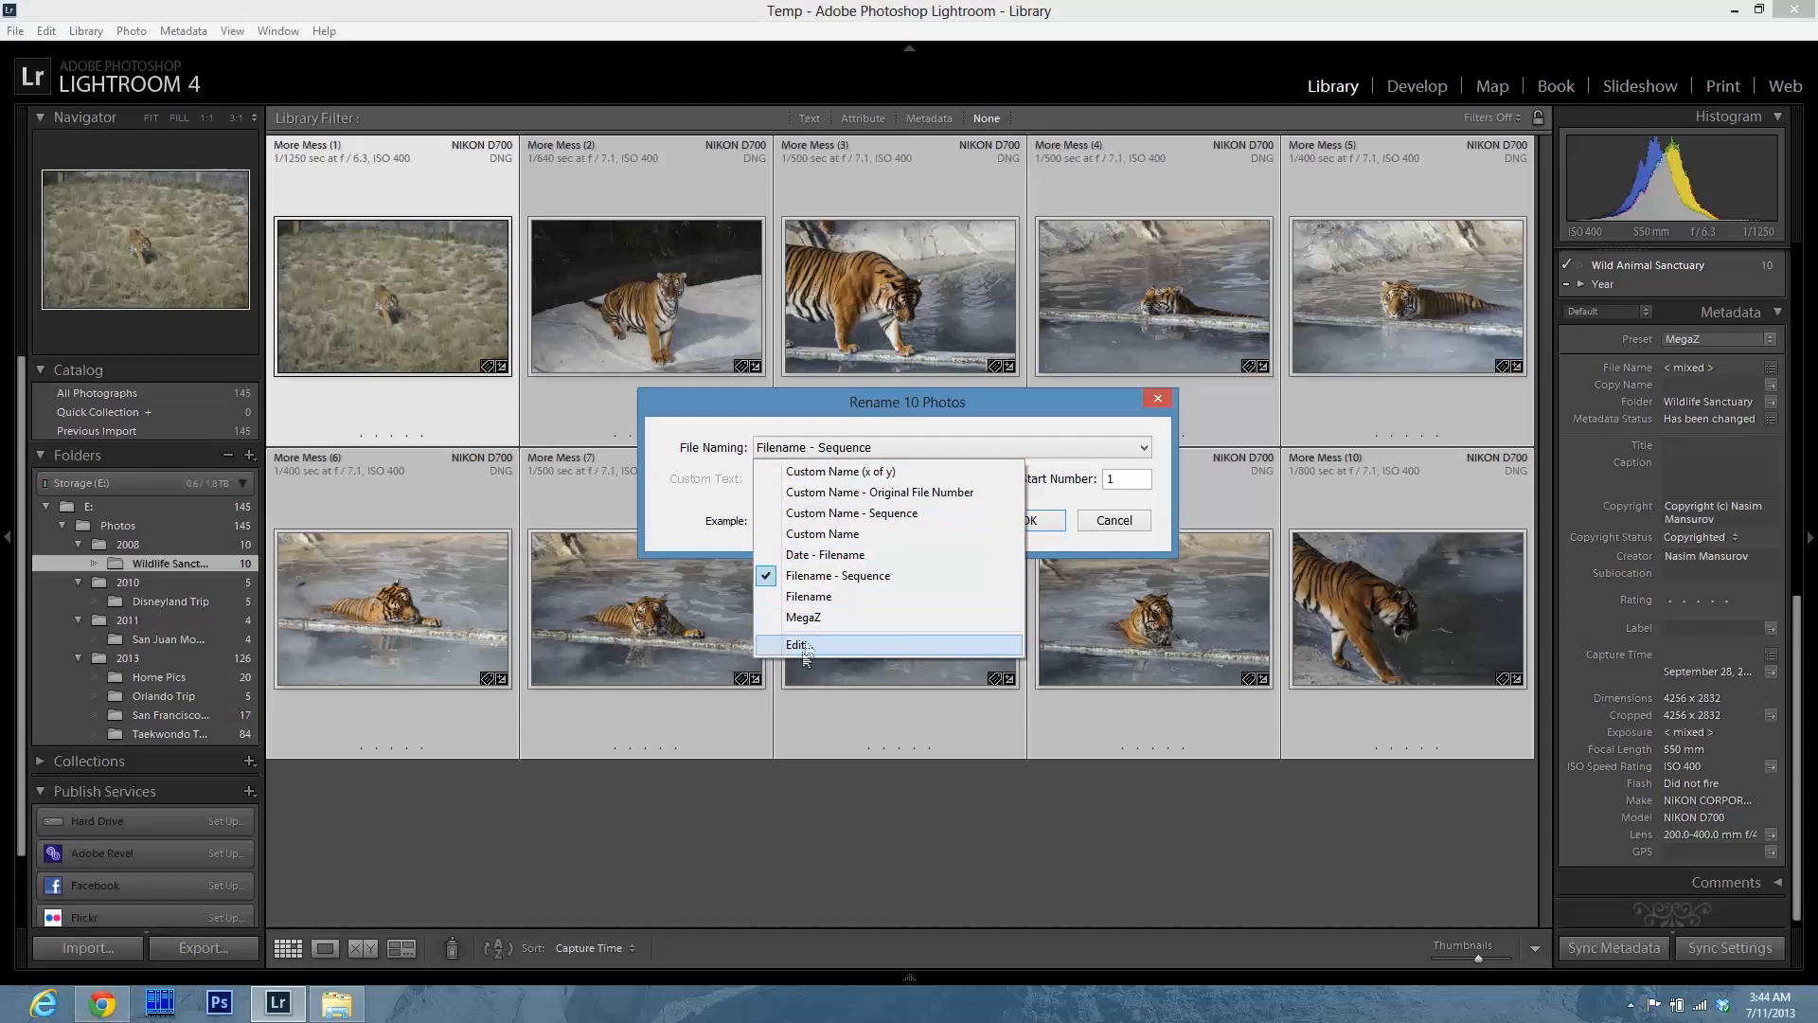
{"action": "left_click", "coordinate": [811, 619]}
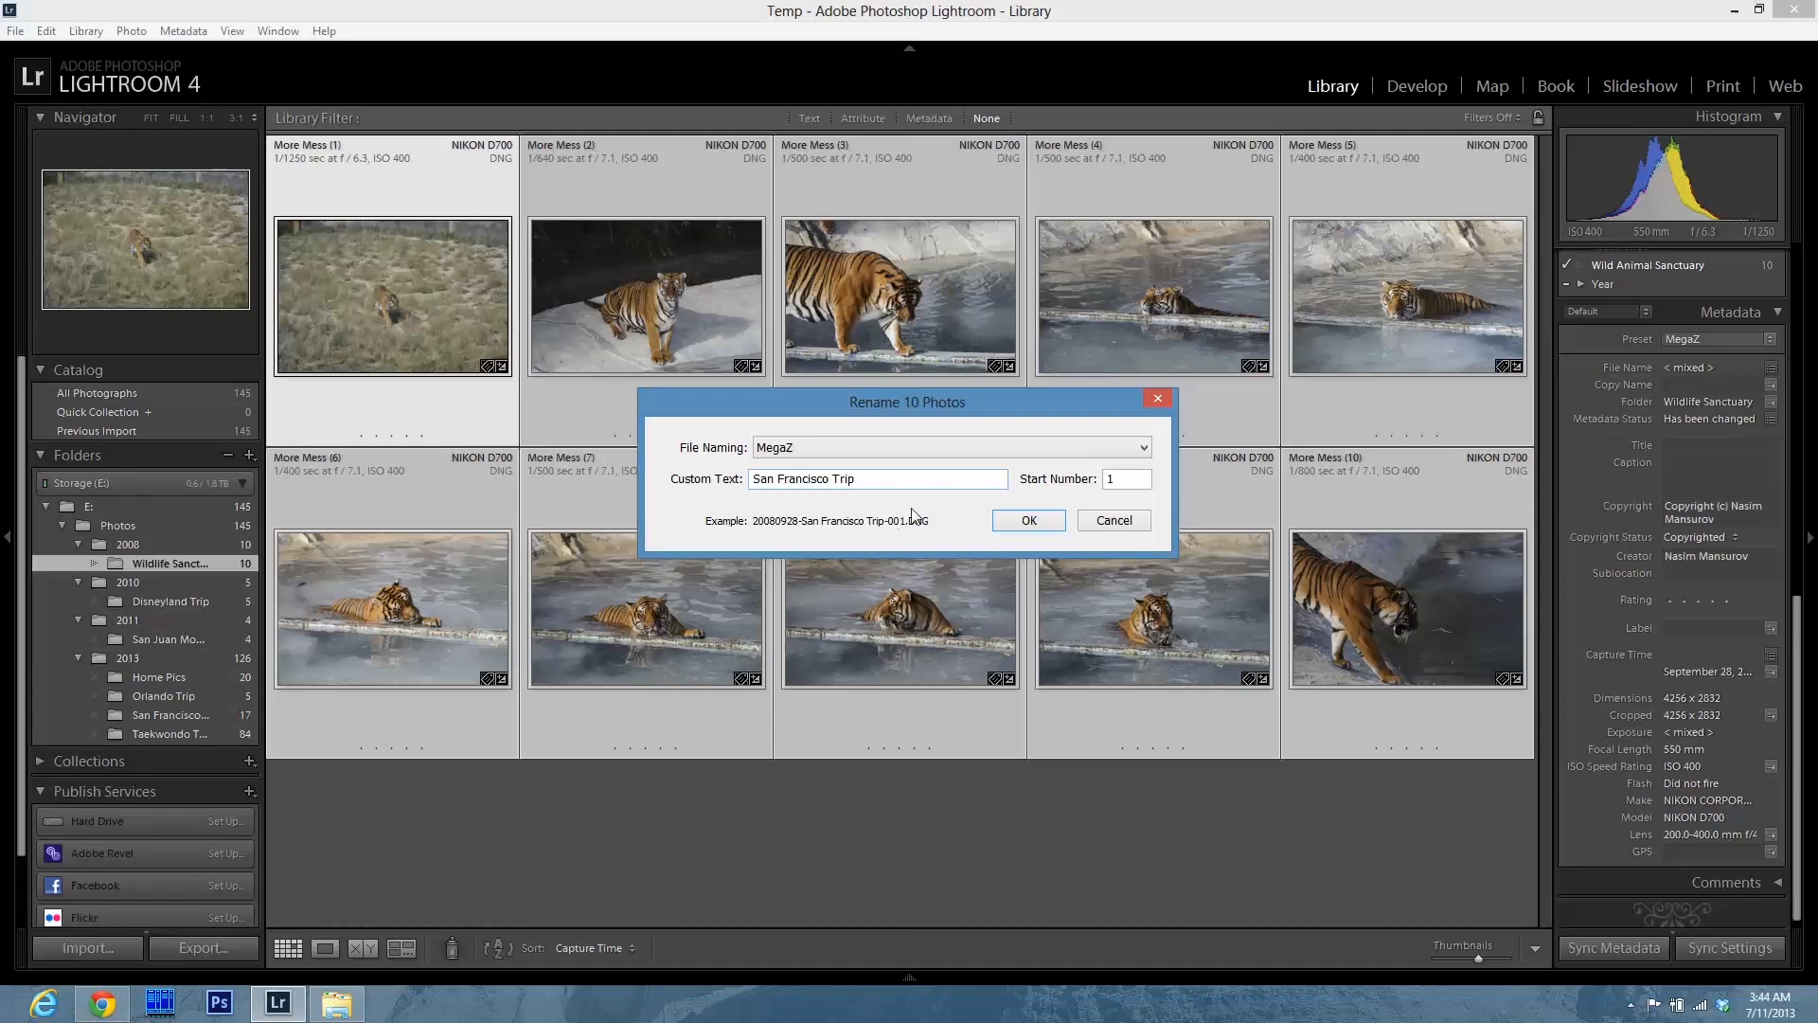
- Rename the selected photos using the custom text Wildlife Sanctuary with the MegaZ template
{"action": "triple_click", "coordinate": [880, 478]}
{"action": "type", "text": "Wildlife Sanctuary"}
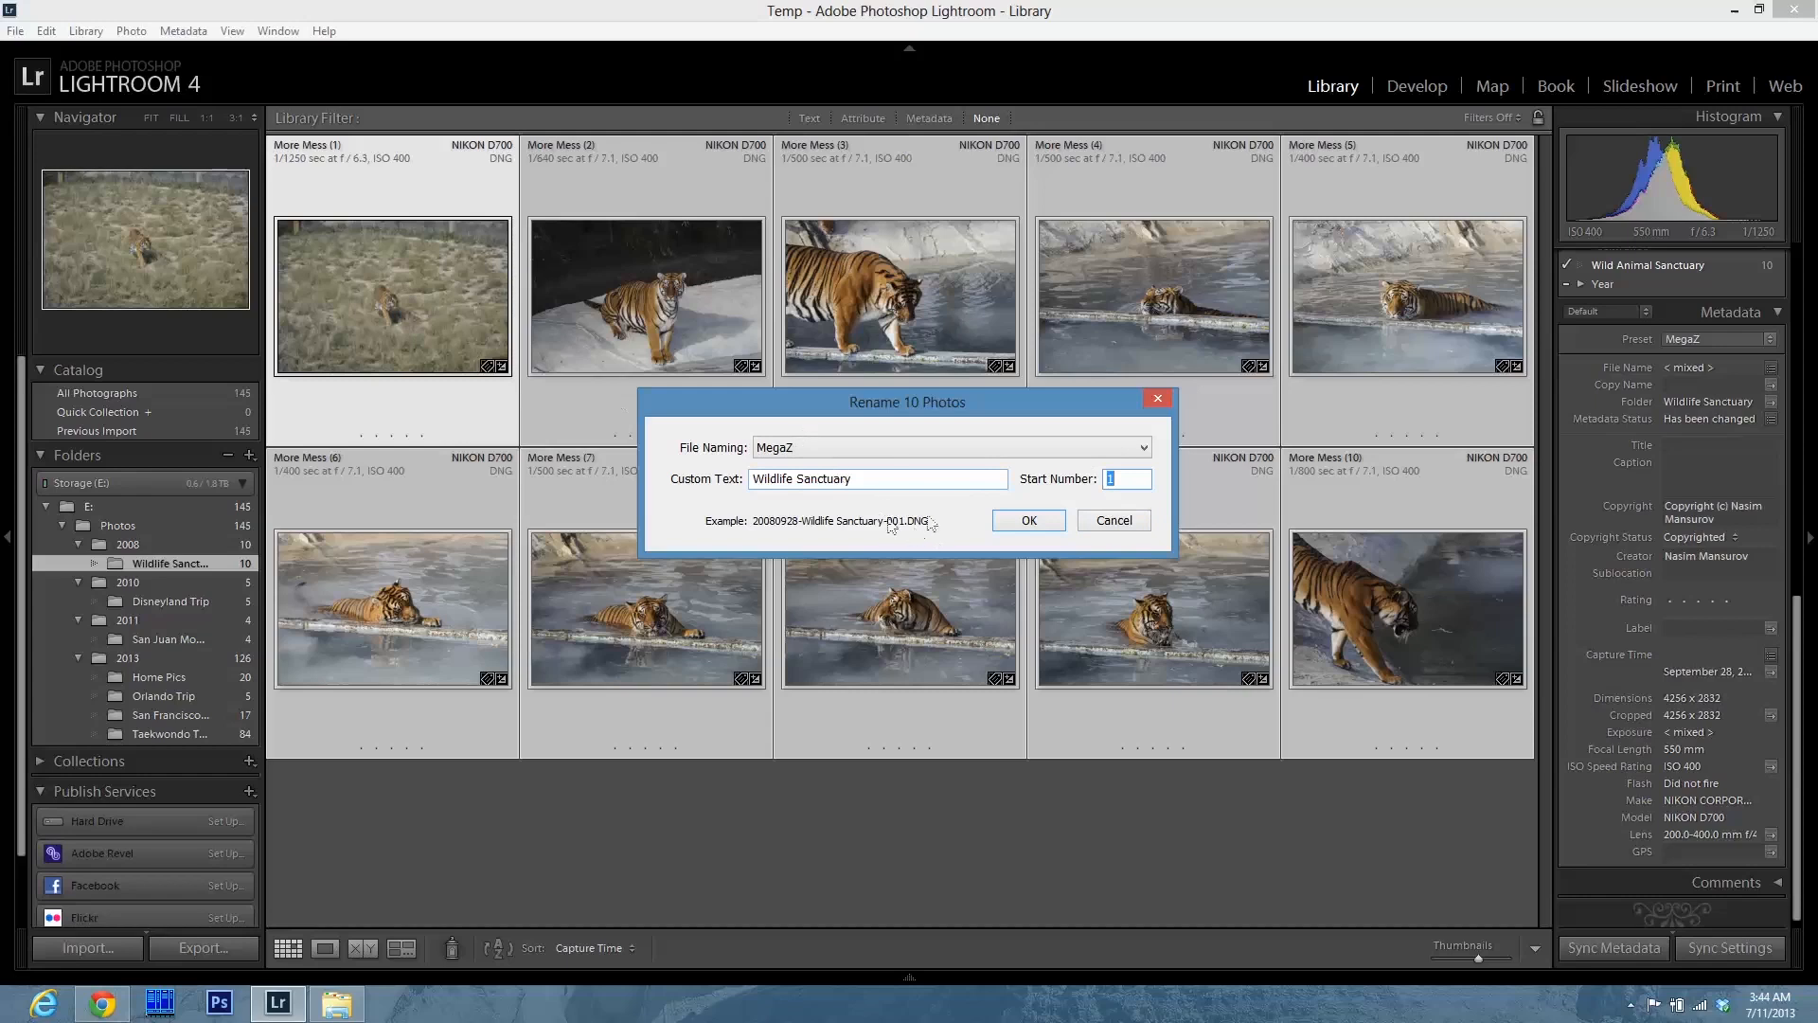
{"action": "left_click", "coordinate": [1027, 522]}
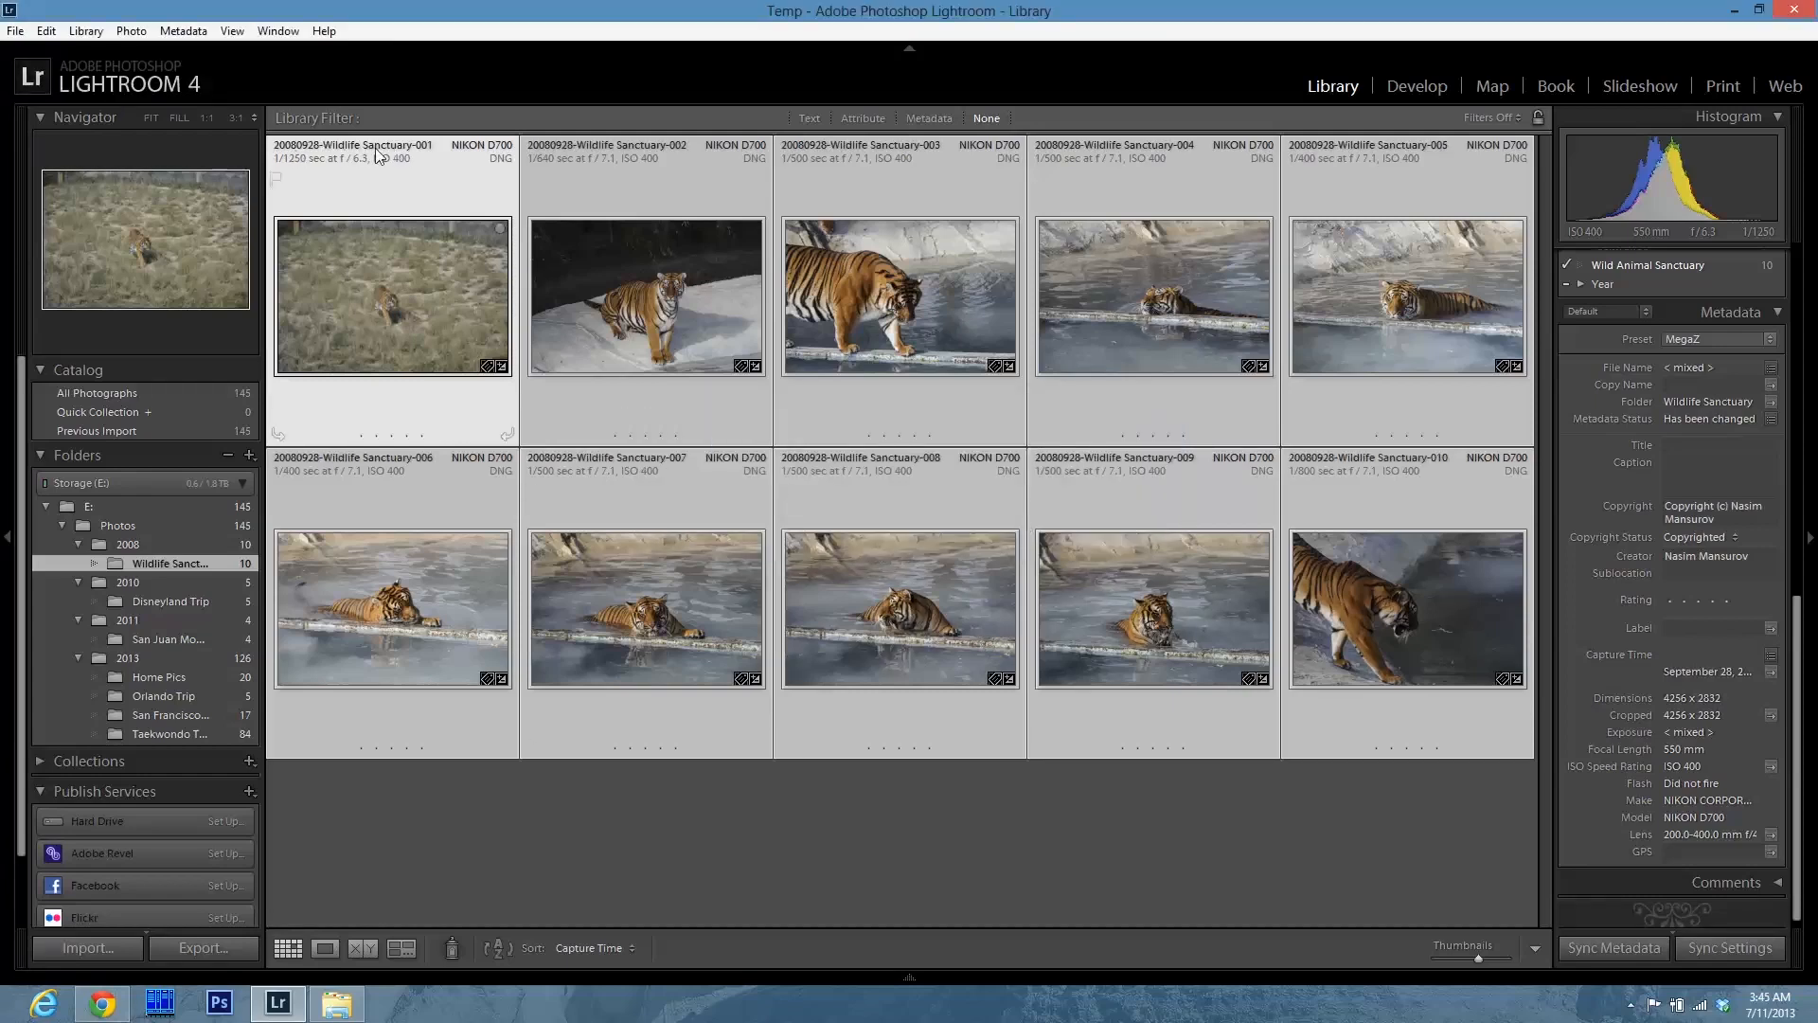
- Switch to File Explorer, check the renamed files in Wildlife Sanctuary inside Photos > 2008, and return to Lightroom
{"action": "left_click", "coordinate": [337, 1004]}
{"action": "left_click", "coordinate": [678, 528]}
{"action": "left_click", "coordinate": [668, 273]}
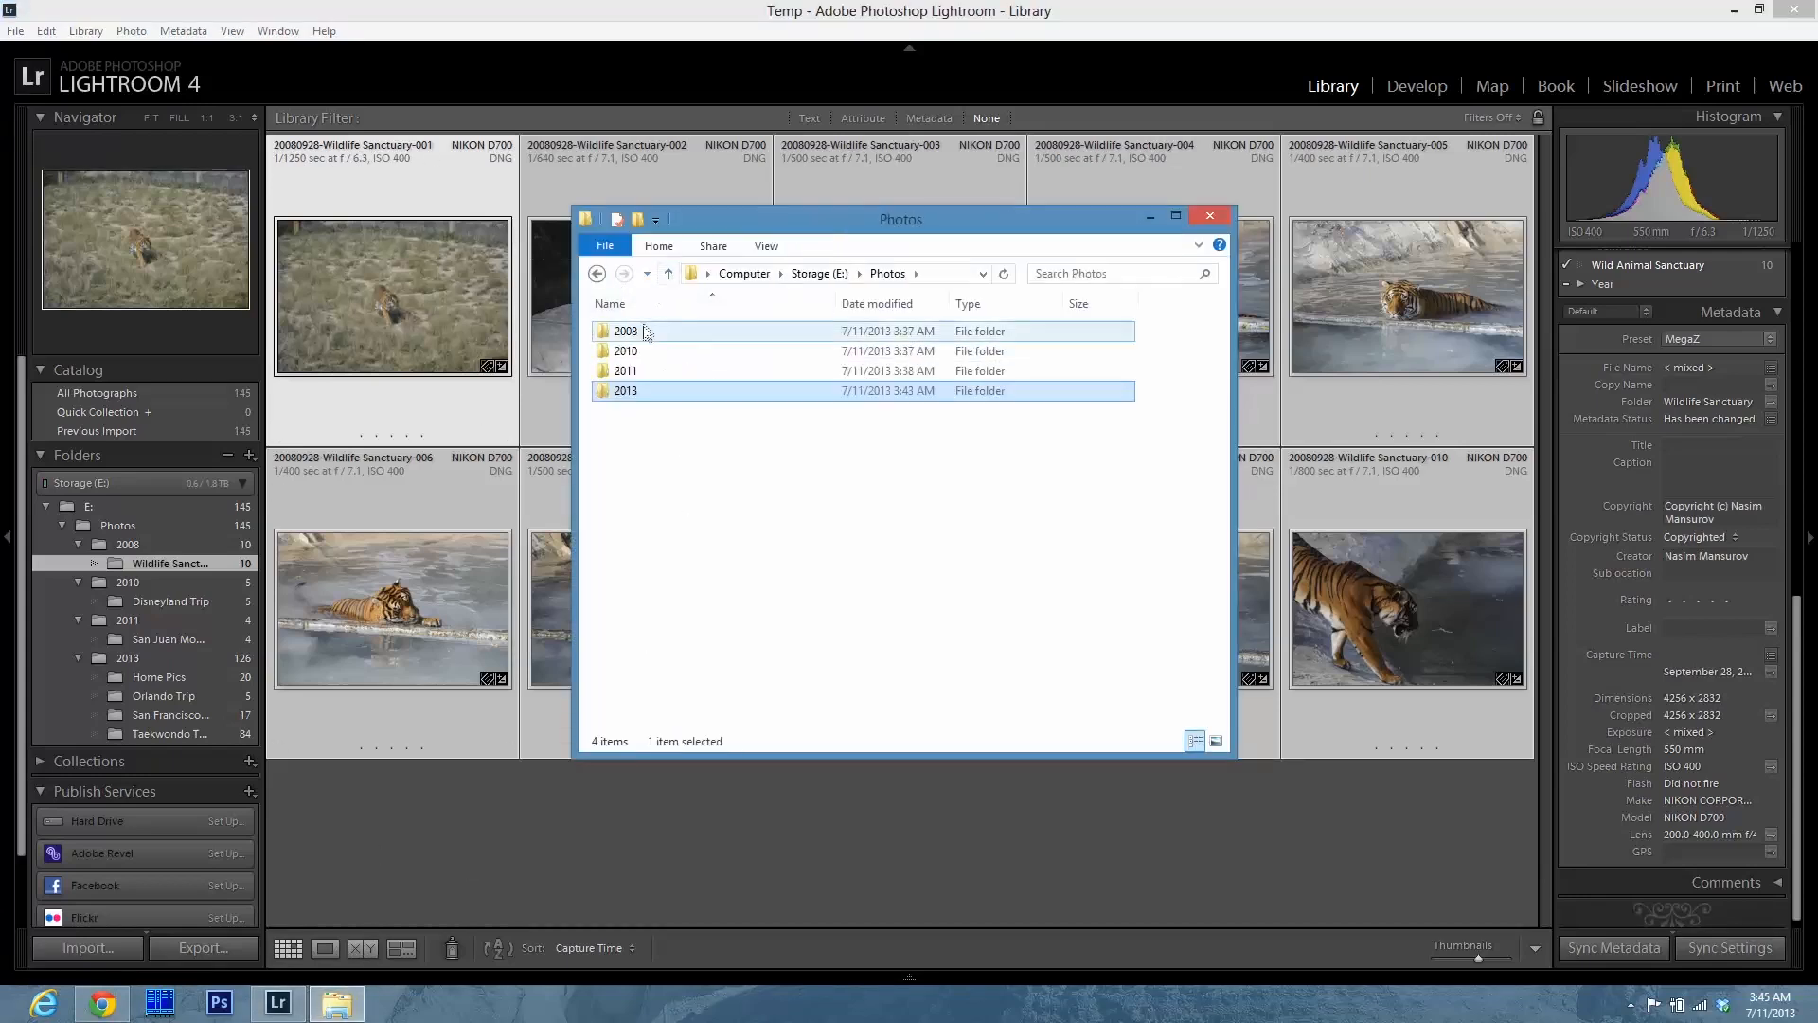
{"action": "double_click", "coordinate": [625, 330]}
{"action": "double_click", "coordinate": [642, 333]}
{"action": "left_click", "coordinate": [632, 307]}
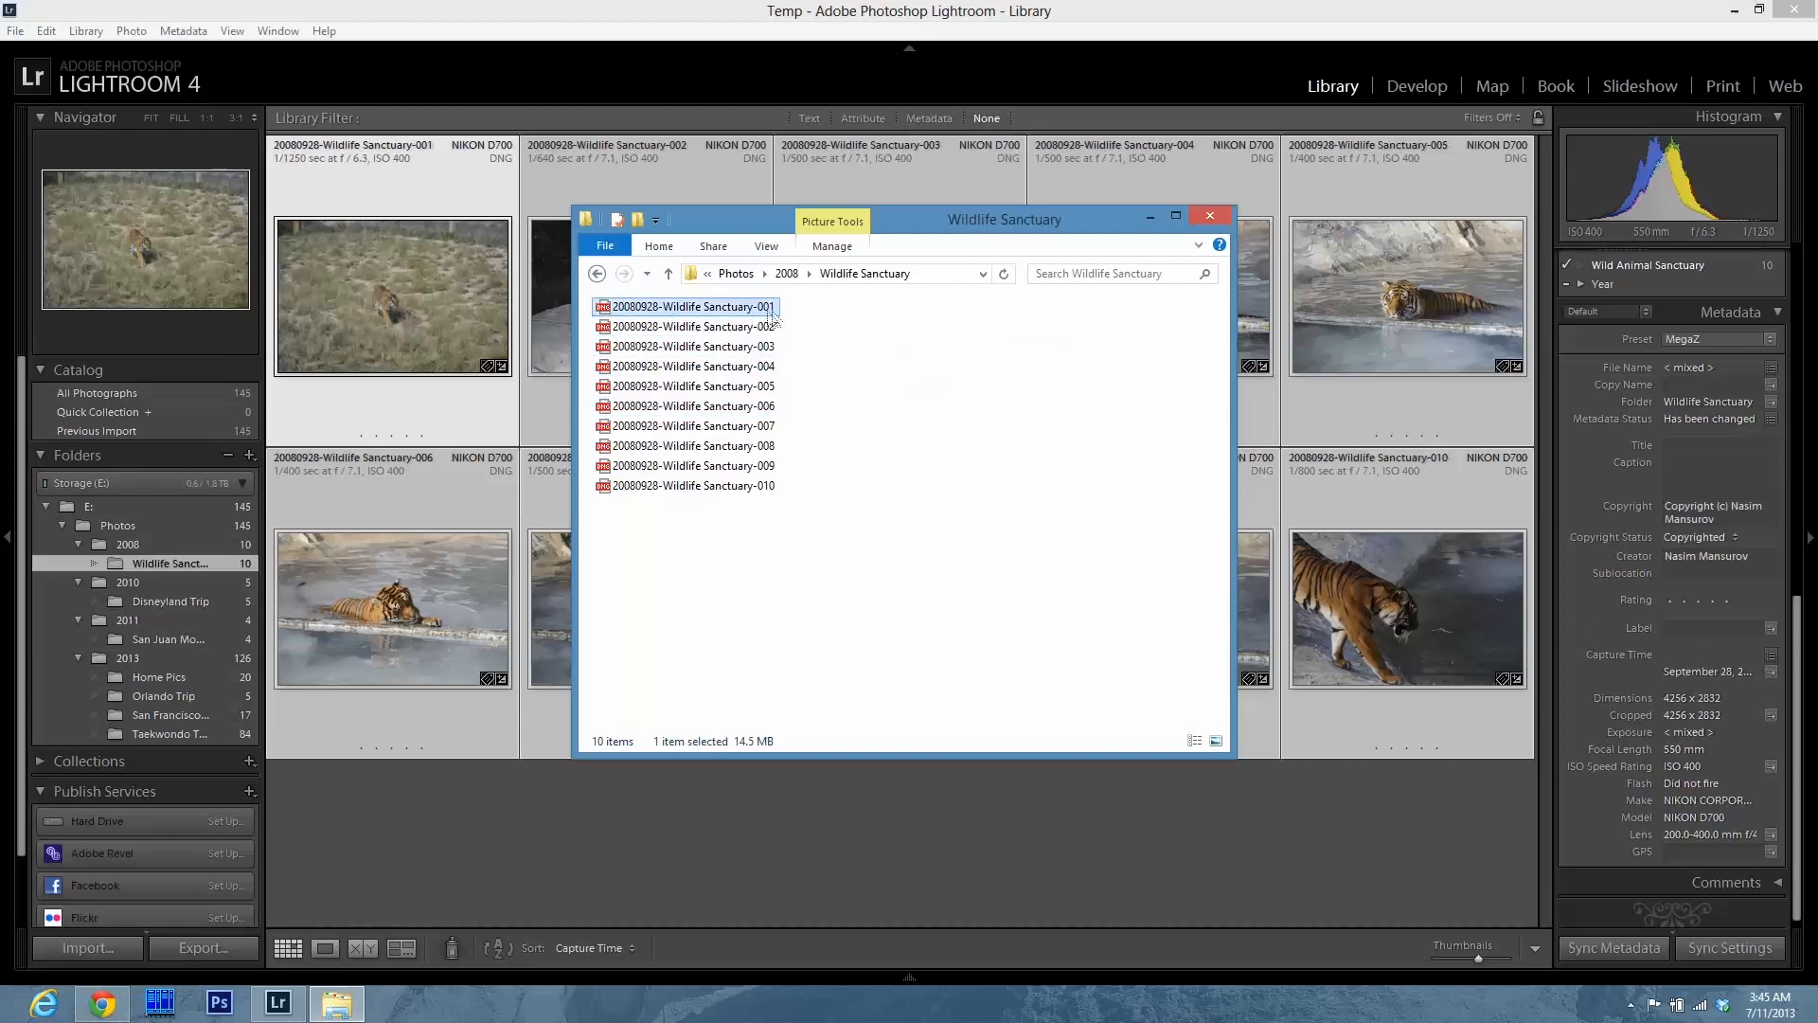
{"action": "left_click", "coordinate": [668, 274]}
{"action": "left_click", "coordinate": [816, 526]}
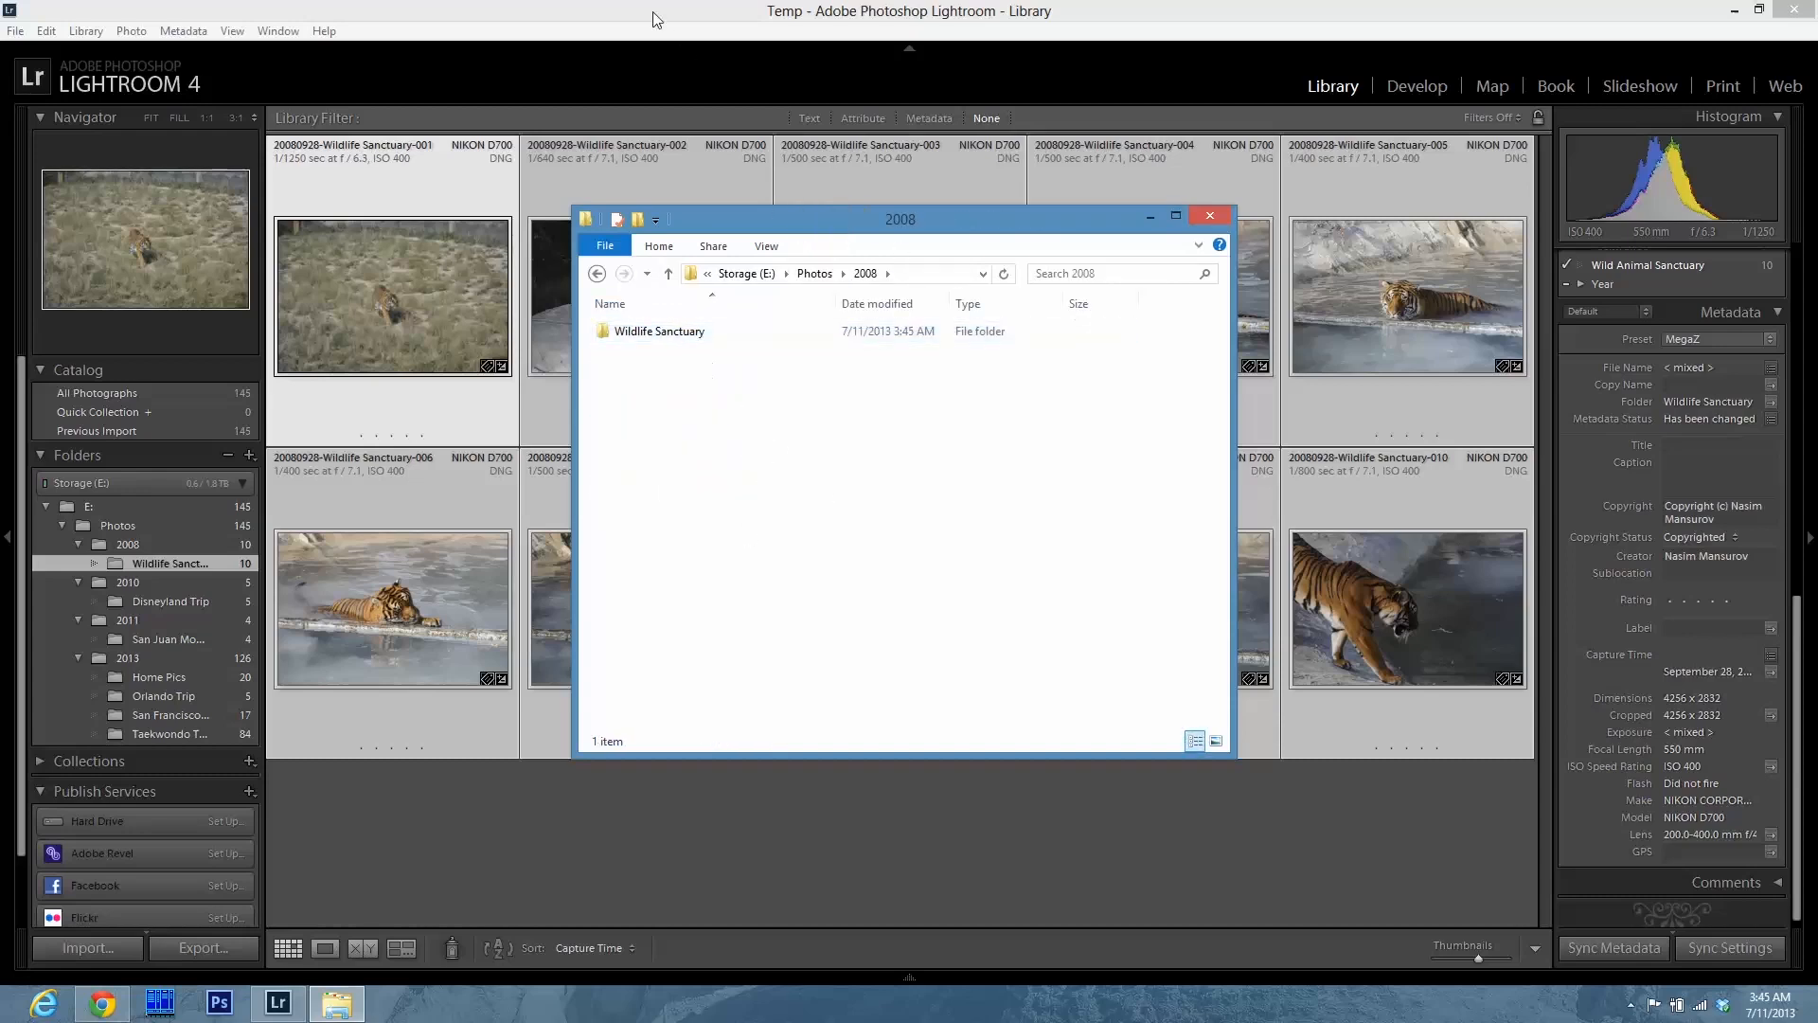
{"action": "left_click", "coordinate": [652, 11]}
{"action": "left_click", "coordinate": [816, 825]}
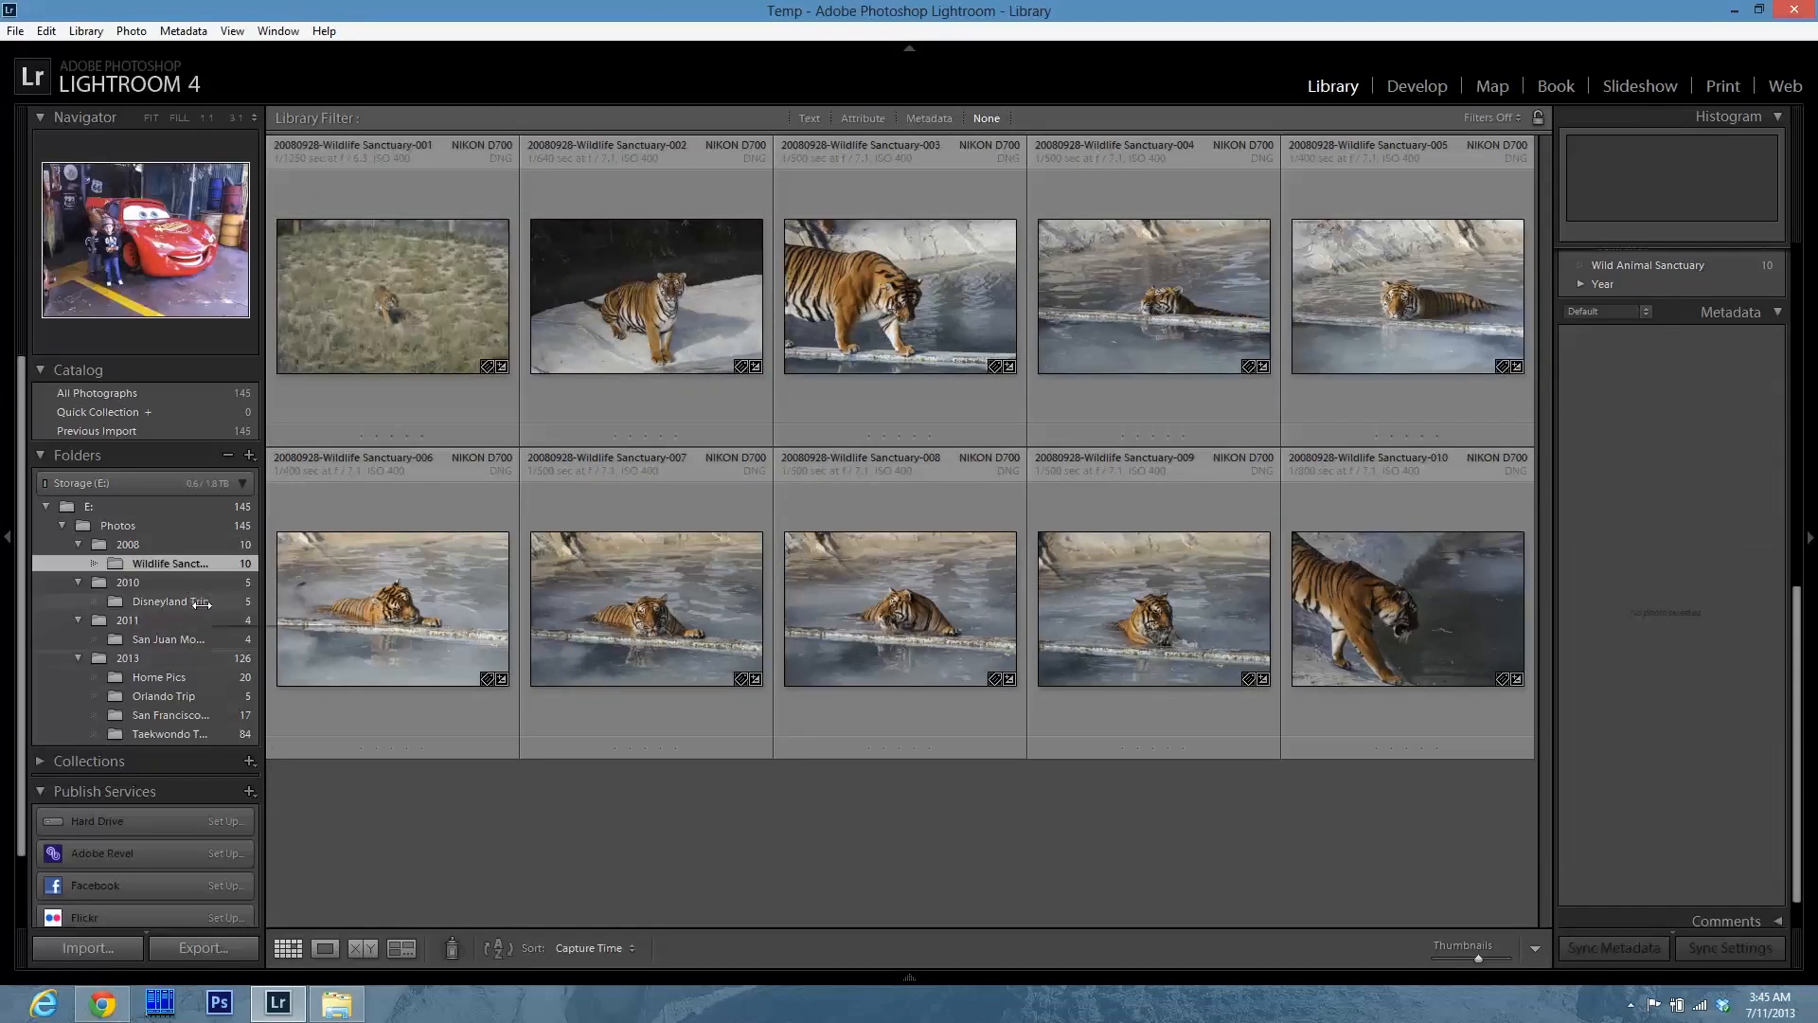
- Rename all photos in the 2013 Taekwondo Tournament folder using the MegaZ template with the custom text Taekwondo Tournament
{"action": "left_click", "coordinate": [189, 735]}
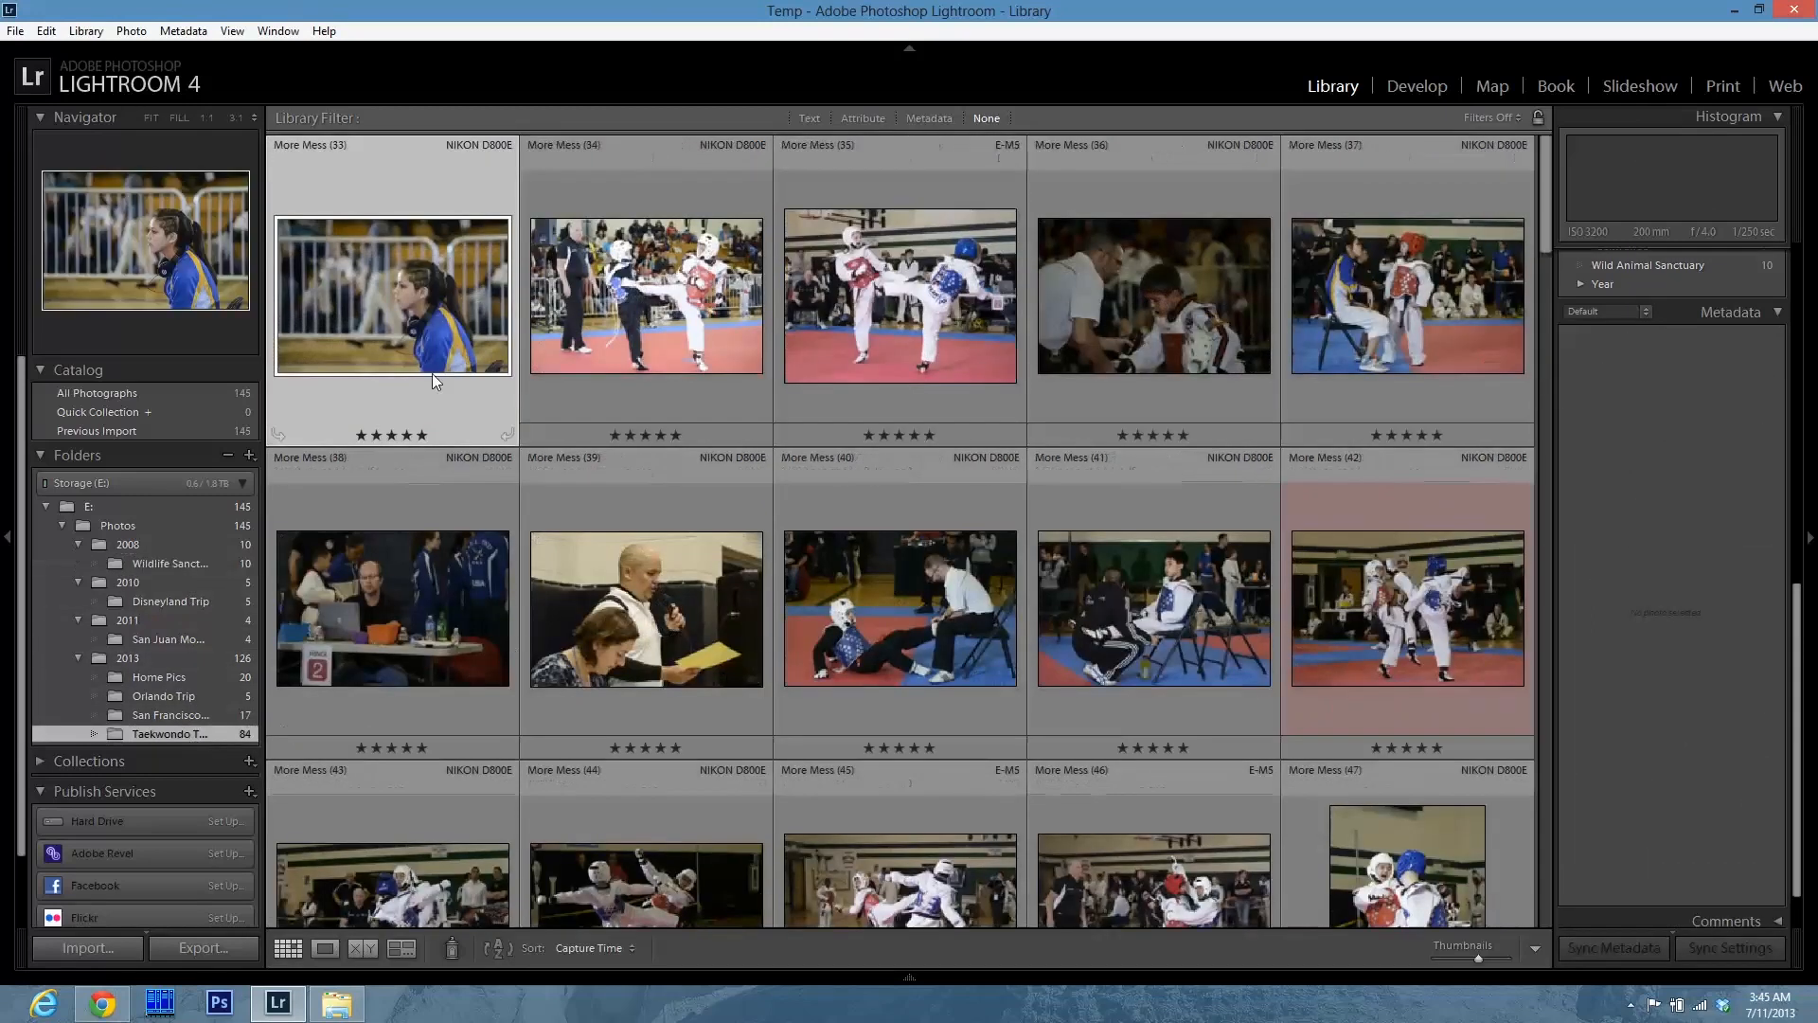
{"action": "key", "text": "ctrl+a"}
{"action": "key", "text": "F2"}
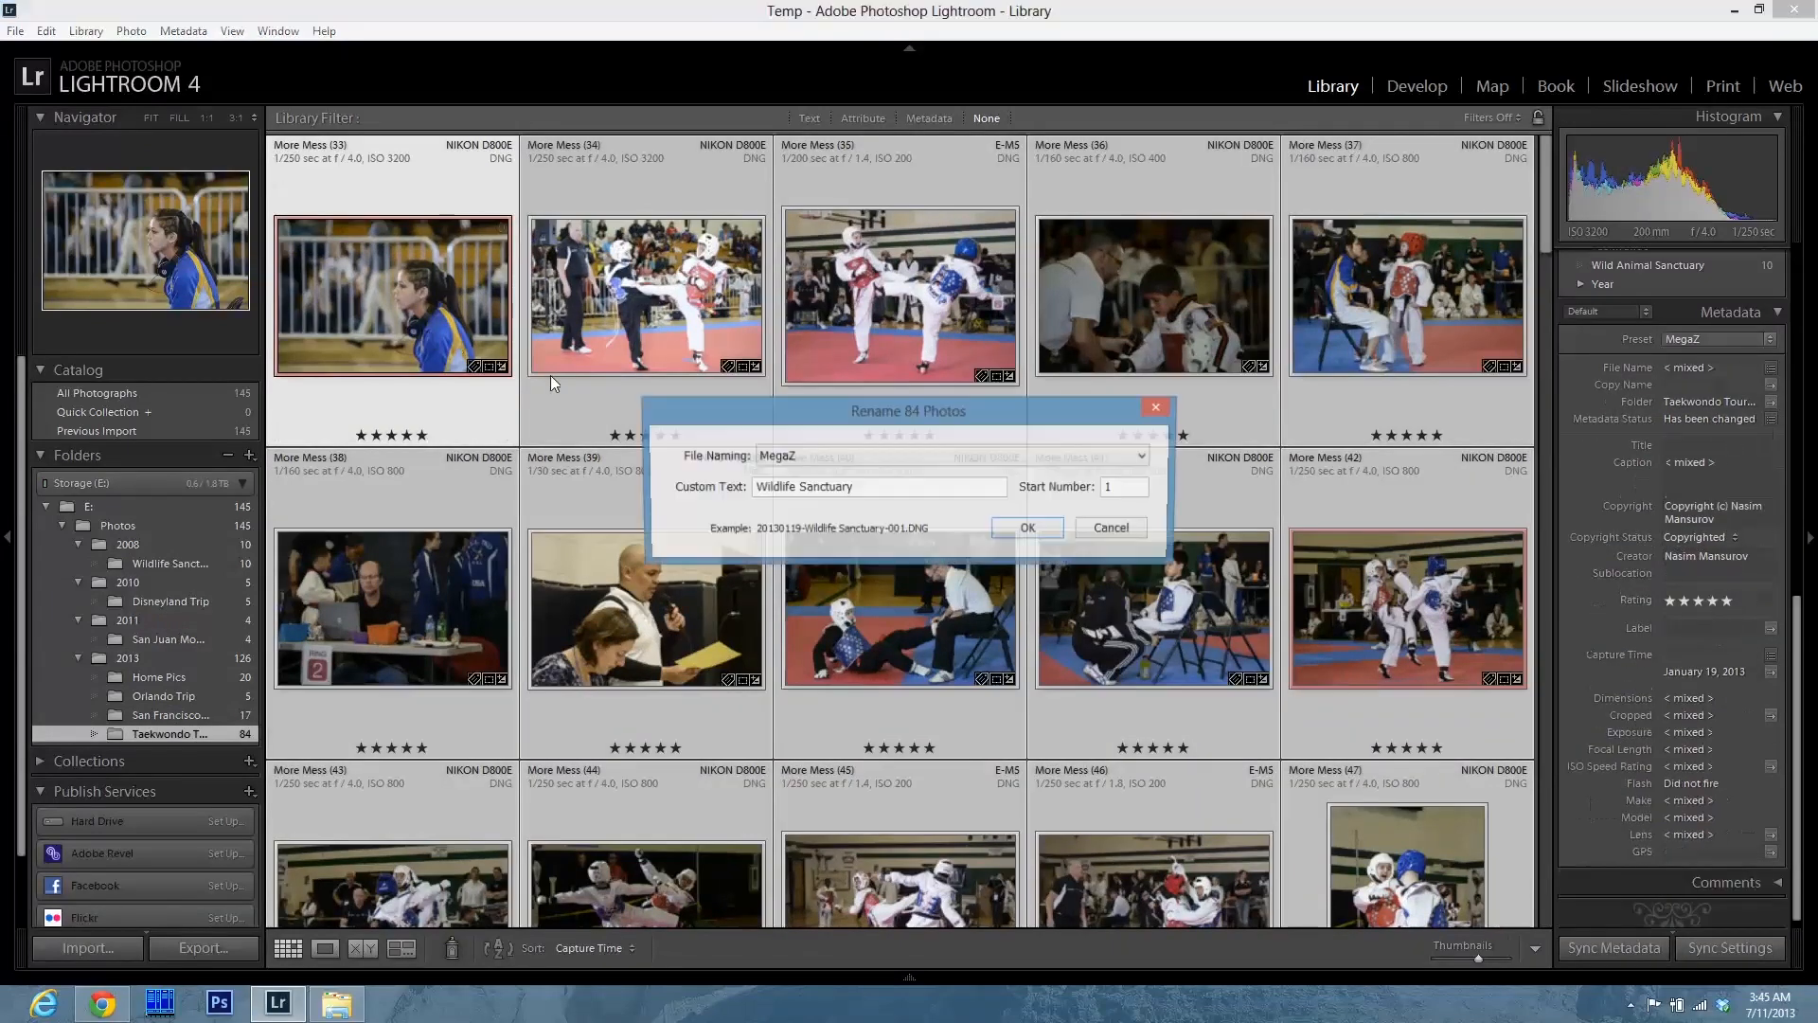
{"action": "key", "text": "Tab"}
{"action": "type", "text": "Taekwondo "}
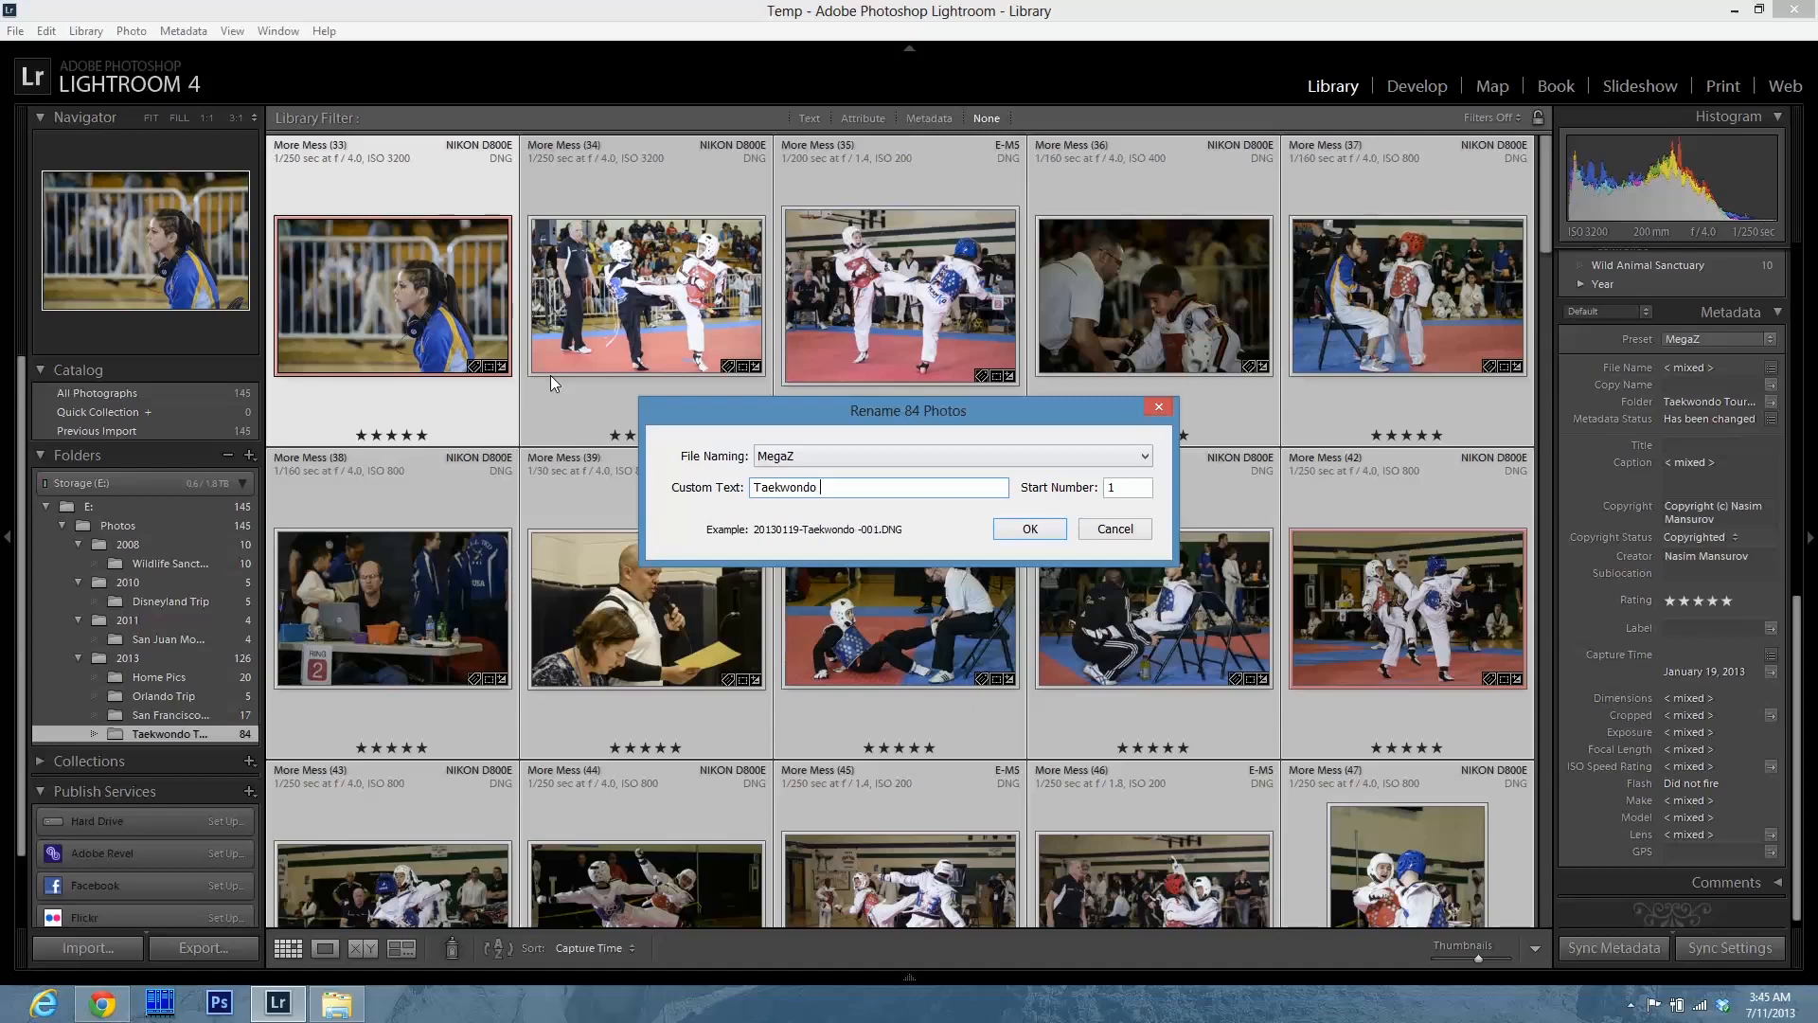
{"action": "type", "text": "Tournament"}
{"action": "left_click", "coordinate": [1030, 532]}
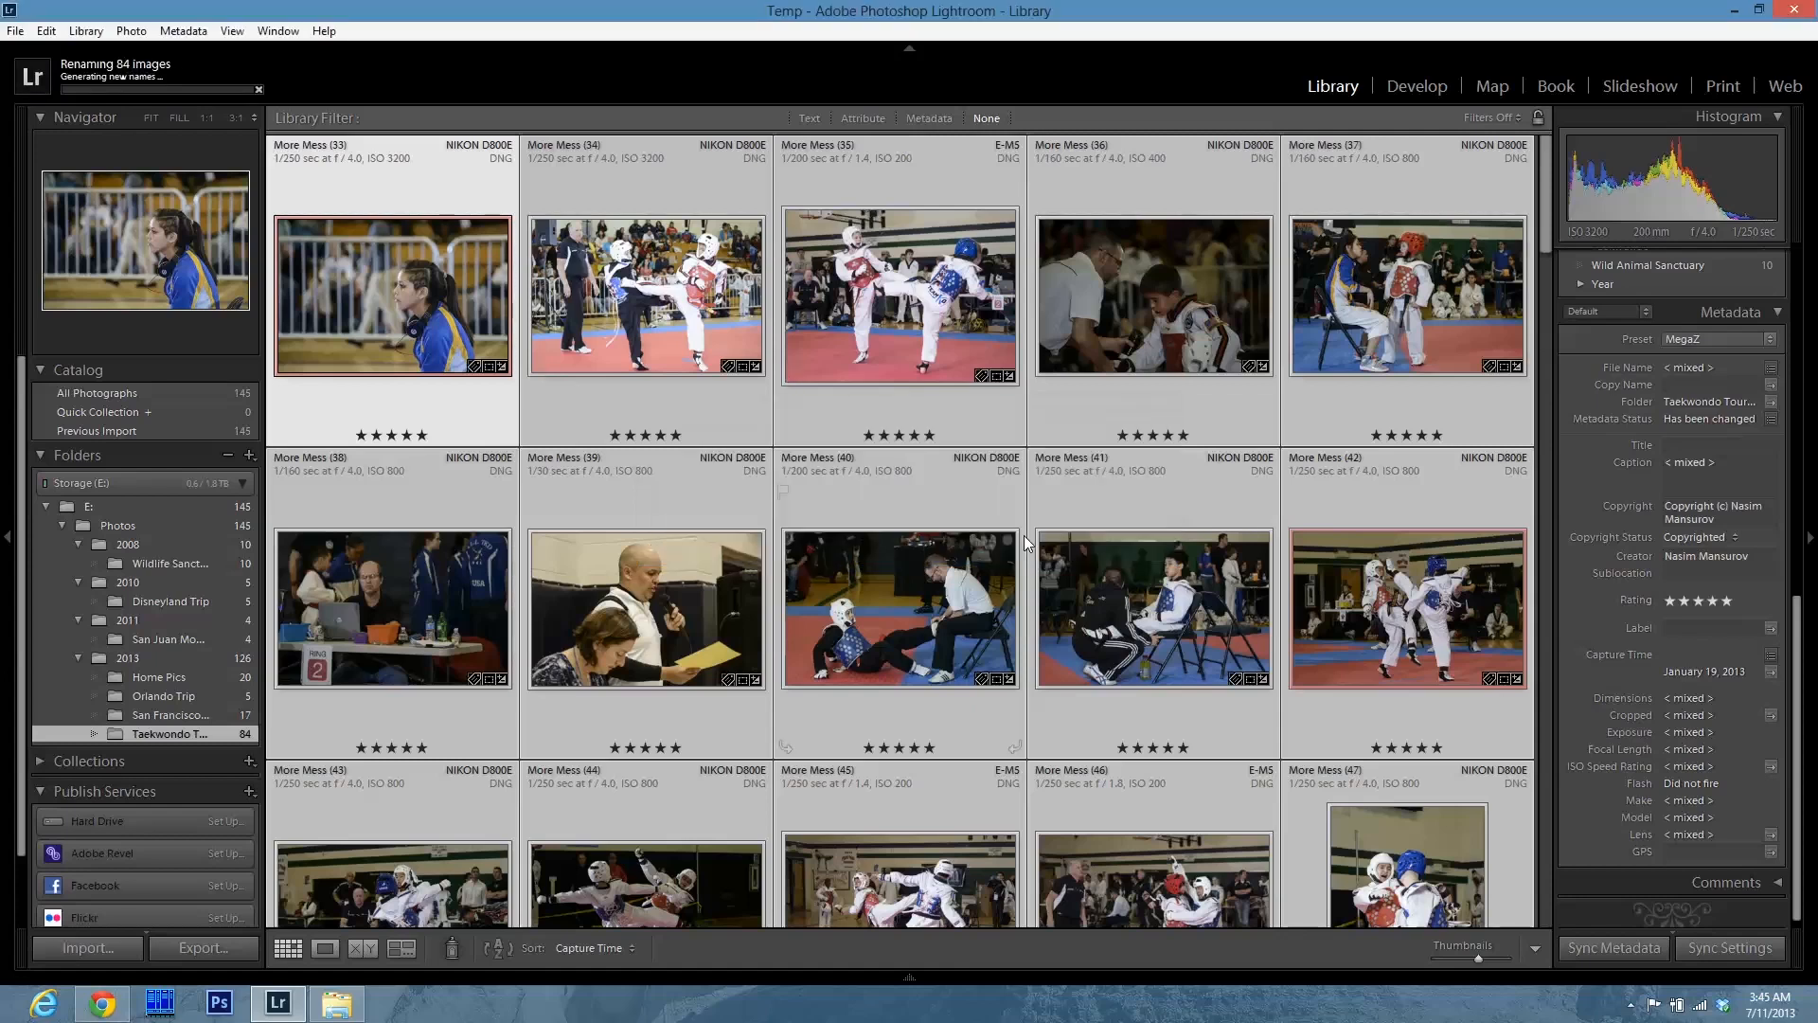
- Switch to File Explorer, check the renamed files in Taekwondo Tournament inside Photos > 2013, and return to Lightroom
{"action": "left_click", "coordinate": [339, 1005]}
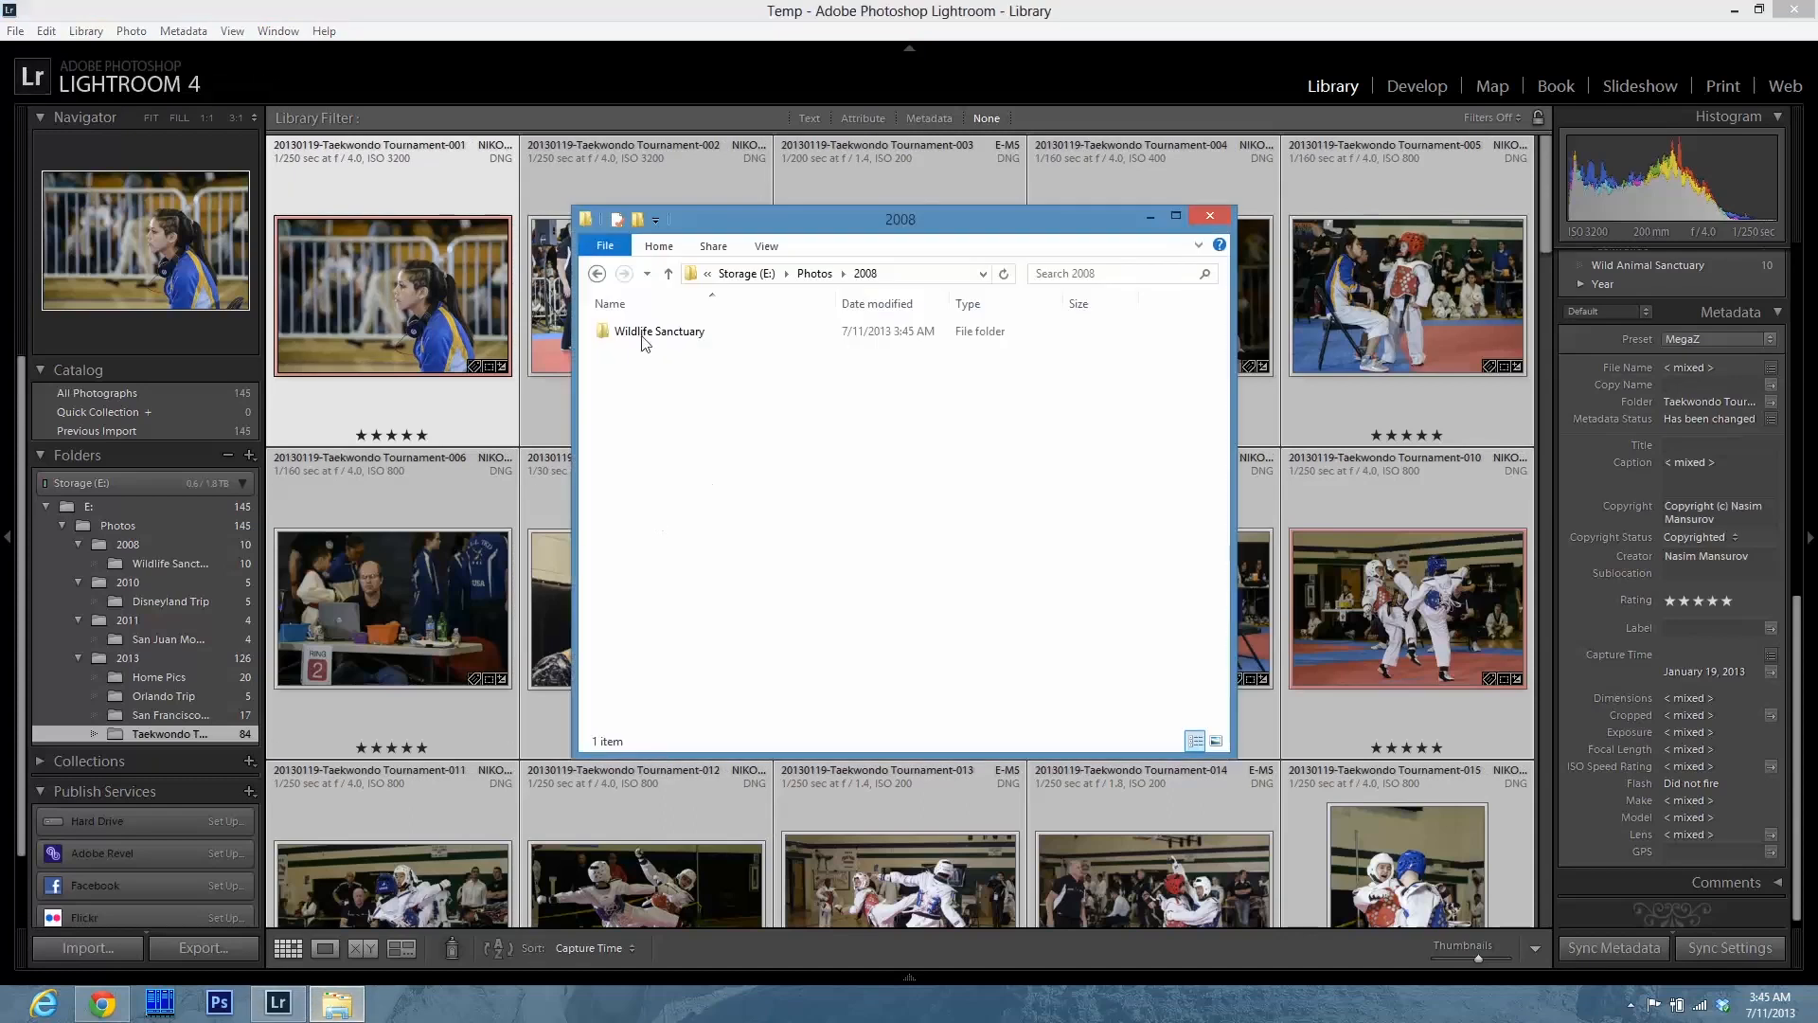
{"action": "left_click", "coordinate": [670, 276]}
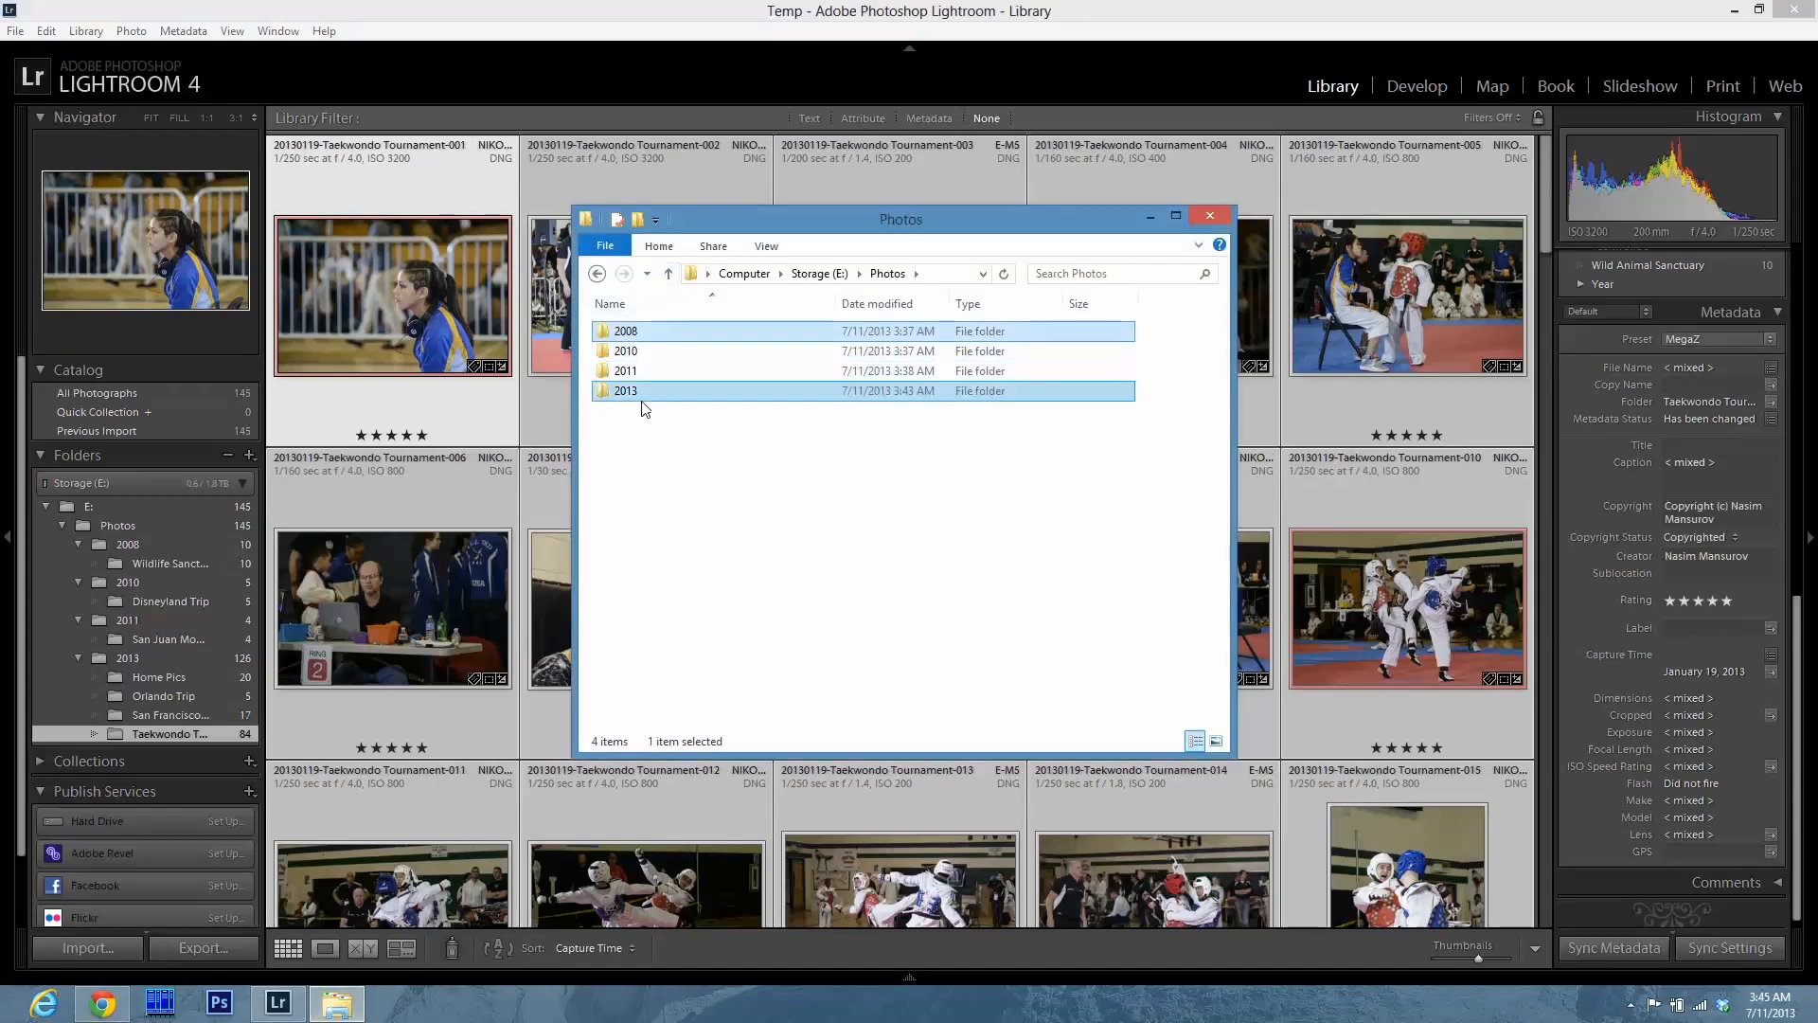
{"action": "double_click", "coordinate": [663, 391]}
{"action": "double_click", "coordinate": [666, 393]}
{"action": "left_click", "coordinate": [670, 427]}
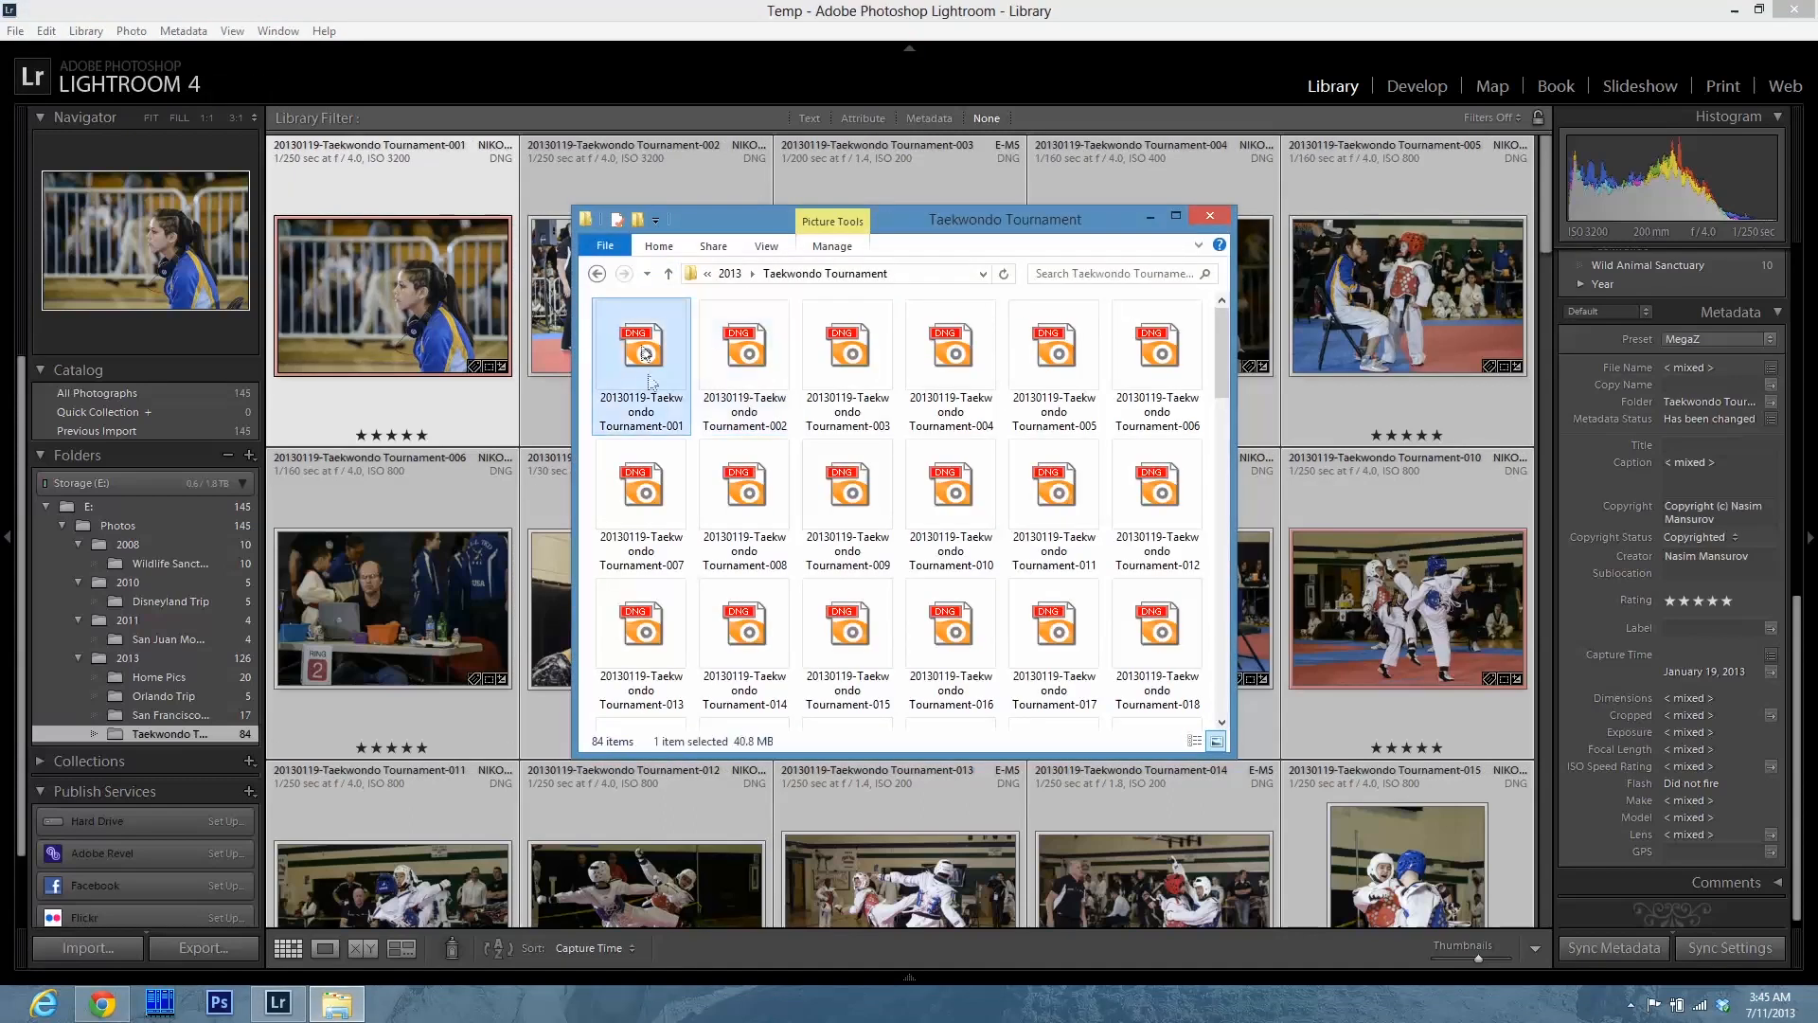
{"action": "scroll", "coordinate": [1049, 439], "scroll_direction": "down", "scroll_amount": 10}
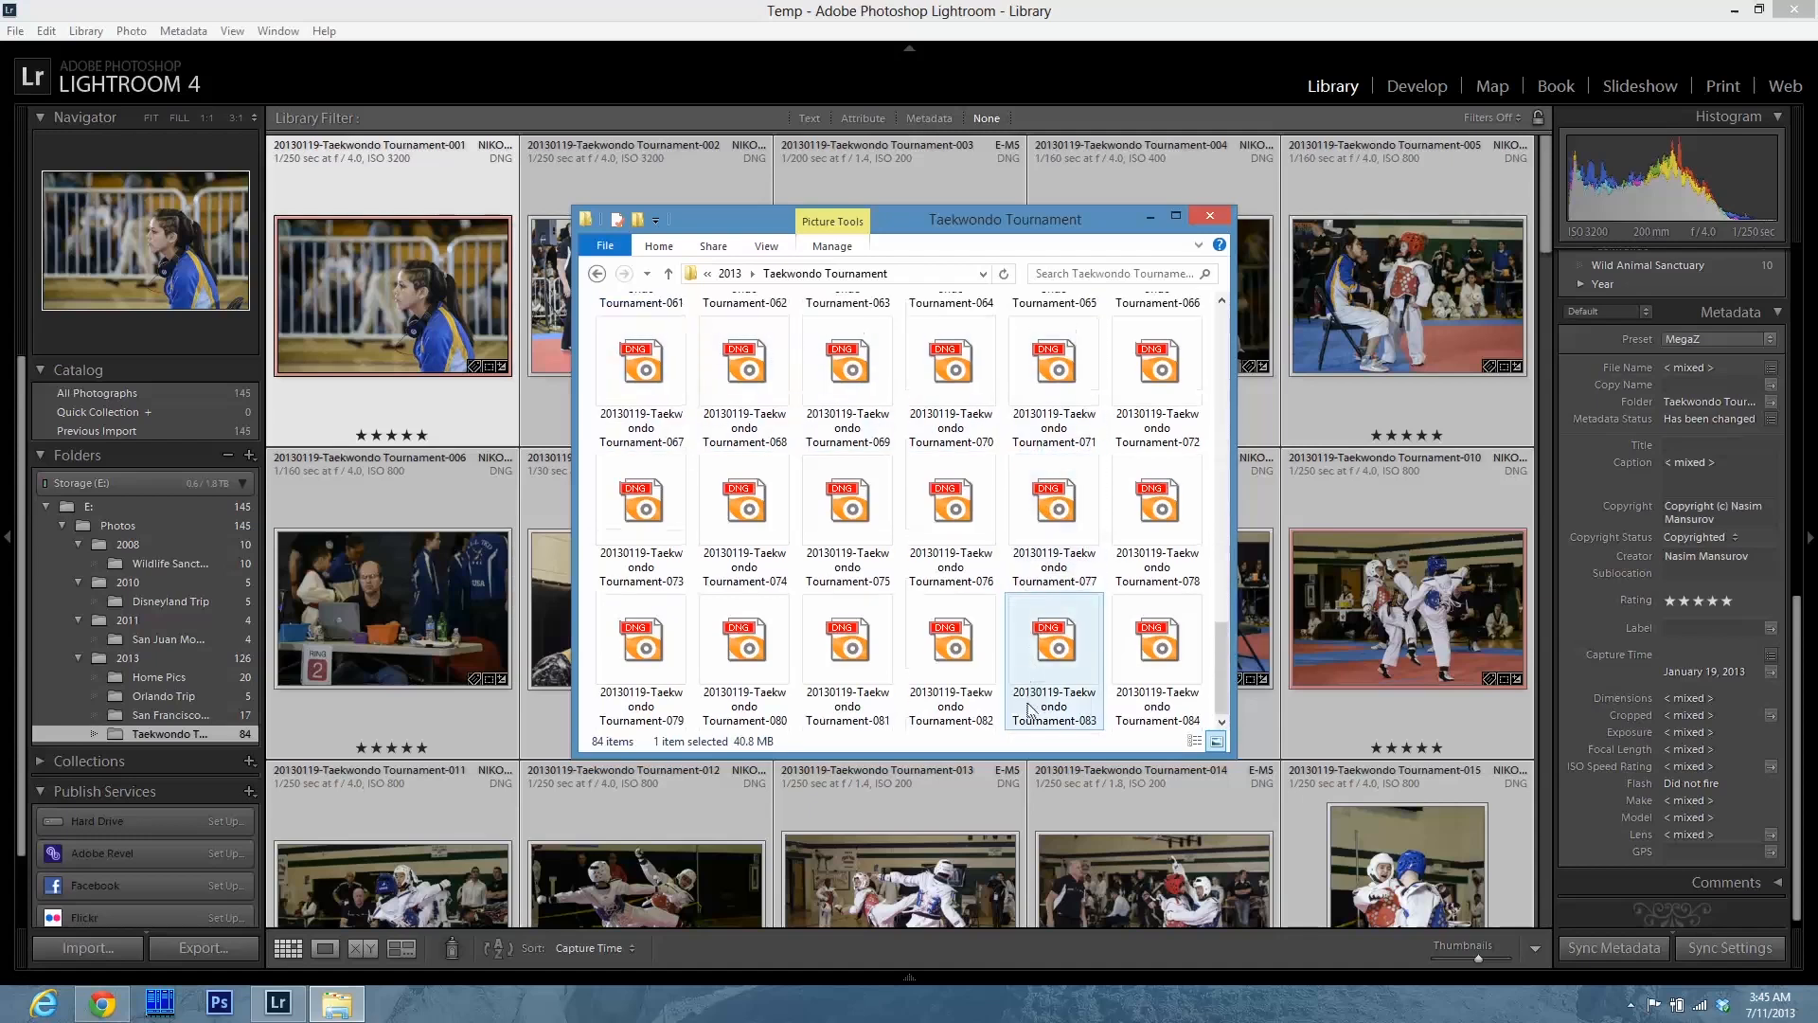
{"action": "left_click", "coordinate": [714, 19]}
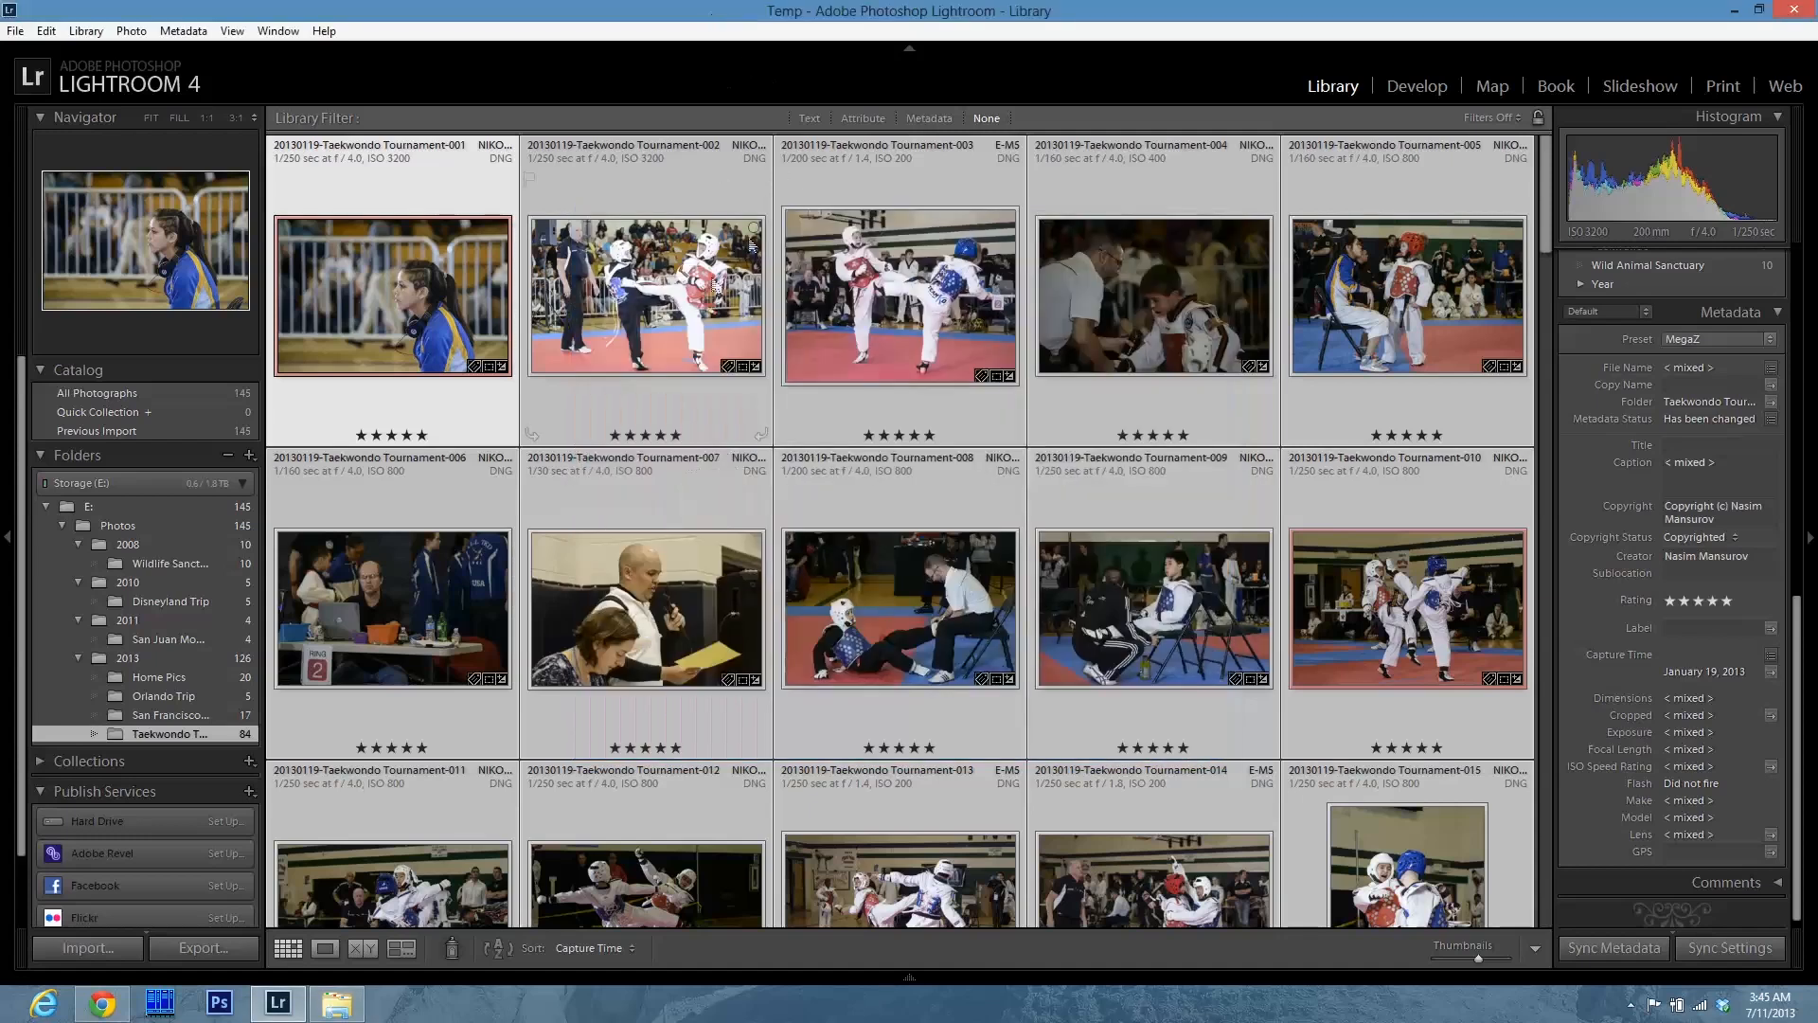
- Examine the San Francisco Trip photos through the metadata filter, including its date breakdown and the criteria available for the Label column
{"action": "left_click", "coordinate": [201, 712]}
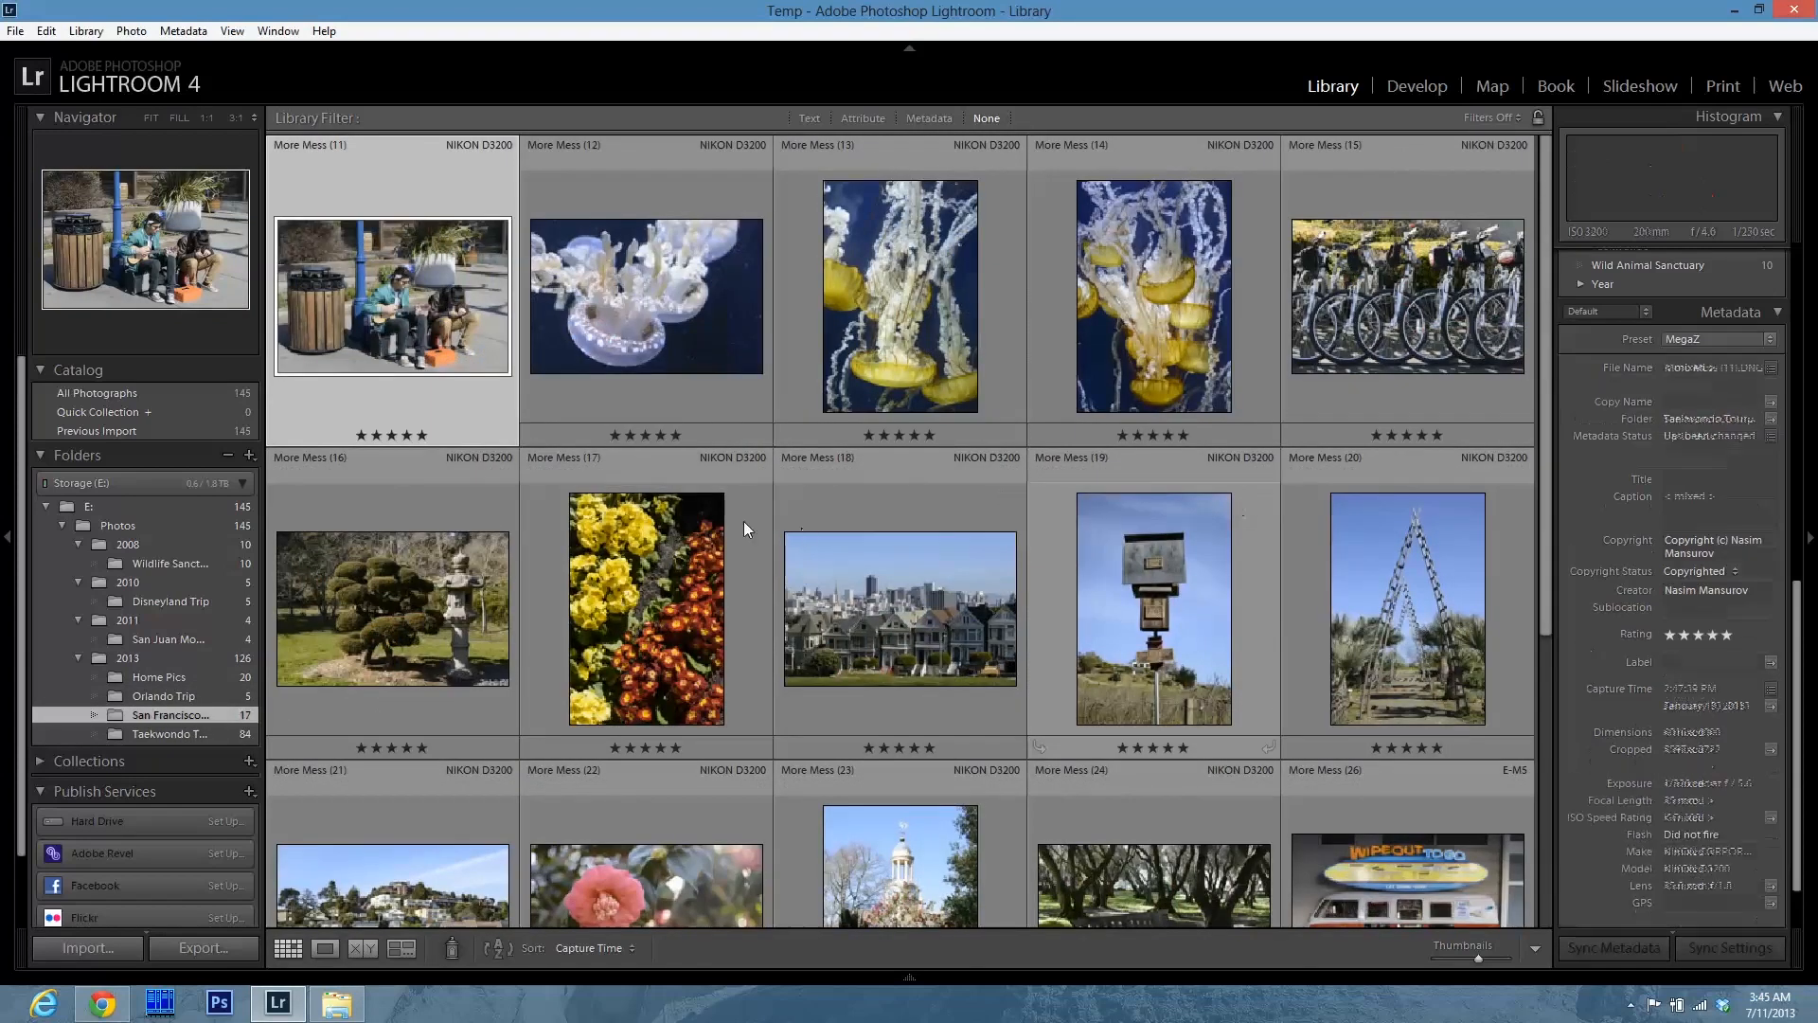
{"action": "left_click", "coordinate": [930, 120]}
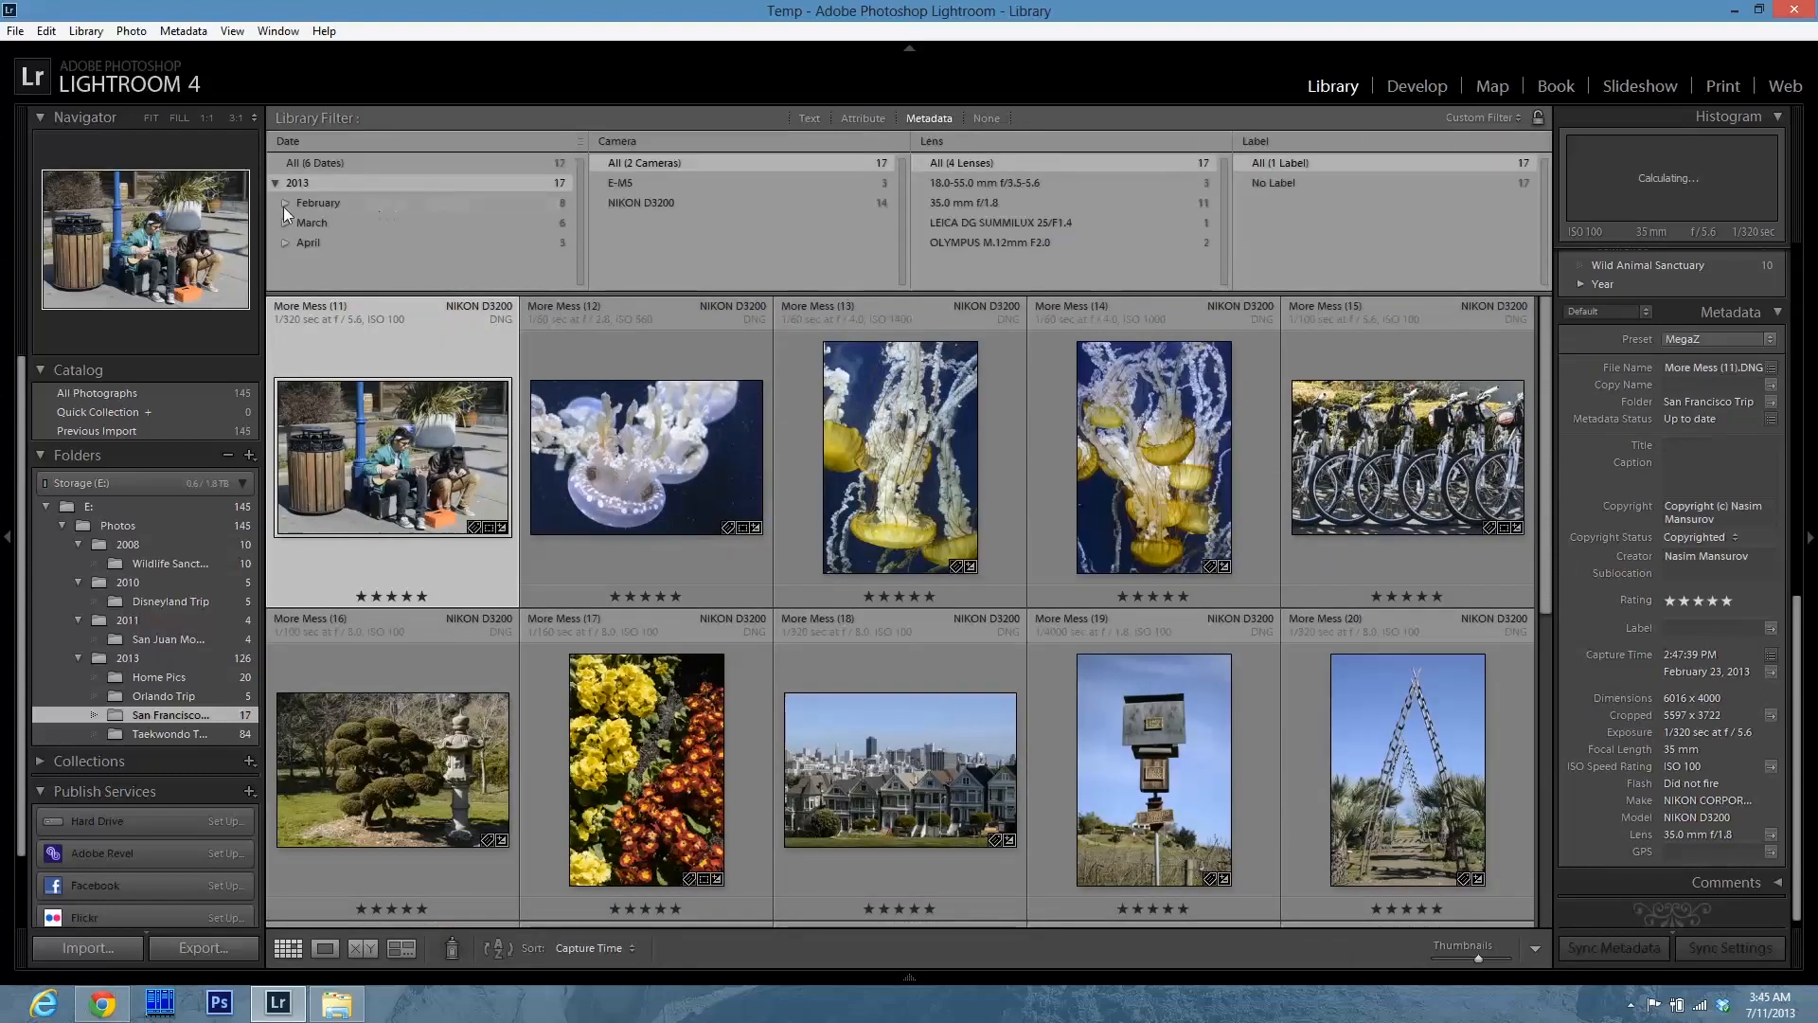
{"action": "left_click", "coordinate": [286, 204]}
{"action": "left_click", "coordinate": [286, 203]}
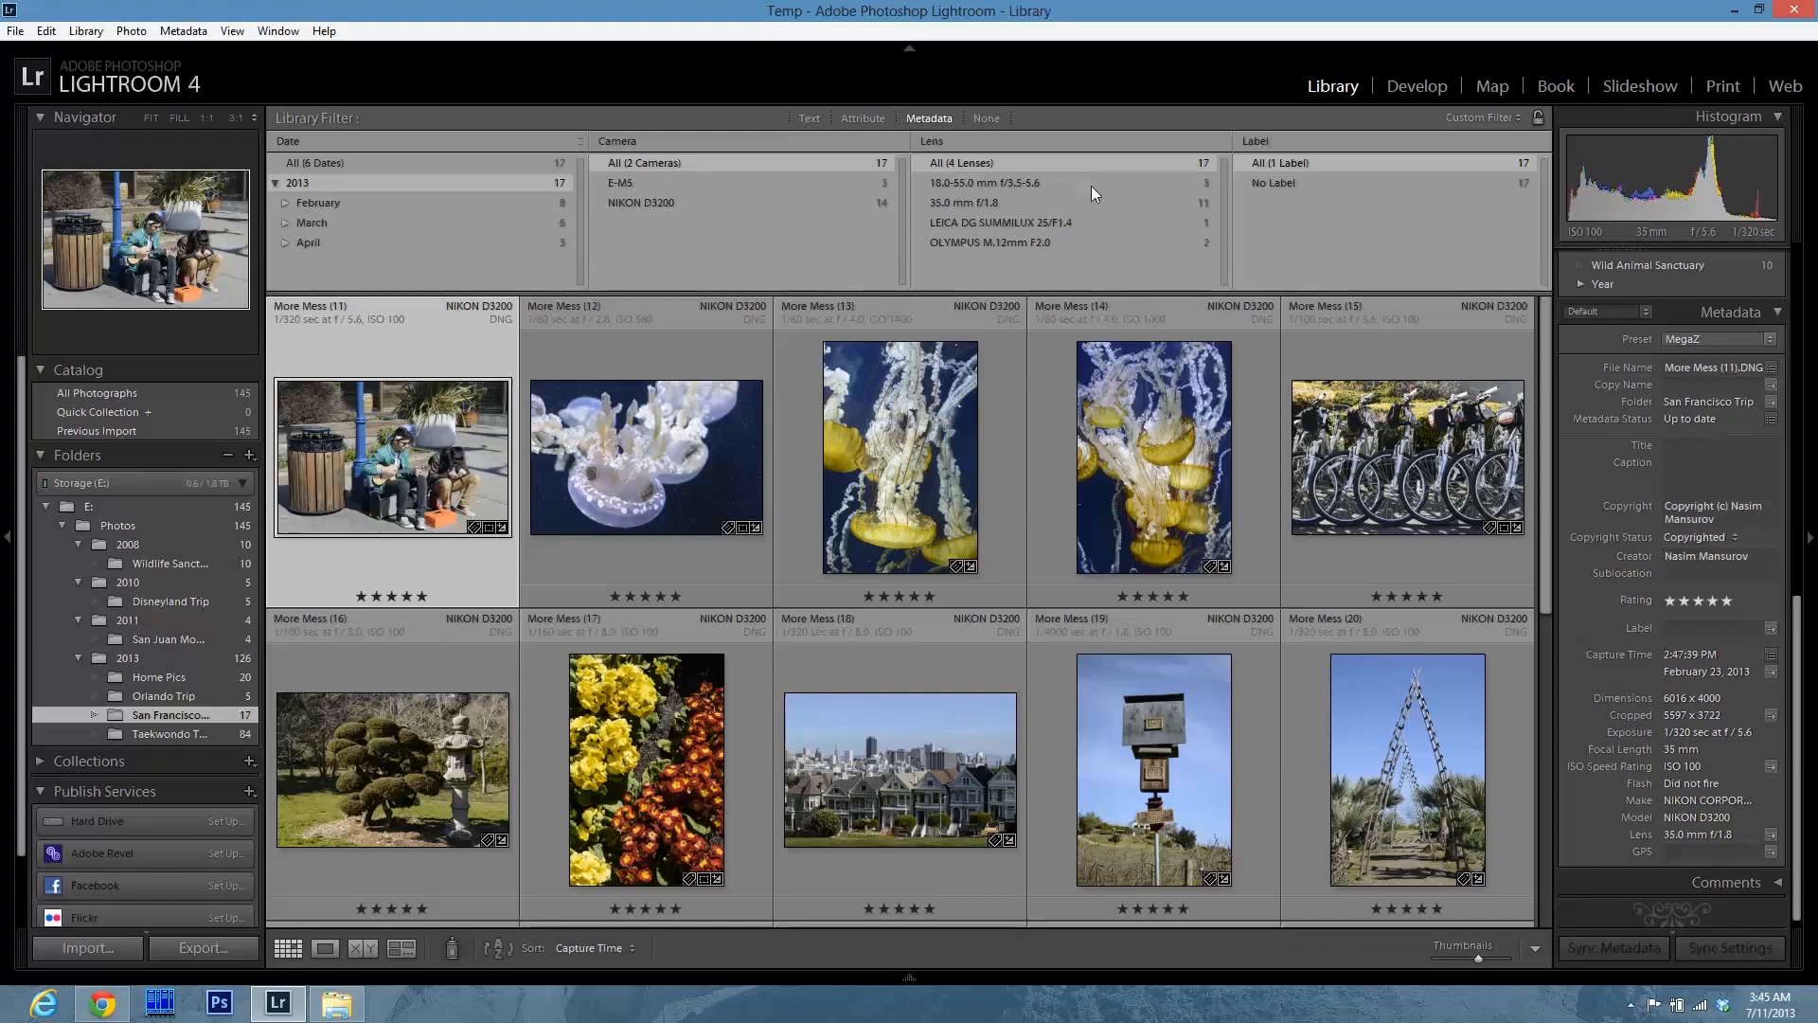
{"action": "left_click", "coordinate": [1281, 146]}
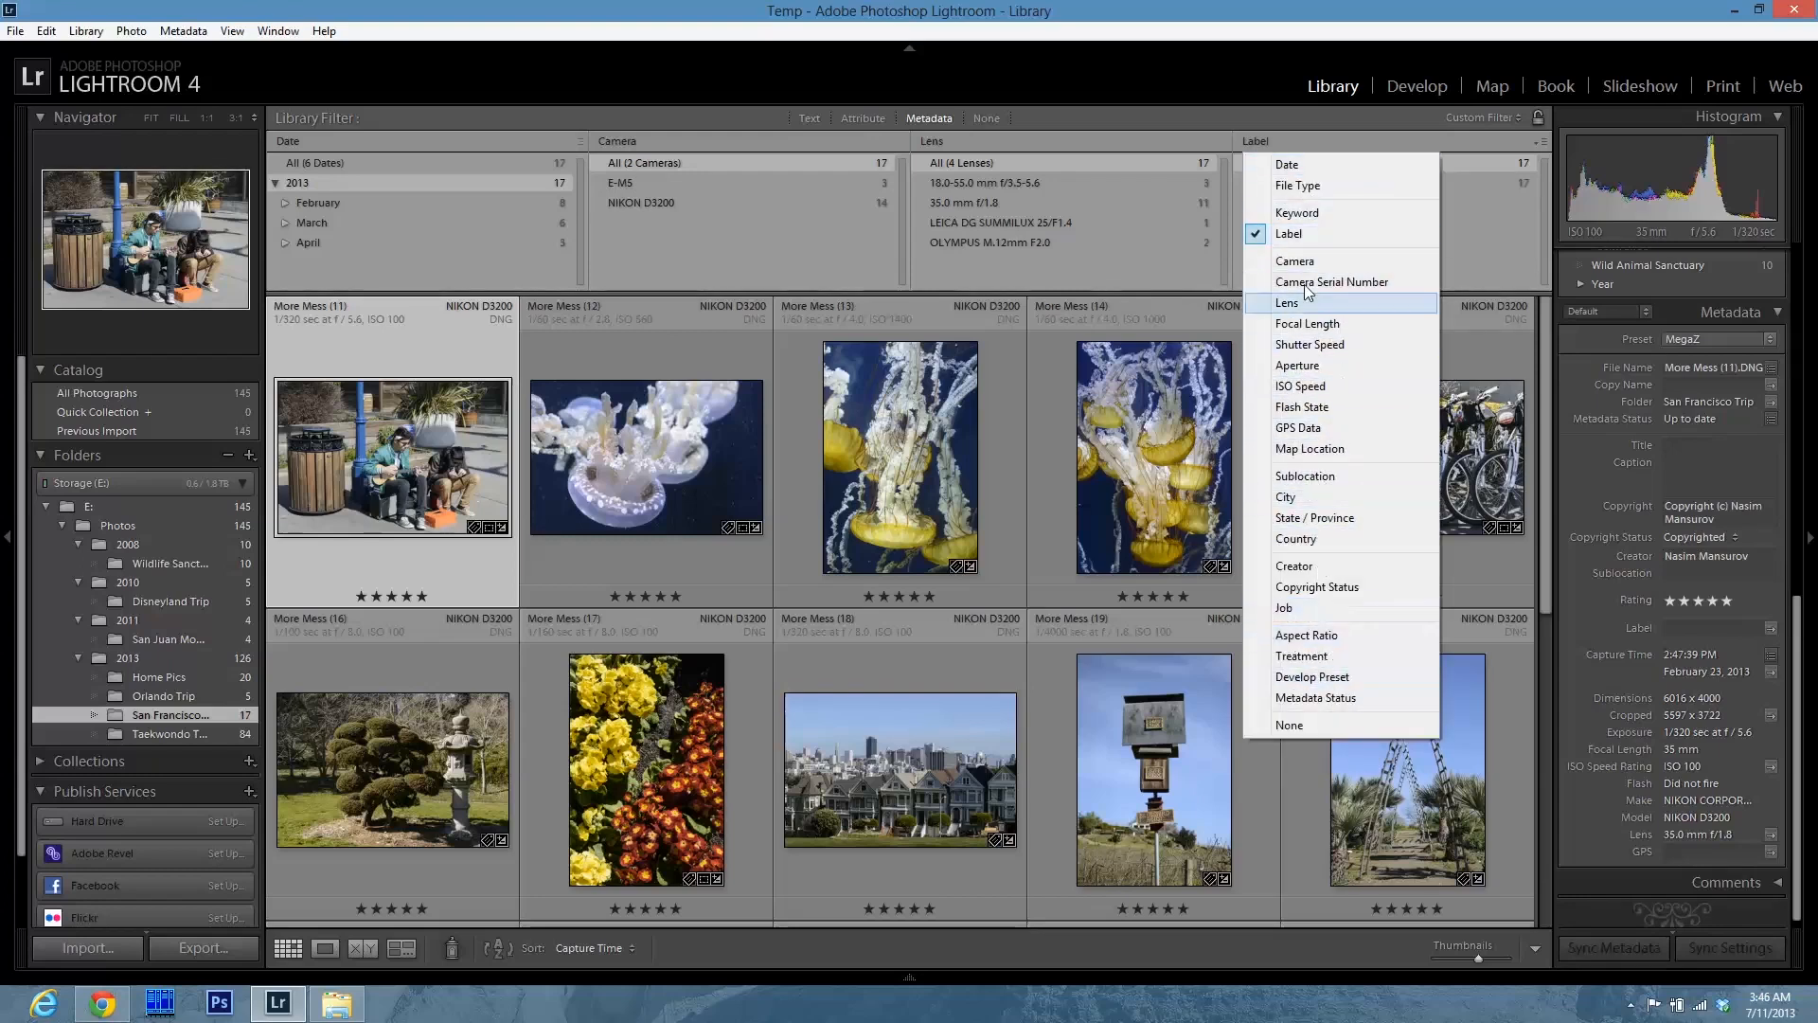
{"action": "left_click", "coordinate": [634, 9]}
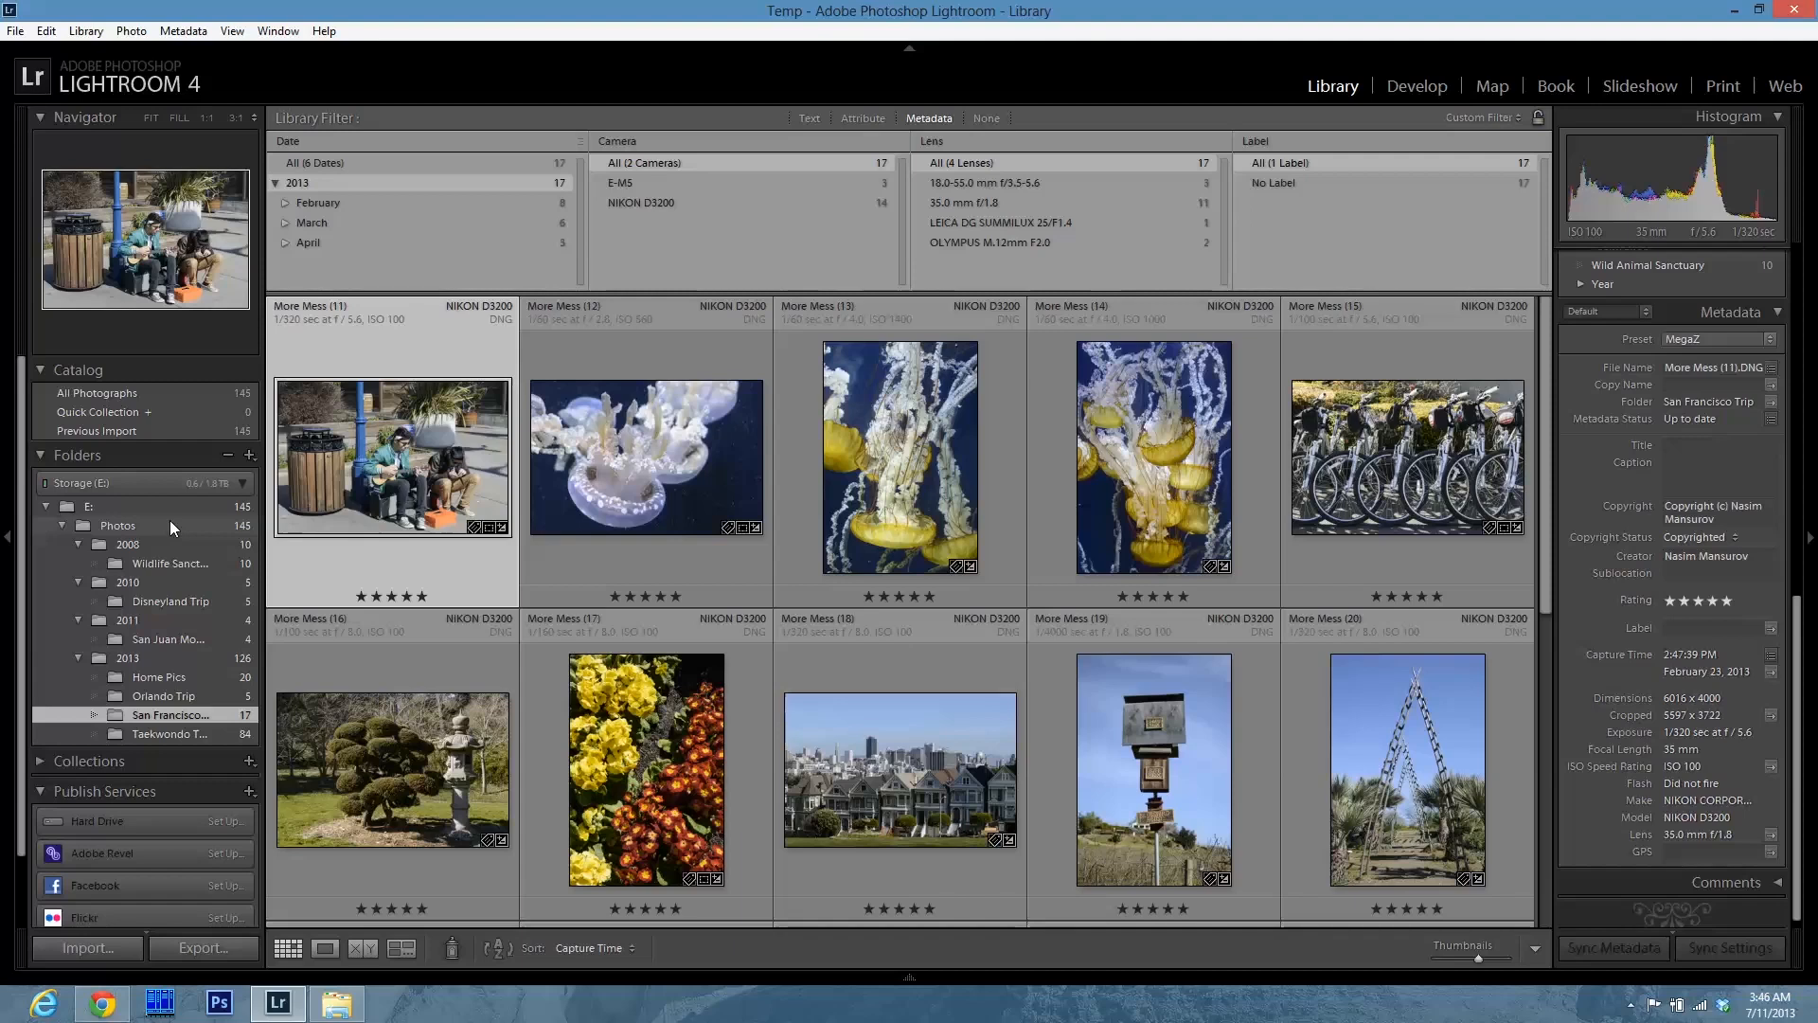
- Display all photos under the Photos folder, collapse and expand its folder tree, and look through the thumbnails
{"action": "left_click", "coordinate": [62, 526]}
{"action": "left_click", "coordinate": [107, 526]}
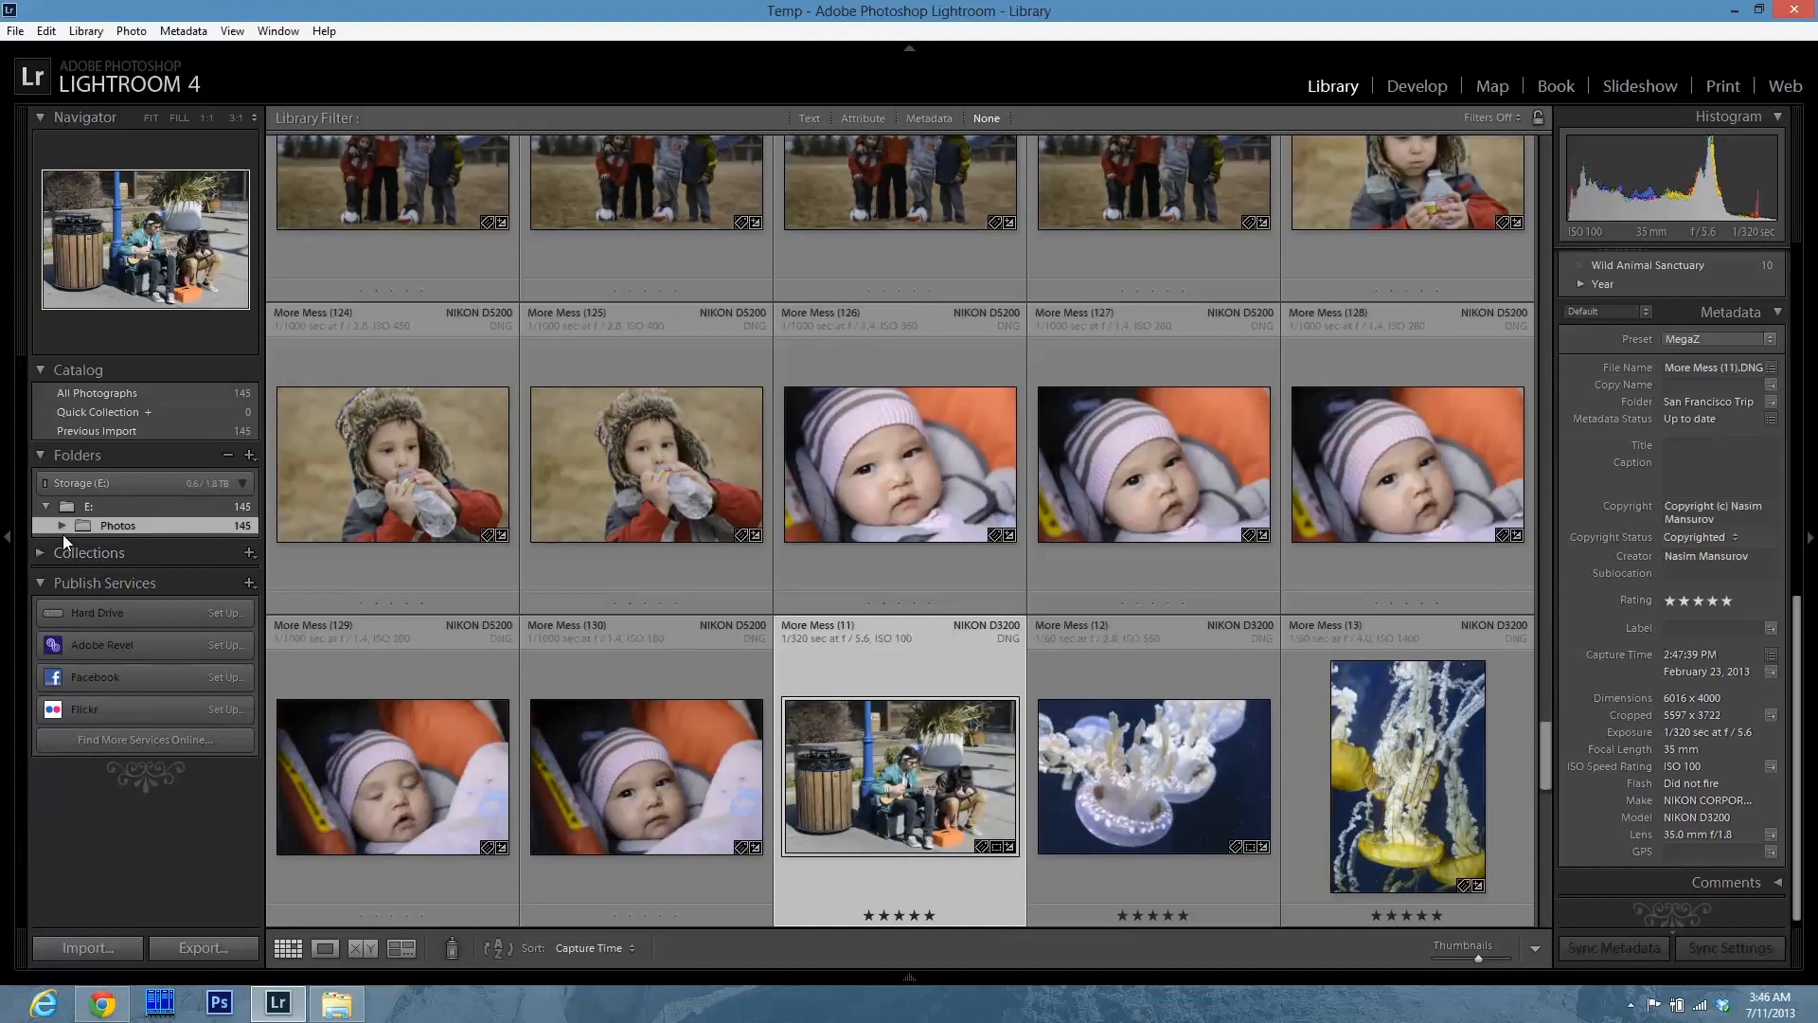
{"action": "left_click", "coordinate": [62, 527]}
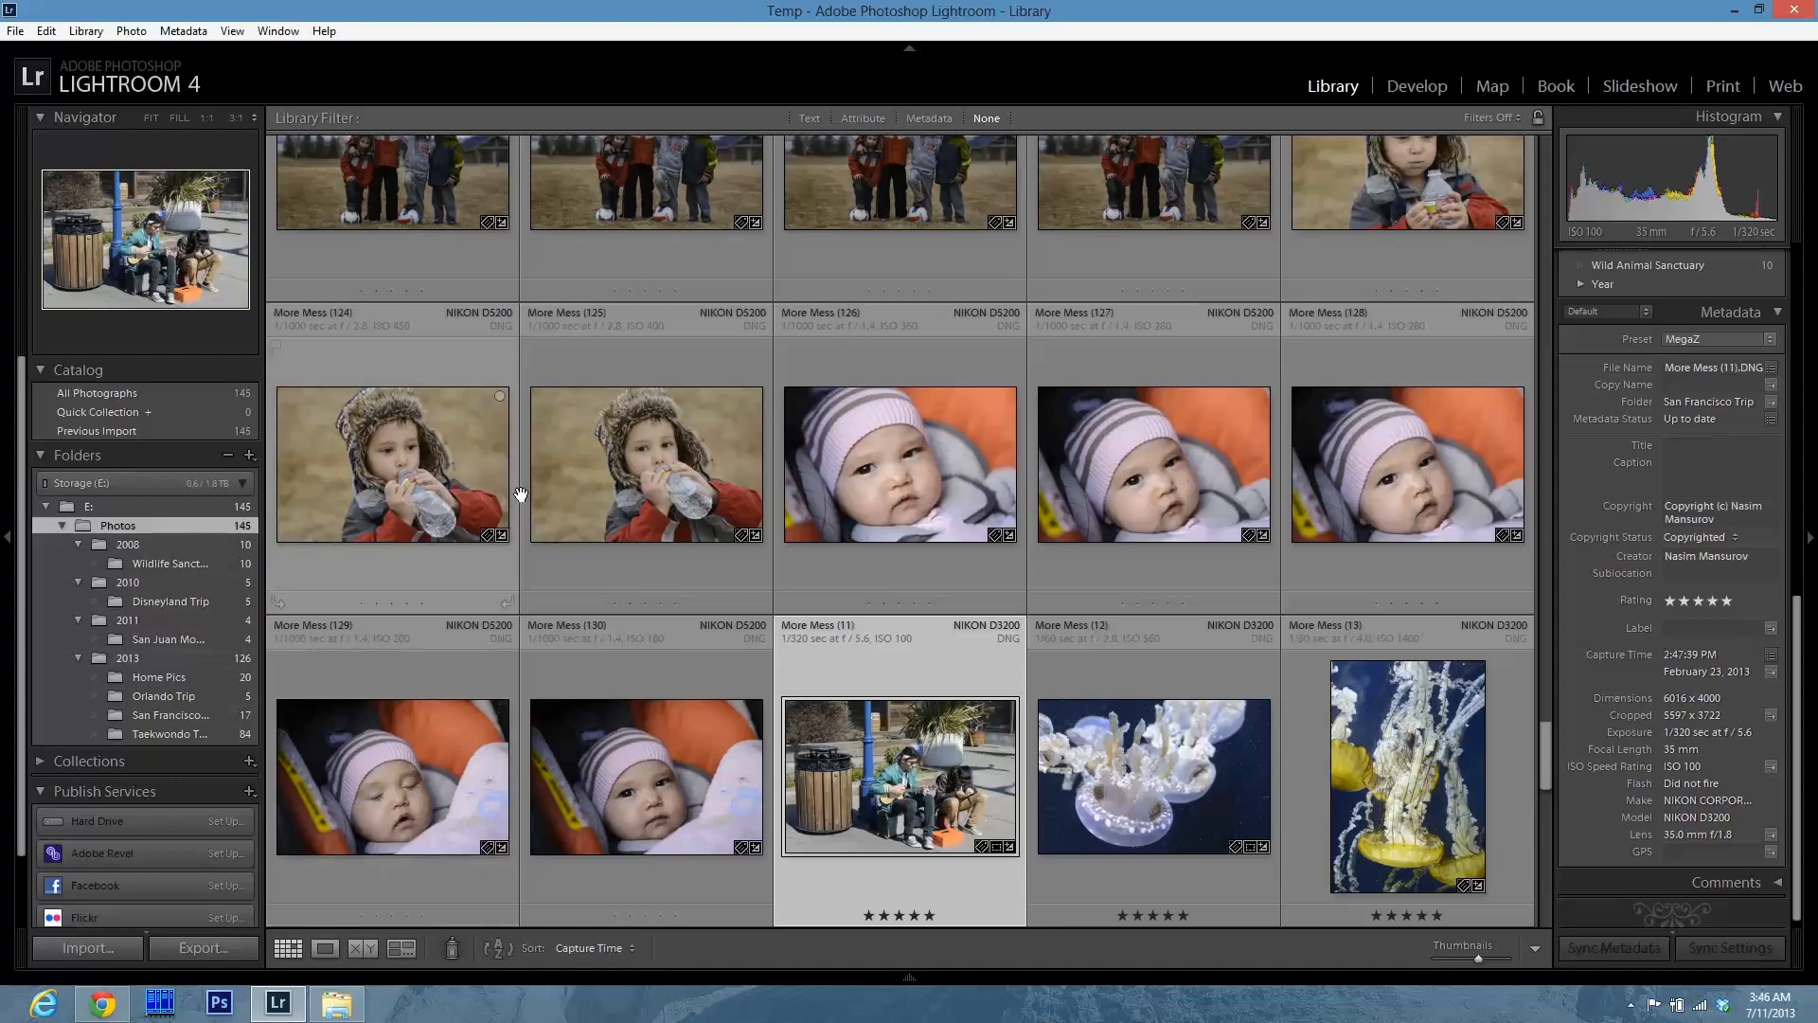
{"action": "scroll", "coordinate": [858, 715], "scroll_direction": "down", "scroll_amount": 5}
{"action": "scroll", "coordinate": [834, 741], "scroll_direction": "up", "scroll_amount": 5}
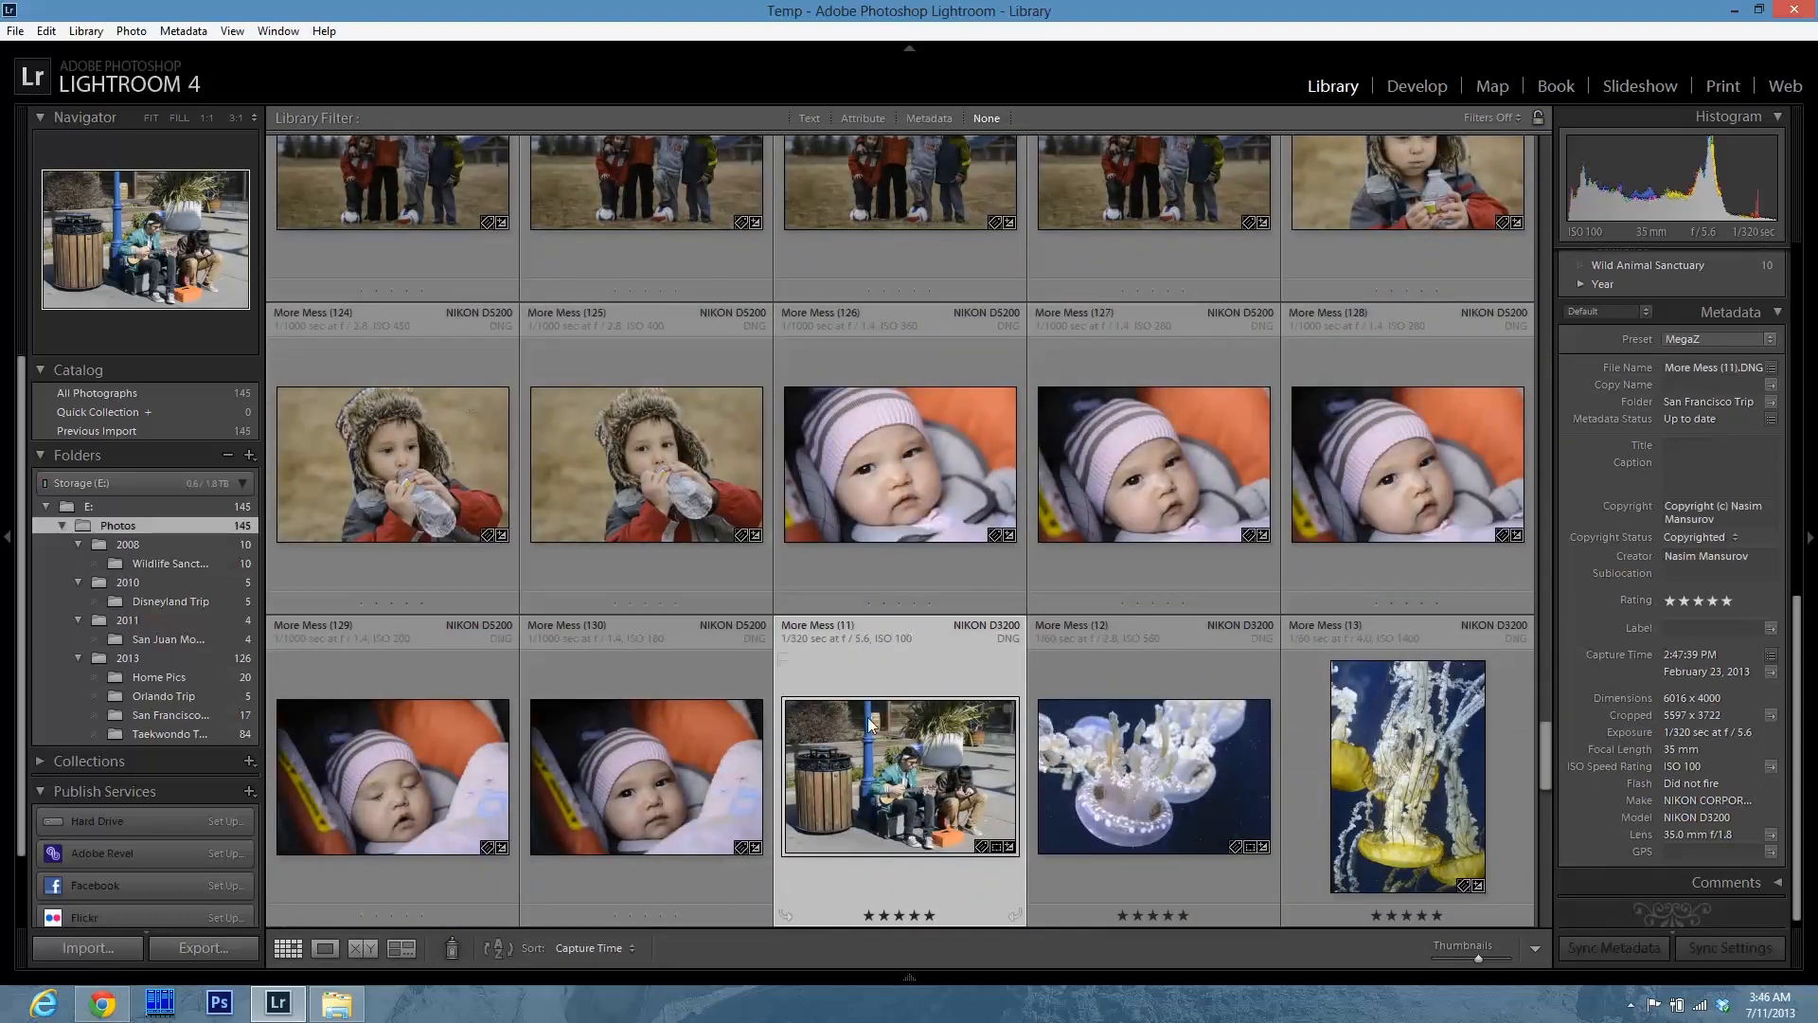
- Bring up the export settings for the jellyfish photo More Mess (12) and examine the File Naming options
{"action": "left_click", "coordinate": [1180, 776]}
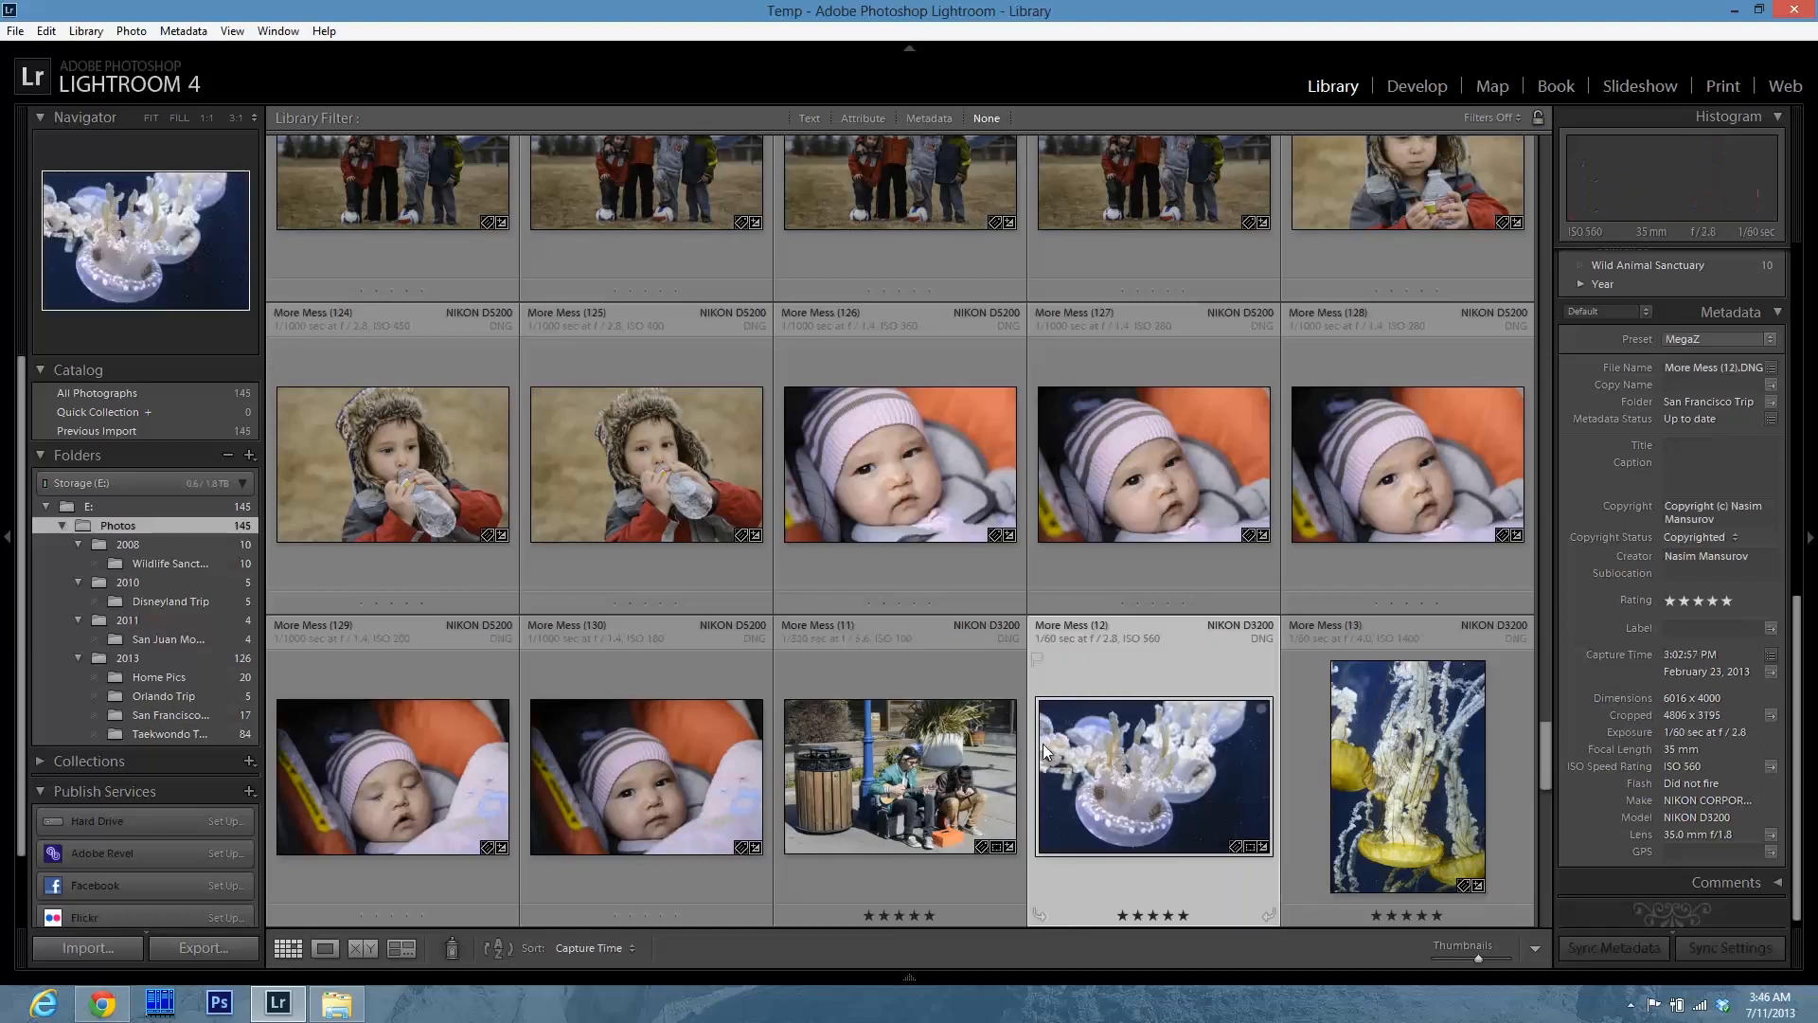
{"action": "left_click", "coordinate": [15, 30]}
{"action": "left_click", "coordinate": [66, 239]}
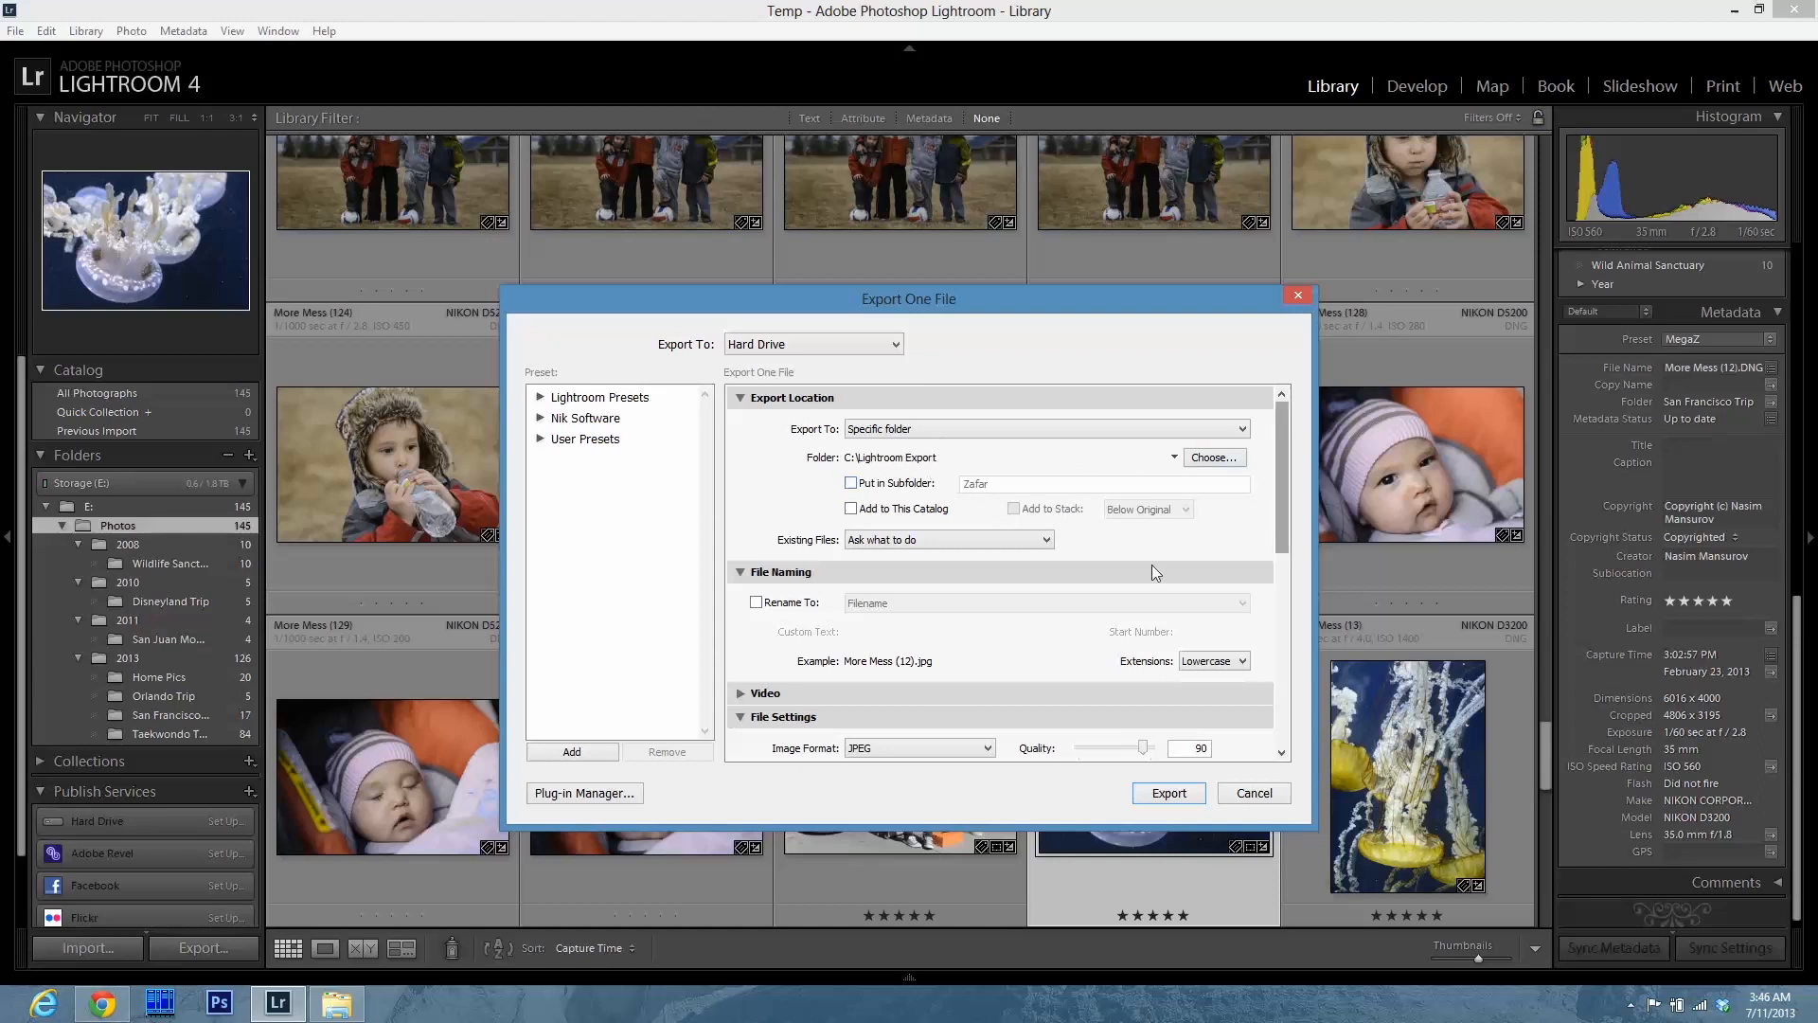
{"action": "left_click_drag", "start_coordinate": [1282, 519], "coordinate": [1275, 561]}
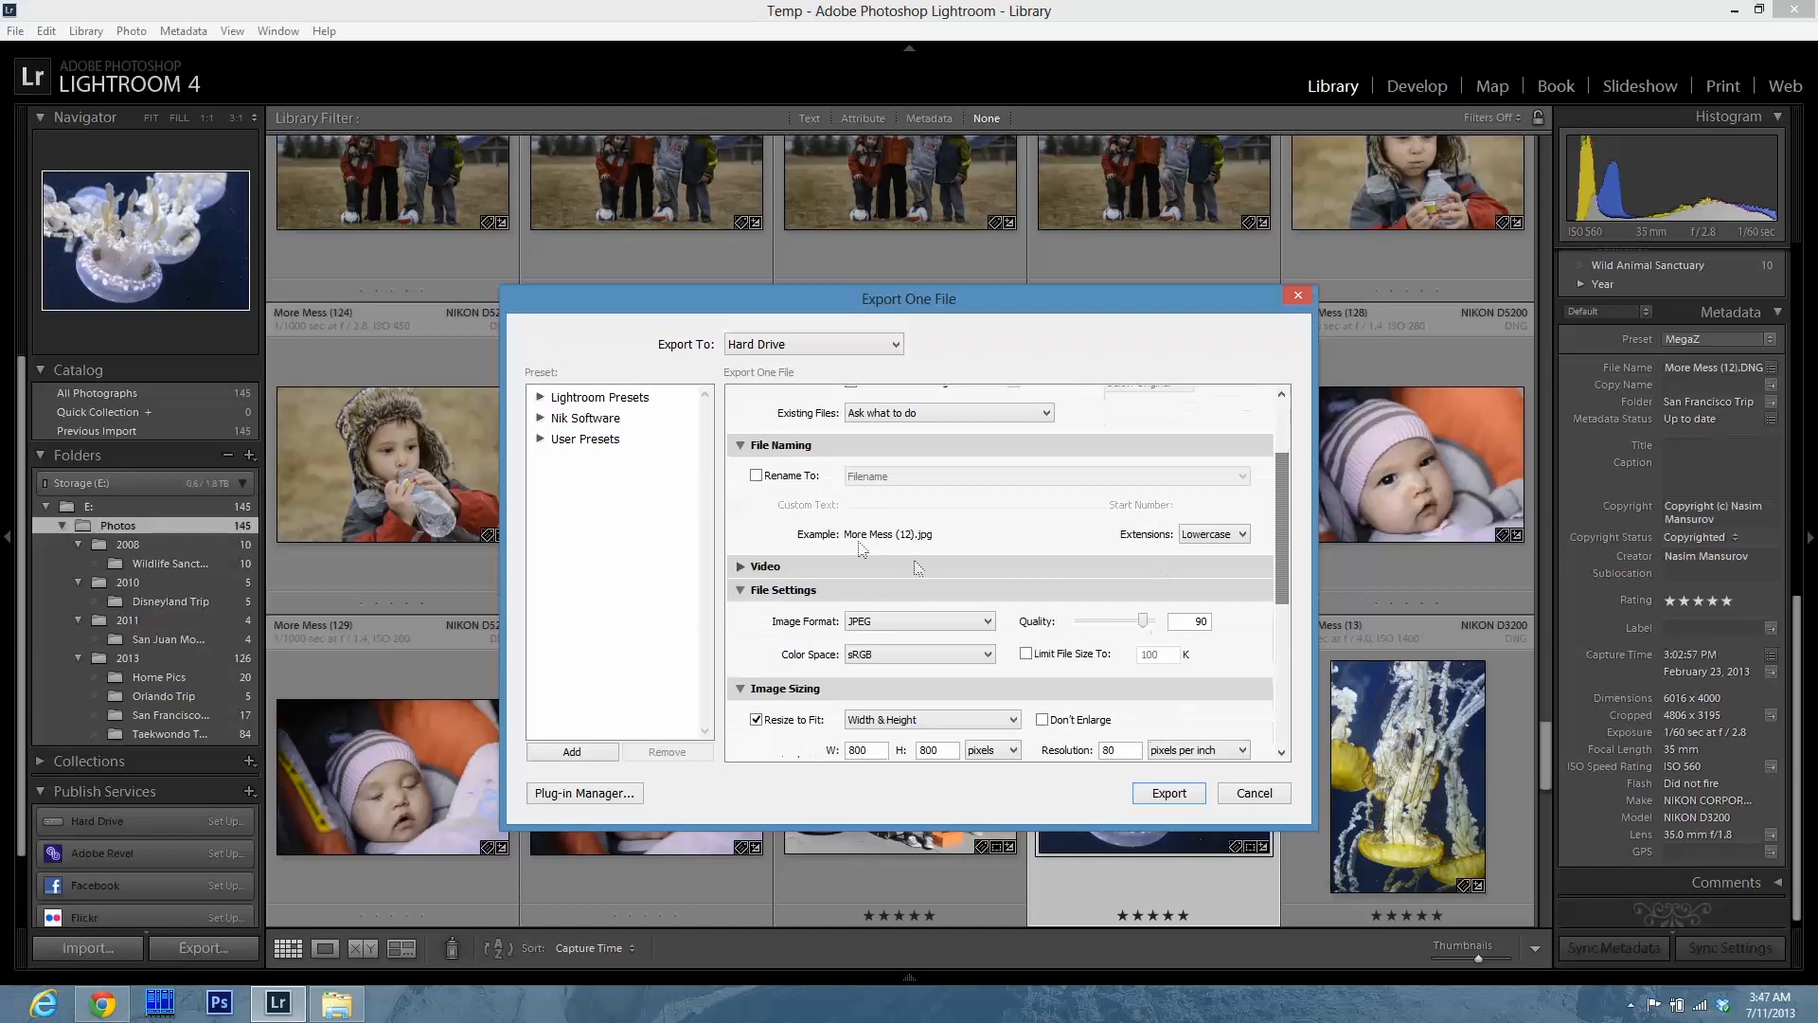
- Try renaming the exported file with the MegaZ template, turn renaming off again, and cancel the export
{"action": "left_click", "coordinate": [756, 476]}
{"action": "left_click", "coordinate": [889, 476]}
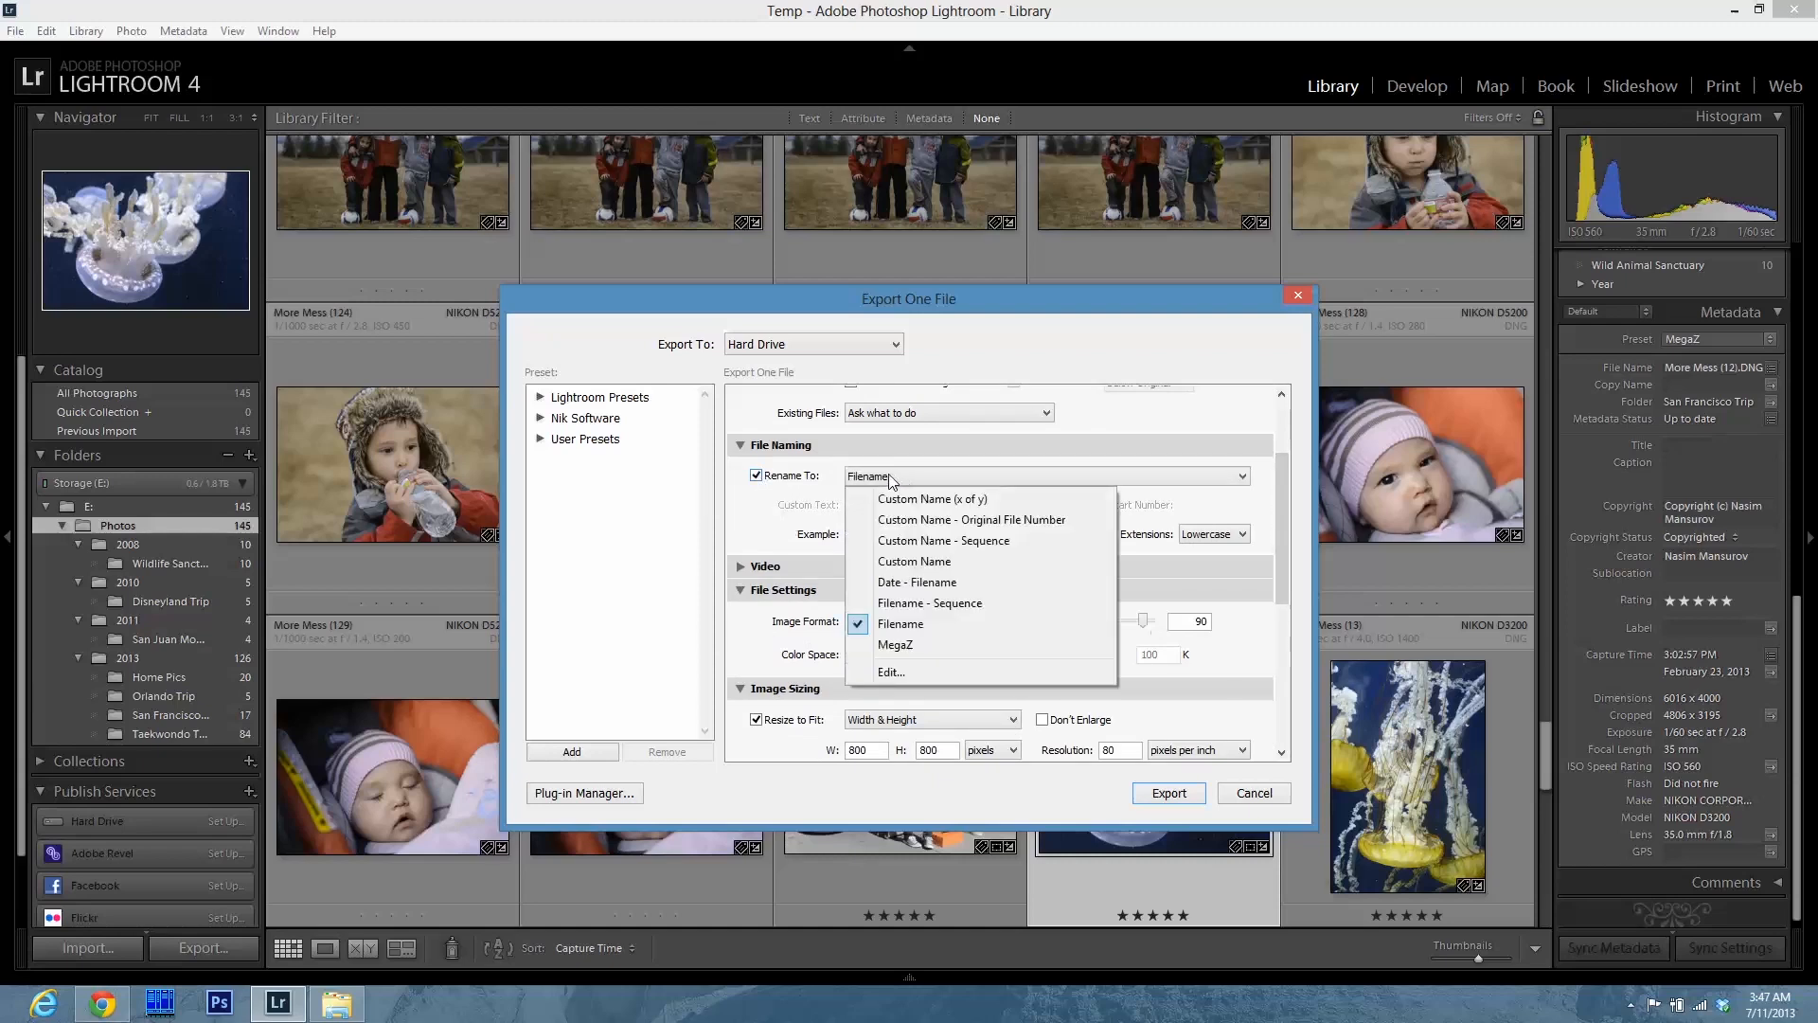
{"action": "left_click", "coordinate": [905, 648]}
{"action": "left_click", "coordinate": [866, 504]}
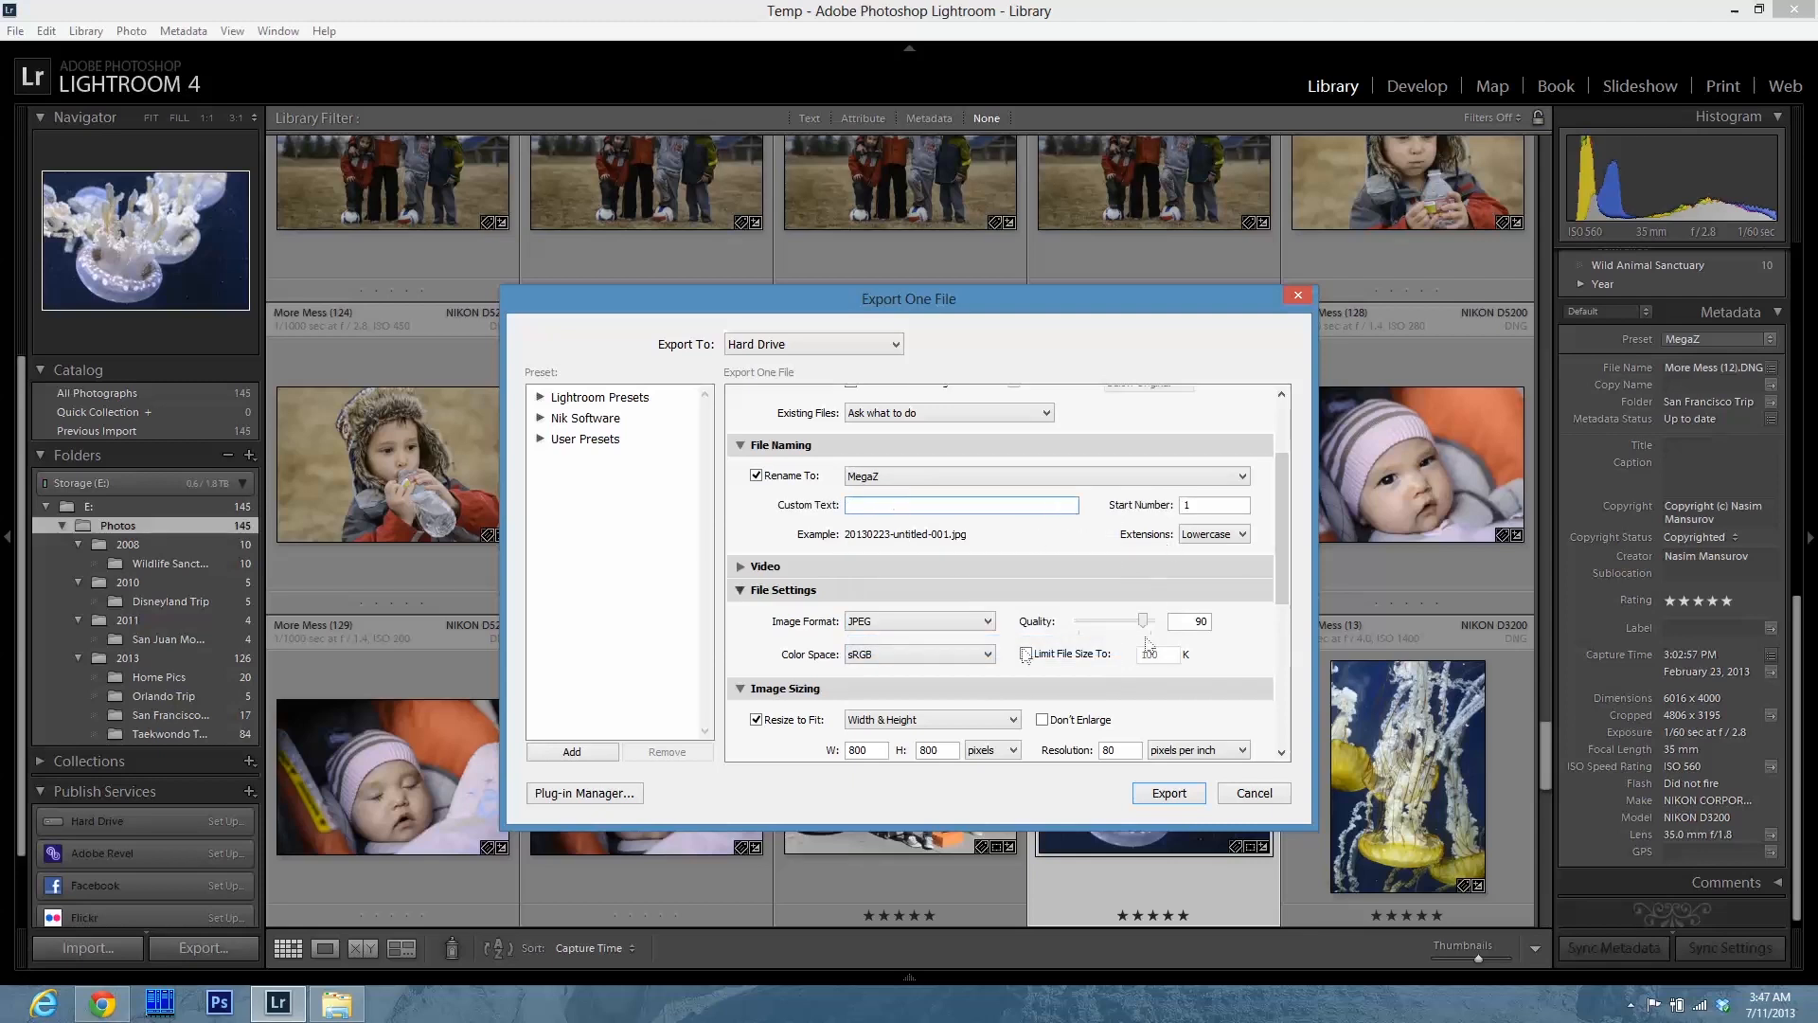
{"action": "left_click", "coordinate": [779, 475]}
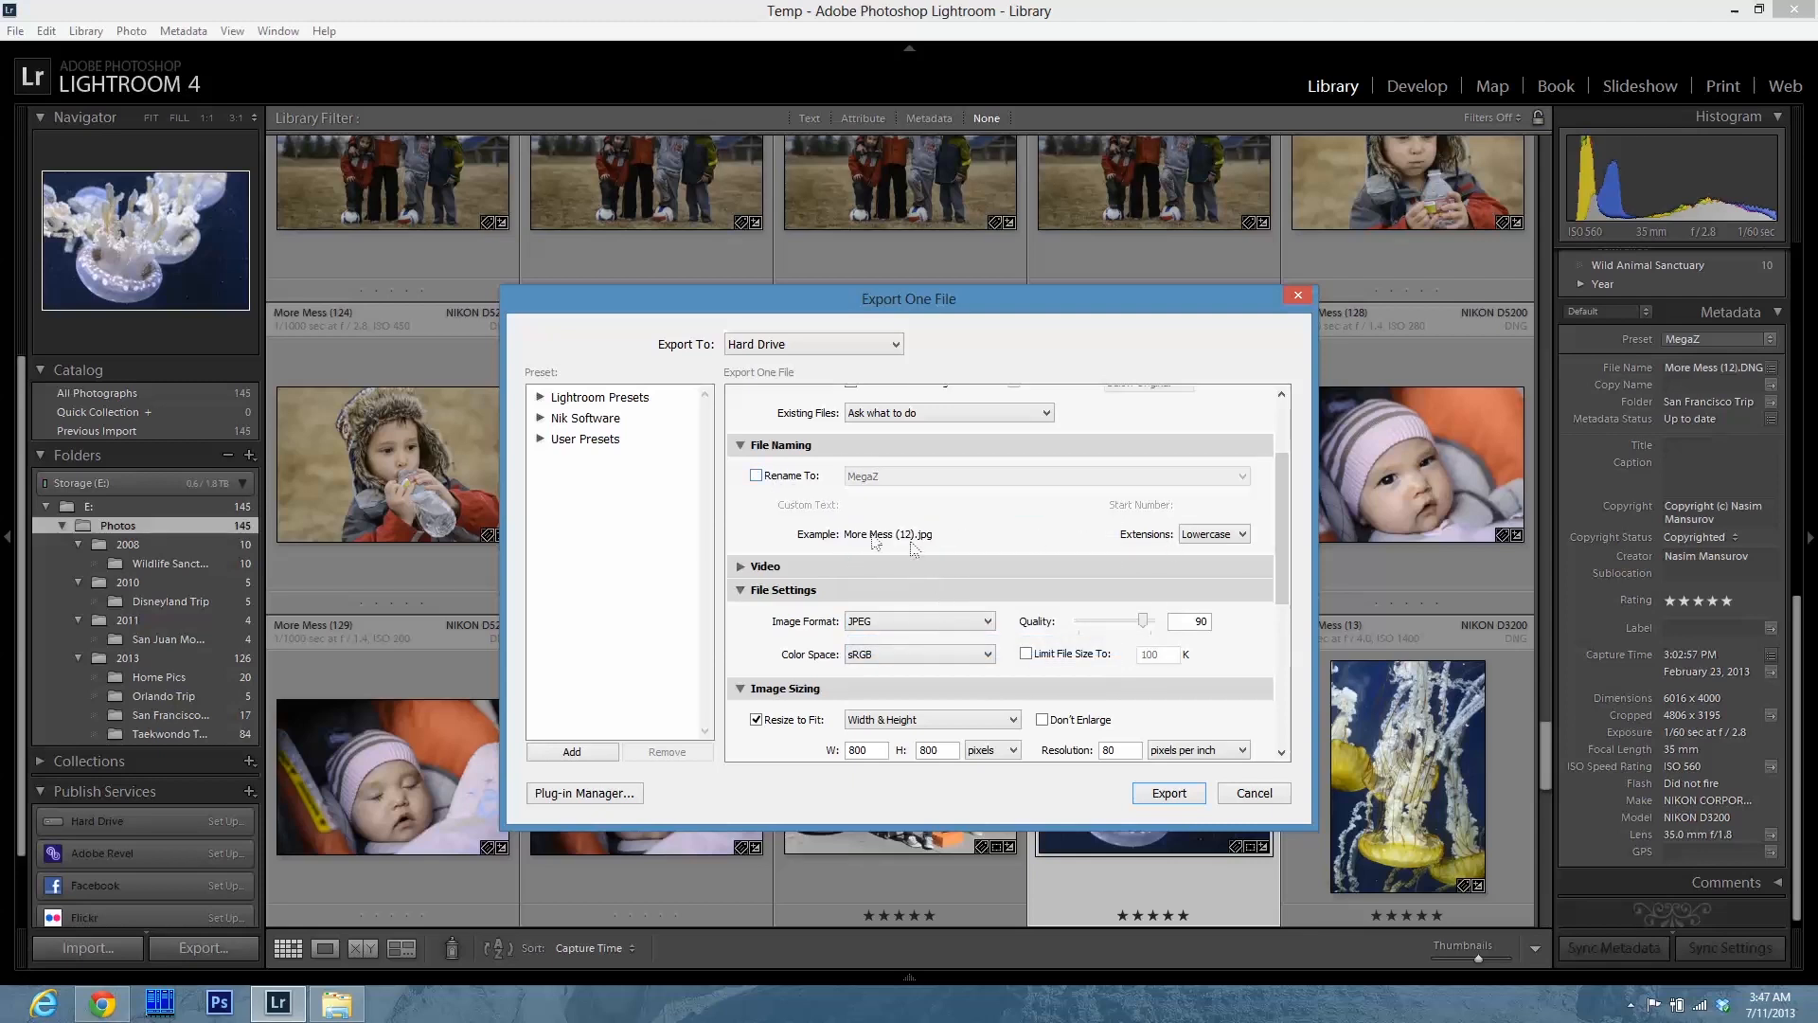
{"action": "left_click", "coordinate": [1252, 793]}
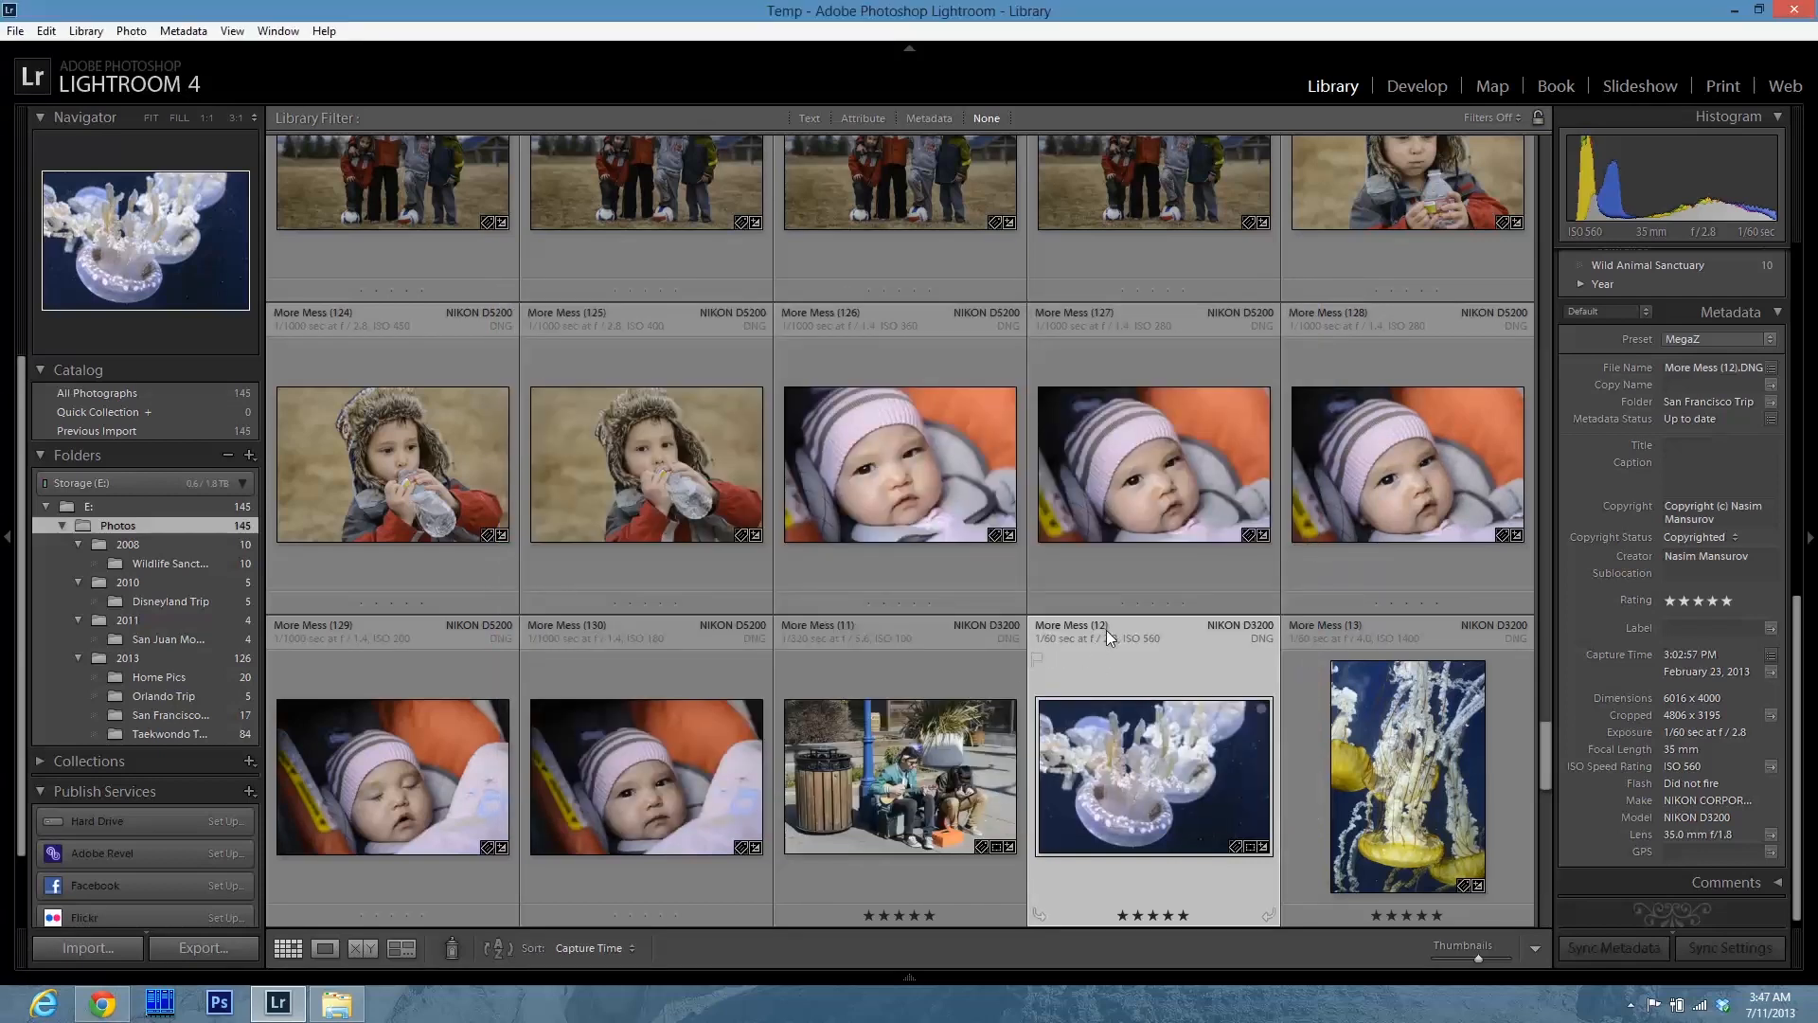
- Review the file naming, format and quality export settings for photo 002 in the Taekwondo Tournament folder, and cancel the export
{"action": "left_click", "coordinate": [169, 734]}
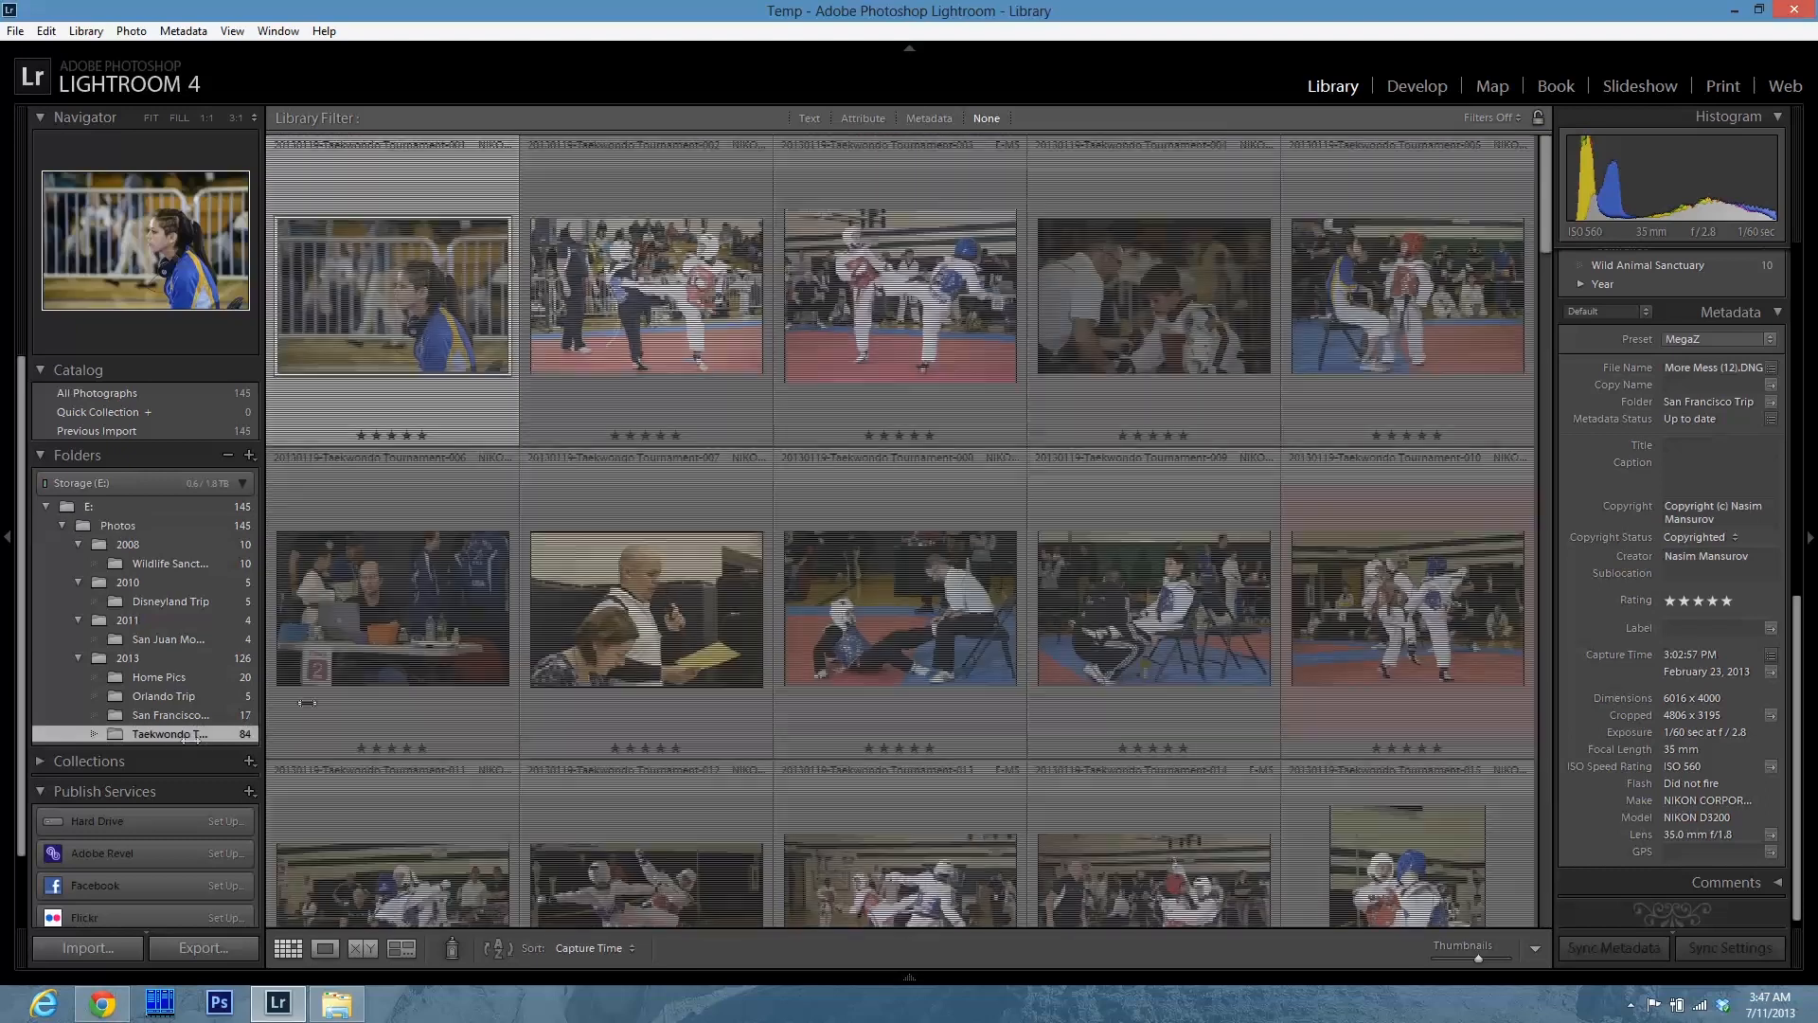
{"action": "left_click", "coordinate": [600, 307]}
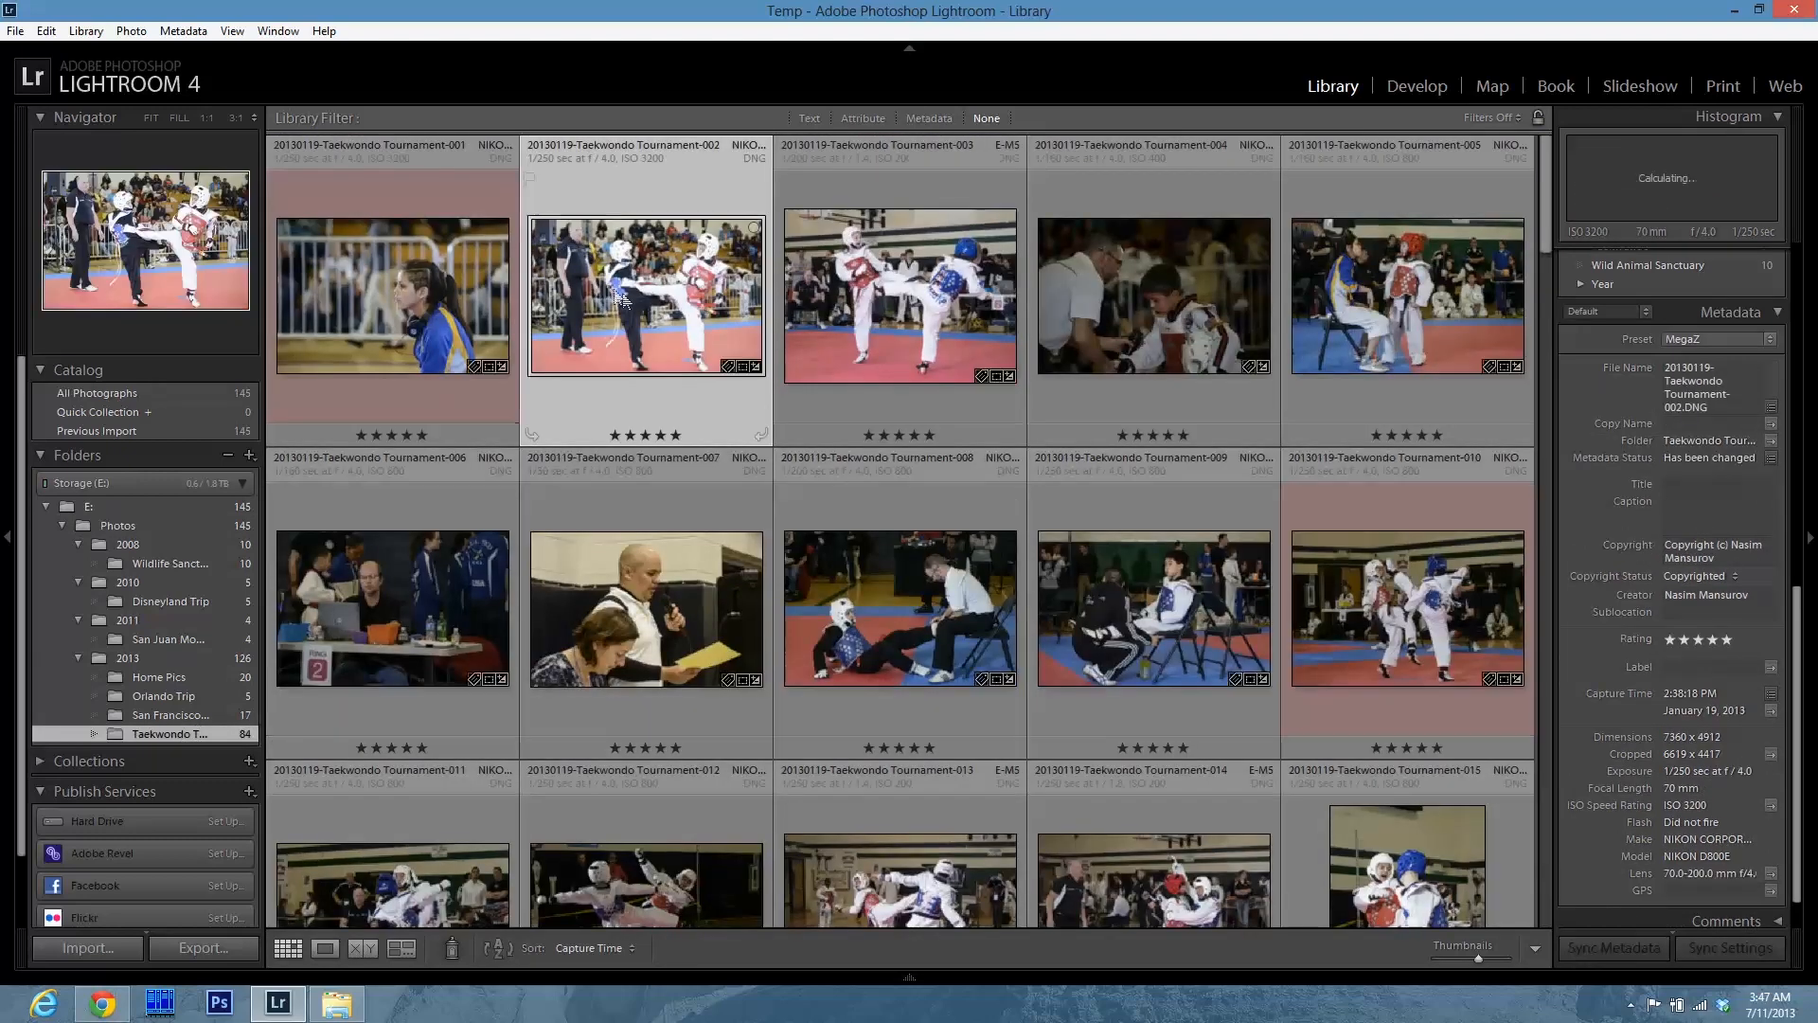
{"action": "left_click", "coordinate": [15, 31]}
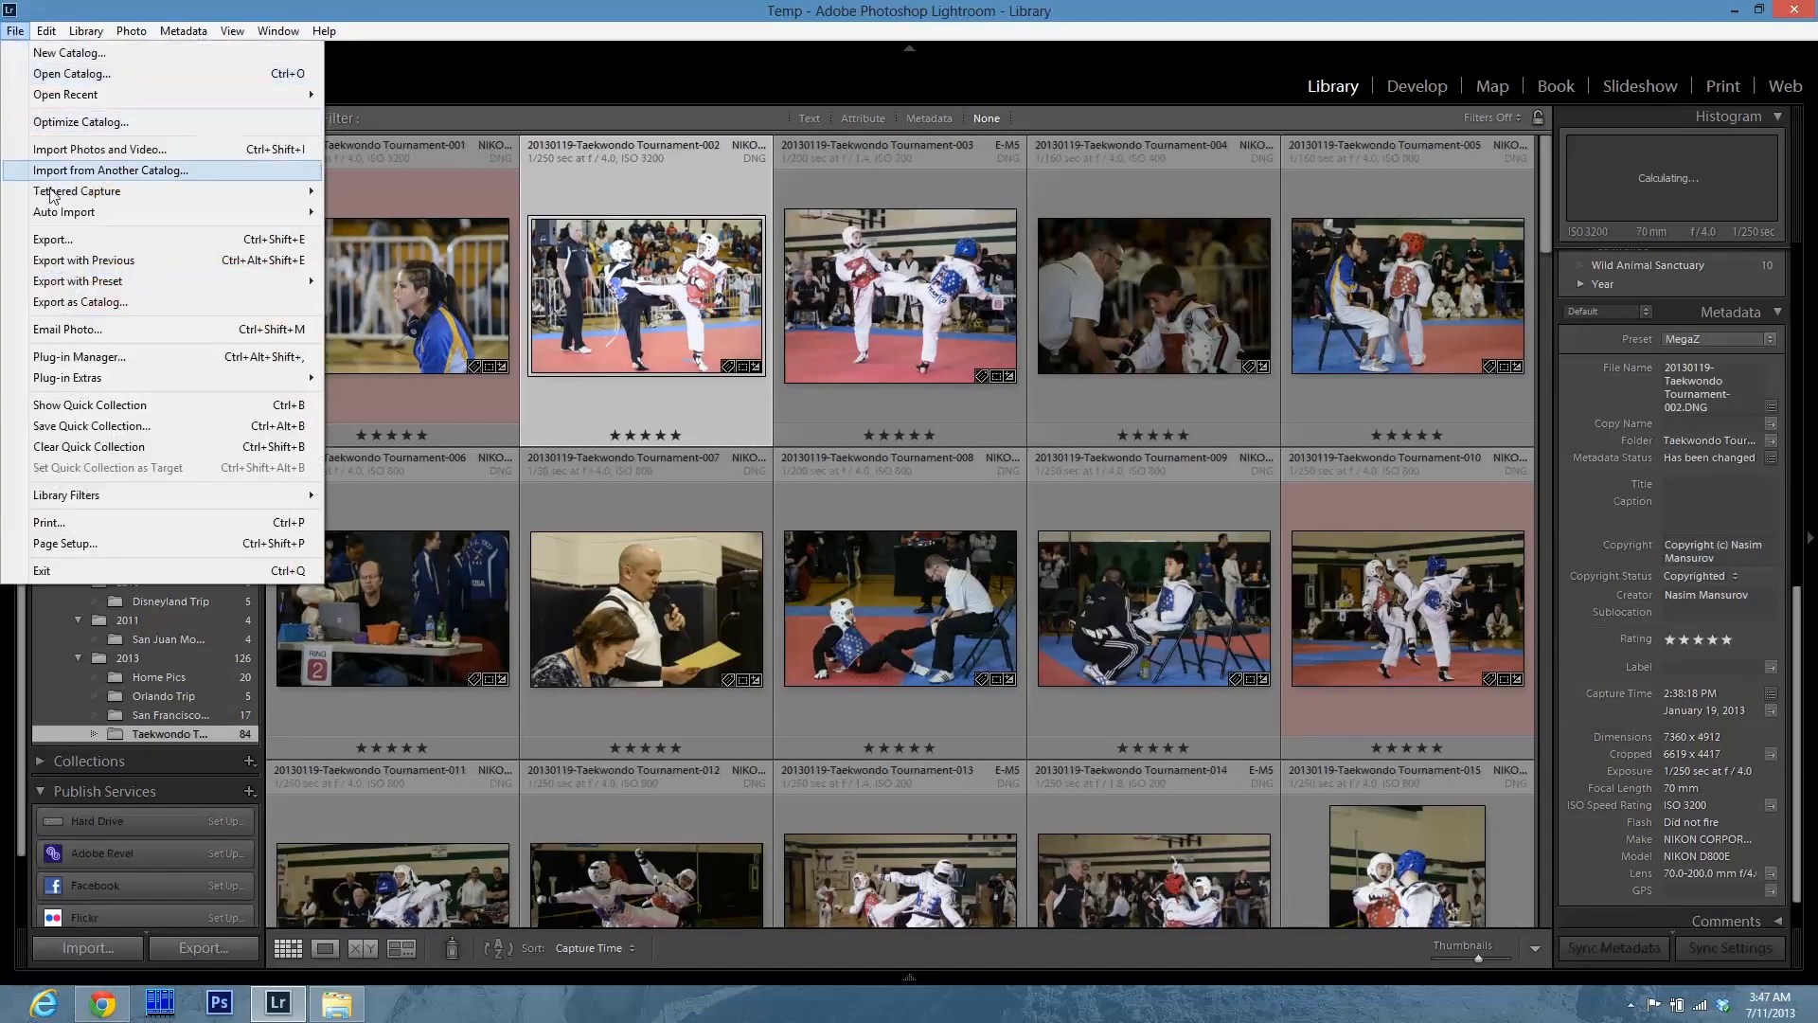
{"action": "left_click", "coordinate": [60, 239]}
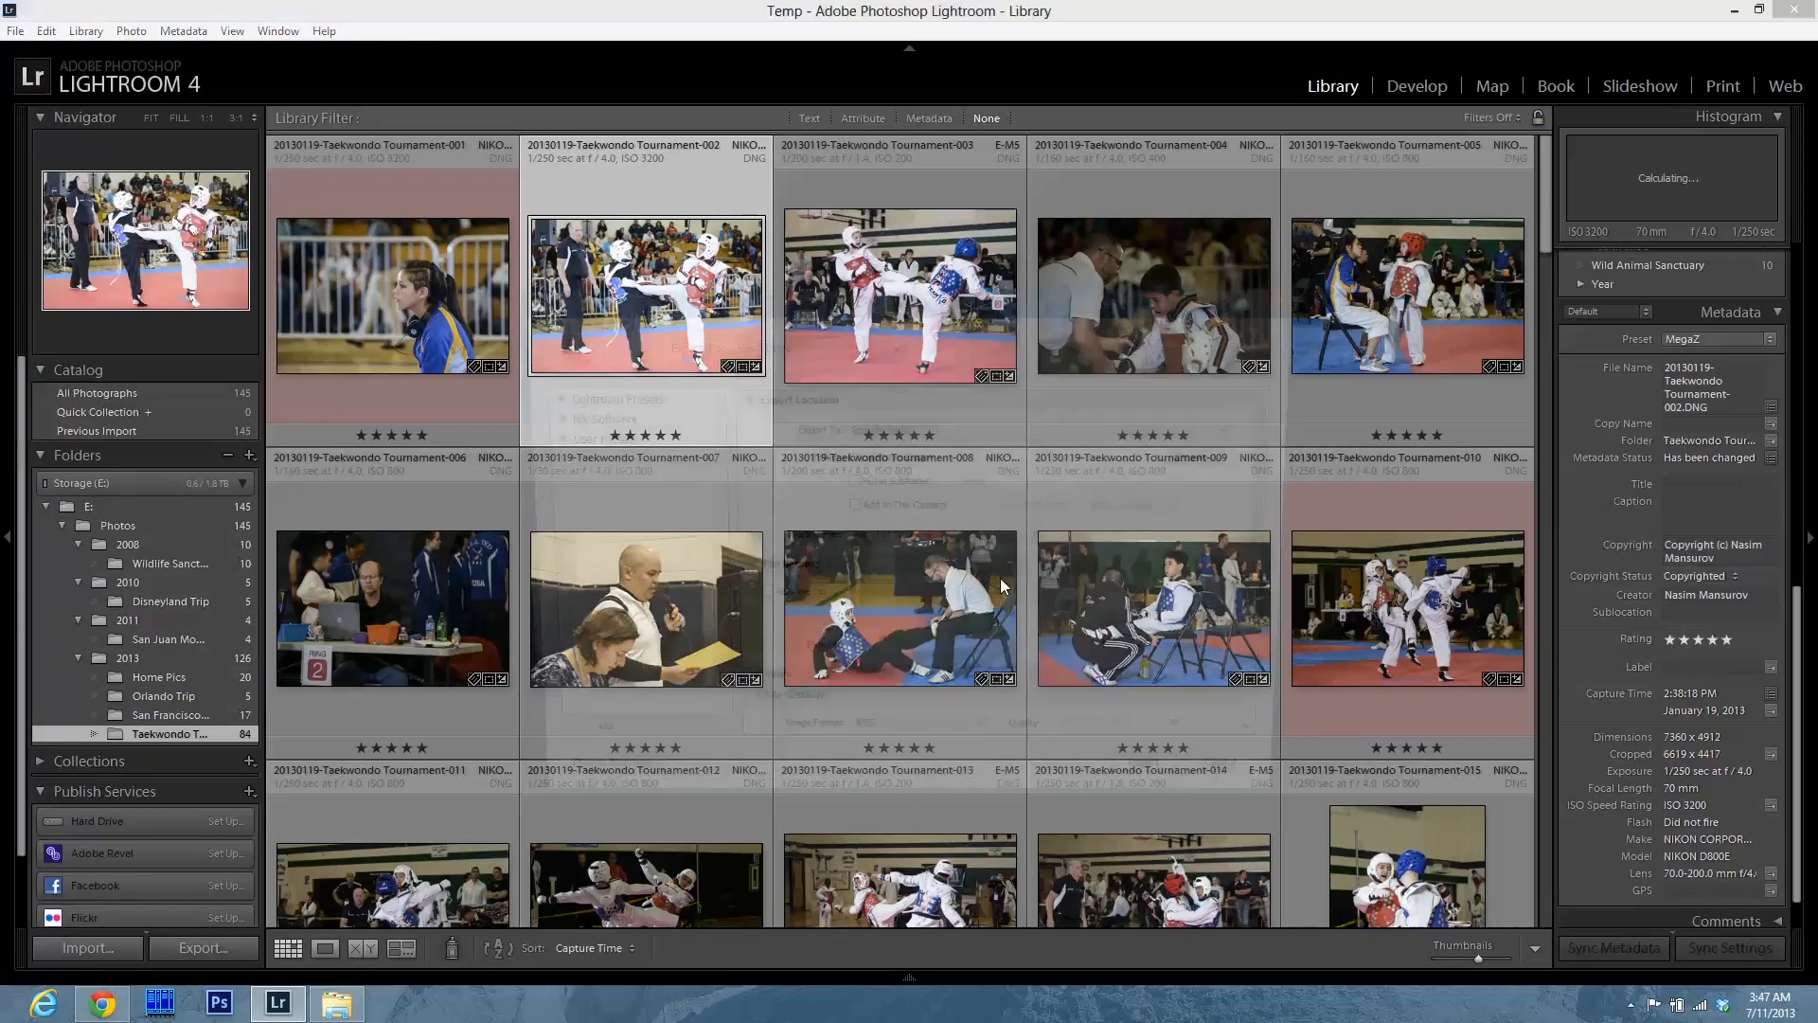
{"action": "left_click_drag", "start_coordinate": [1280, 469], "coordinate": [1276, 581]}
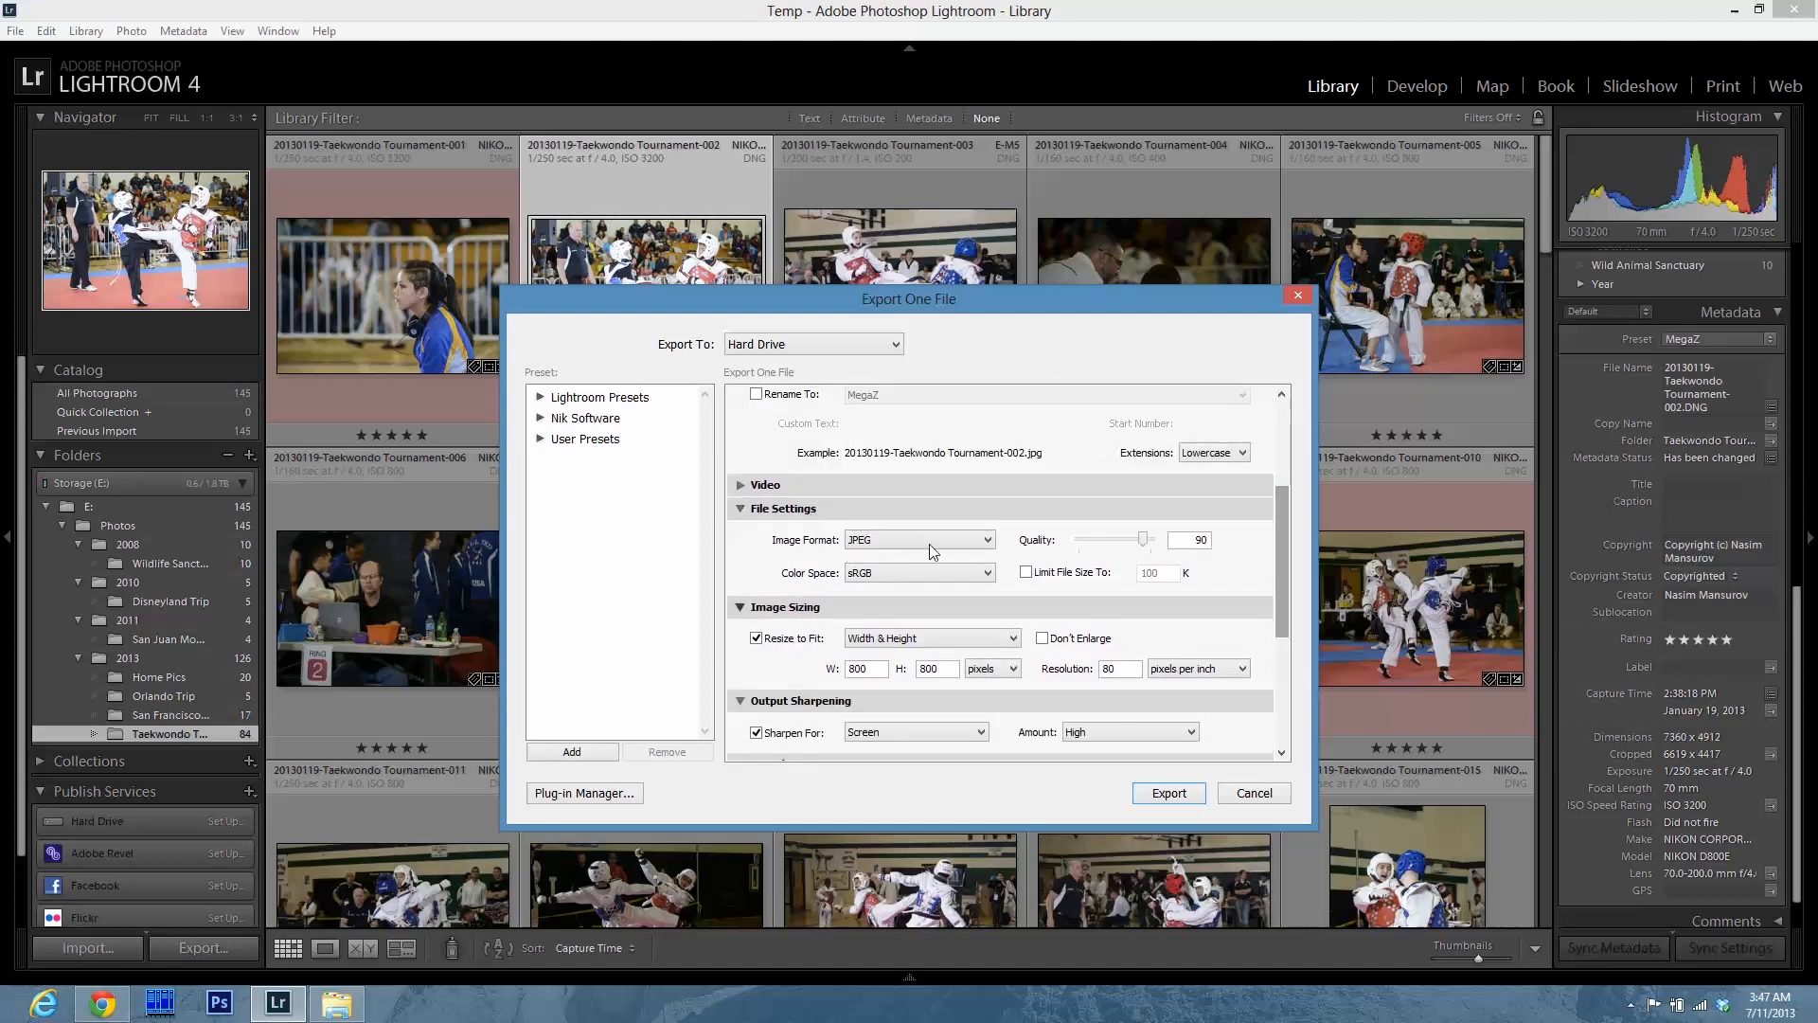
{"action": "double_click", "coordinate": [1197, 539]}
{"action": "left_click_drag", "start_coordinate": [1286, 566], "coordinate": [1300, 464]}
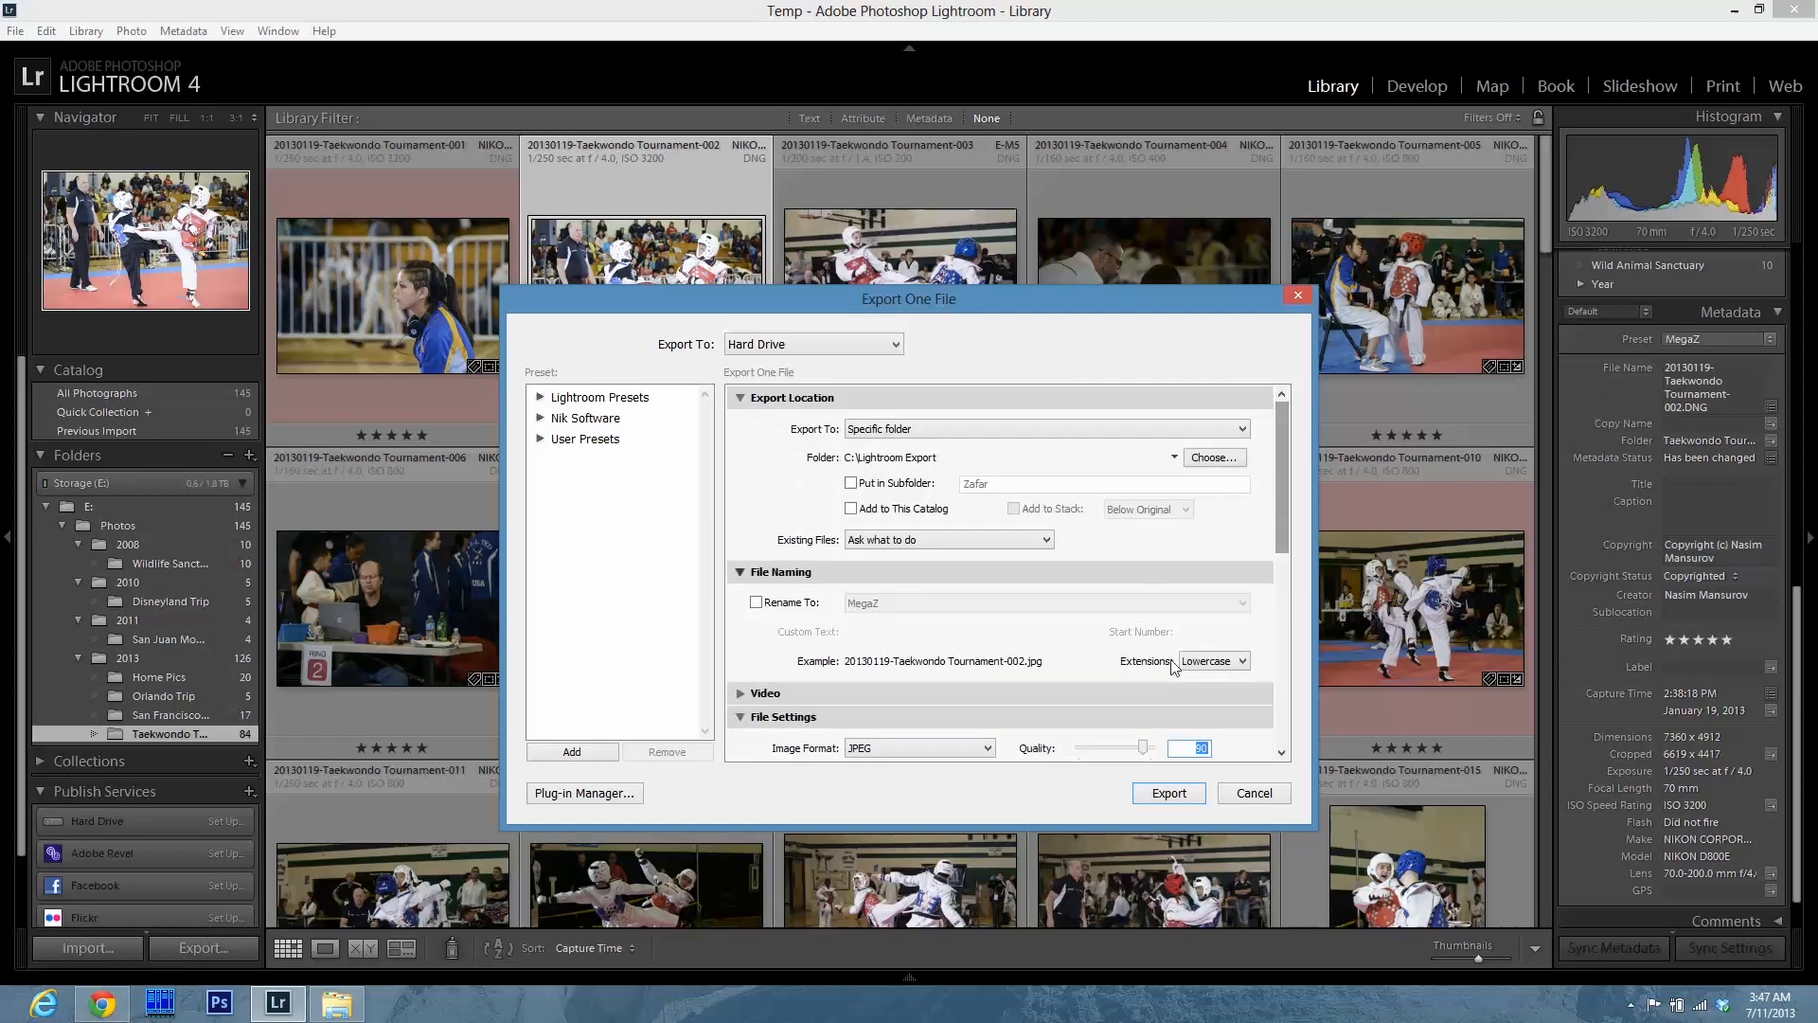
{"action": "left_click", "coordinate": [1231, 793]}
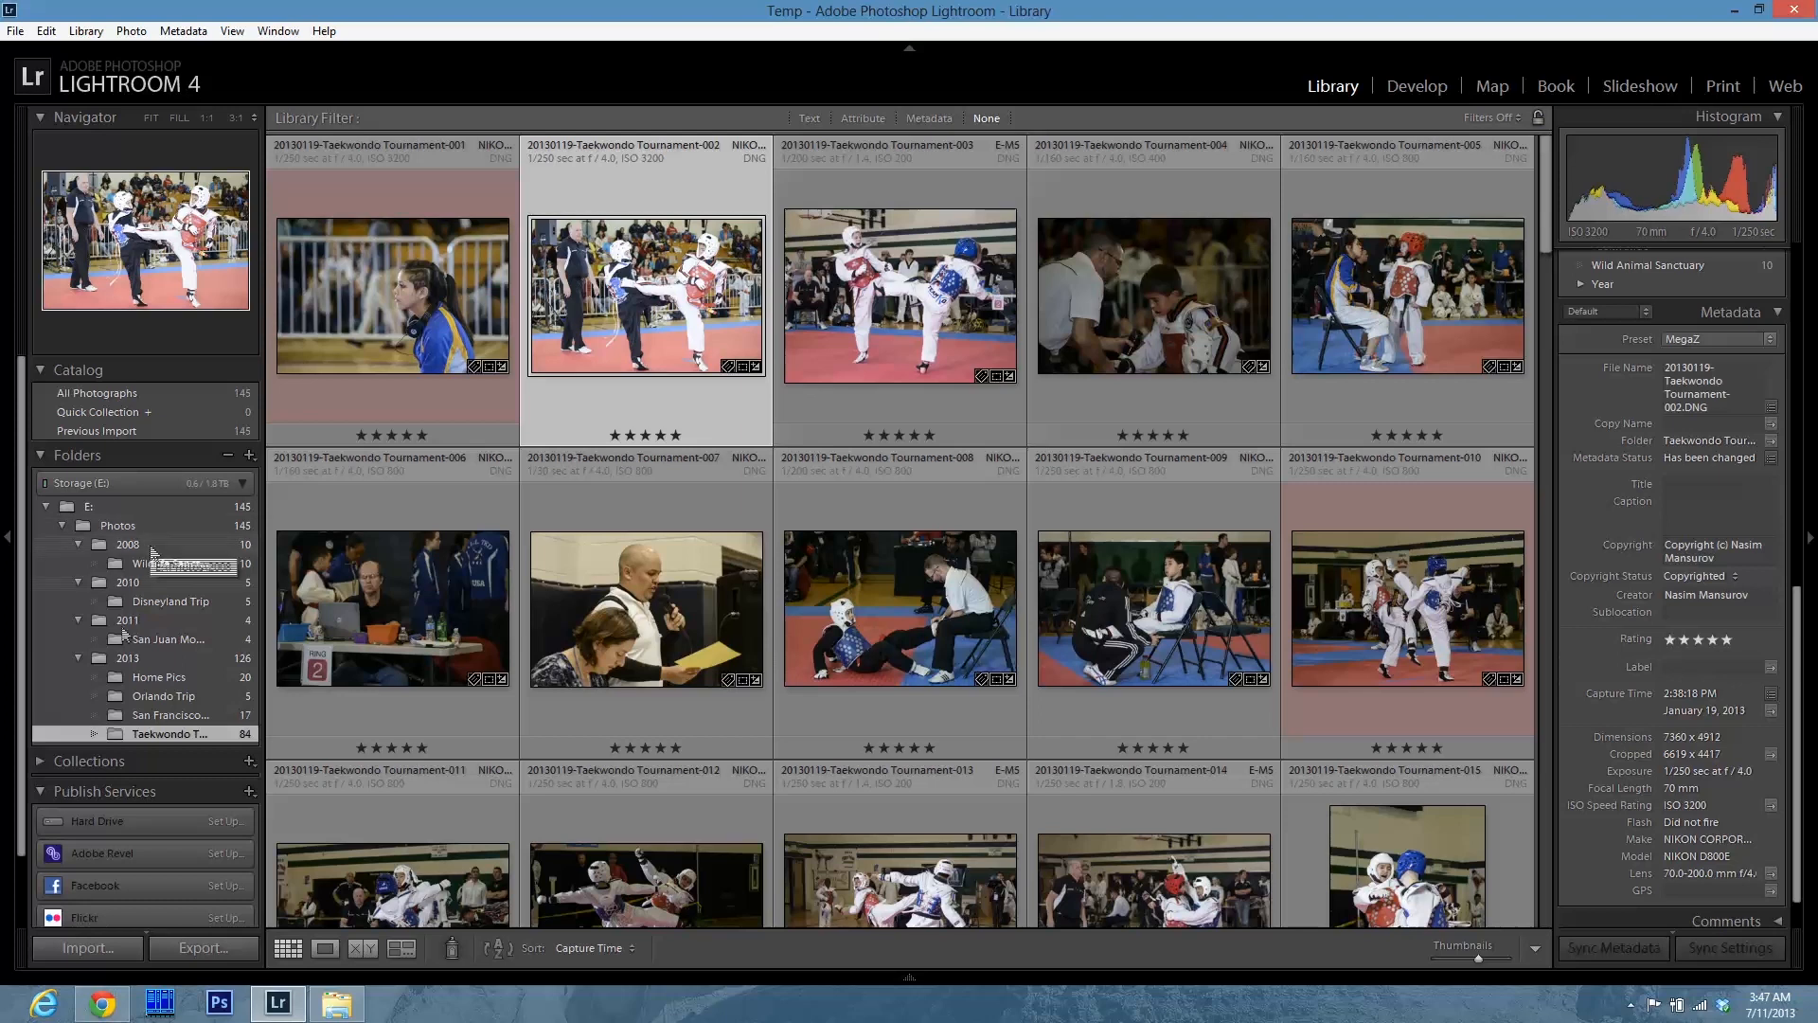
- Expand Collections and look over the selected Taekwondo photo's keyword tags, keyword set and Quick Develop settings
{"action": "left_click", "coordinate": [48, 770]}
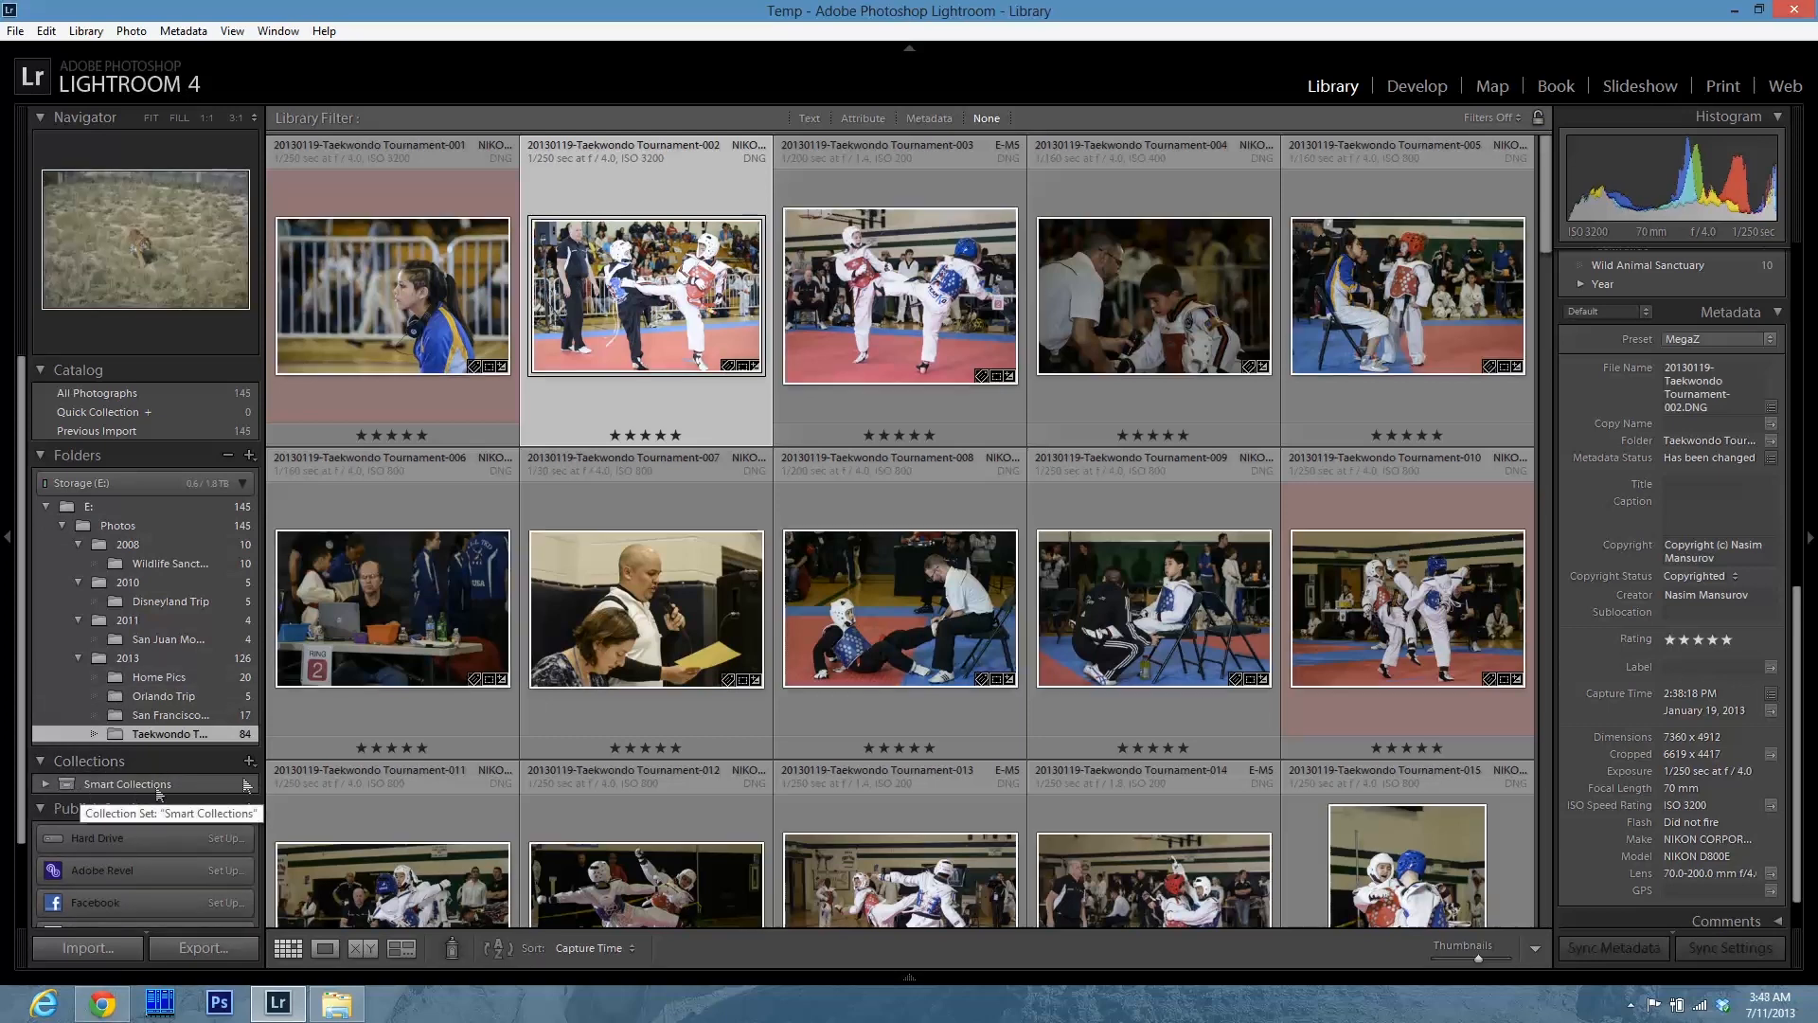
{"action": "scroll", "coordinate": [1643, 532], "scroll_direction": "up", "scroll_amount": 10}
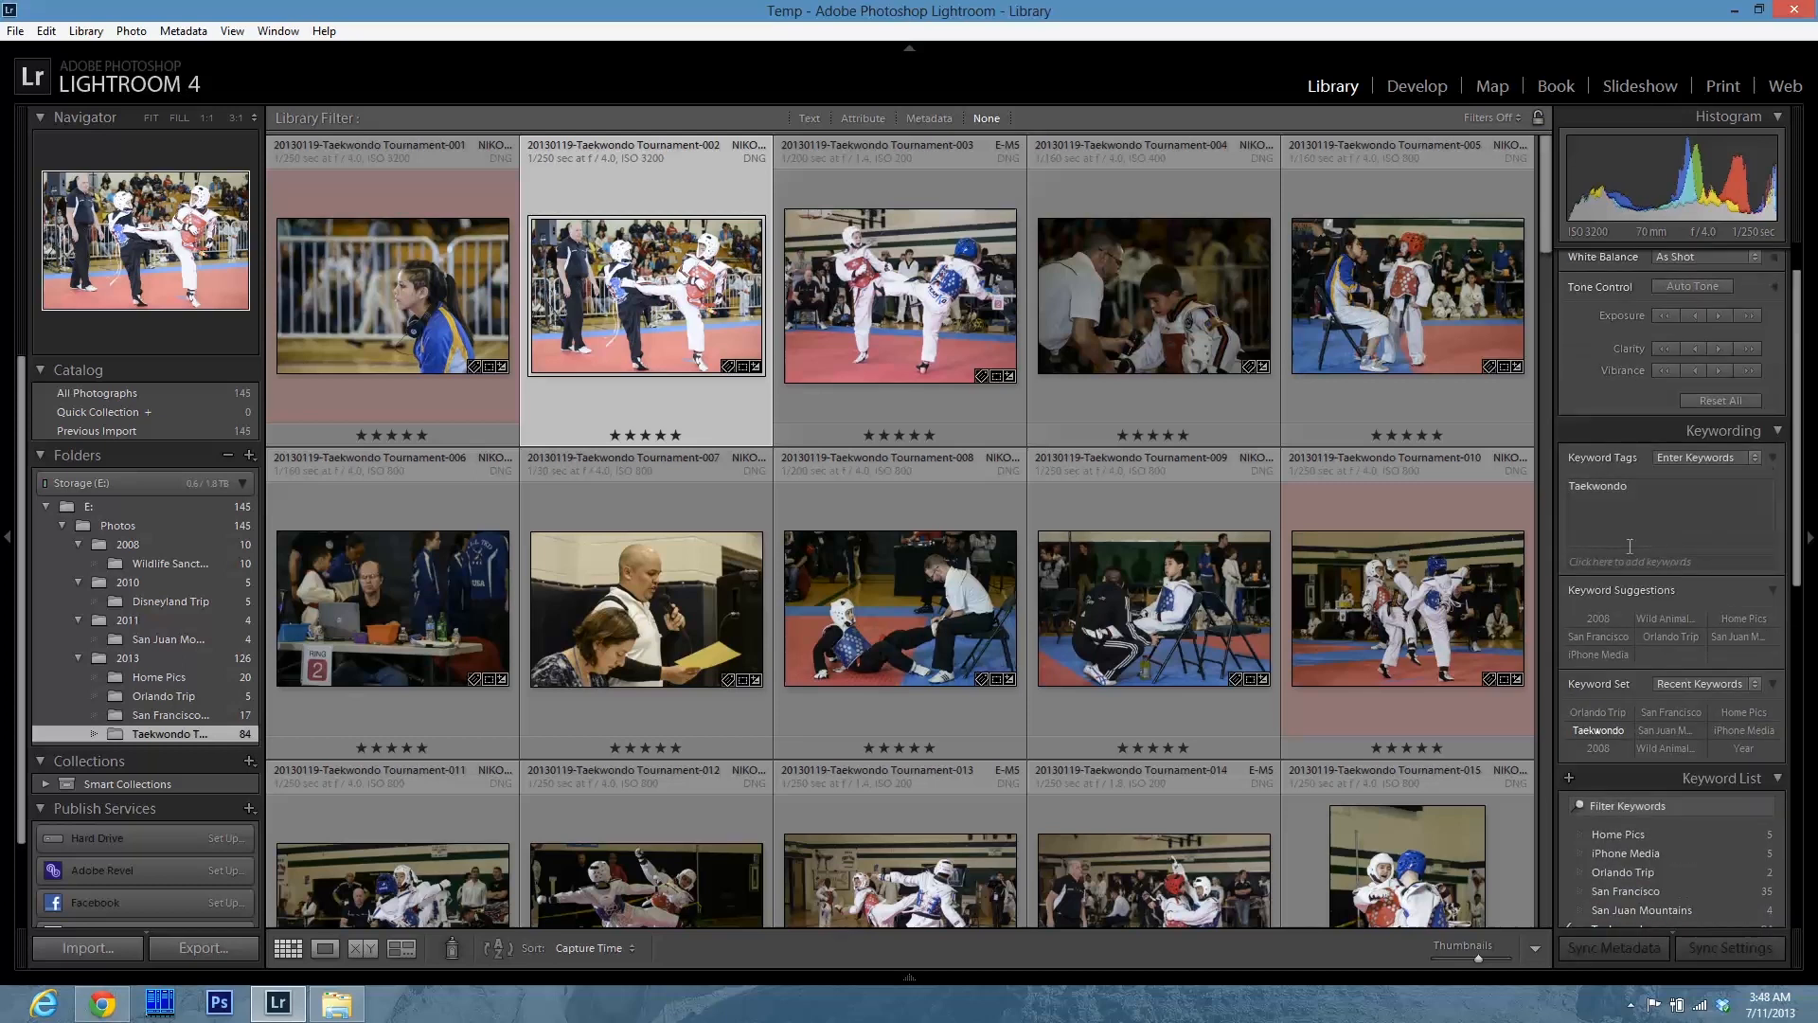
{"action": "scroll", "coordinate": [1799, 422], "scroll_direction": "up", "scroll_amount": 2}
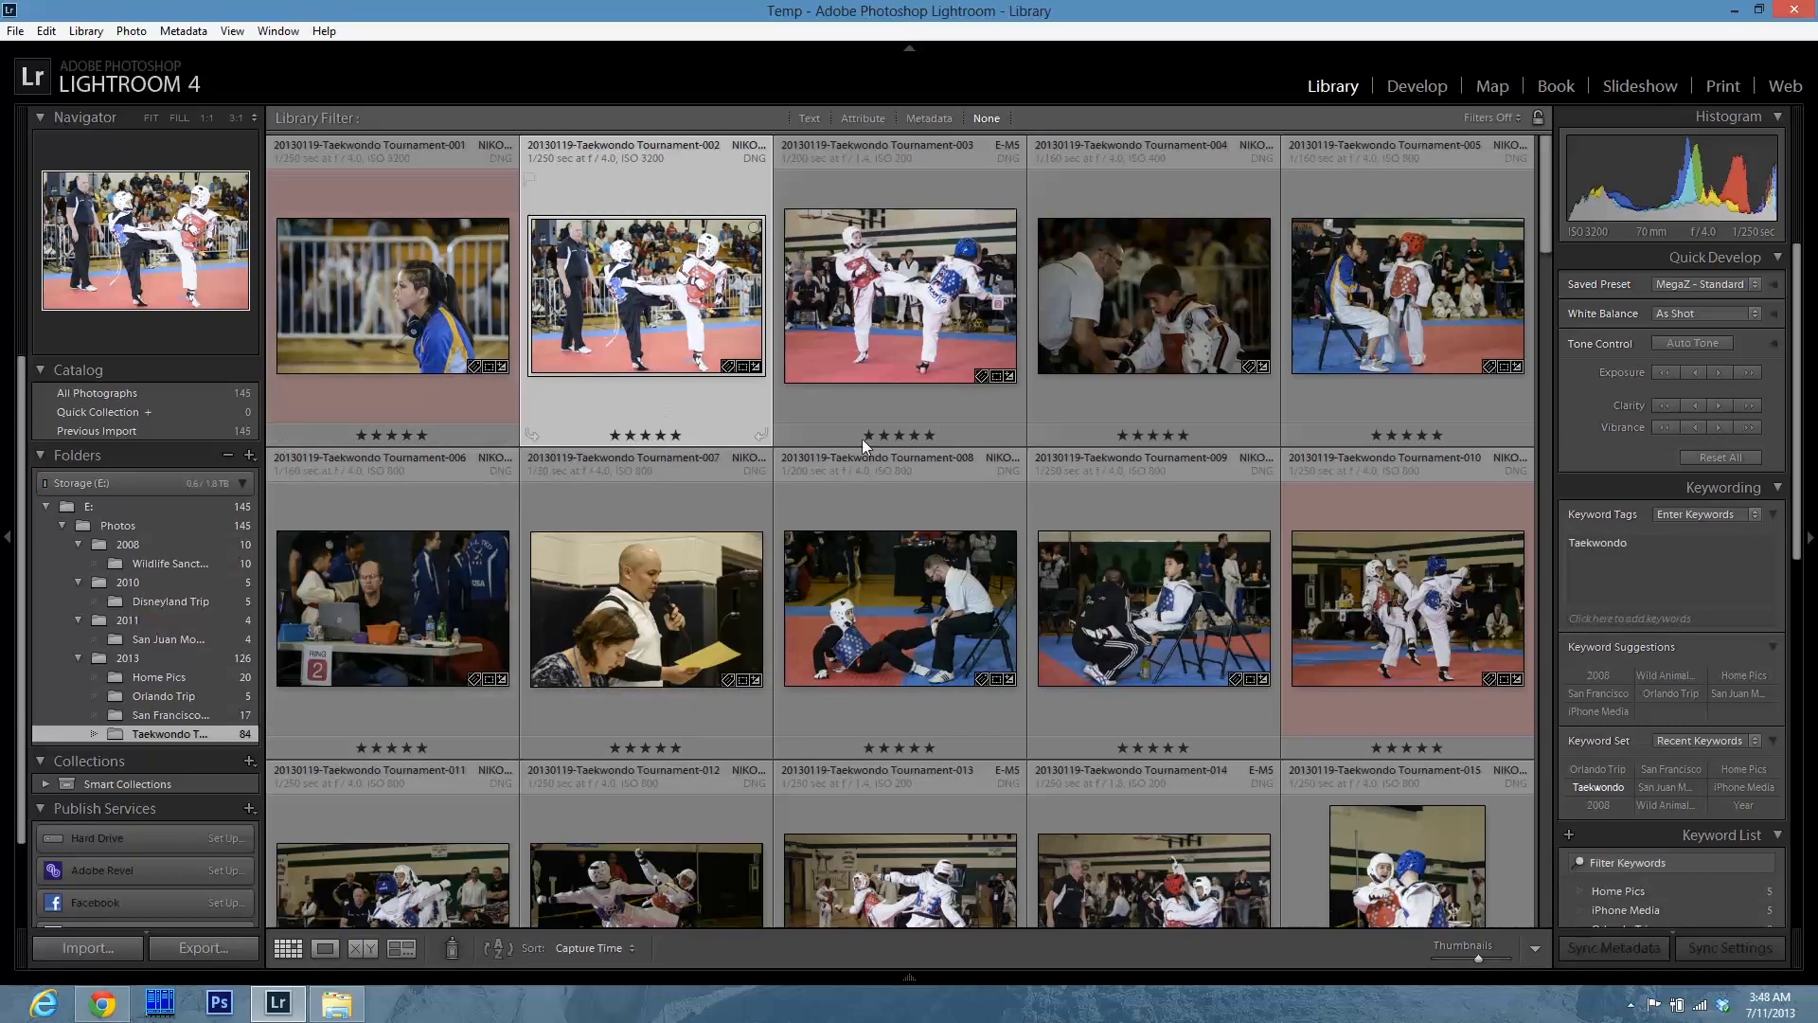
- Show the attribute filter for the Taekwondo Tournament photos and toggle the five-star rating filter on and off
{"action": "left_click", "coordinate": [868, 123]}
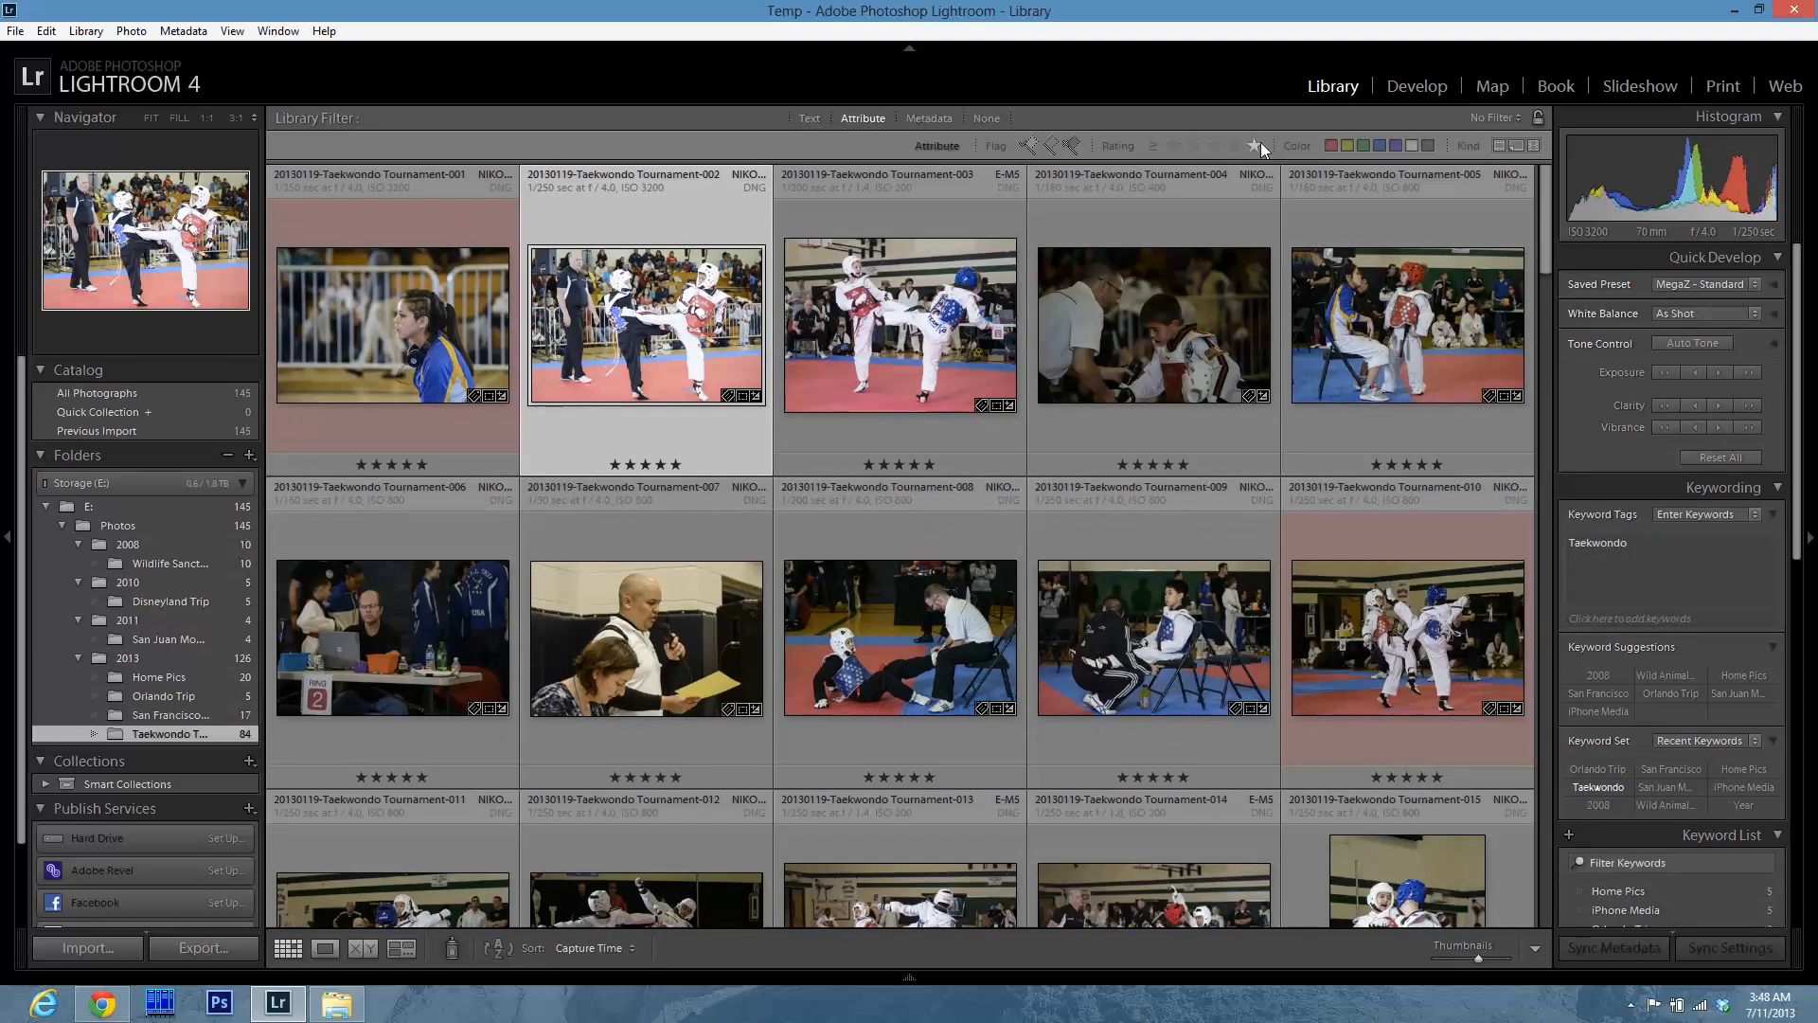
{"action": "left_click", "coordinate": [1253, 145]}
{"action": "left_click", "coordinate": [1253, 150]}
- Switch to File Explorer, minimize Lightroom, and check the folder structure from Taekwondo Tournament up through 2013 and Photos to Storage (E:)
{"action": "left_click", "coordinate": [336, 1004]}
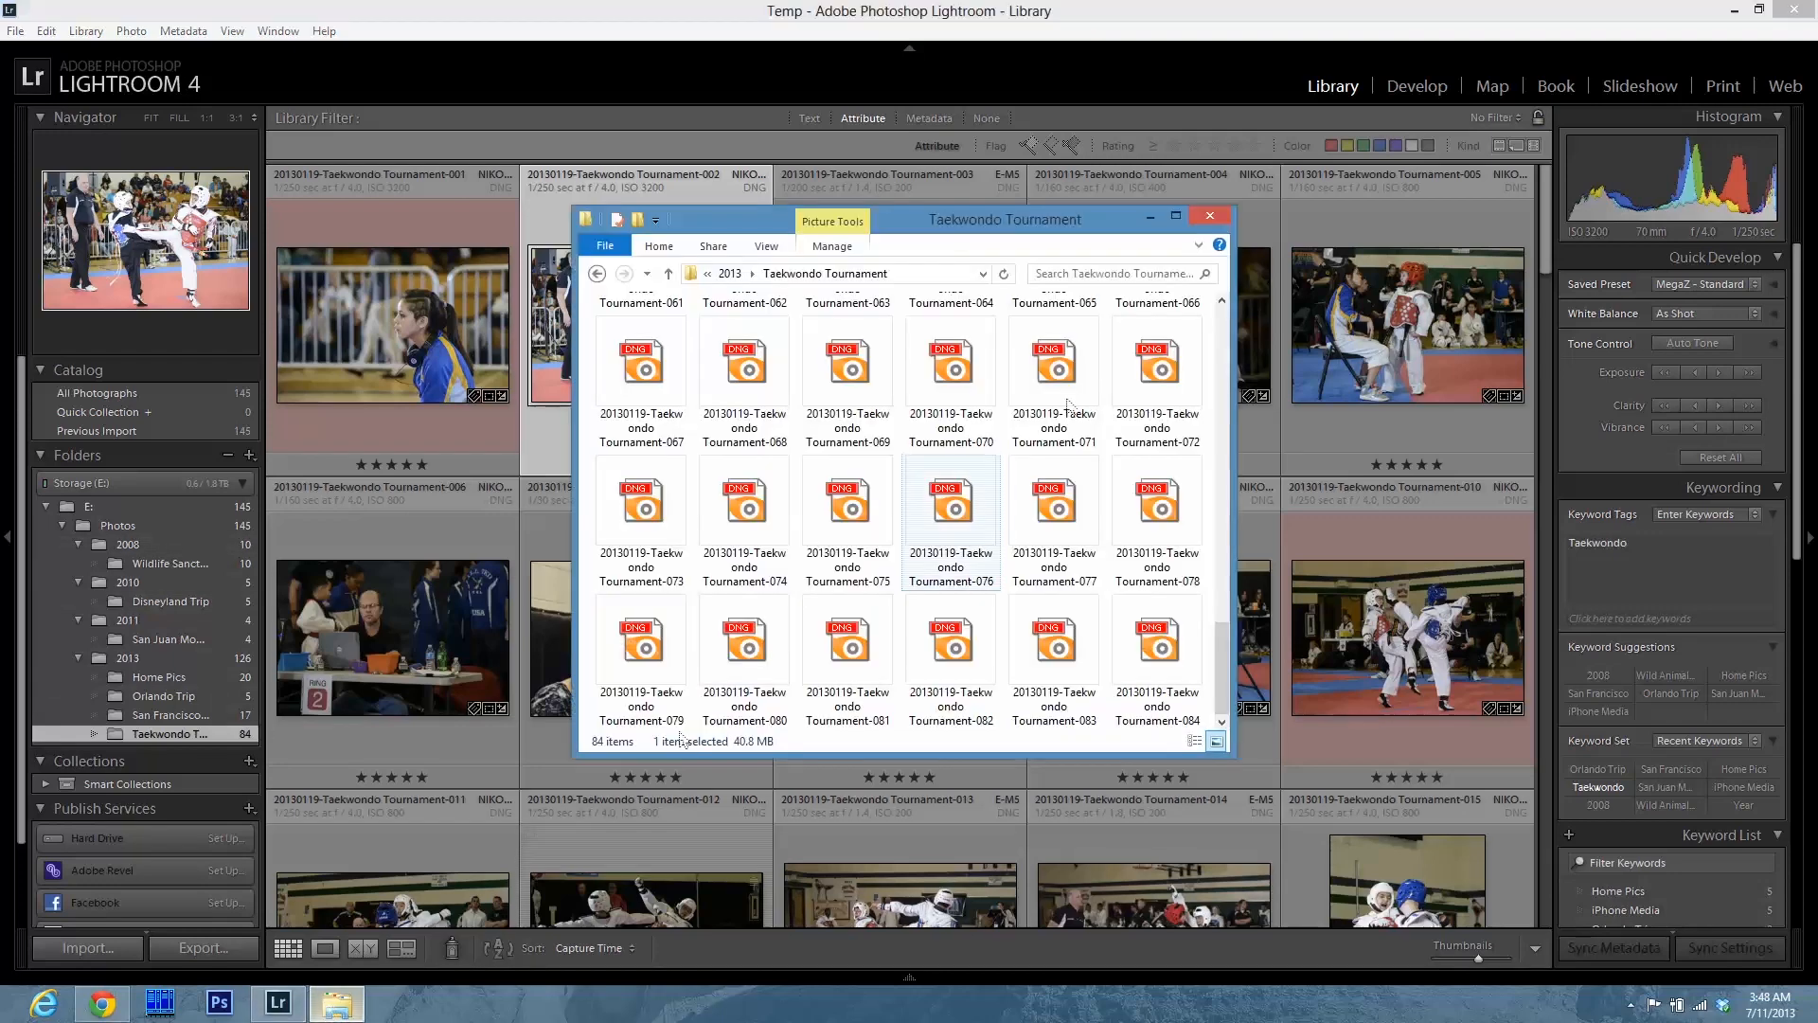
{"action": "left_click", "coordinate": [1735, 10]}
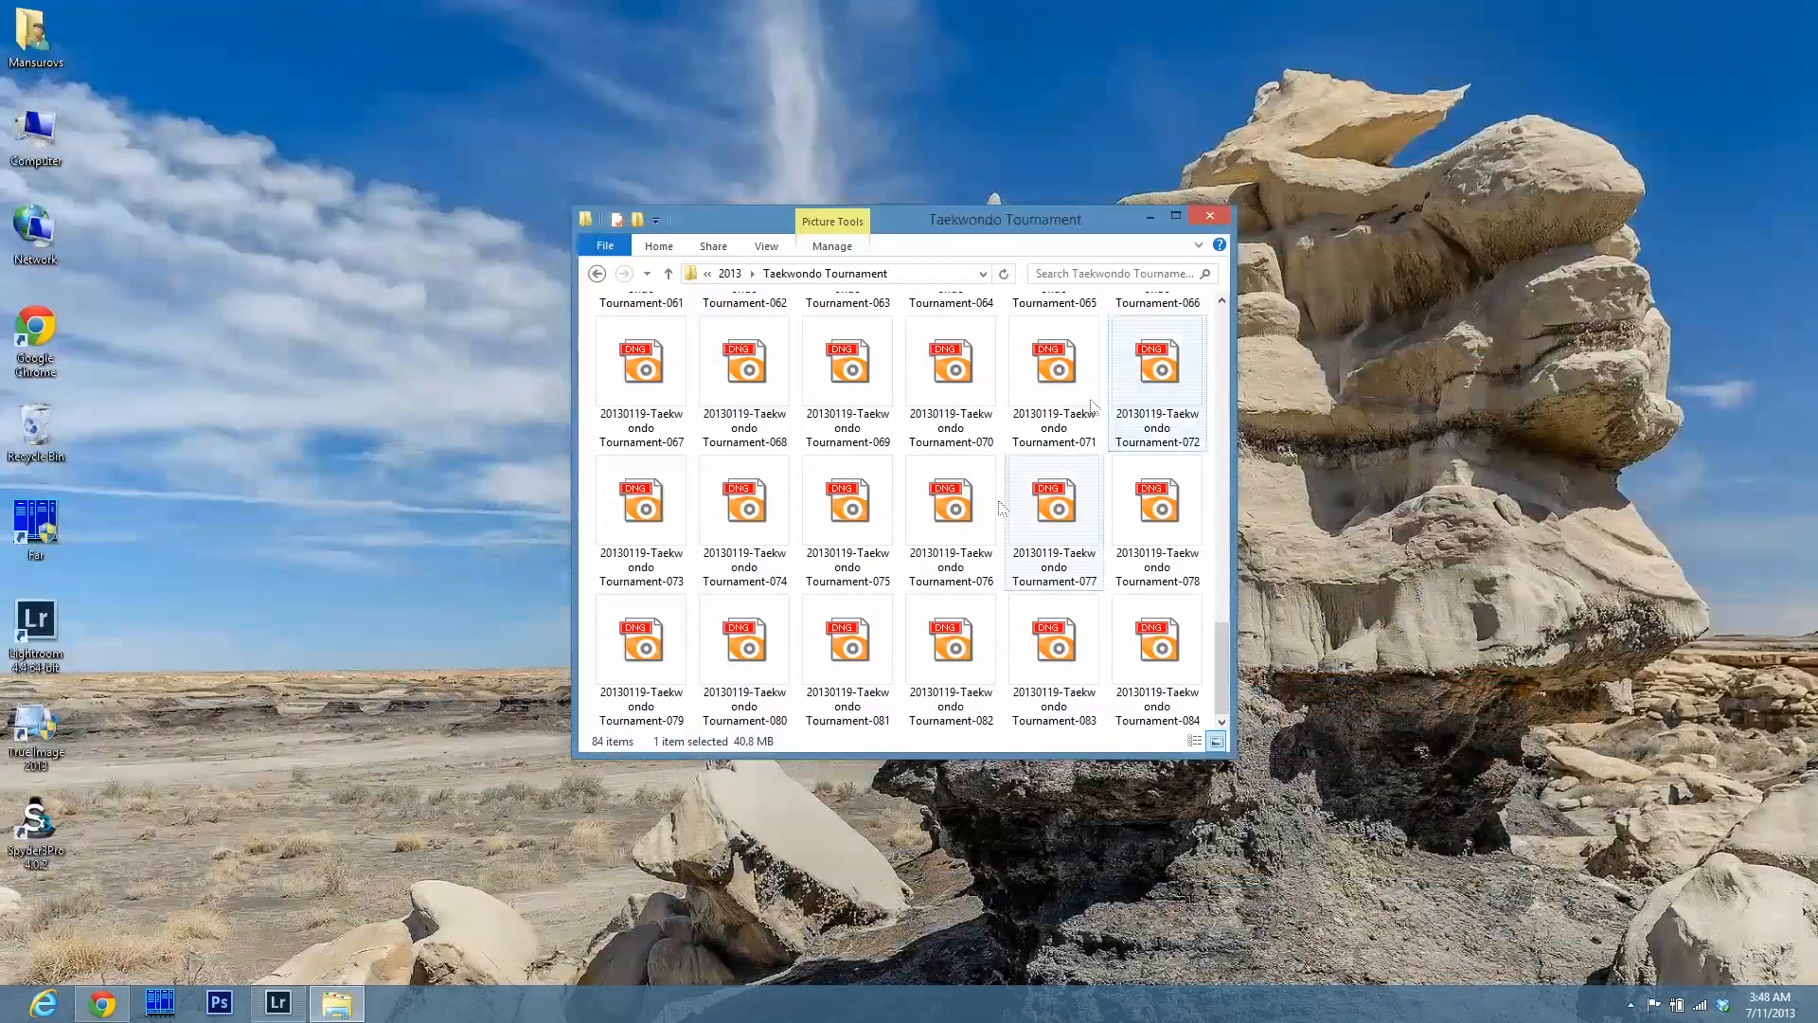
{"action": "left_click", "coordinate": [668, 273]}
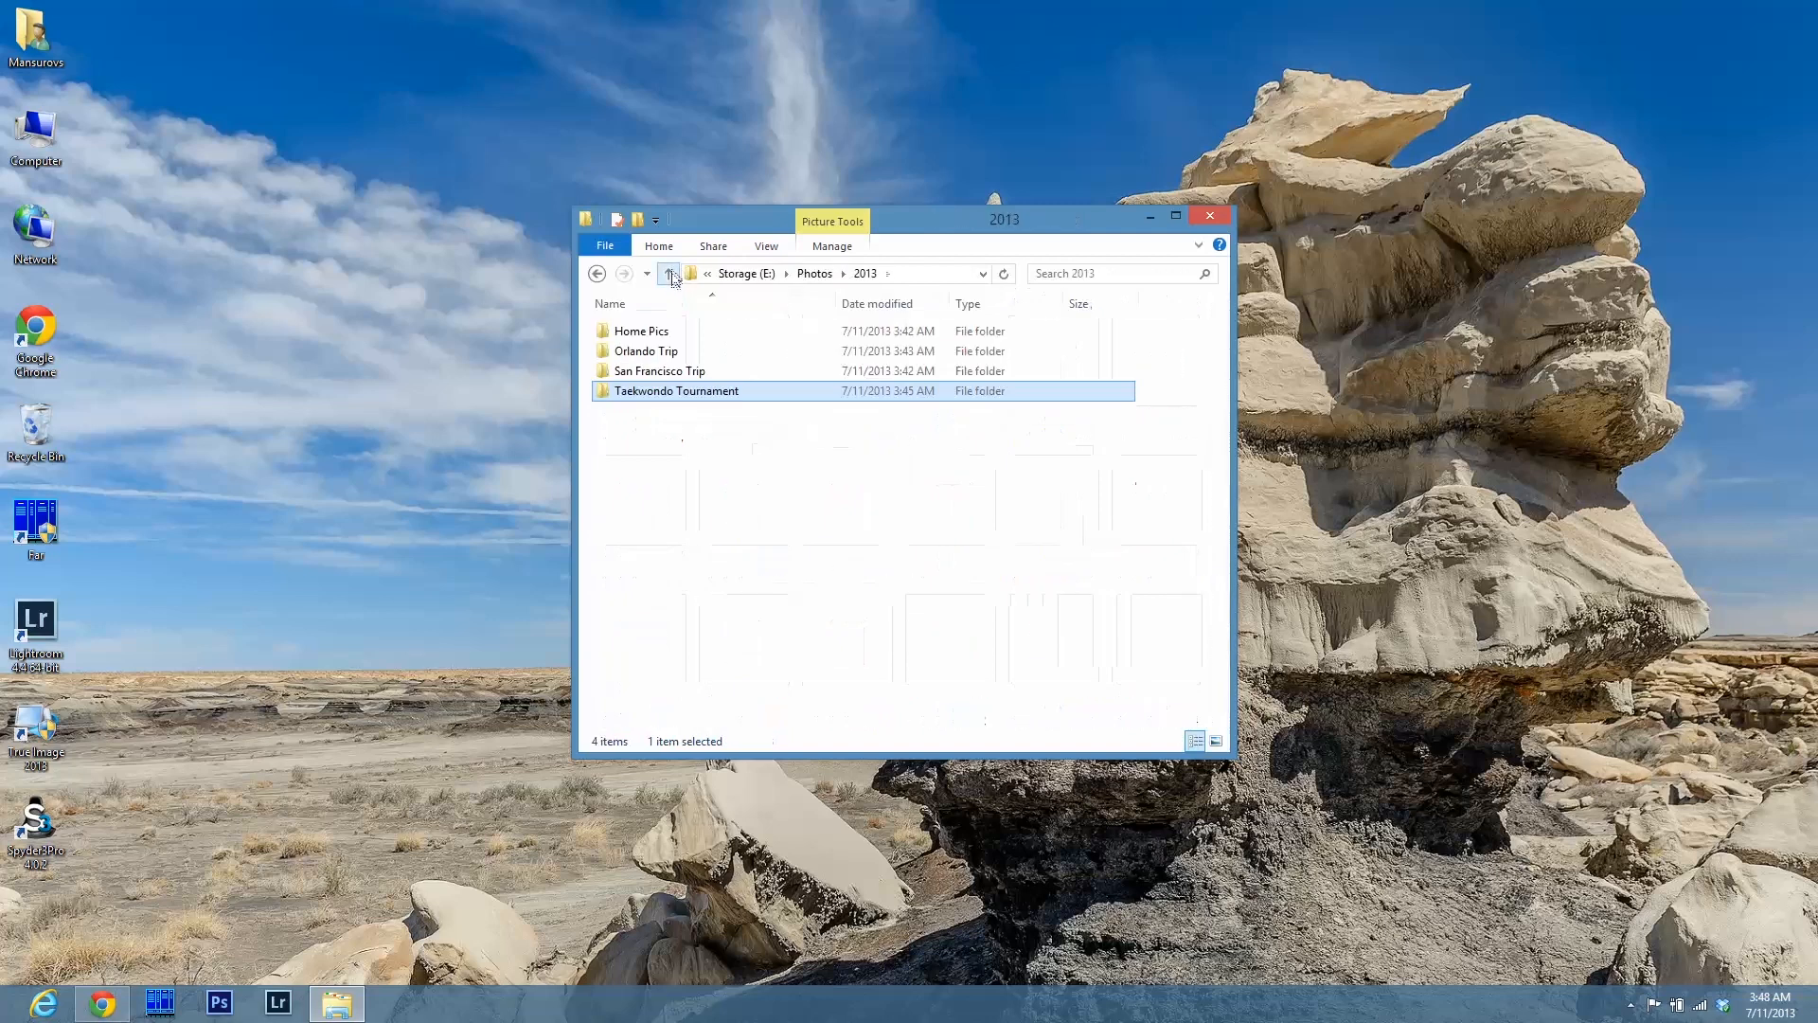
{"action": "left_click", "coordinate": [667, 274]}
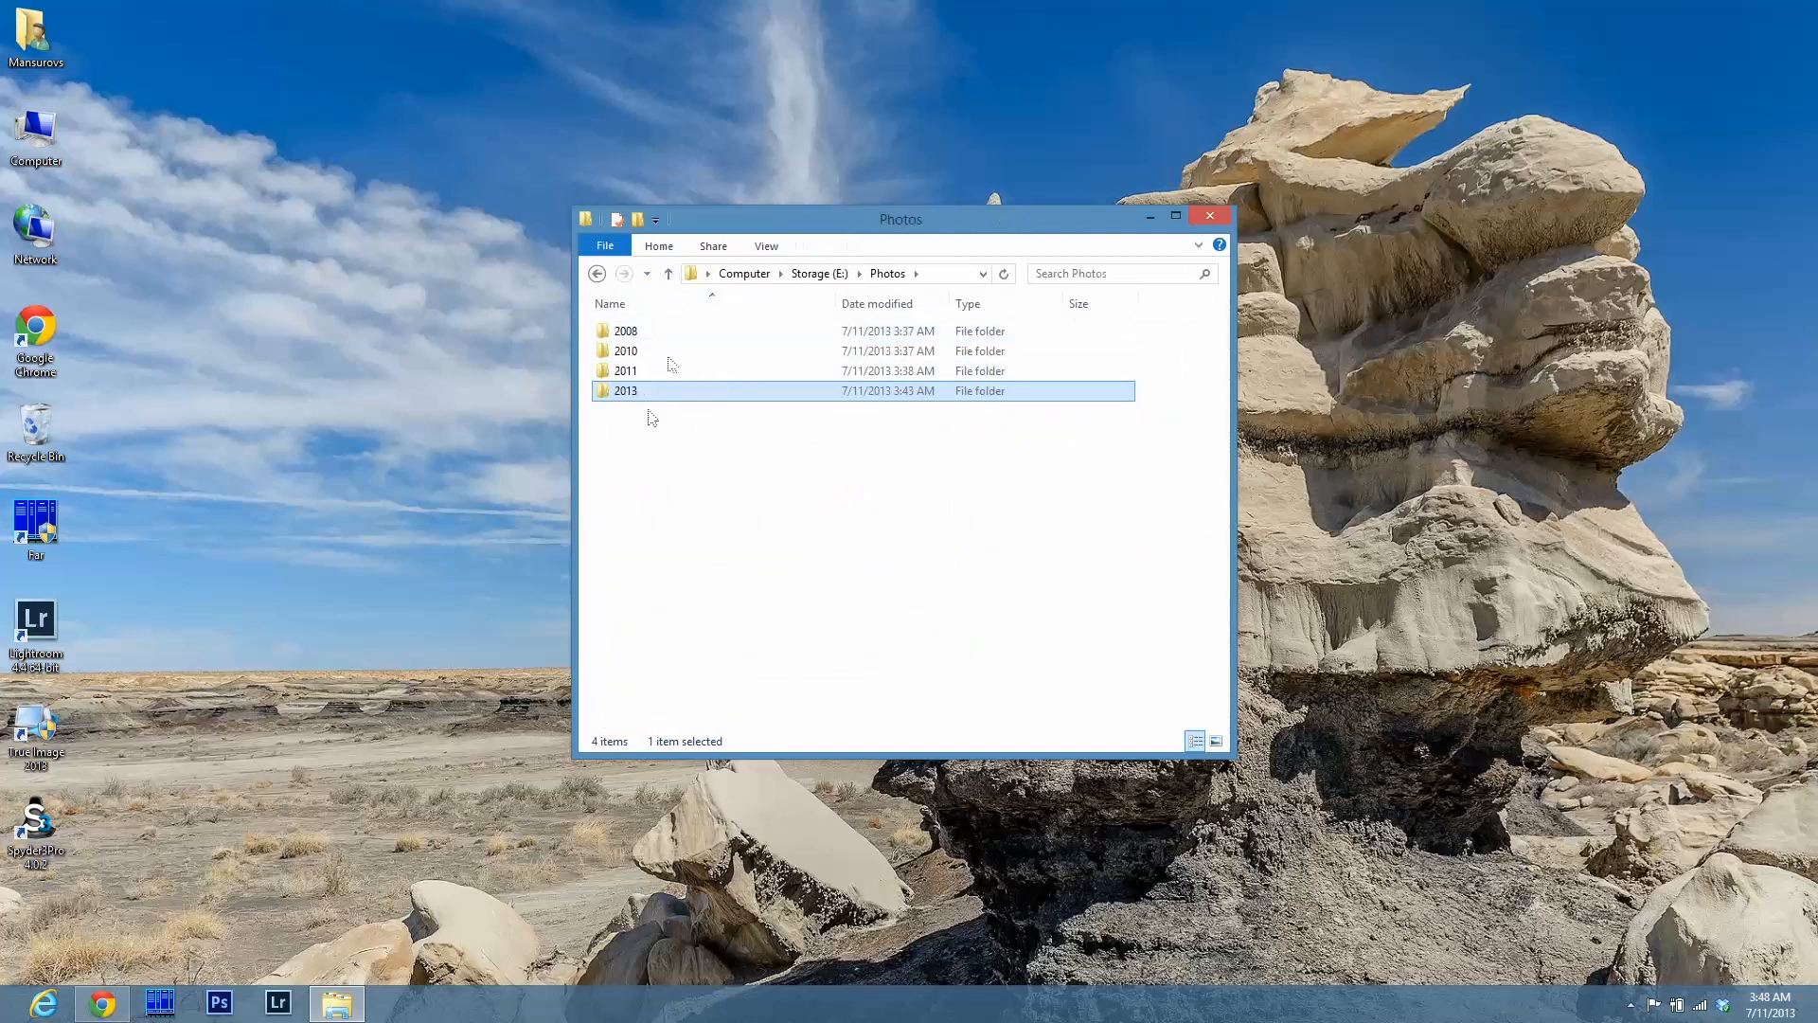
{"action": "left_click", "coordinate": [668, 274]}
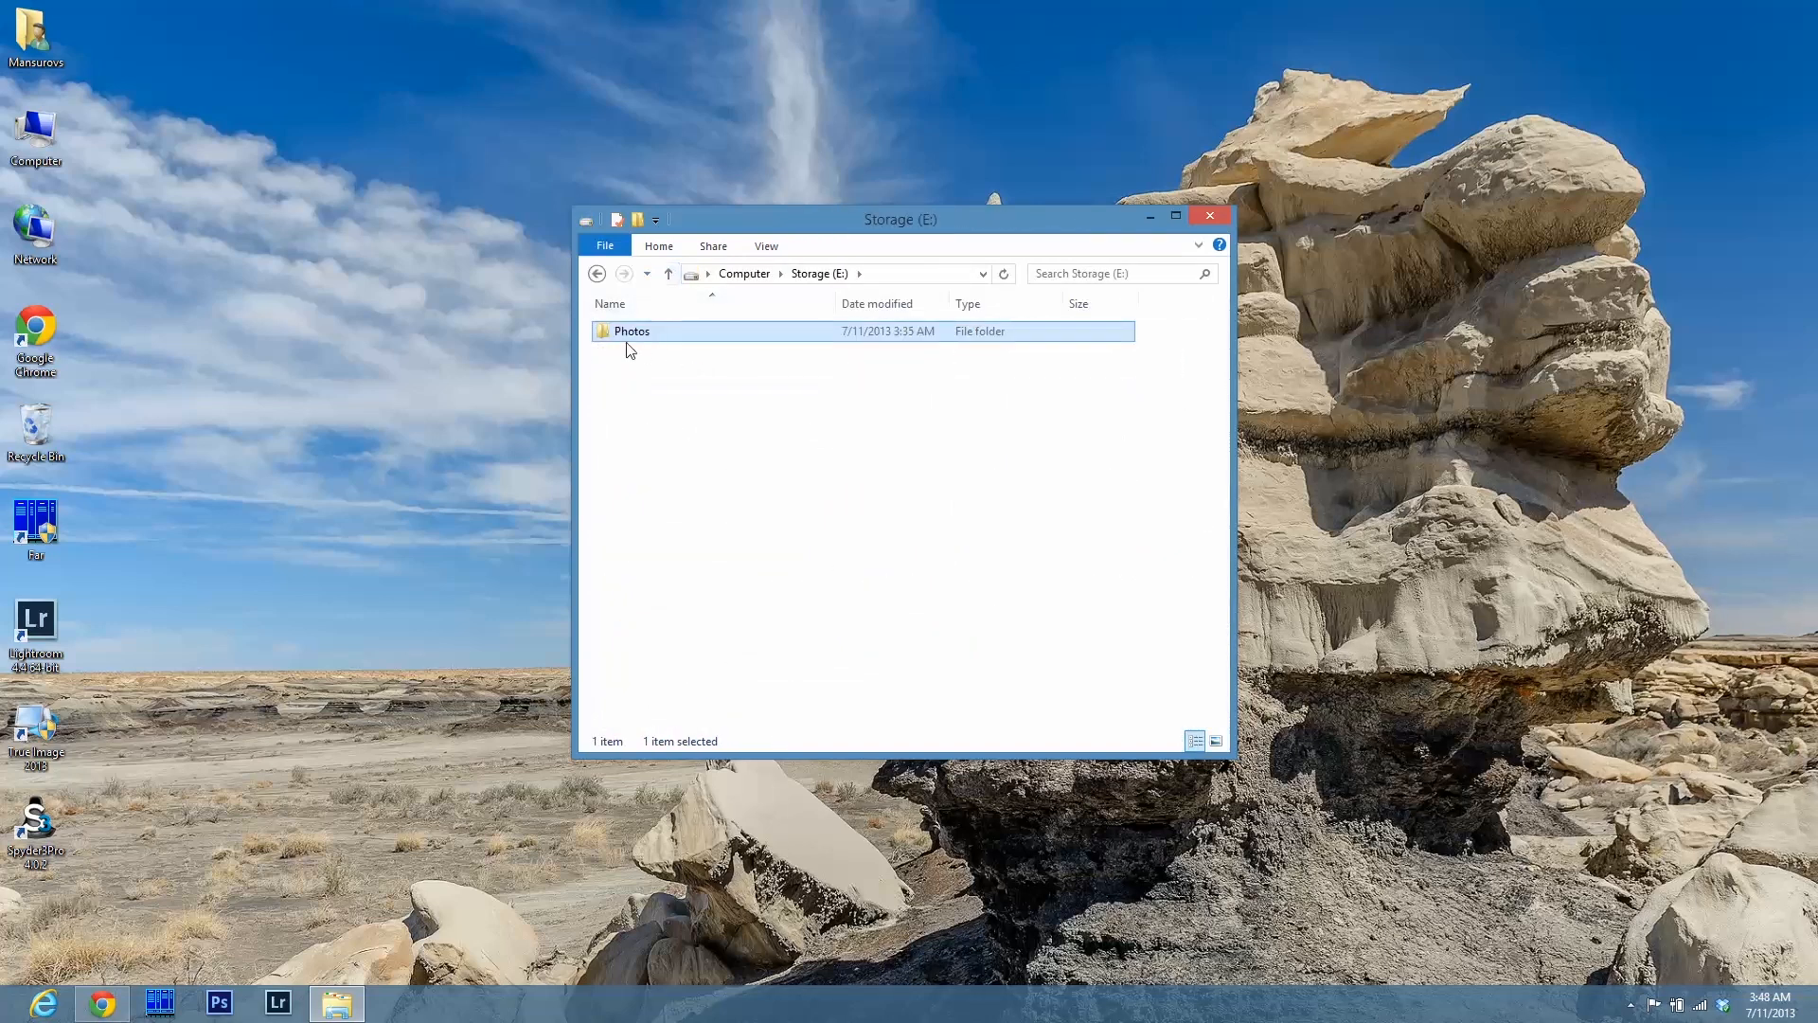